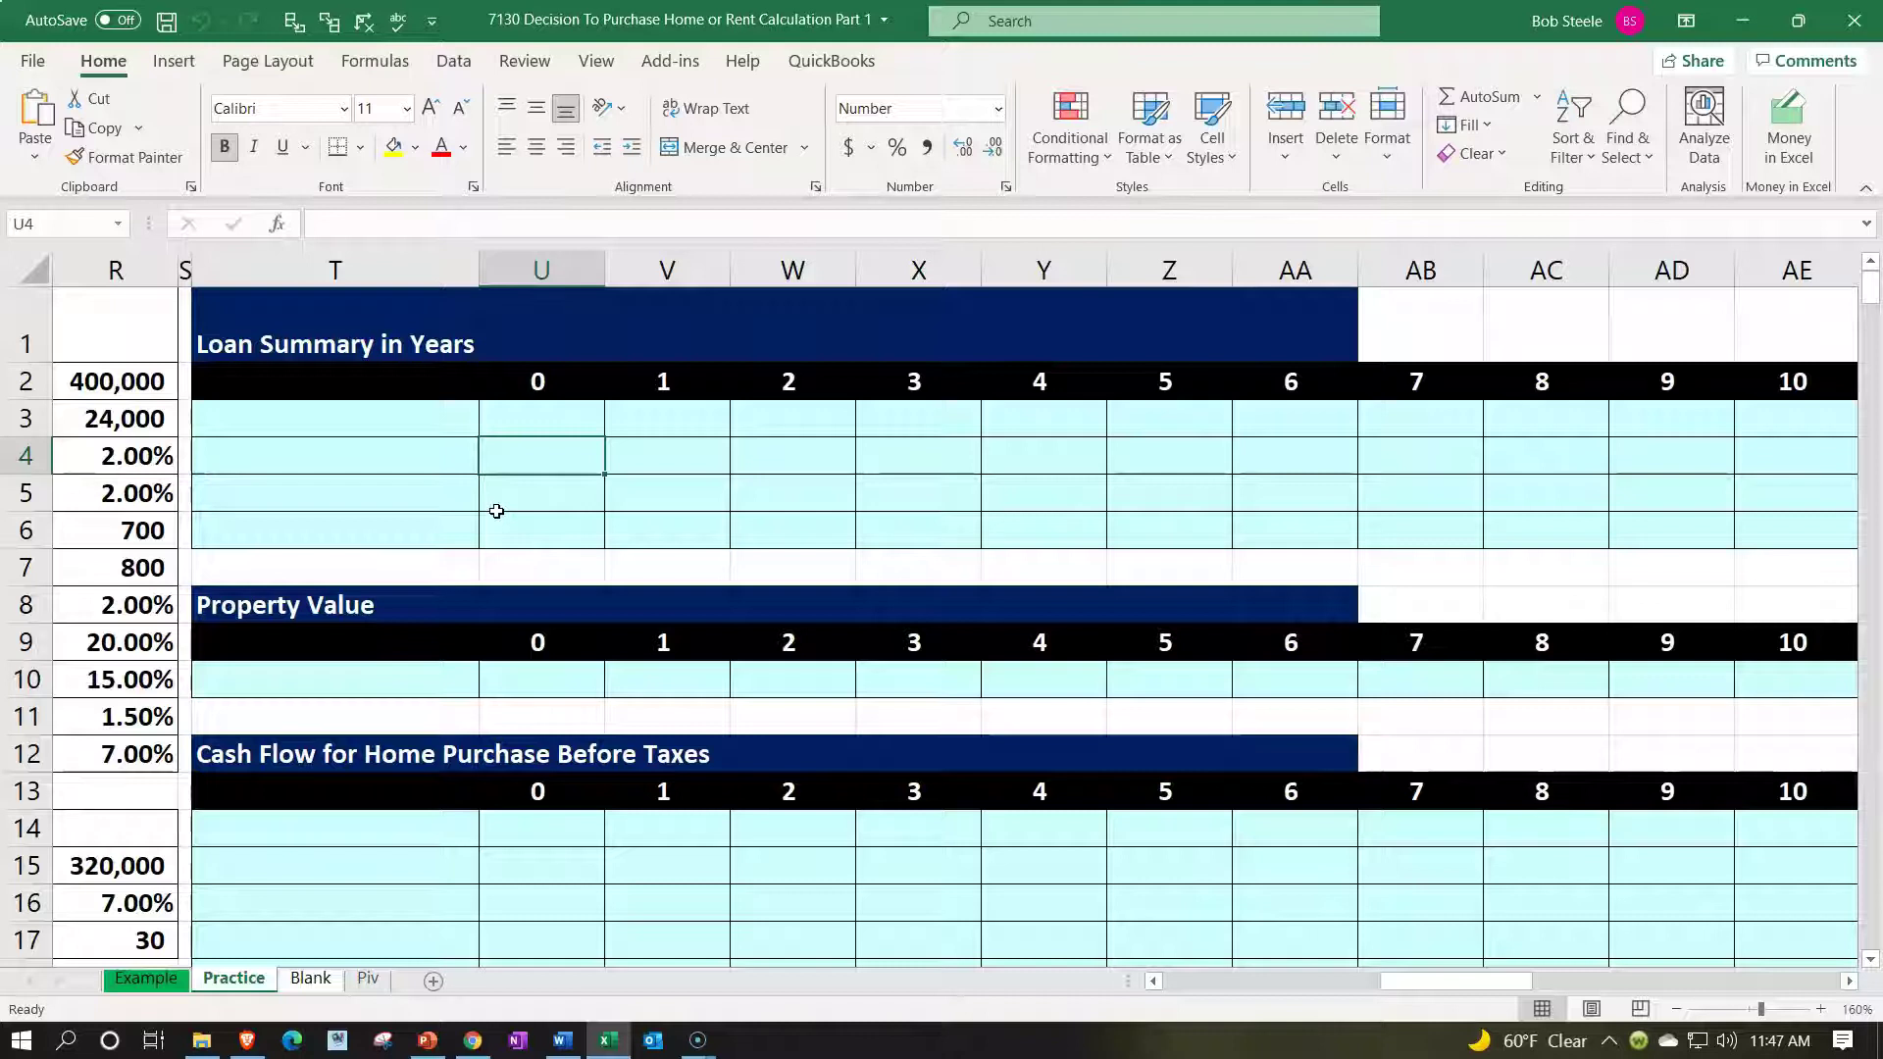
# - Open the Blank sheet and examine the Cash Flow and Internal Rate of Return (IRR) Per Year table
pyautogui.click(310, 978)
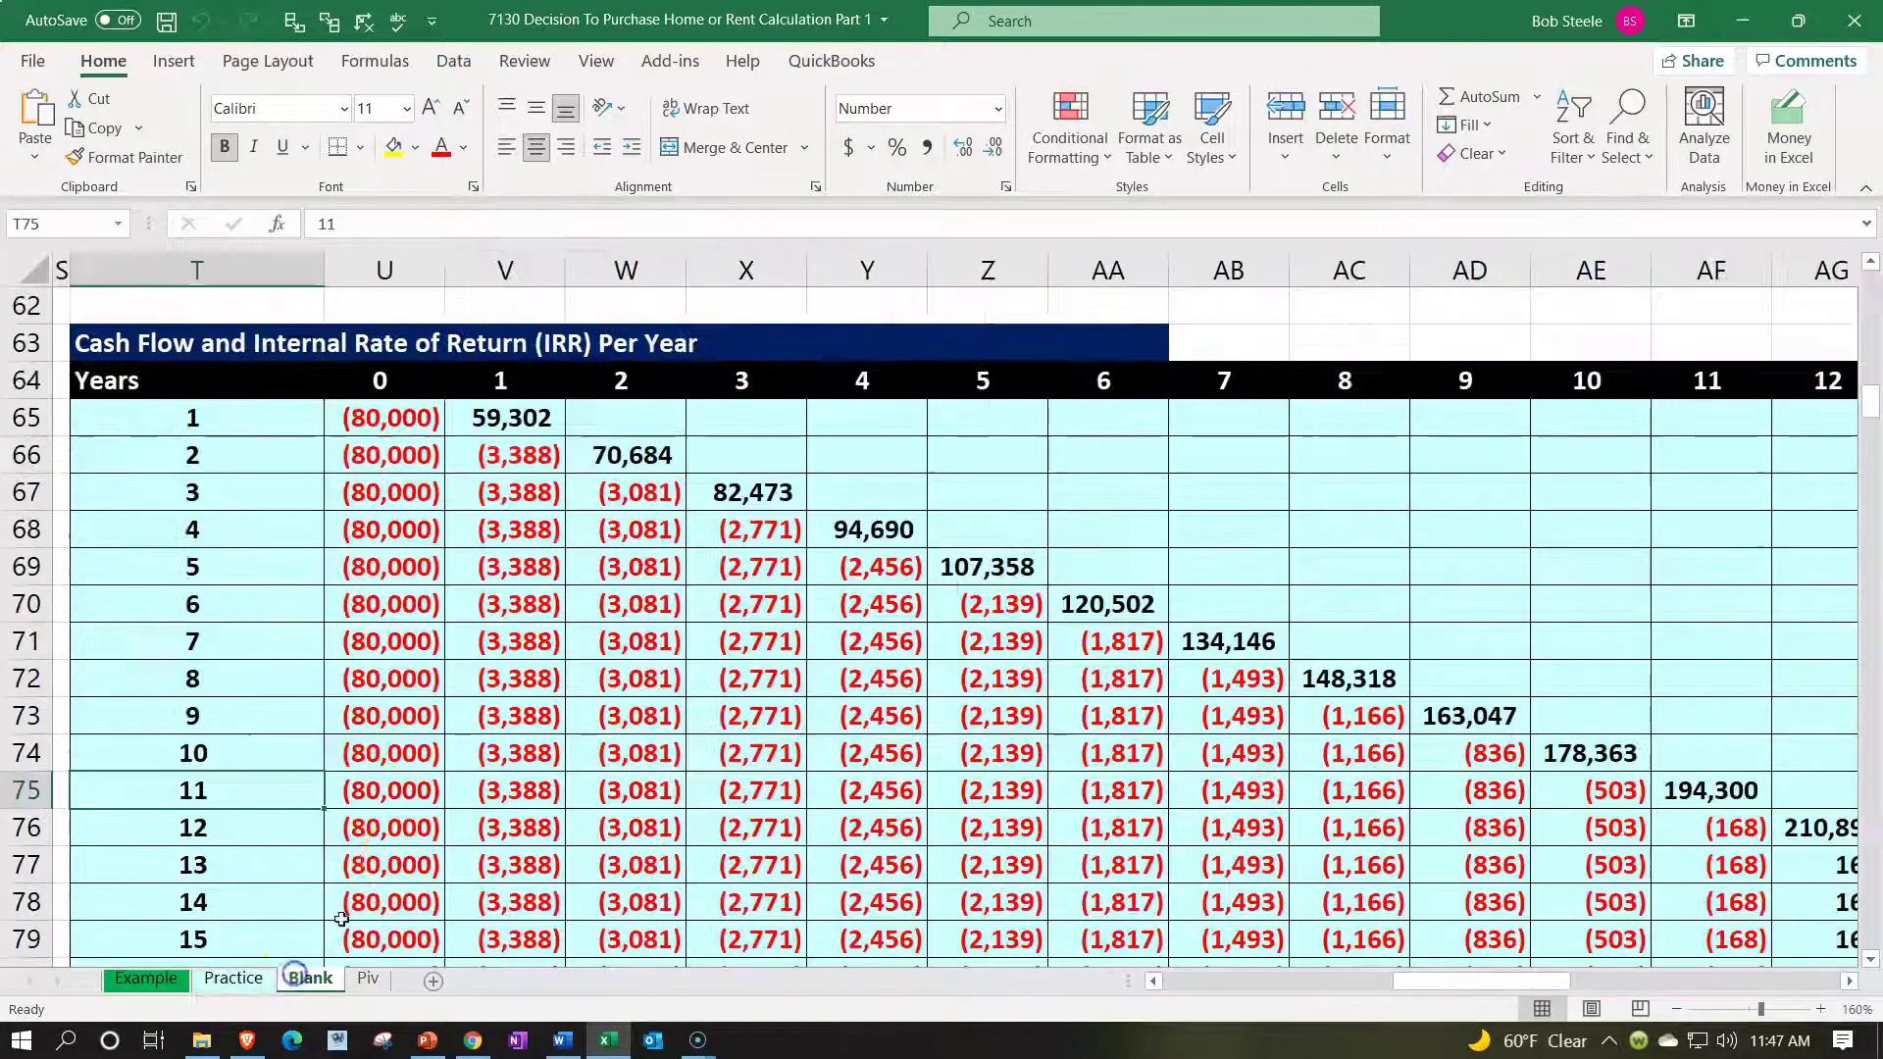
pyautogui.click(466, 801)
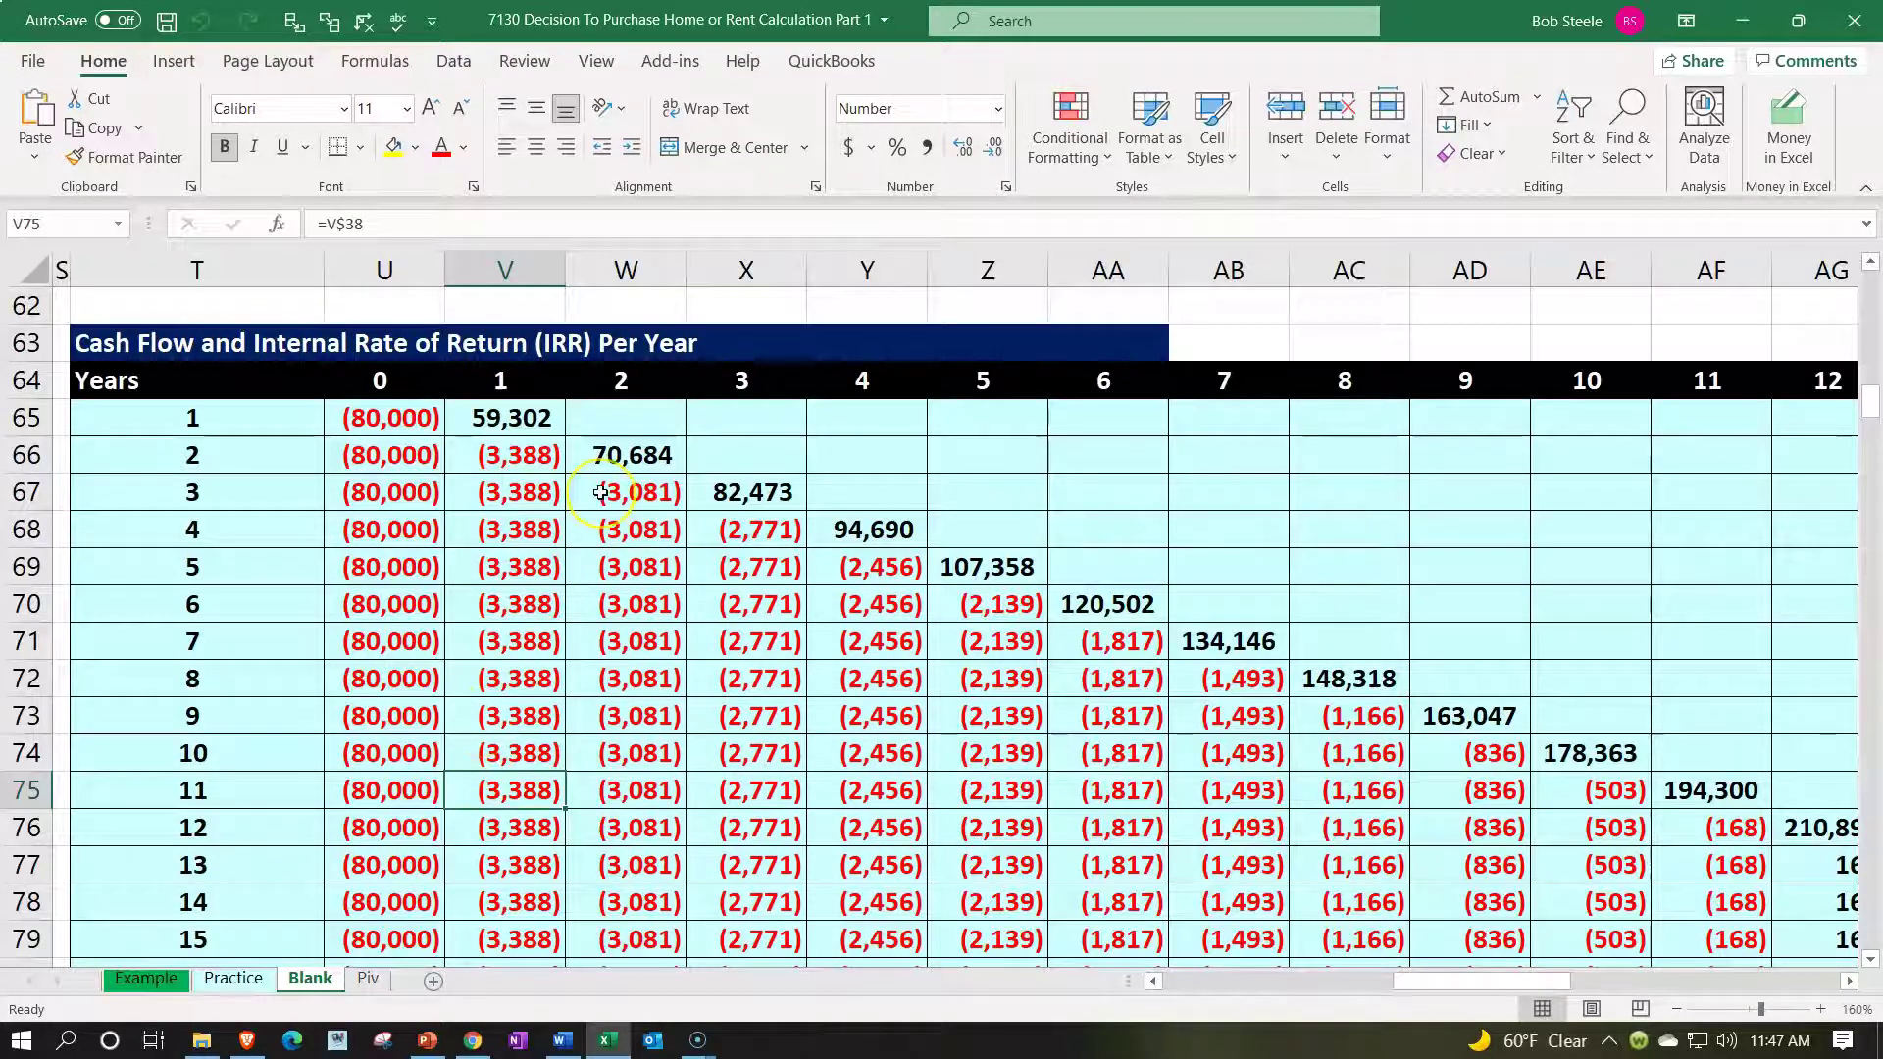
pyautogui.moveTo(601, 492); pyautogui.dragTo(594, 675)
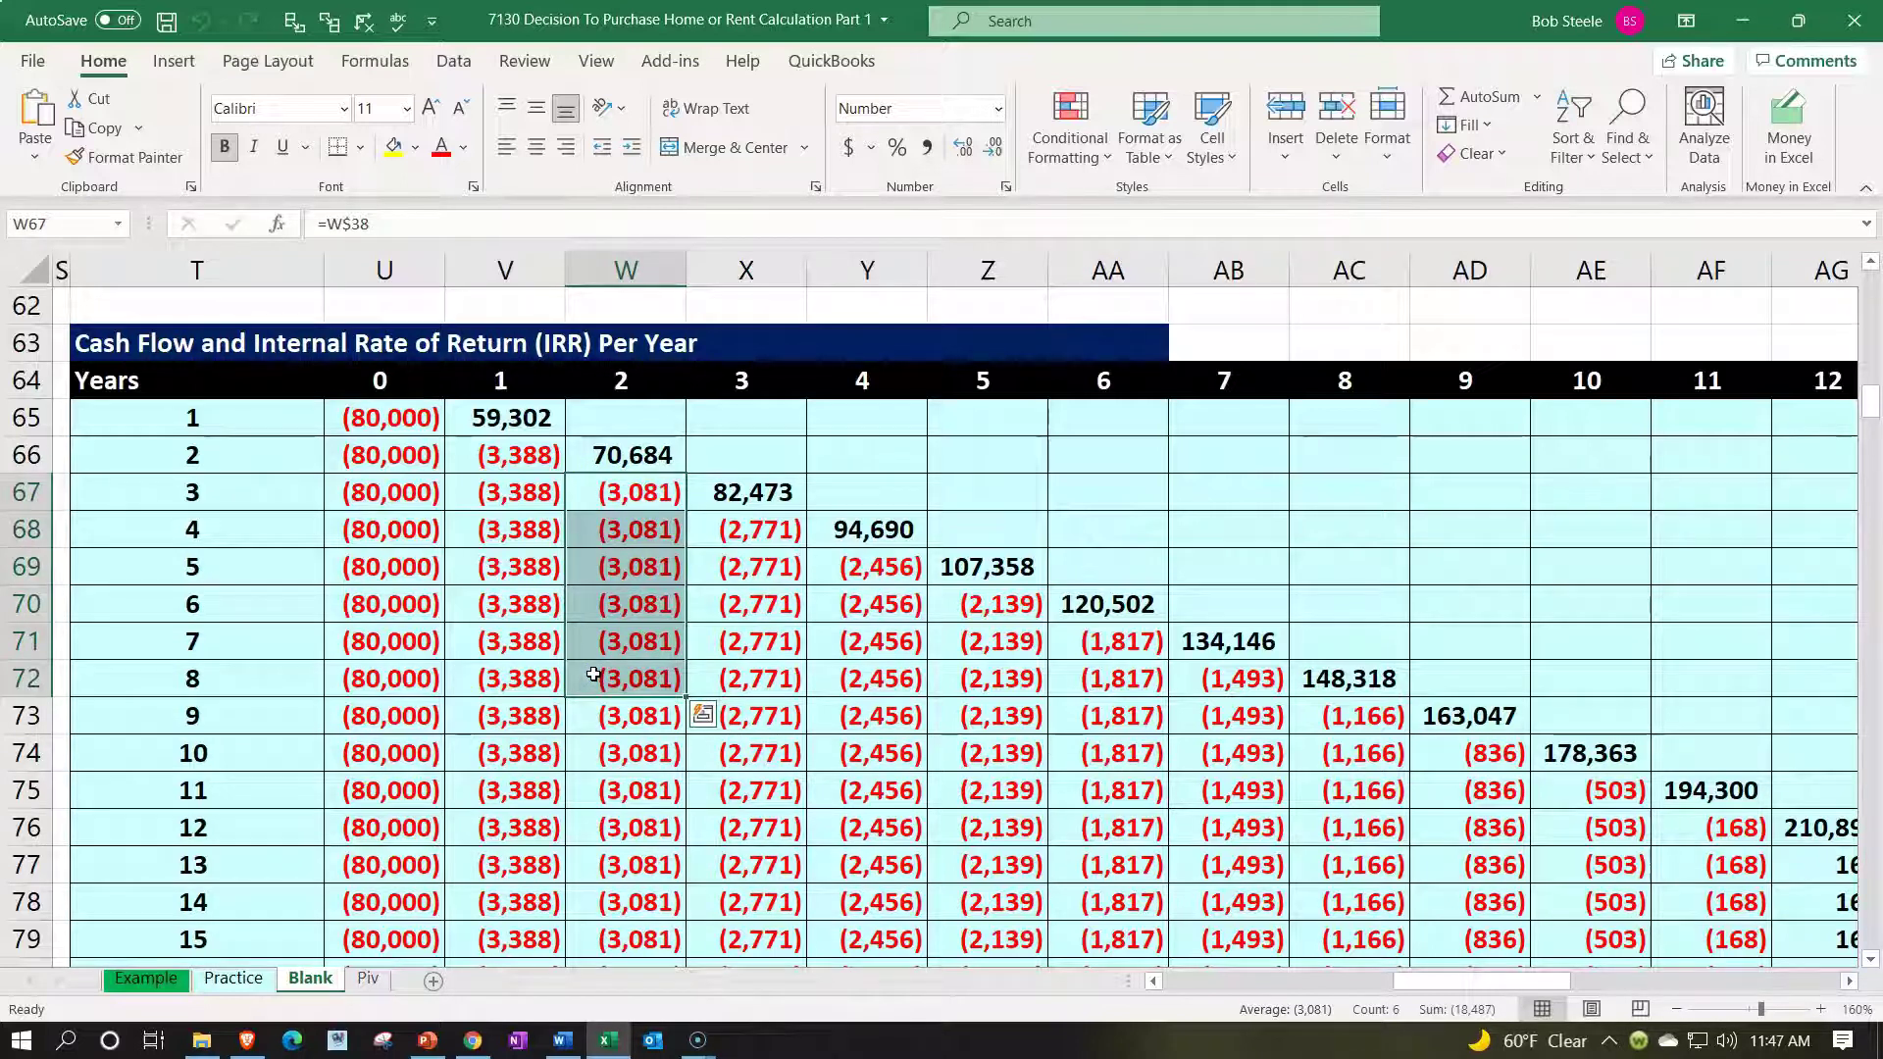
pyautogui.scroll(20, 593, 675)
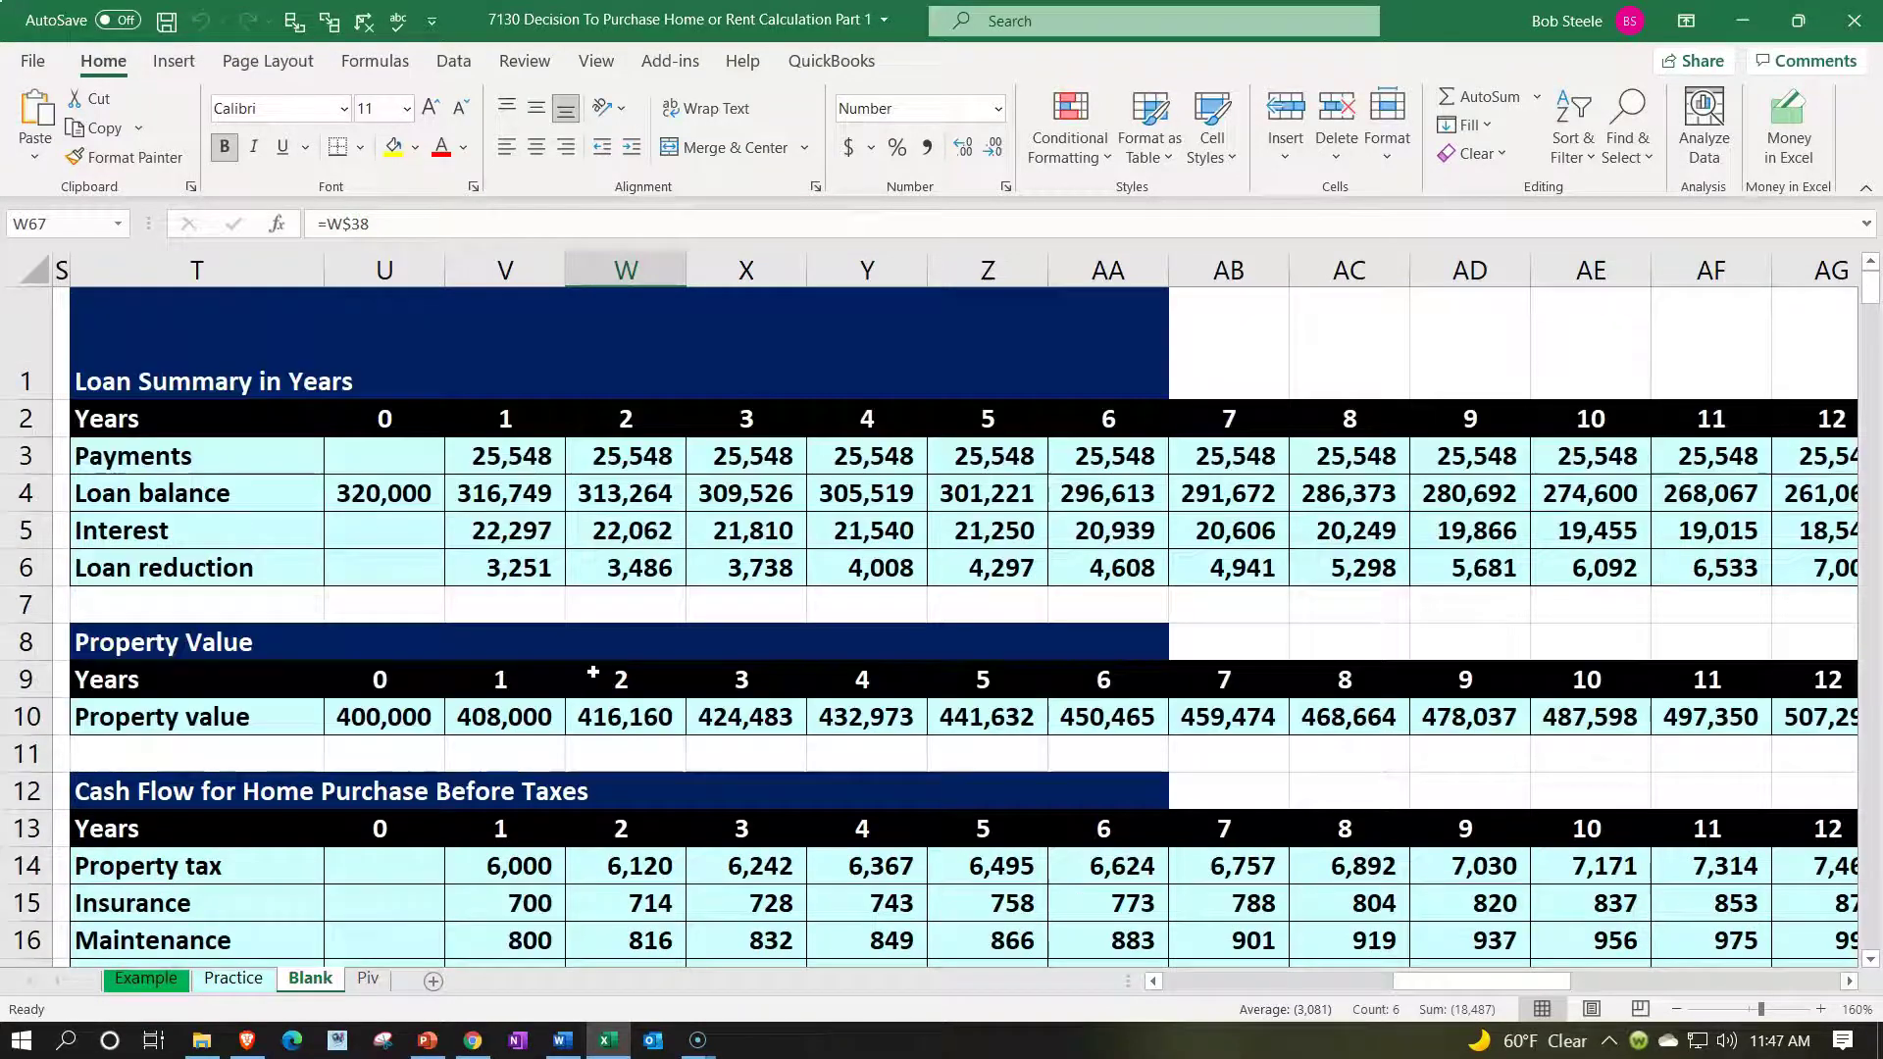
# - Examine the original property information in columns A and B, from the purchase price and initial rent through the property growth rate
pyautogui.click(668, 385)
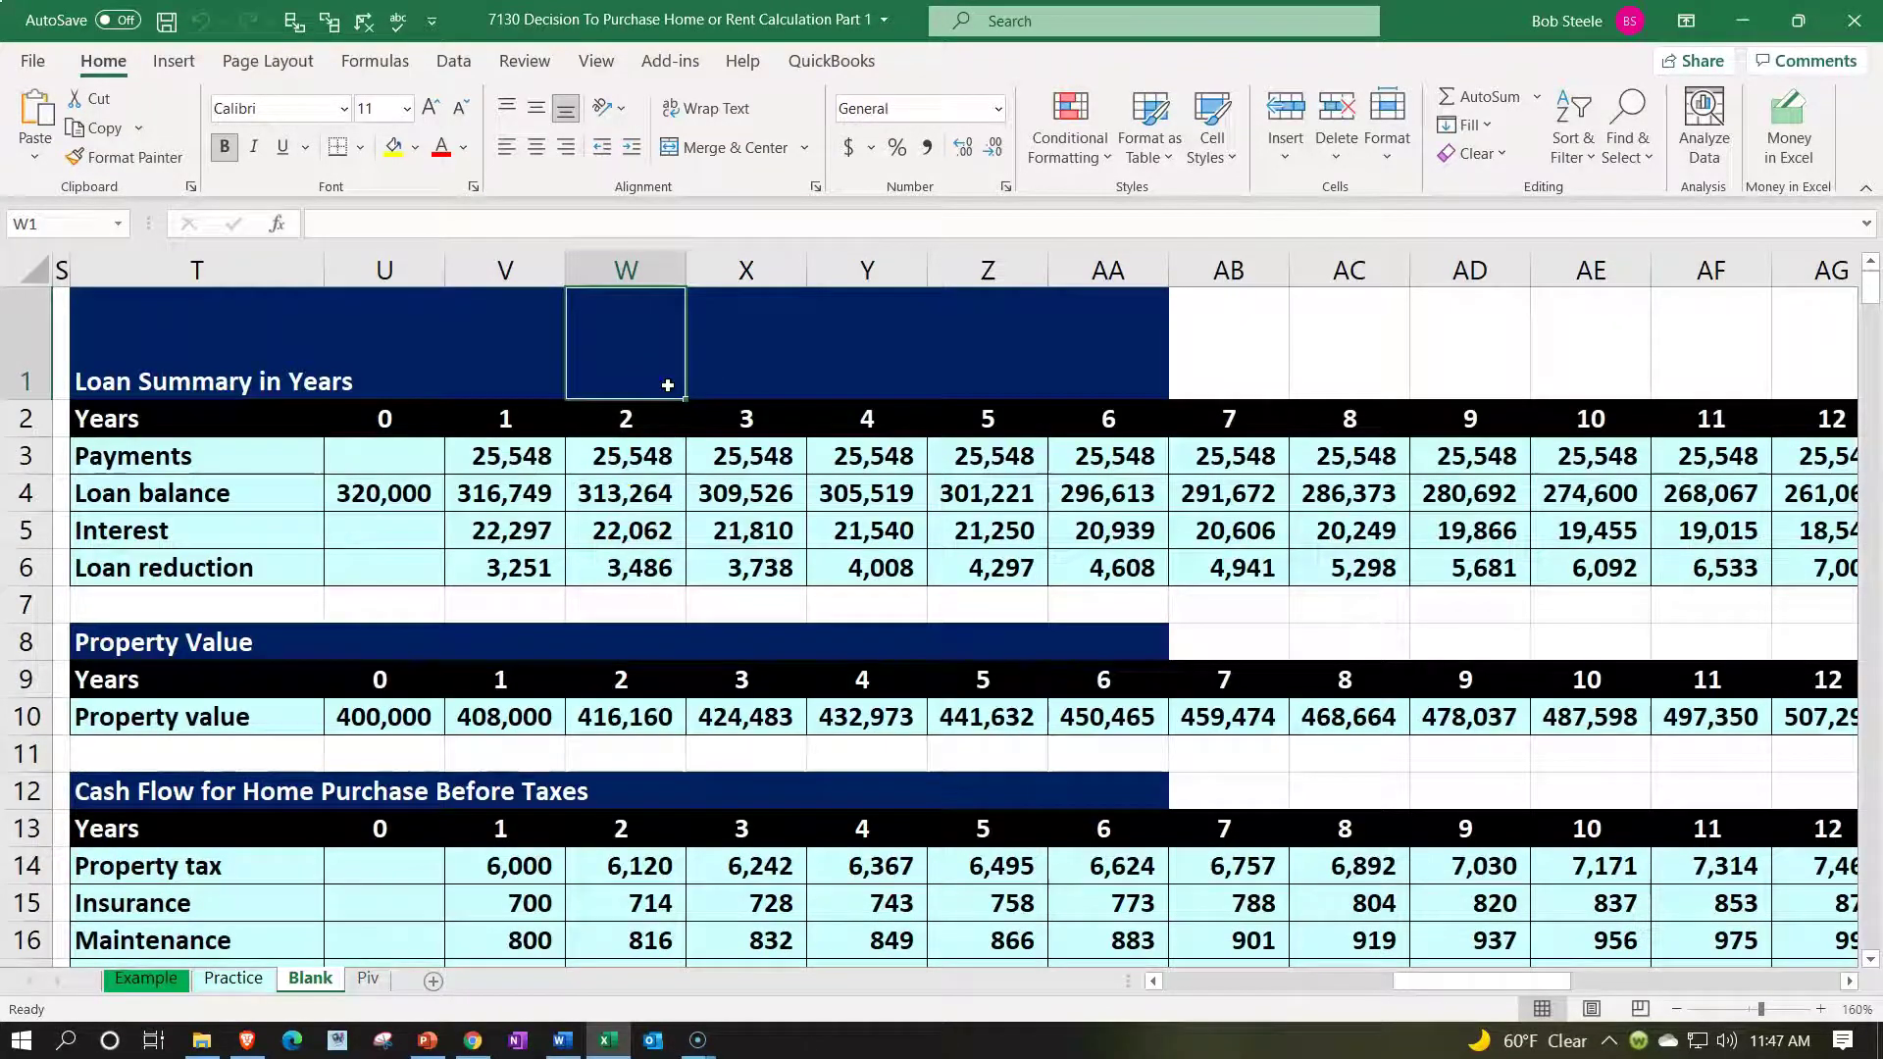
pyautogui.hotkey('ctrl', 'Left')
pyautogui.hotkey('ctrl', 'Left')
pyautogui.hotkey('ctrl', 'Left')
pyautogui.hotkey('ctrl', 'Left')
pyautogui.hotkey('ctrl', 'Left')
pyautogui.hotkey('ctrl', 'Left')
pyautogui.hotkey('ctrl', 'Left')
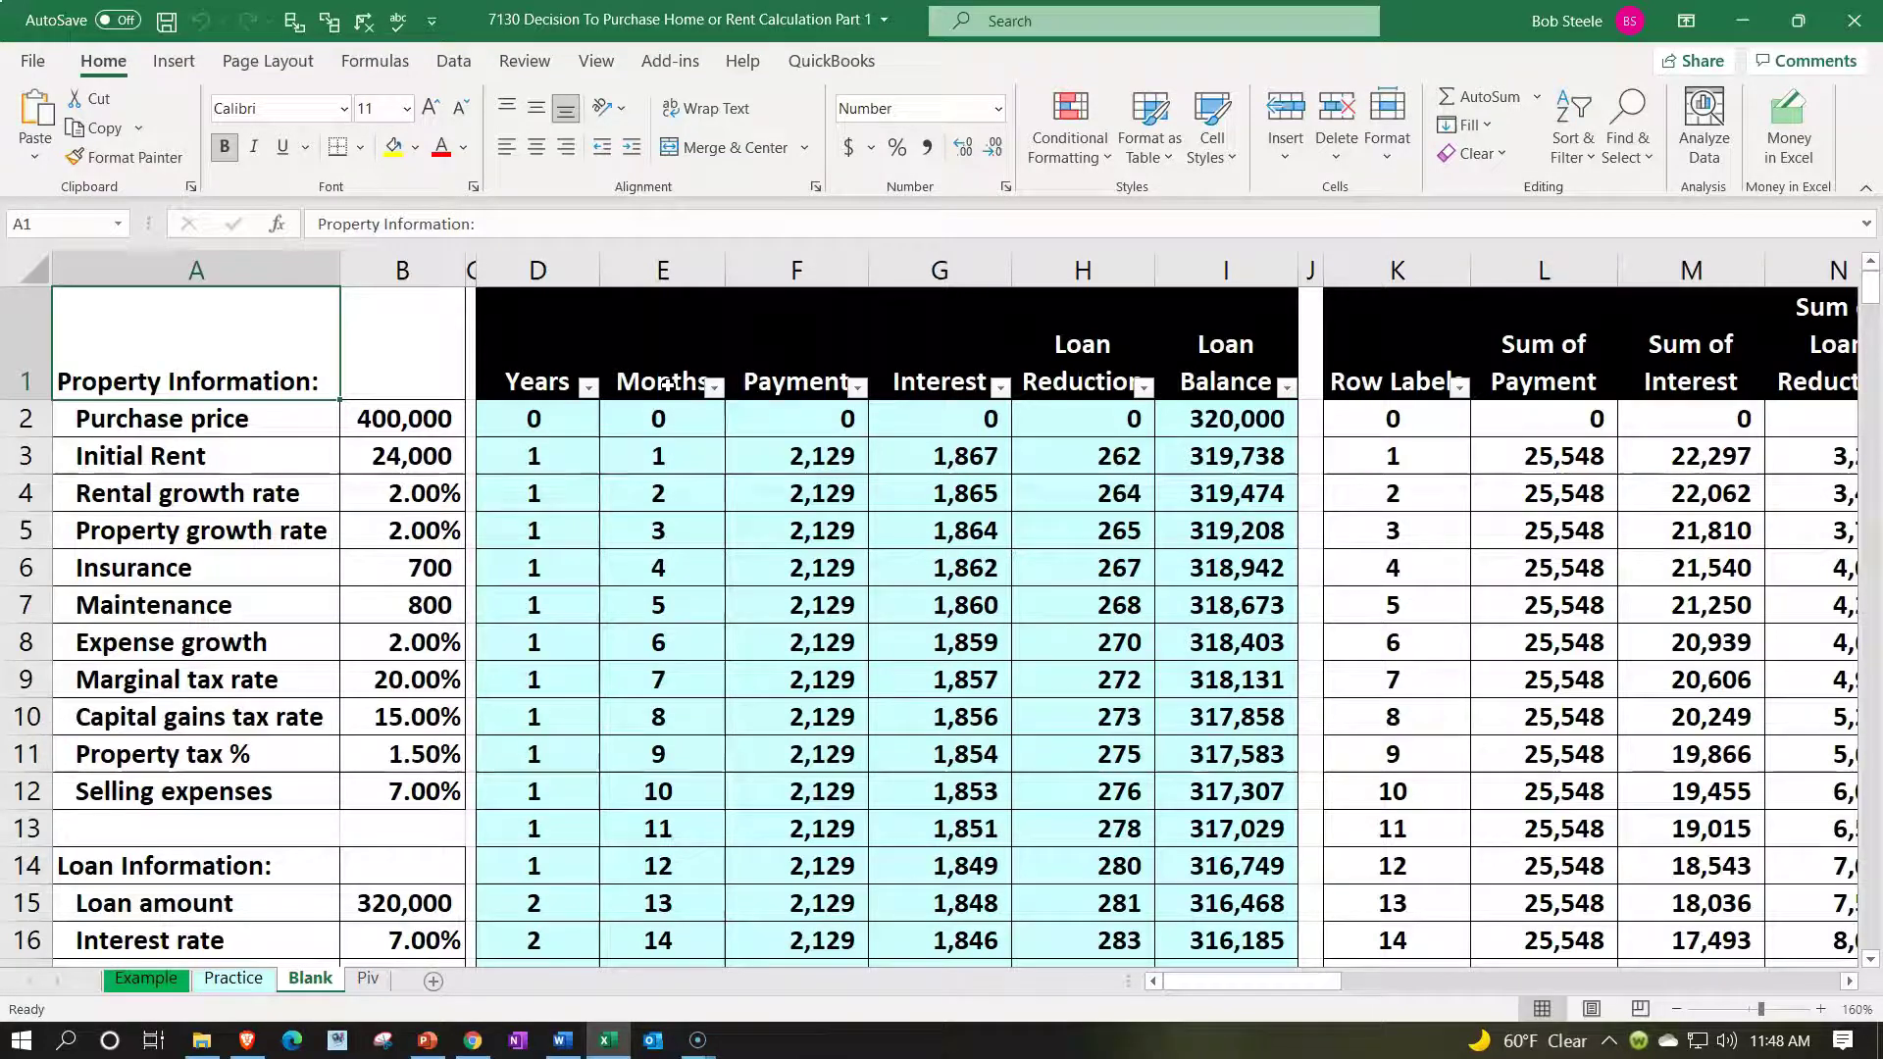
pyautogui.press('Down')
pyautogui.press('Right')
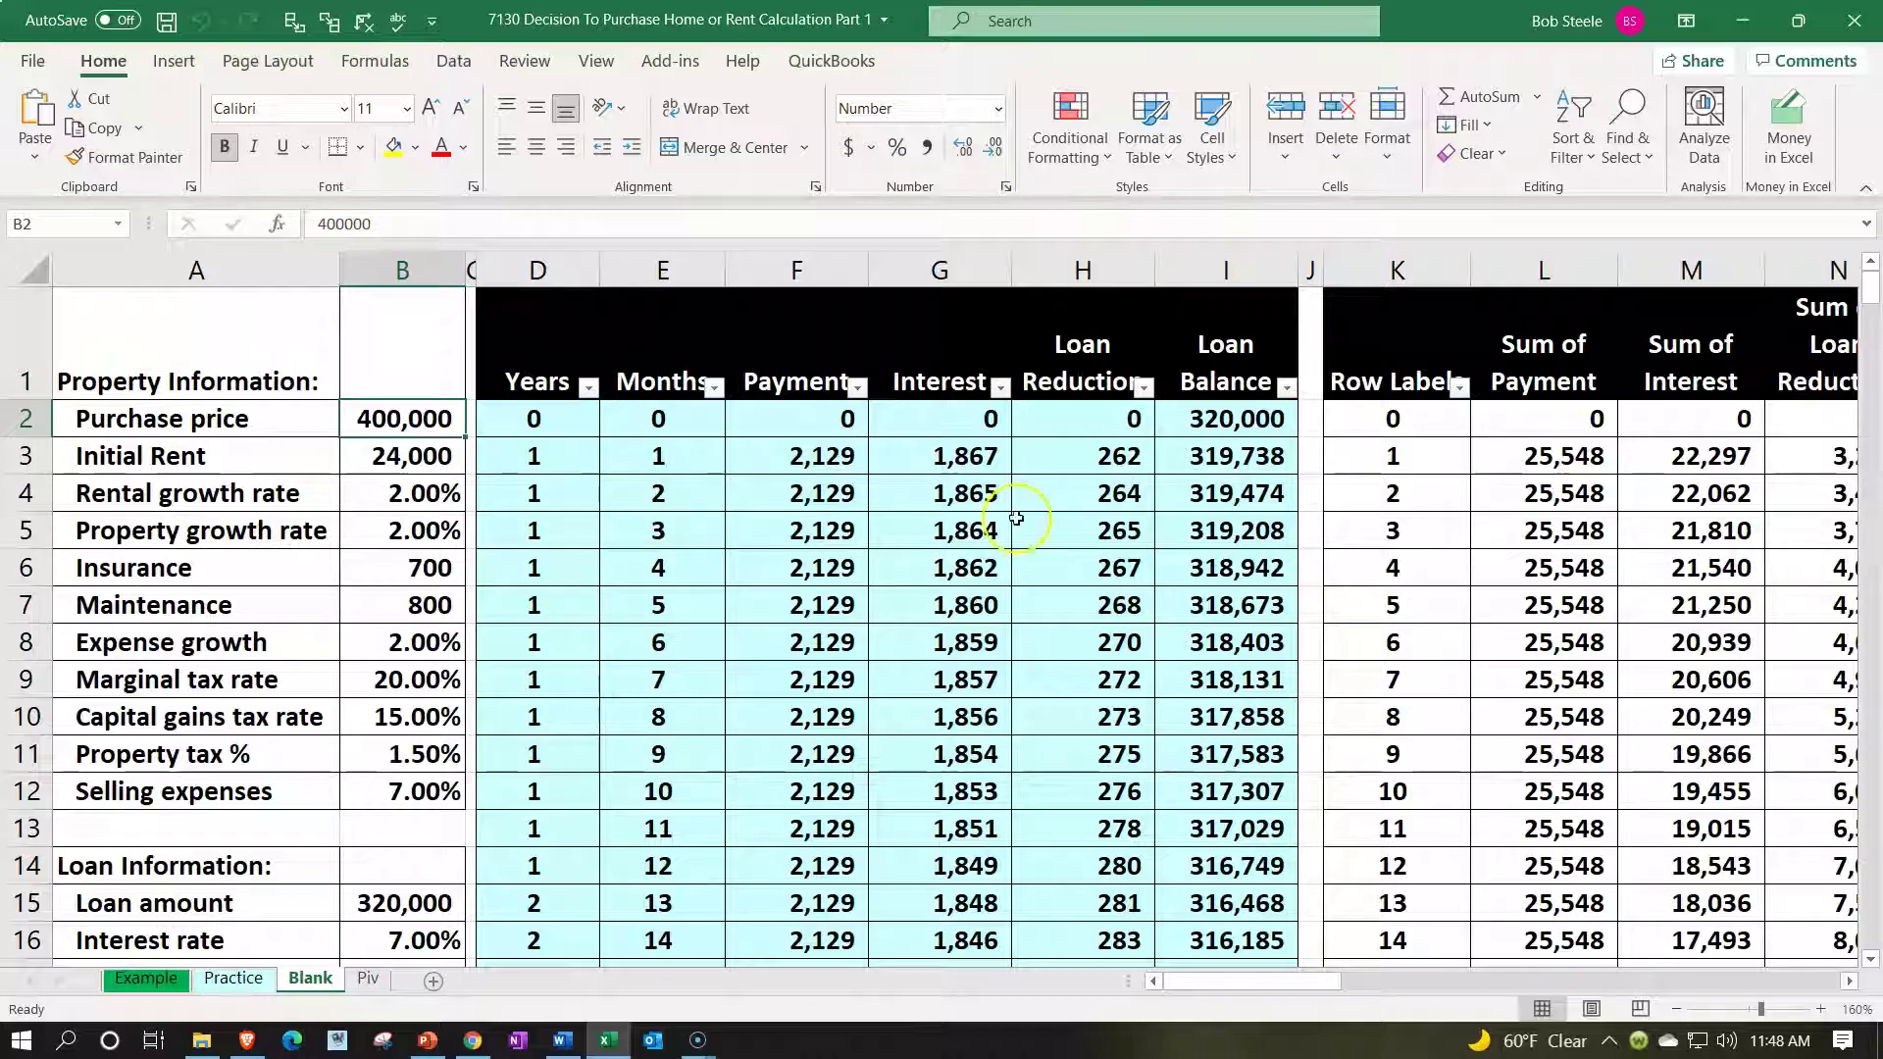
pyautogui.moveTo(1618, 454)
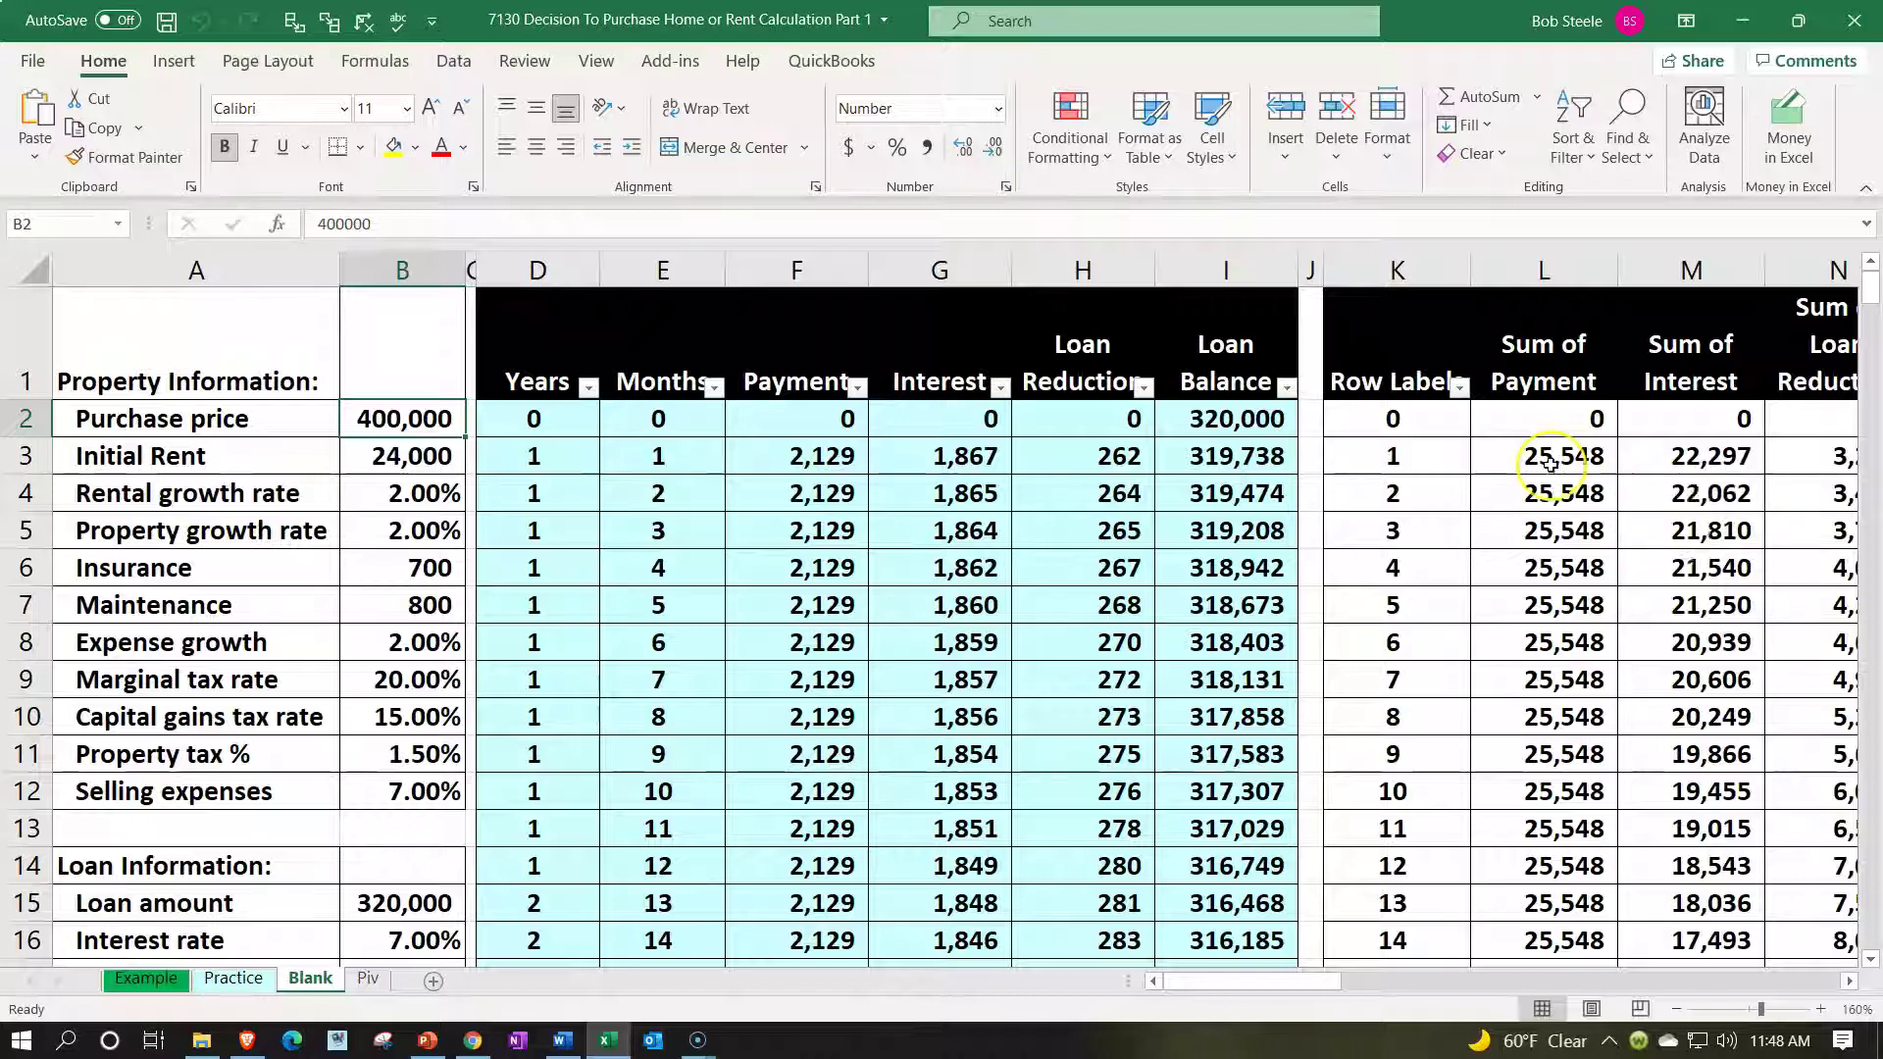
pyautogui.moveTo(1550, 463)
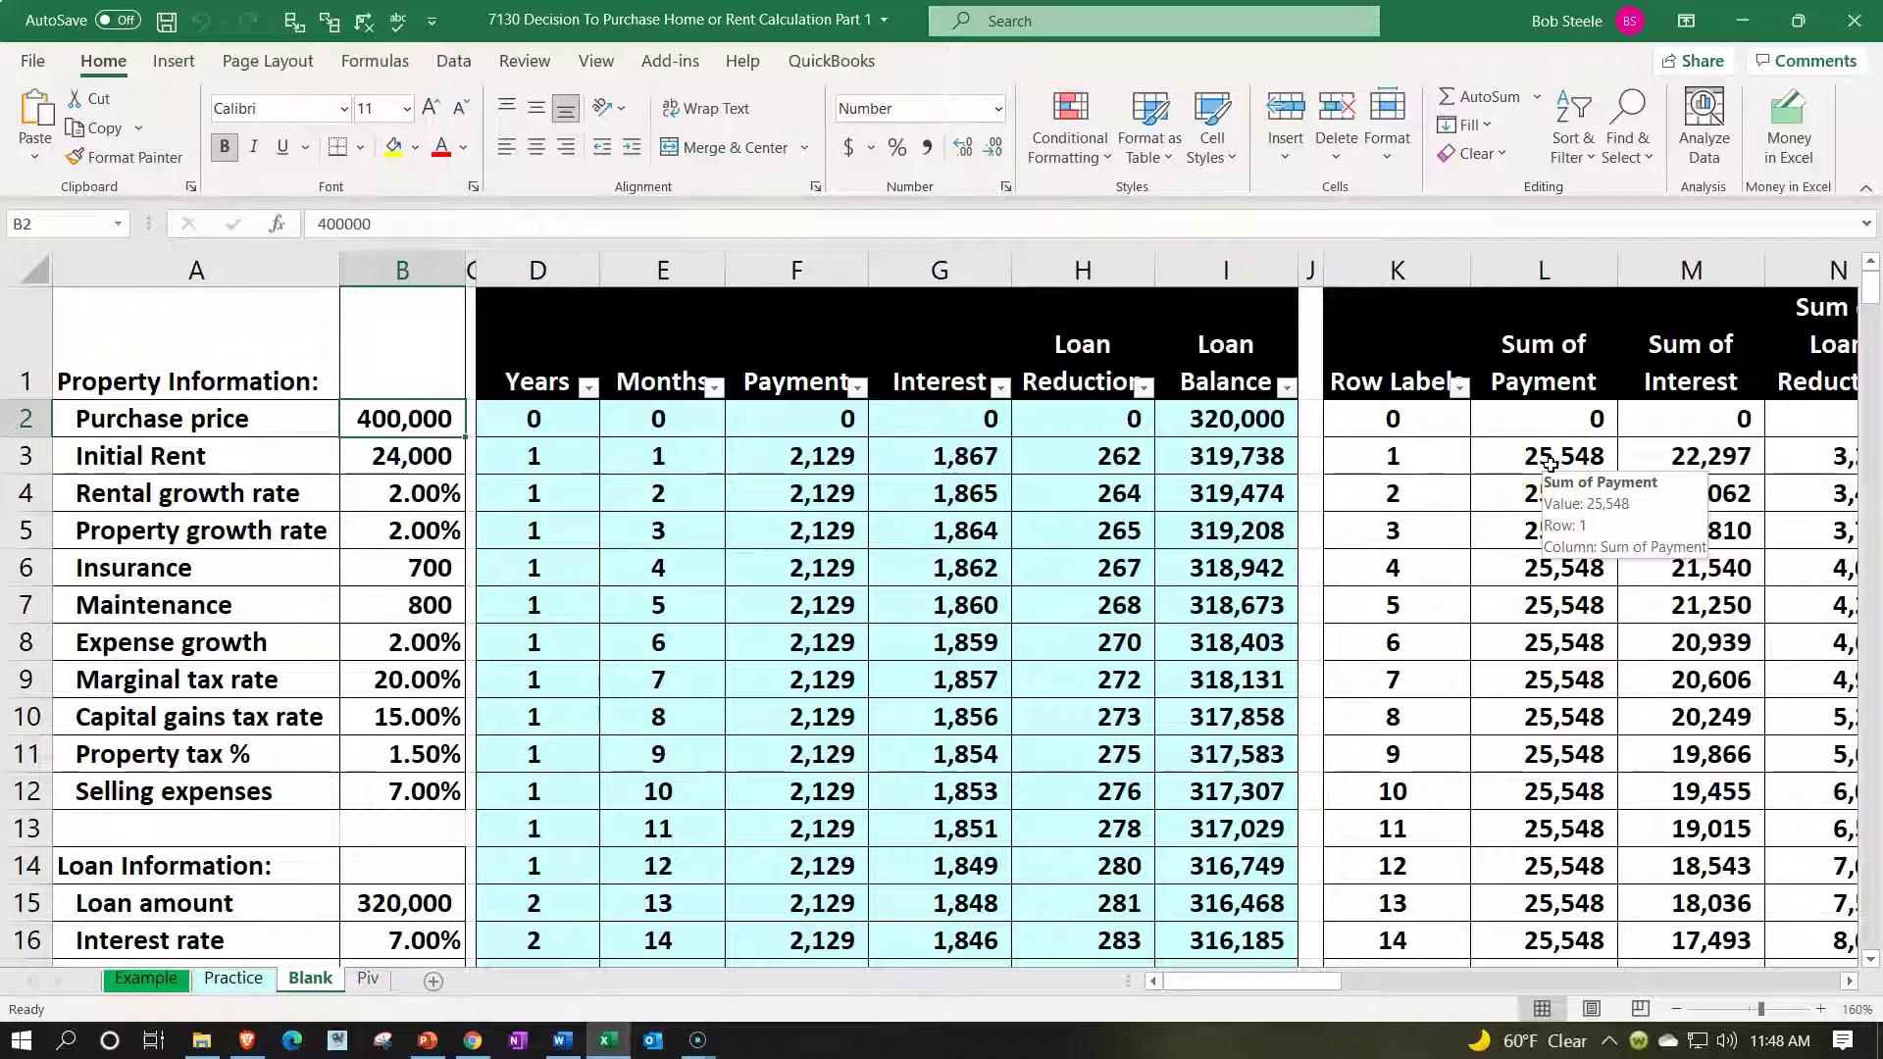
pyautogui.press('Down')
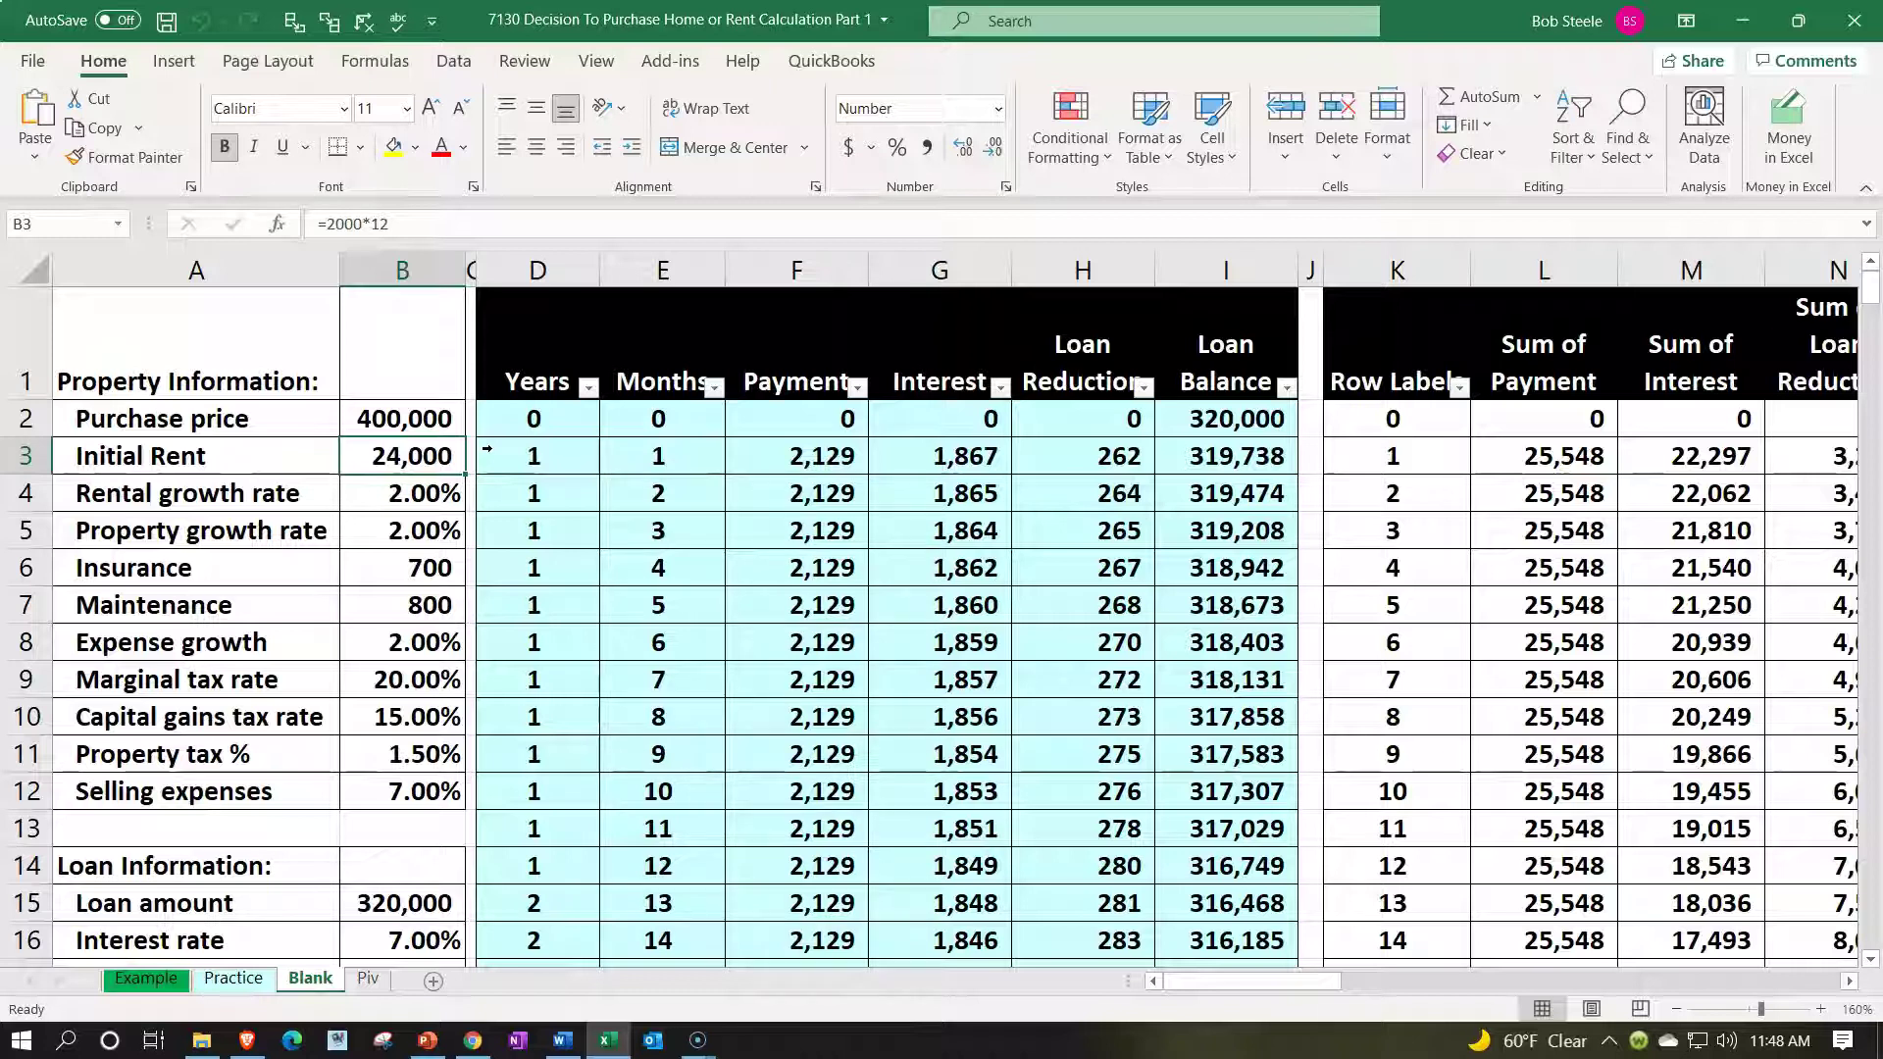
pyautogui.press('Down')
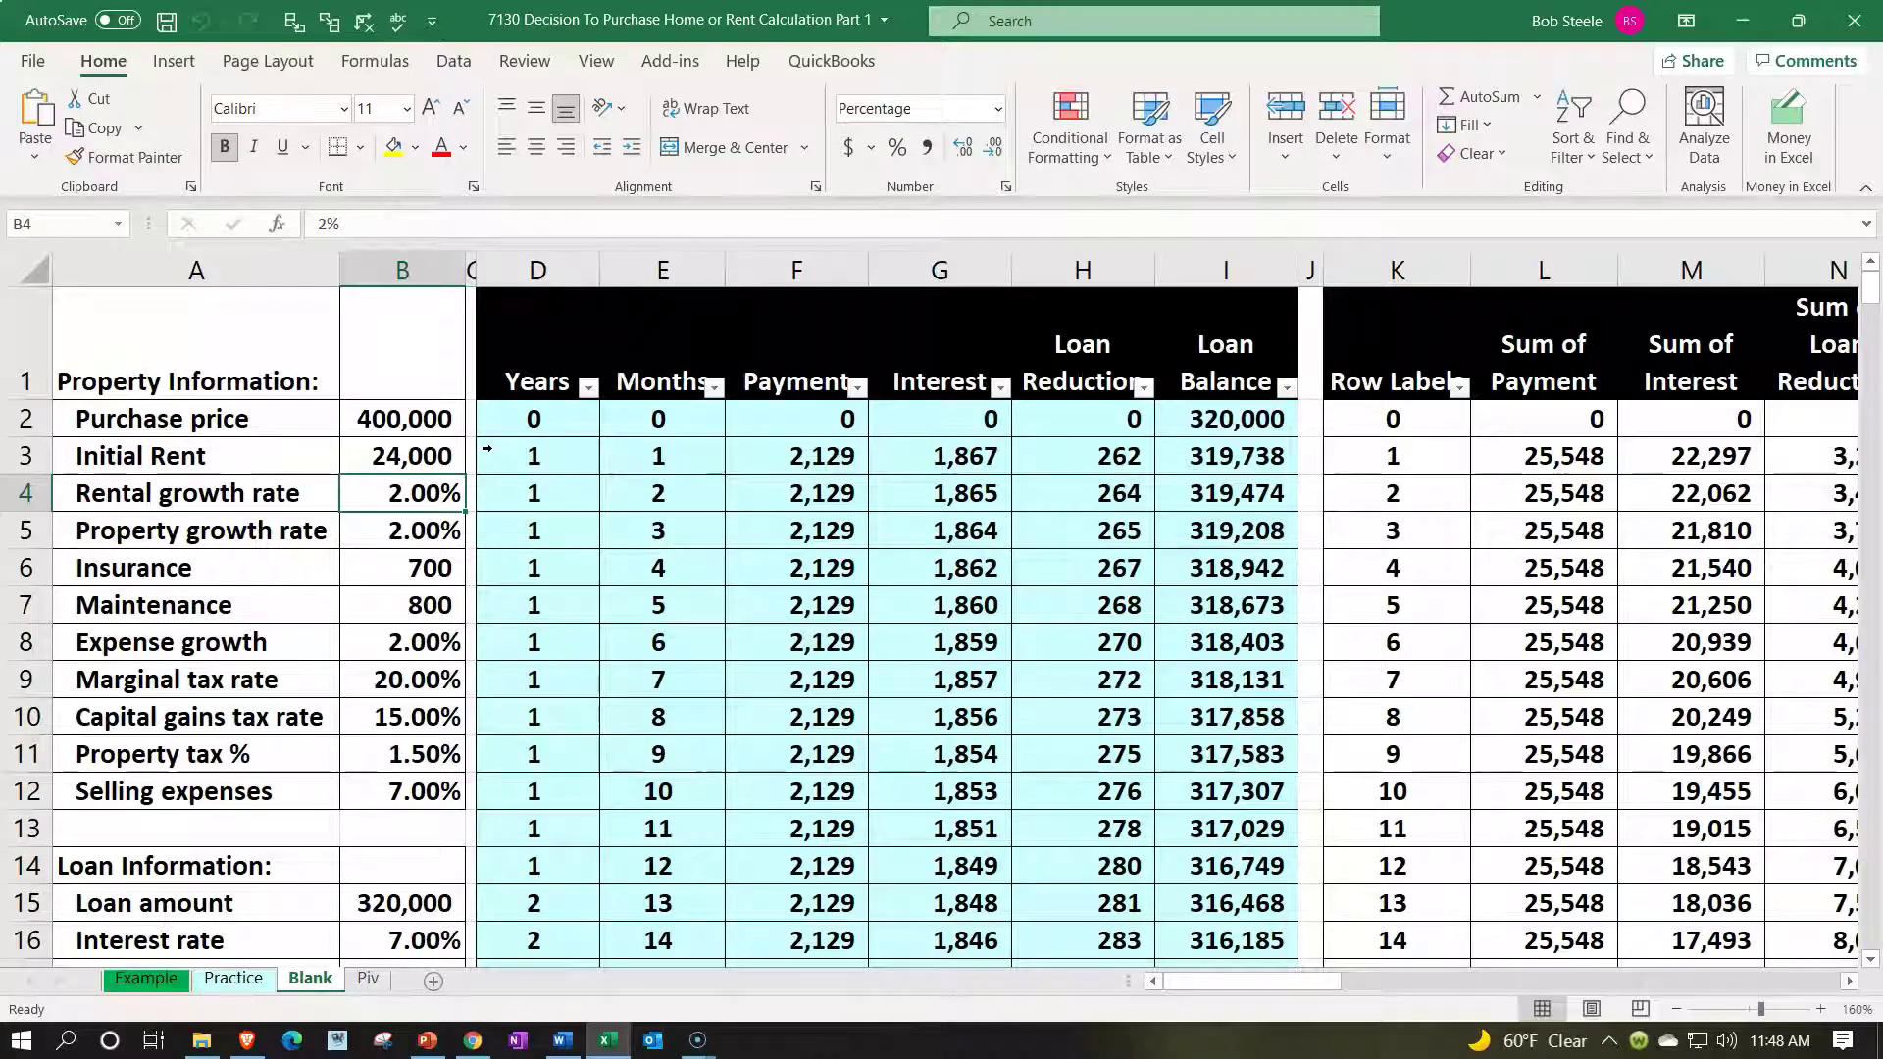
pyautogui.press('Down')
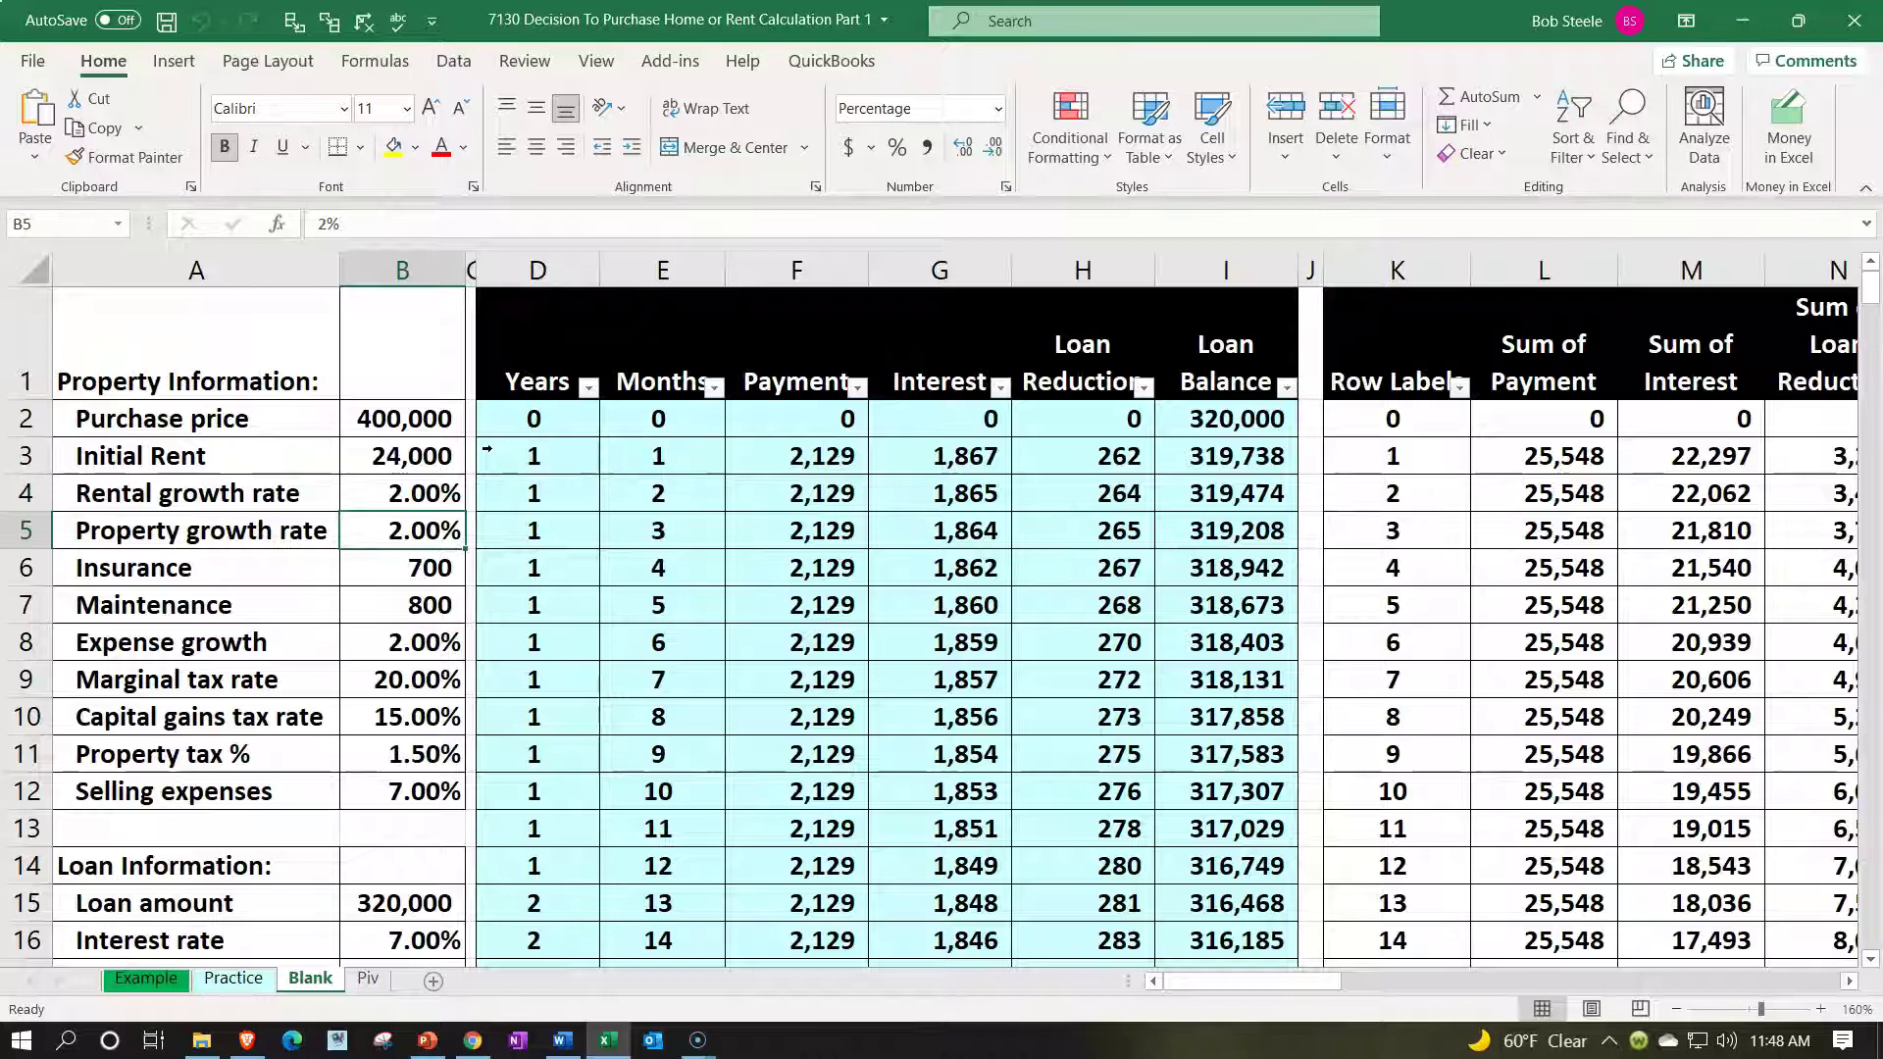
pyautogui.press('Left')
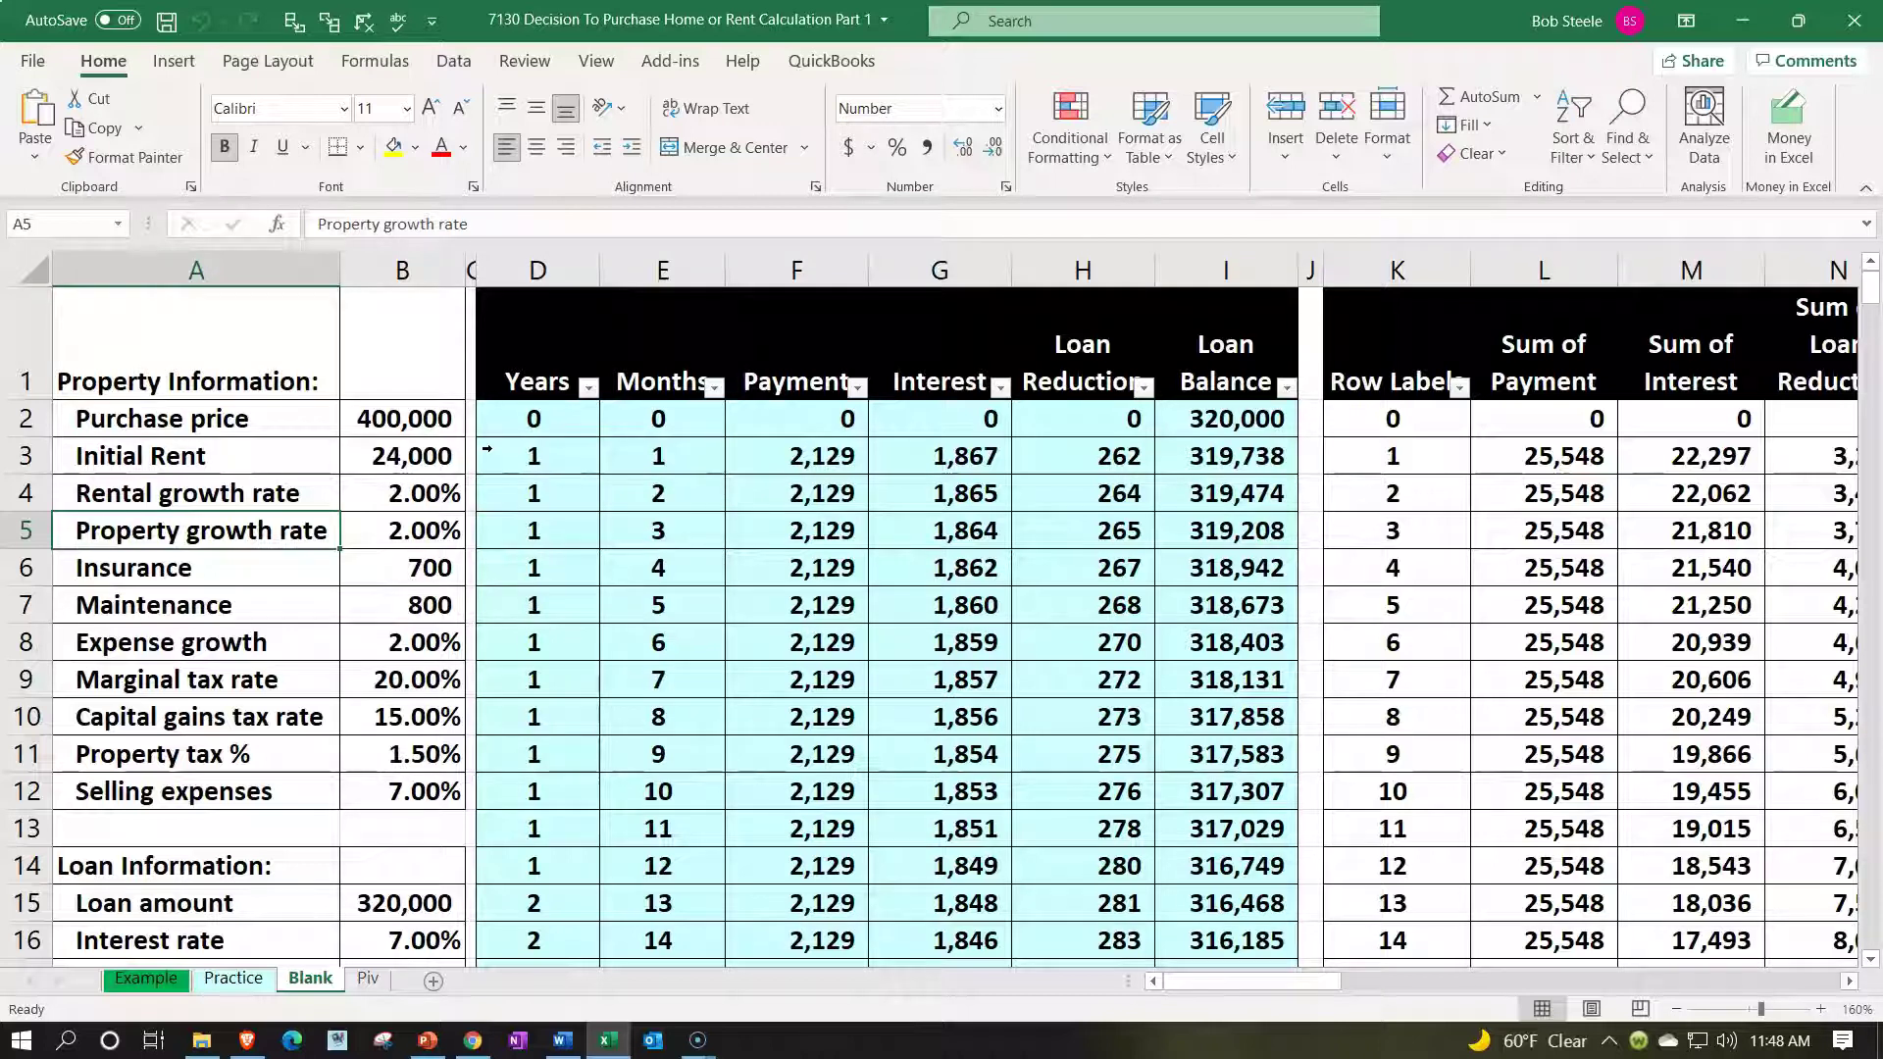
# - Check the purchase price against the loan amount formula, and review the property growth rate and insurance inputs
pyautogui.click(402, 417)
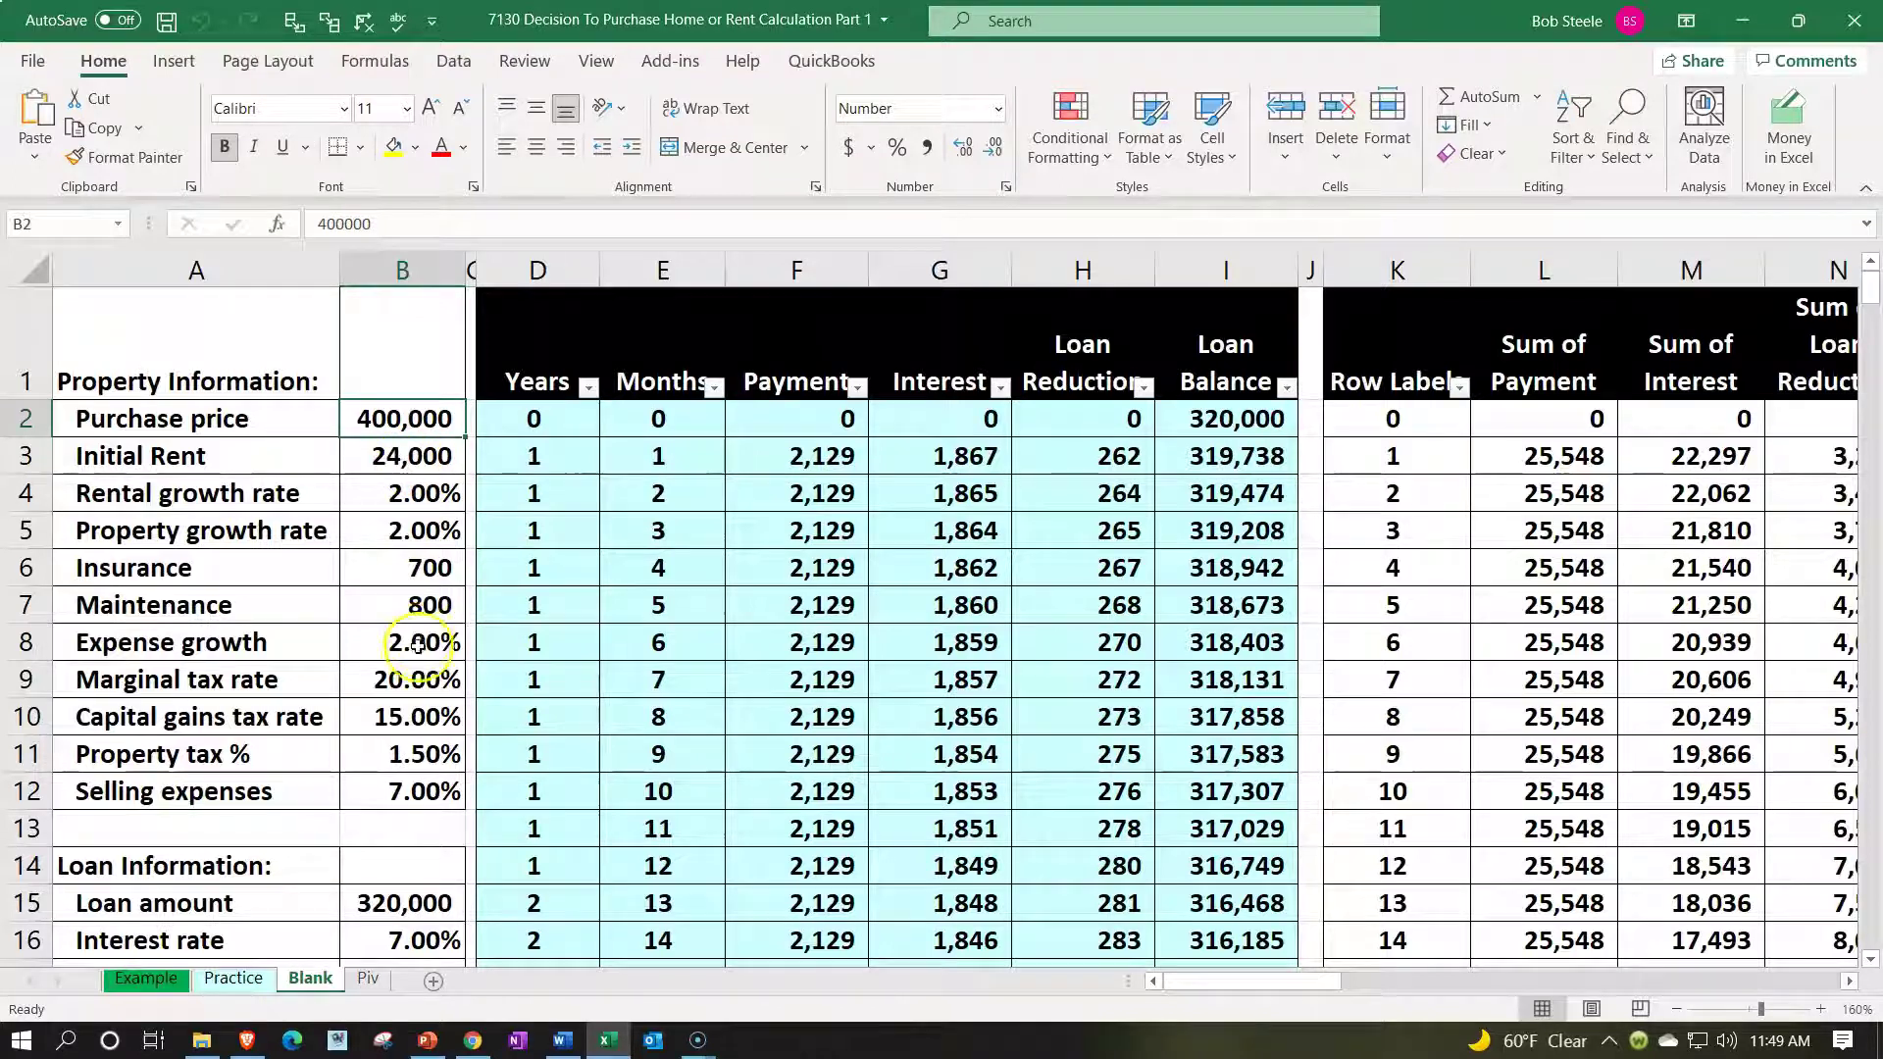
pyautogui.click(386, 905)
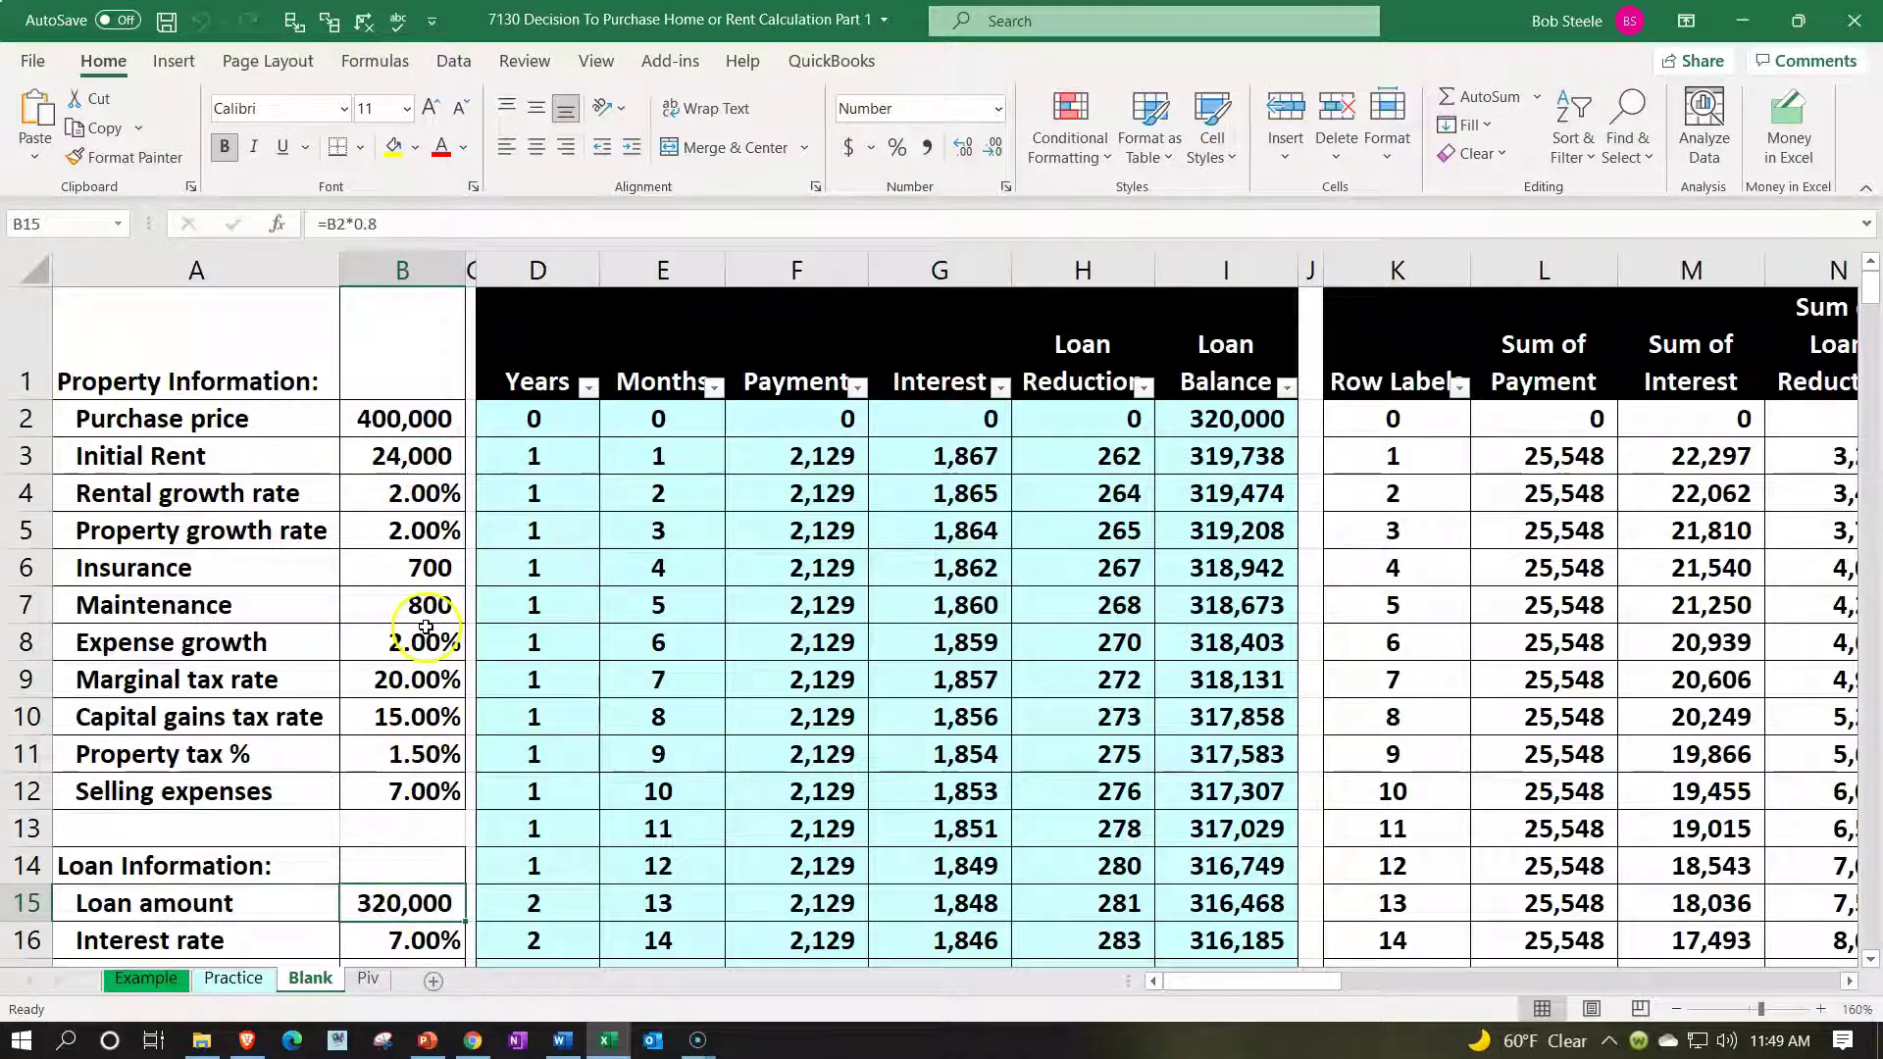
pyautogui.click(384, 523)
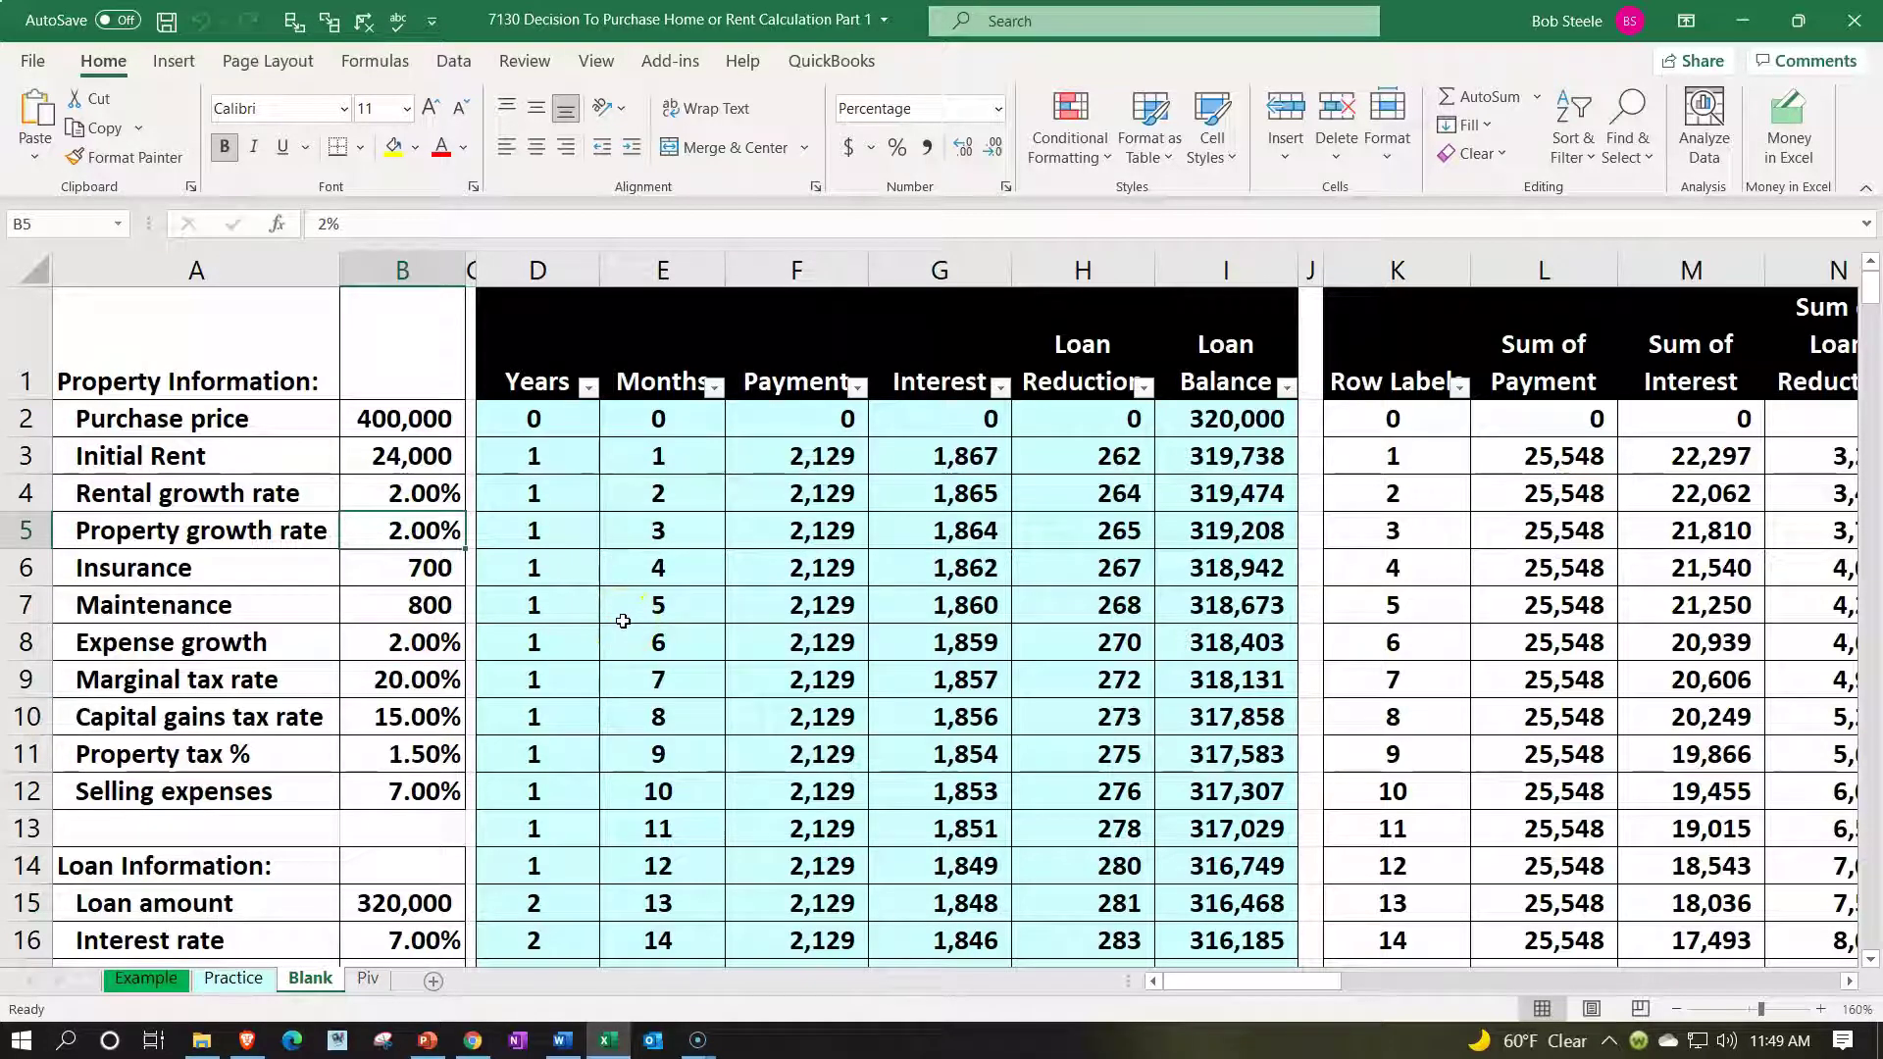
pyautogui.press('Down')
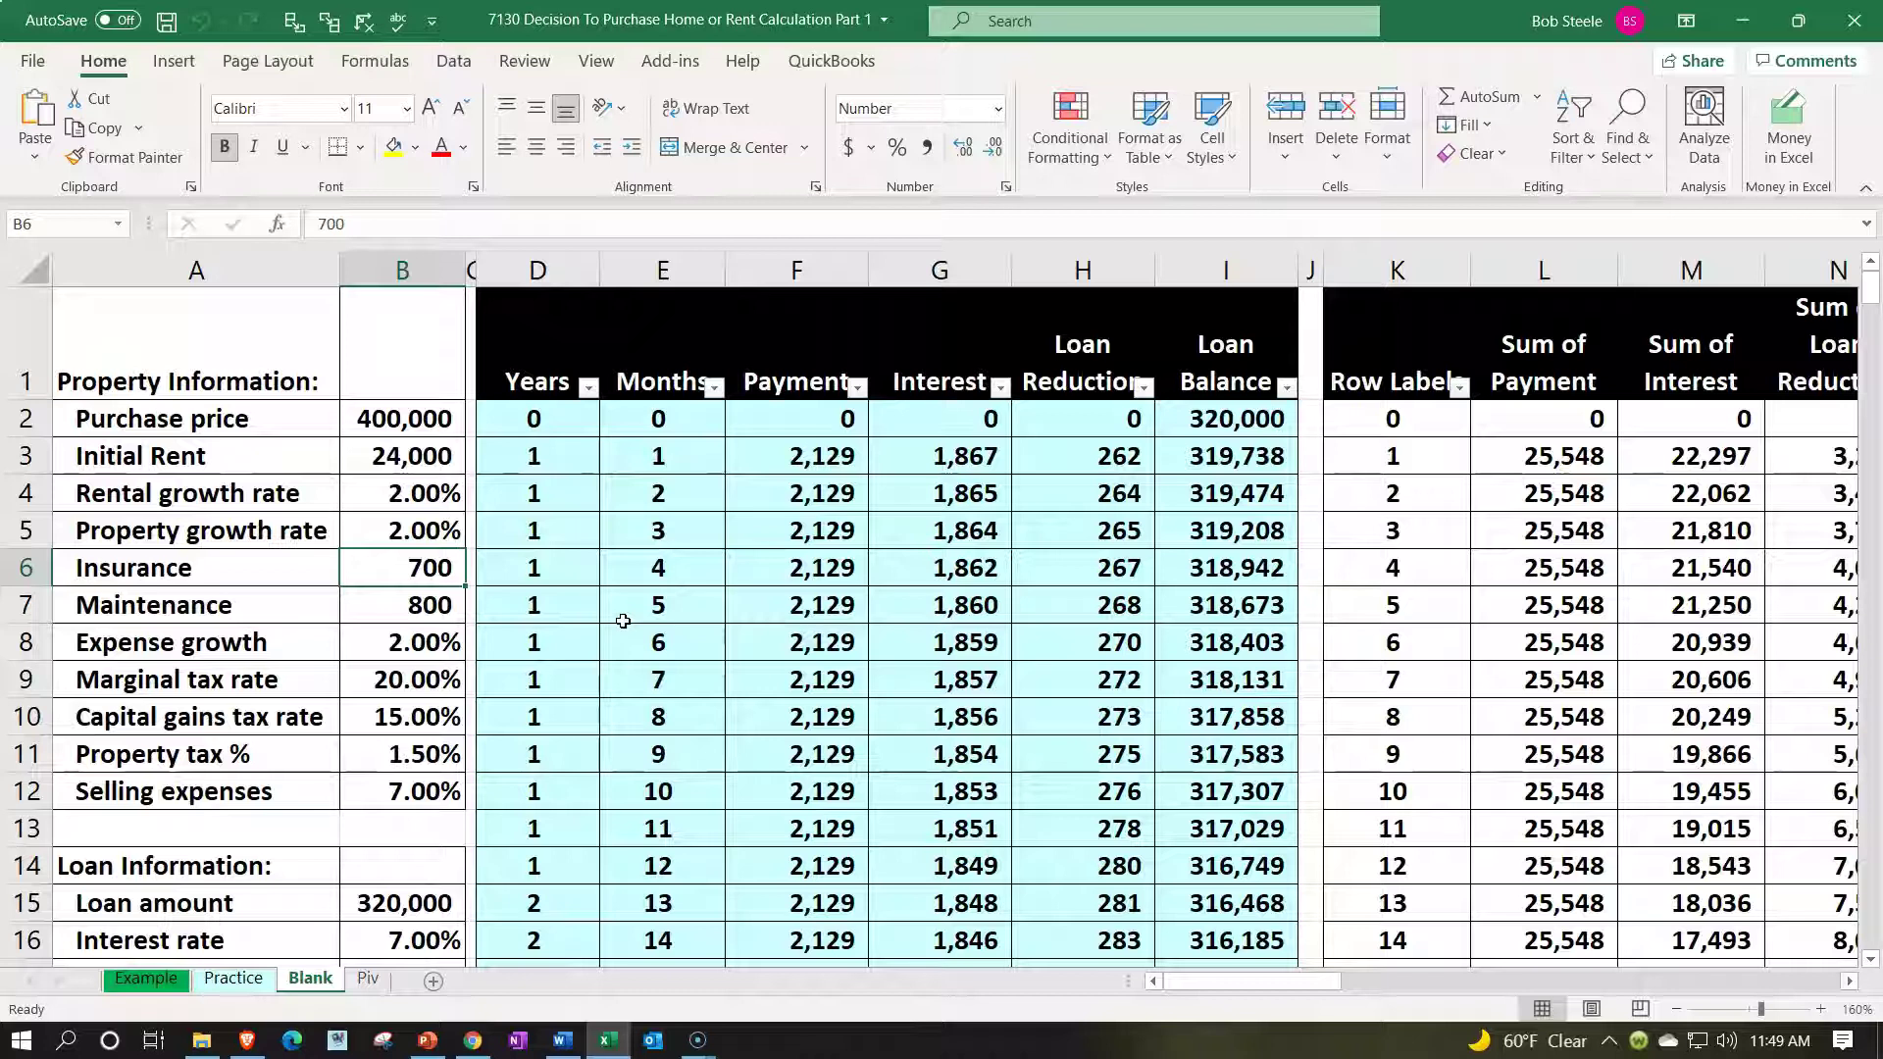
pyautogui.press('Up')
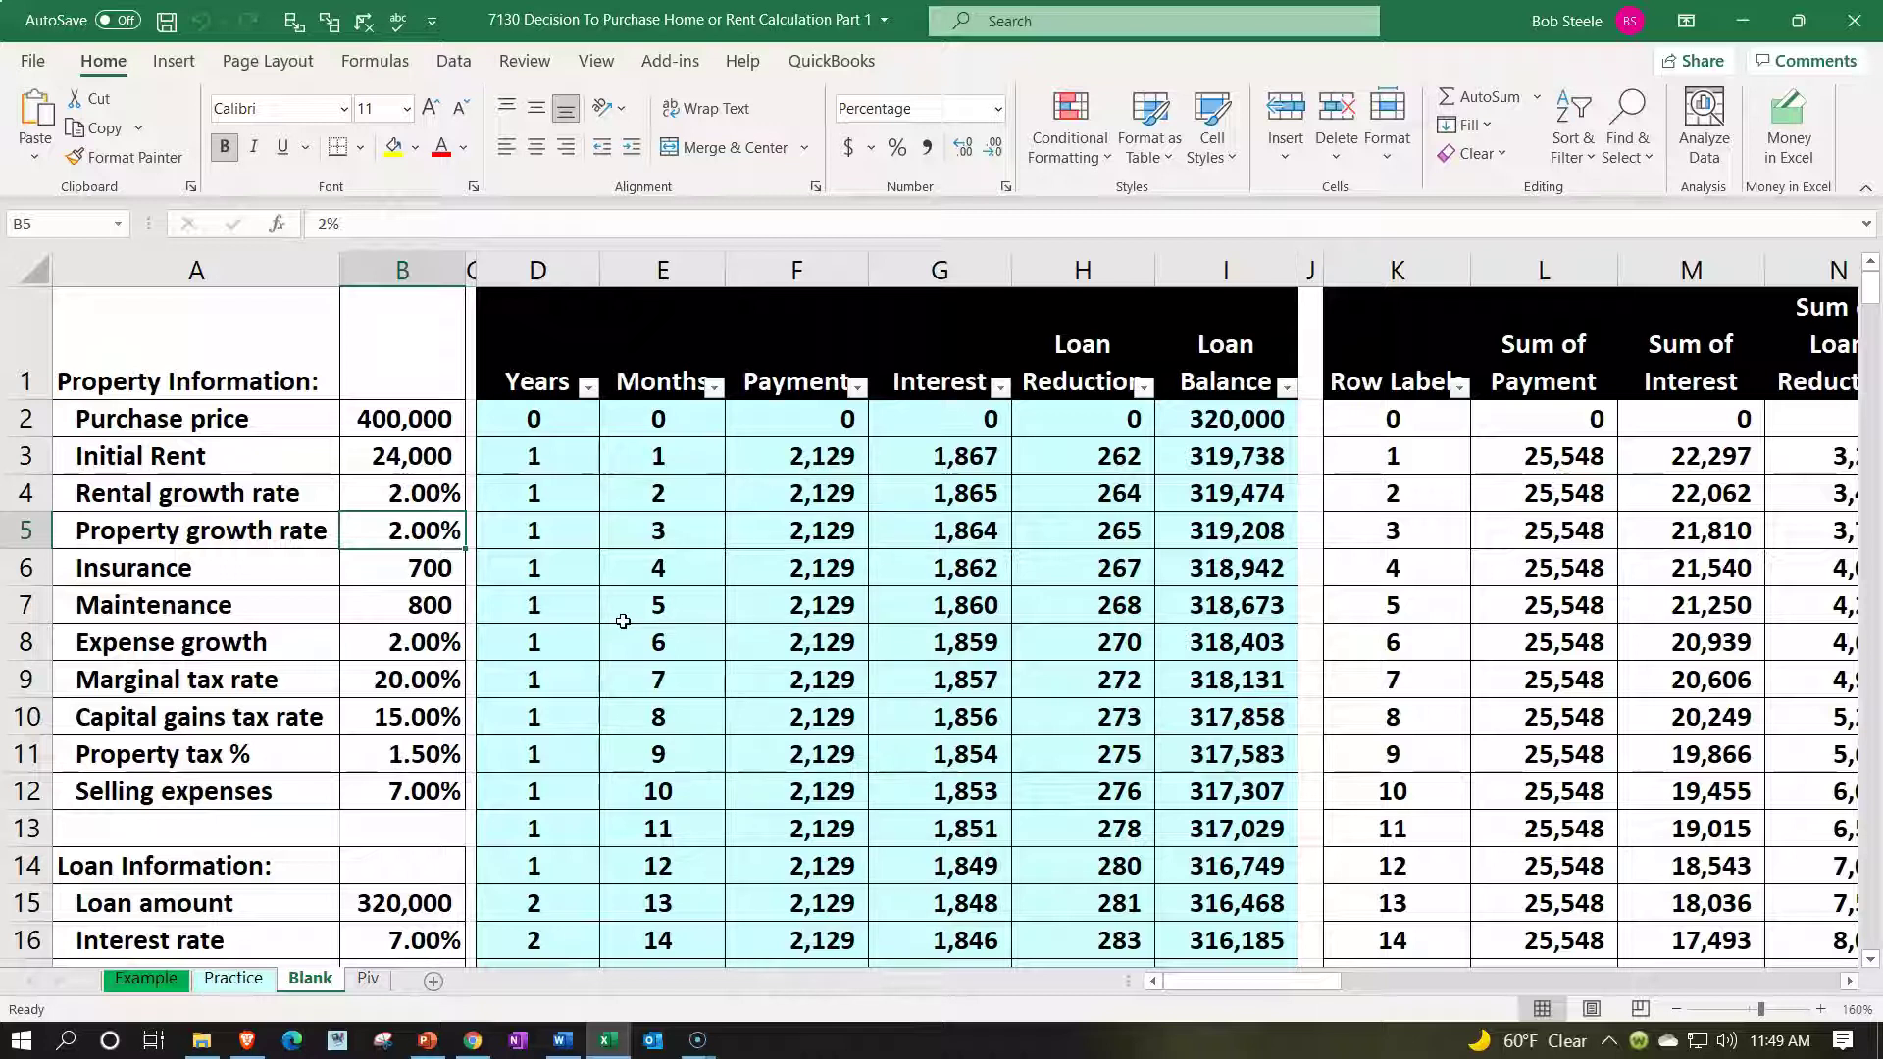
# - Review the insurance, maintenance, expense growth, marginal tax rate, capital gains tax rate and property tax inputs
pyautogui.press('Down')
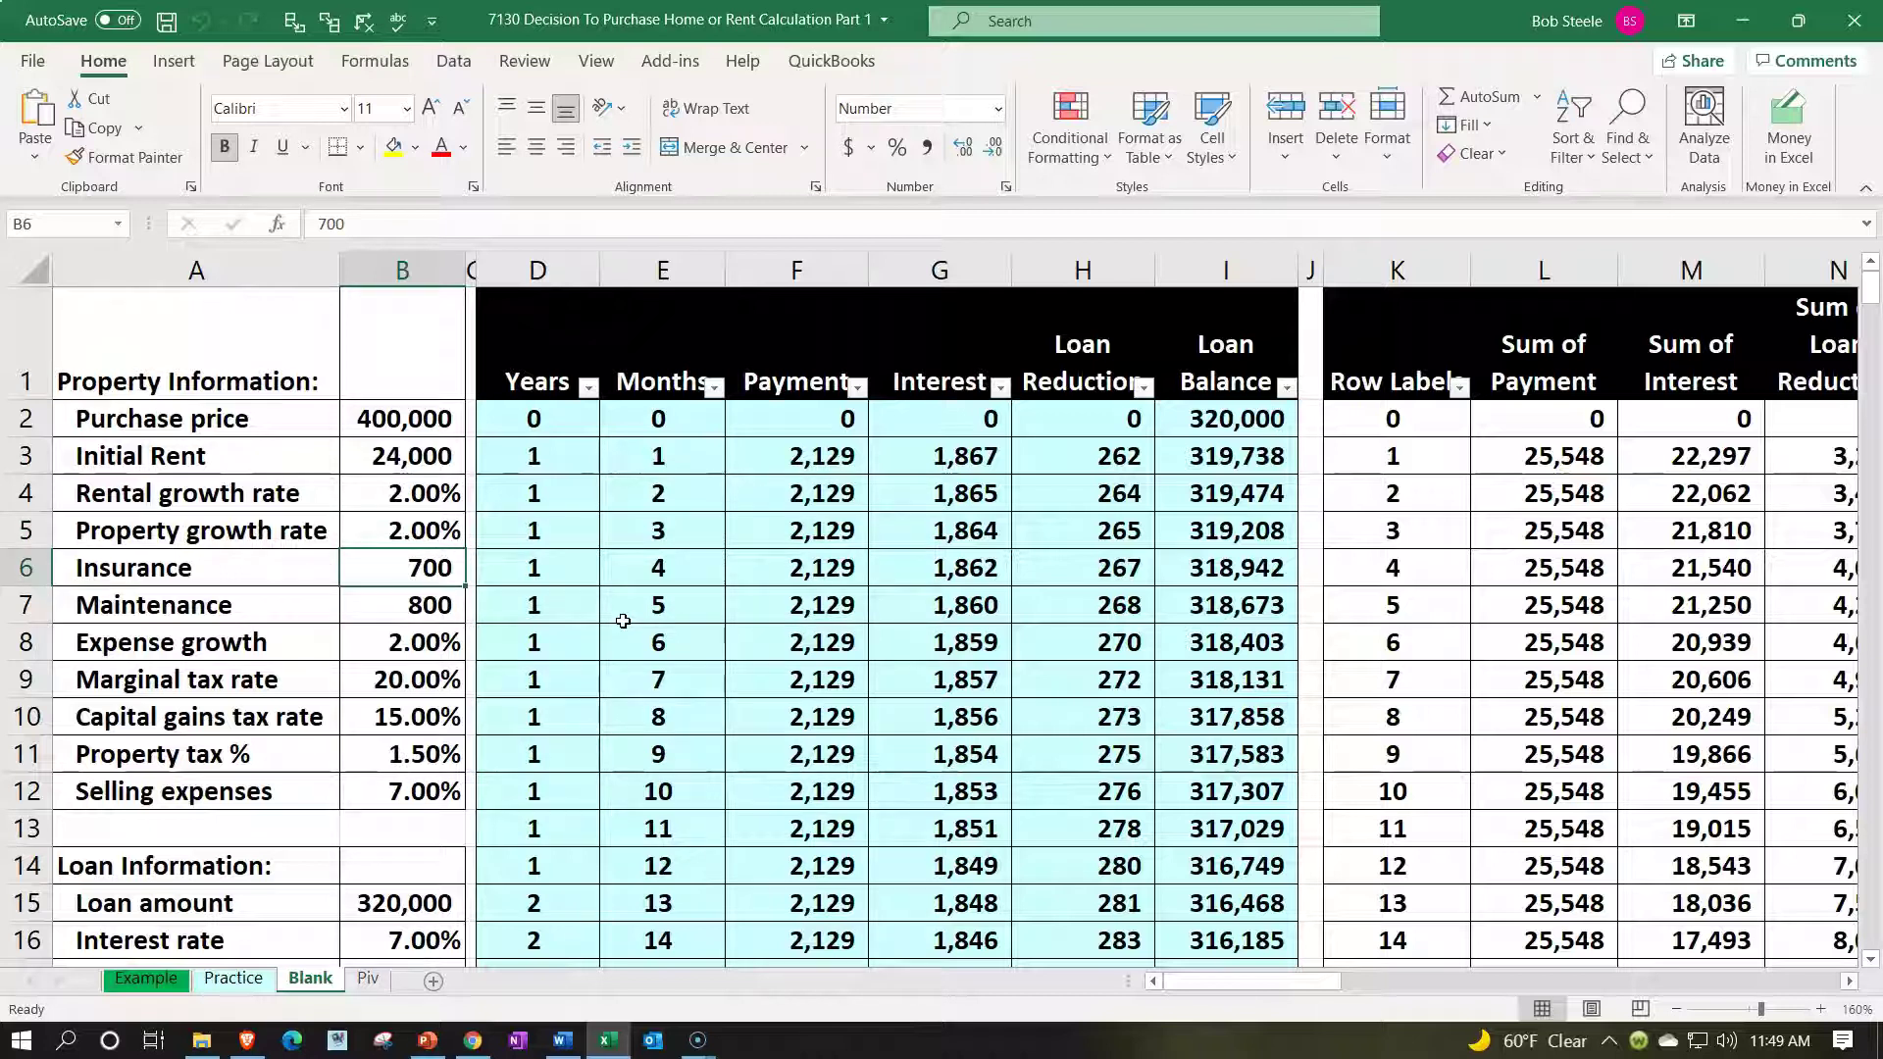
pyautogui.press('Down')
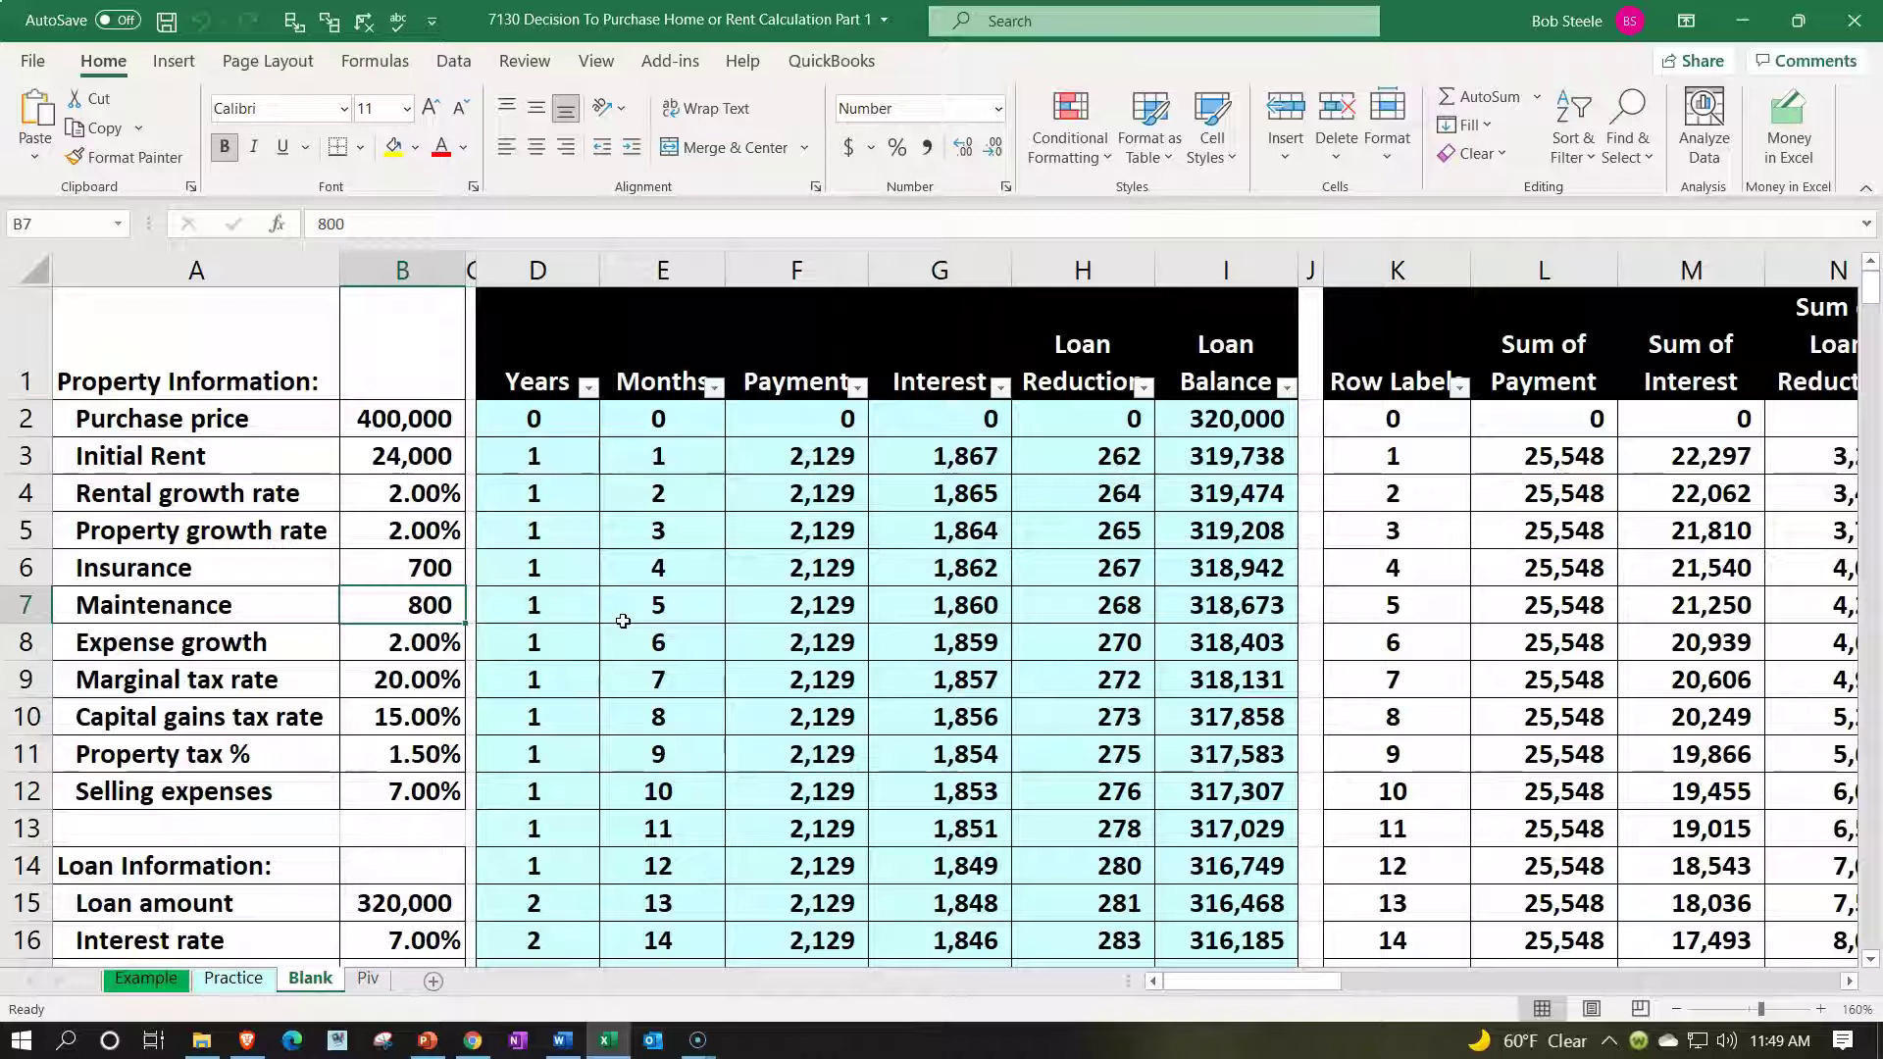
pyautogui.press('Down')
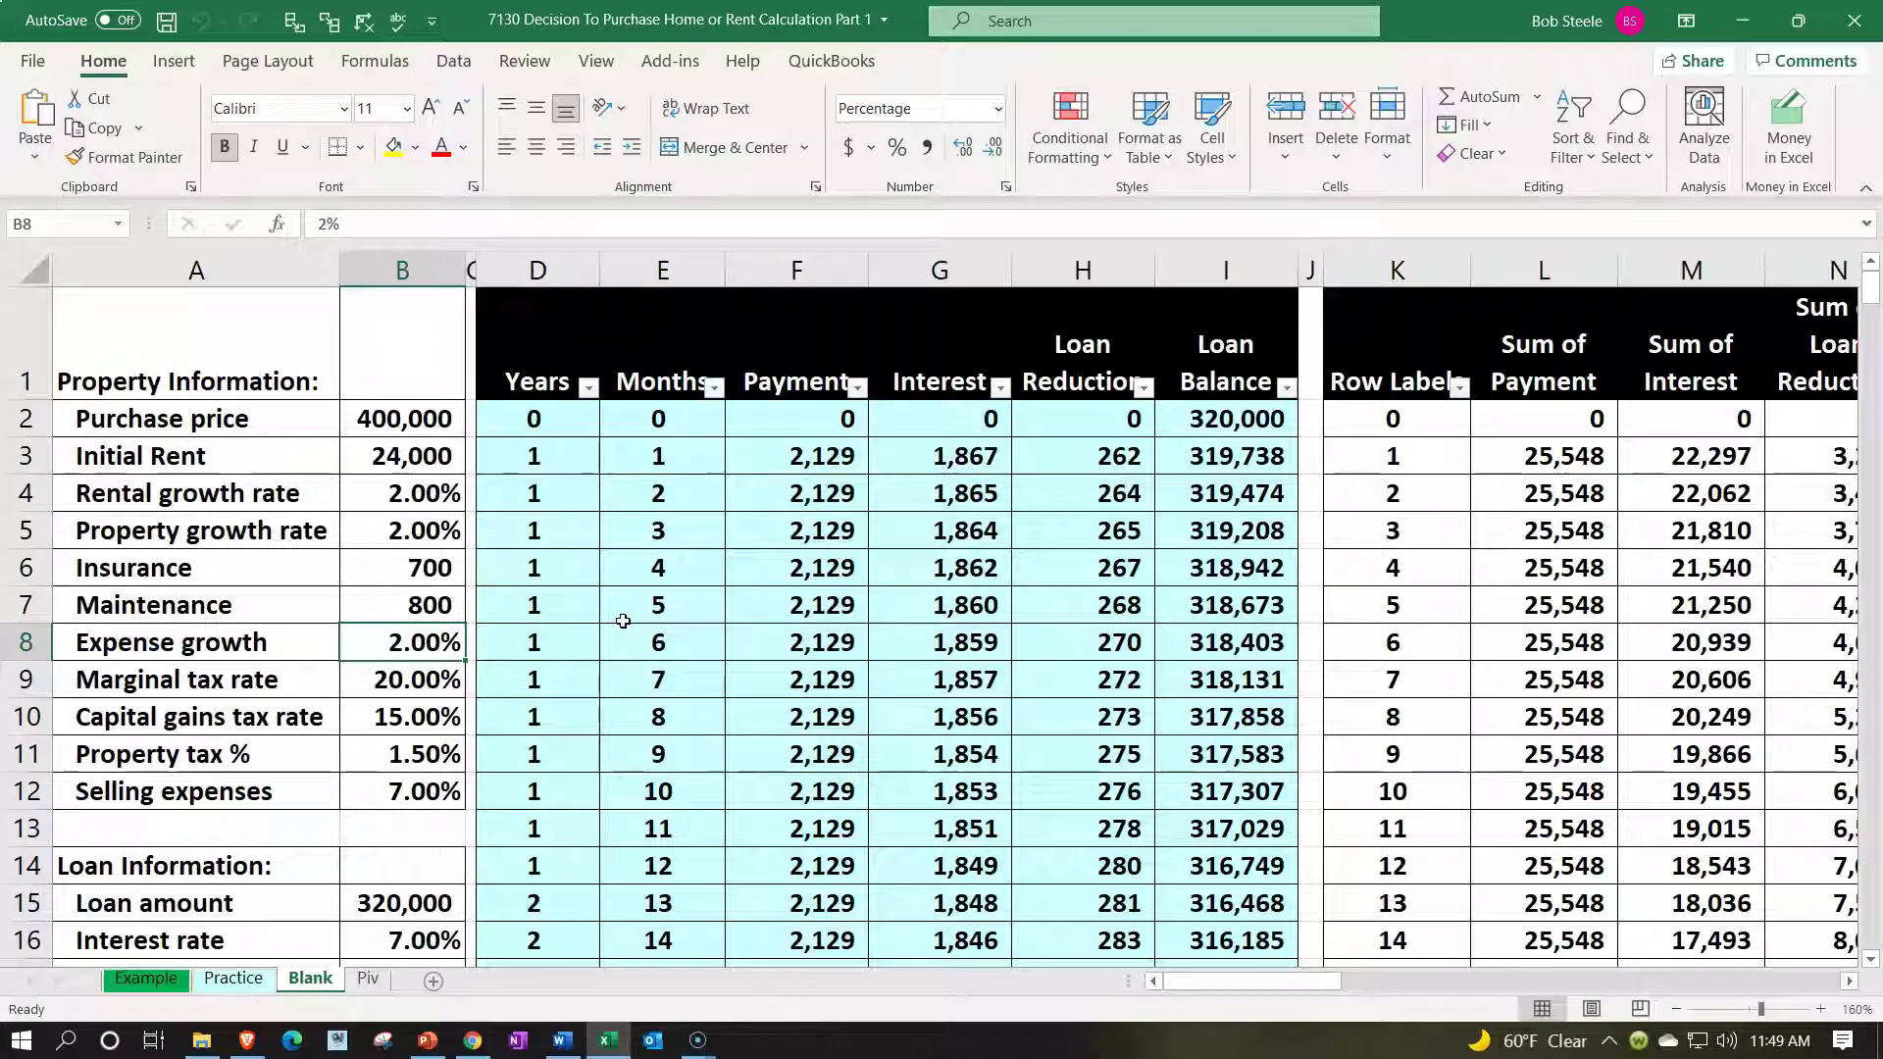
pyautogui.press('Down')
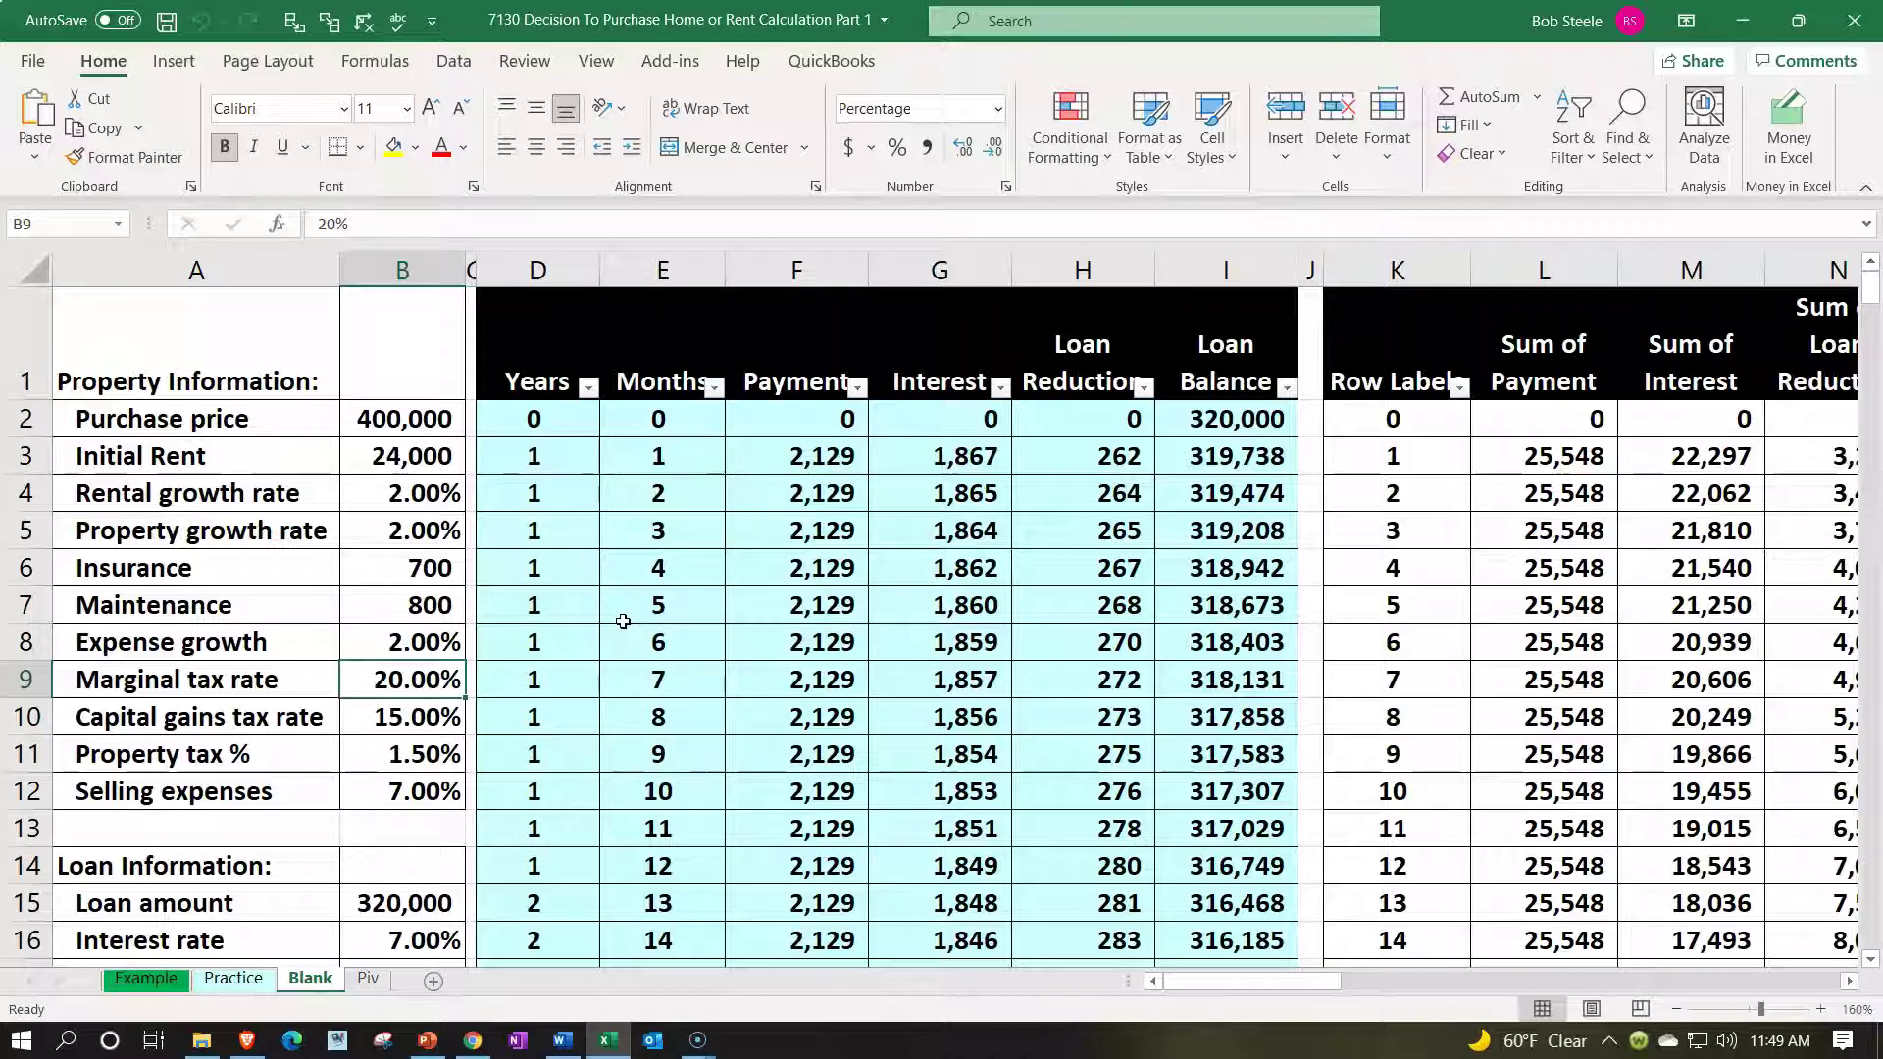
pyautogui.press('Down')
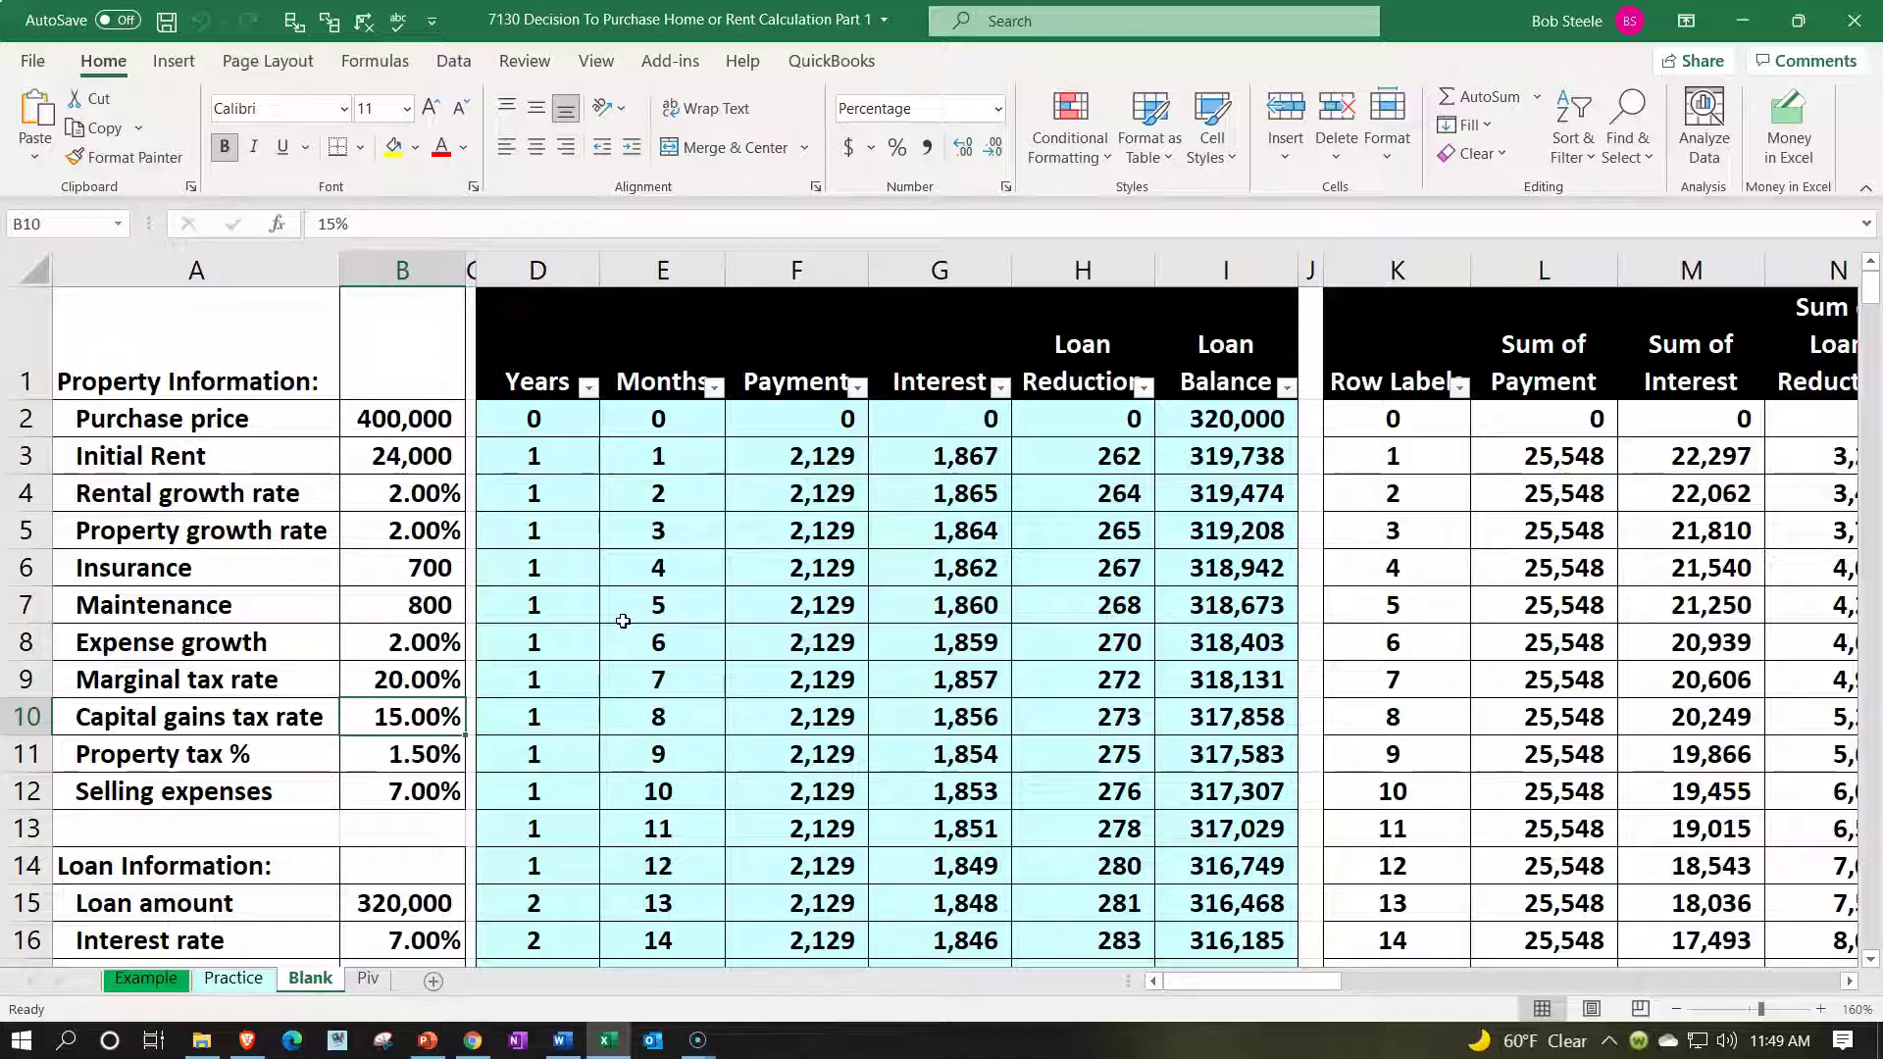
pyautogui.press('Down')
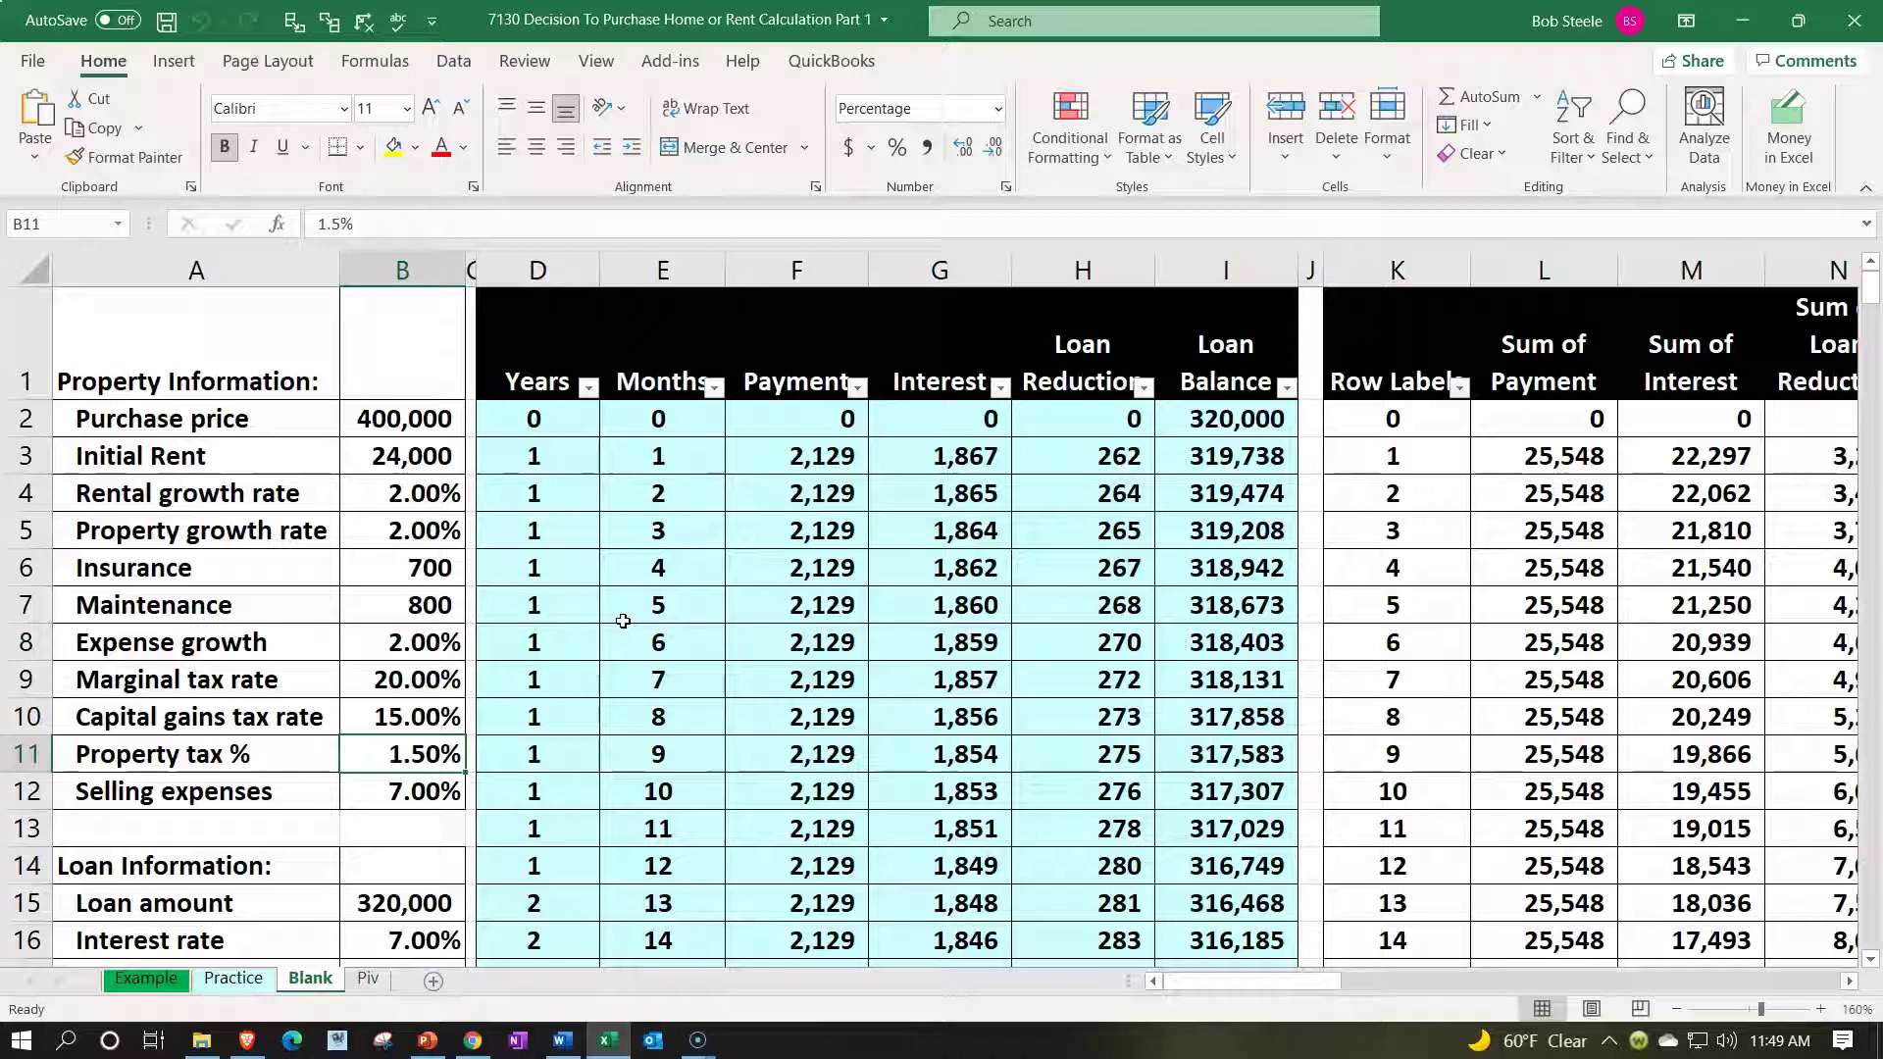
# - Examine the loan information and the monthly payment, annual payments and starting equity calculations below it
pyautogui.press('Down')
pyautogui.press('Down')
pyautogui.press('Down')
pyautogui.press('Down')
pyautogui.press('Down')
pyautogui.press('Down')
pyautogui.press('Down')
pyautogui.press('Down')
pyautogui.press('Up')
pyautogui.press('Up')
pyautogui.press('Up')
pyautogui.press('Up')
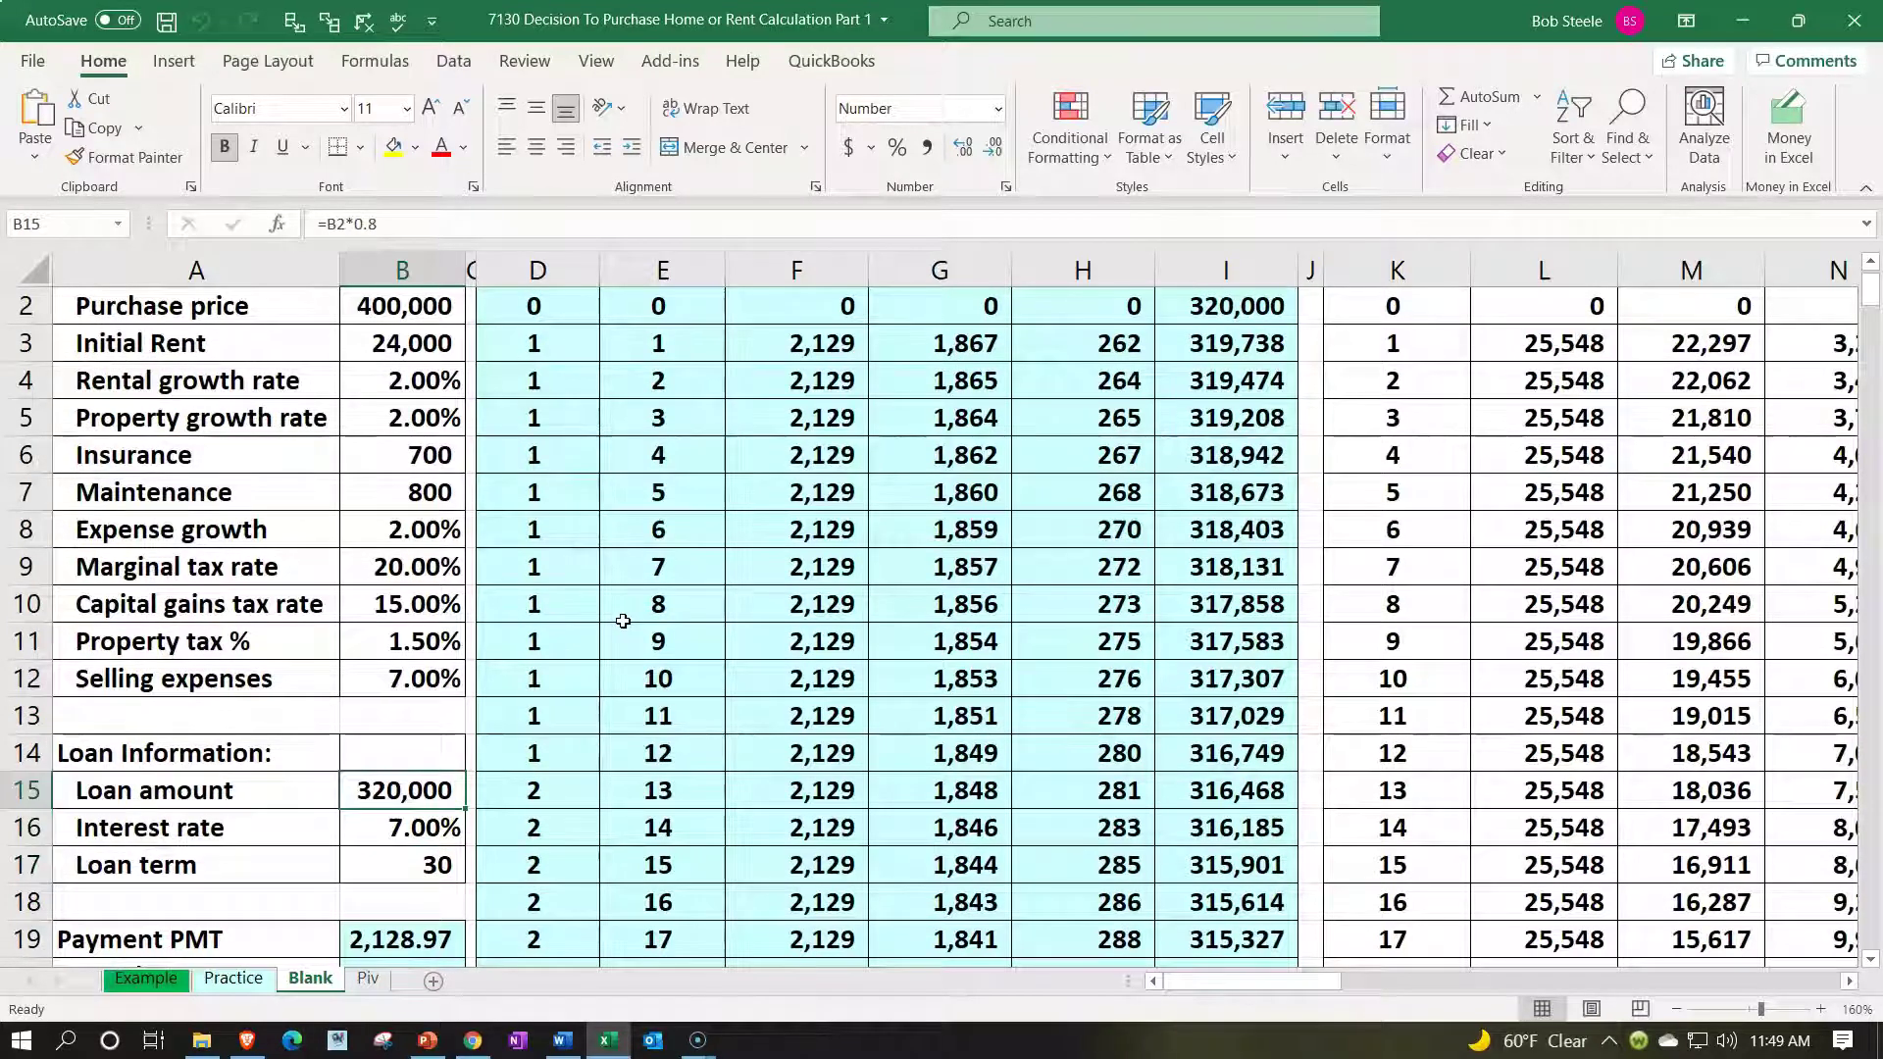
pyautogui.press('Down')
pyautogui.press('Down')
pyautogui.press('Down')
pyautogui.press('Down')
pyautogui.press('Down')
pyautogui.press('Down')
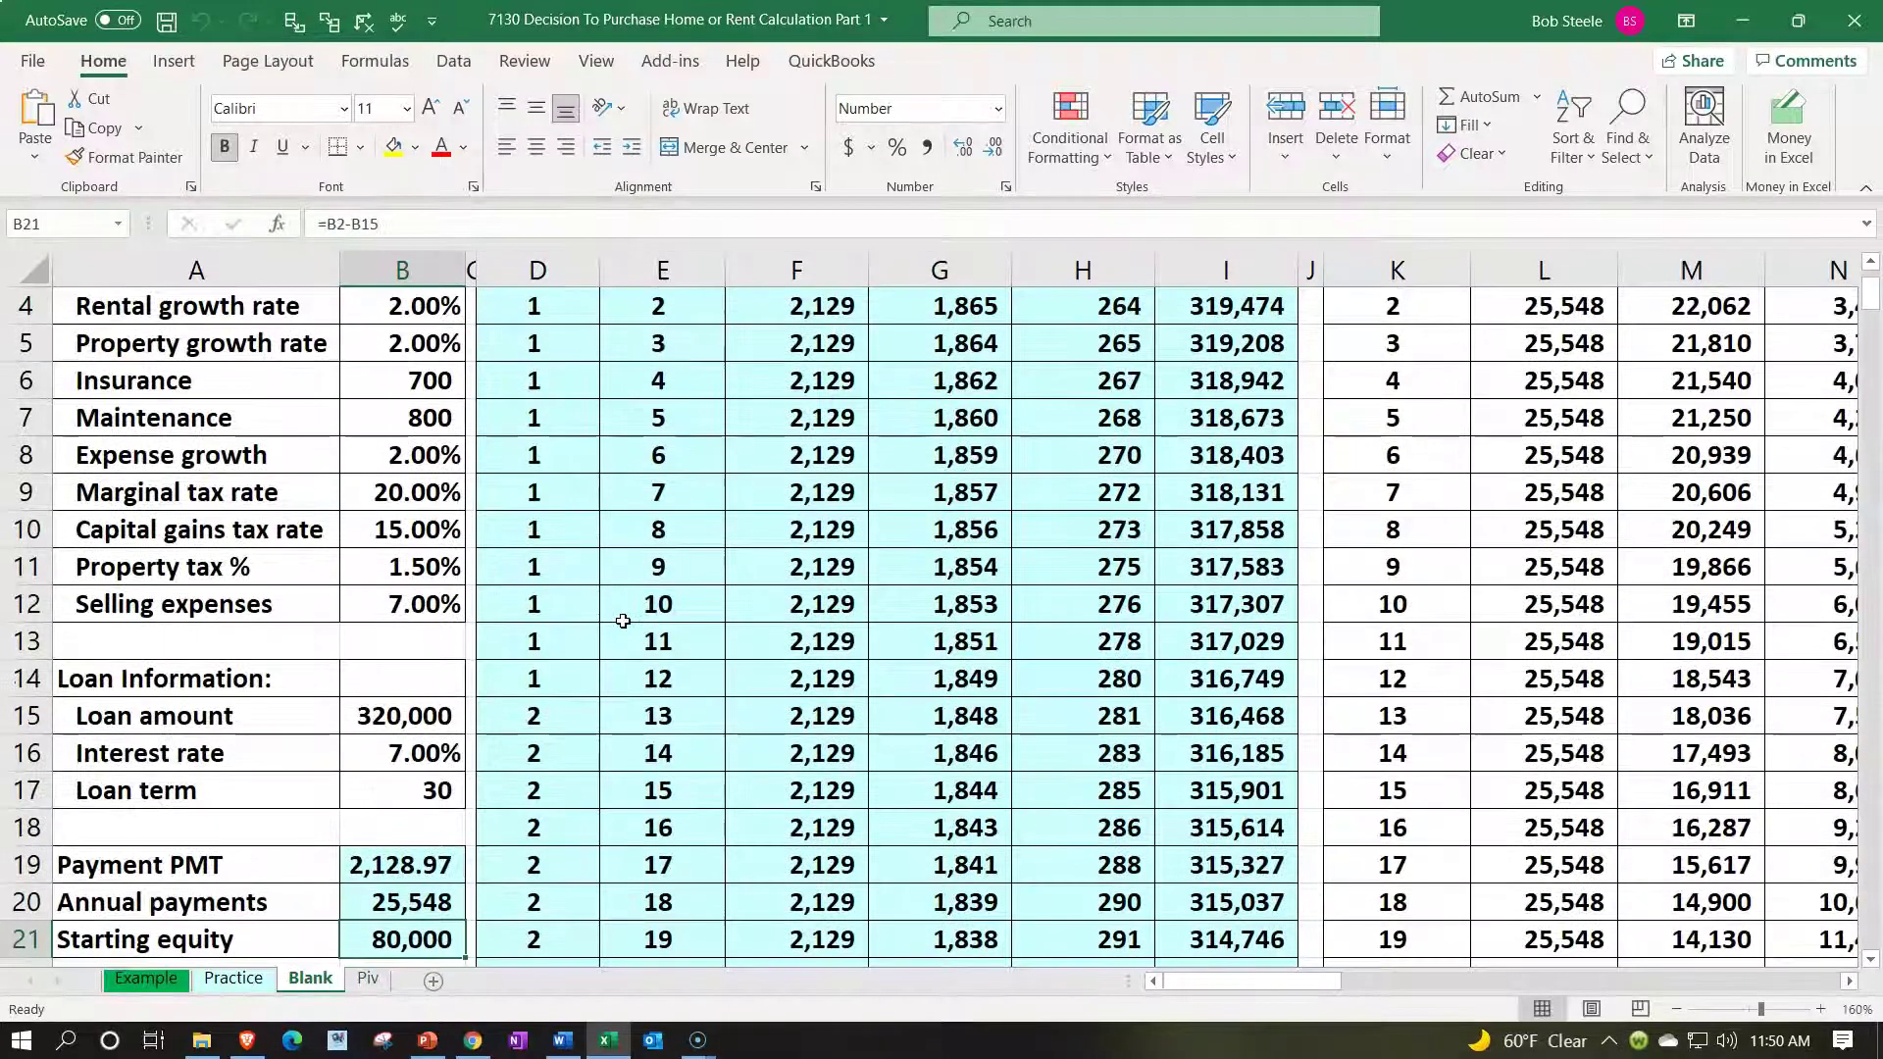
# - Examine the monthly amortization table from the Months column across to the Loan Balance column
pyautogui.scroll(1, 623, 621)
pyautogui.click(714, 559)
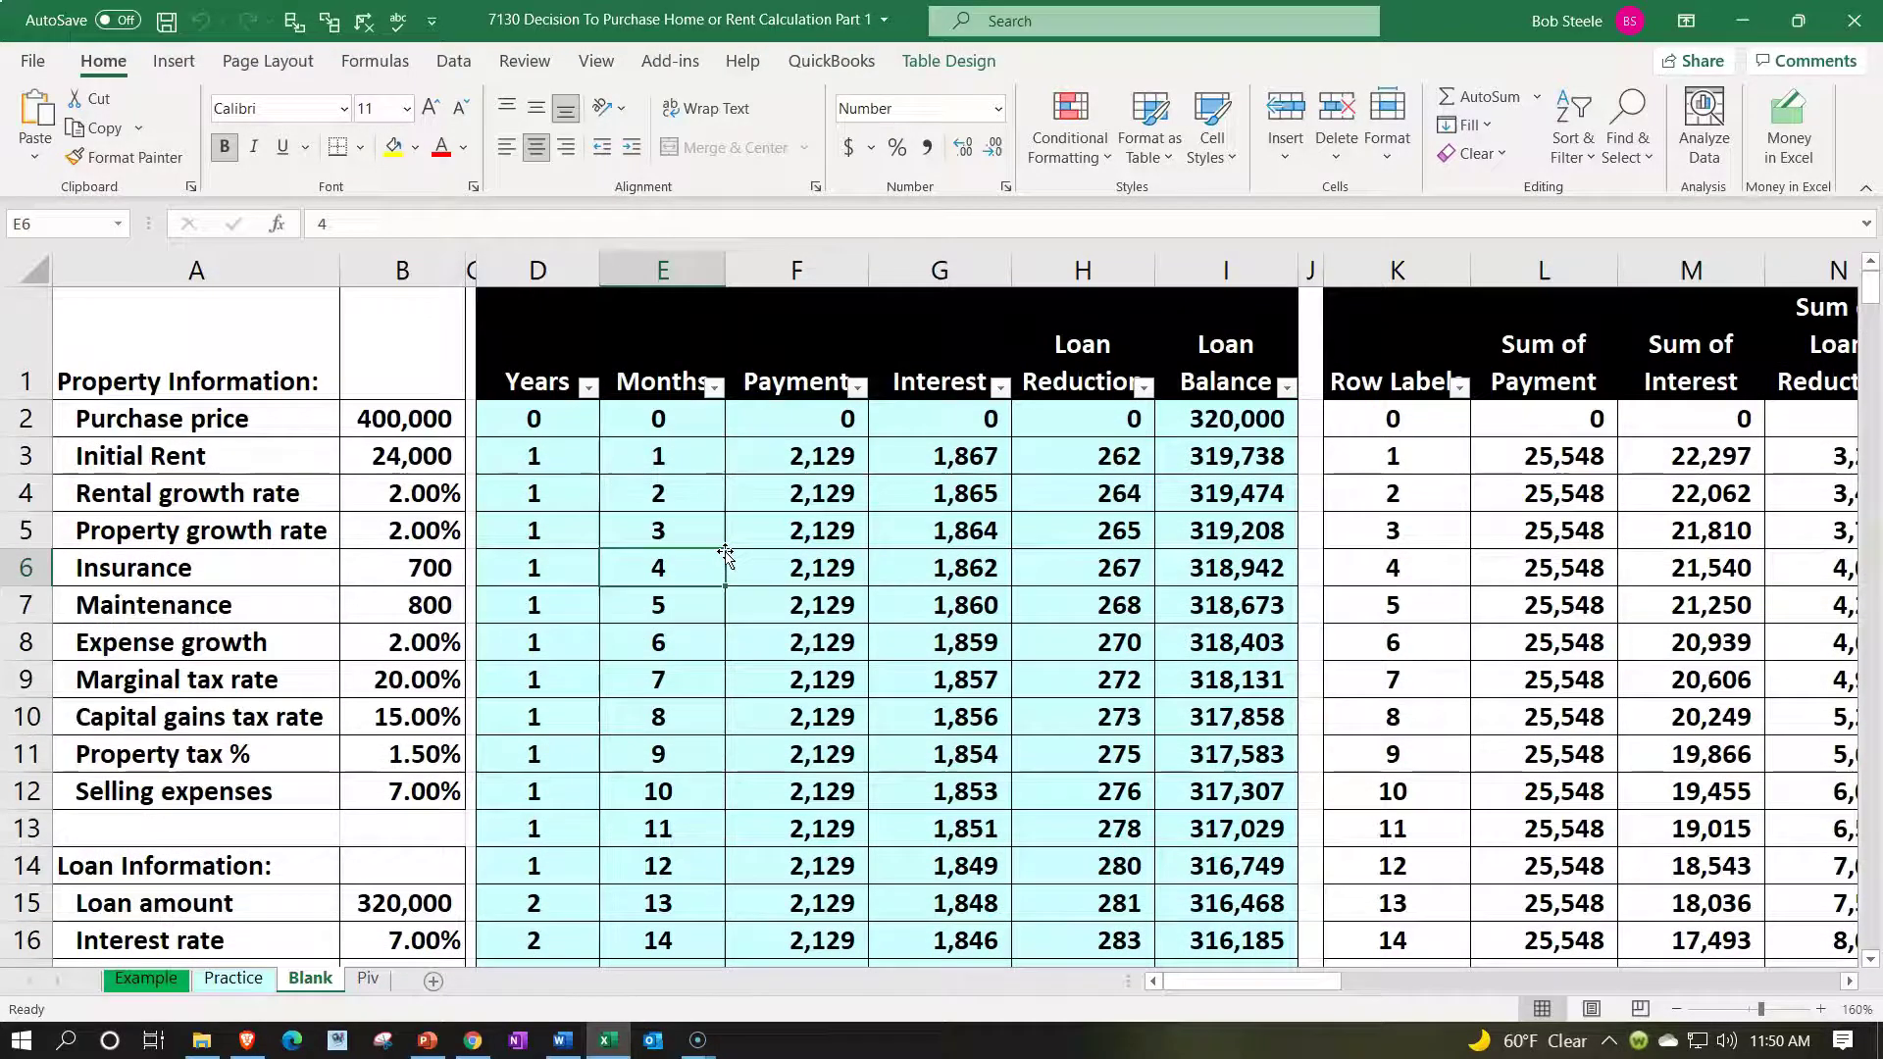
pyautogui.press('Right')
pyautogui.press('Right')
pyautogui.press('Right')
pyautogui.press('Right')
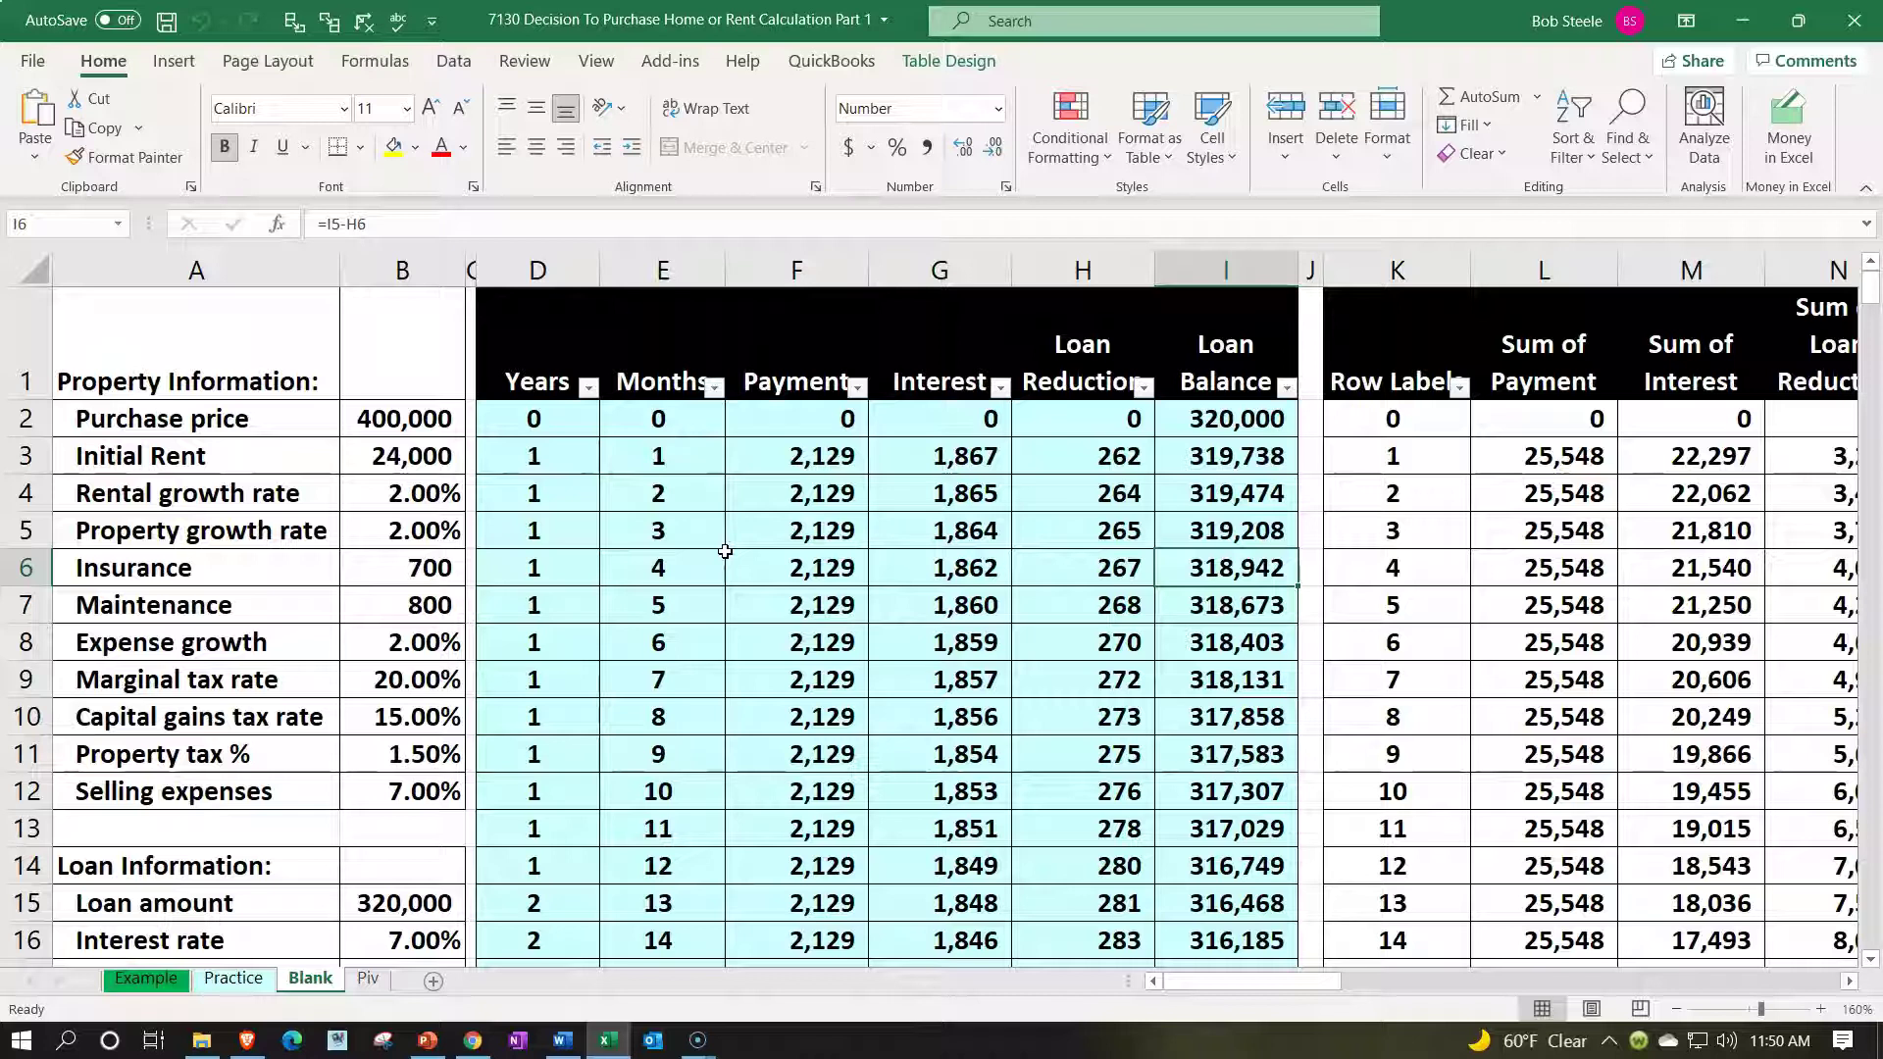
# - Inspect the PivotTable that summarizes payment, interest, loan reduction and loan balance by year
pyautogui.press('Right')
pyautogui.press('Right')
pyautogui.press('Right')
pyautogui.press('Right')
pyautogui.press('Right')
pyautogui.press('Right')
pyautogui.press('Right')
pyautogui.press('Right')
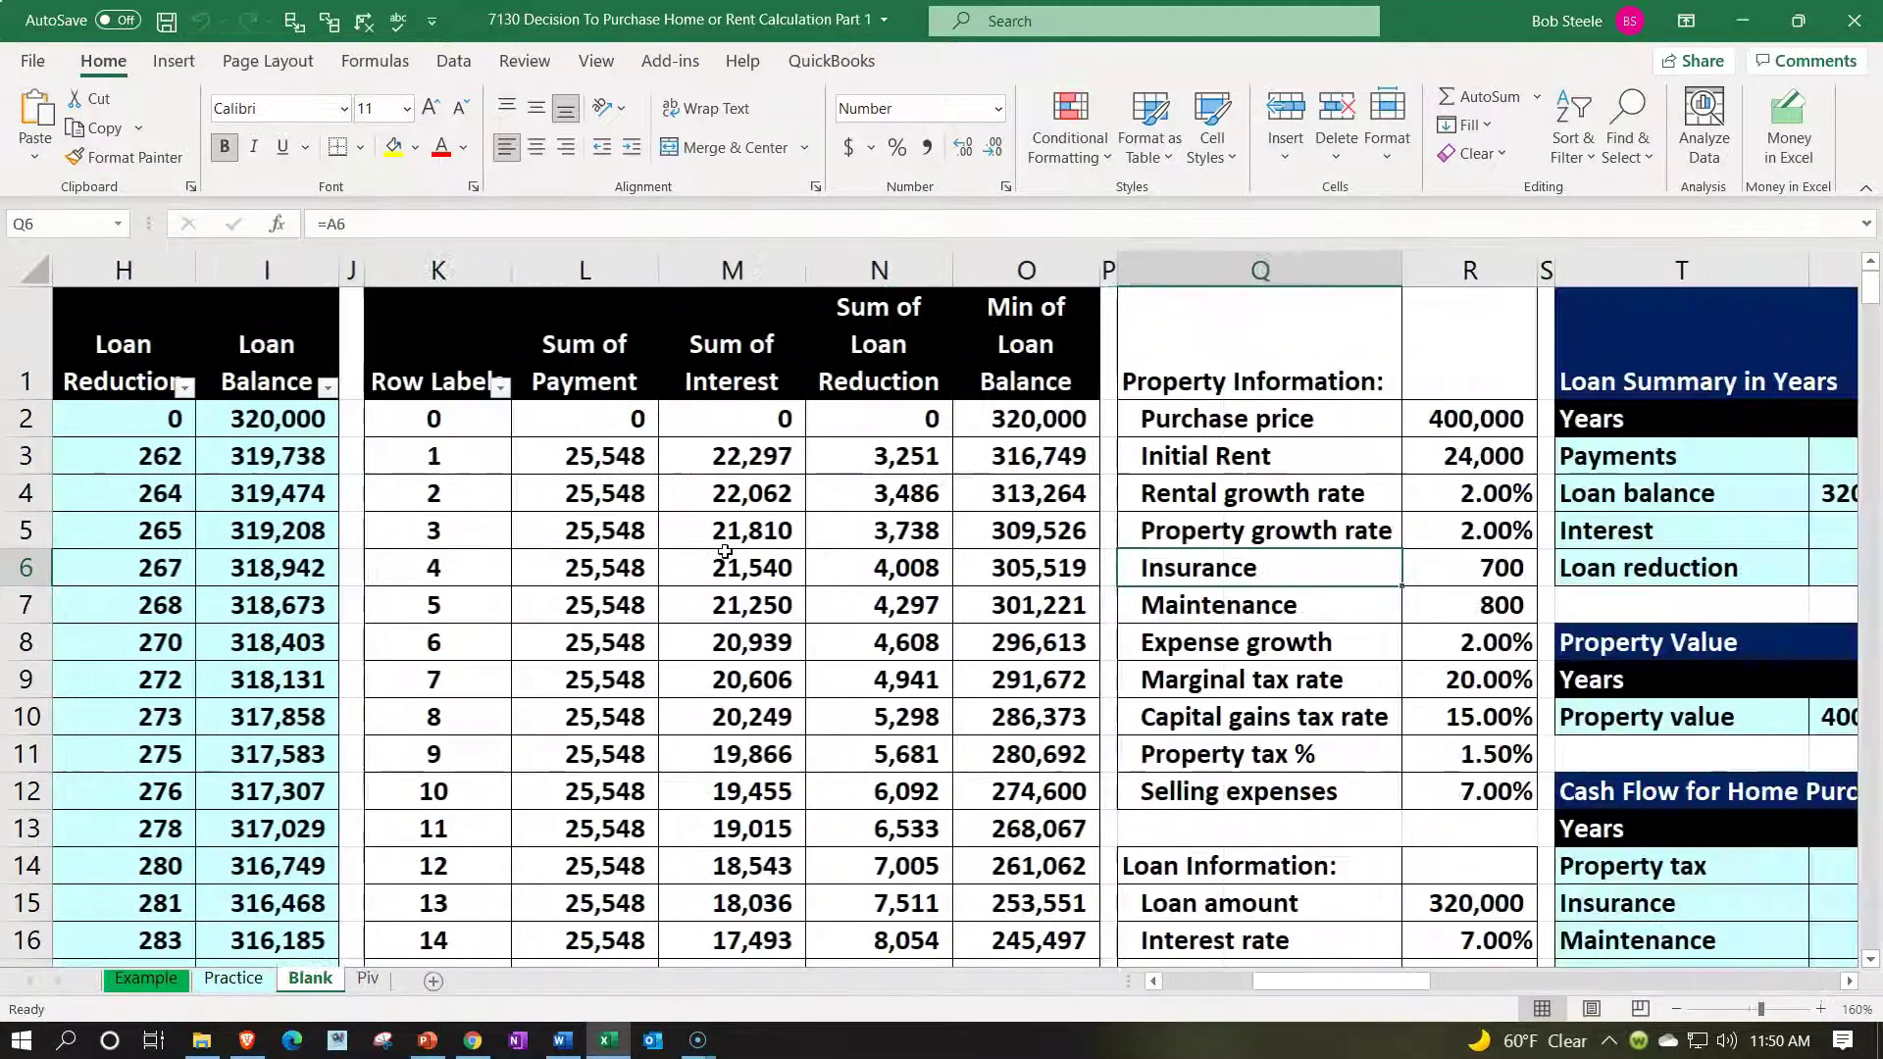
pyautogui.press('Right')
pyautogui.rightClick(725, 551)
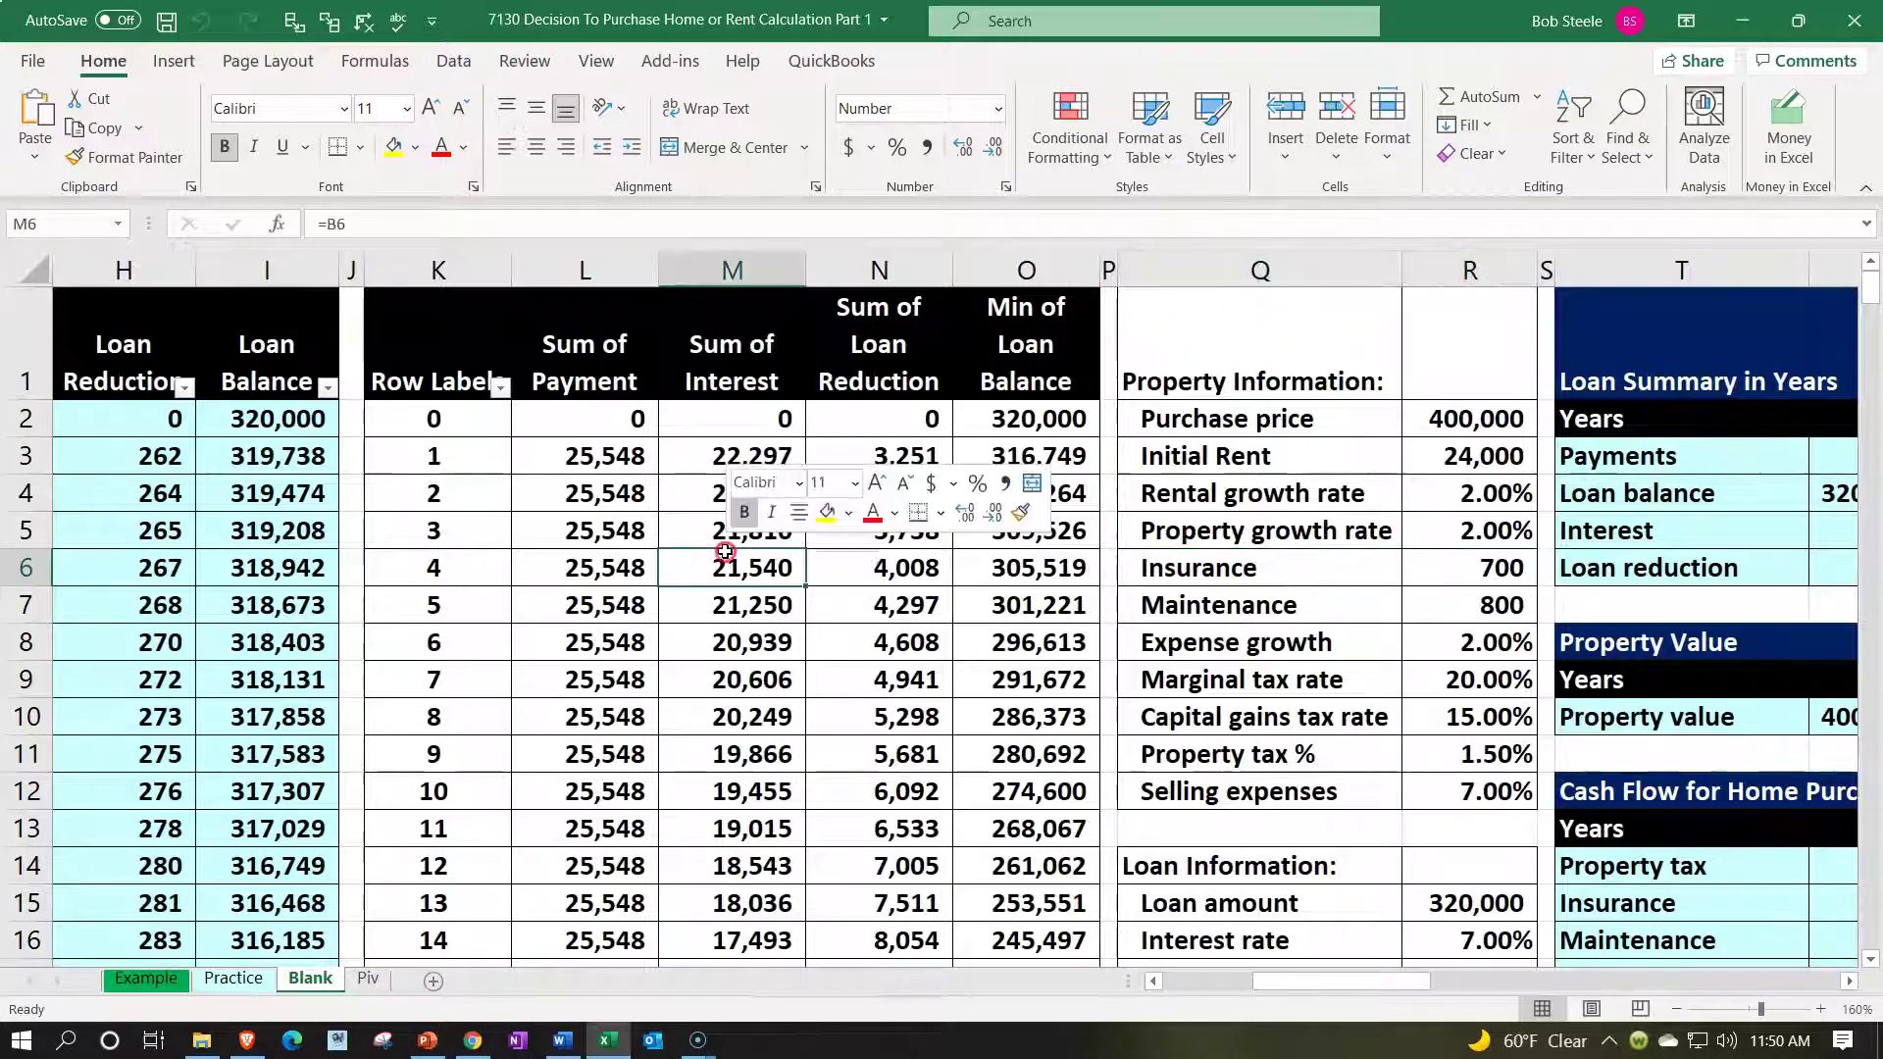
pyautogui.click(770, 682)
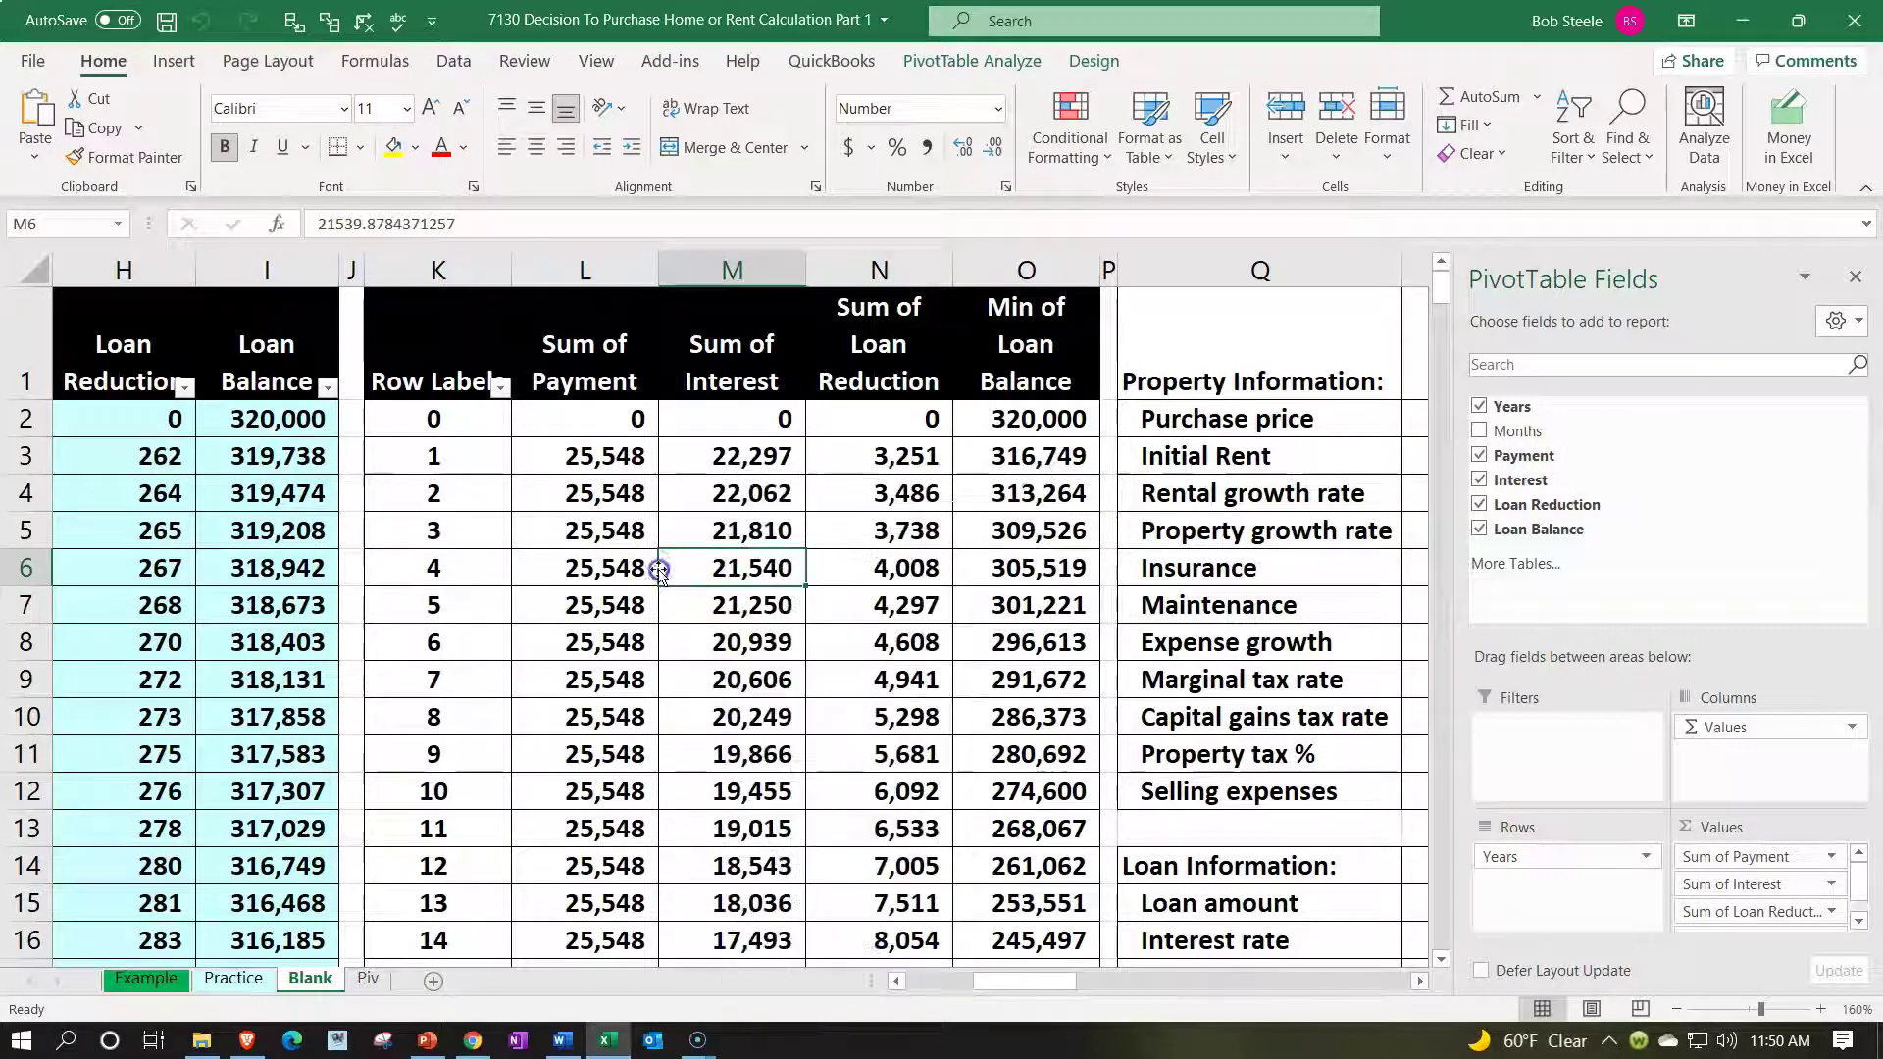
# - Examine the Loan Summary in Years table and the Property Value projection for years 0 to 4
pyautogui.press('Right')
pyautogui.press('Right')
pyautogui.press('Right')
pyautogui.press('Right')
pyautogui.press('Right')
pyautogui.press('Right')
pyautogui.press('Right')
pyautogui.press('Right')
pyautogui.press('Right')
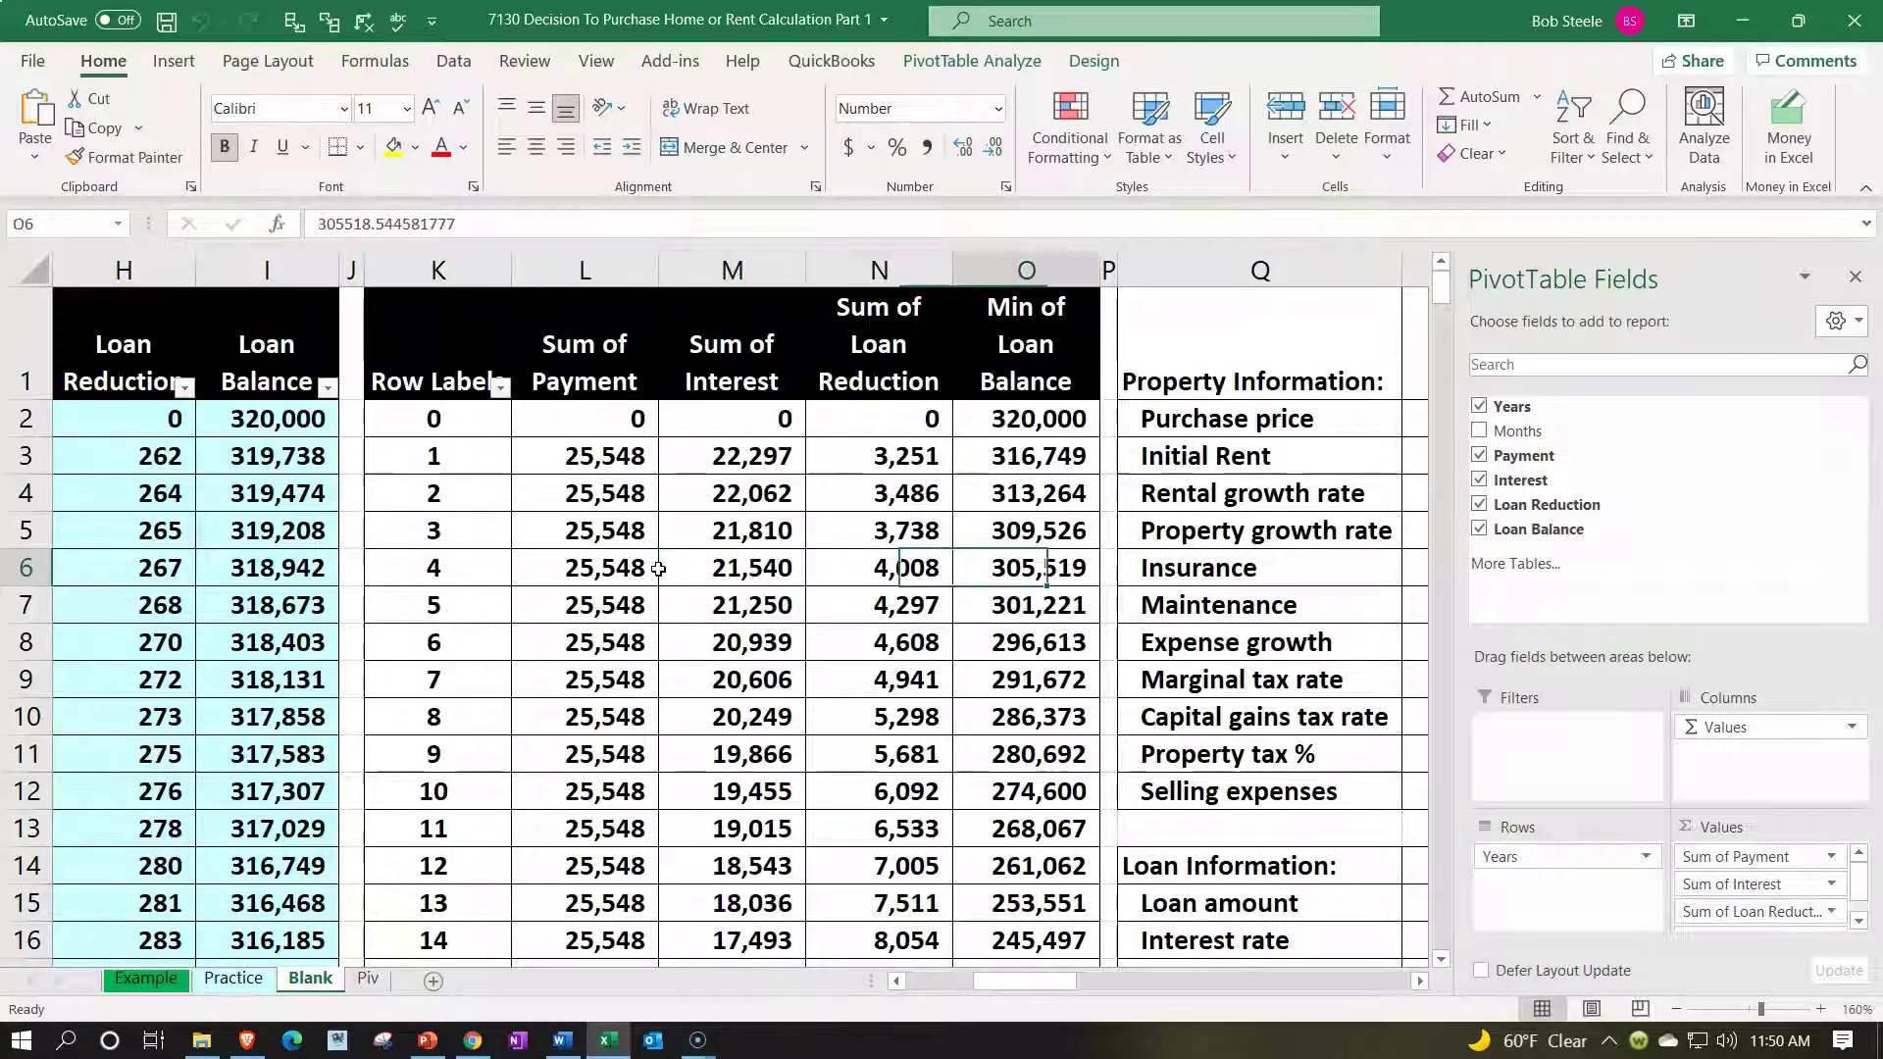
pyautogui.press('Right')
pyautogui.press('Right')
pyautogui.press('Right')
pyautogui.press('Right')
pyautogui.press('Right')
pyautogui.press('Right')
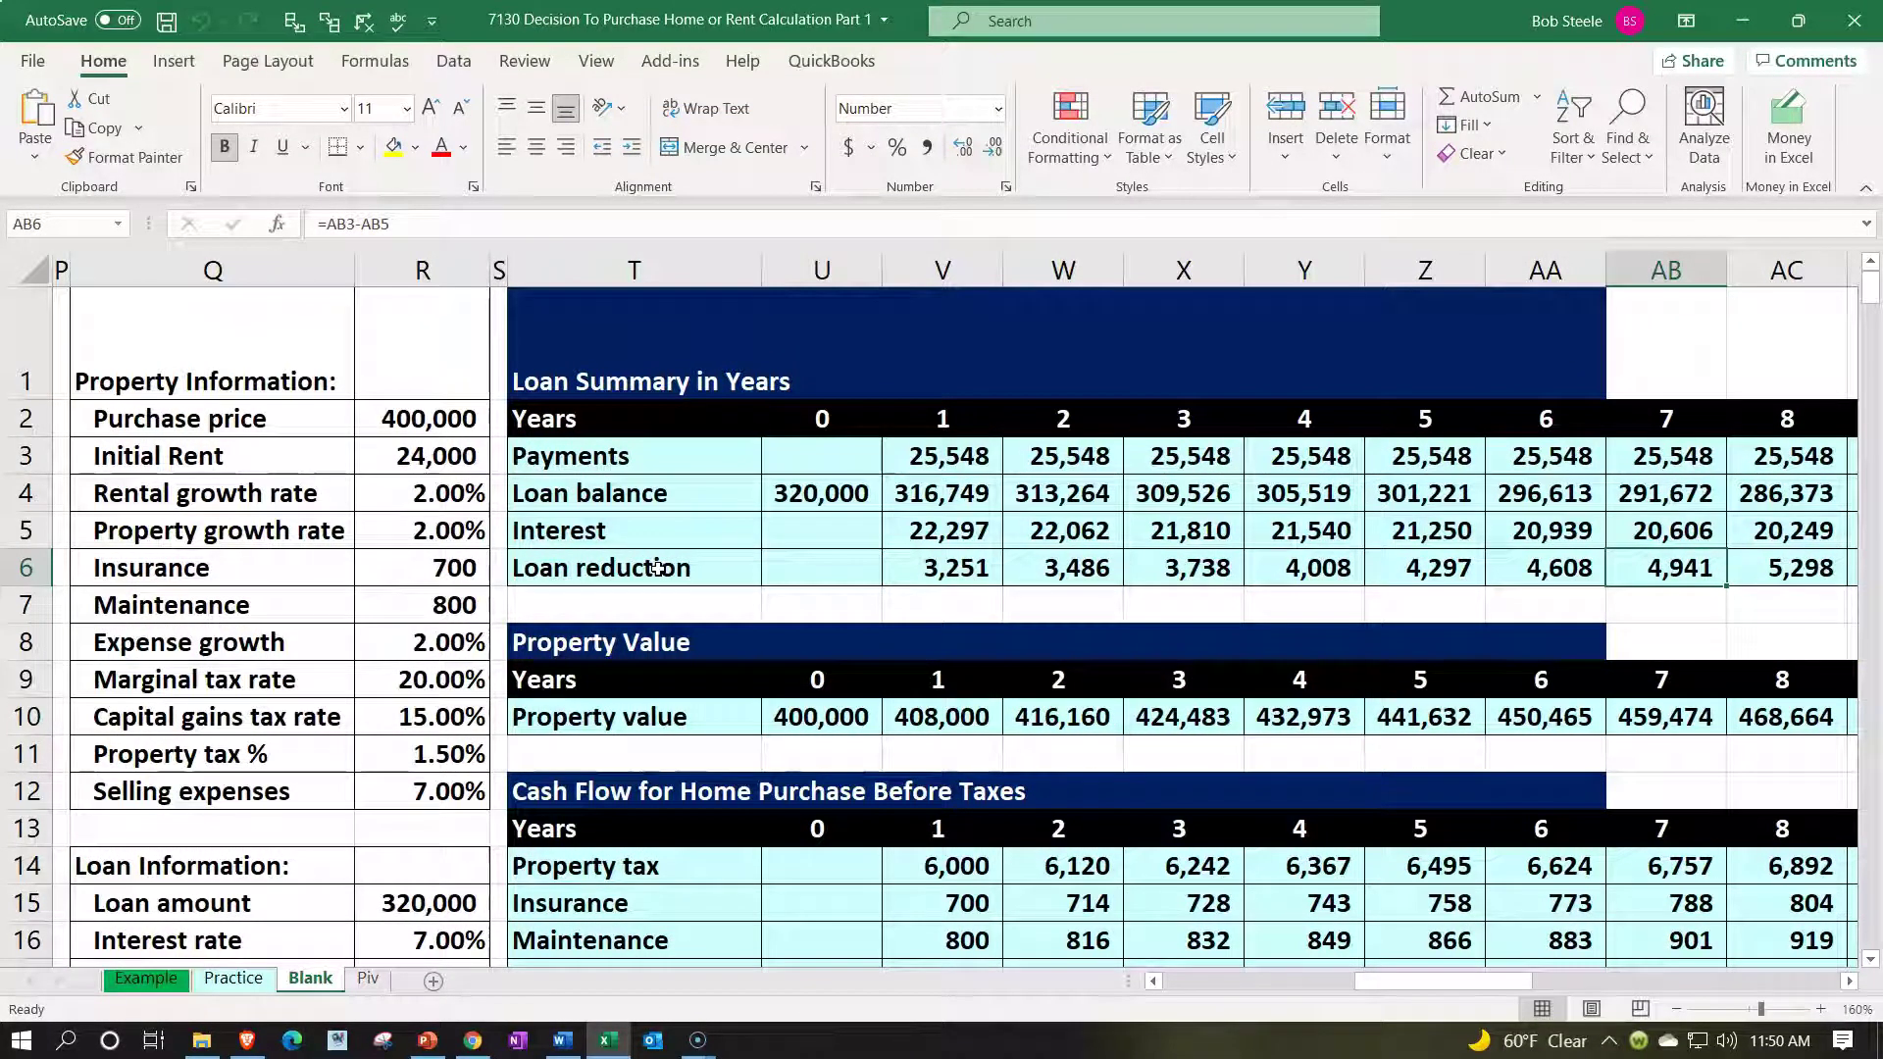
pyautogui.click(534, 383)
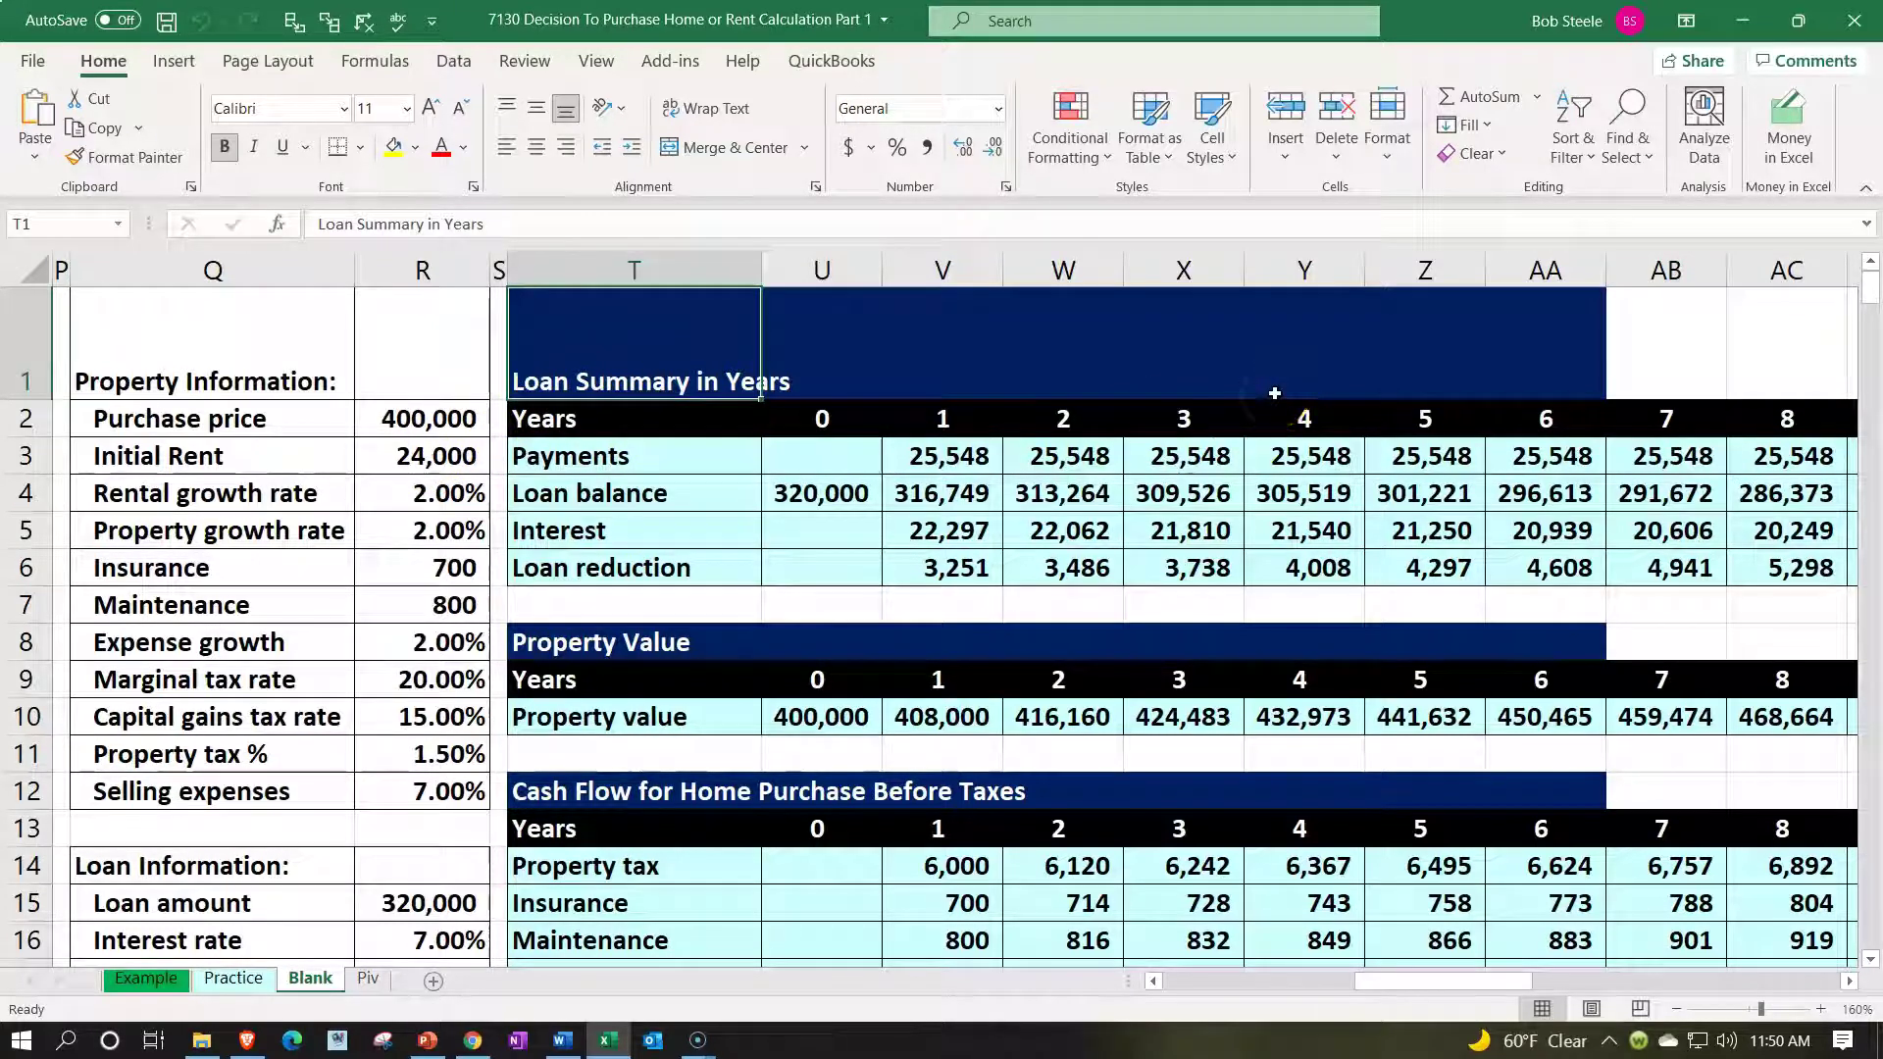
pyautogui.scroll(-1, 1274, 393)
pyautogui.moveTo(645, 537); pyautogui.dragTo(1312, 518)
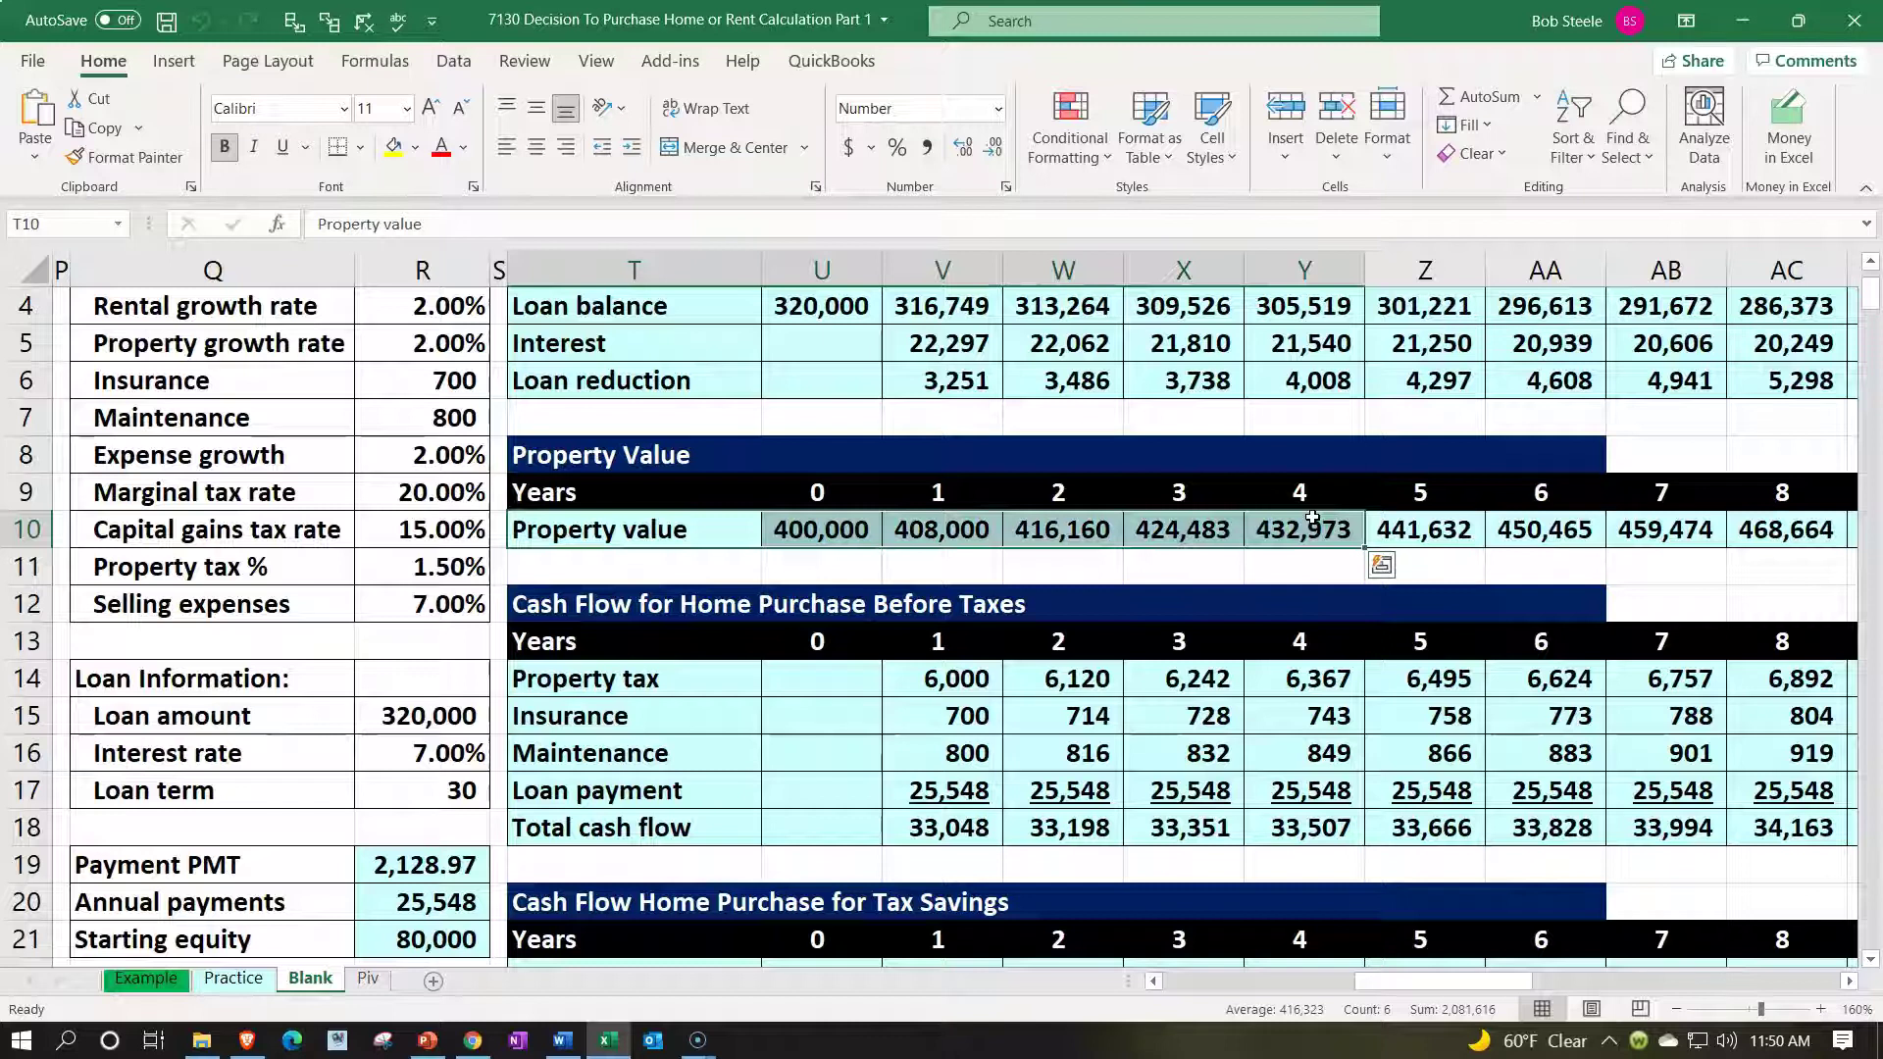
# - Examine the home purchase cash flow tables before taxes, for tax savings and after tax savings
pyautogui.scroll(-1, 1313, 518)
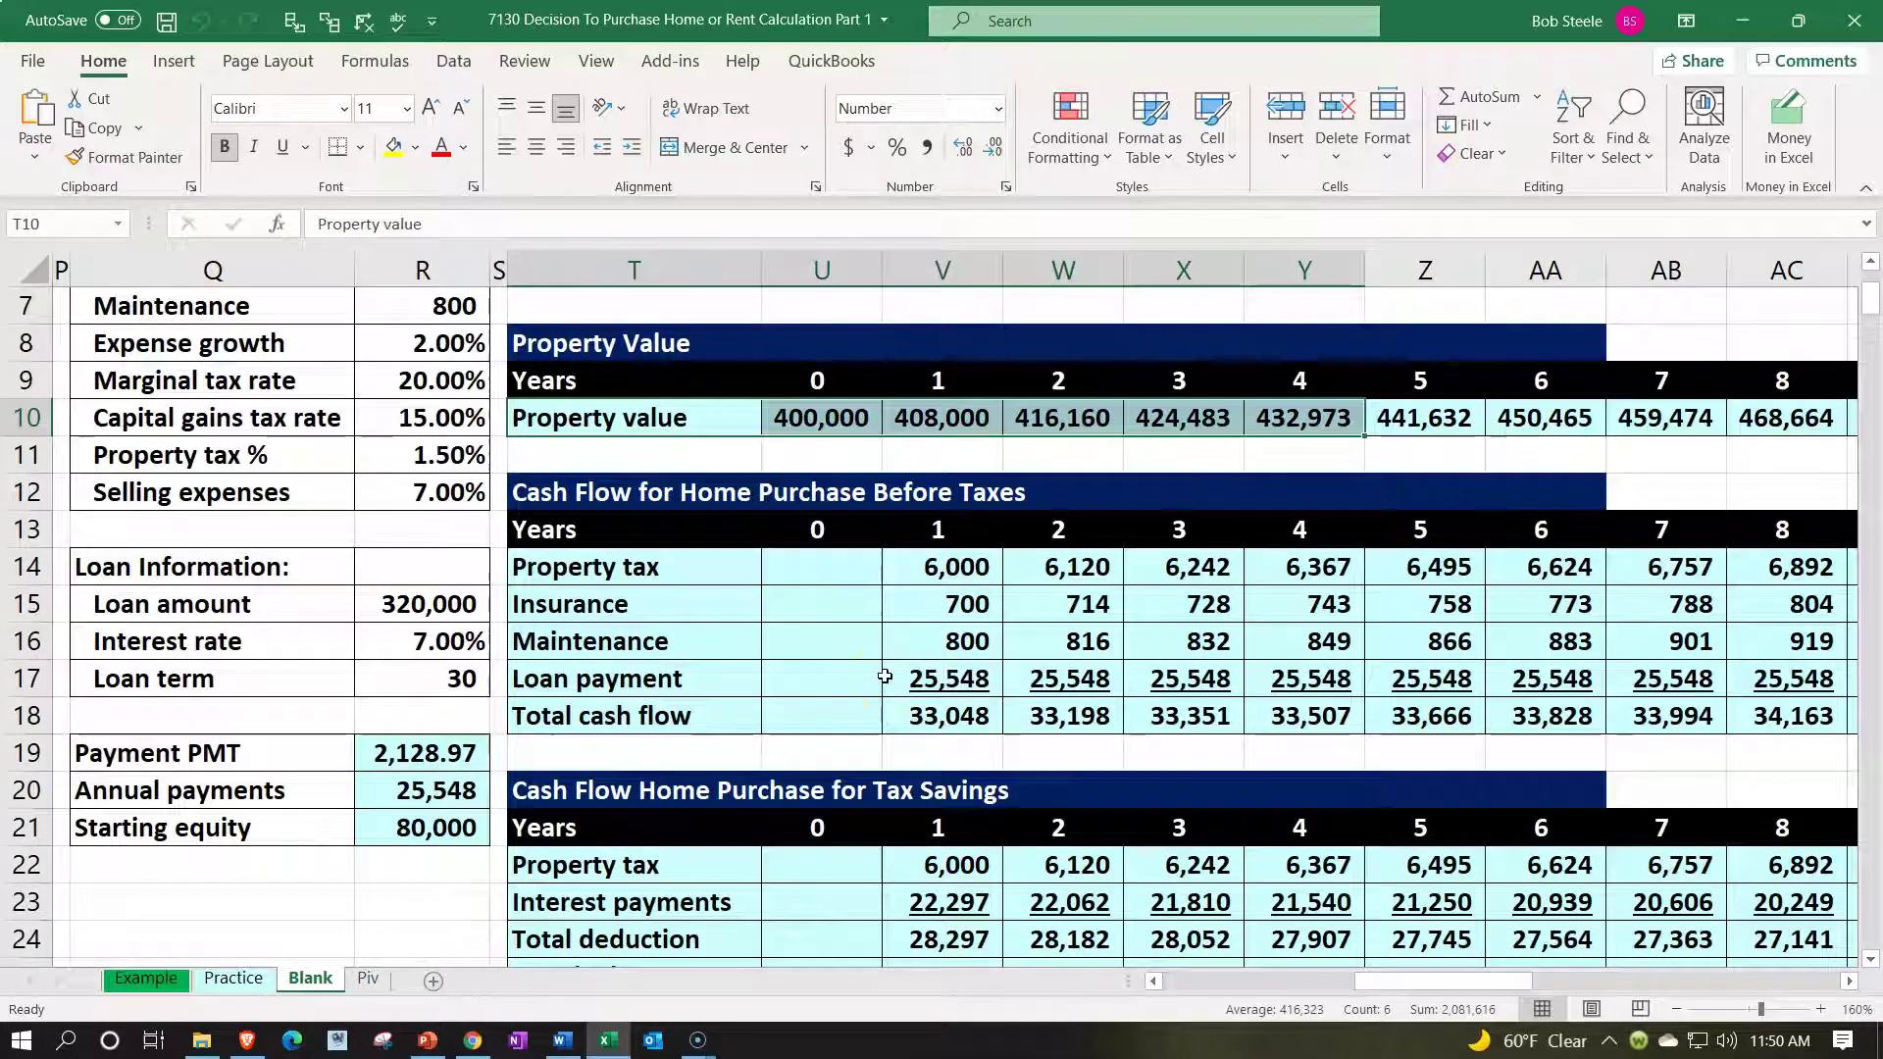
pyautogui.click(885, 622)
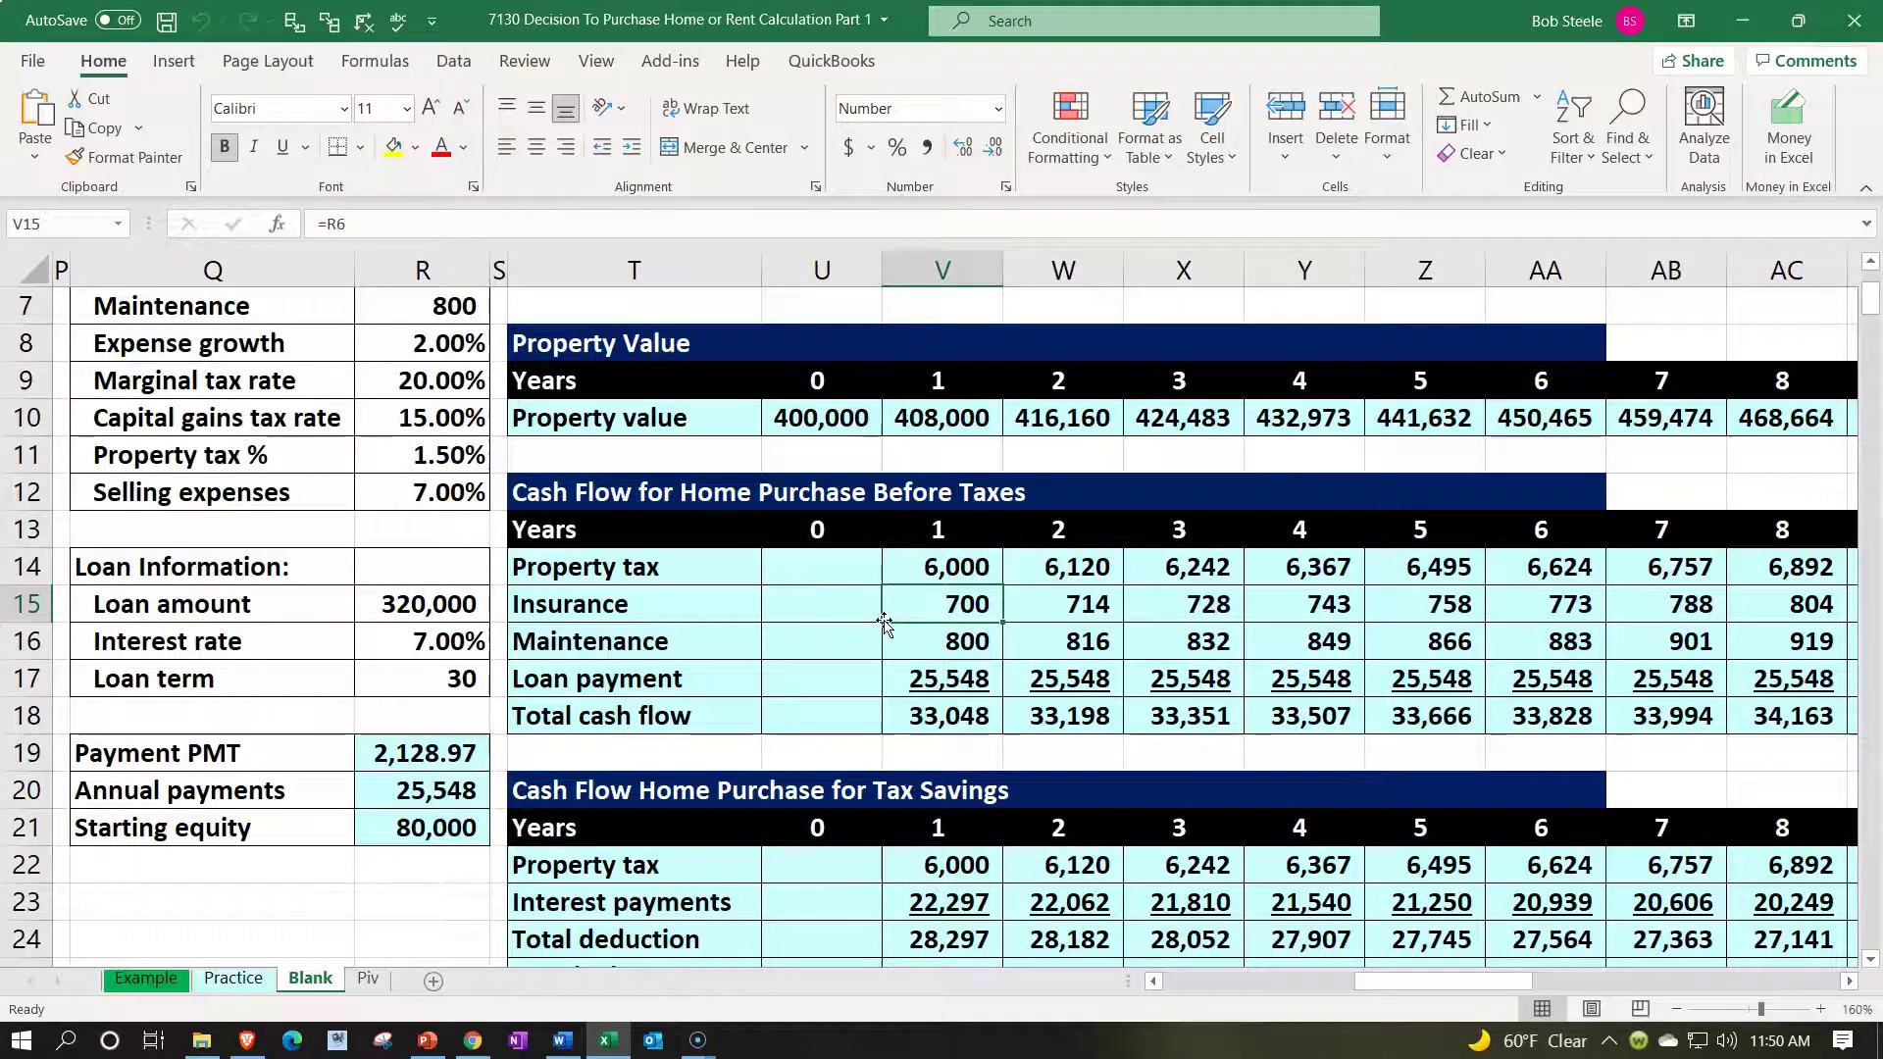
pyautogui.scroll(-2, 886, 627)
pyautogui.click(886, 691)
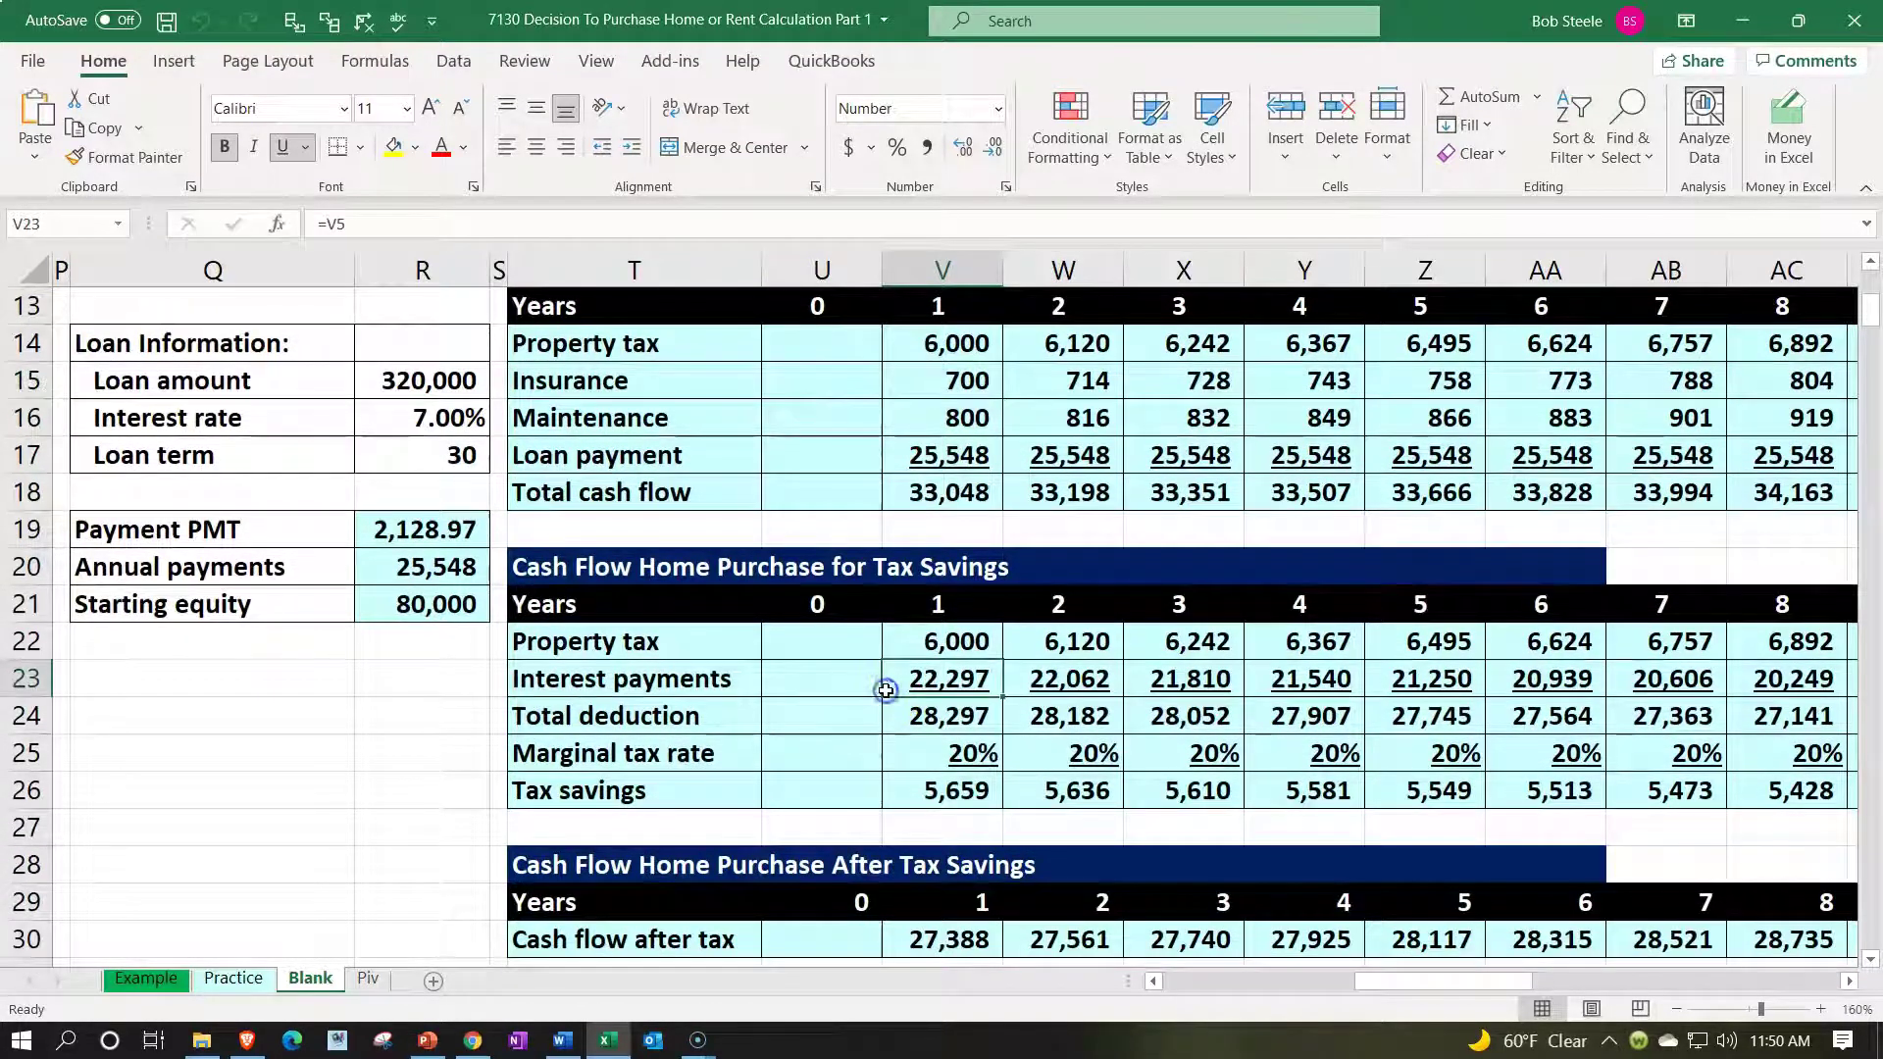
pyautogui.scroll(-1, 886, 691)
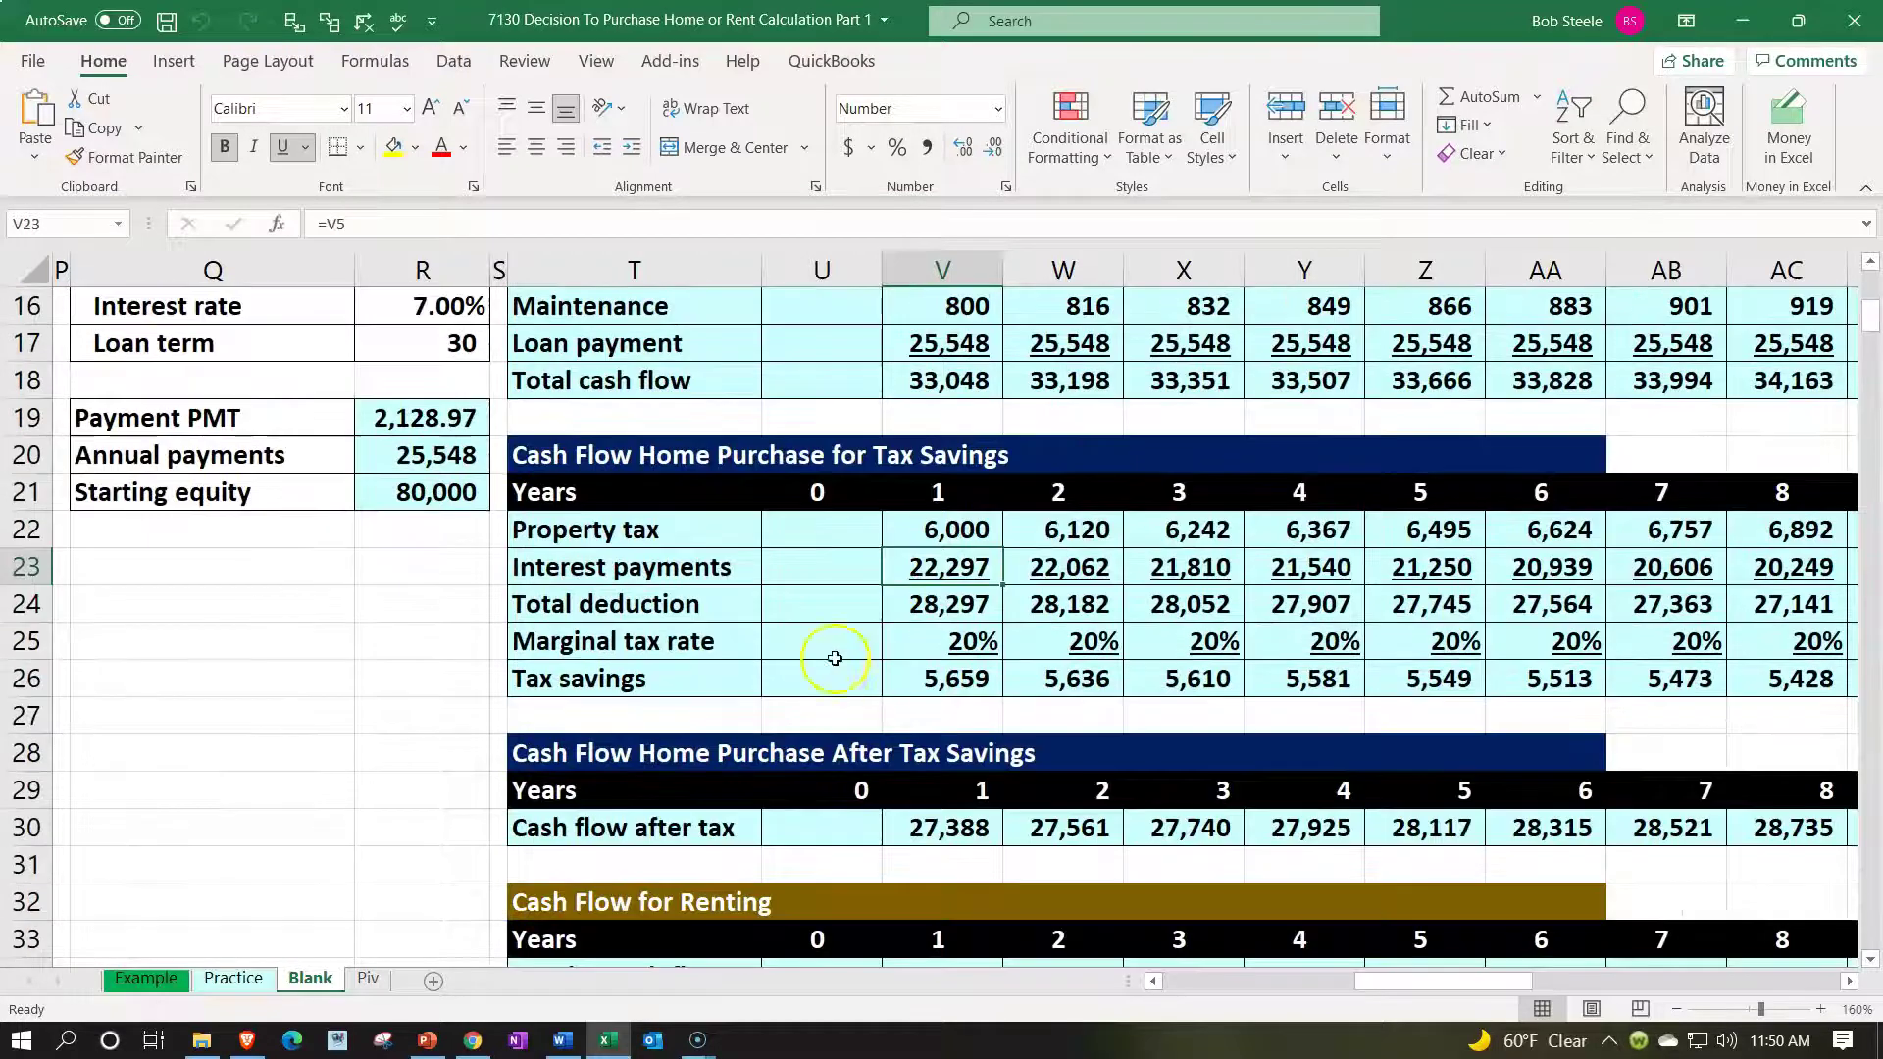
pyautogui.click(731, 677)
pyautogui.scroll(-1, 732, 680)
pyautogui.click(735, 717)
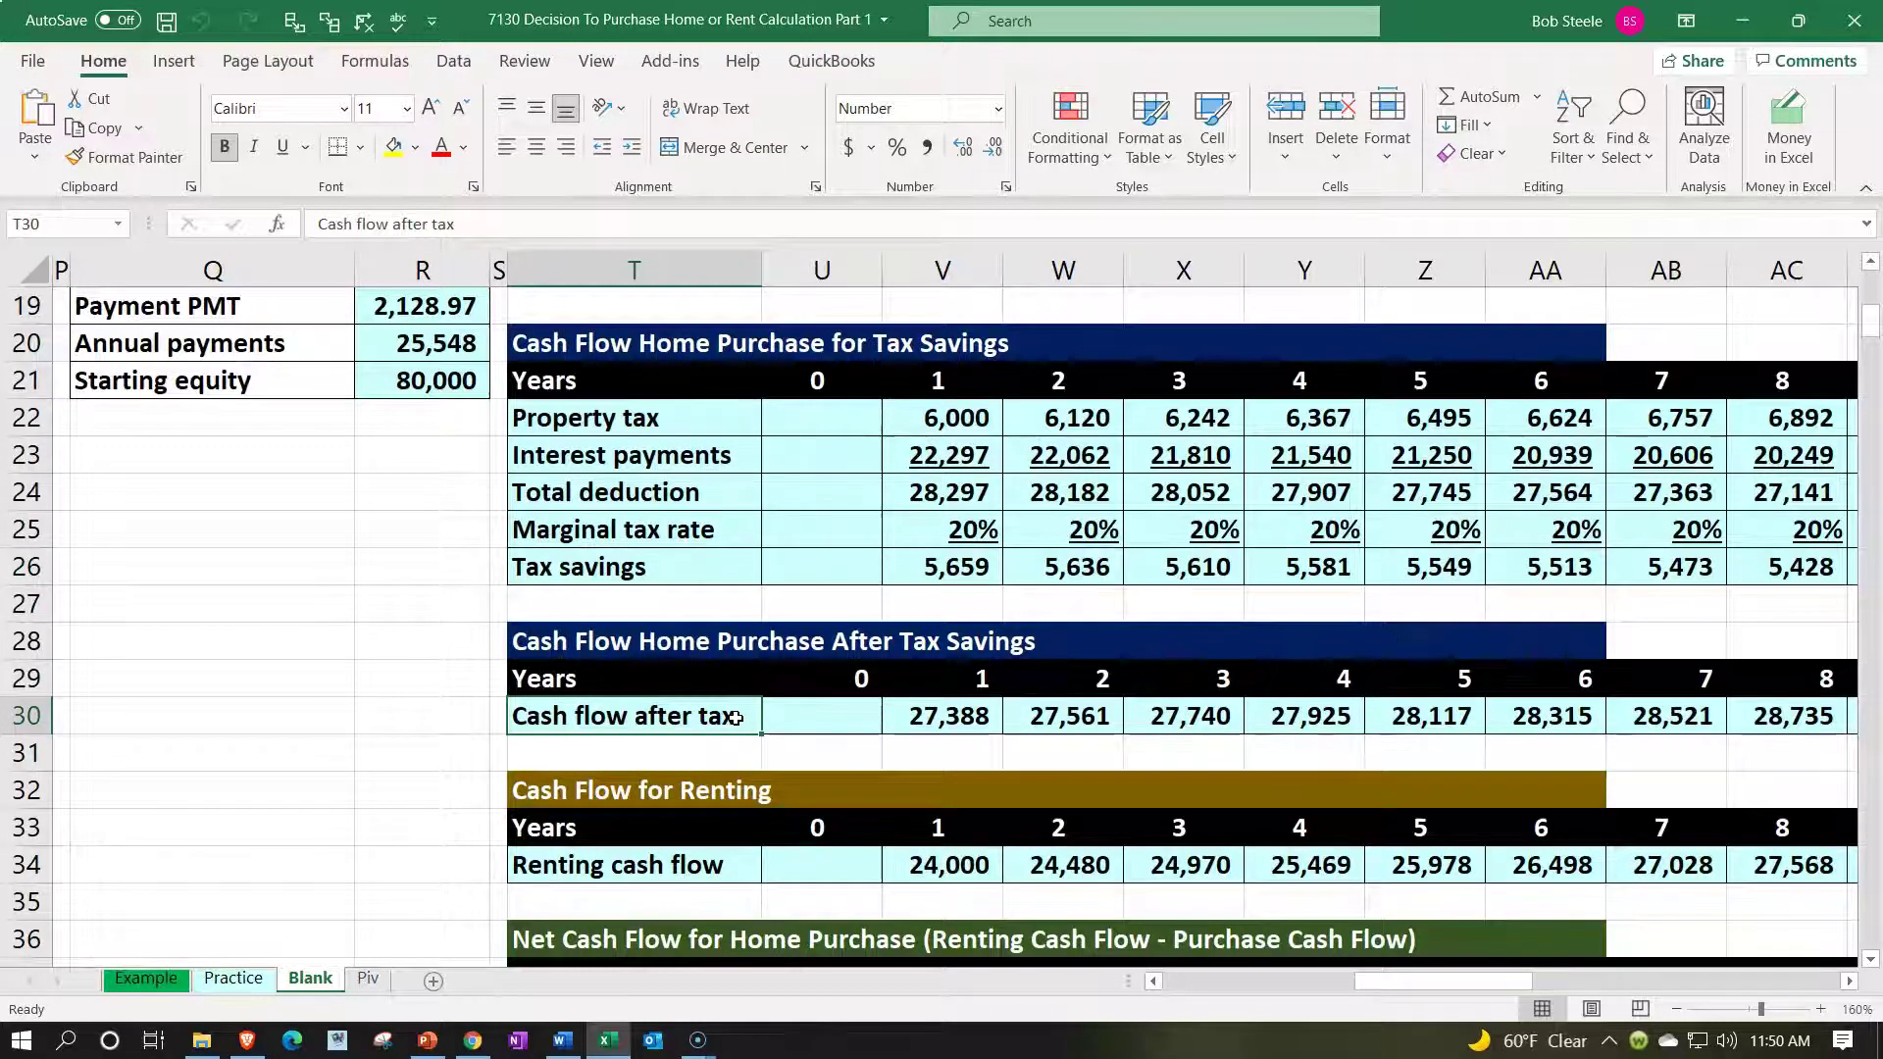
# - Inspect the renting cash flow row and its growth formulas for years 1 to 5
pyautogui.scroll(-1, 736, 718)
pyautogui.click(725, 751)
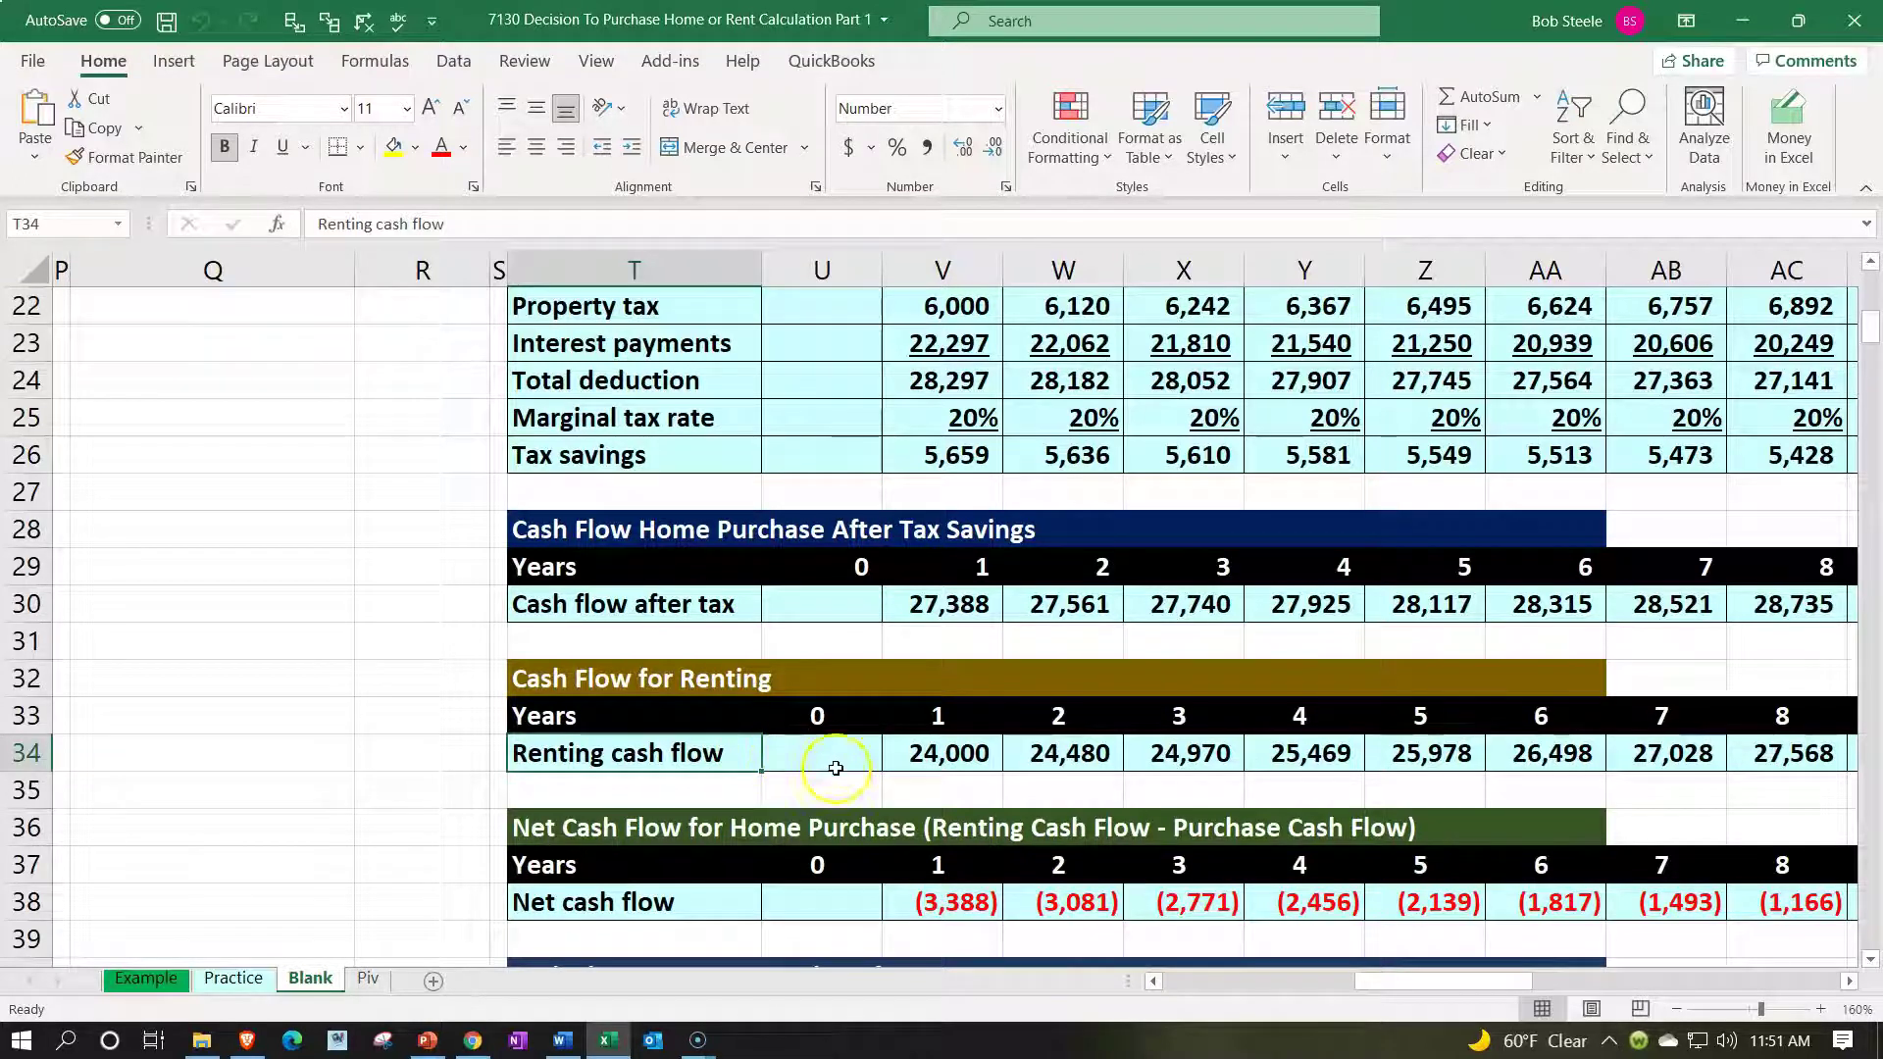
pyautogui.click(963, 755)
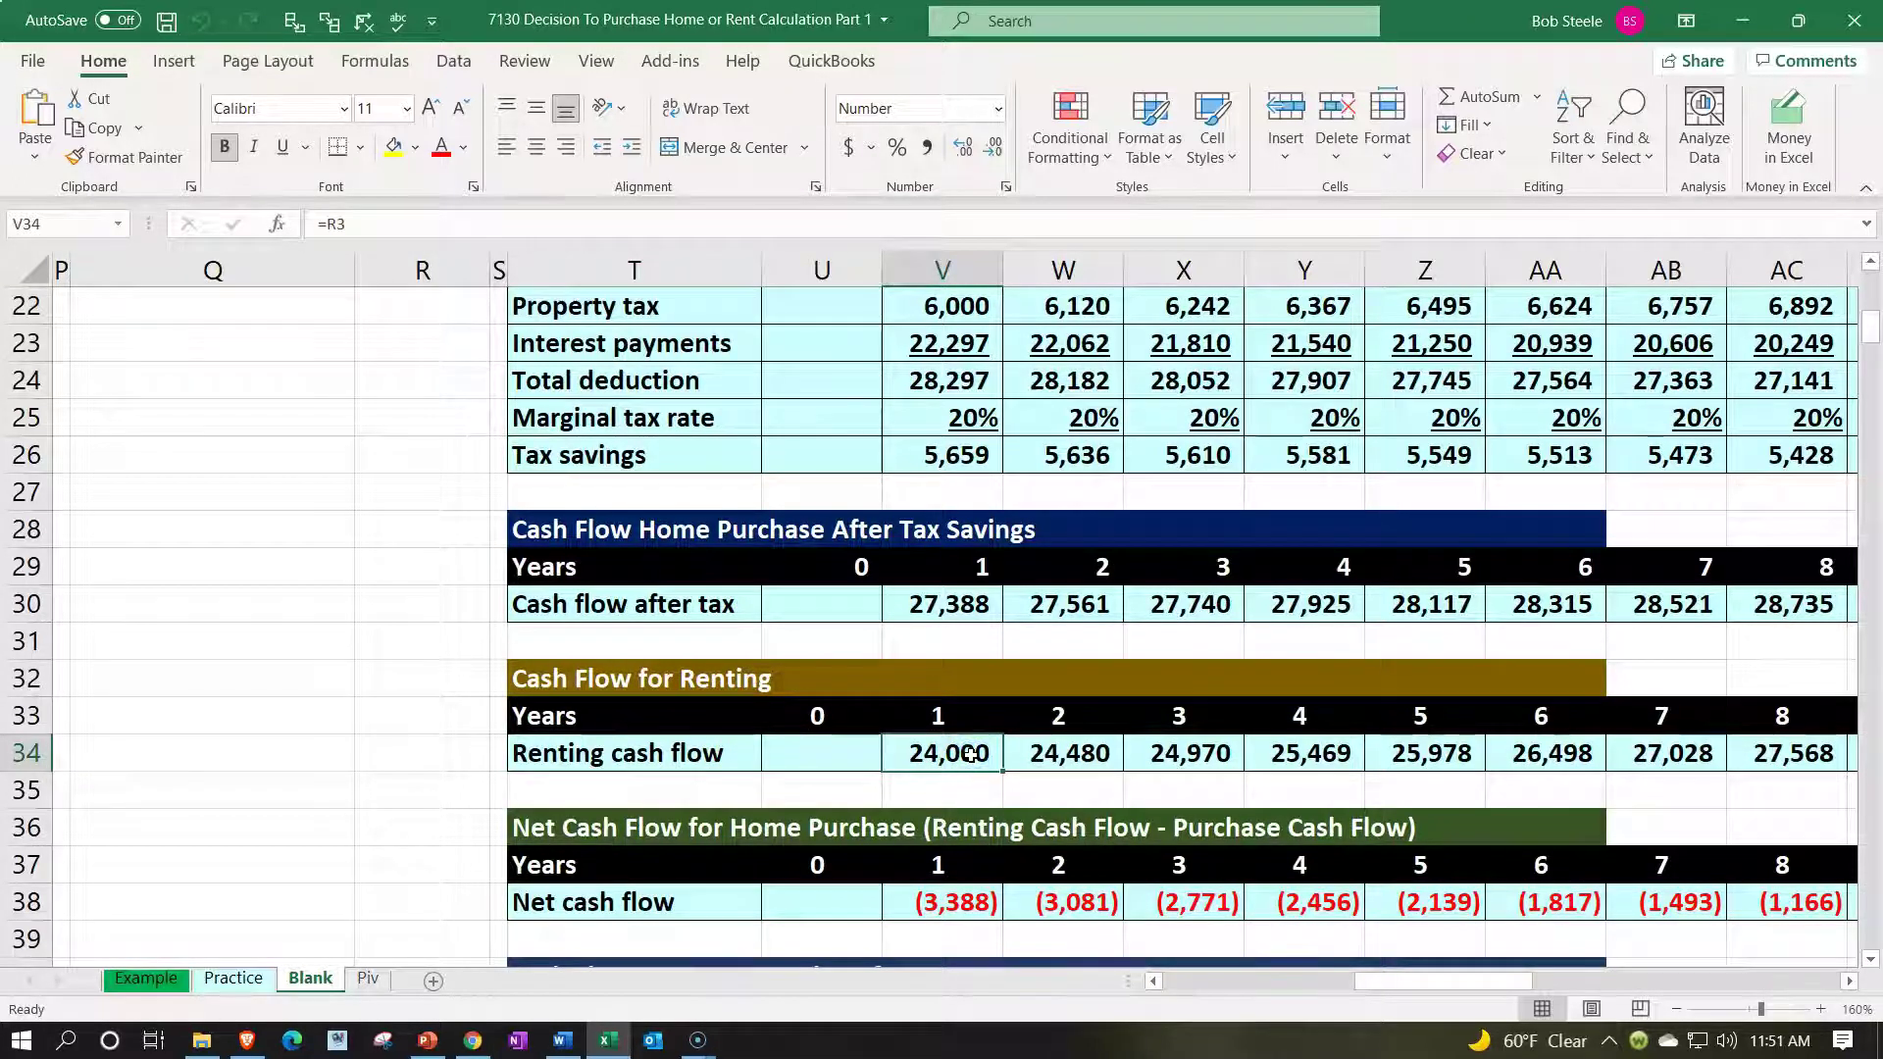
pyautogui.press('Right')
pyautogui.press('Right')
pyautogui.press('Right')
pyautogui.press('Right')
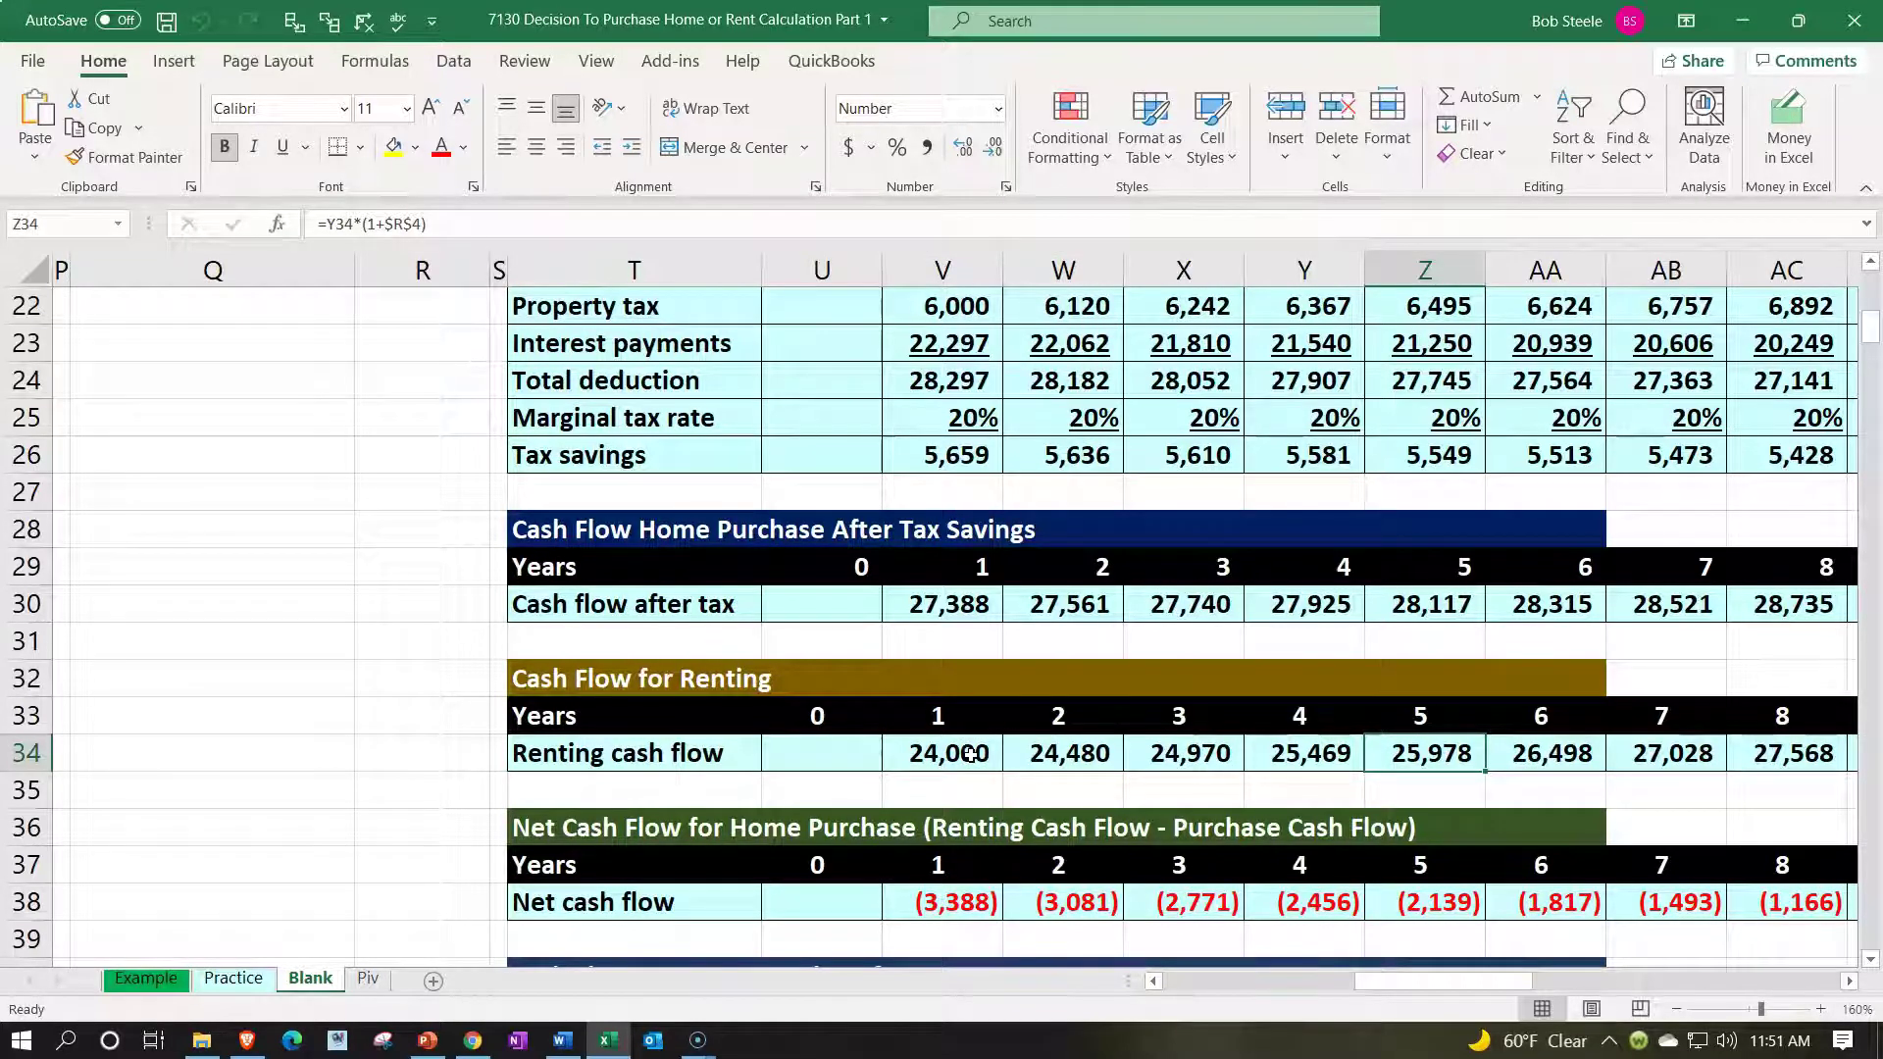
# - Examine the net cash flow row for the home purchase across years 1 to 14
pyautogui.scroll(-1, 969, 753)
pyautogui.click(969, 786)
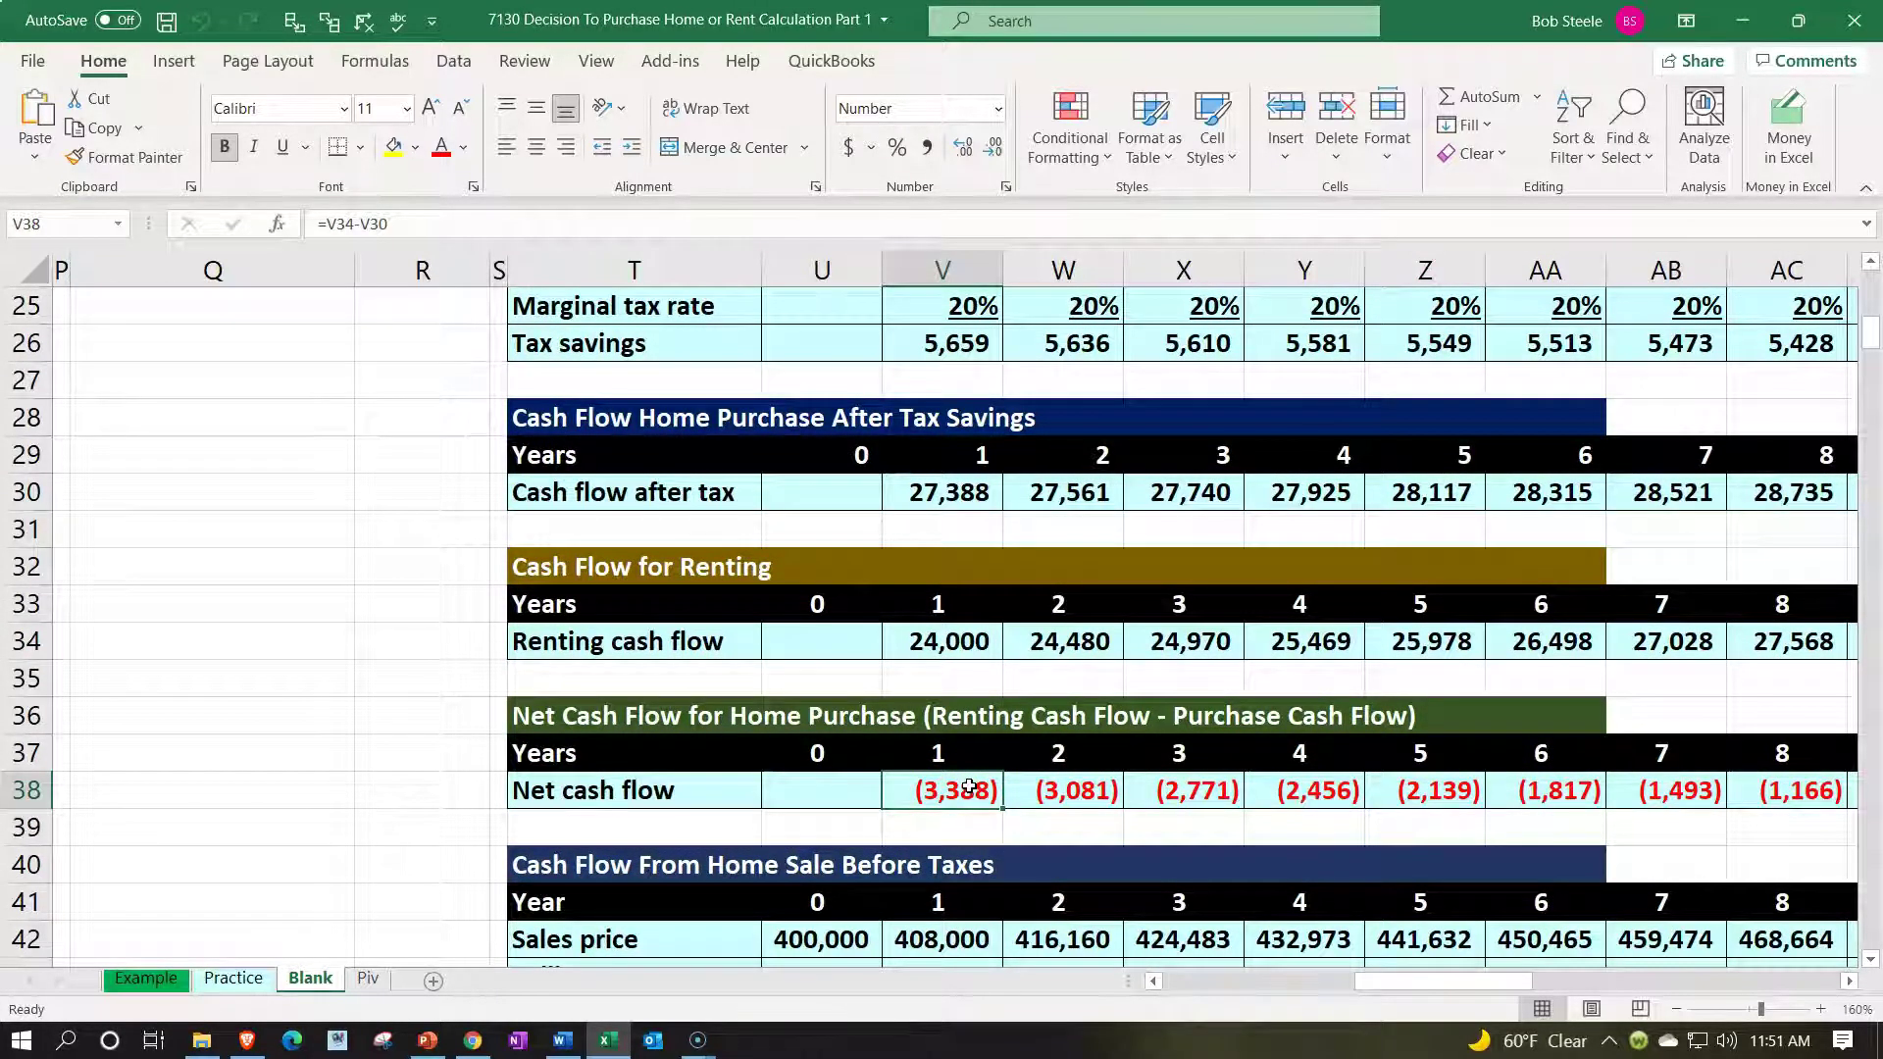
pyautogui.press('Right')
pyautogui.press('Right')
pyautogui.press('Right')
pyautogui.press('Right')
pyautogui.press('Right')
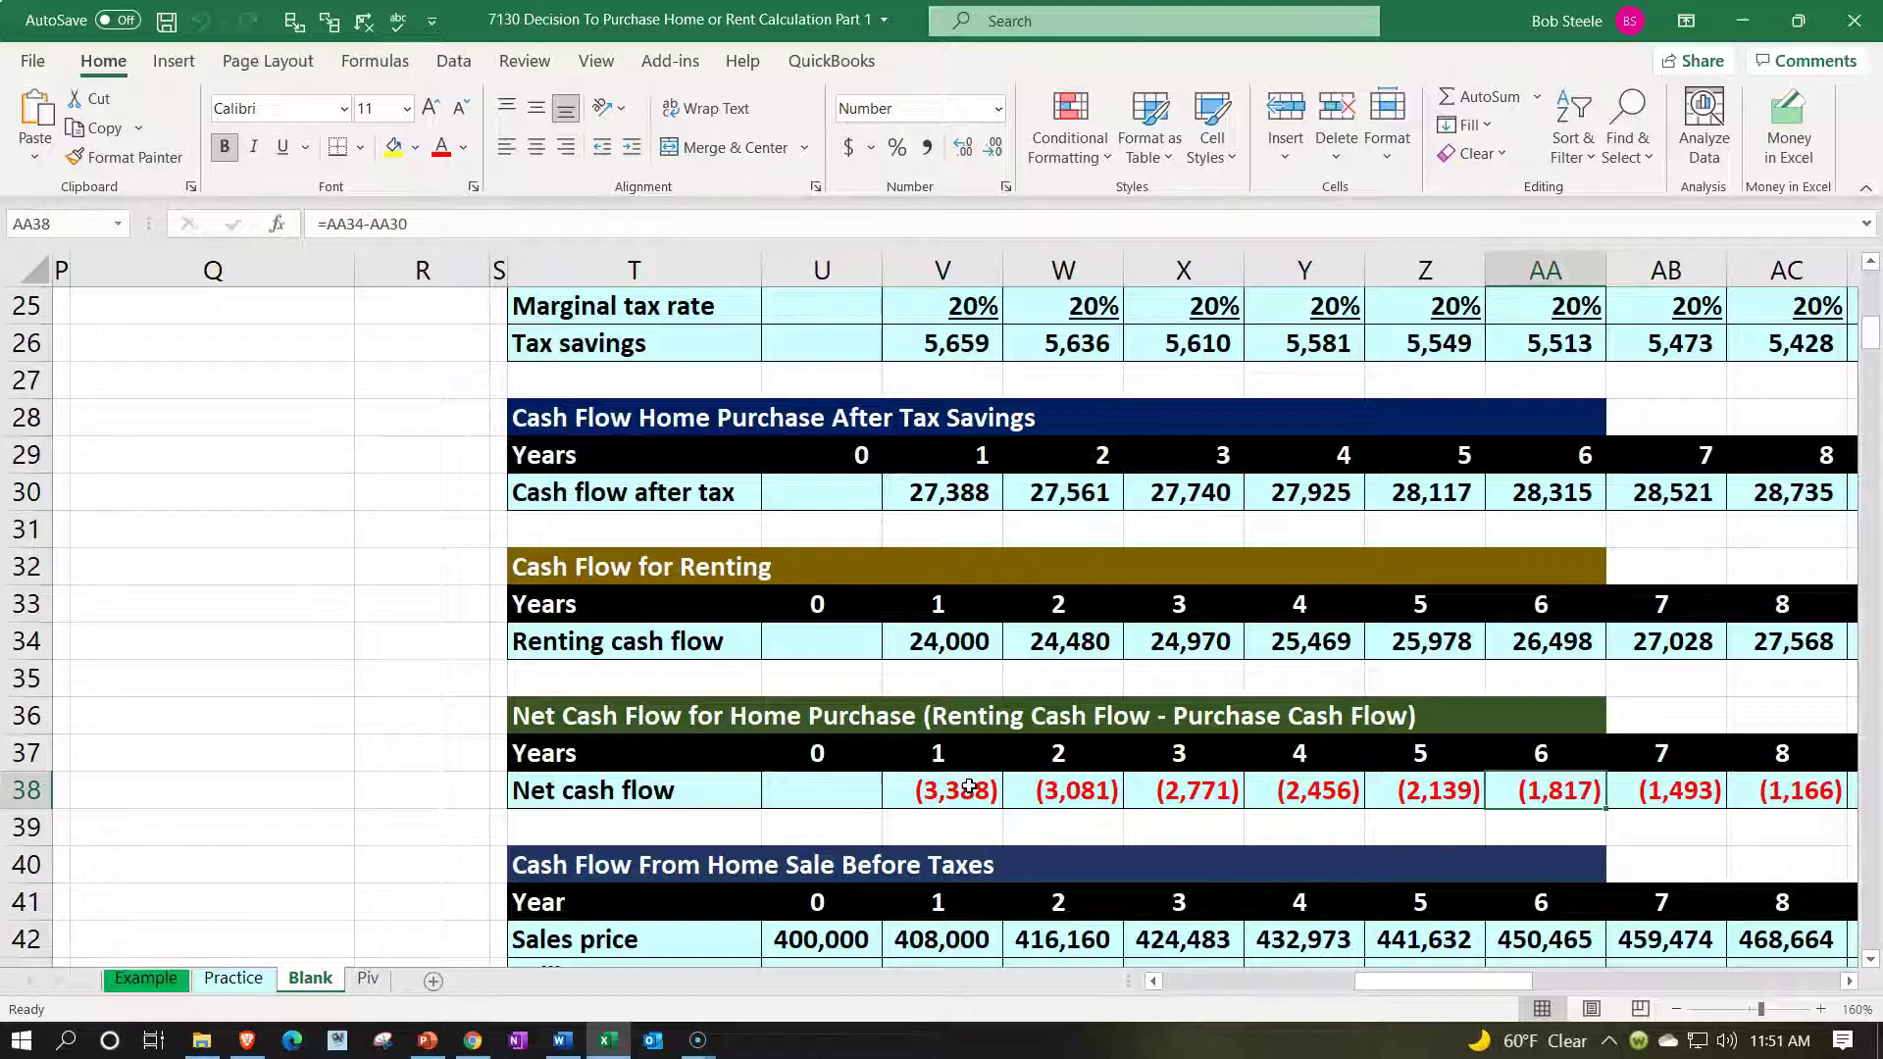
pyautogui.press('Right')
pyautogui.press('Right')
pyautogui.press('Right')
pyautogui.press('Right')
pyautogui.press('Right')
pyautogui.press('Right')
pyautogui.press('Right')
pyautogui.press('Right')
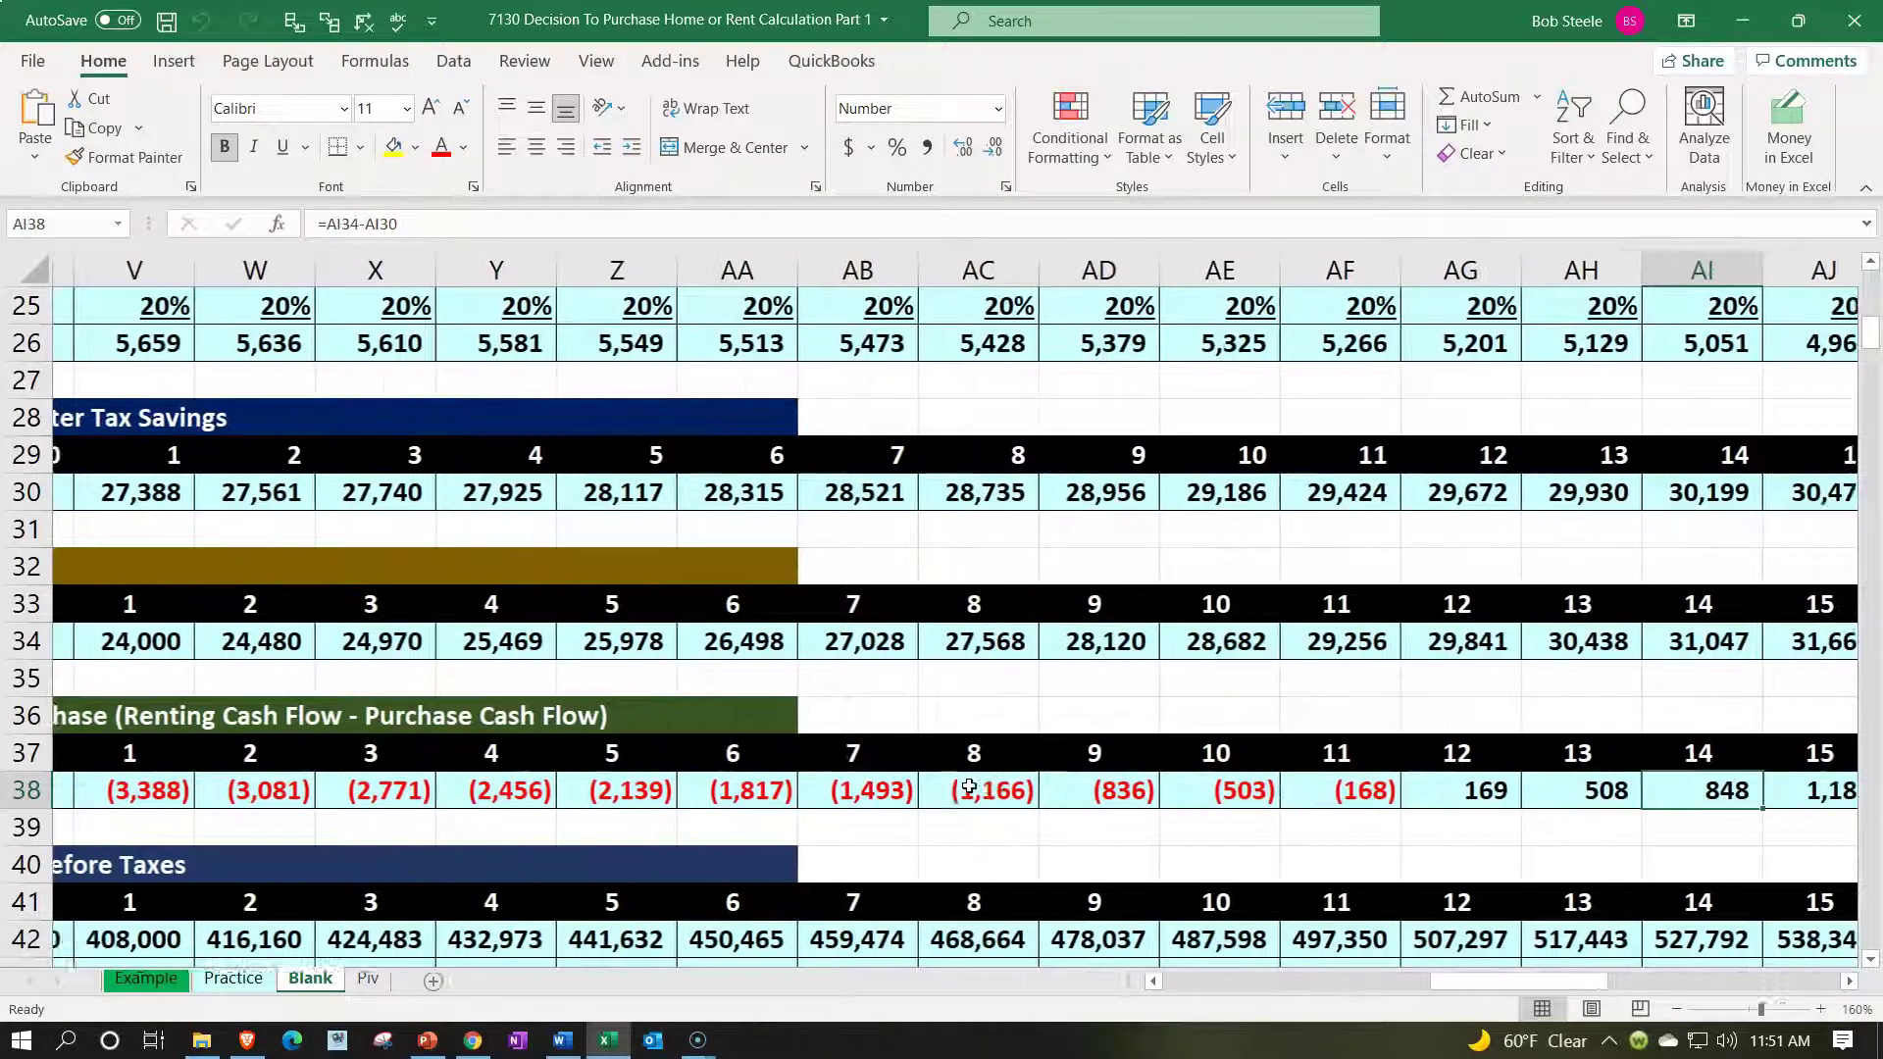
pyautogui.press('Left')
pyautogui.press('Left')
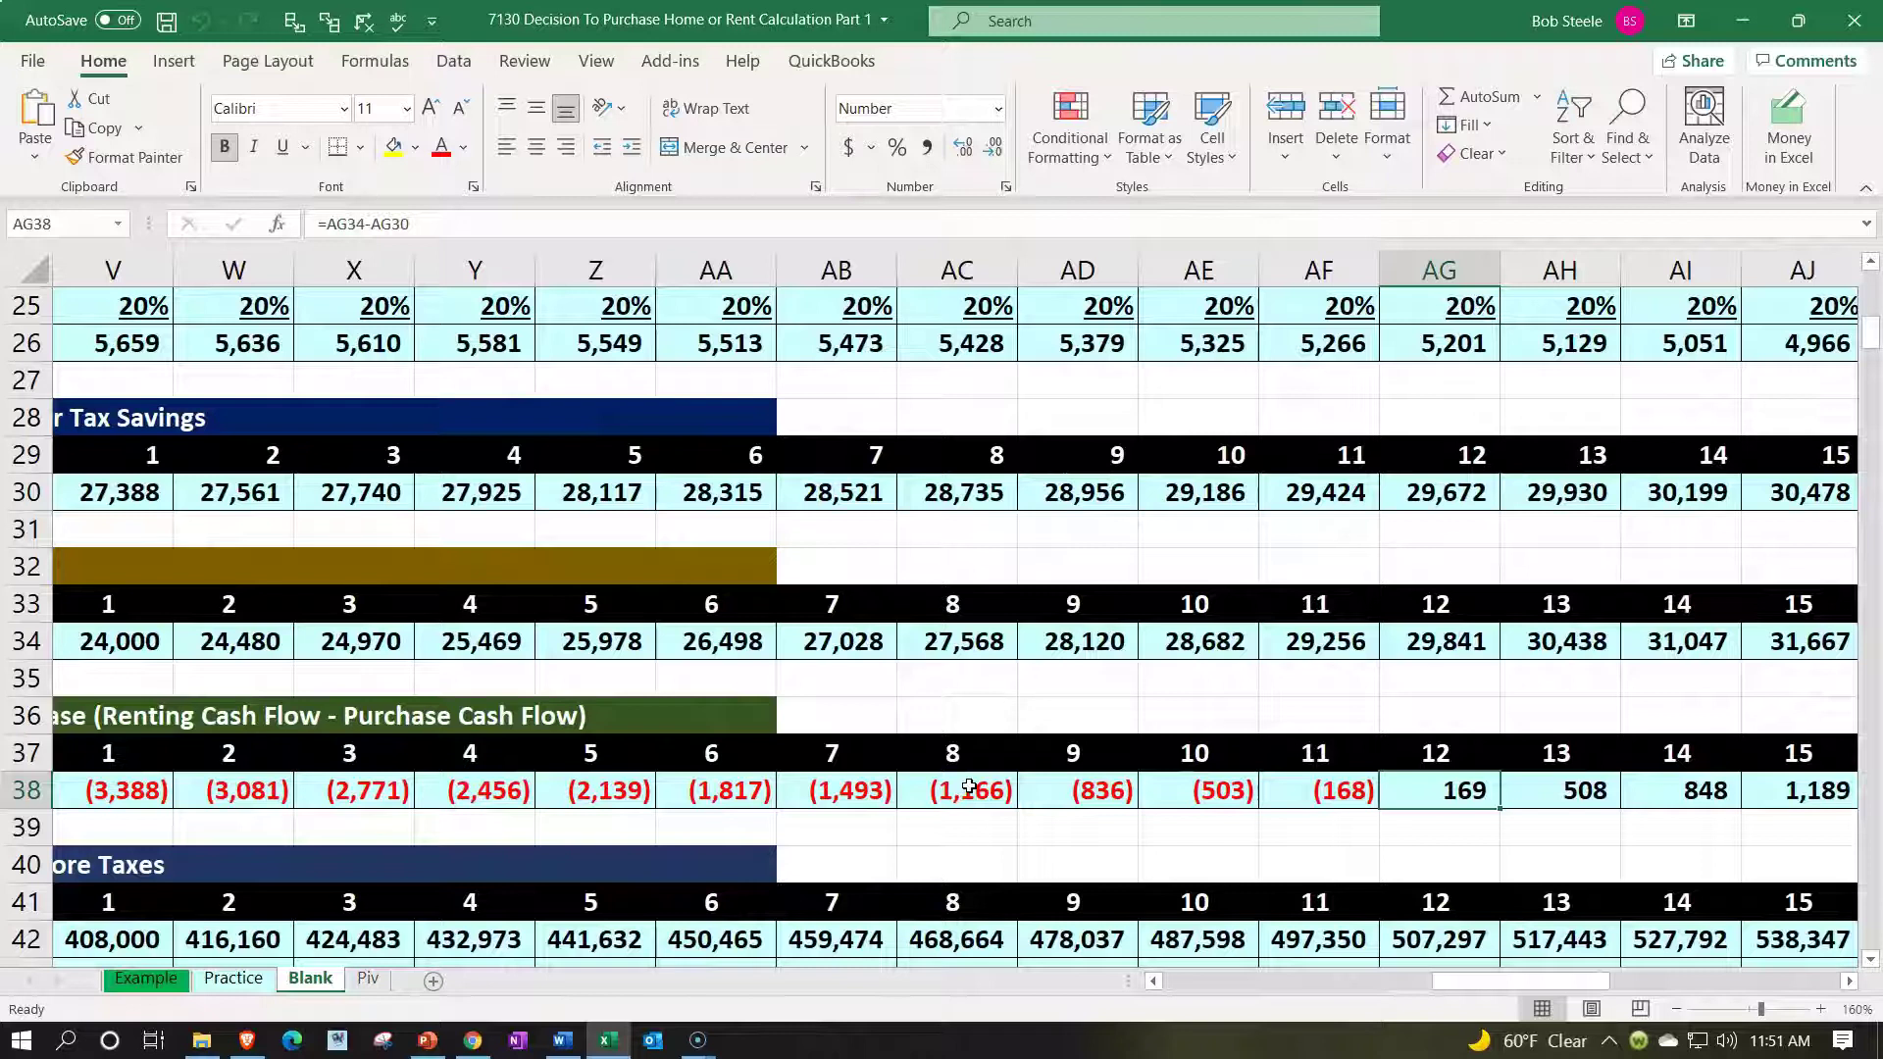
pyautogui.press('Left')
pyautogui.press('Left')
pyautogui.press('Left')
pyautogui.press('Left')
pyautogui.press('Left')
pyautogui.press('Left')
pyautogui.press('Left')
pyautogui.press('Left')
pyautogui.press('Left')
pyautogui.press('Left')
pyautogui.press('Left')
pyautogui.press('Left')
pyautogui.press('Left')
pyautogui.press('Left')
pyautogui.press('Left')
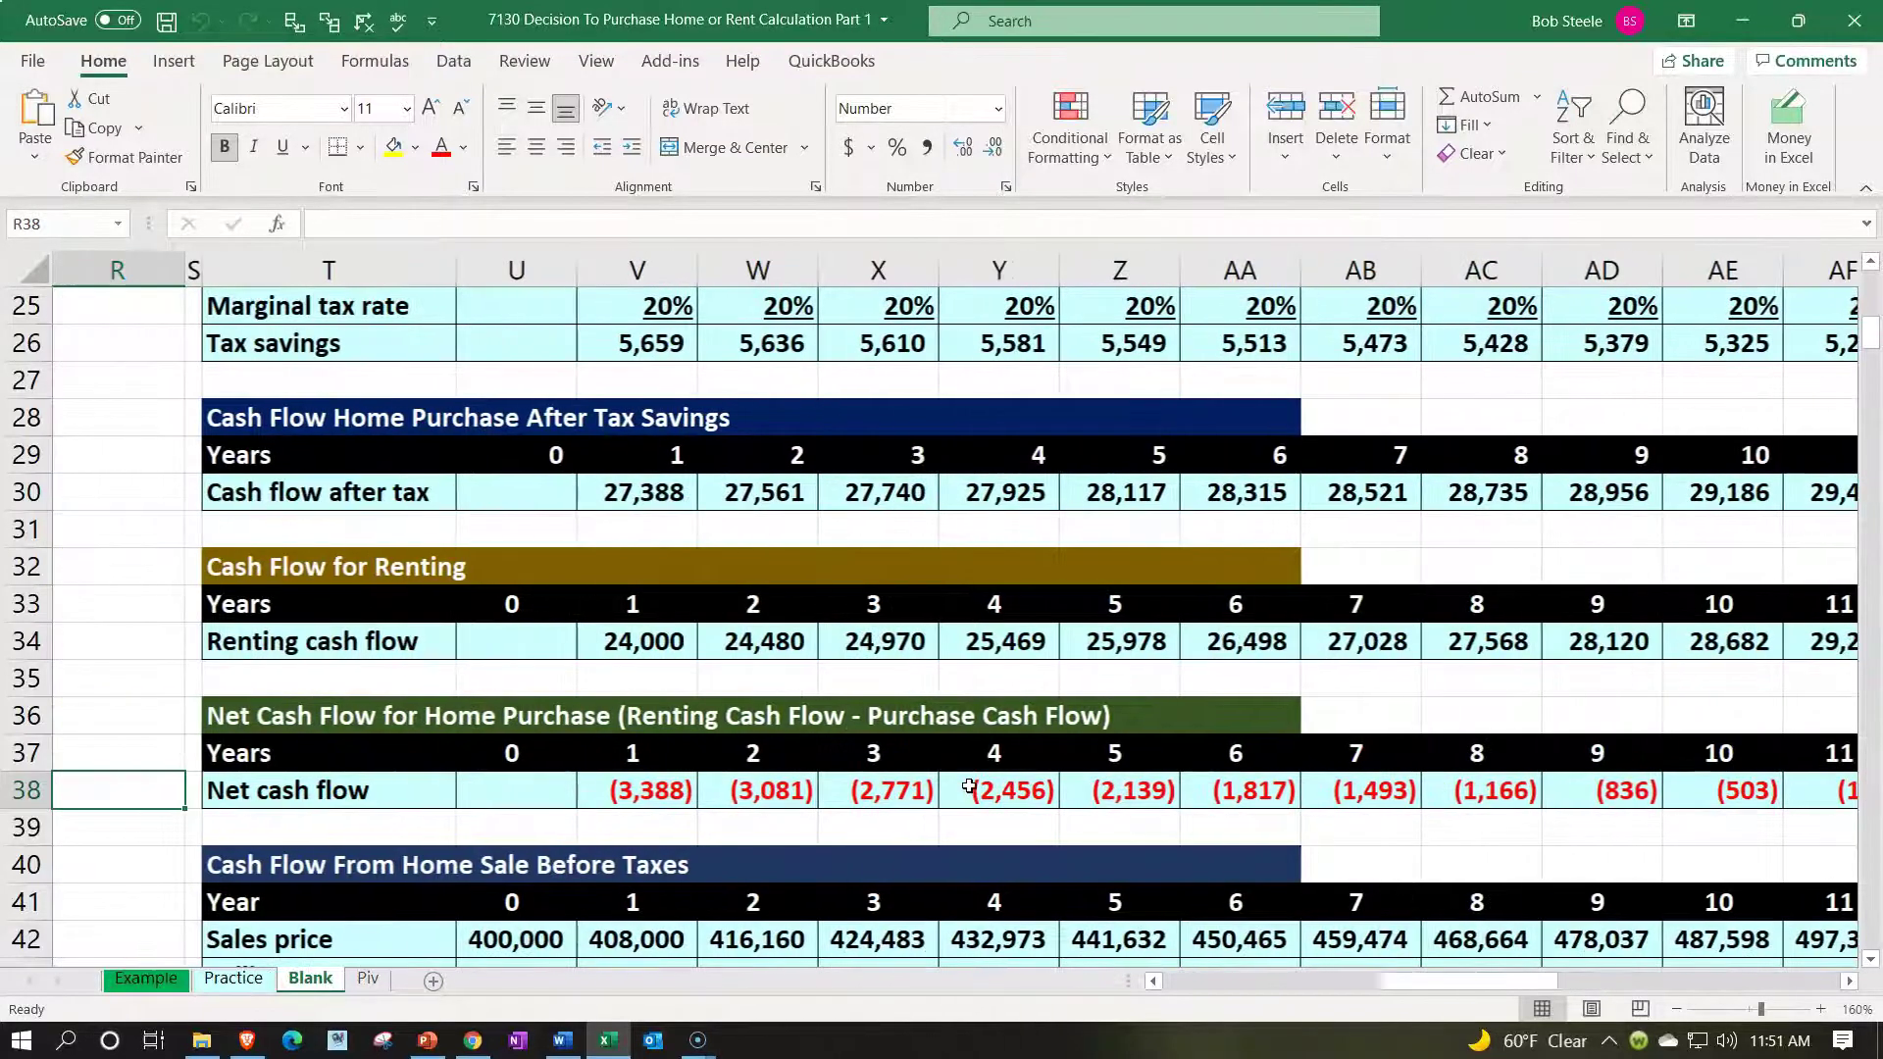
# - Examine the home sale tables covering cash flow before taxes, gain or loss with taxes, and cash flow after taxes
pyautogui.scroll(-2, 969, 787)
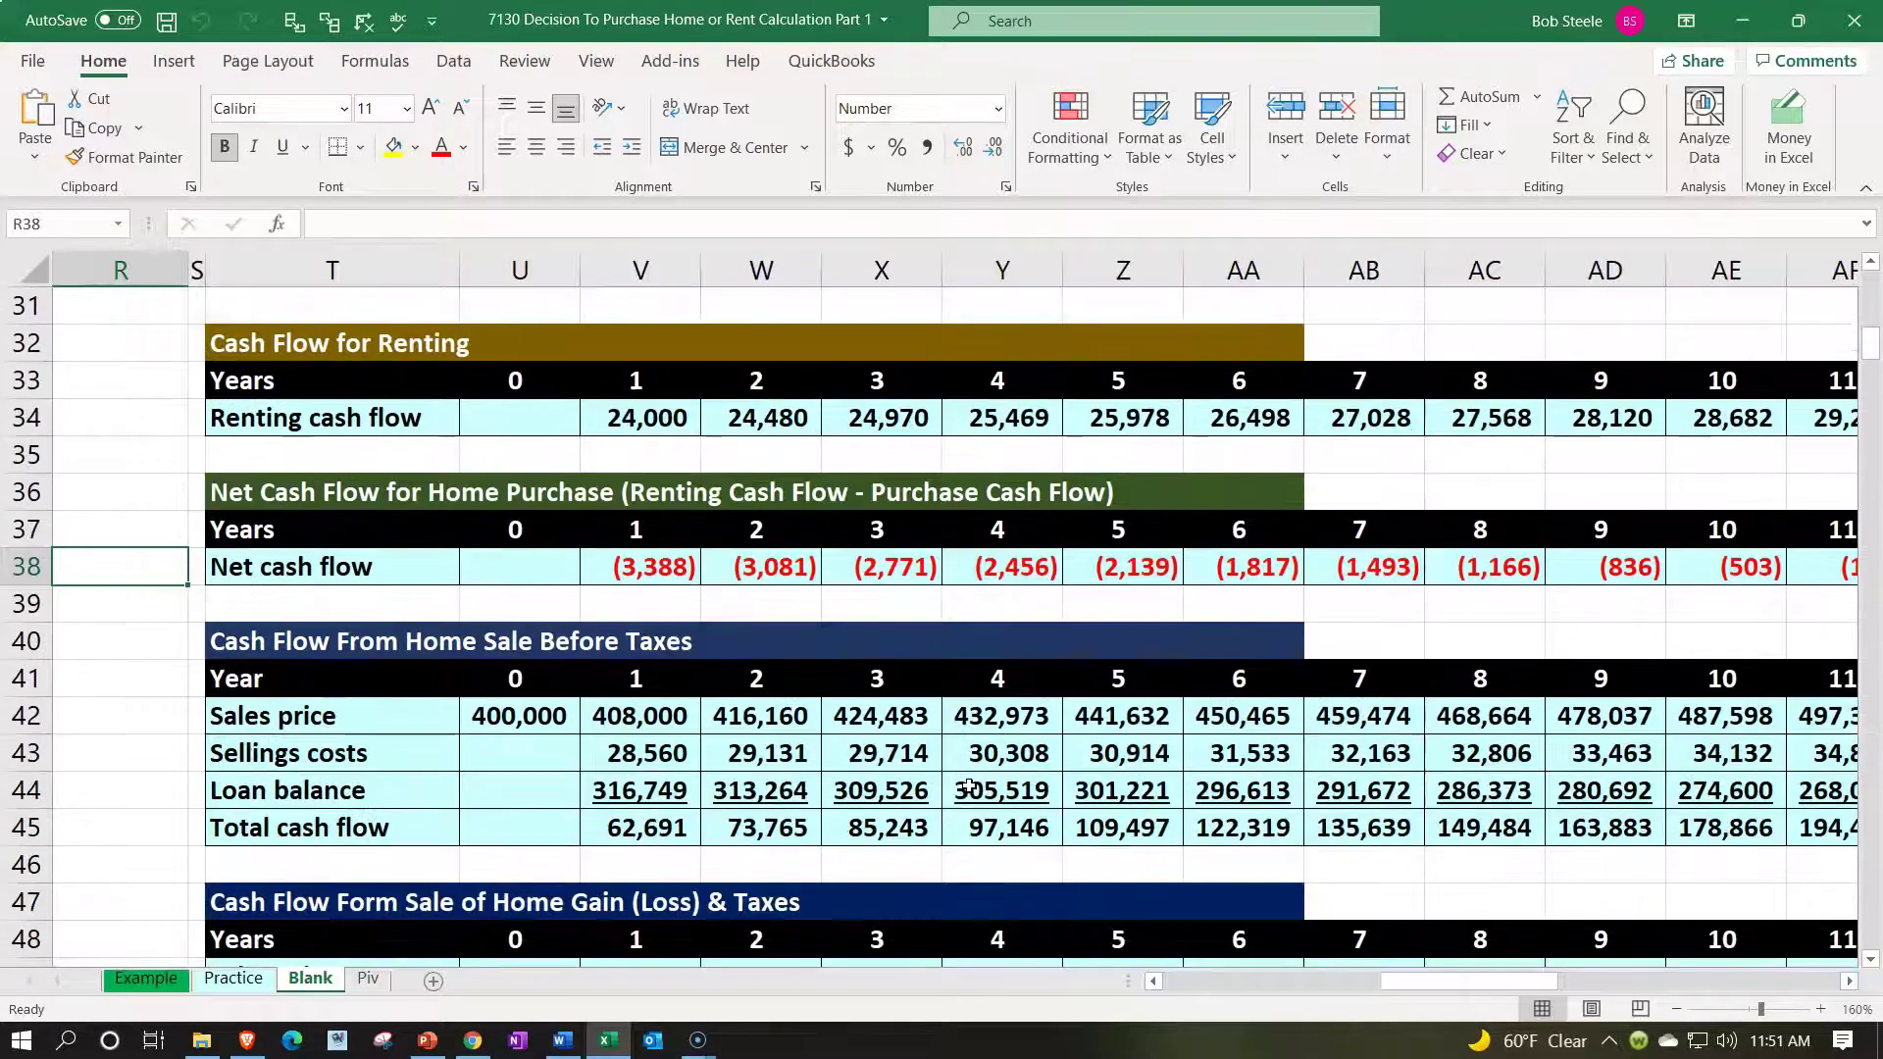
pyautogui.scroll(-1, 969, 787)
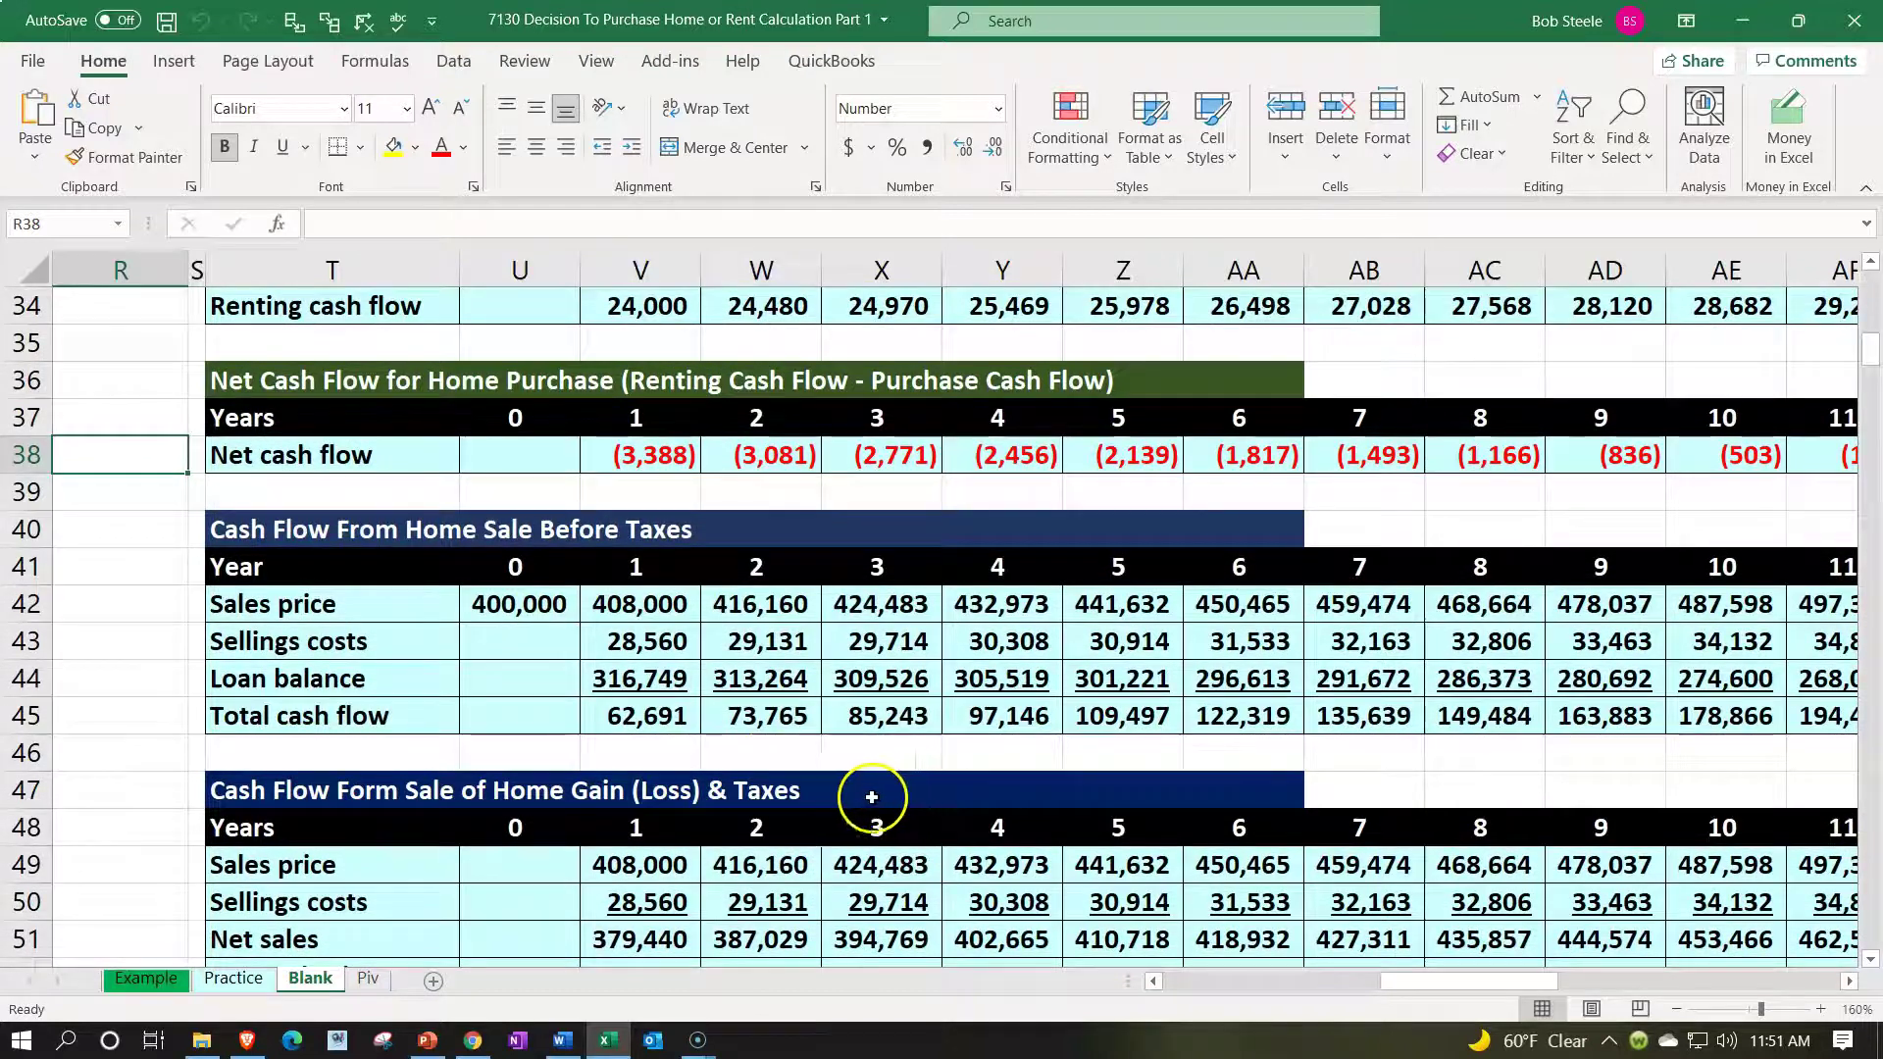
pyautogui.click(687, 681)
pyautogui.scroll(-3, 687, 681)
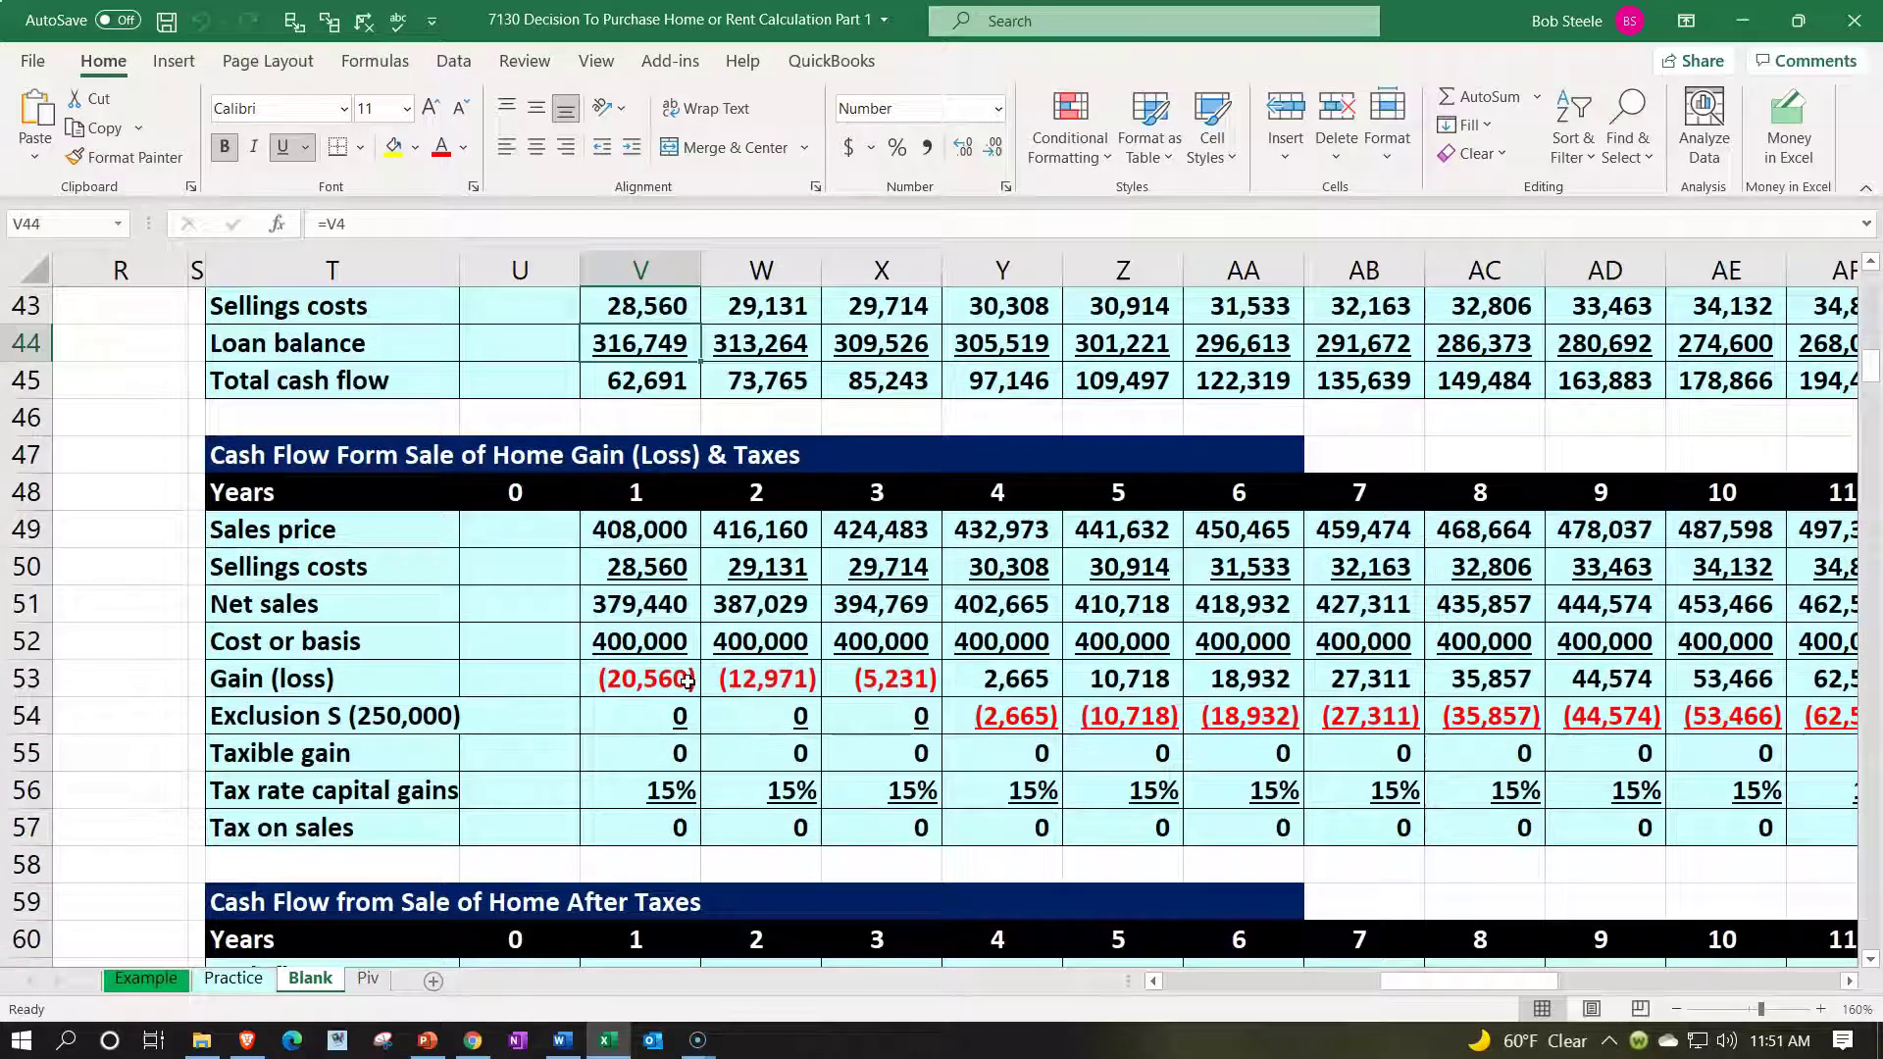
pyautogui.click(402, 830)
pyautogui.scroll(-2, 402, 831)
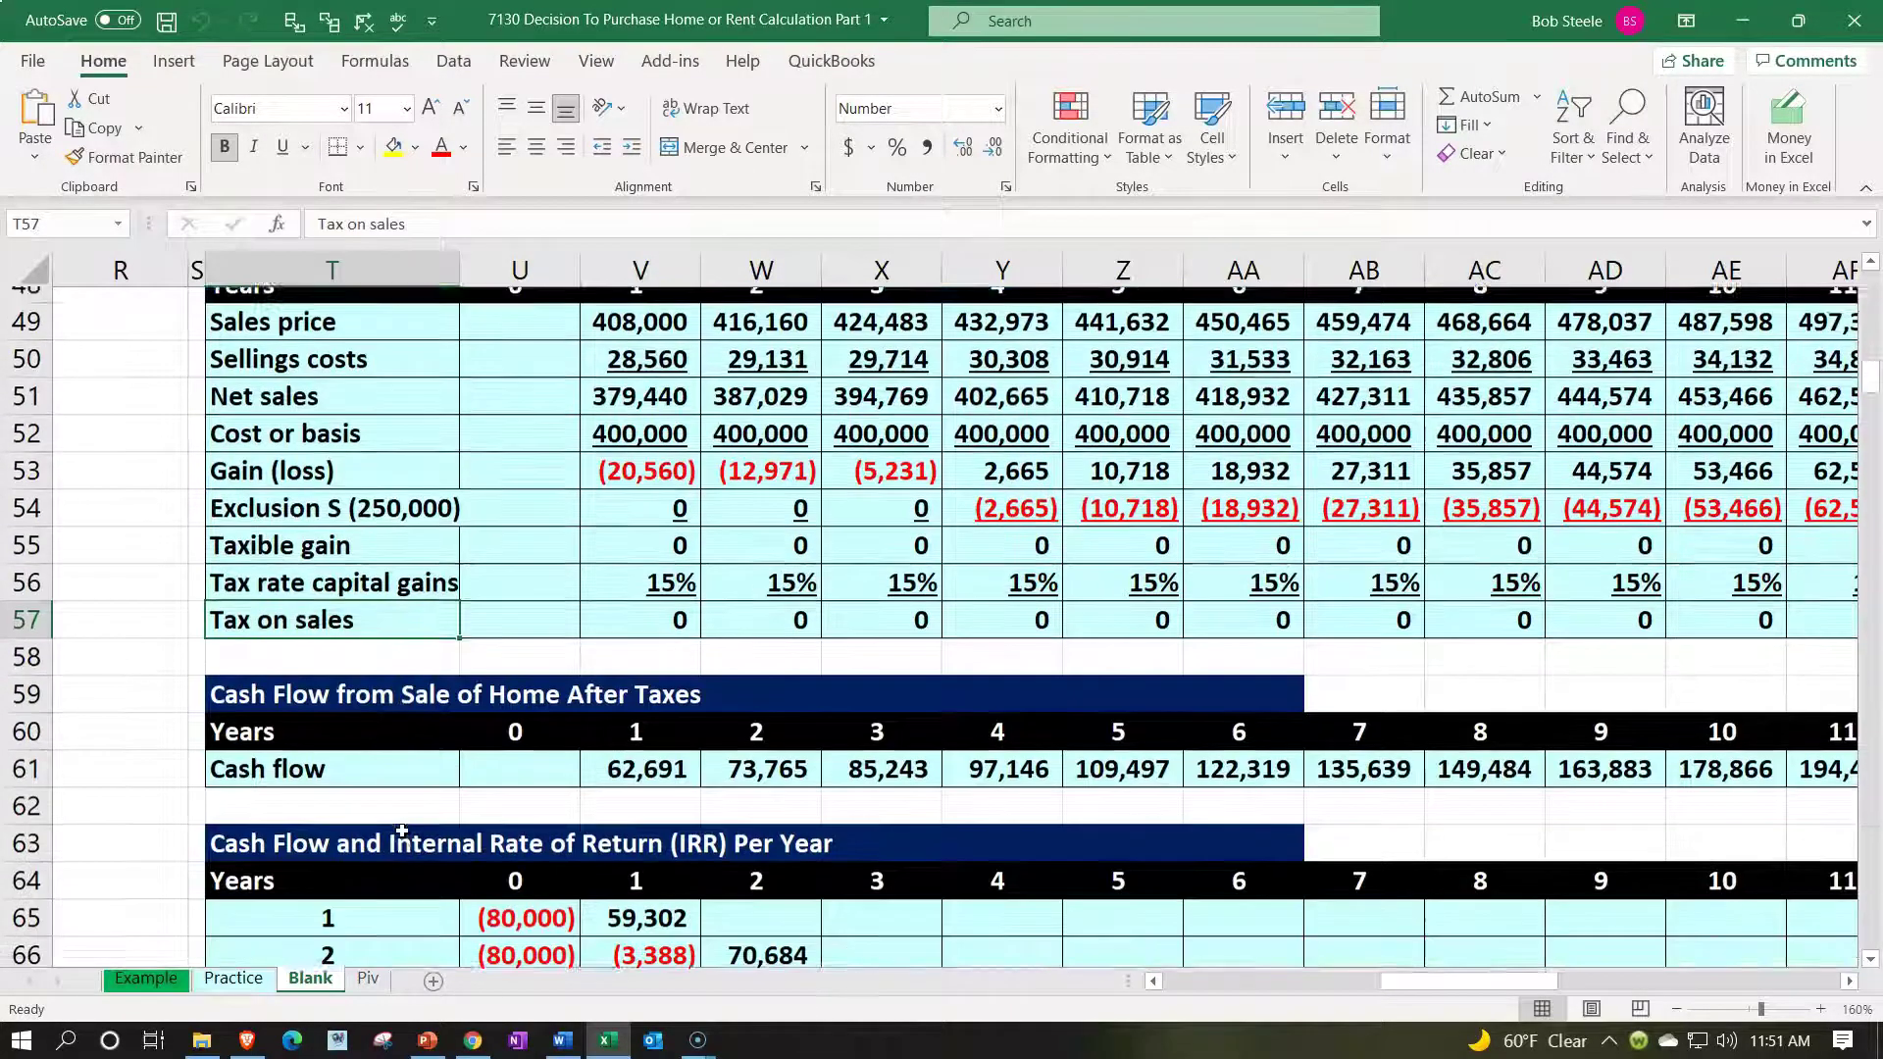
pyautogui.click(405, 753)
# - Look through the Cash Flow and Internal Rate of Return (IRR) Per Year table down to the year 20 row
pyautogui.scroll(-3, 406, 752)
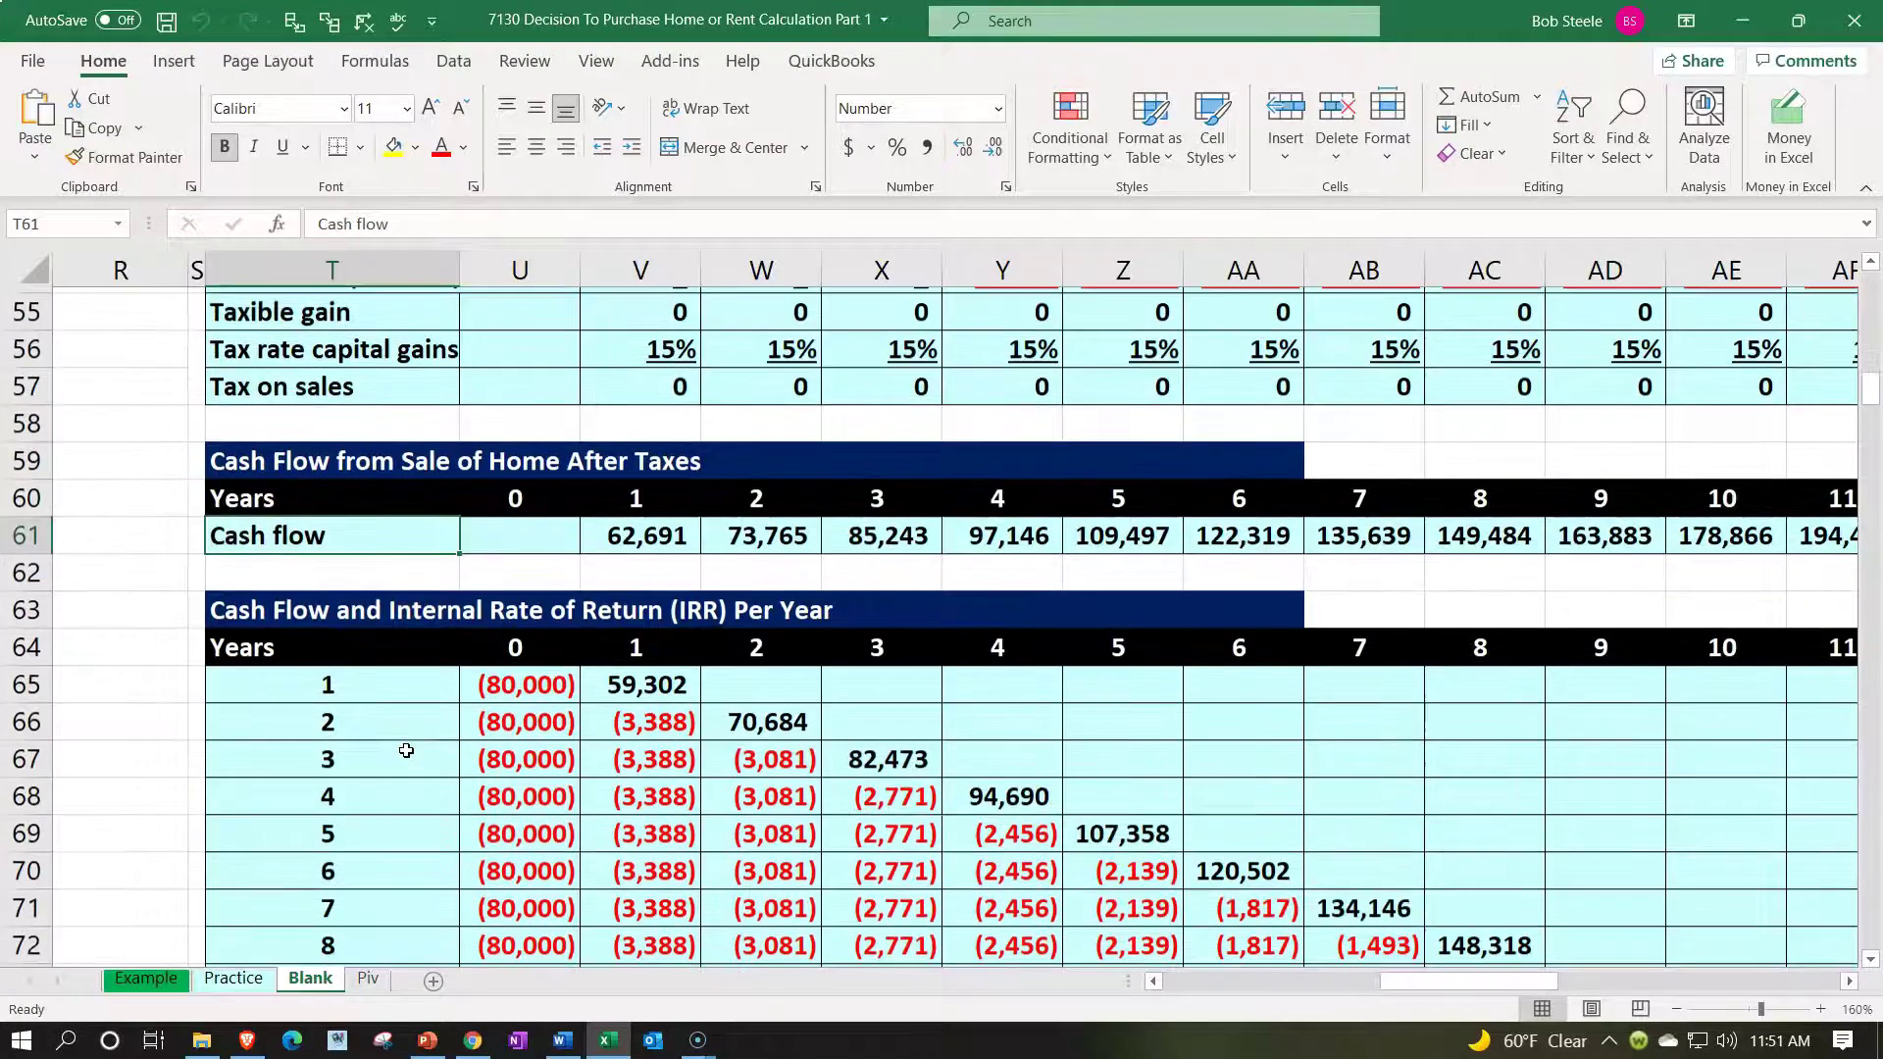
pyautogui.click(693, 721)
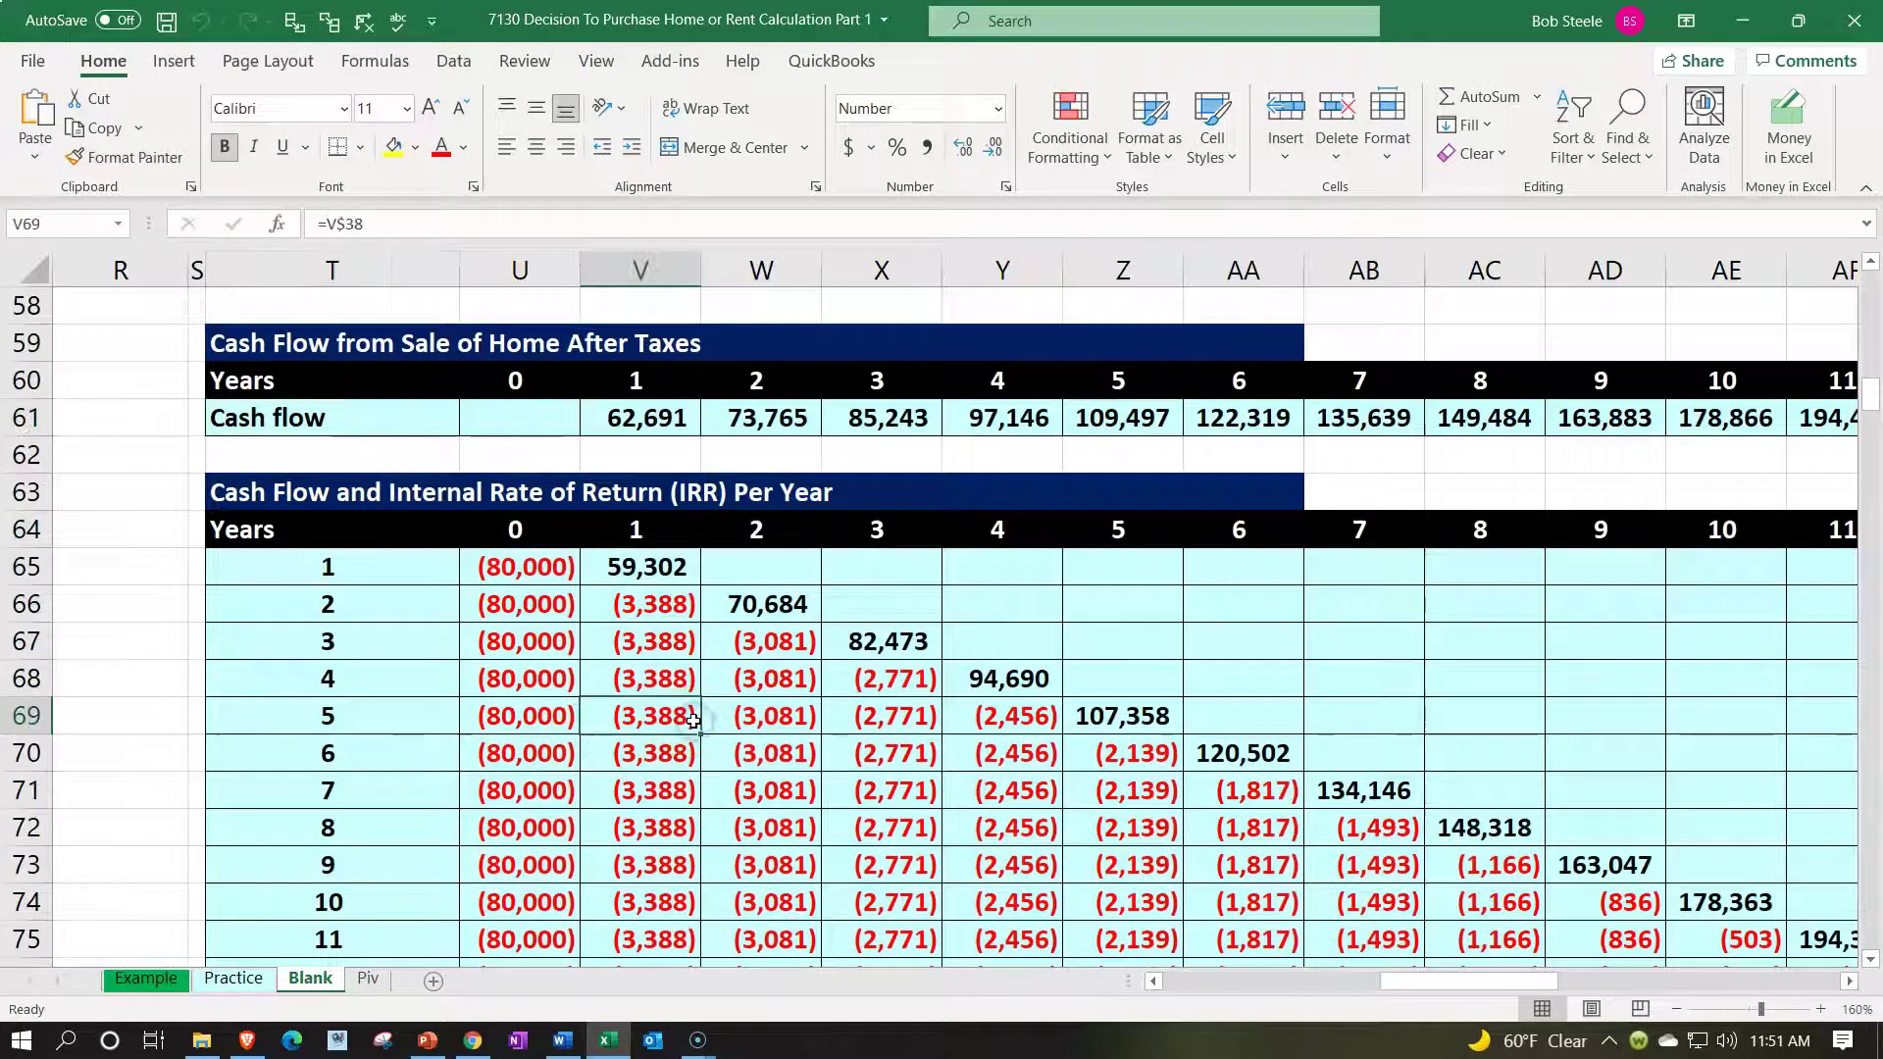
pyautogui.scroll(-1, 693, 722)
pyautogui.scroll(-1, 693, 721)
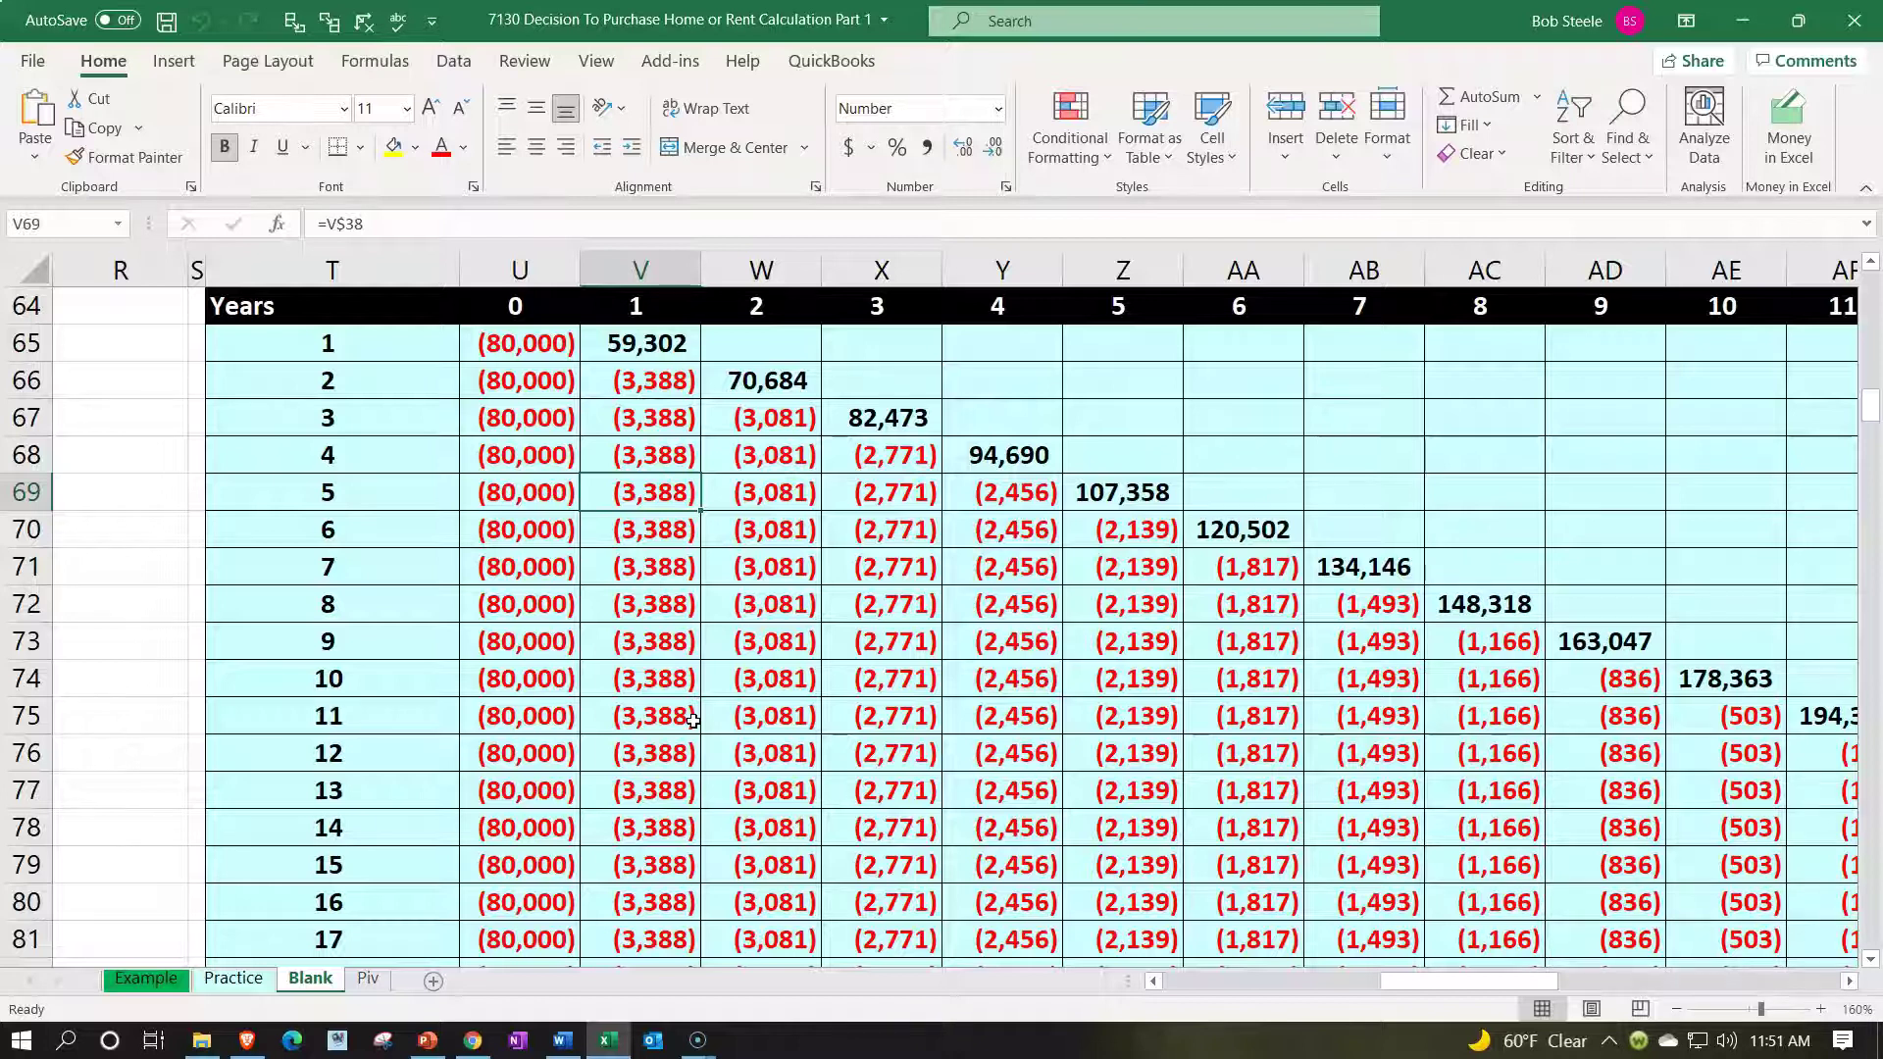
pyautogui.scroll(-1, 693, 721)
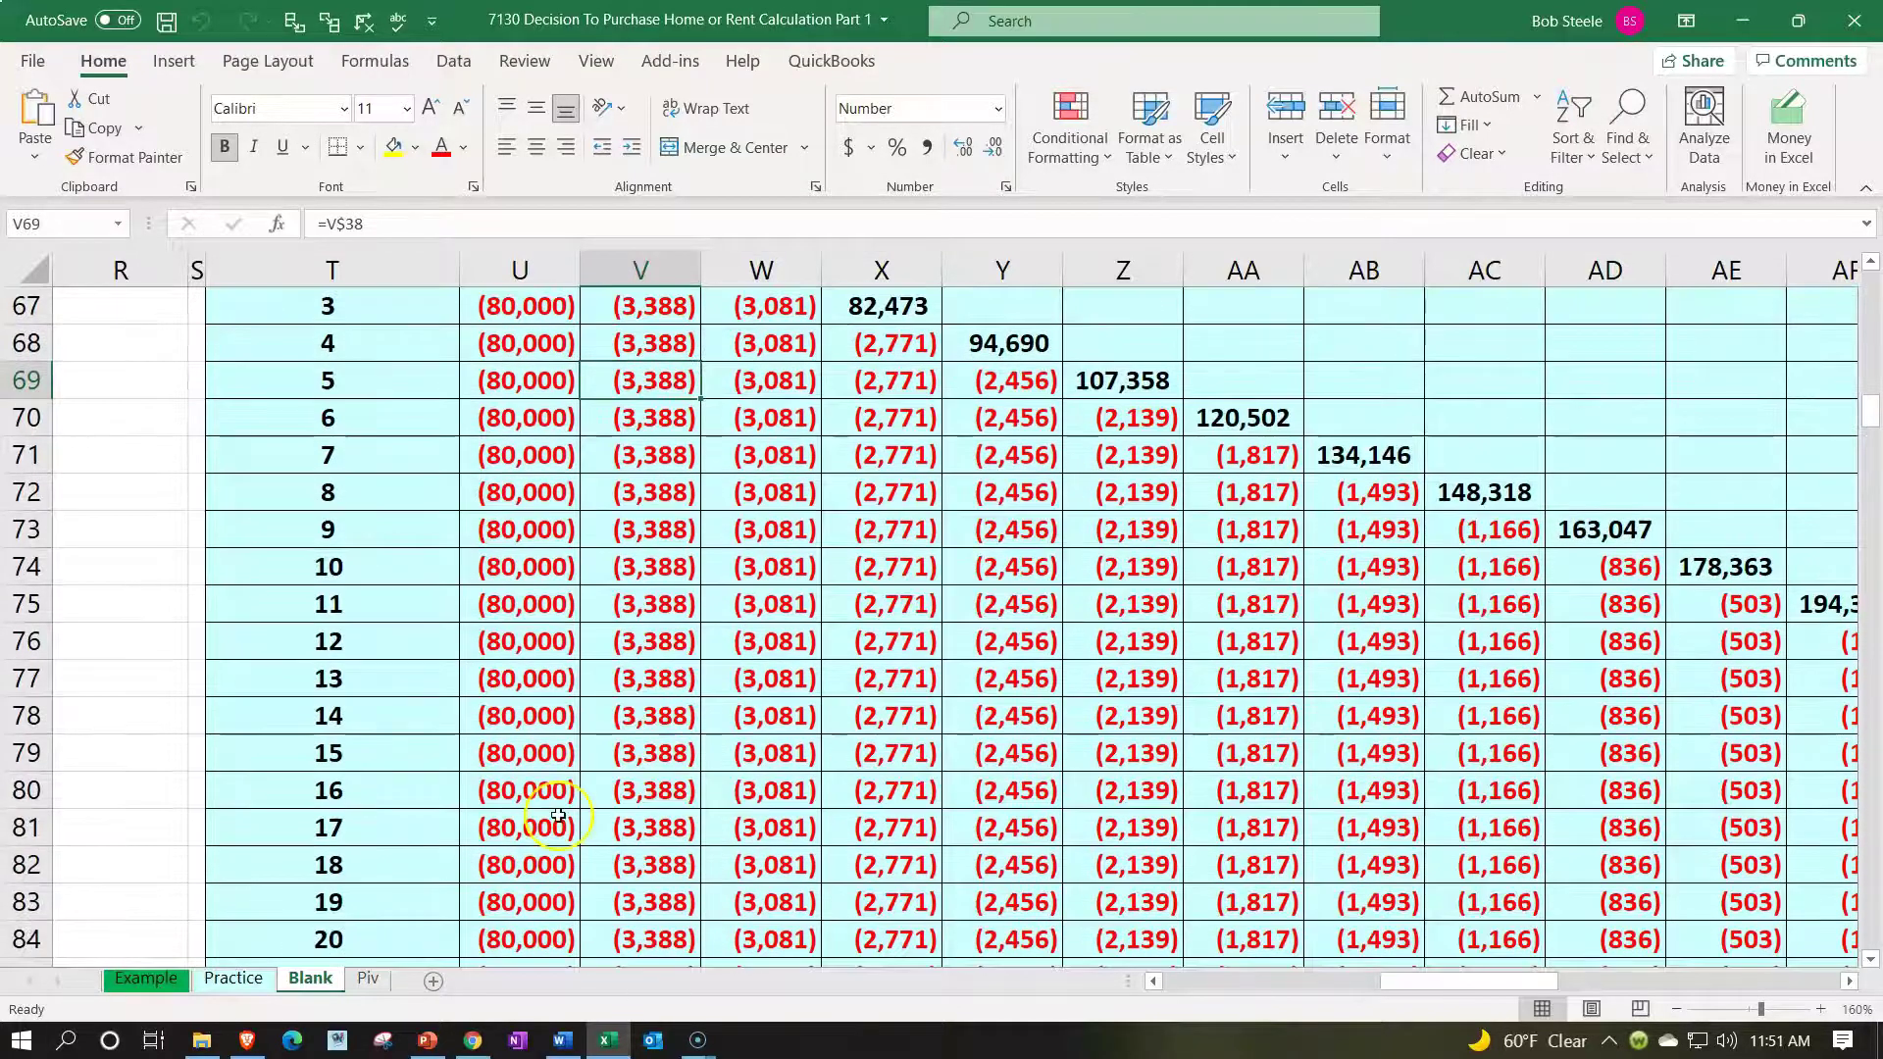
# - Highlight the year 15 row of the IRR table, T79 to AY79, with a light green fill
pyautogui.click(328, 752)
pyautogui.moveTo(399, 737); pyautogui.dragTo(1491, 763)
pyautogui.rightClick(1492, 763)
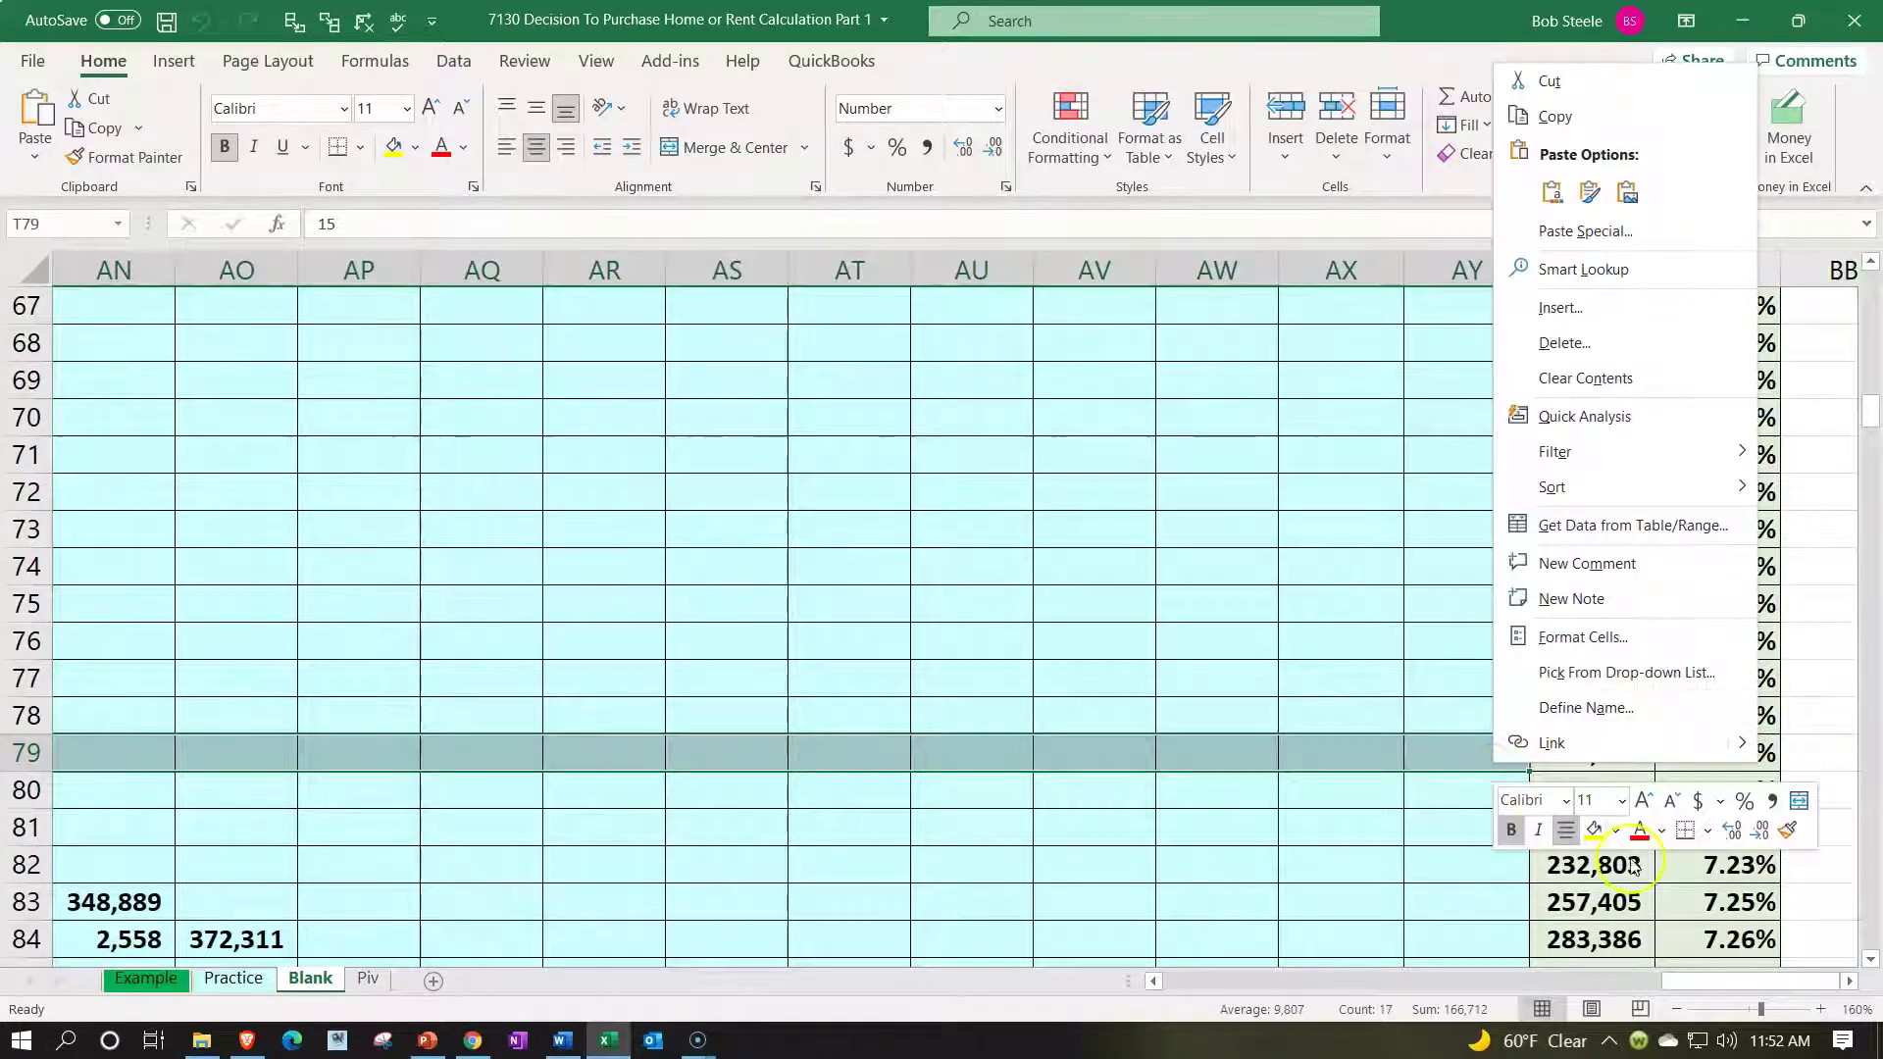
pyautogui.click(1616, 830)
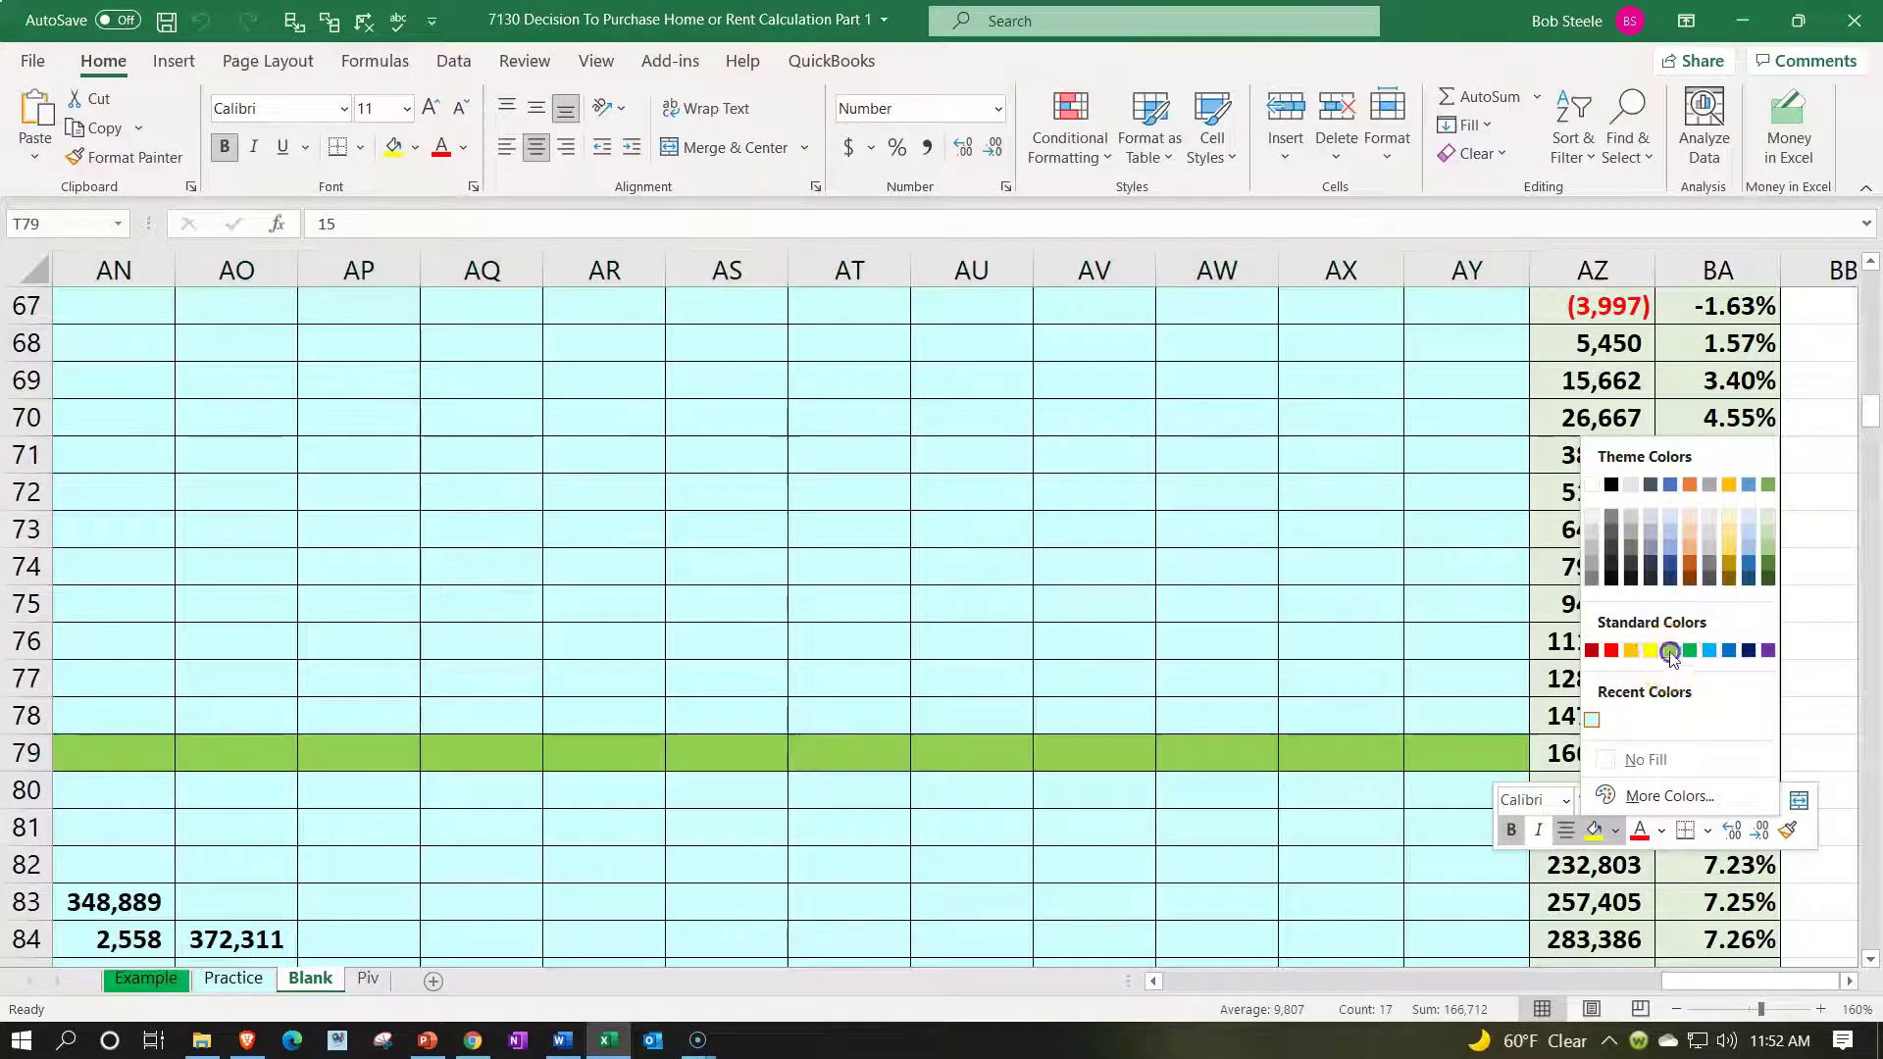
pyautogui.click(1669, 676)
# - Inspect the highlighted year 15 row's formulas from the year 0 equity outlay to the year 9 cash flow
pyautogui.click(1086, 755)
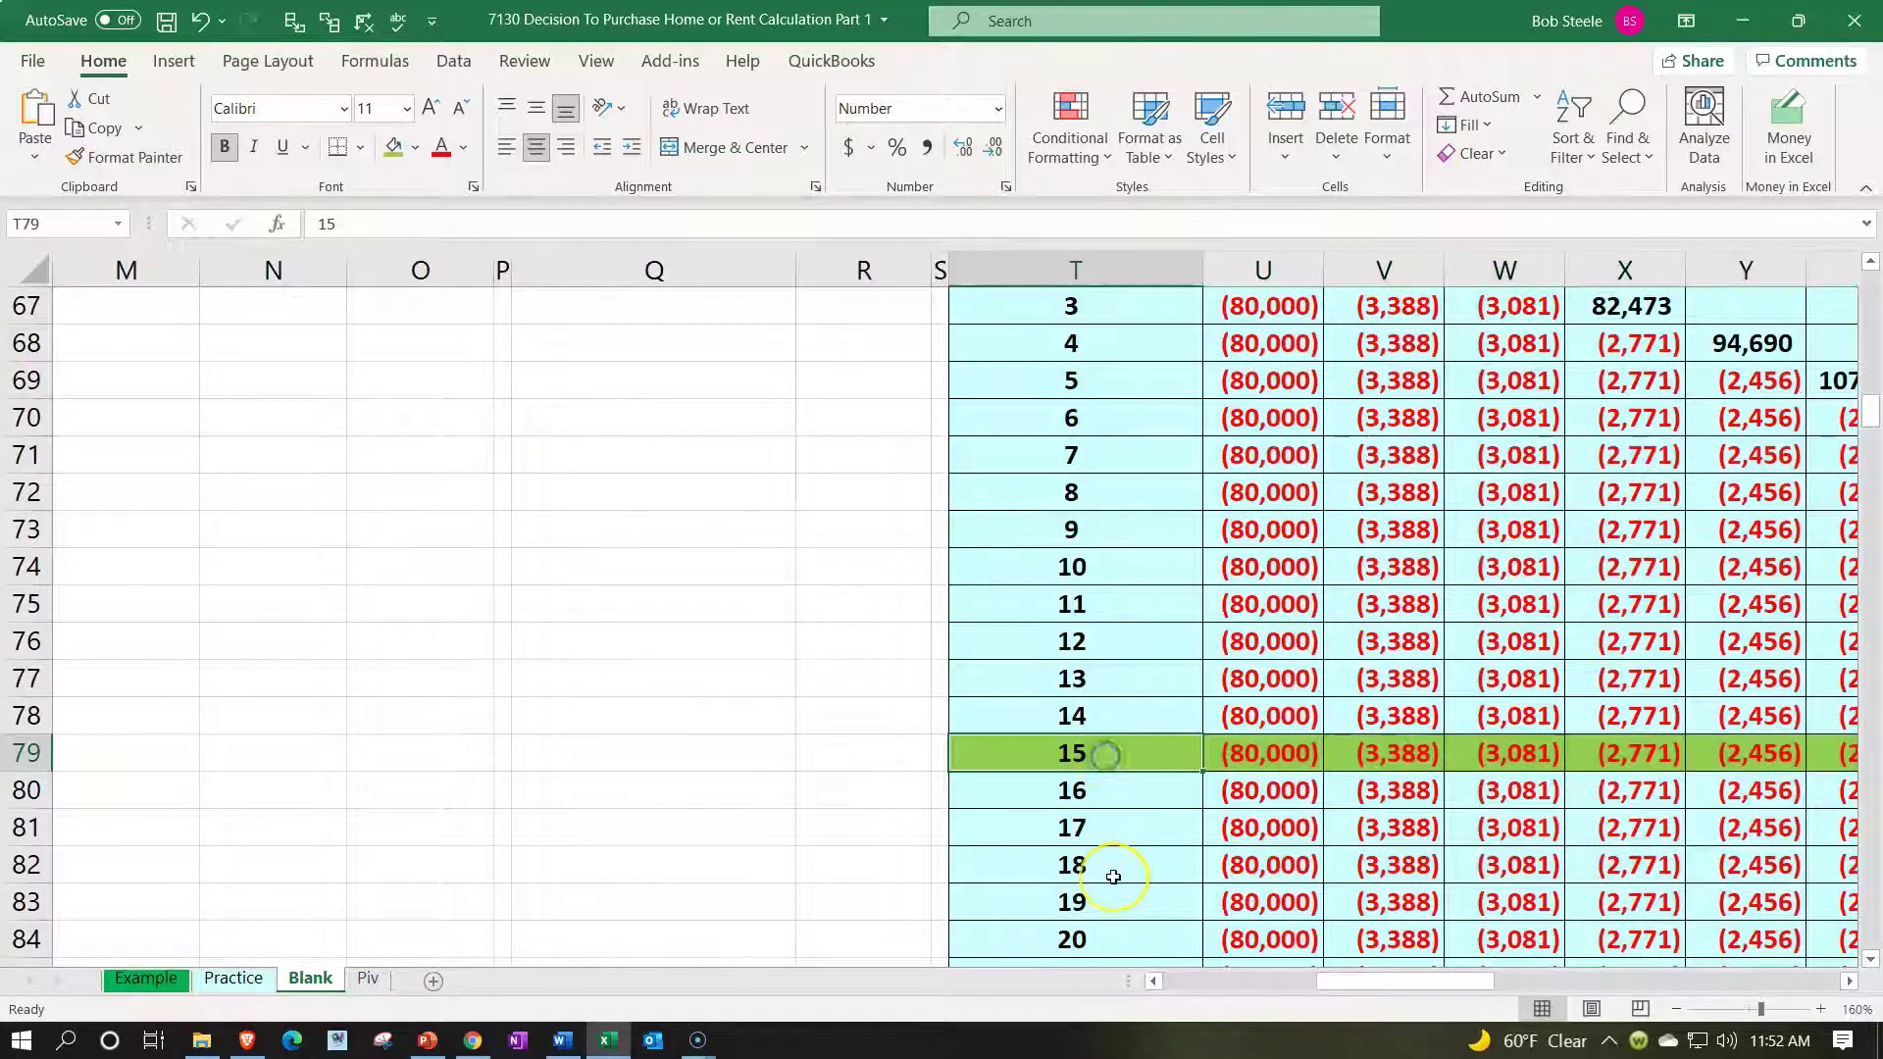
pyautogui.press('Right')
pyautogui.press('Right')
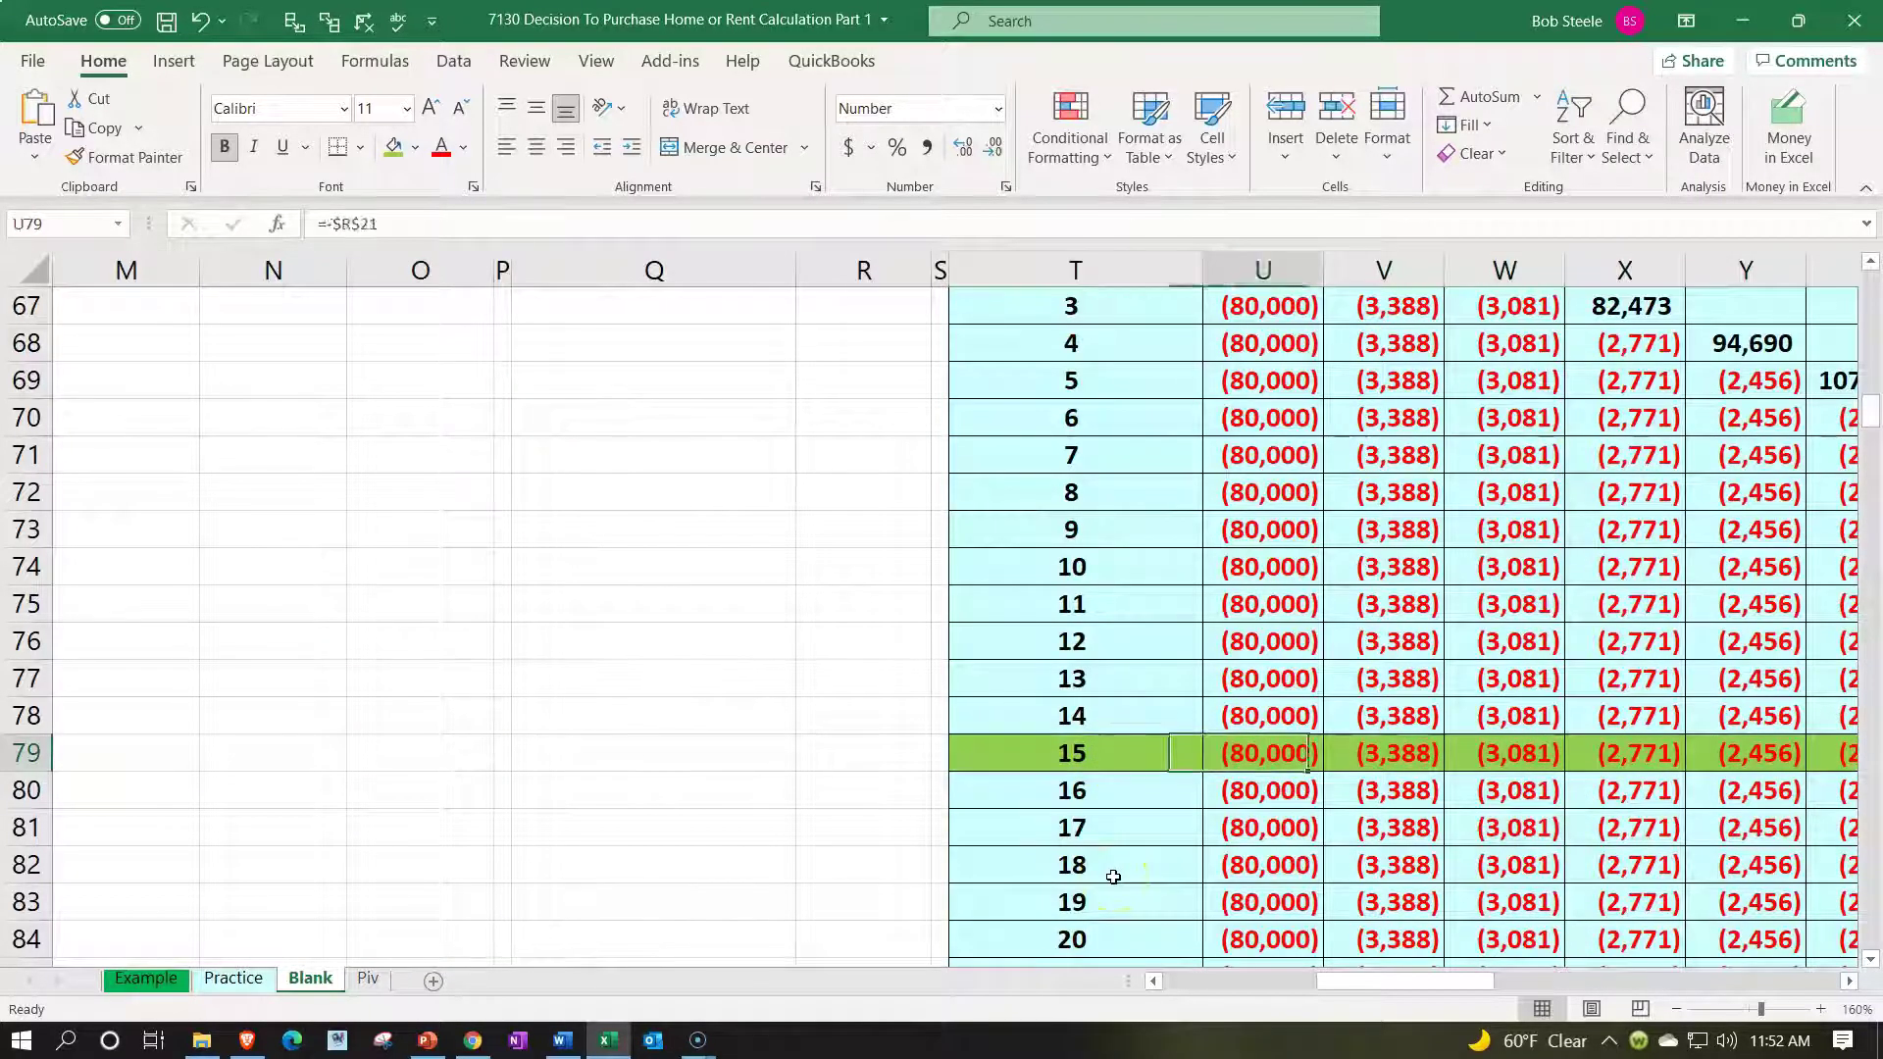
pyautogui.press('Left')
pyautogui.press('Right')
pyautogui.press('Right')
pyautogui.press('Right')
pyautogui.press('Right')
pyautogui.press('Right')
pyautogui.press('Right')
pyautogui.press('Right')
pyautogui.press('Right')
pyautogui.press('Right')
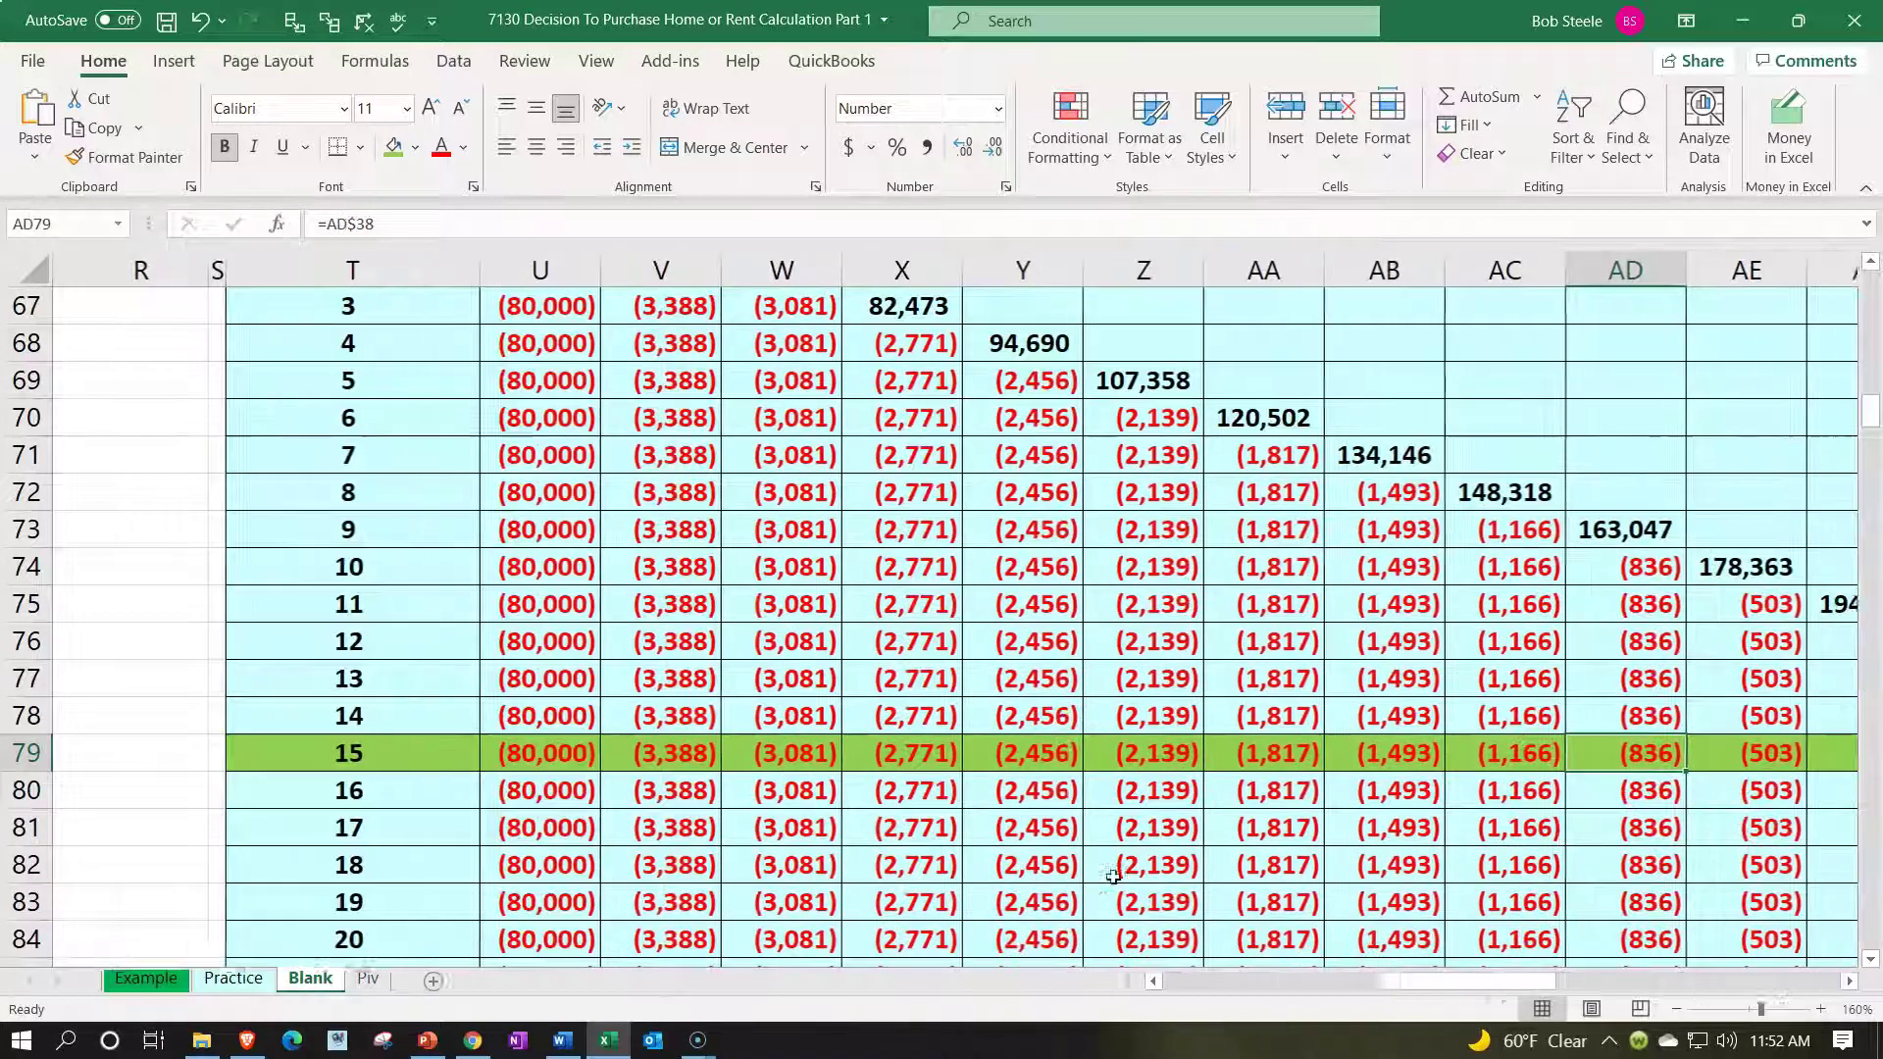
pyautogui.press('Left')
pyautogui.press('Left')
pyautogui.press('Left')
pyautogui.press('Left')
pyautogui.press('Left')
pyautogui.press('Left')
pyautogui.press('Left')
pyautogui.press('Left')
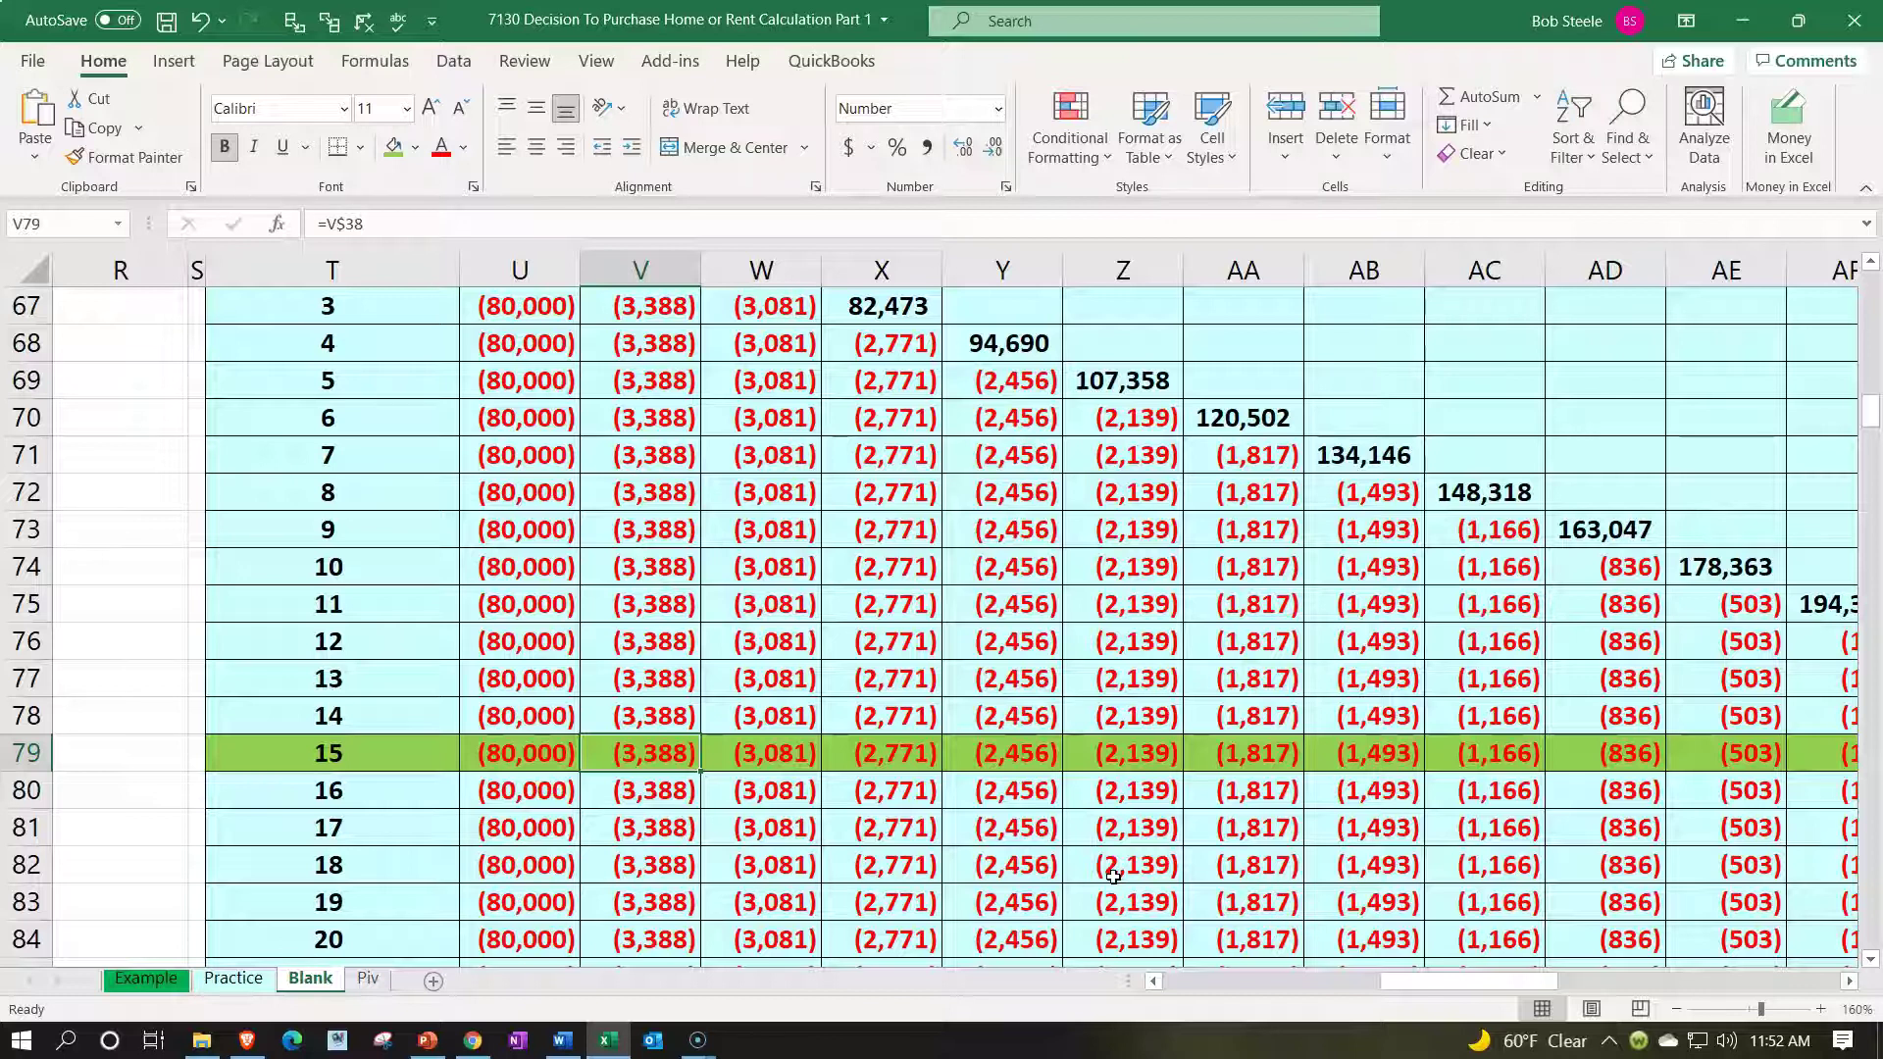
pyautogui.press('Left')
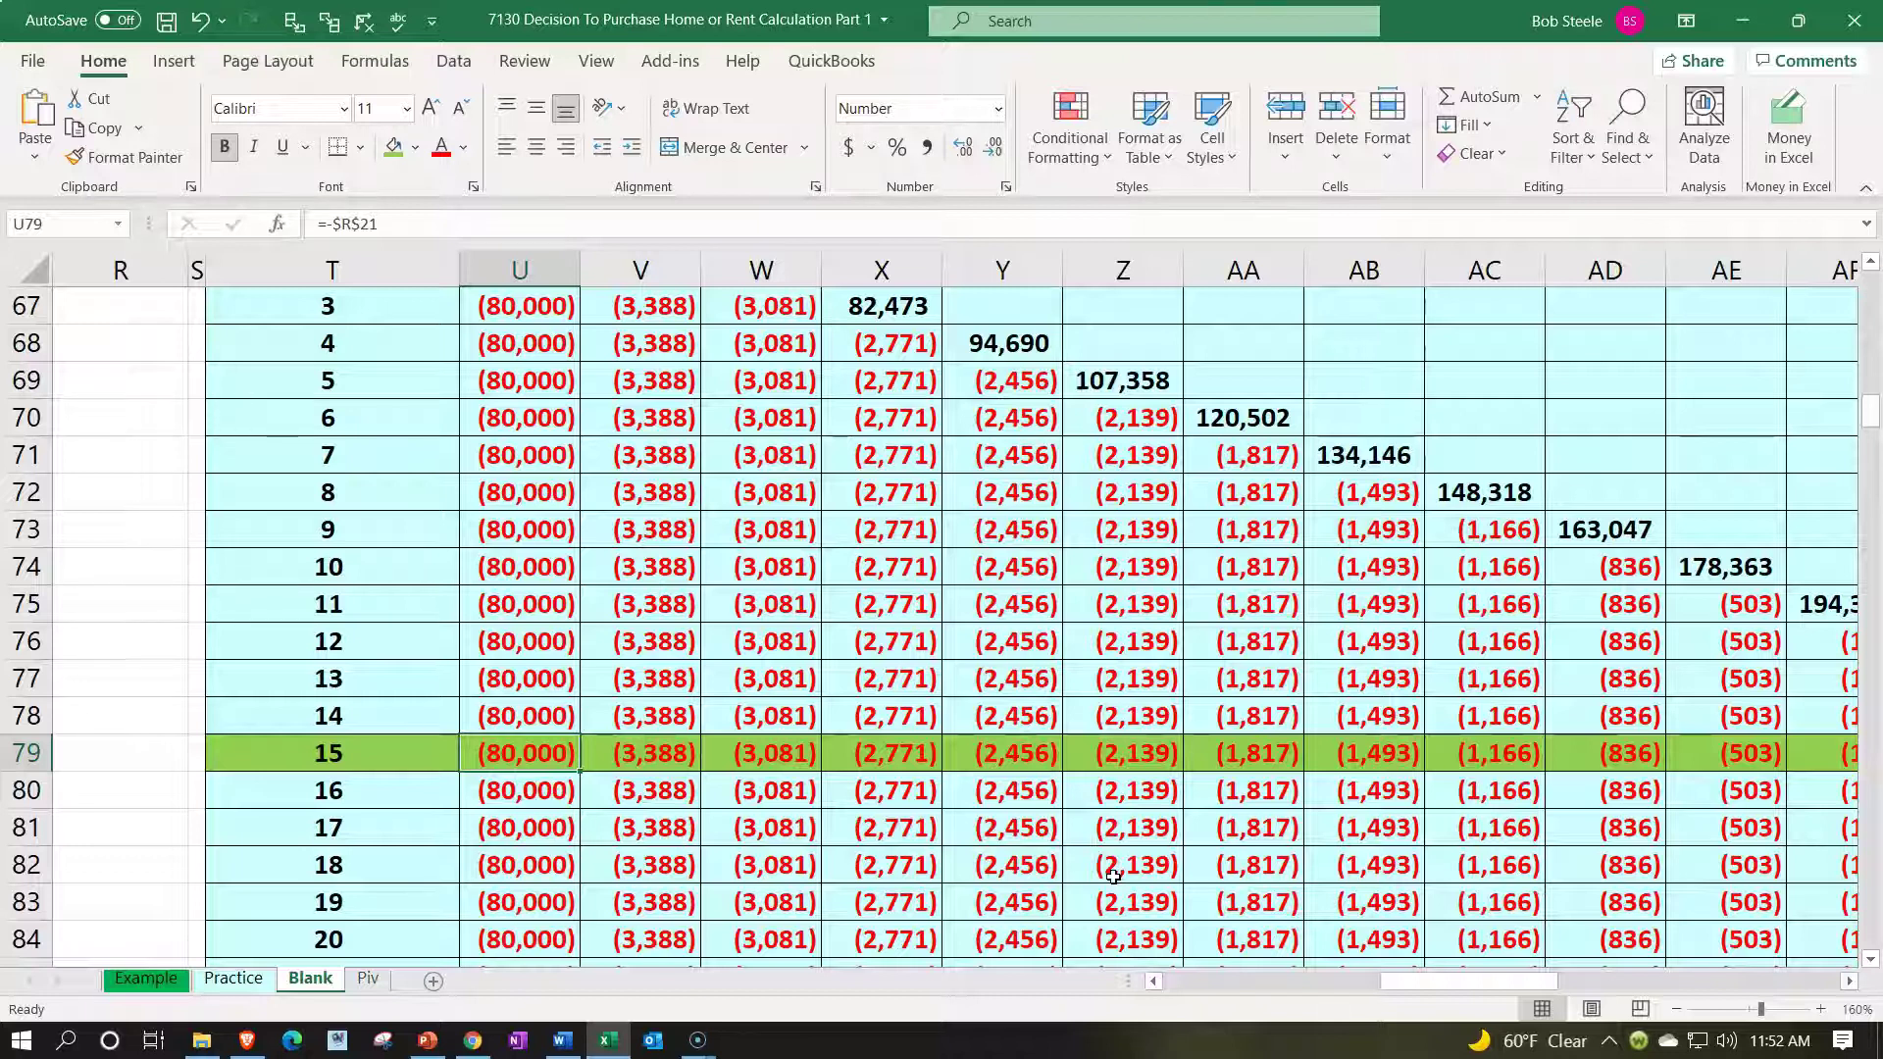
# - Trace the year 15 row's cash flows from year 1 to the year 15 amount that includes the home sale
pyautogui.press('Right')
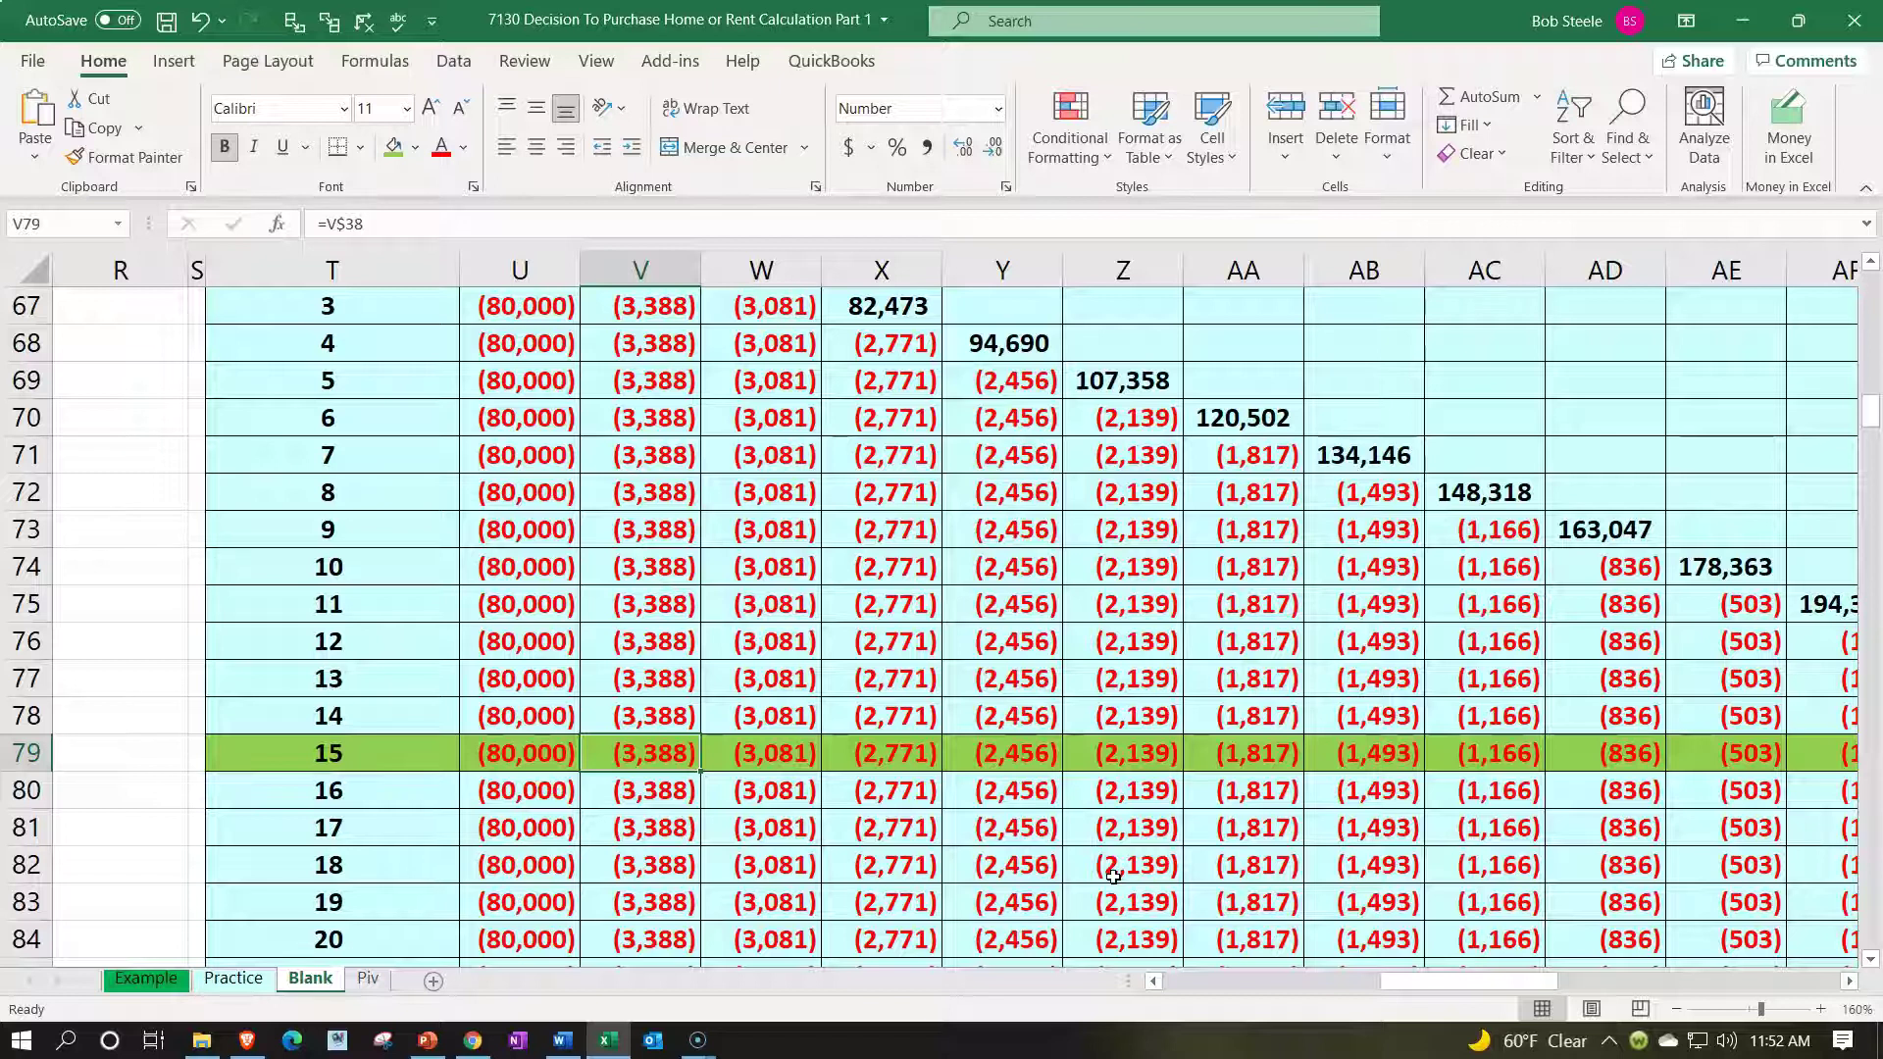
pyautogui.press('Right')
pyautogui.press('Right')
pyautogui.press('Right')
pyautogui.press('Right')
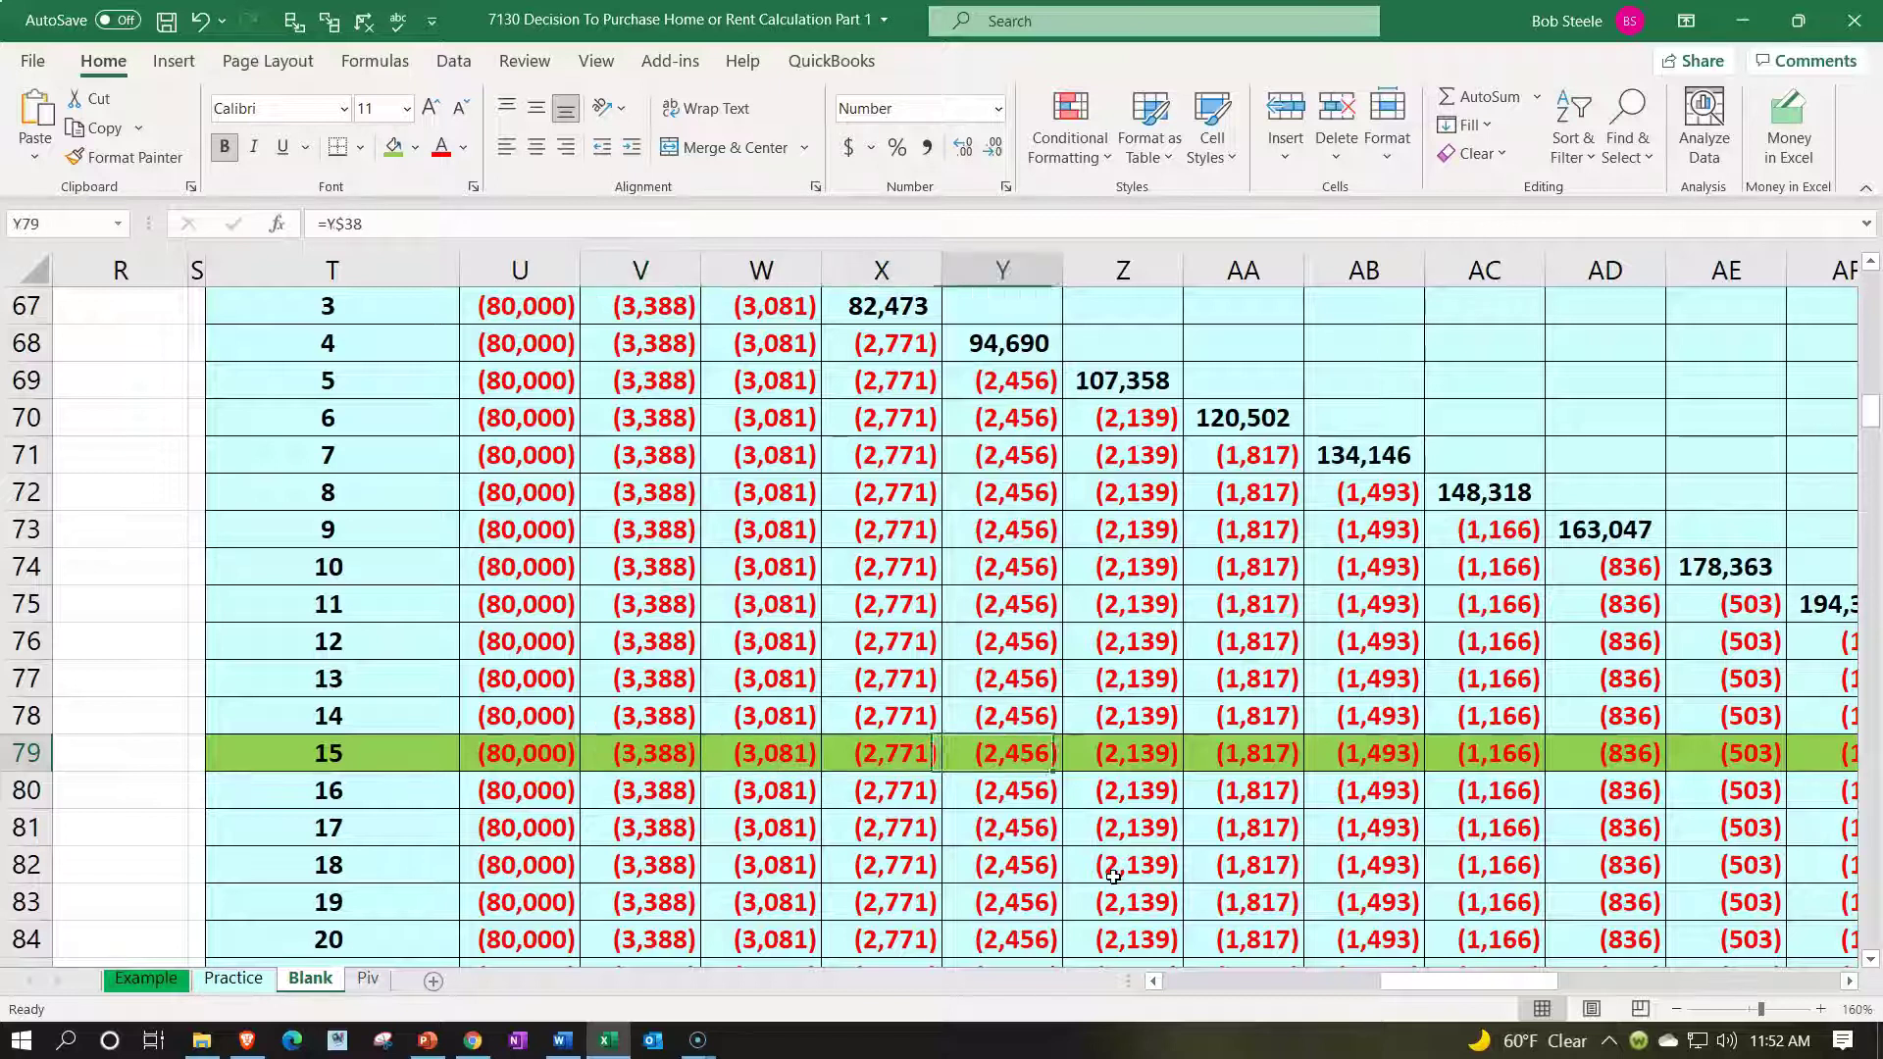
pyautogui.scroll(1, 1113, 876)
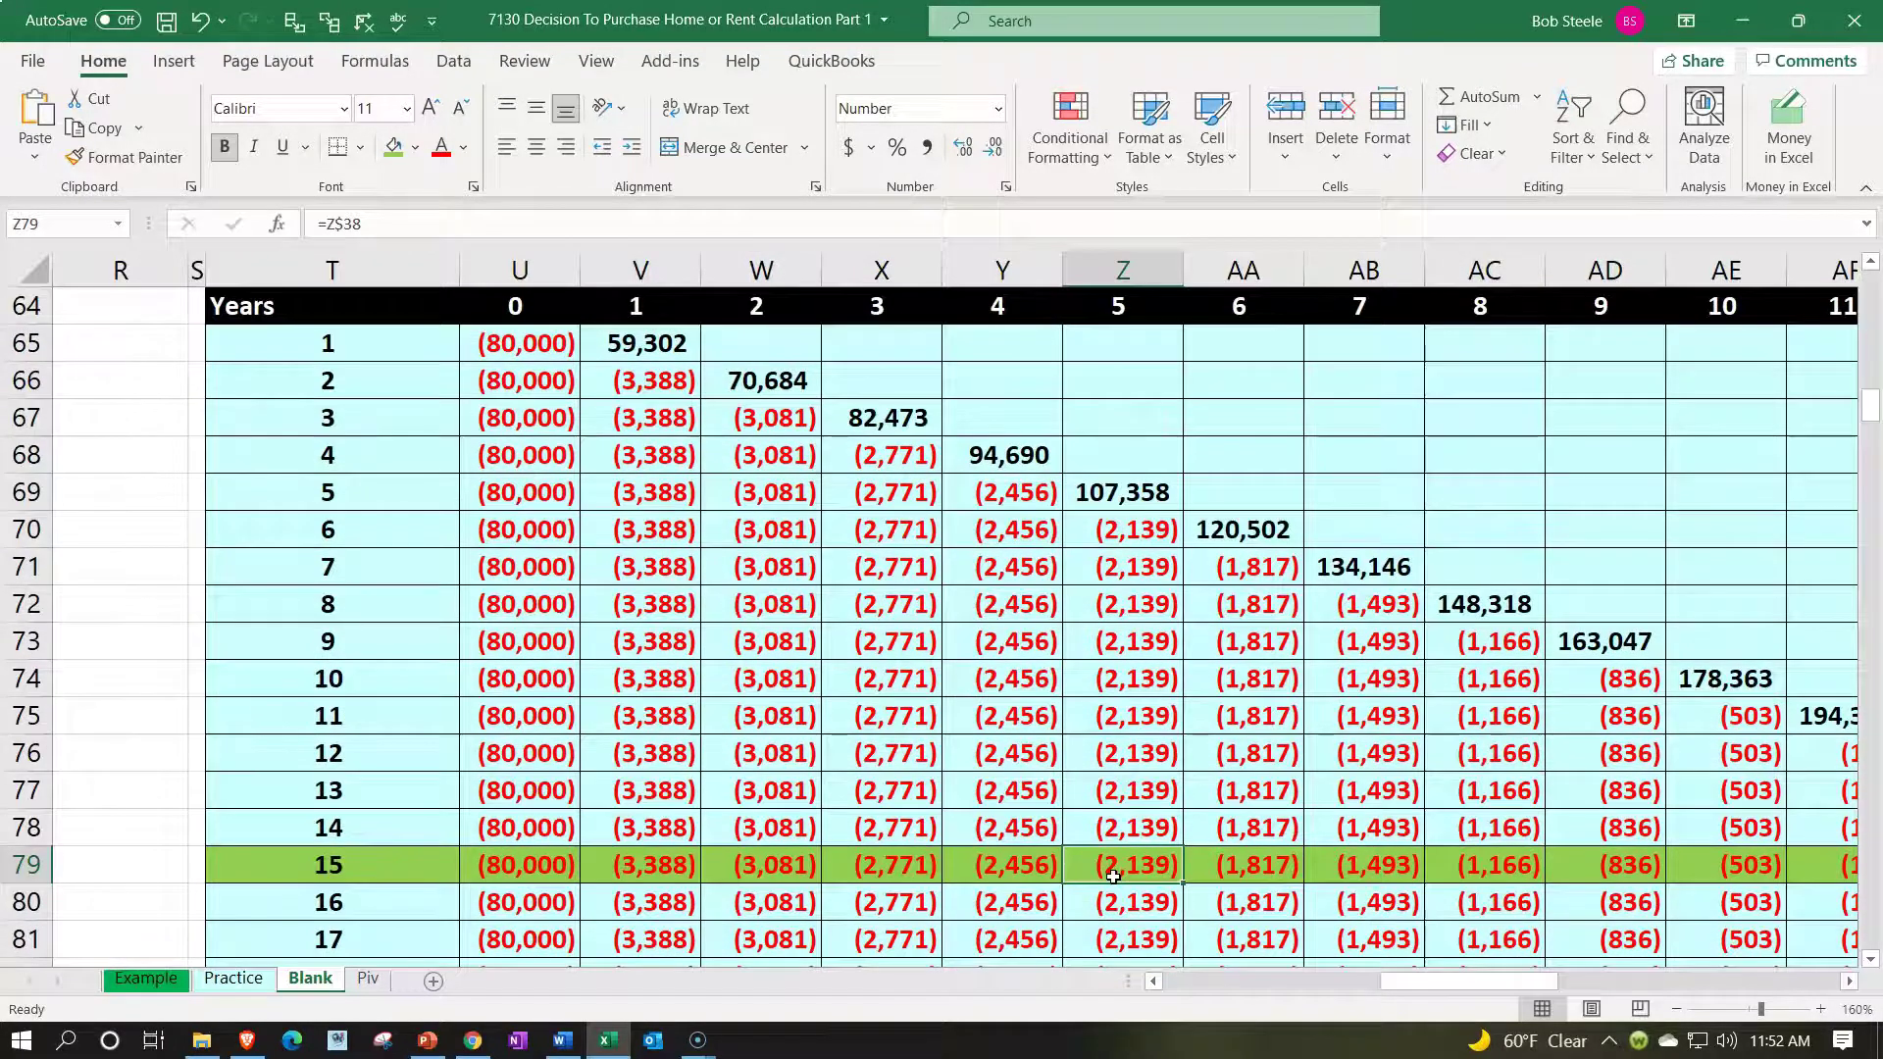
pyautogui.press('Right')
pyautogui.press('Right')
pyautogui.press('Right')
pyautogui.press('Right')
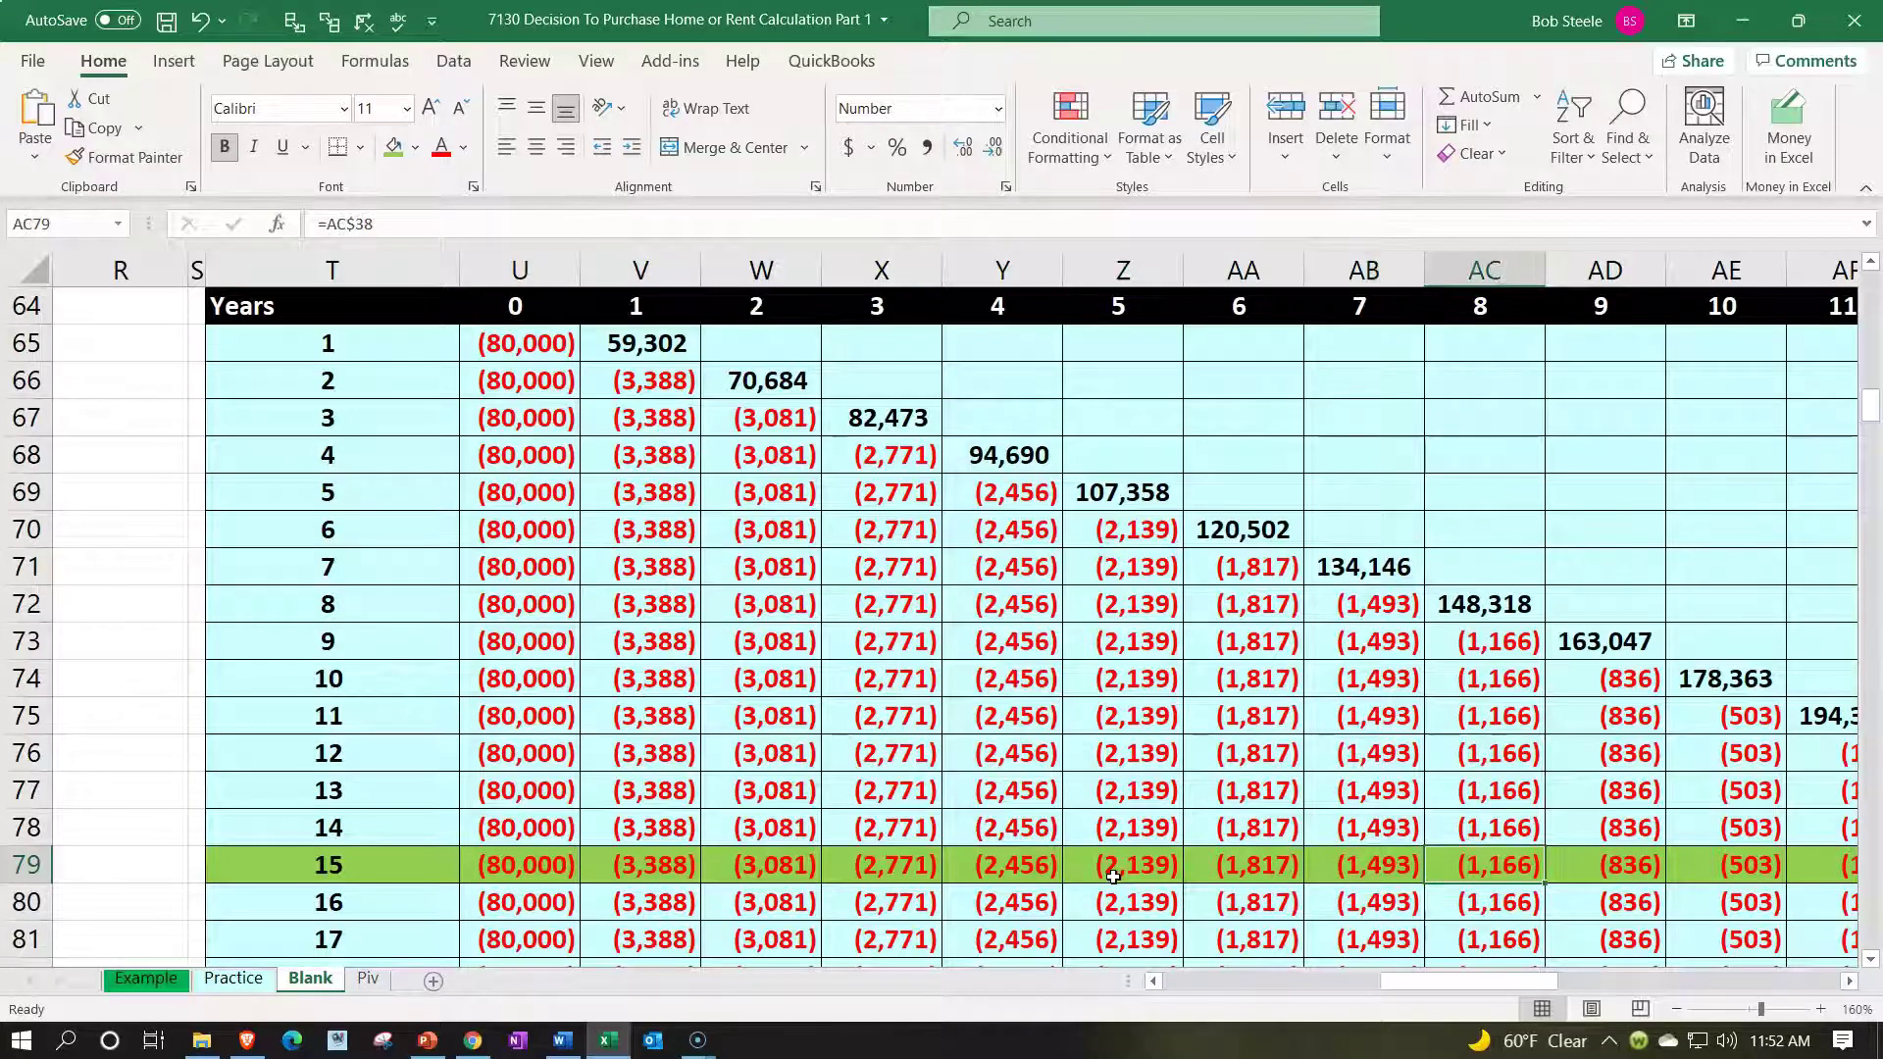
pyautogui.press('Right')
pyautogui.press('Right')
pyautogui.press('Right')
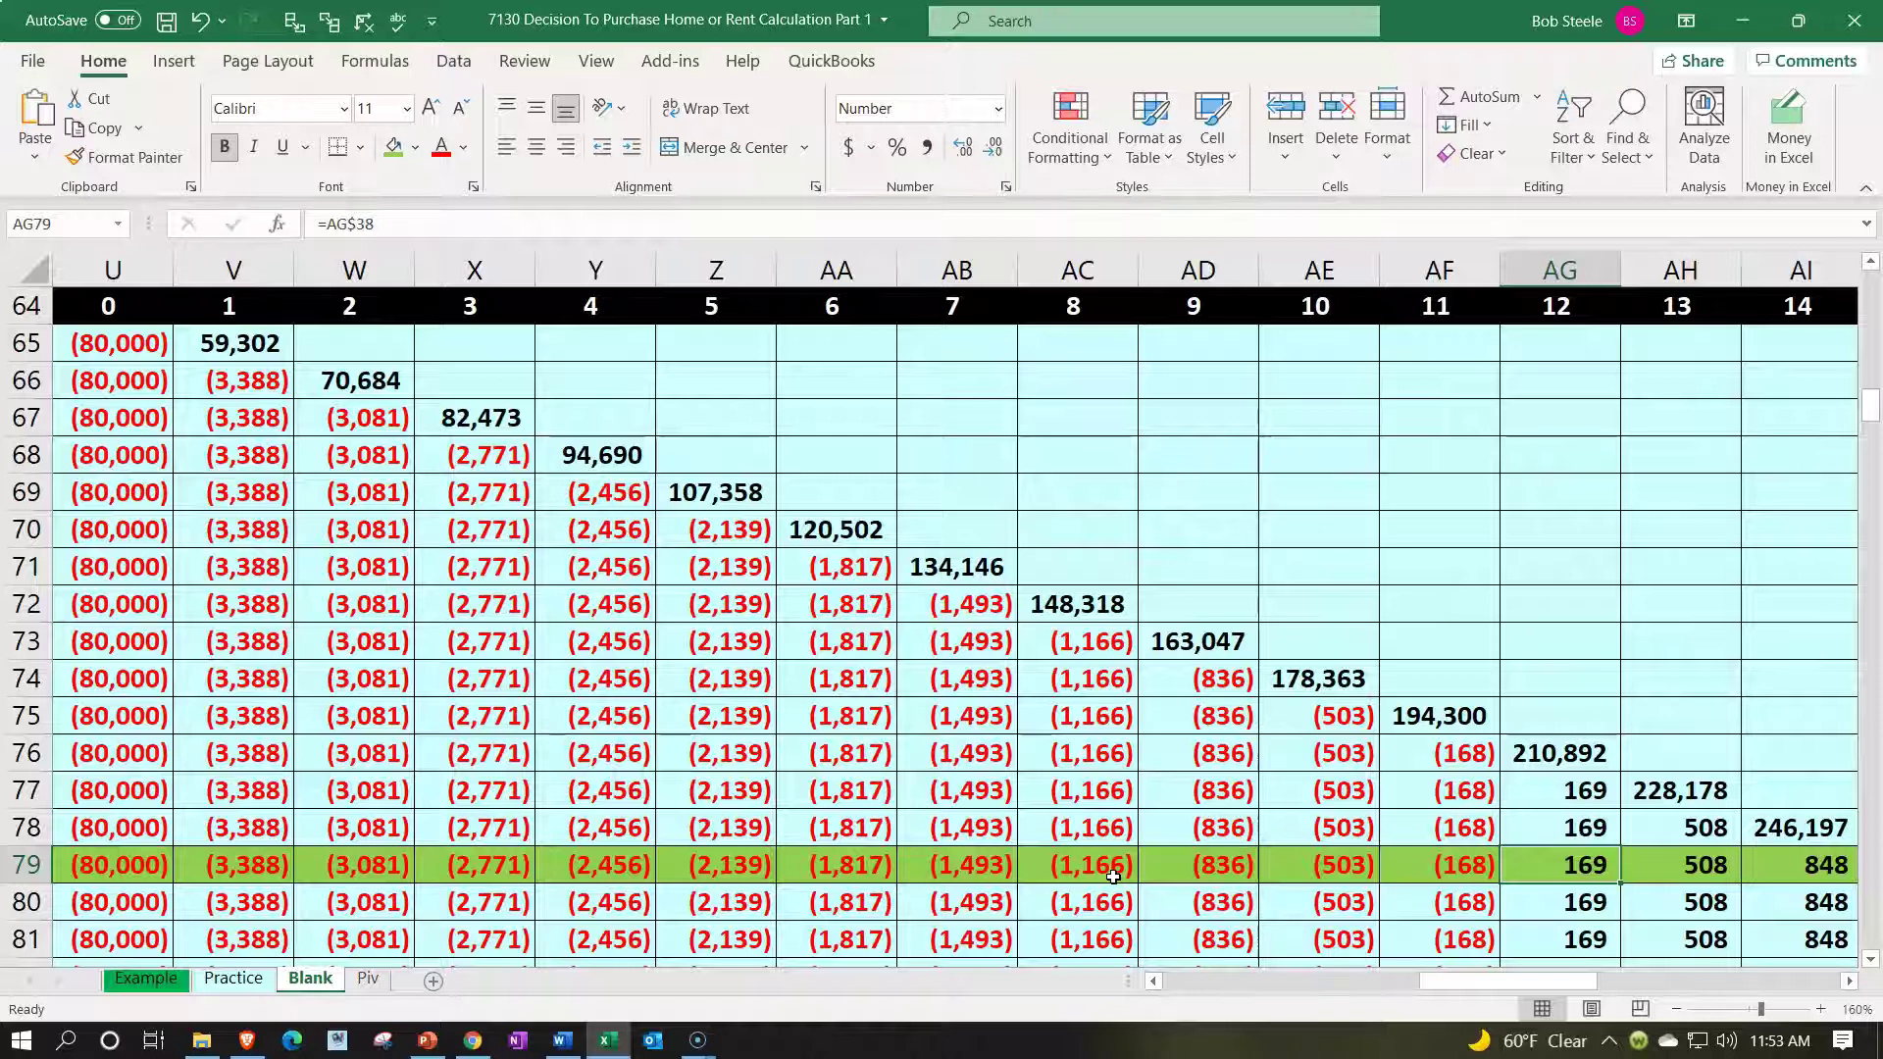
pyautogui.press('Right')
pyautogui.press('Right')
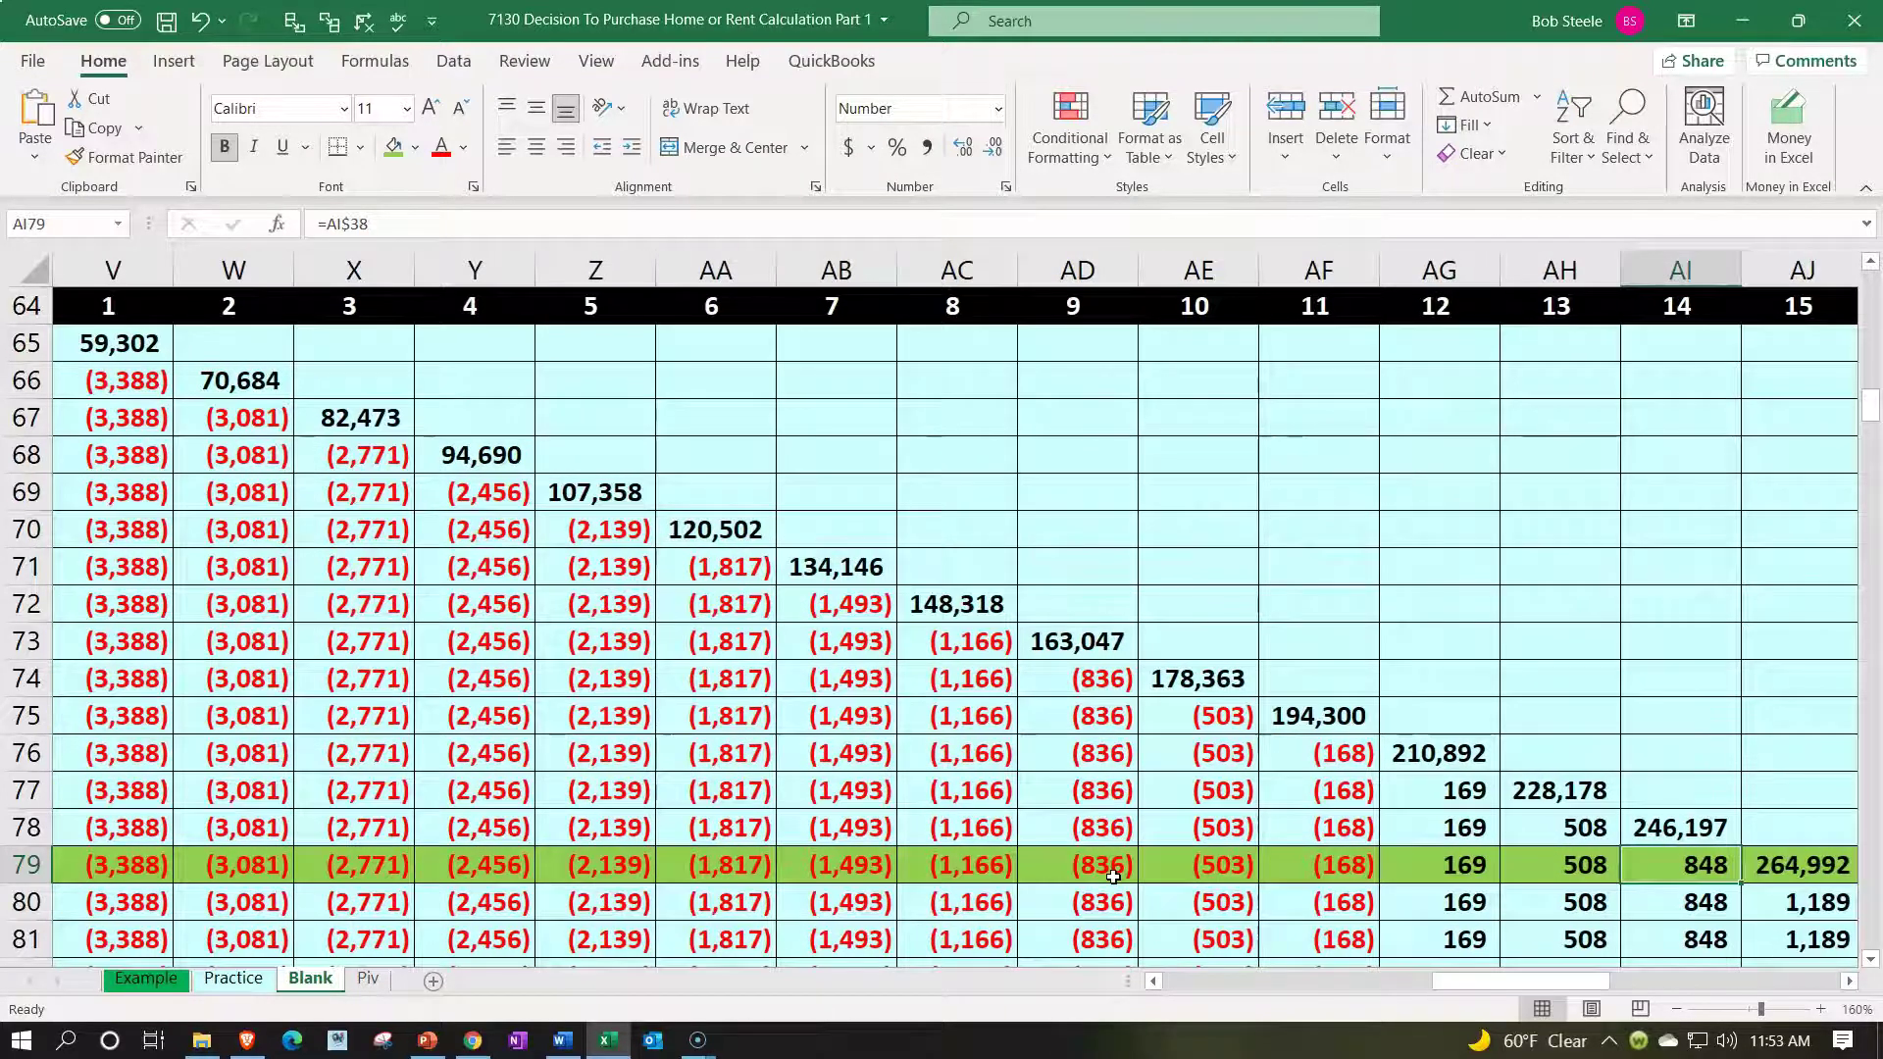
pyautogui.press('Right')
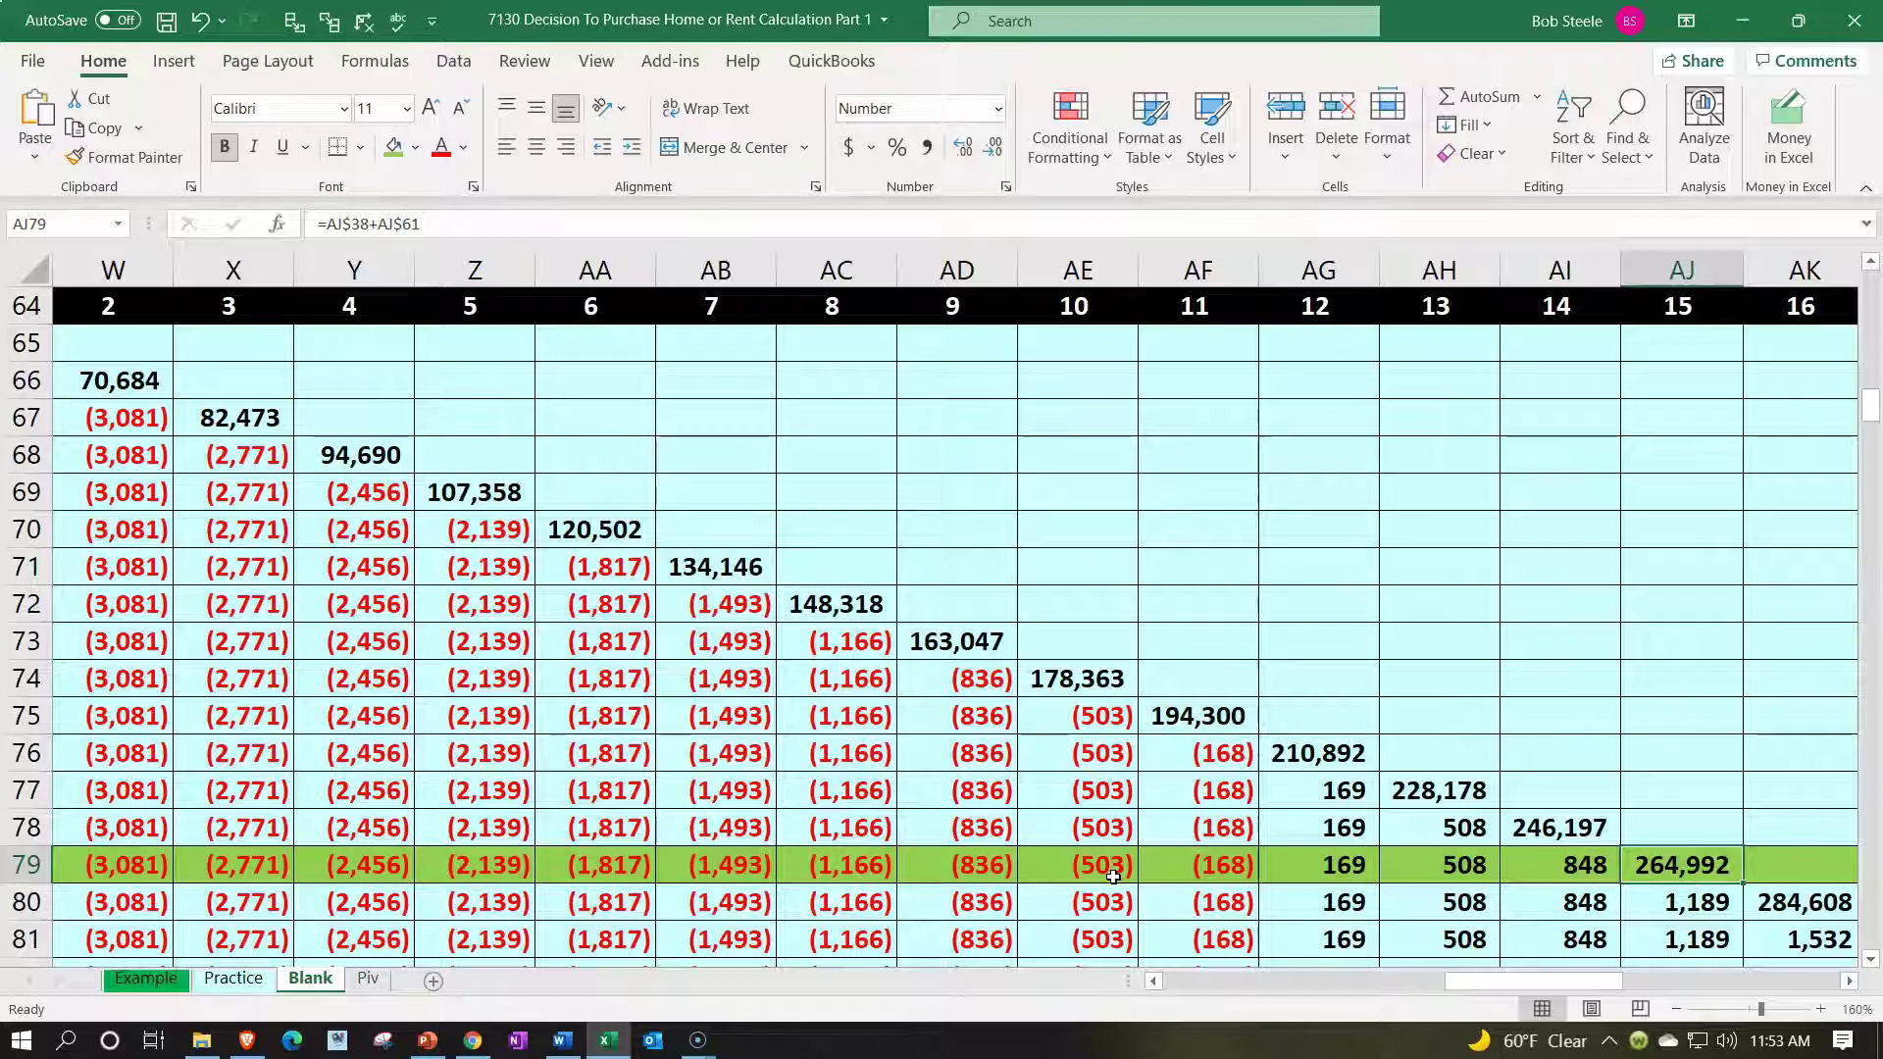
# - Review the year 15 row's cash flow formulas from the year 15 sale amount back to year 3
pyautogui.press('Left')
pyautogui.press('Left')
pyautogui.press('Left')
pyautogui.press('Left')
pyautogui.press('Left')
pyautogui.press('Left')
pyautogui.press('Left')
pyautogui.press('Left')
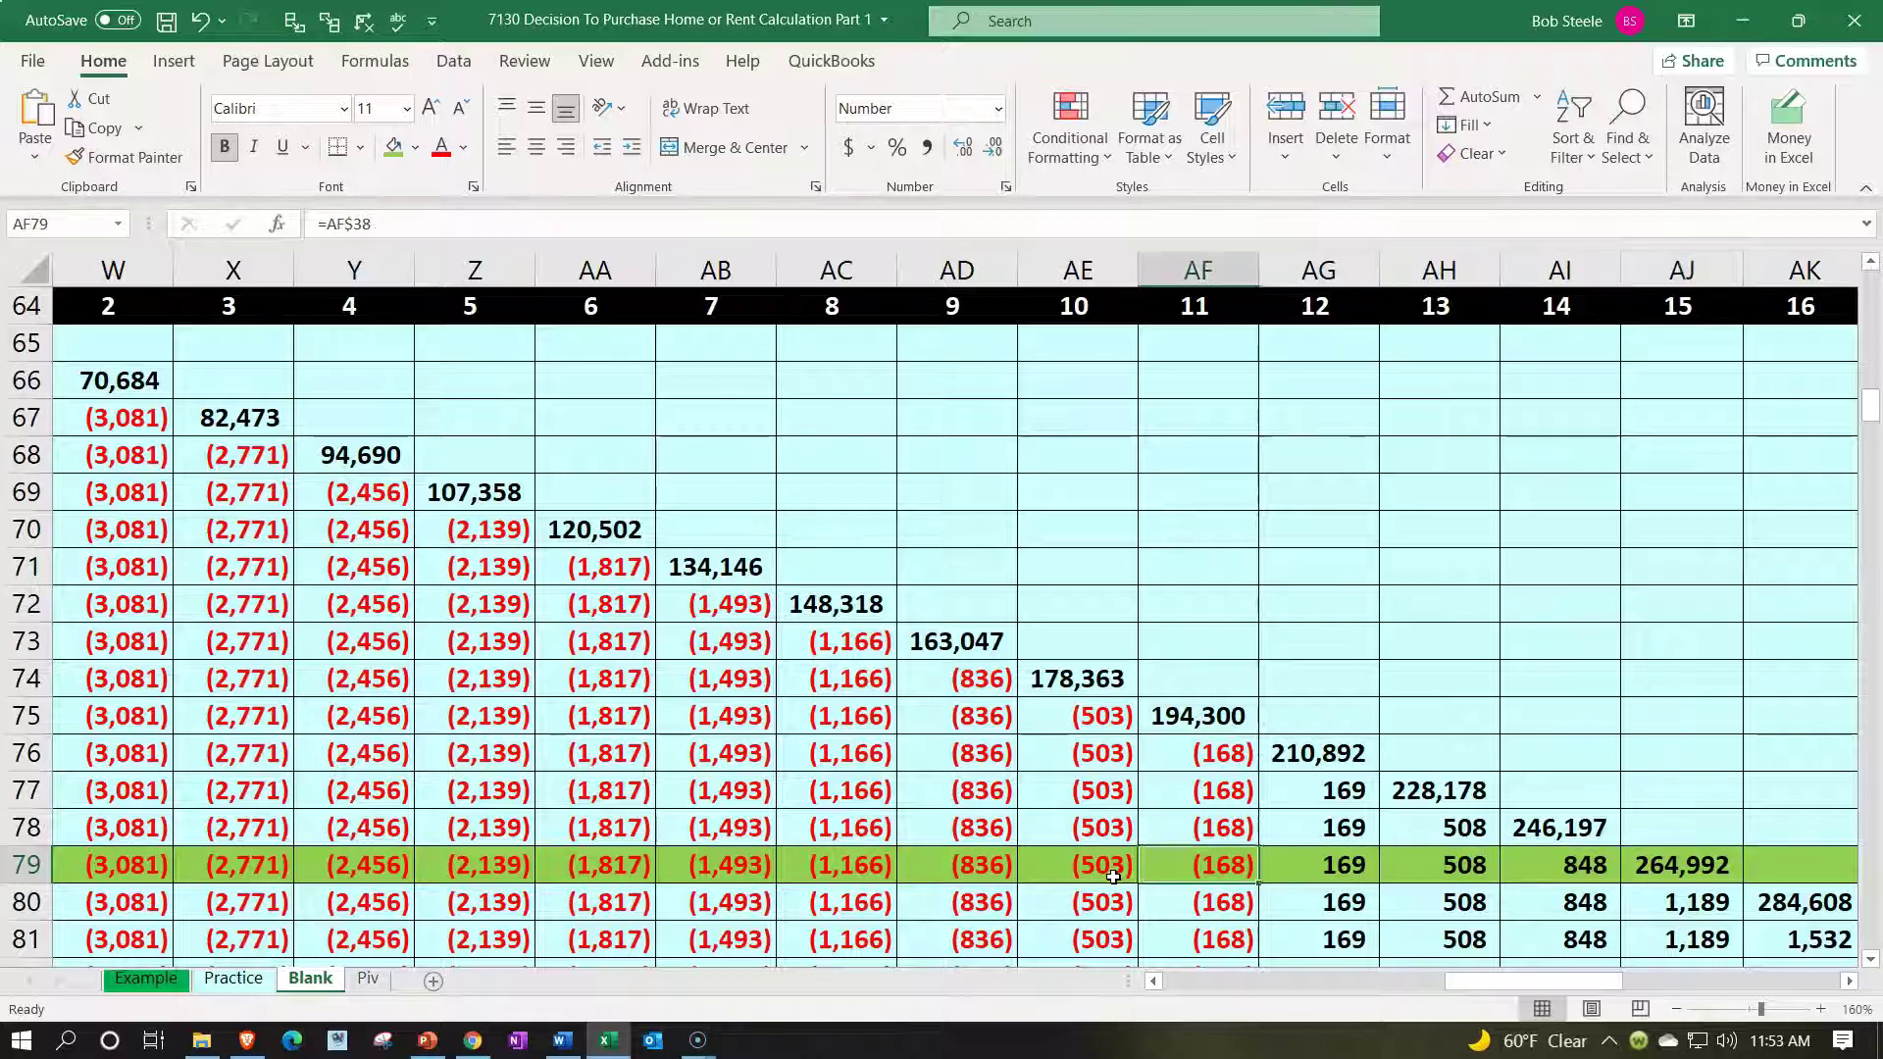
pyautogui.press('Left')
pyautogui.press('Left')
pyautogui.press('Left')
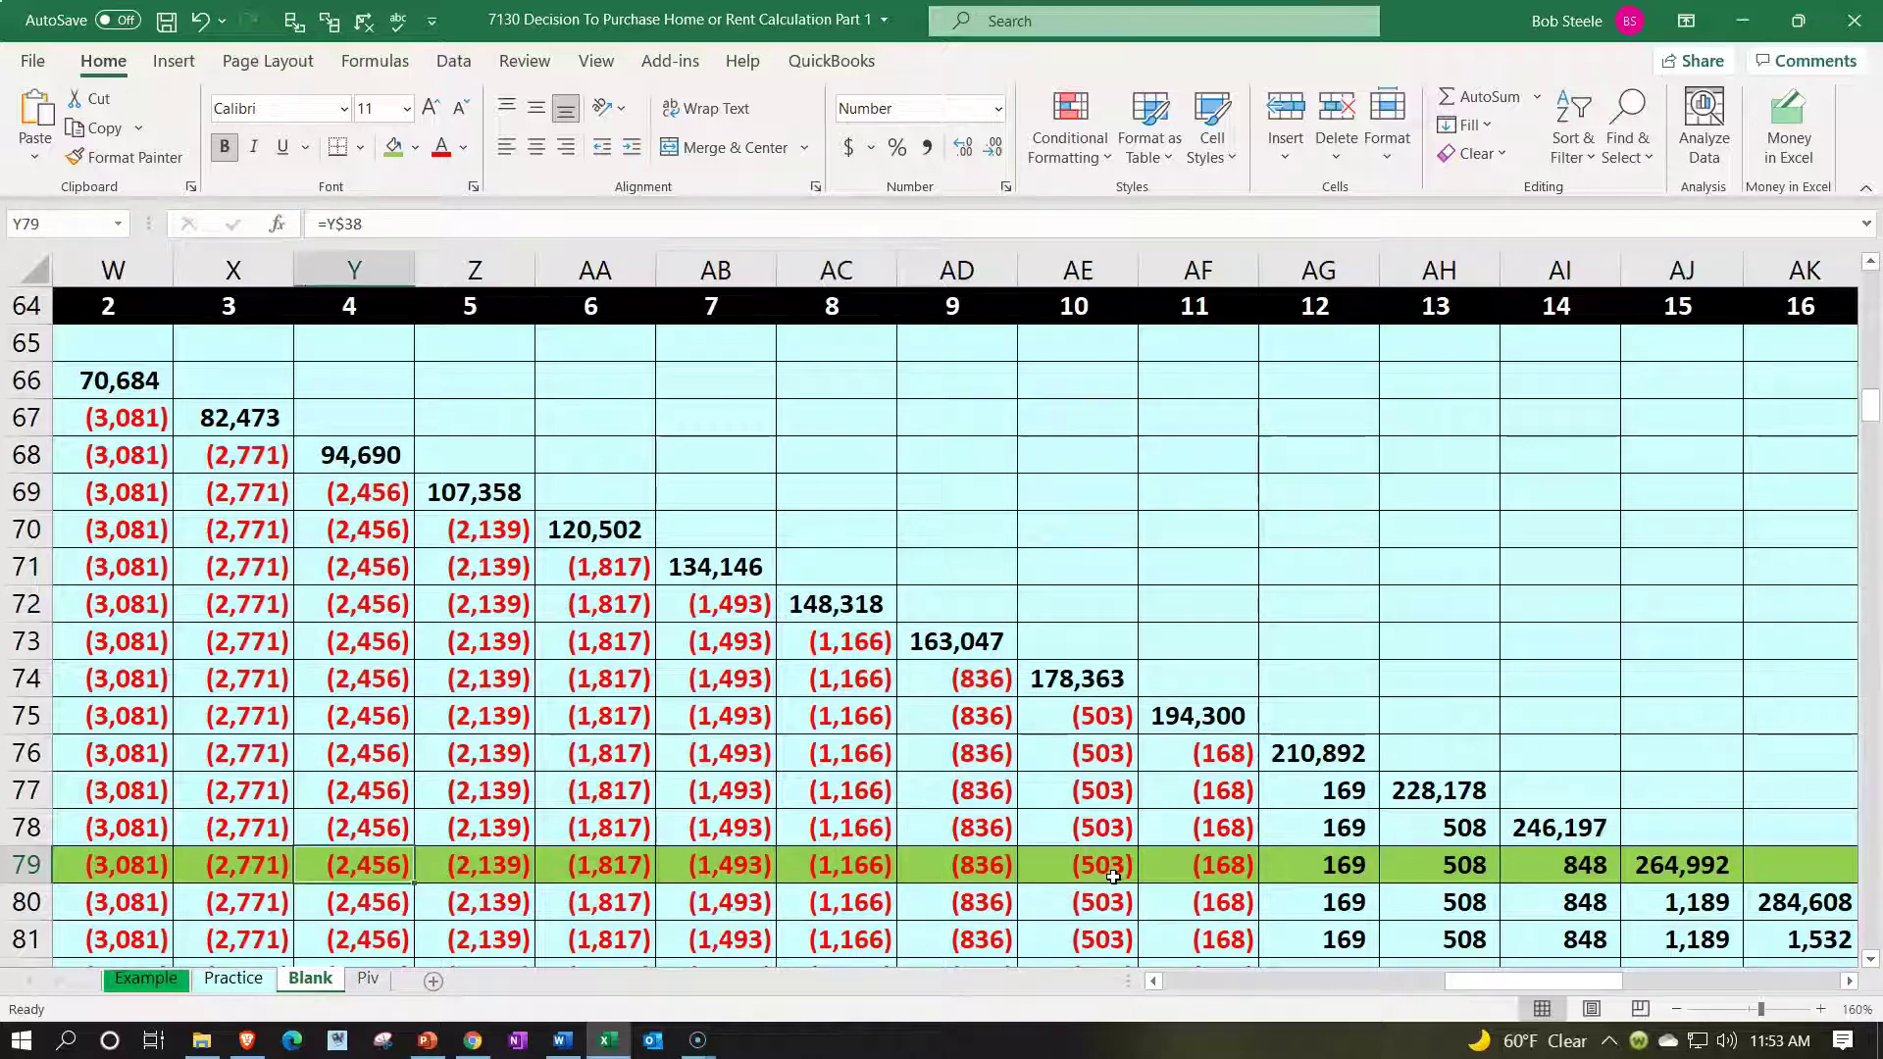
pyautogui.press('Left')
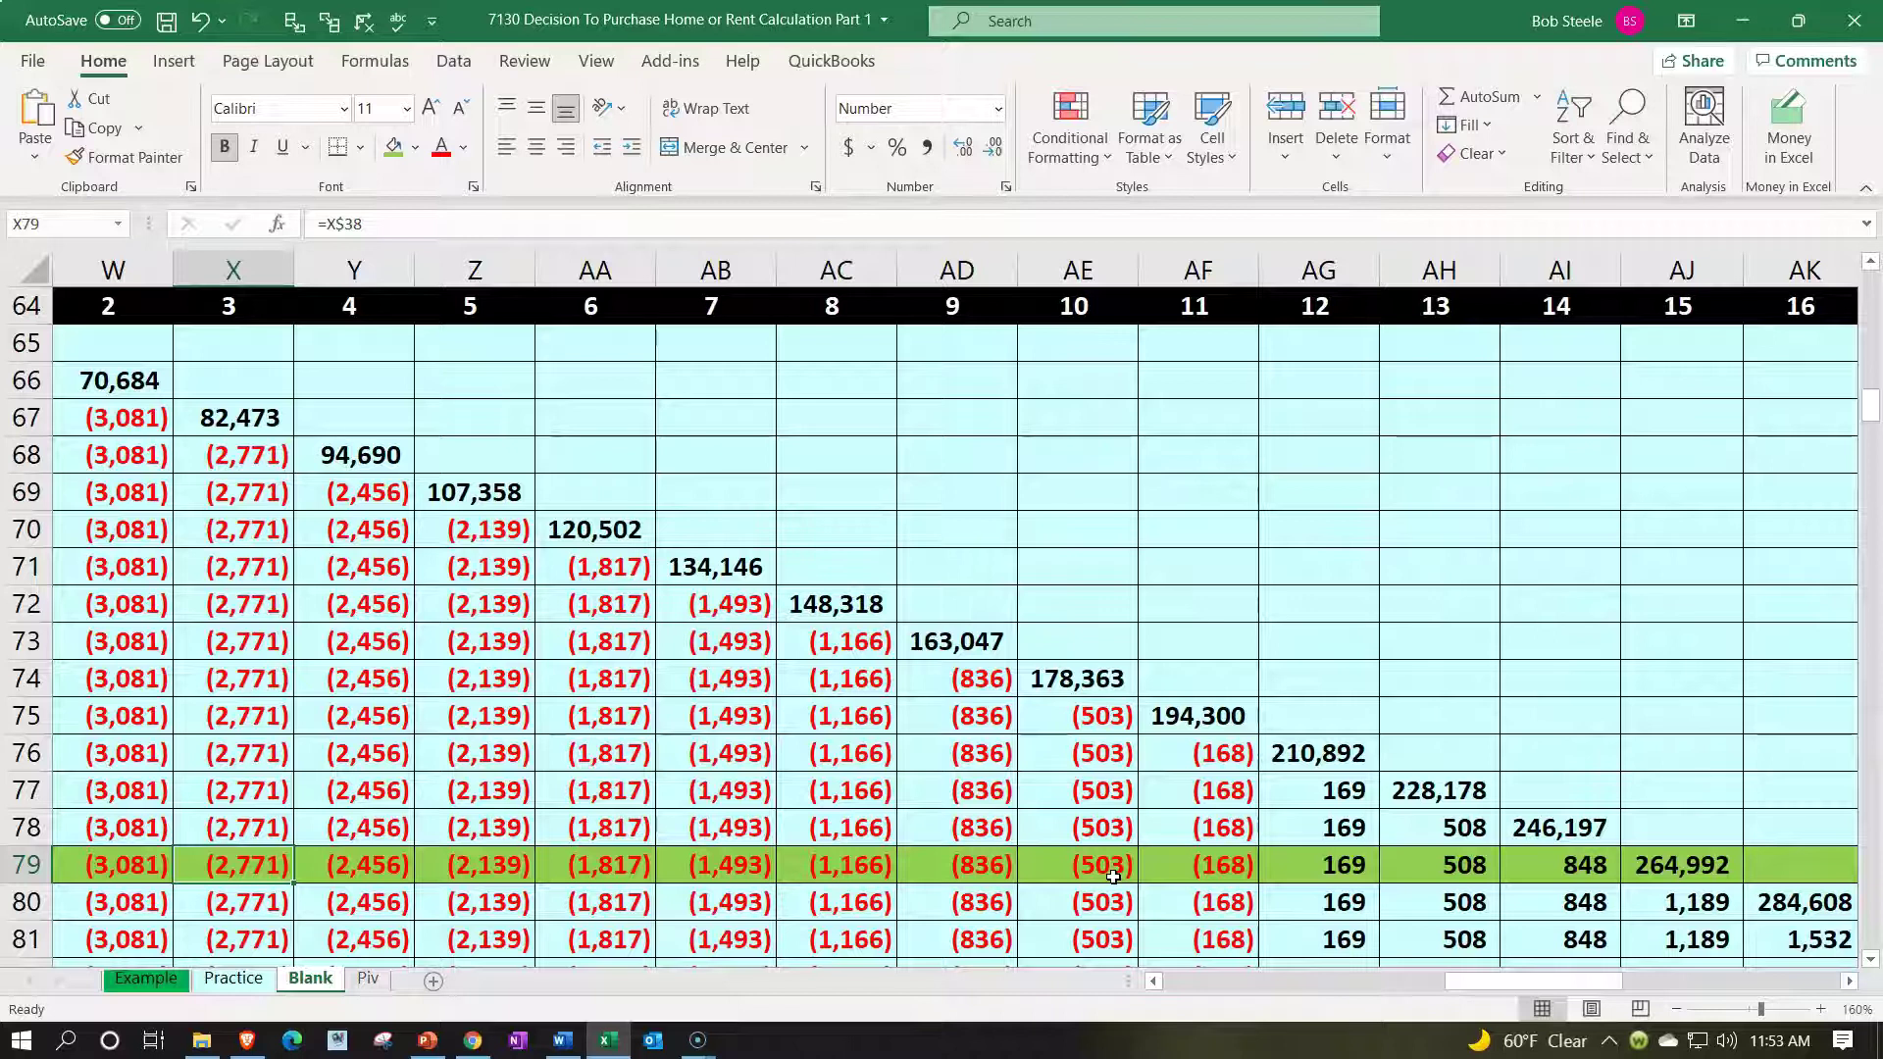
# - Follow the year 15 row forward from year 3 to the AJ79 formula combining yearly cash flow and home sale
pyautogui.press('Right')
pyautogui.press('Right')
pyautogui.press('Right')
pyautogui.press('Right')
pyautogui.press('Right')
pyautogui.press('Right')
pyautogui.press('Right')
pyautogui.press('Right')
pyautogui.press('Right')
pyautogui.press('Right')
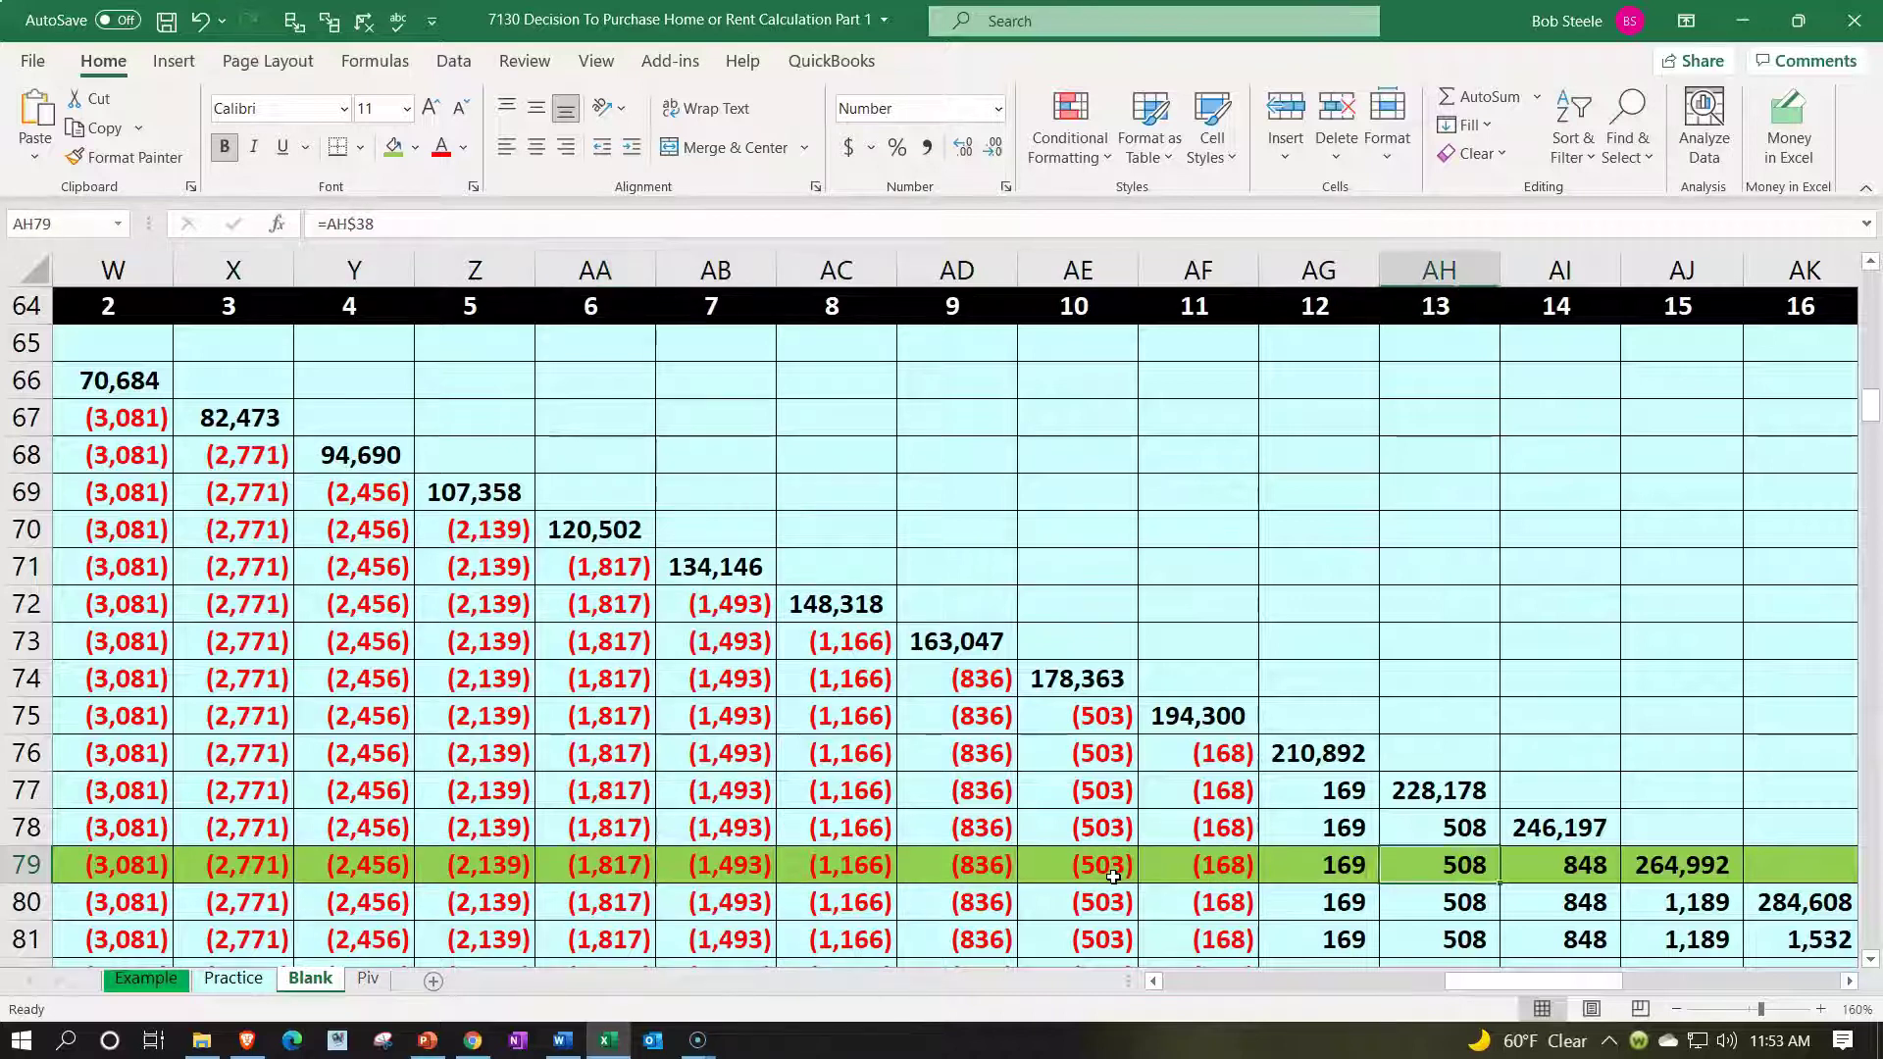
pyautogui.press('Right')
pyautogui.press('Right')
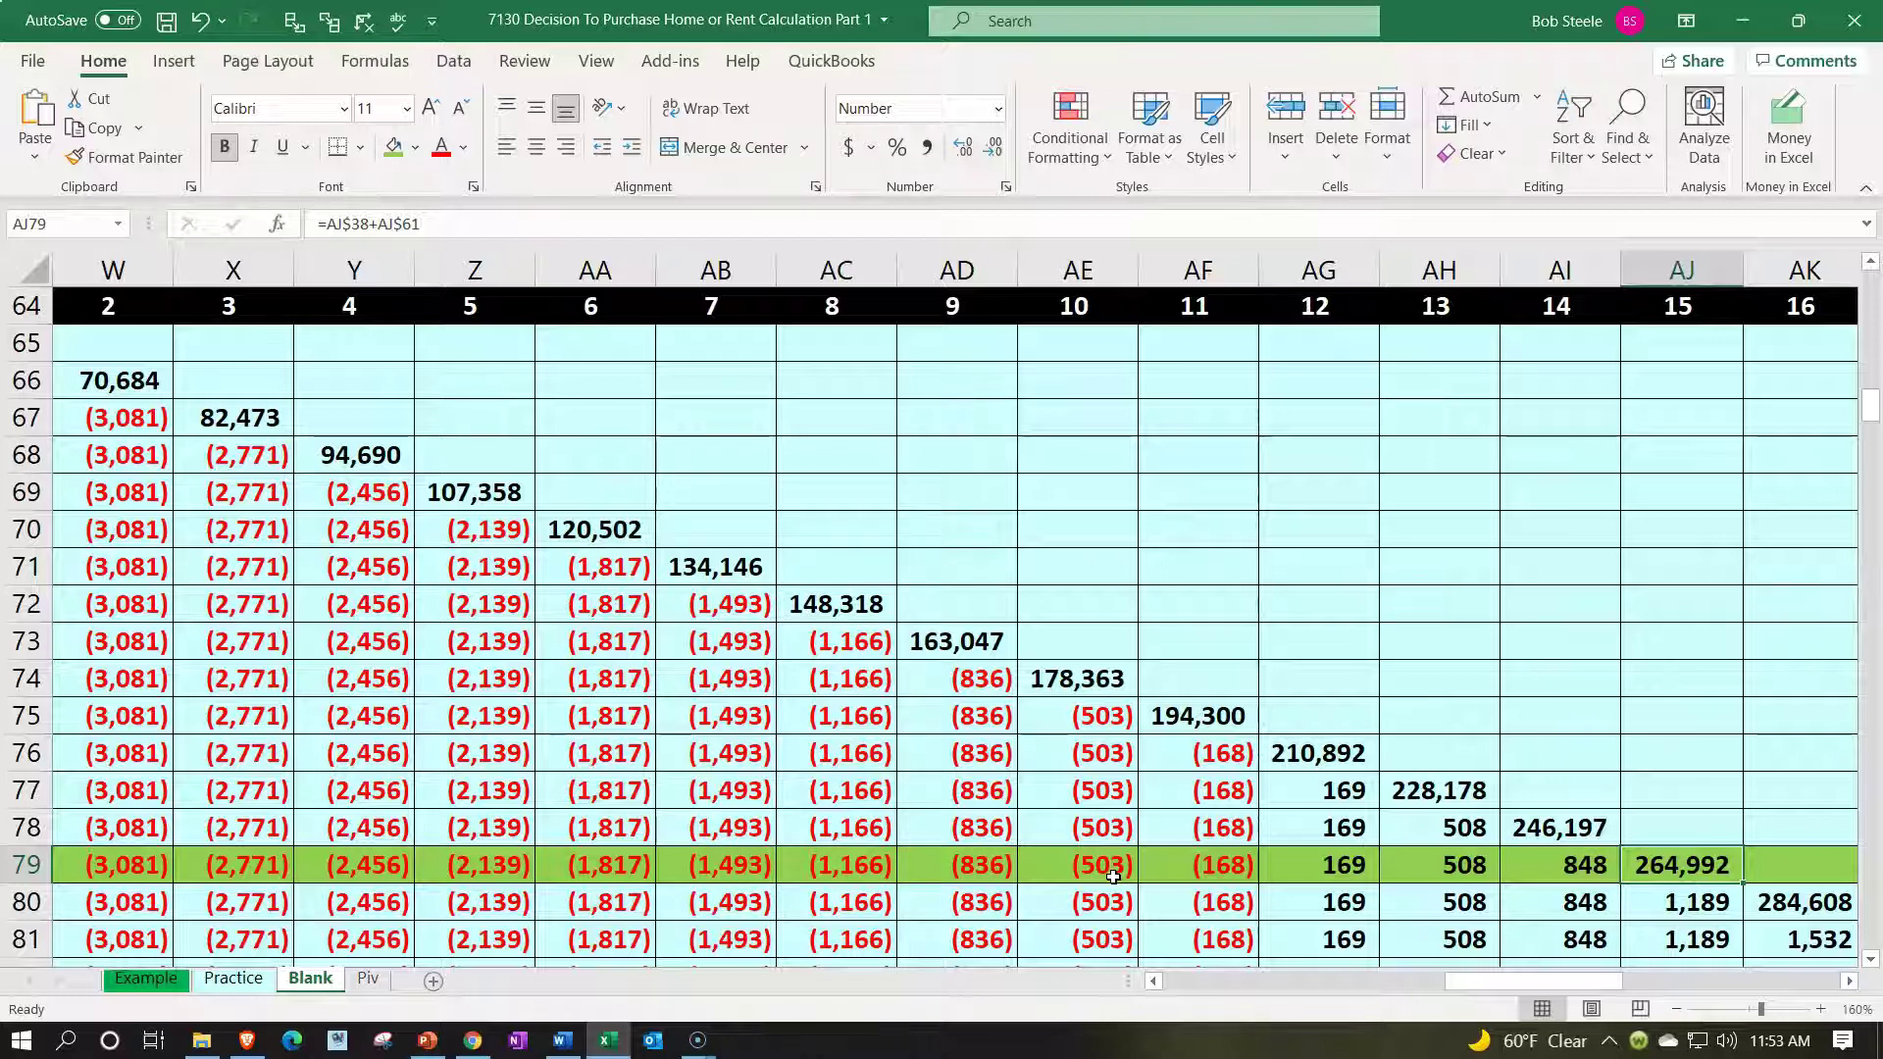
# - Examine the year 15 row's IRR formula in BA79 and its total formula in AZ79
pyautogui.press('Right')
pyautogui.press('Right')
pyautogui.press('Right')
pyautogui.press('Right')
pyautogui.press('Right')
pyautogui.press('Right')
pyautogui.press('Right')
pyautogui.press('Right')
pyautogui.press('Right')
pyautogui.press('Right')
pyautogui.press('Right')
pyautogui.press('Right')
pyautogui.press('Right')
pyautogui.press('Right')
pyautogui.press('Right')
pyautogui.press('Right')
pyautogui.press('Right')
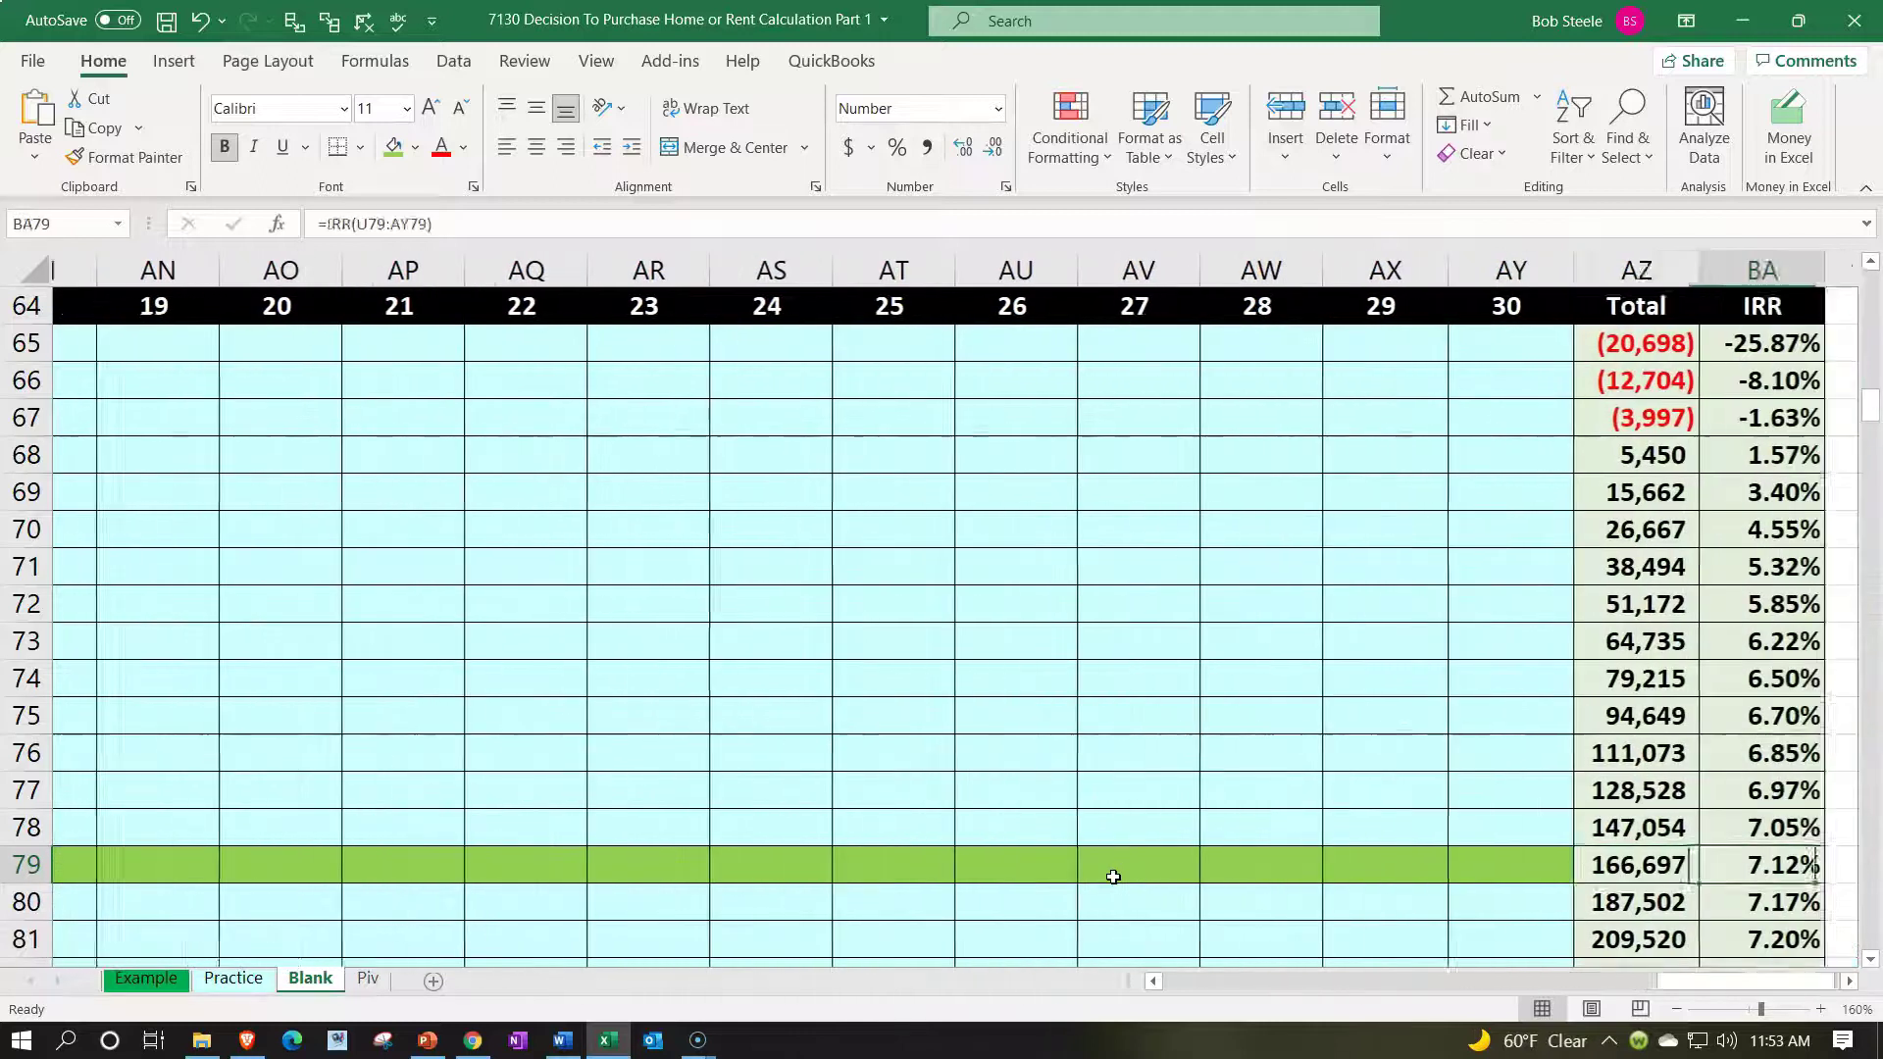
pyautogui.press('Right')
pyautogui.press('Left')
pyautogui.press('Left')
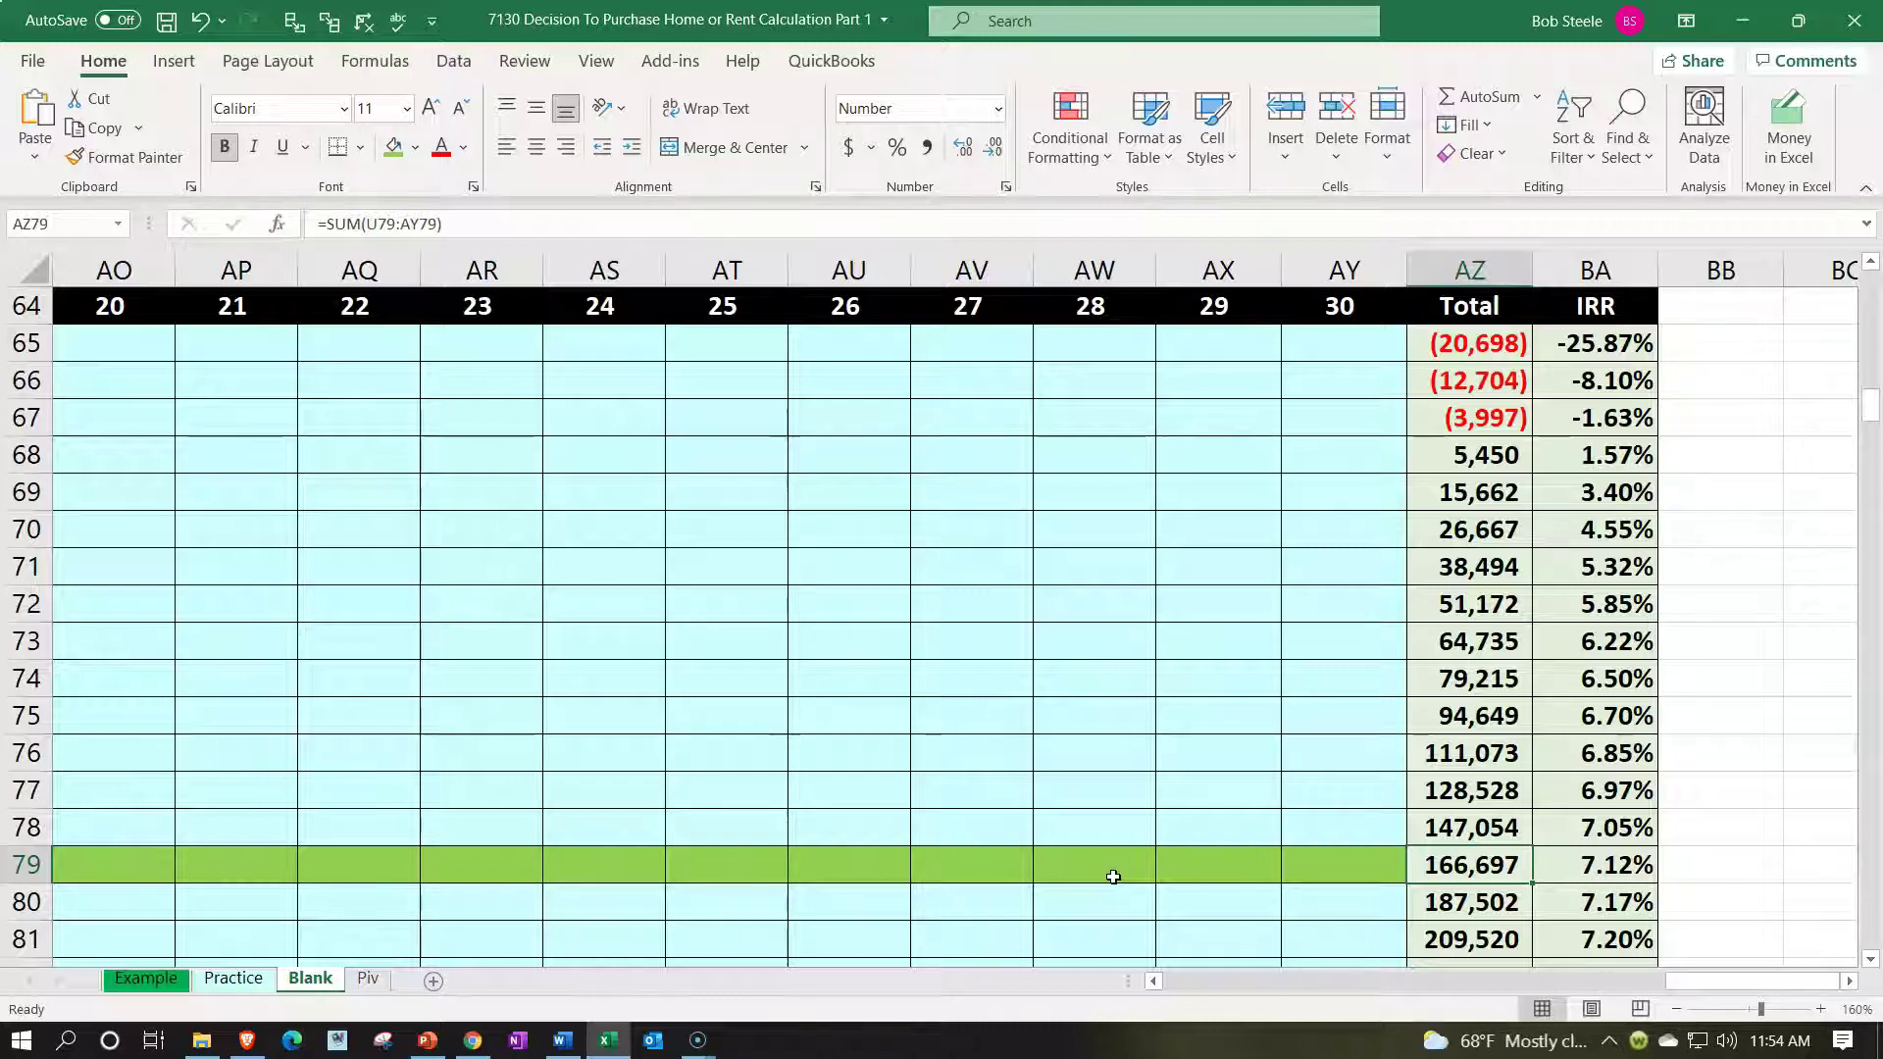
# - Go back along the year 15 row to examine the year 0 outlay formula in U79
pyautogui.press('Left')
pyautogui.press('Left')
pyautogui.press('Left')
pyautogui.press('Left')
pyautogui.press('Left')
pyautogui.press('Left')
pyautogui.press('Left')
pyautogui.press('Left')
pyautogui.press('Left')
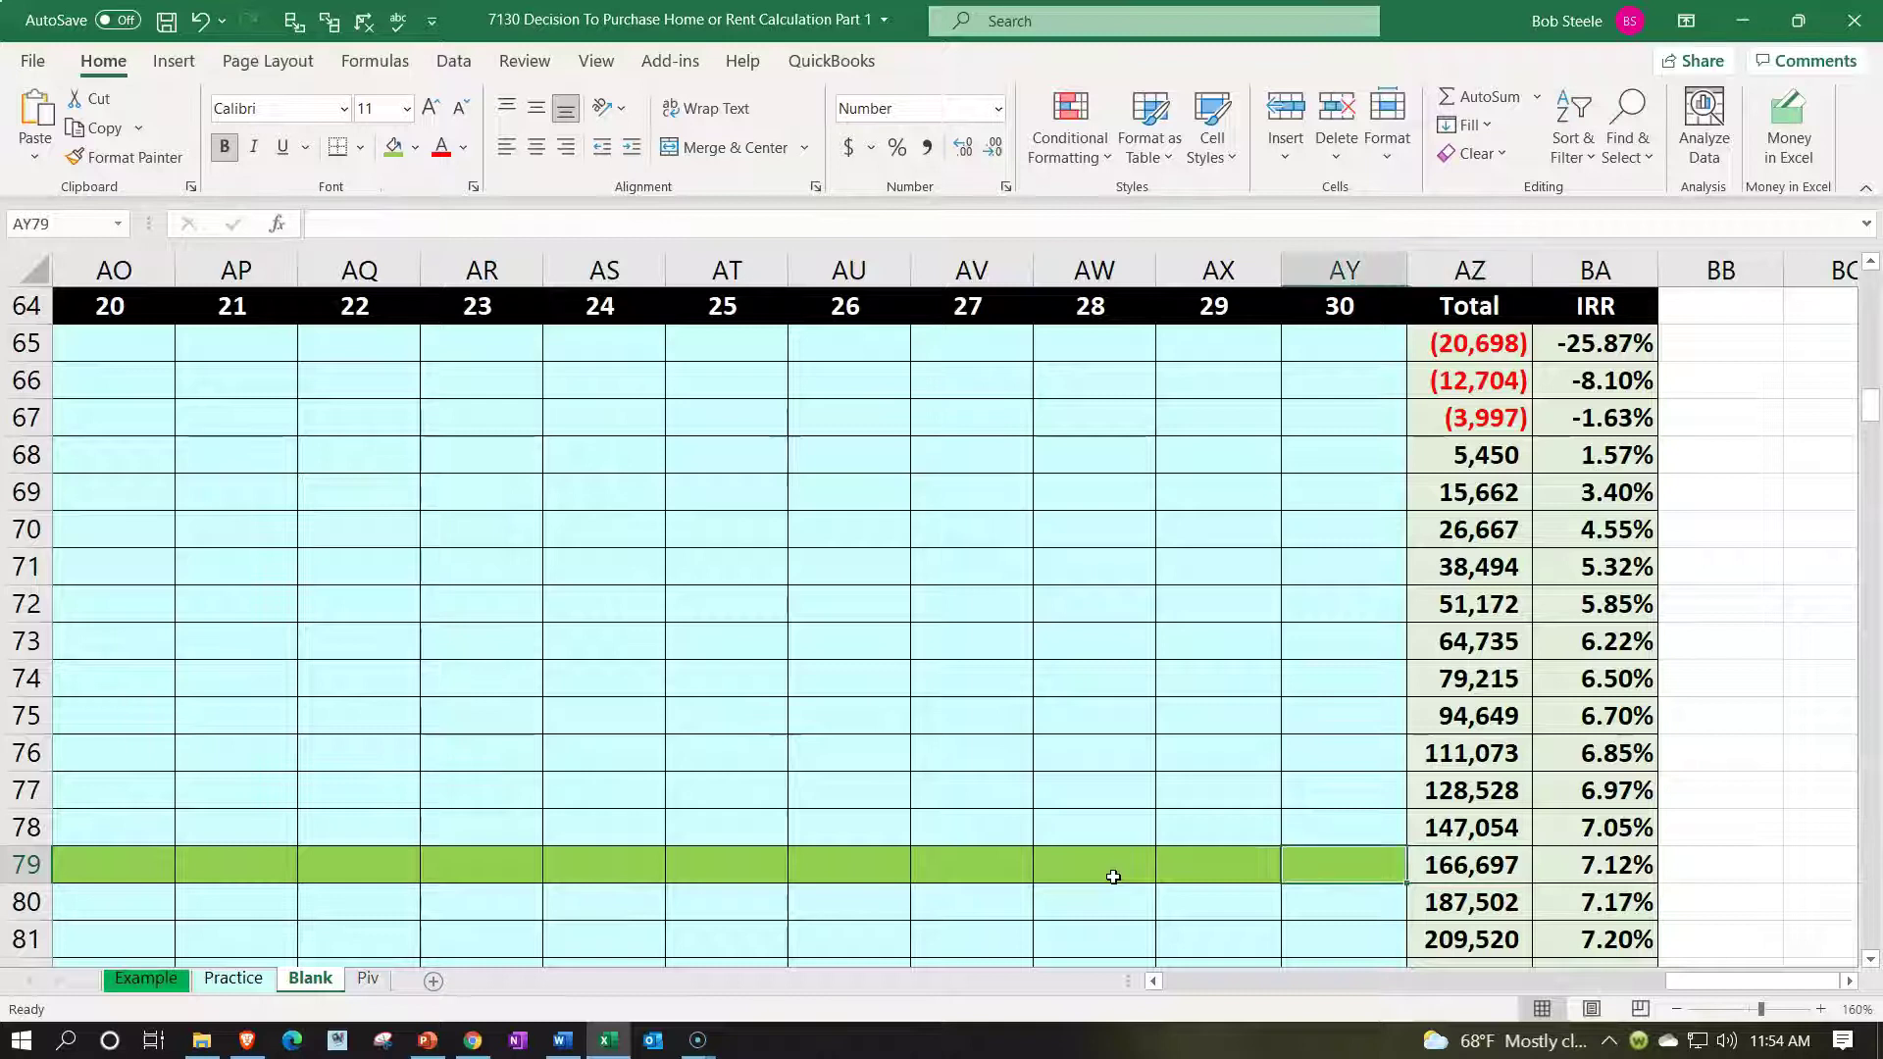
pyautogui.press('Left')
pyautogui.press('Left')
pyautogui.press('Left')
pyautogui.press('Left')
pyautogui.press('Left')
pyautogui.press('Left')
pyautogui.press('Left')
pyautogui.press('Left')
pyautogui.press('Left')
pyautogui.press('Left')
pyautogui.press('Left')
pyautogui.press('Left')
pyautogui.press('Left')
pyautogui.press('Left')
pyautogui.press('Left')
pyautogui.press('Left')
pyautogui.press('Left')
pyautogui.press('Left')
pyautogui.press('Left')
pyautogui.press('Left')
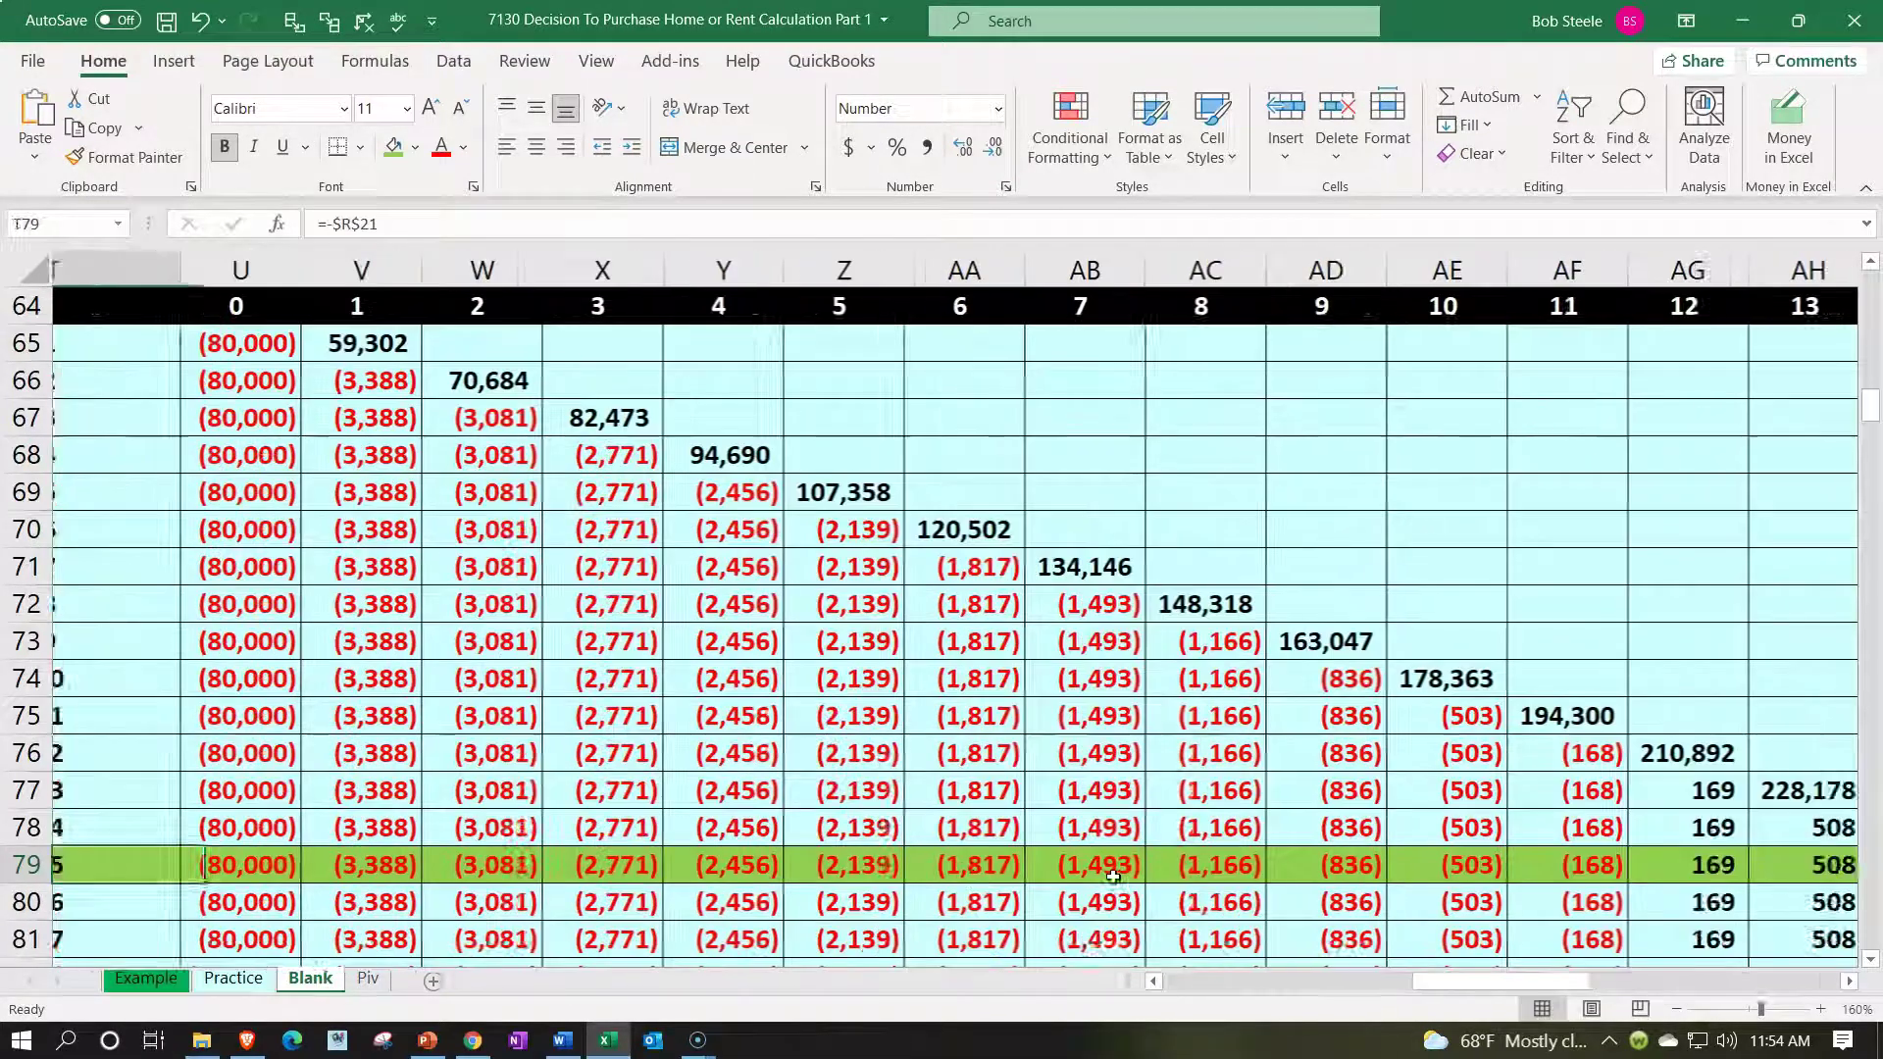
pyautogui.press('Right')
pyautogui.press('Right')
pyautogui.press('Right')
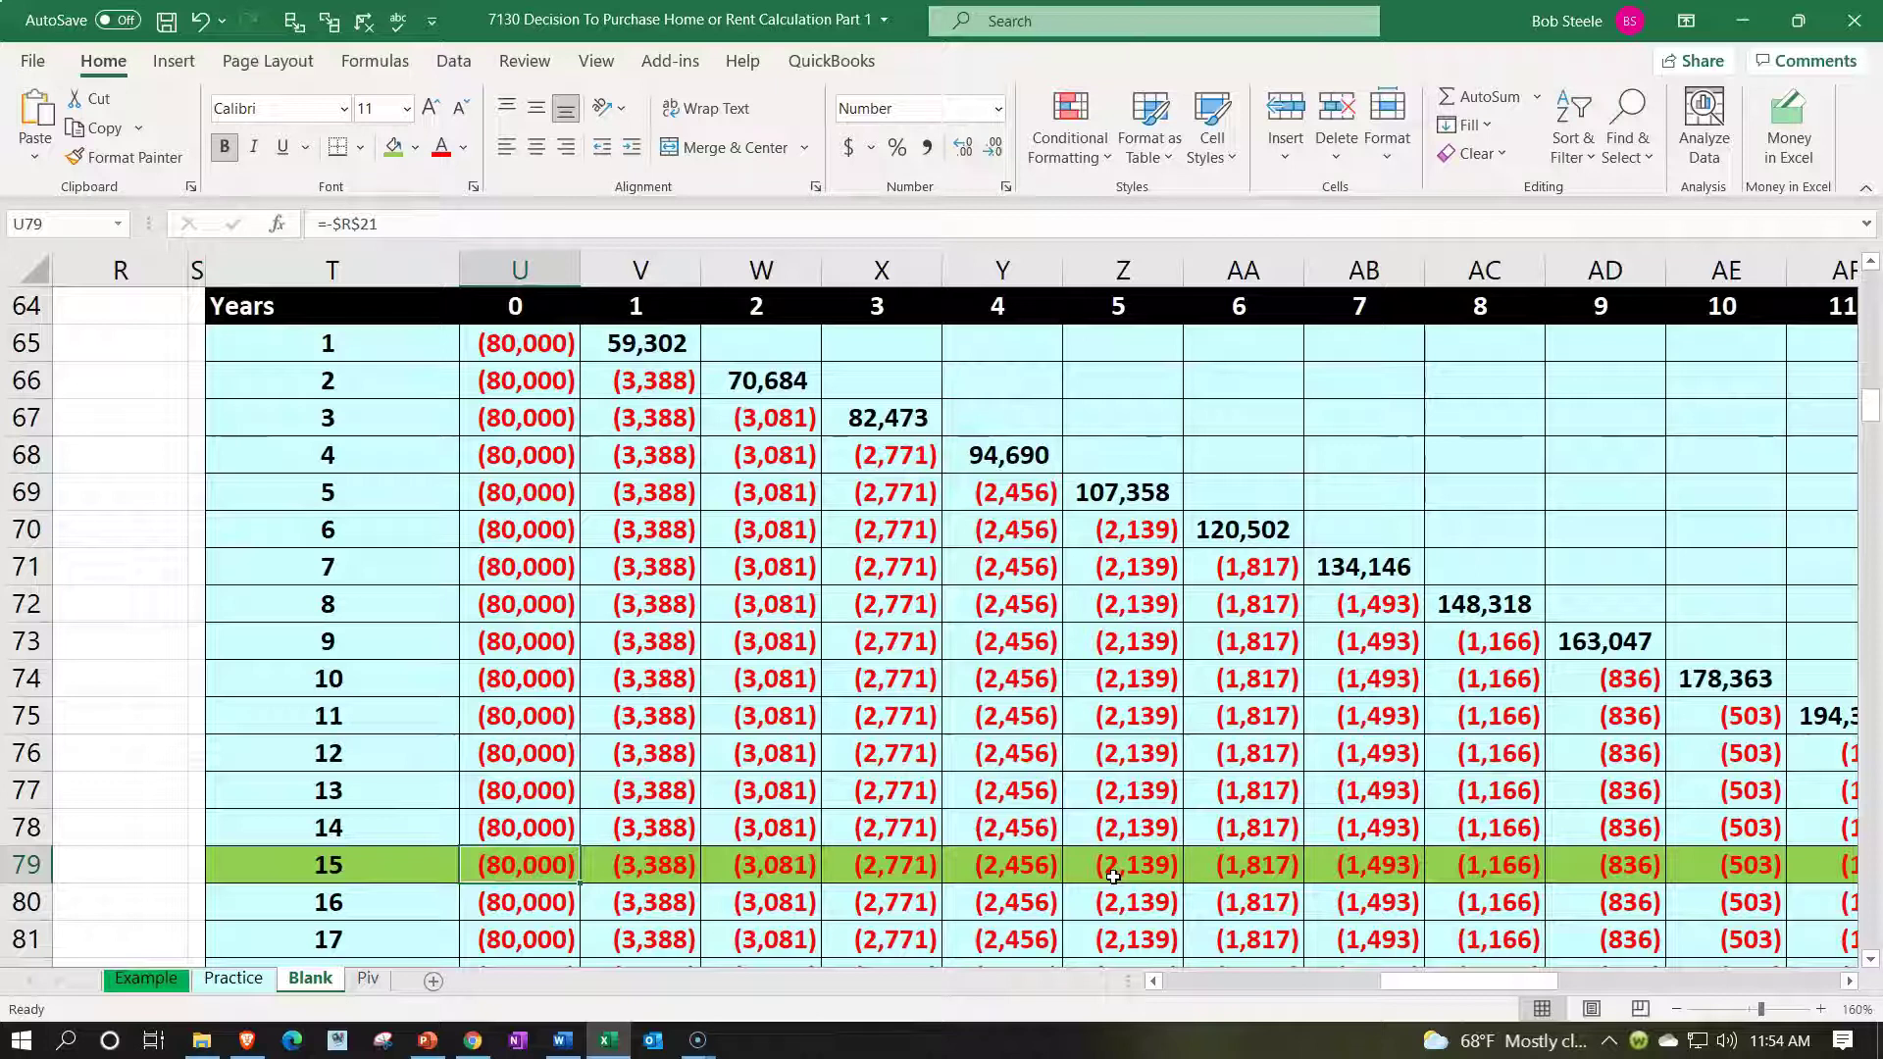
# - Trace the year 15 row from the year 0 outlay through all yearly cash flows to its IRR in BA79
pyautogui.press('Right')
pyautogui.press('Right')
pyautogui.press('Right')
pyautogui.press('Right')
pyautogui.press('Right')
pyautogui.press('Right')
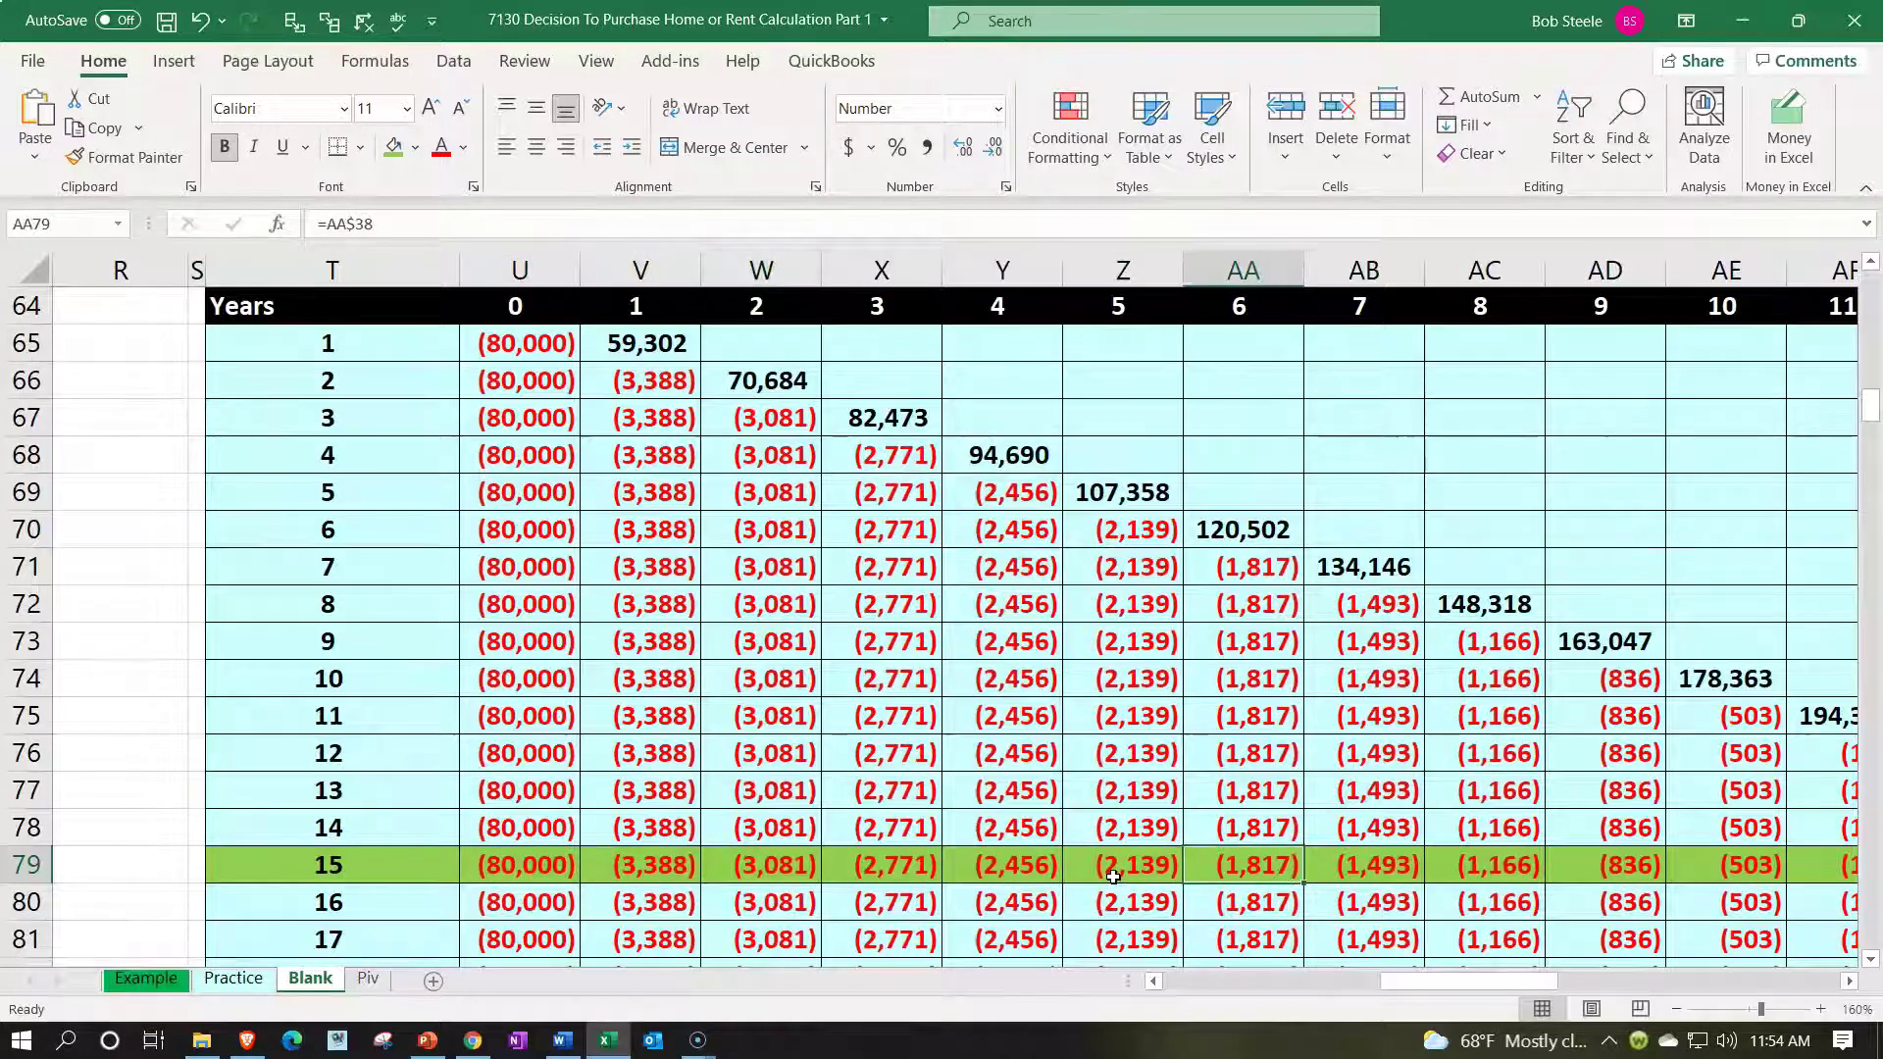
pyautogui.press('Right')
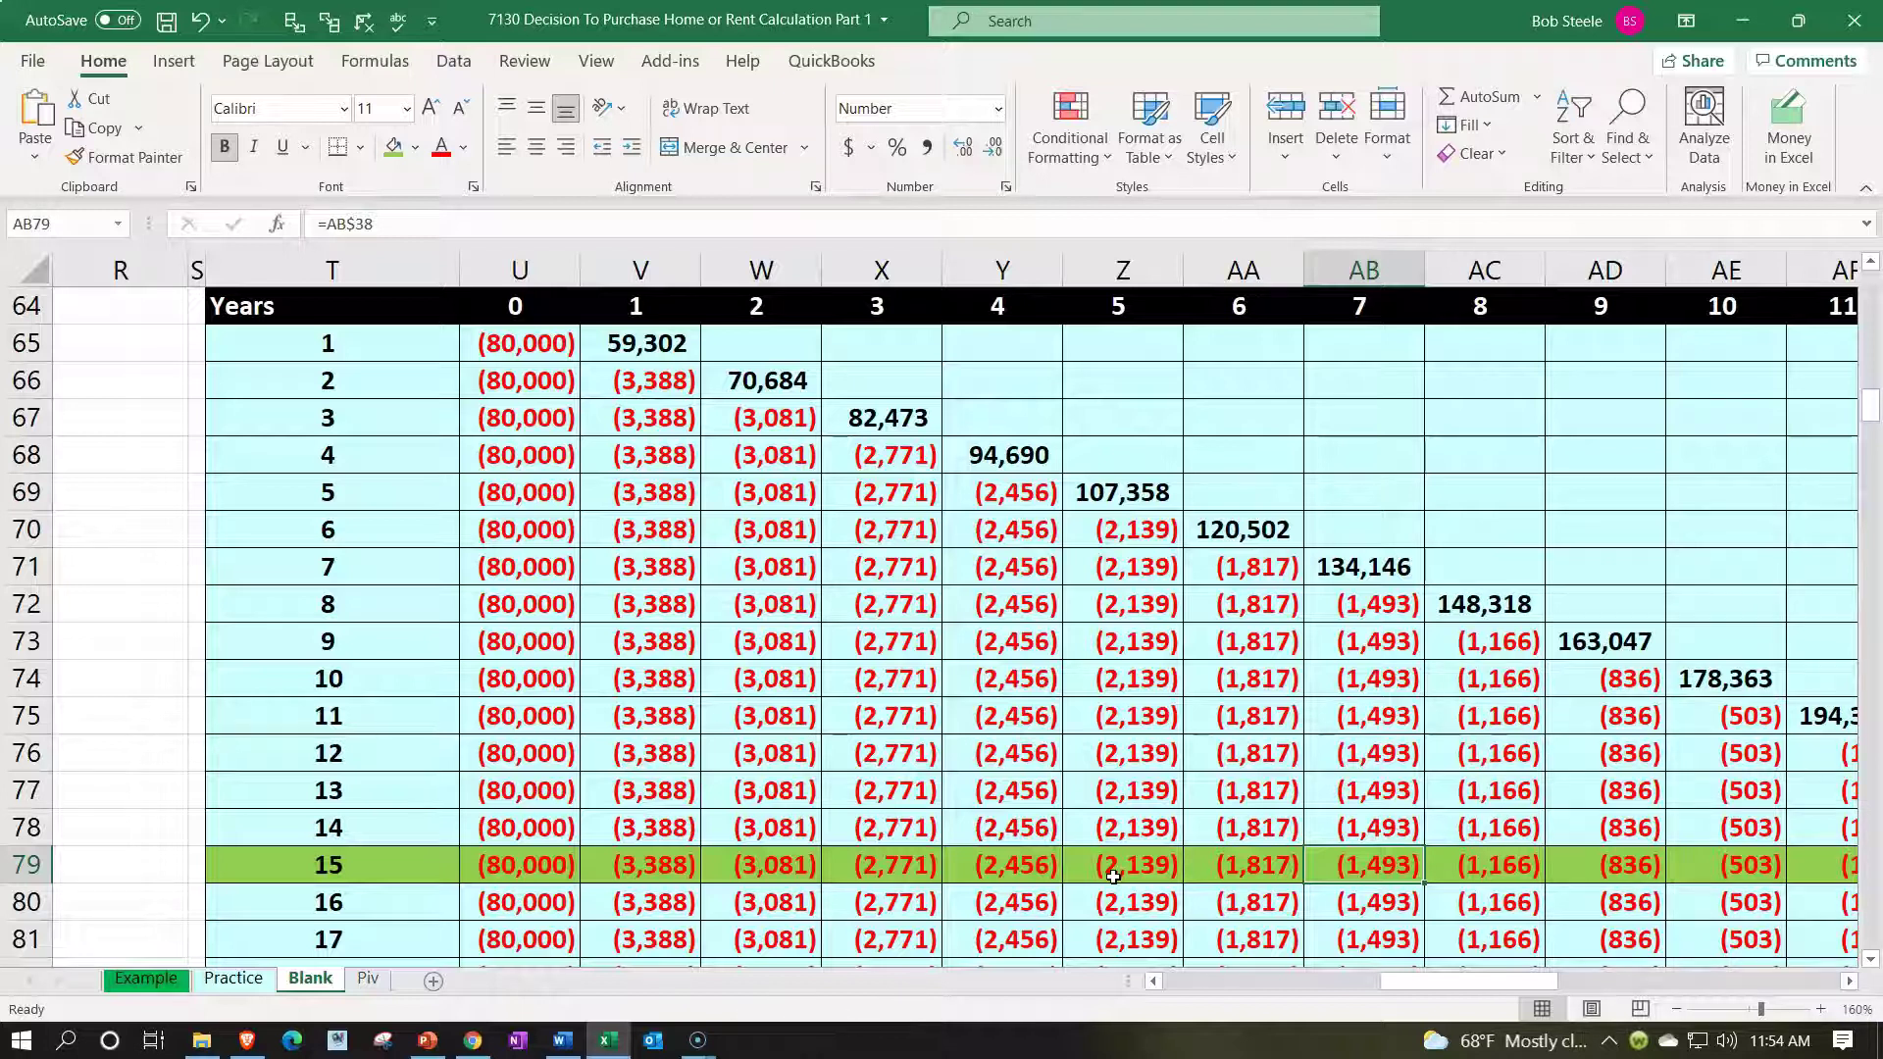
pyautogui.press('Right')
pyautogui.press('Right')
pyautogui.press('Right')
pyautogui.press('Right')
pyautogui.press('Right')
pyautogui.press('Right')
pyautogui.press('Right')
pyautogui.press('Right')
pyautogui.press('Right')
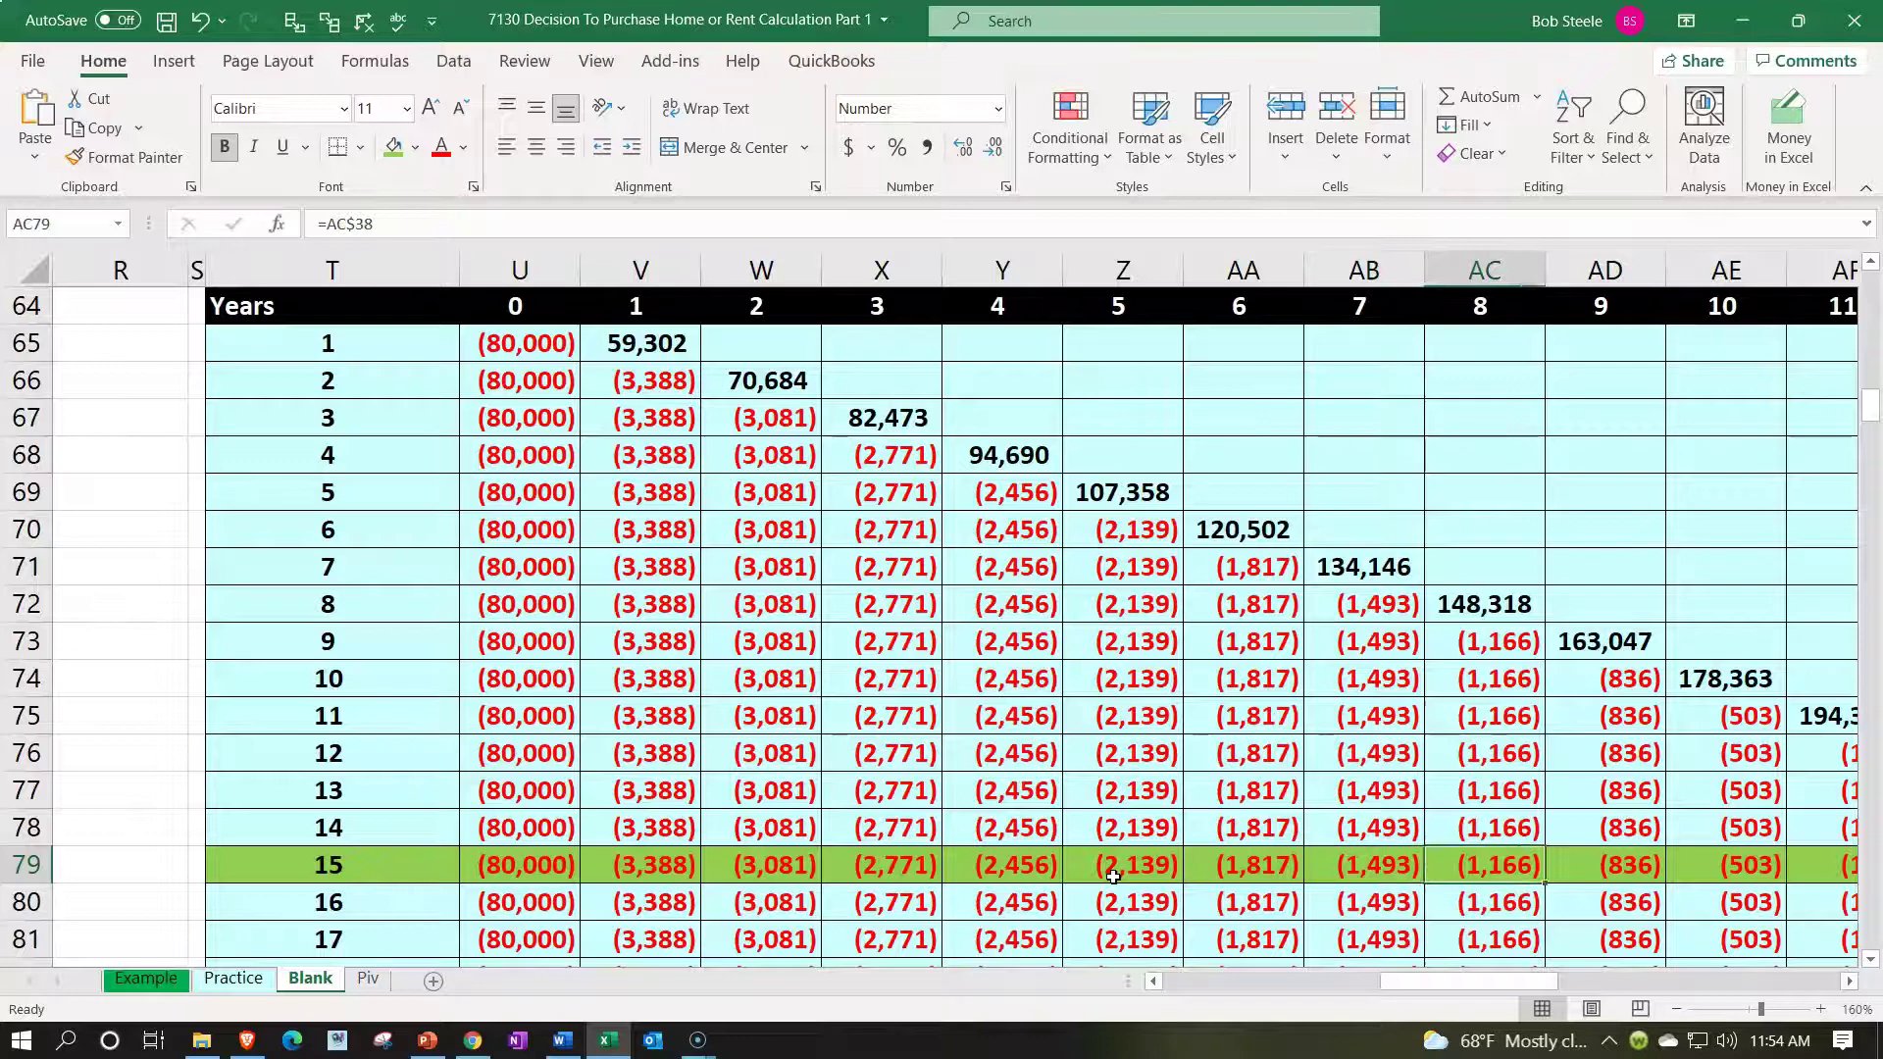
pyautogui.press('Right')
pyautogui.press('Right')
pyautogui.press('Right')
pyautogui.press('Right')
pyautogui.press('Right')
pyautogui.press('Right')
pyautogui.press('Right')
pyautogui.press('Right')
pyautogui.press('Right')
pyautogui.press('Right')
pyautogui.press('Right')
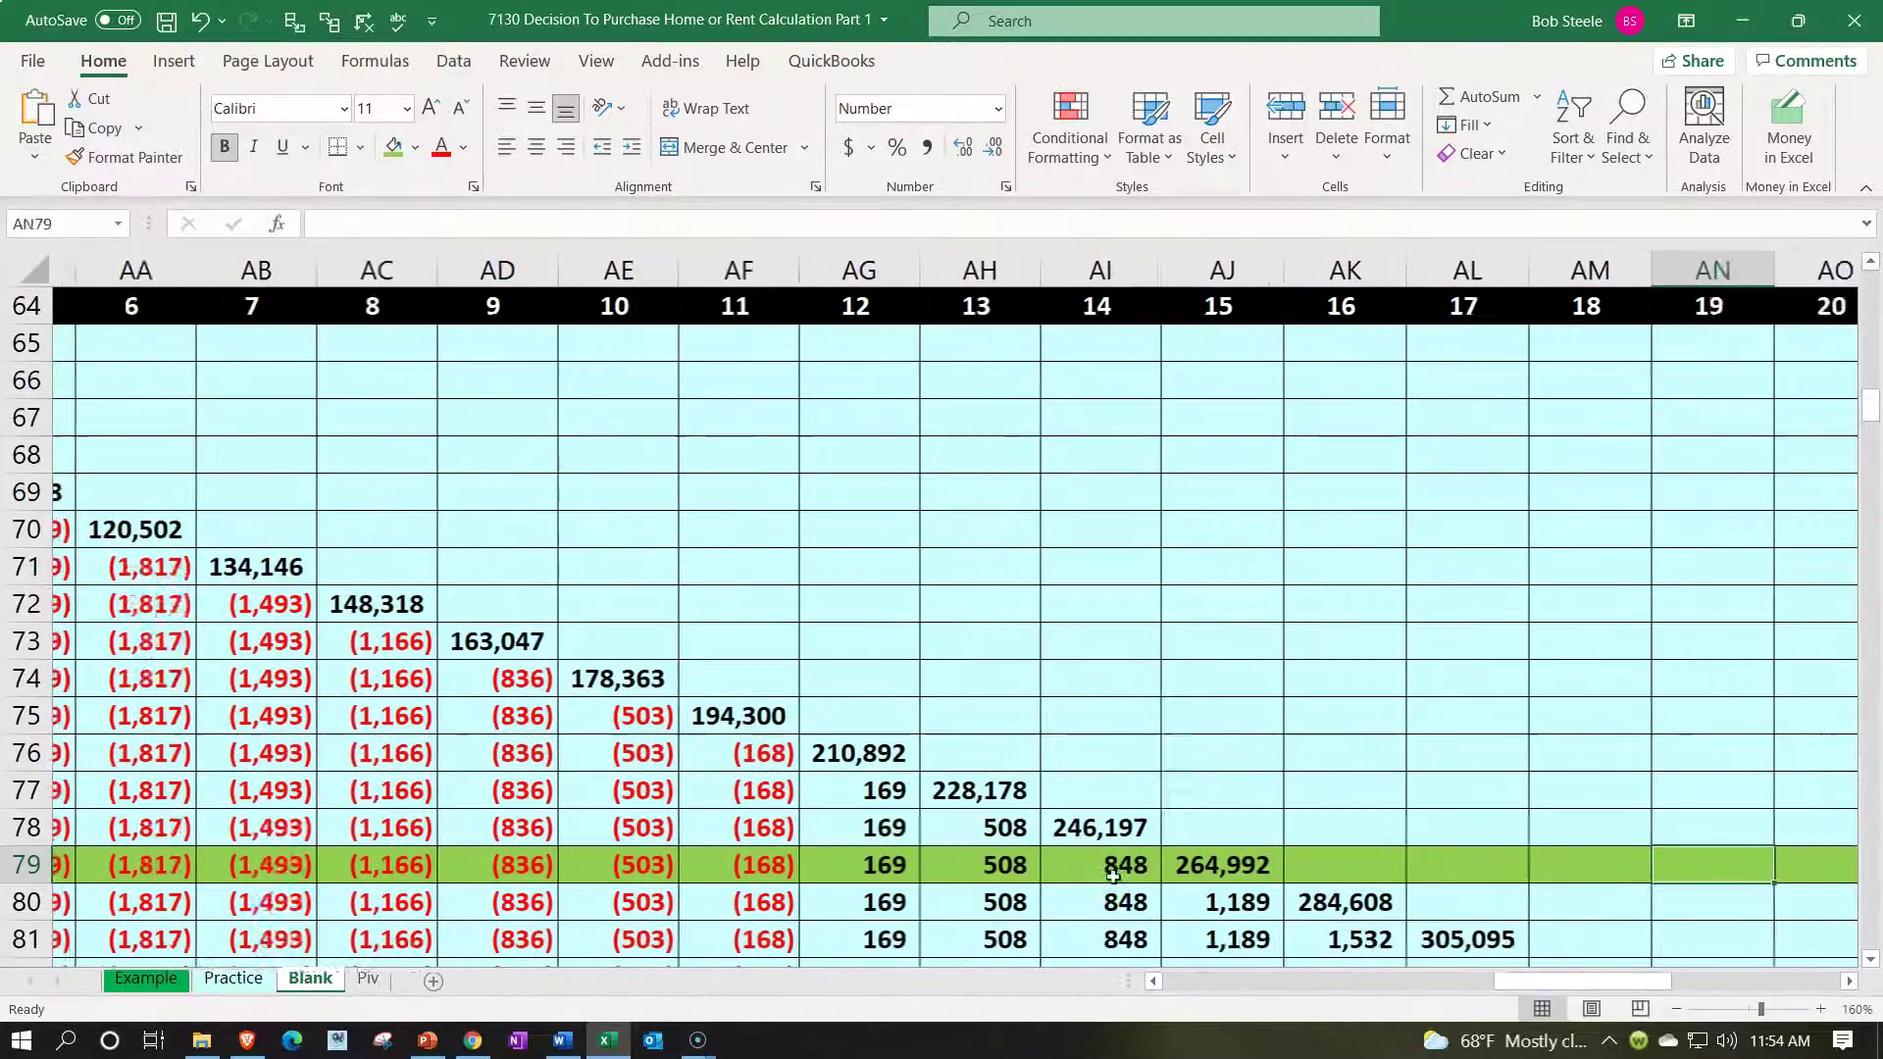
pyautogui.press('Right')
pyautogui.press('Right')
pyautogui.press('Right')
pyautogui.press('Right')
pyautogui.press('Right')
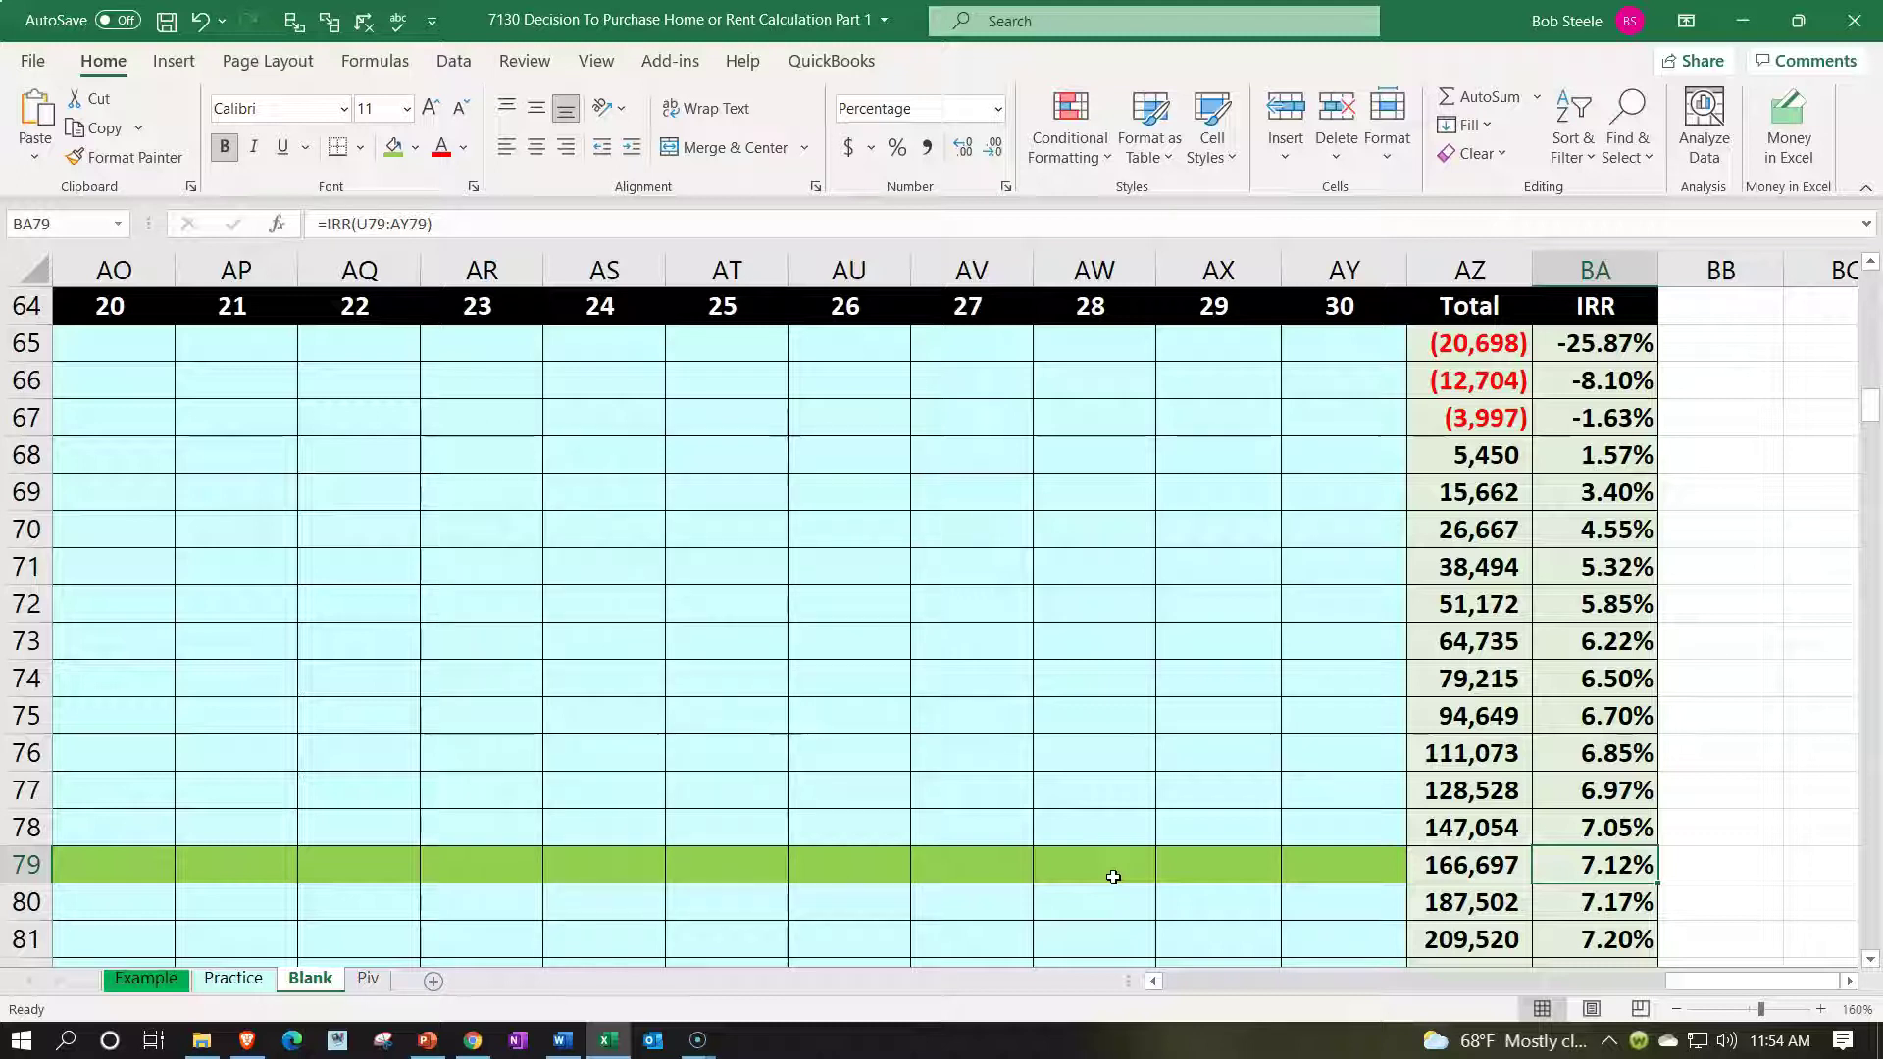
# - Enter the heading "Cash Flow & Present Value PV Sale at Year 15" in cell BC64
pyautogui.press('Right')
pyautogui.press('Right')
pyautogui.press('Right')
pyautogui.press('Right')
pyautogui.press('Right')
pyautogui.press('Right')
pyautogui.press('Right')
pyautogui.press('Right')
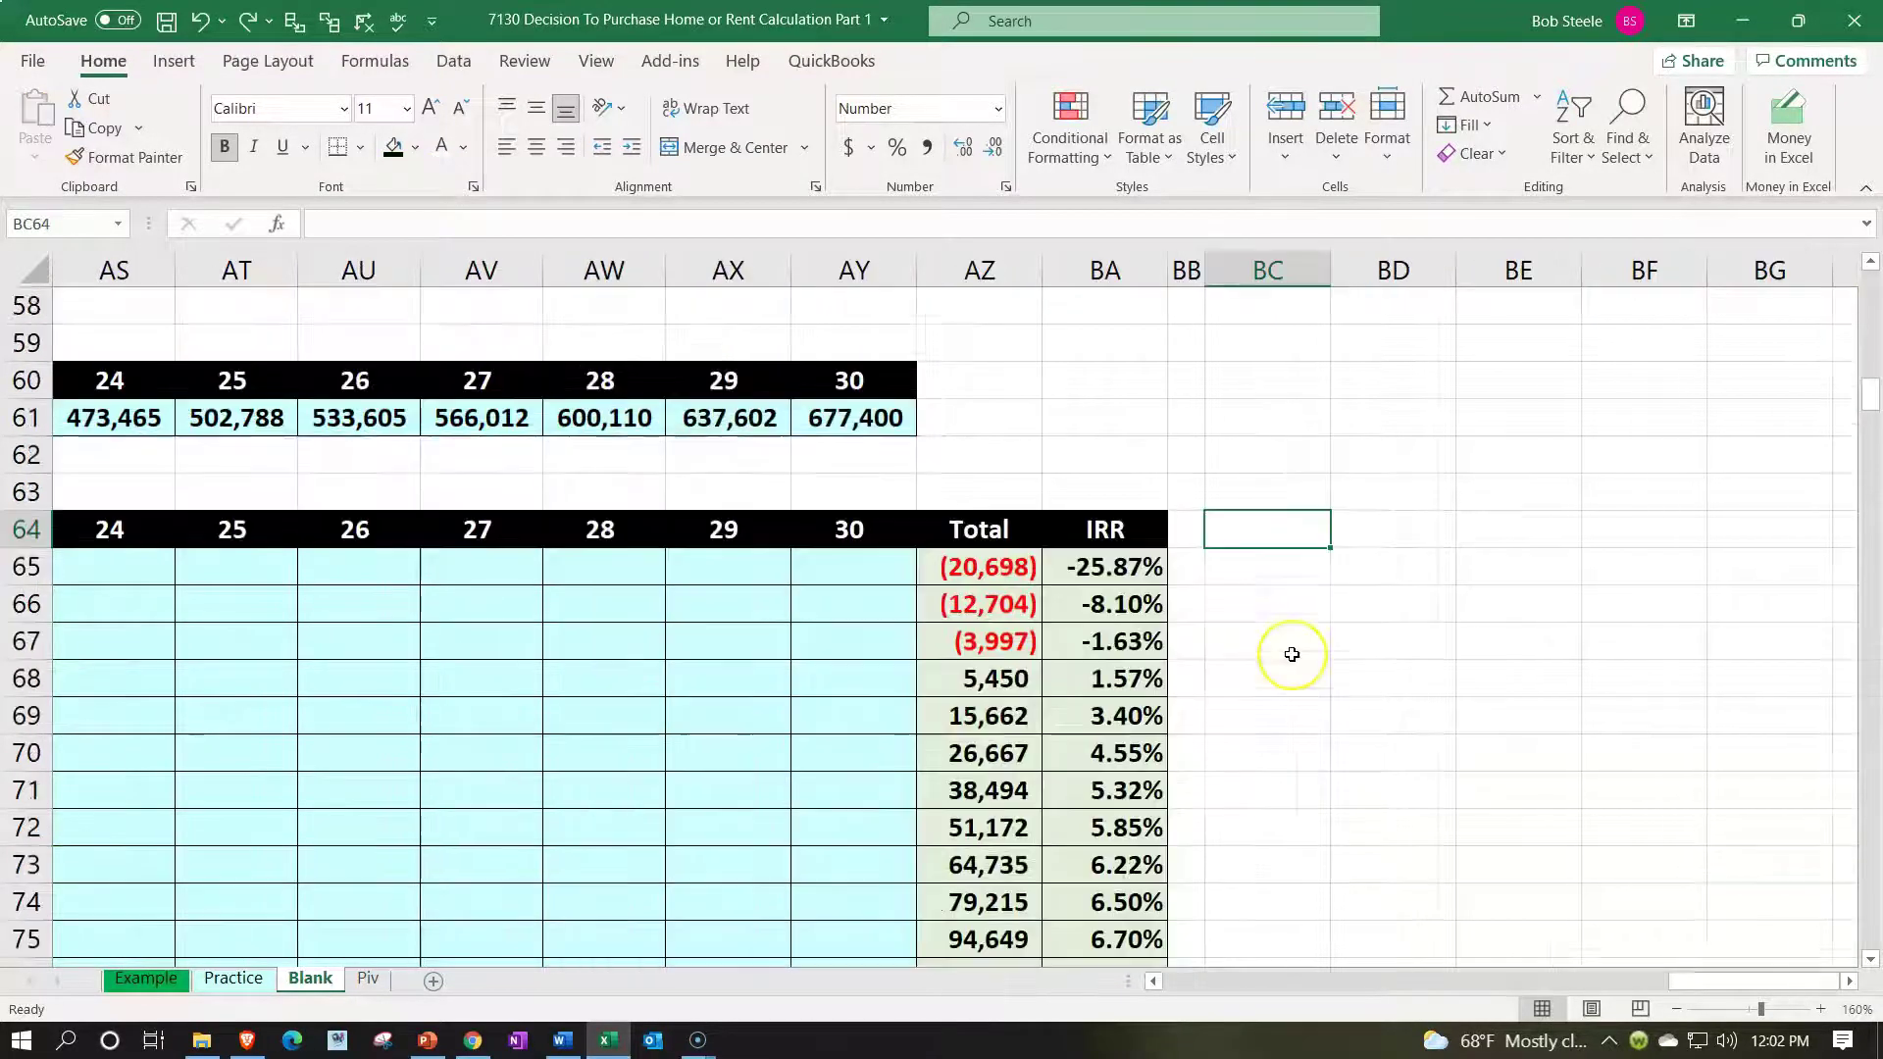
pyautogui.scroll(-5, 1290, 651)
pyautogui.scroll(5, 1291, 654)
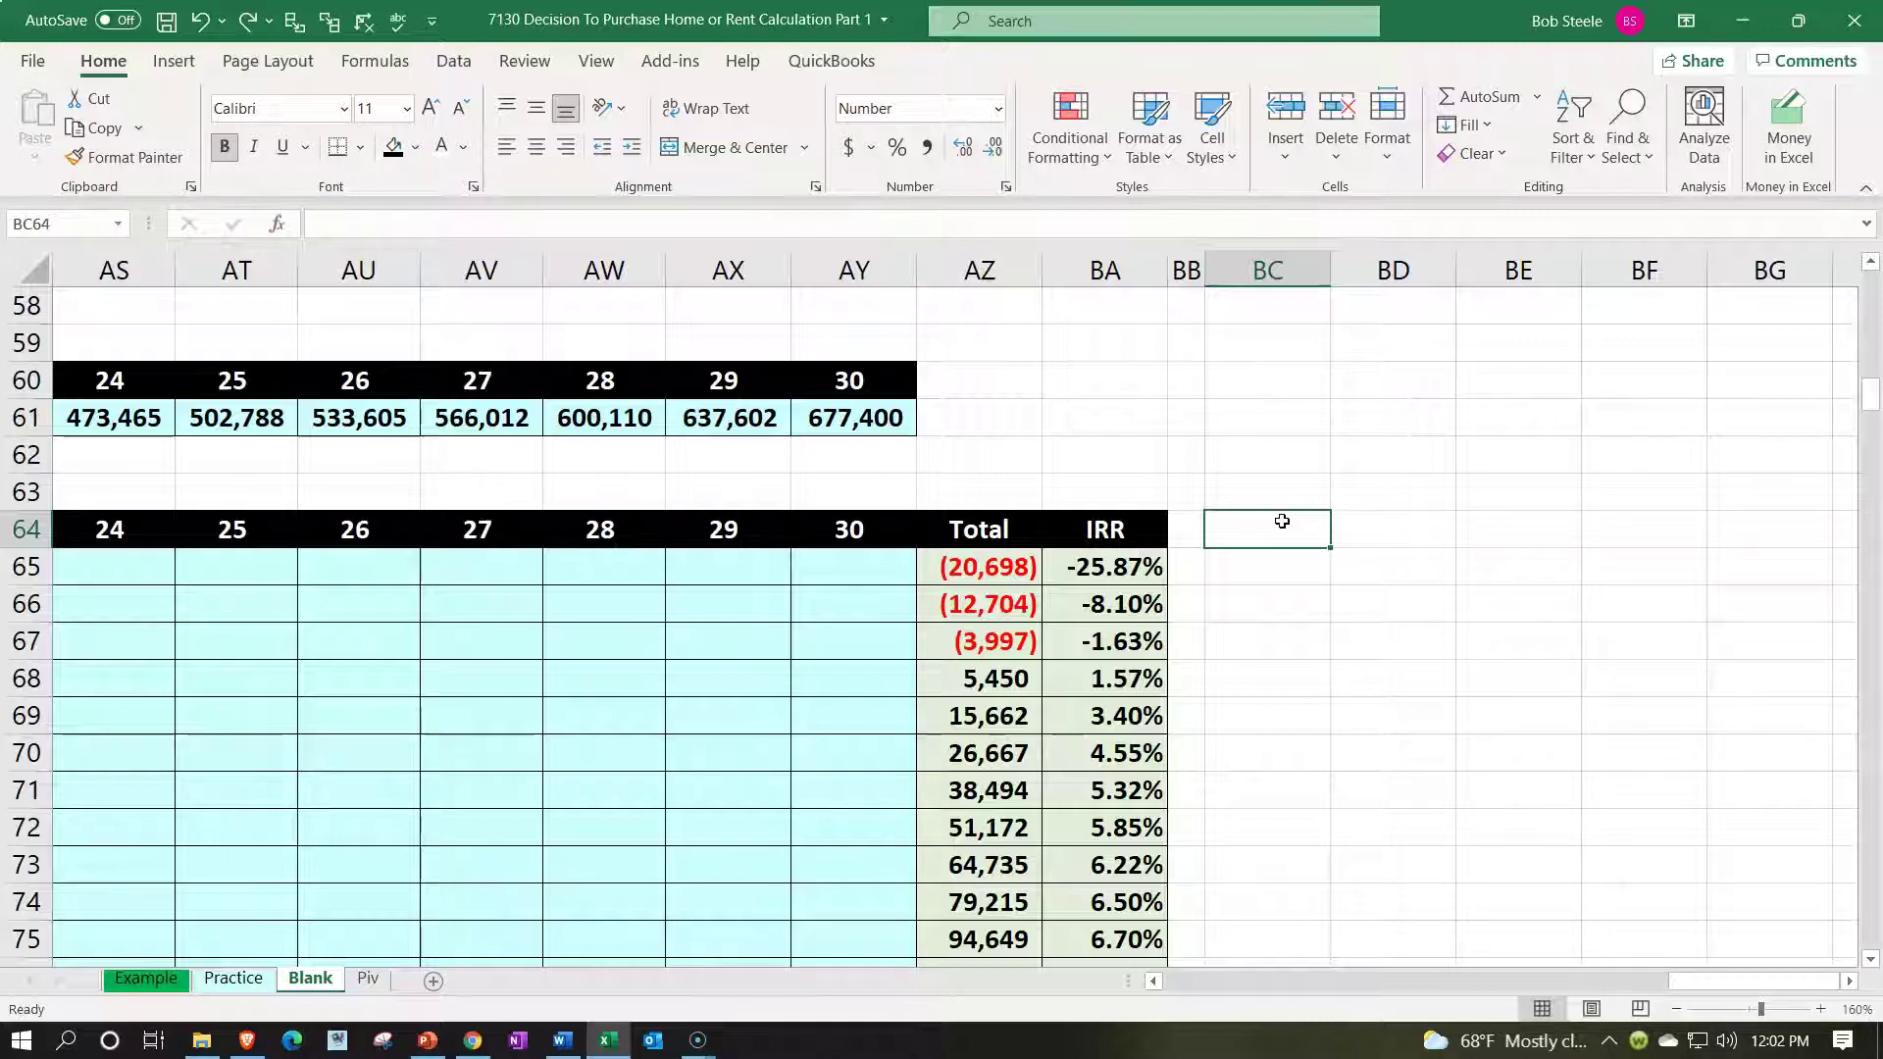
pyautogui.write('Cash Flow')
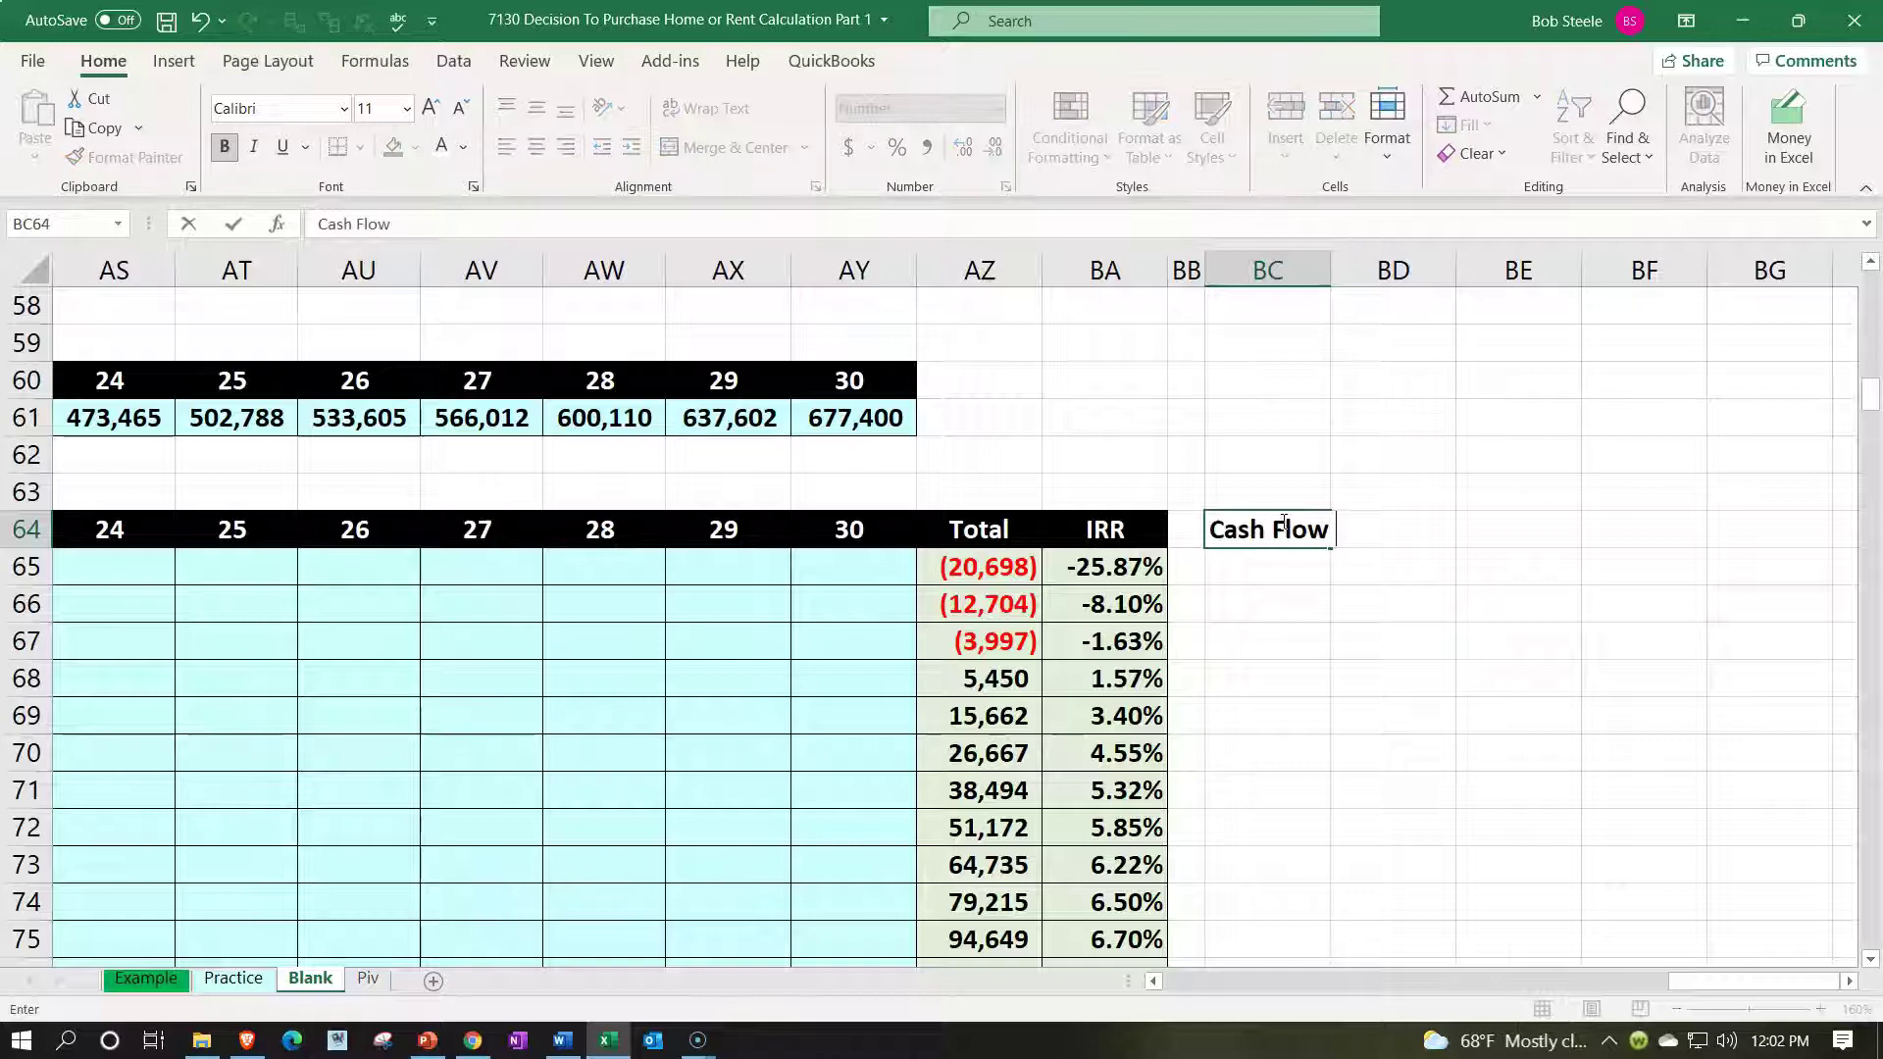
pyautogui.write(' & Present Value PV')
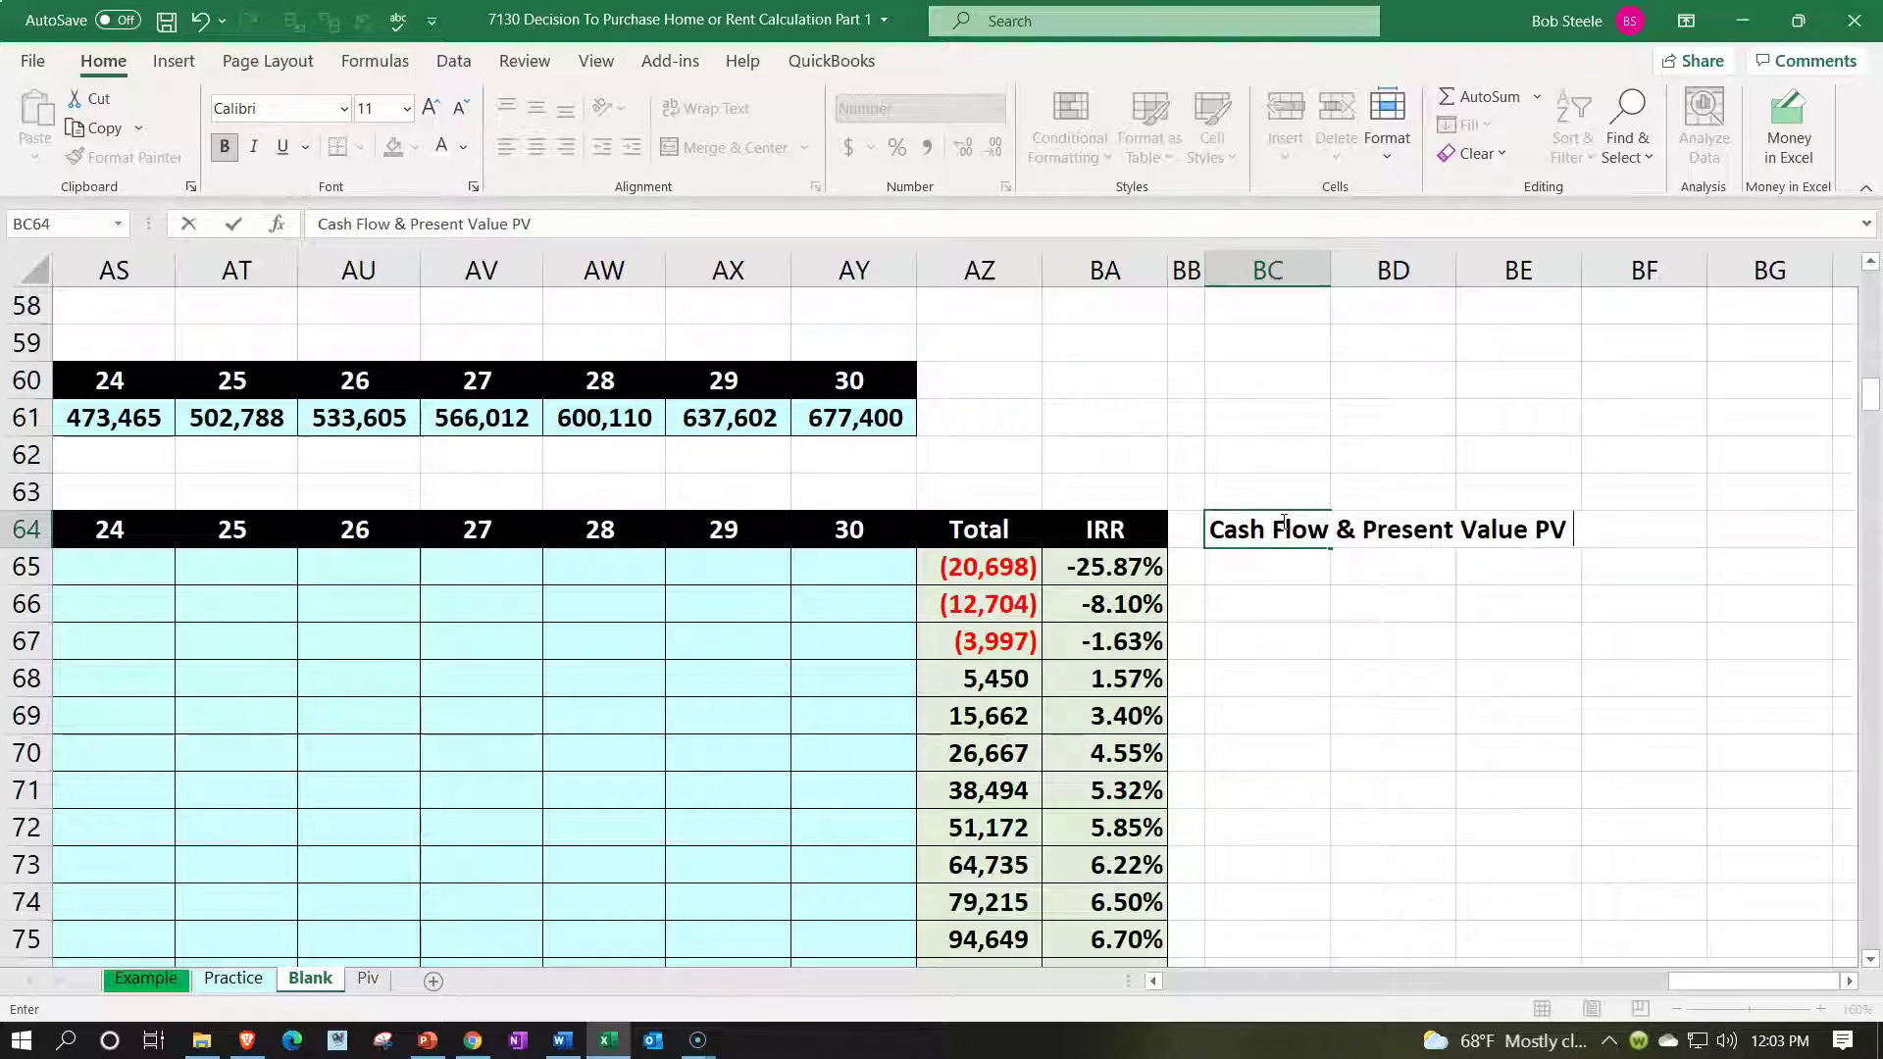
pyautogui.write('Year 15')
pyautogui.press('Return')
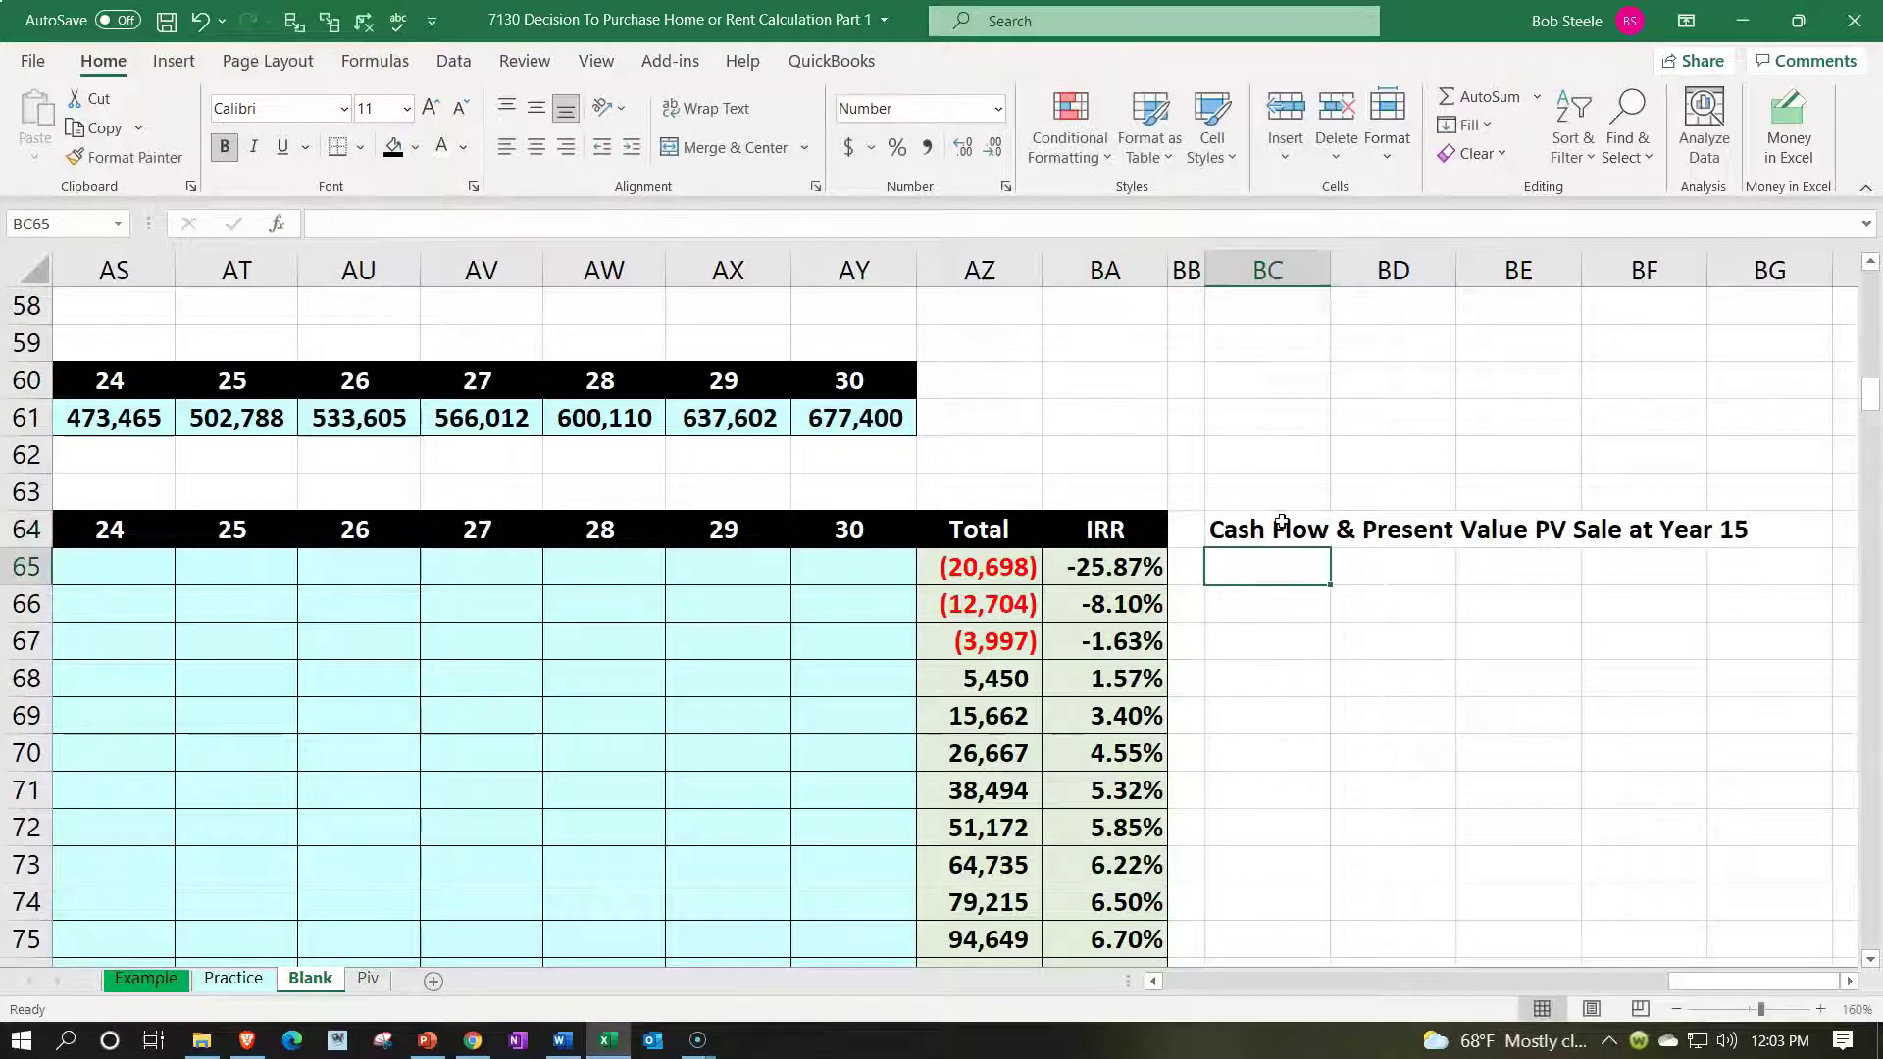
# - Format the heading range BC64 to BI64 with a dark blue fill and white font
pyautogui.press('Right')
pyautogui.press('Right')
pyautogui.press('Right')
pyautogui.press('Right')
pyautogui.press('Right')
pyautogui.press('Right')
pyautogui.press('Right')
pyautogui.press('Right')
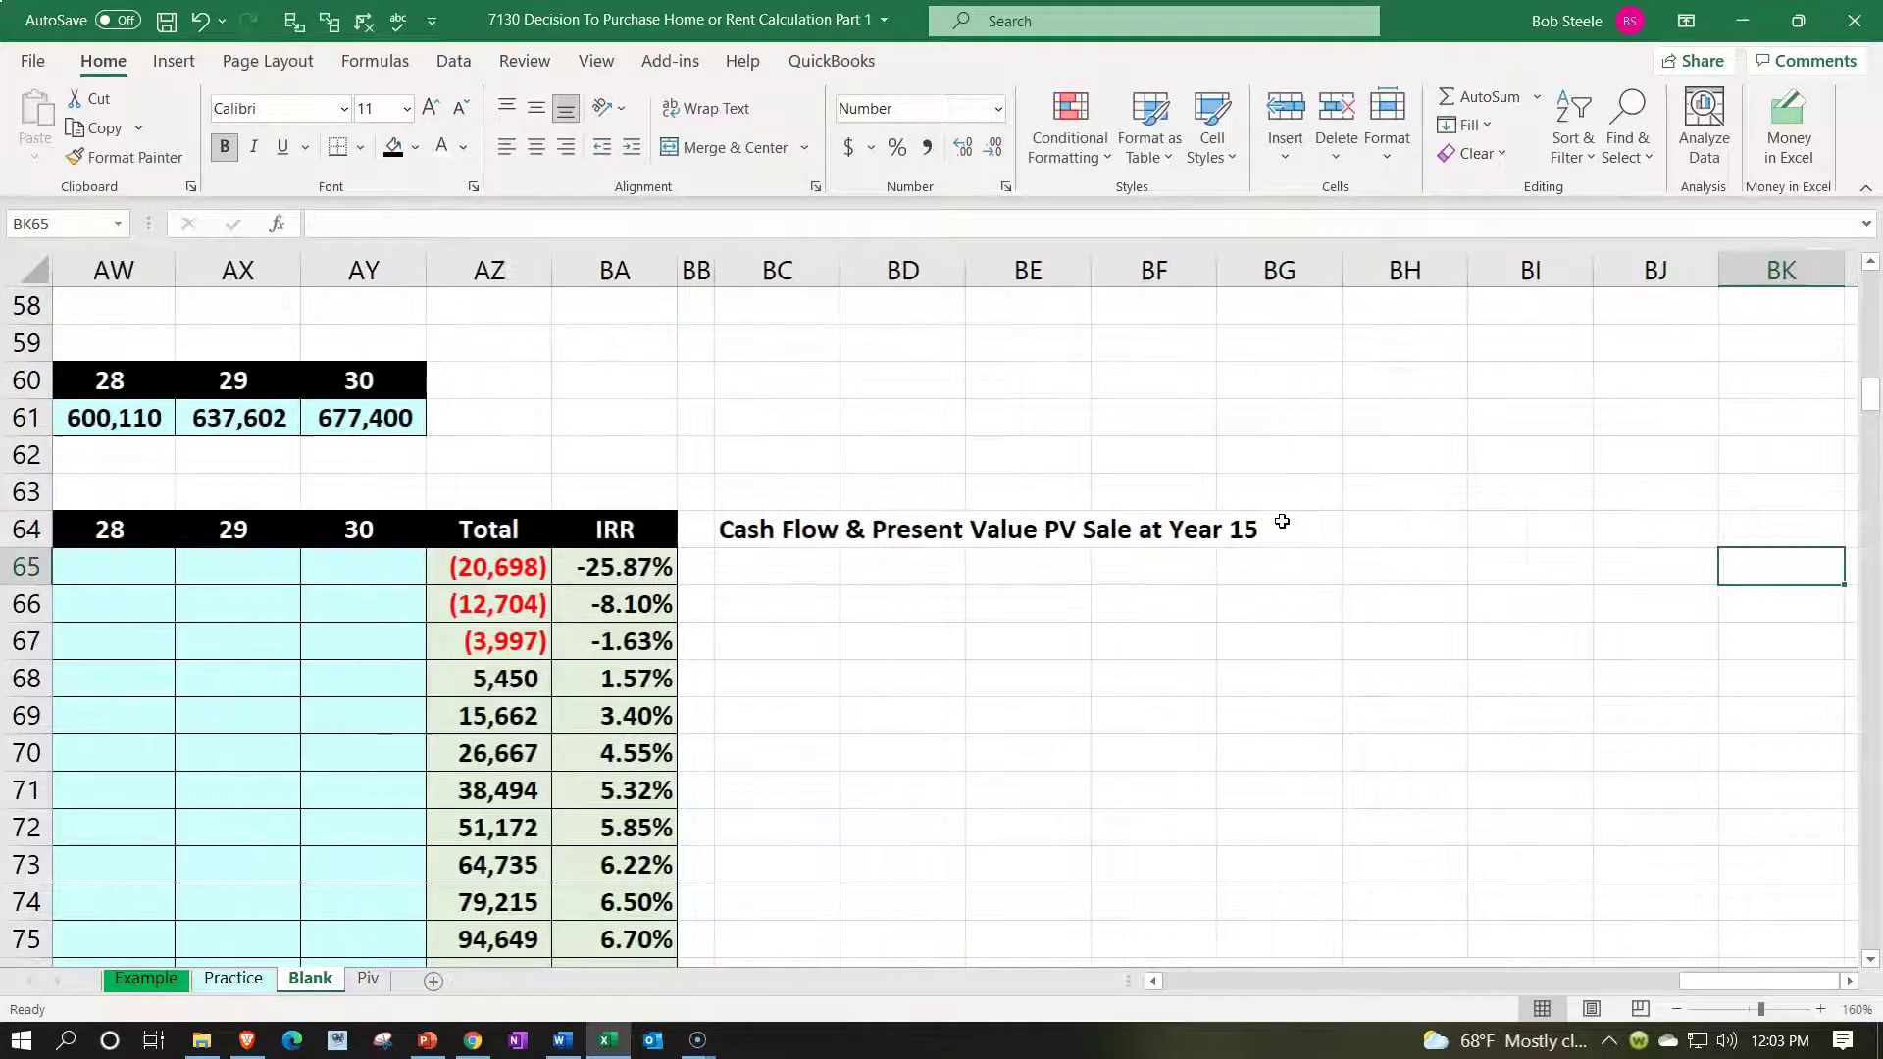
pyautogui.moveTo(812, 521); pyautogui.dragTo(1495, 519)
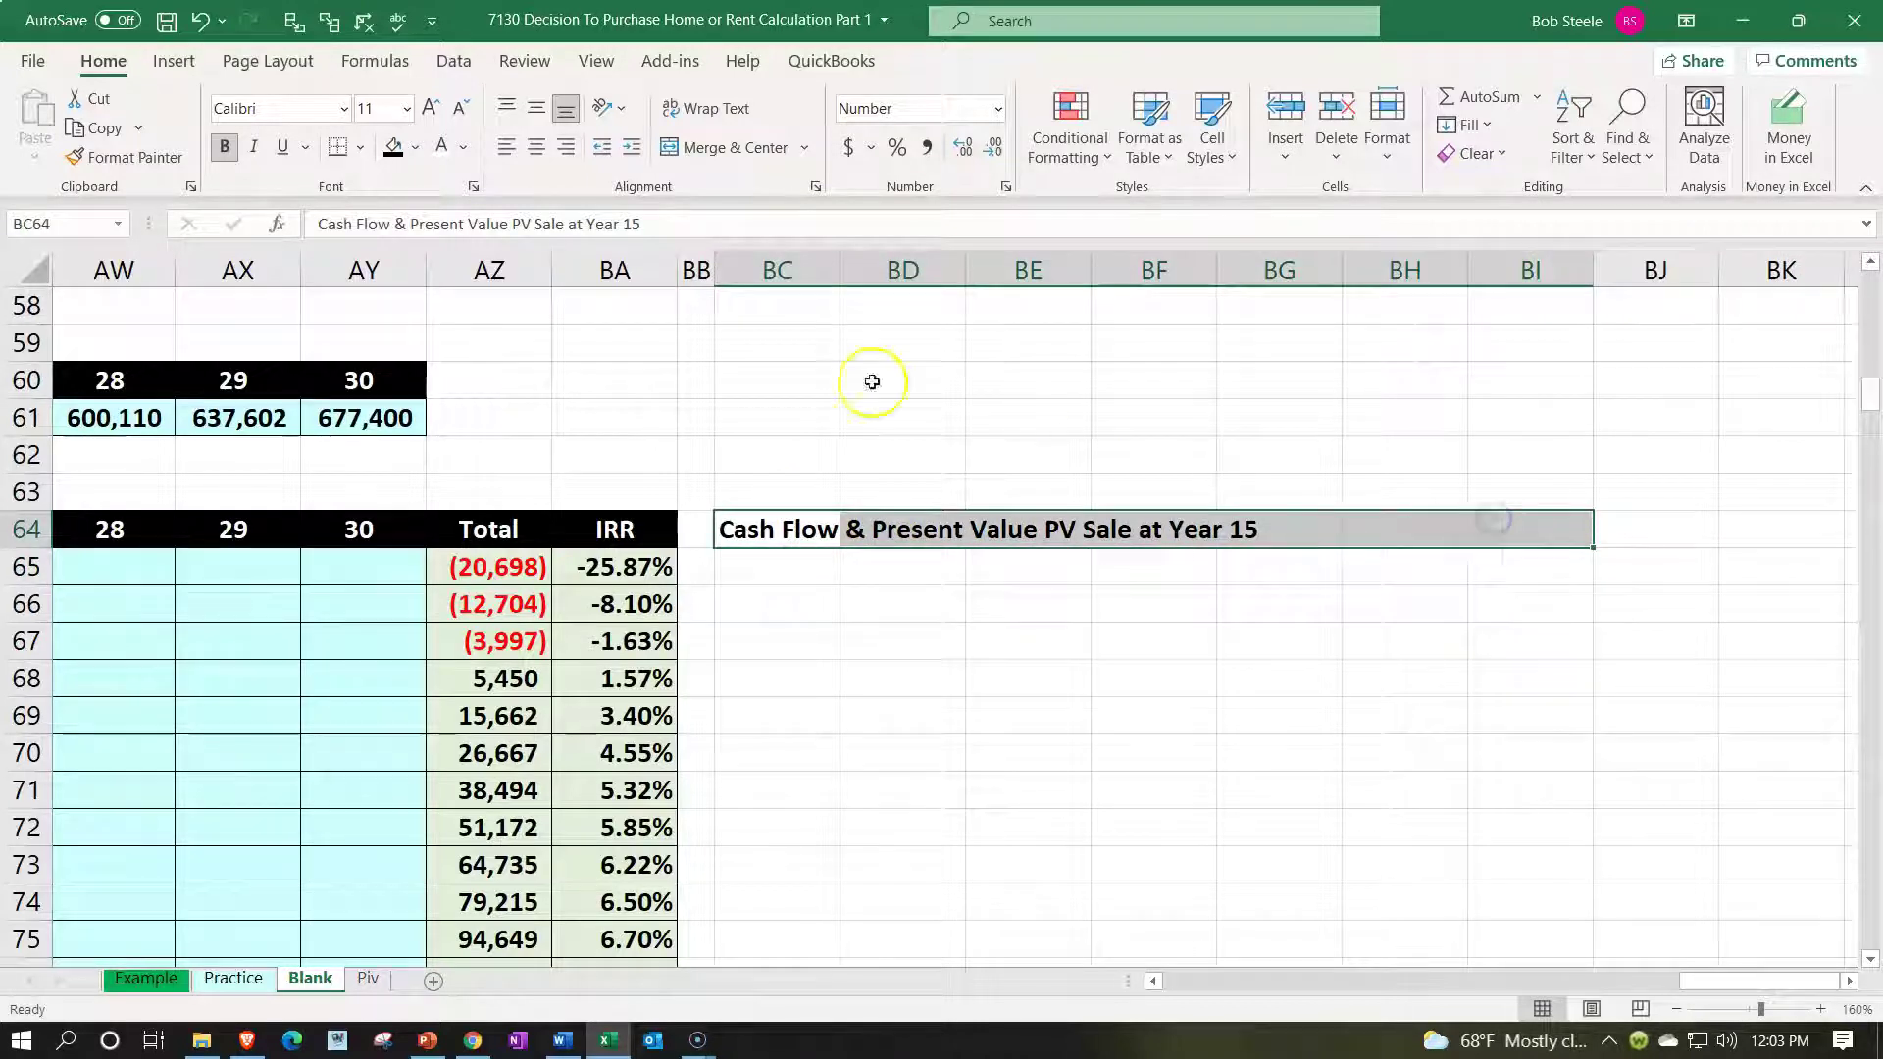
pyautogui.click(415, 147)
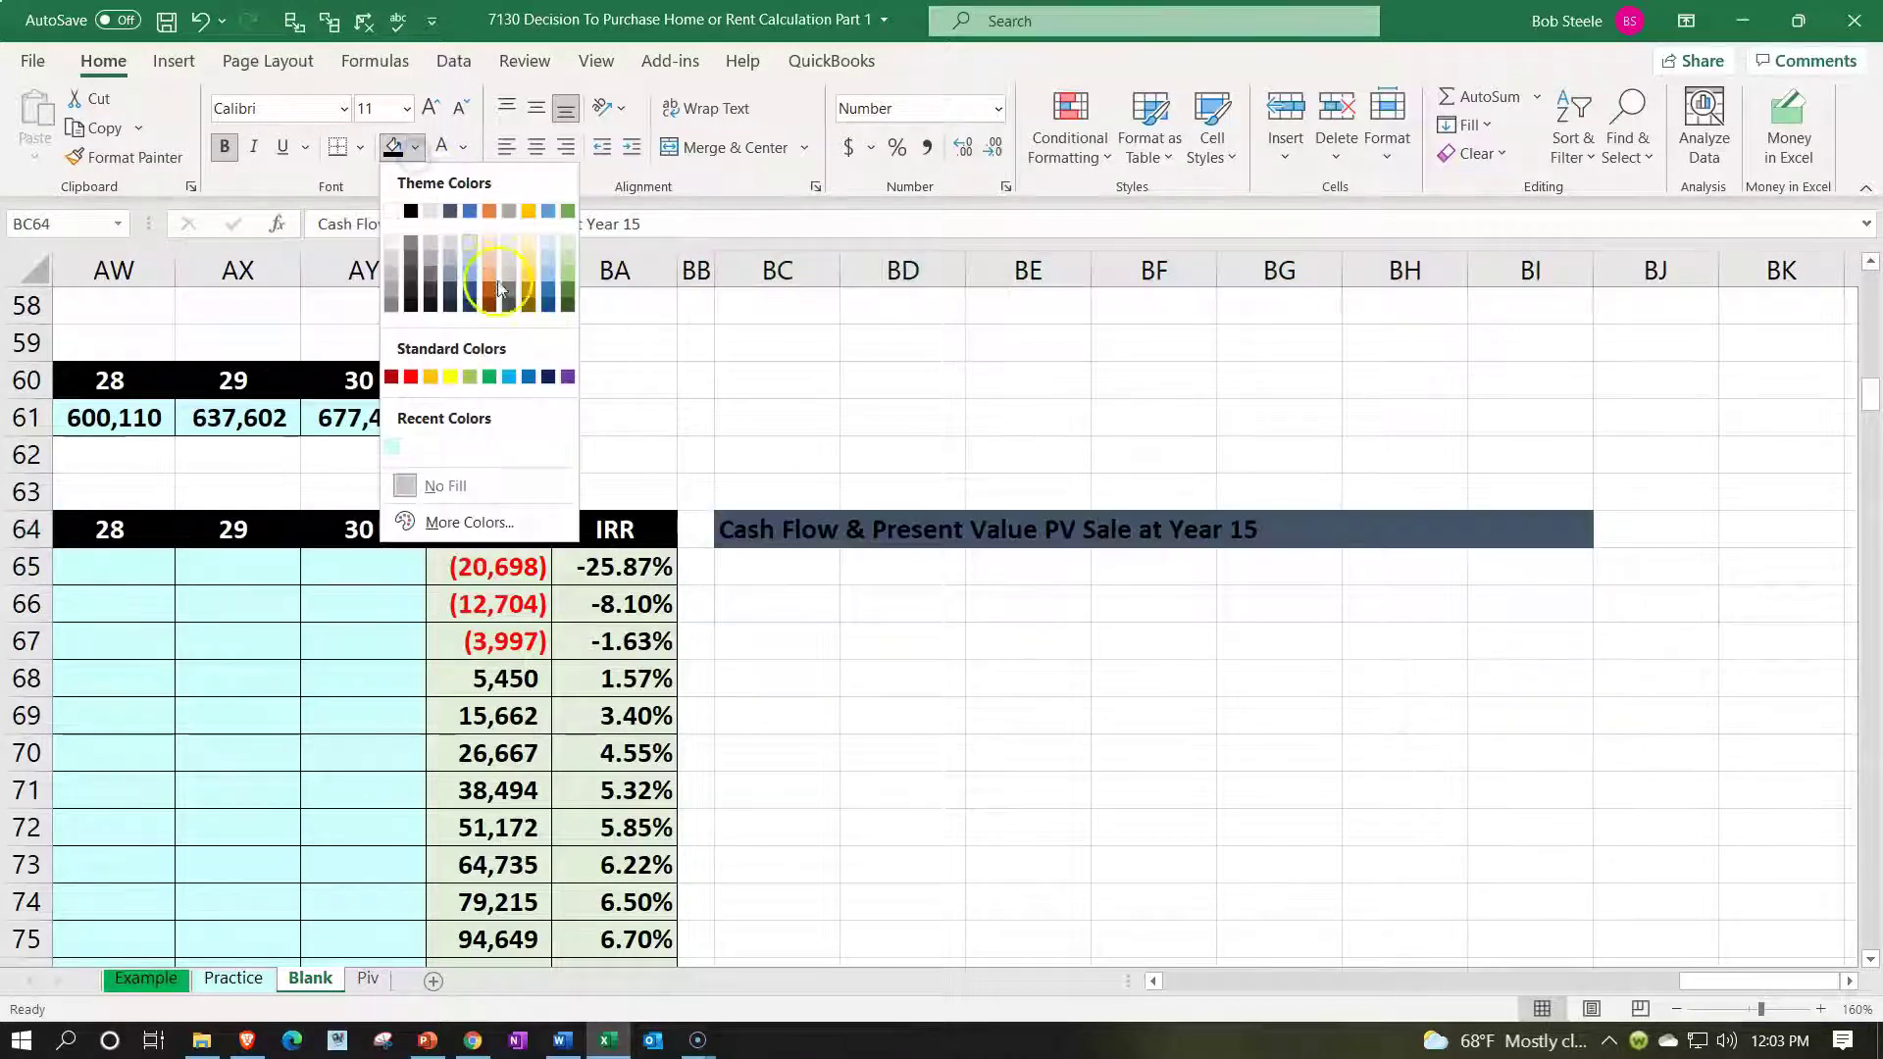
pyautogui.click(547, 376)
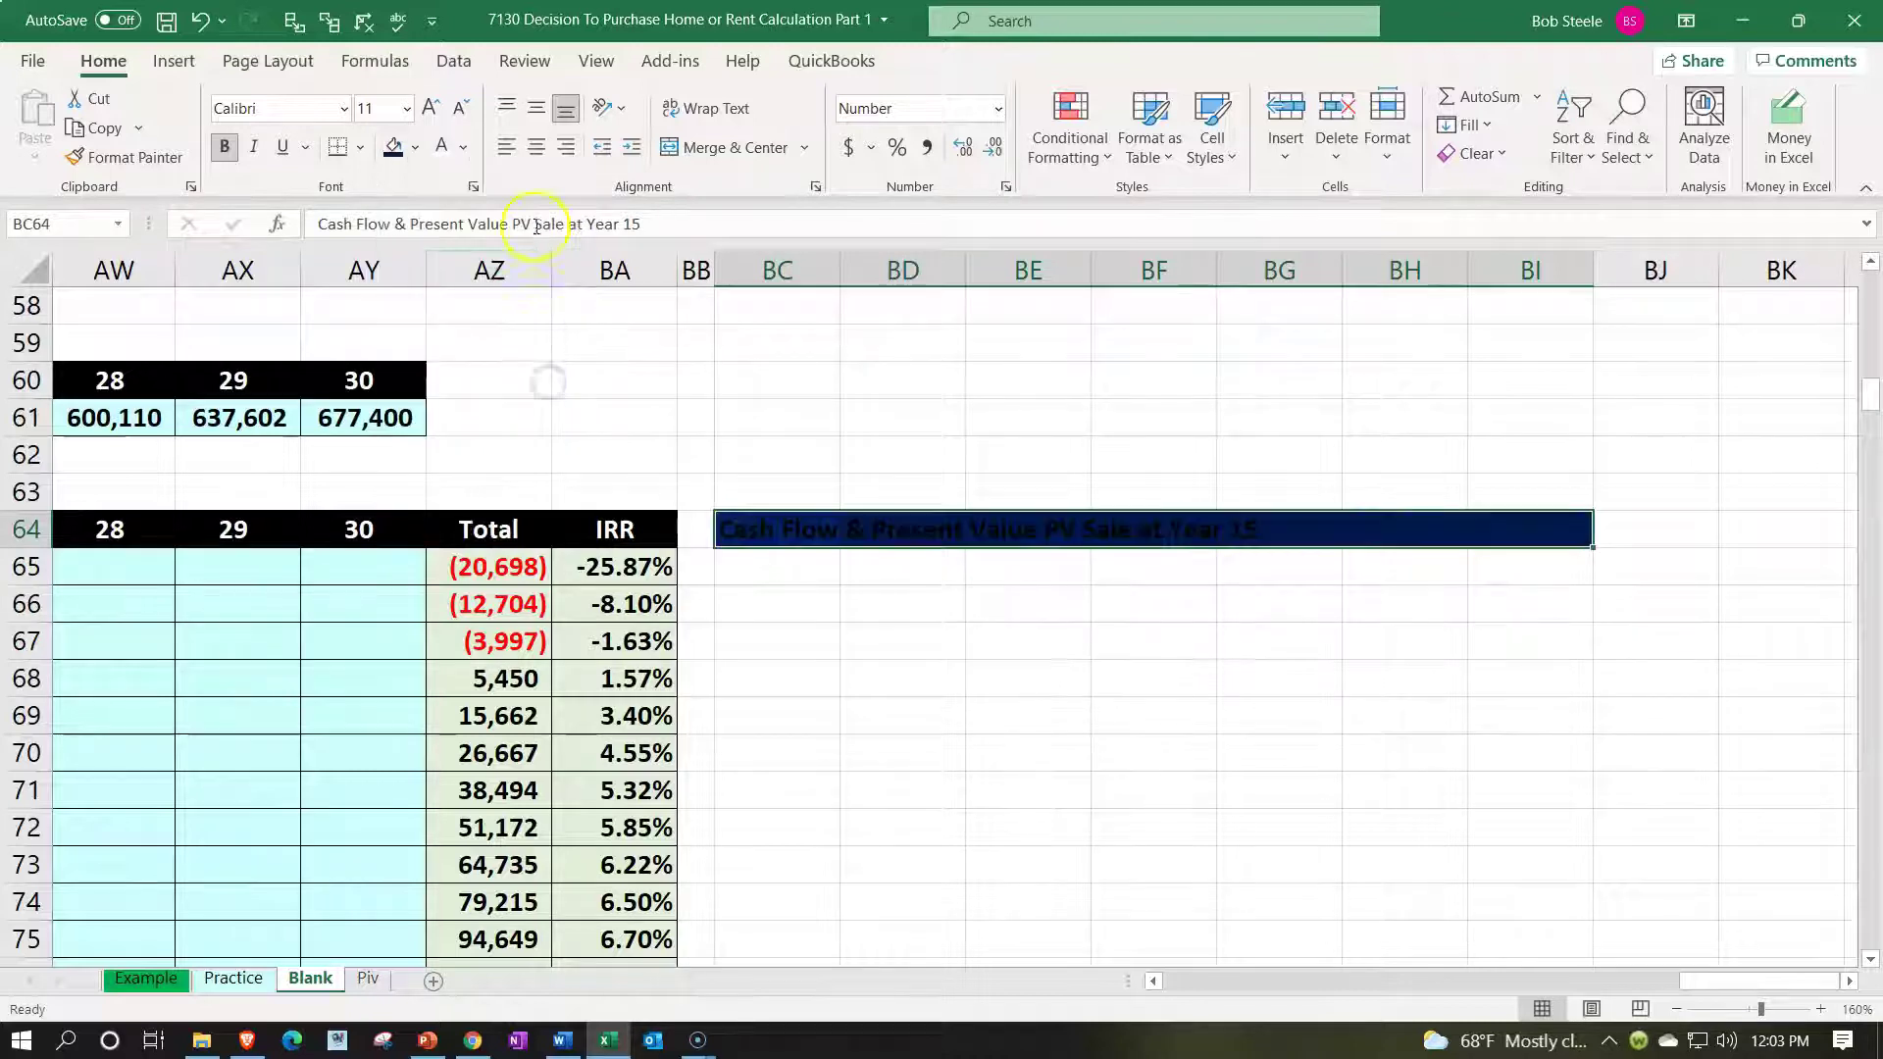
pyautogui.click(441, 147)
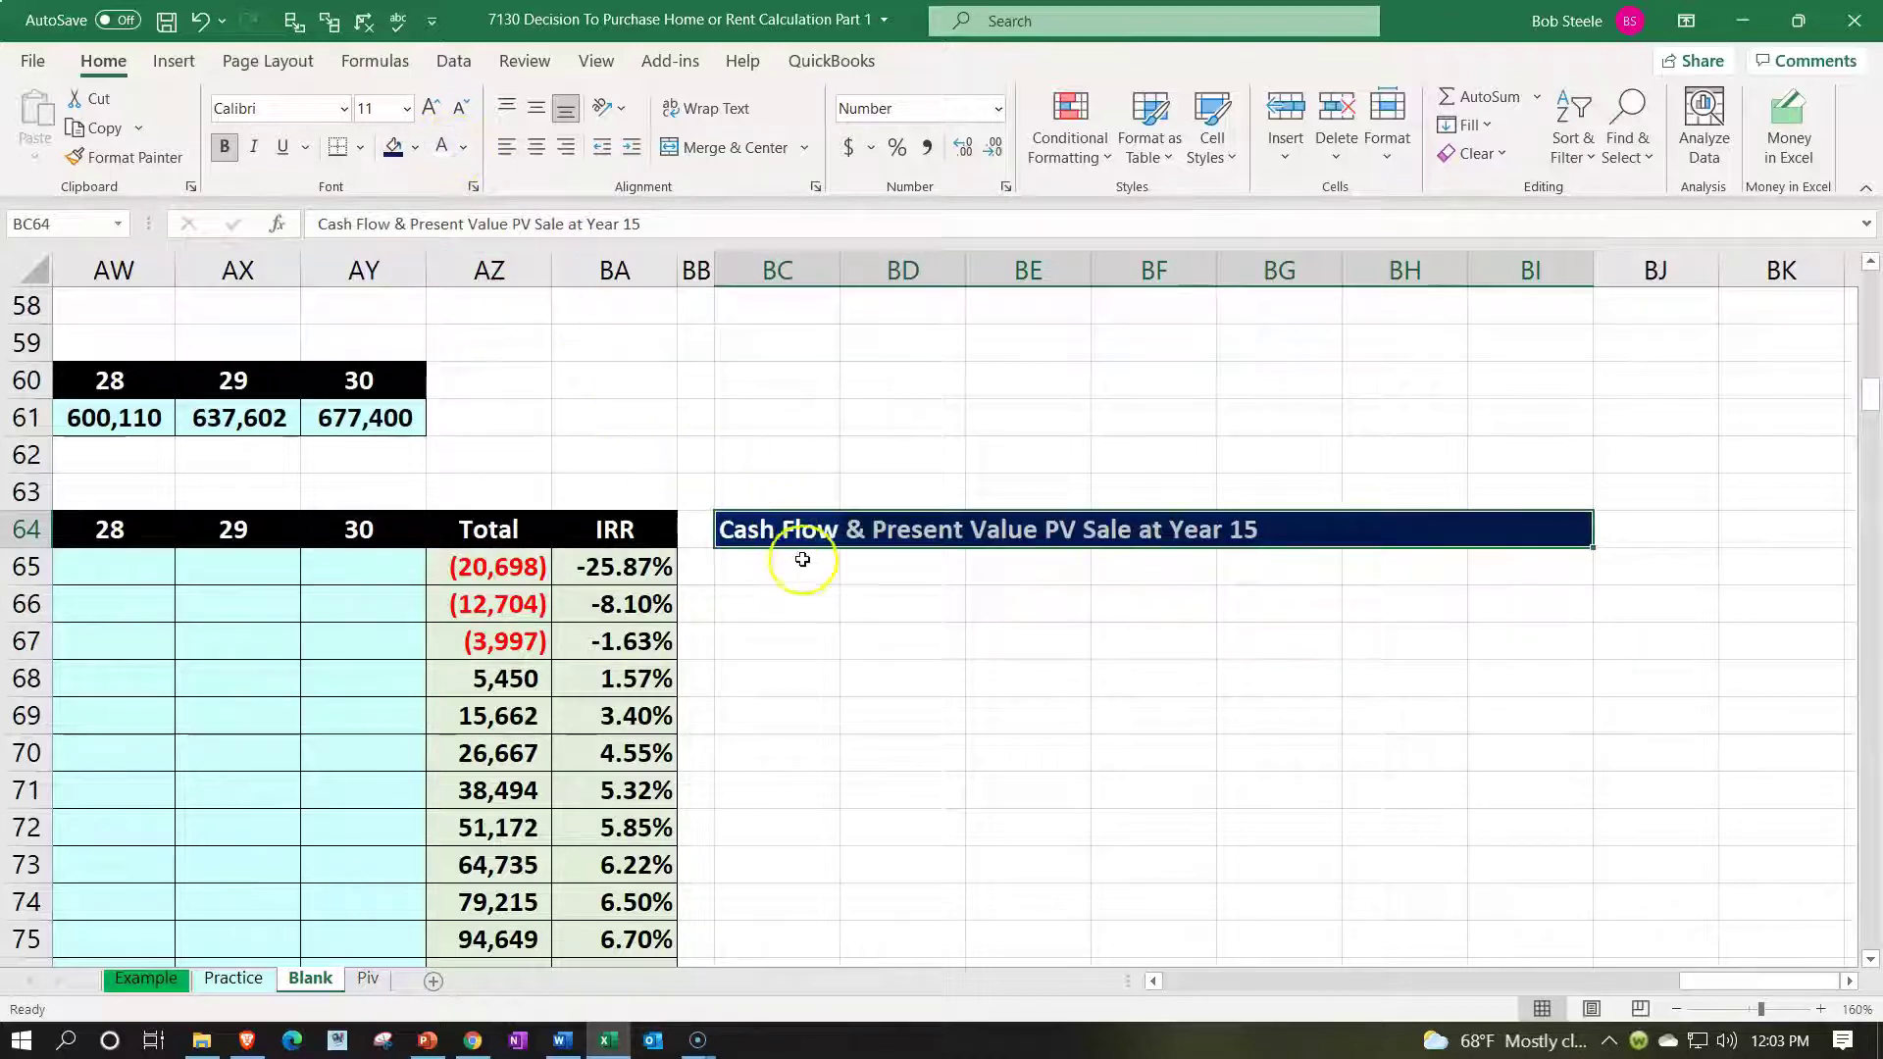
pyautogui.click(803, 561)
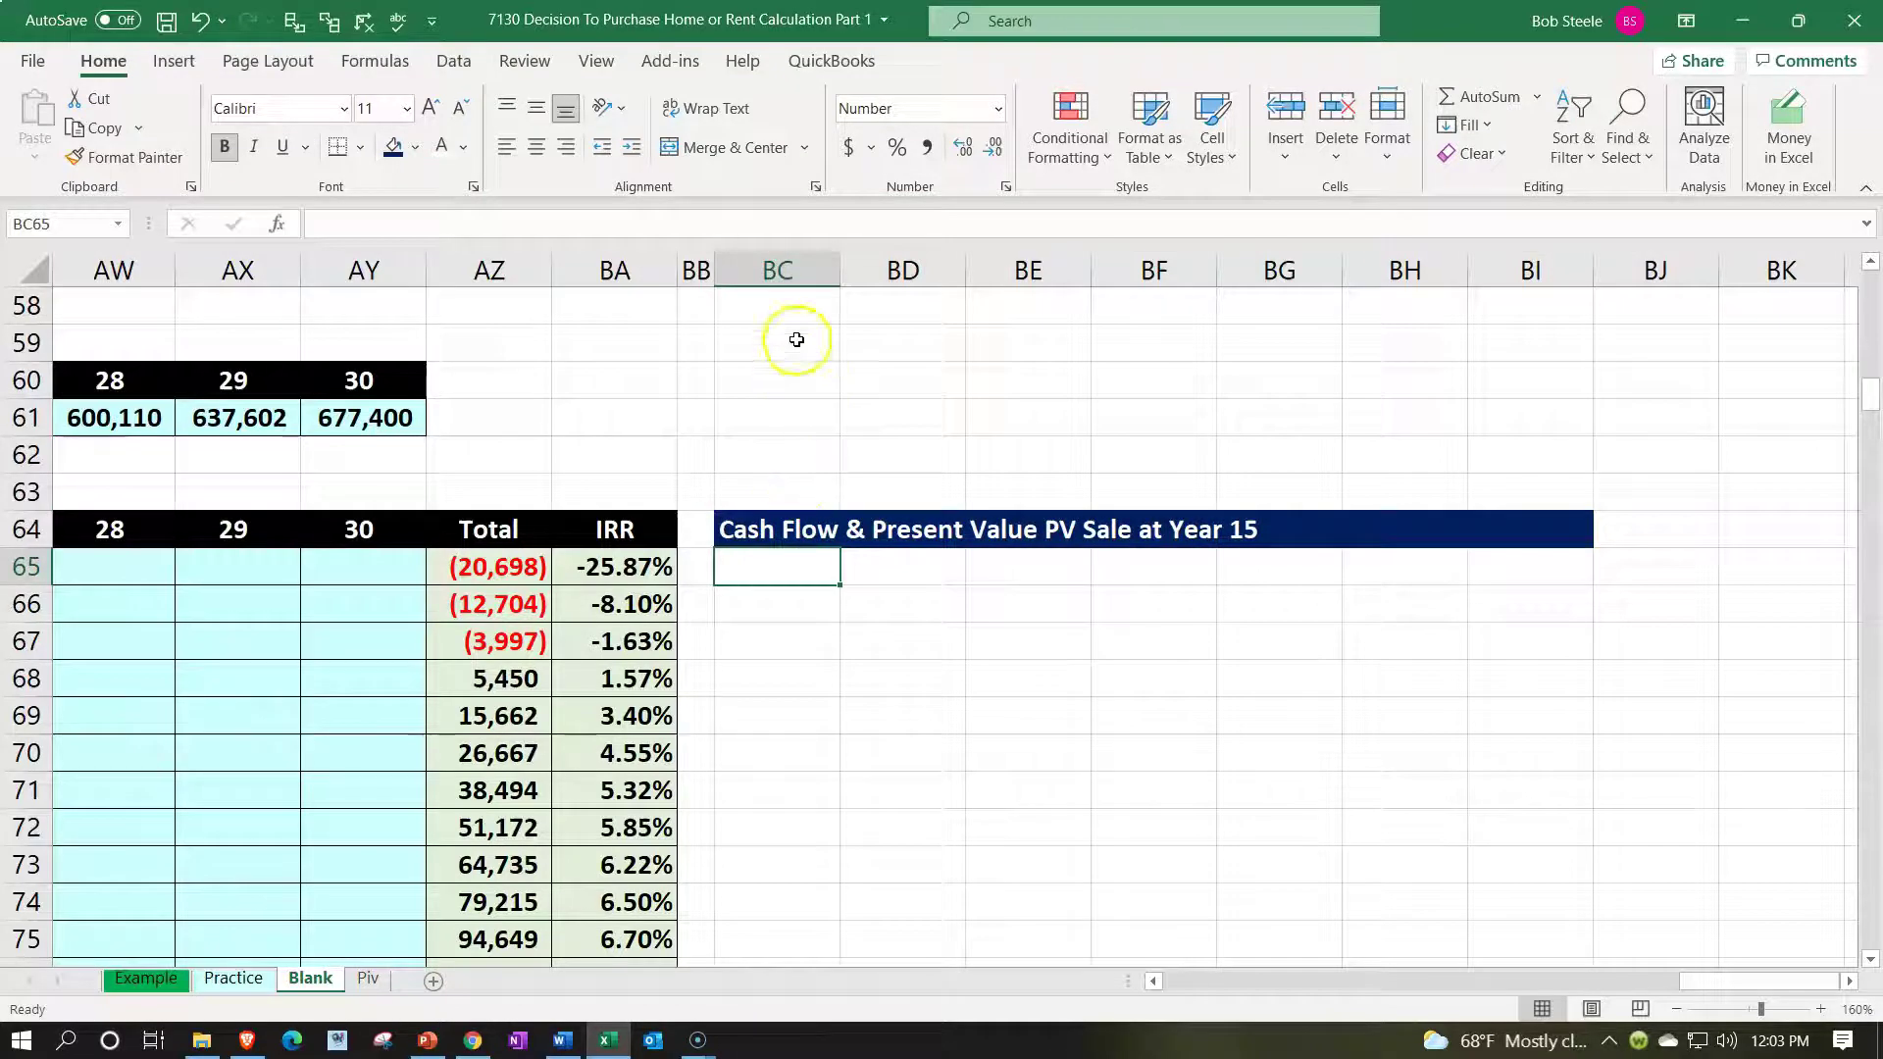
# - Widen column BC and fill the year numbers 0 through 15 across BD65 to BS65
pyautogui.moveTo(840, 270); pyautogui.dragTo(938, 282)
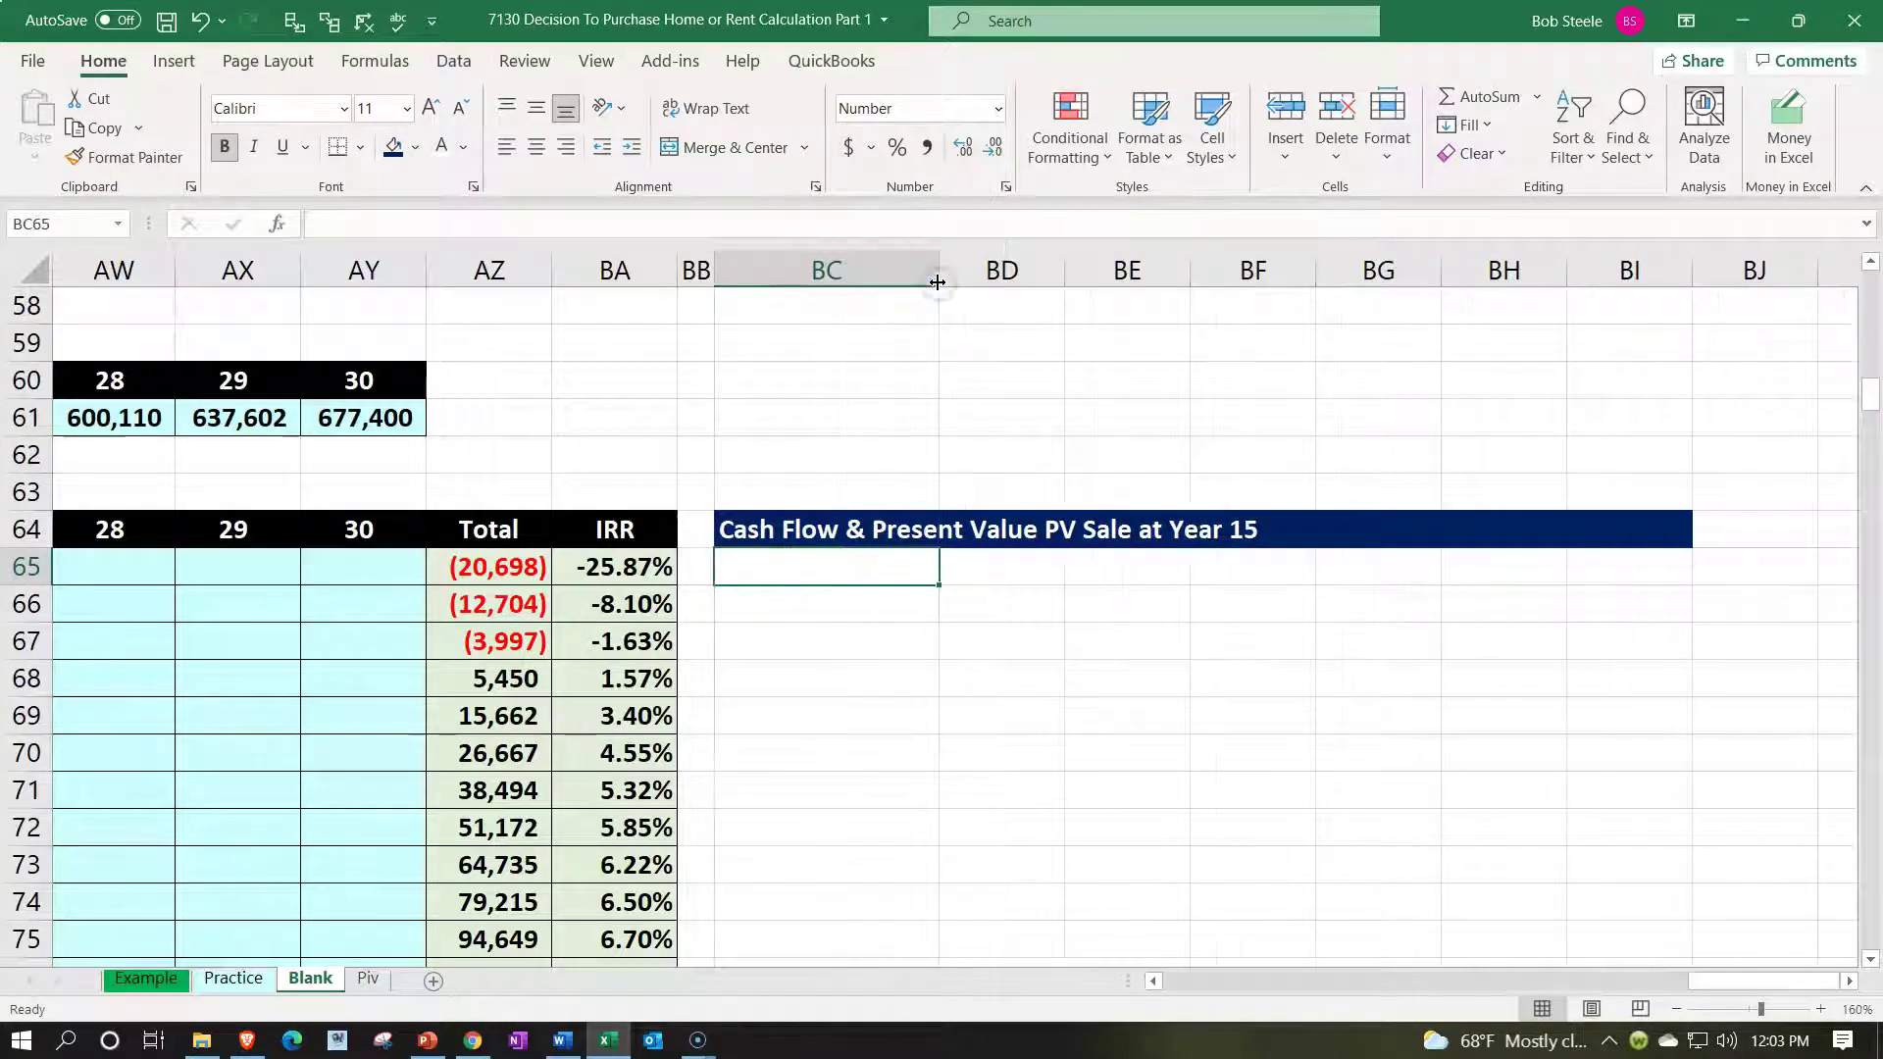
pyautogui.click(1000, 569)
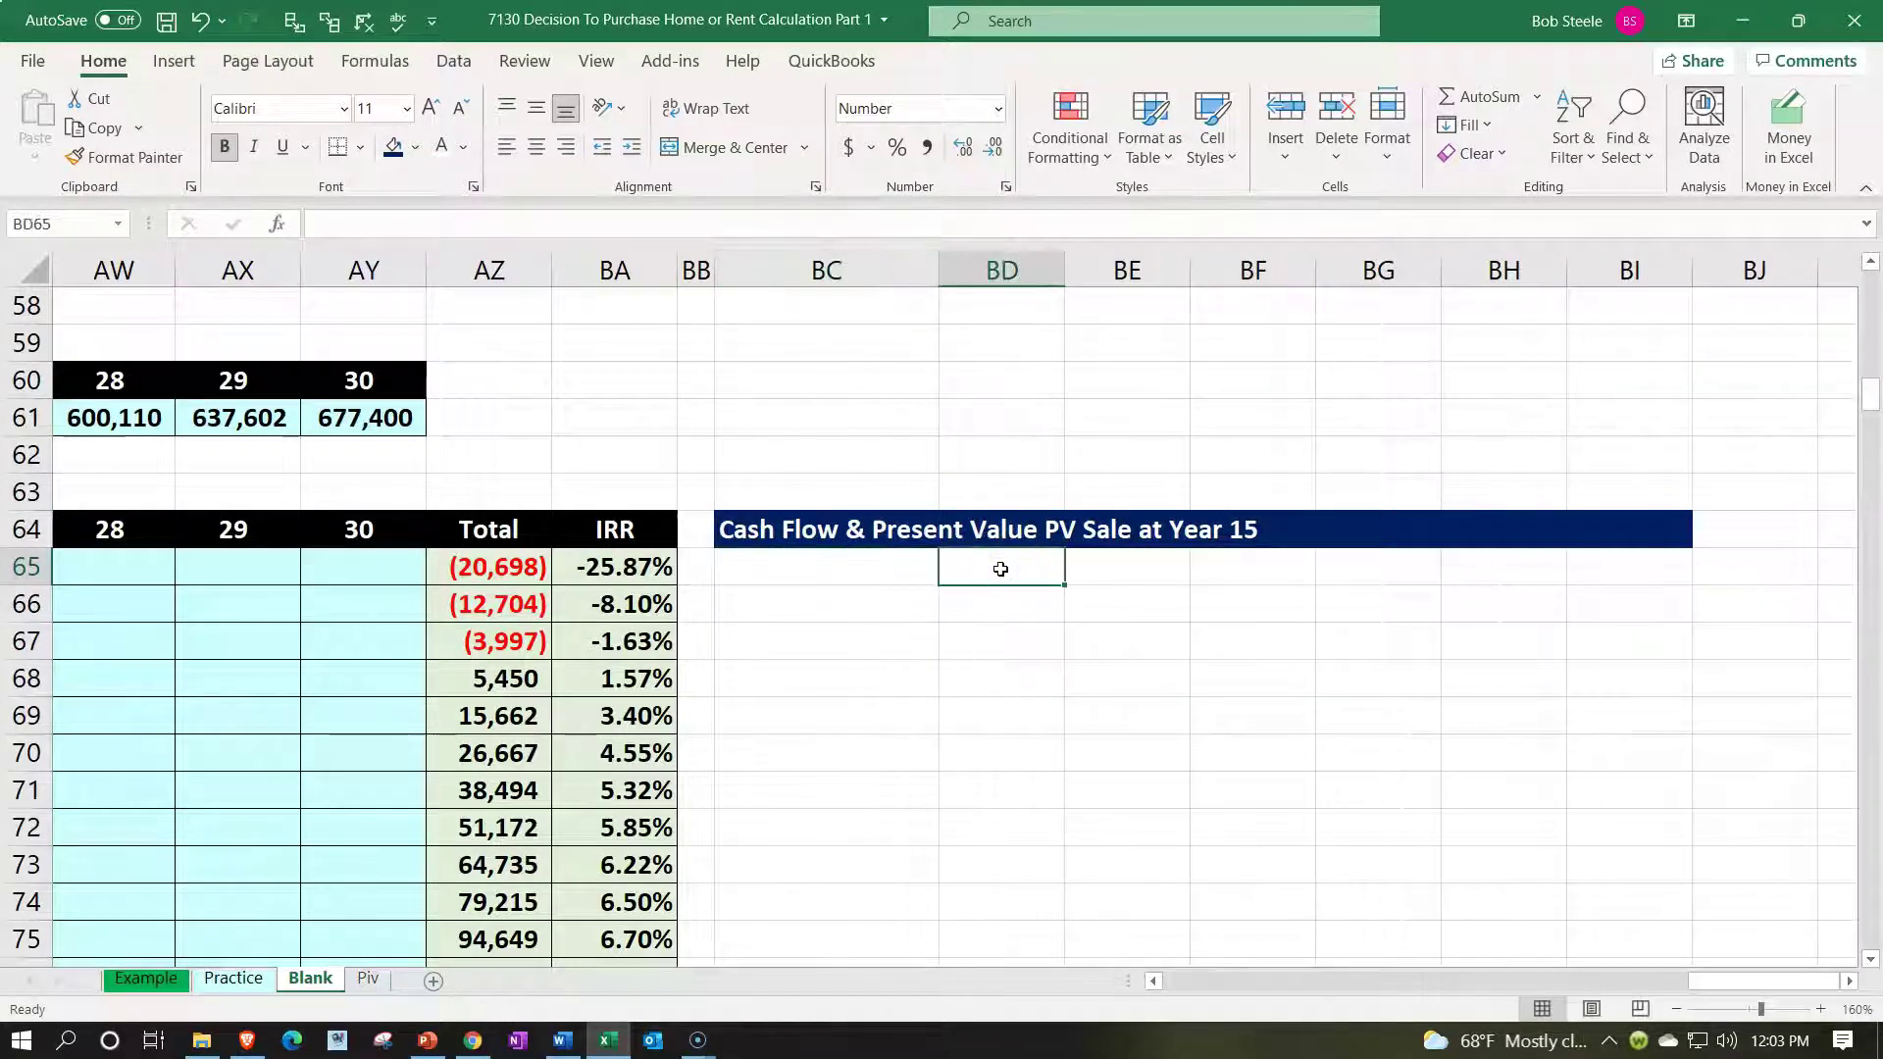
pyautogui.write('0')
pyautogui.press('Tab')
pyautogui.write('1')
pyautogui.press('Tab')
pyautogui.write('2')
pyautogui.press('Tab')
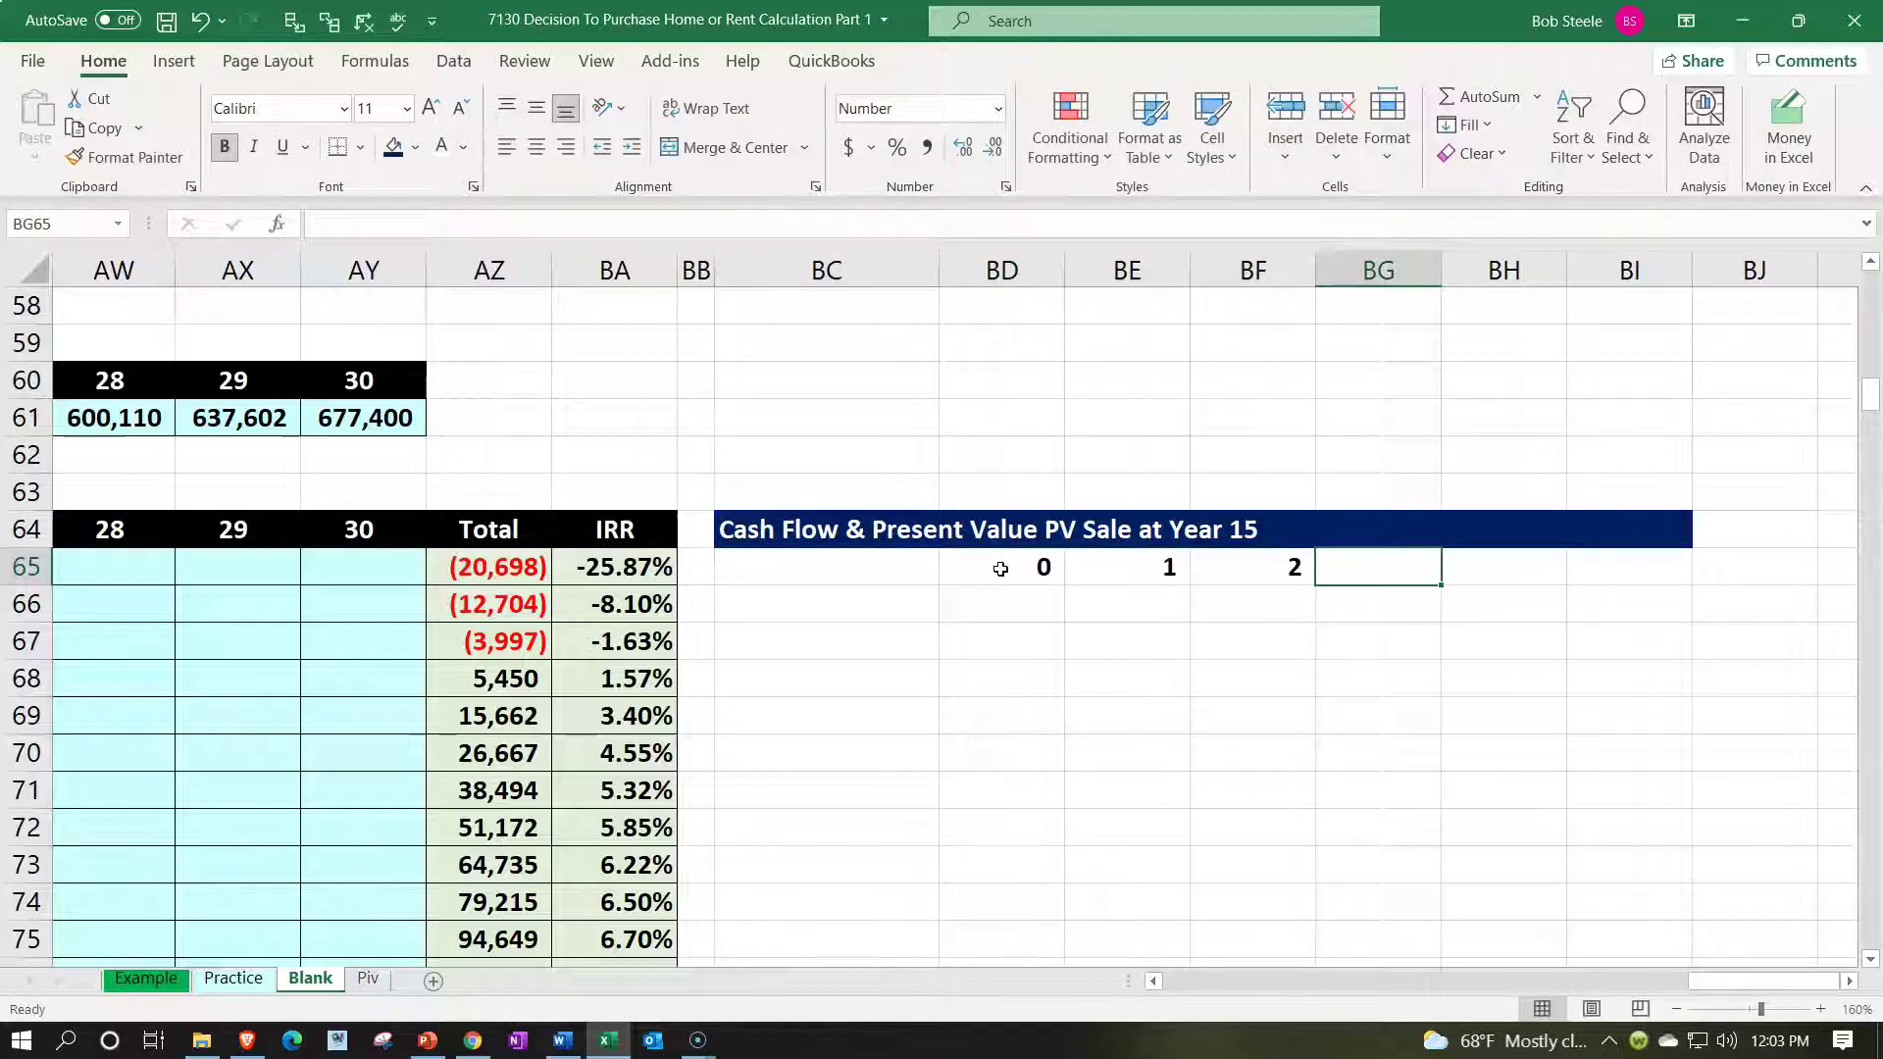
pyautogui.moveTo(1000, 569); pyautogui.dragTo(282, 596)
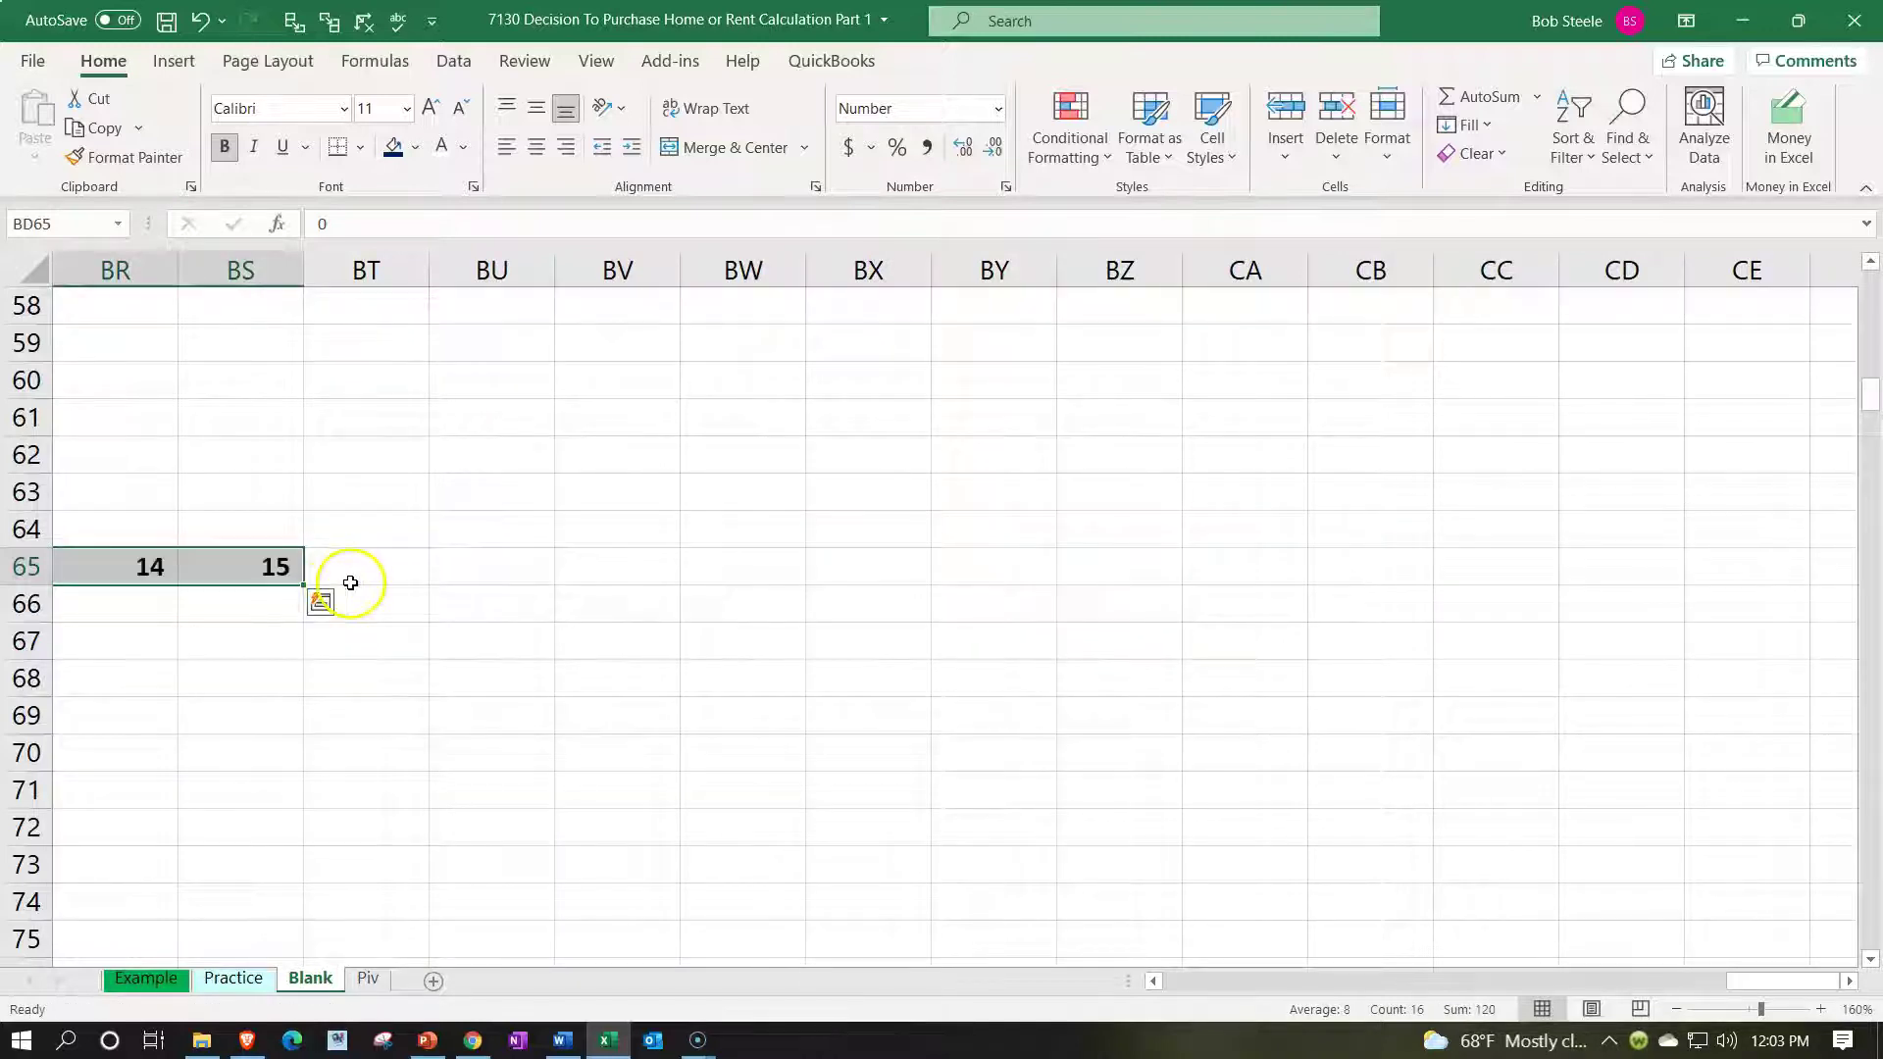
# - Center the year numbers in BD65 to BS65 with black fill and white font, and fill BC65 black
pyautogui.click(536, 146)
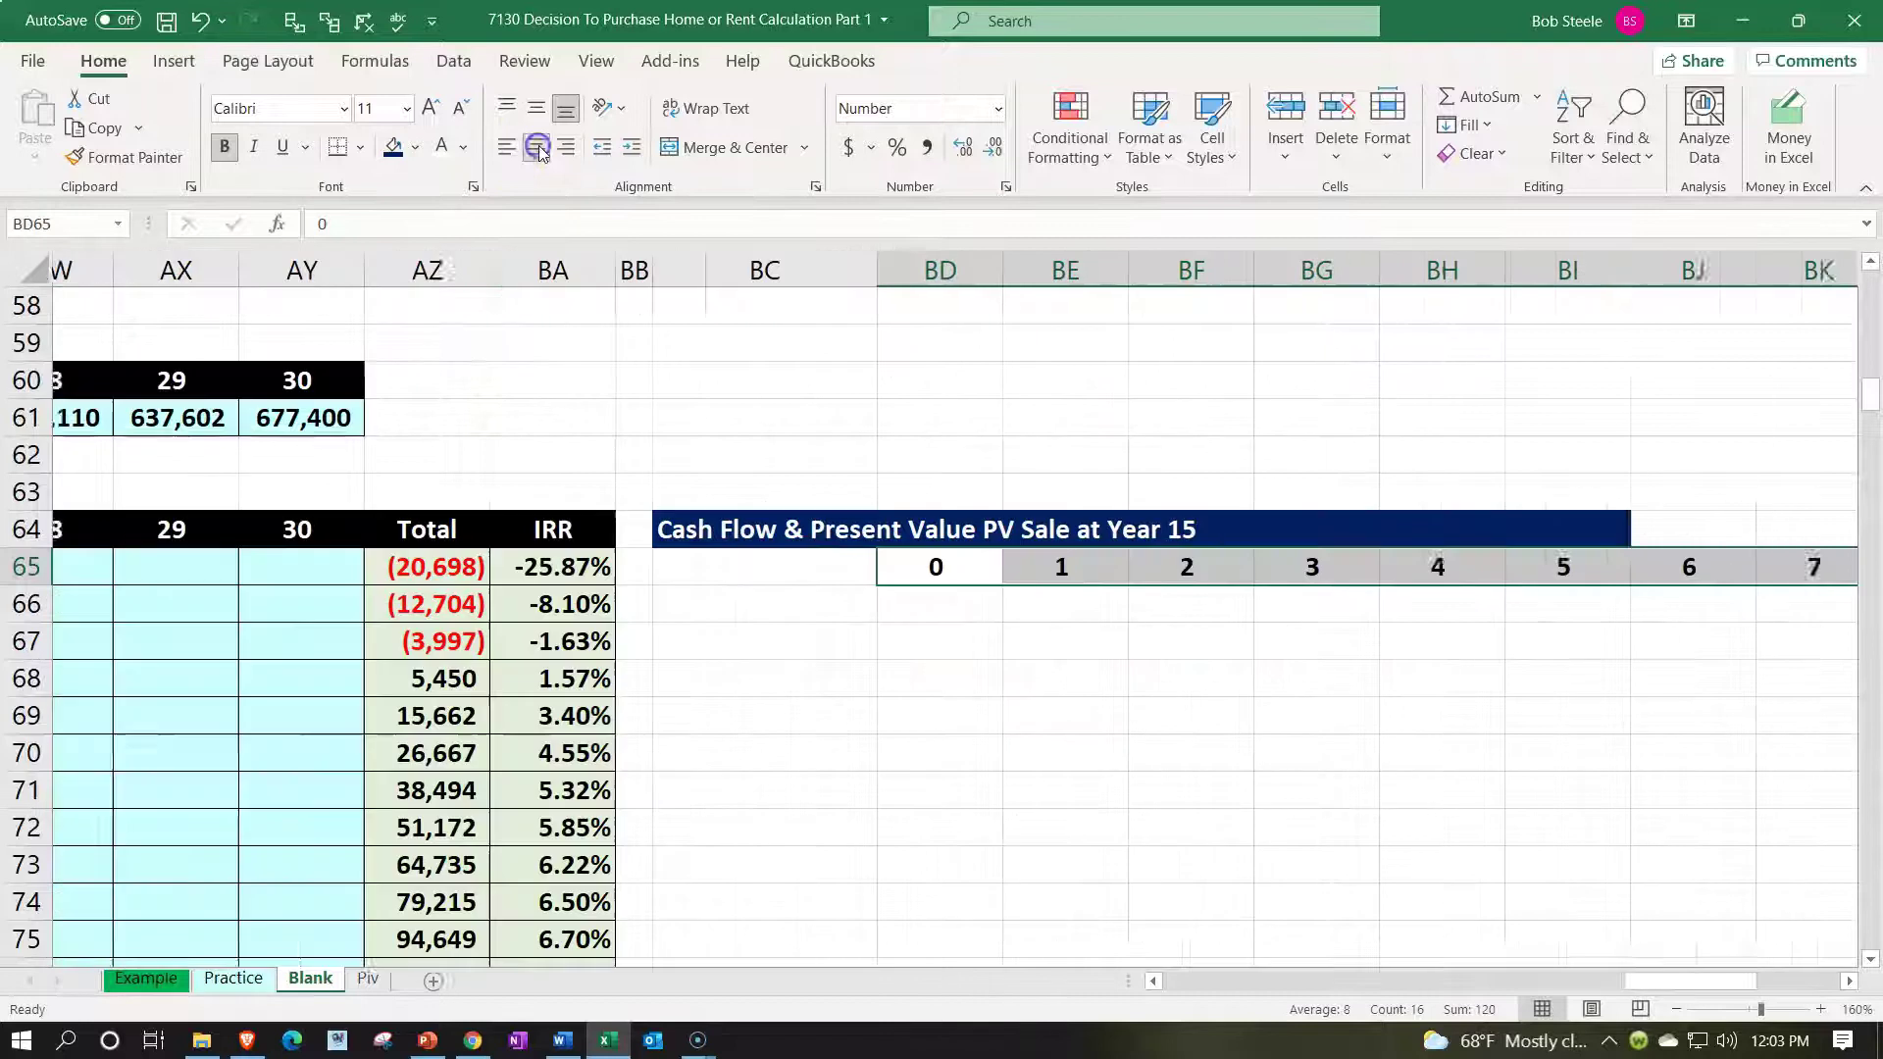
pyautogui.click(416, 147)
pyautogui.click(411, 211)
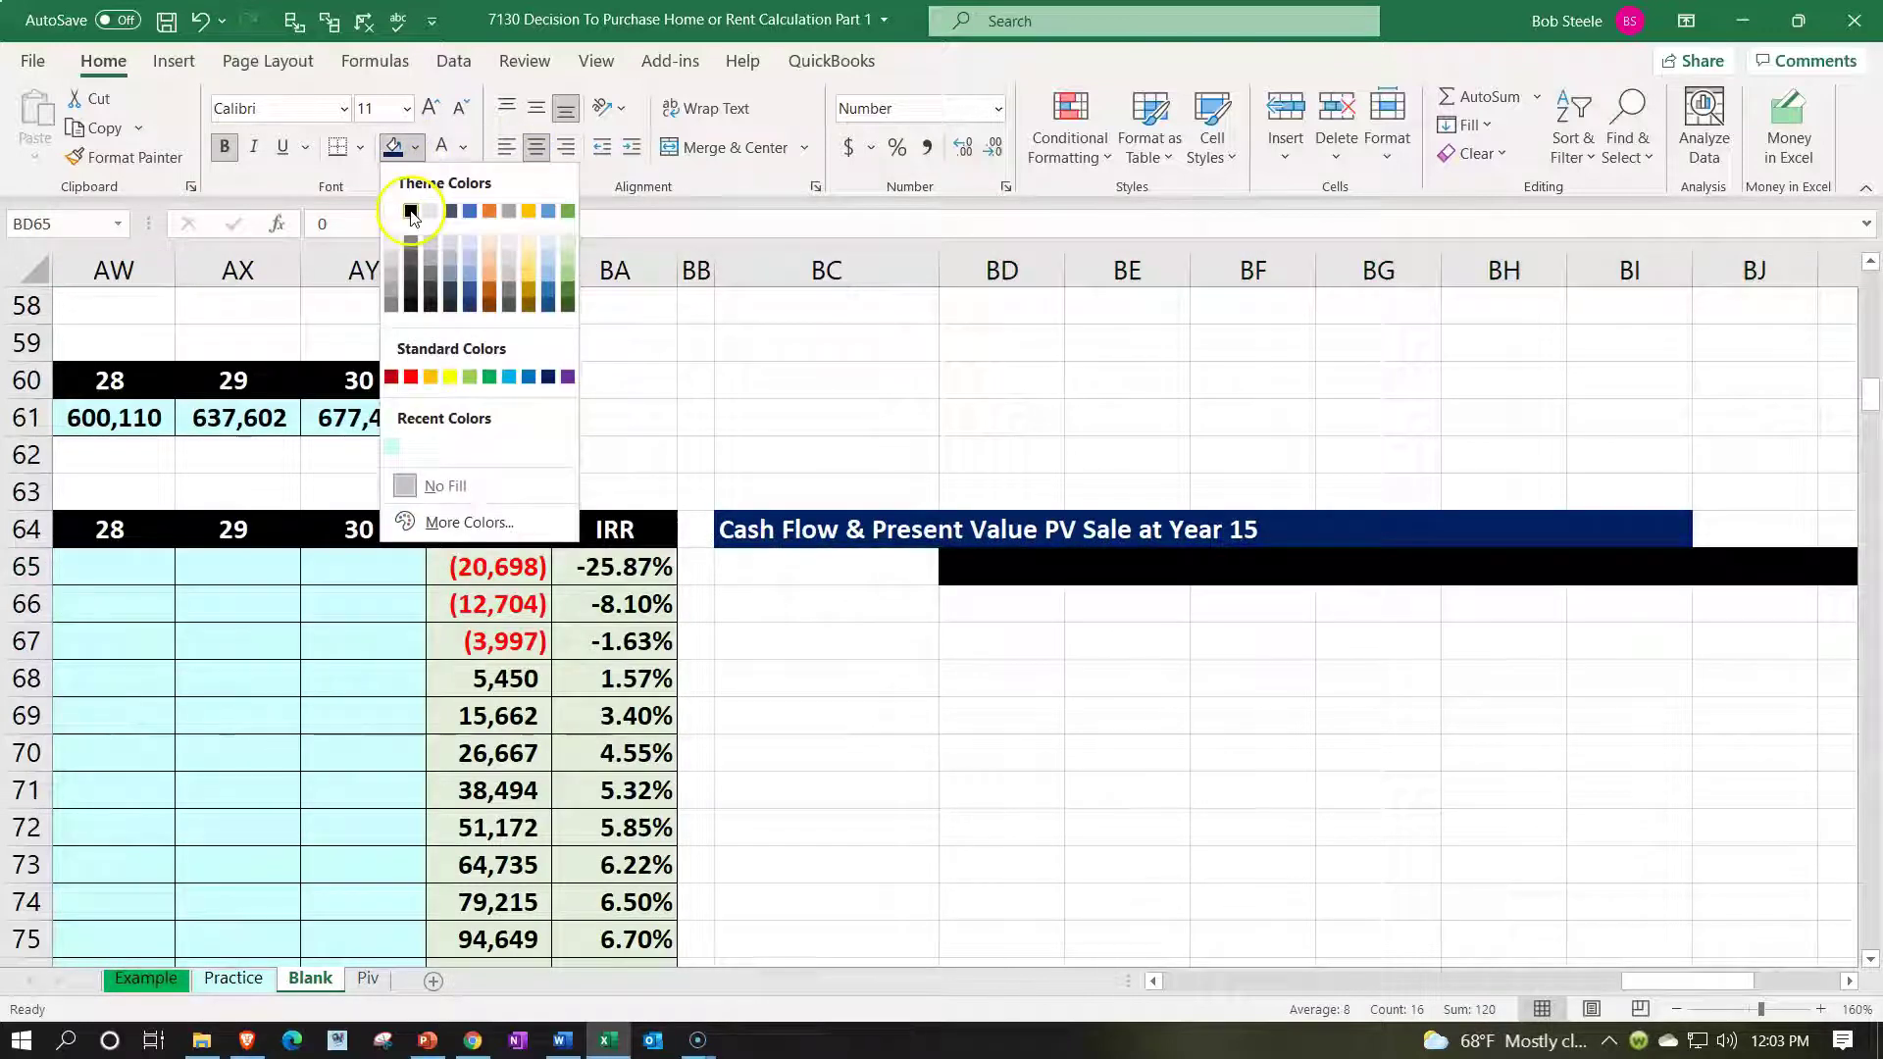
pyautogui.click(441, 146)
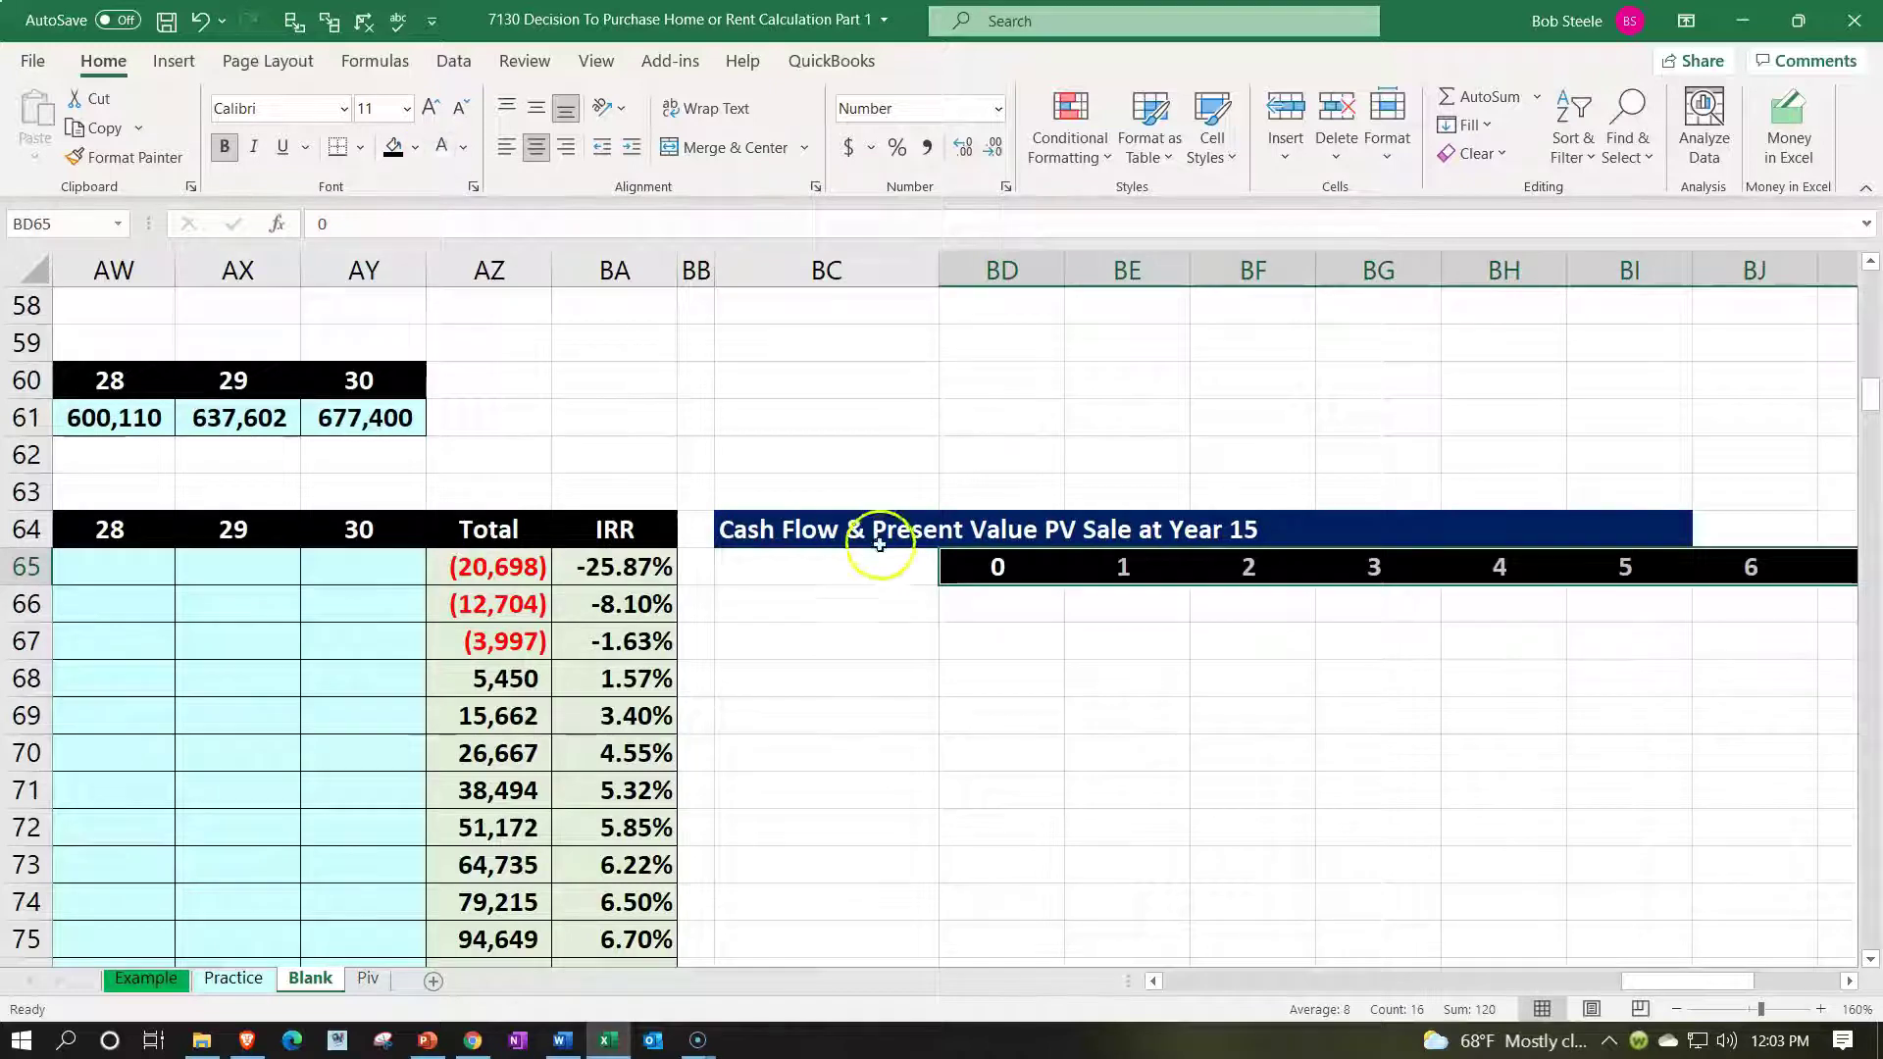
pyautogui.click(855, 564)
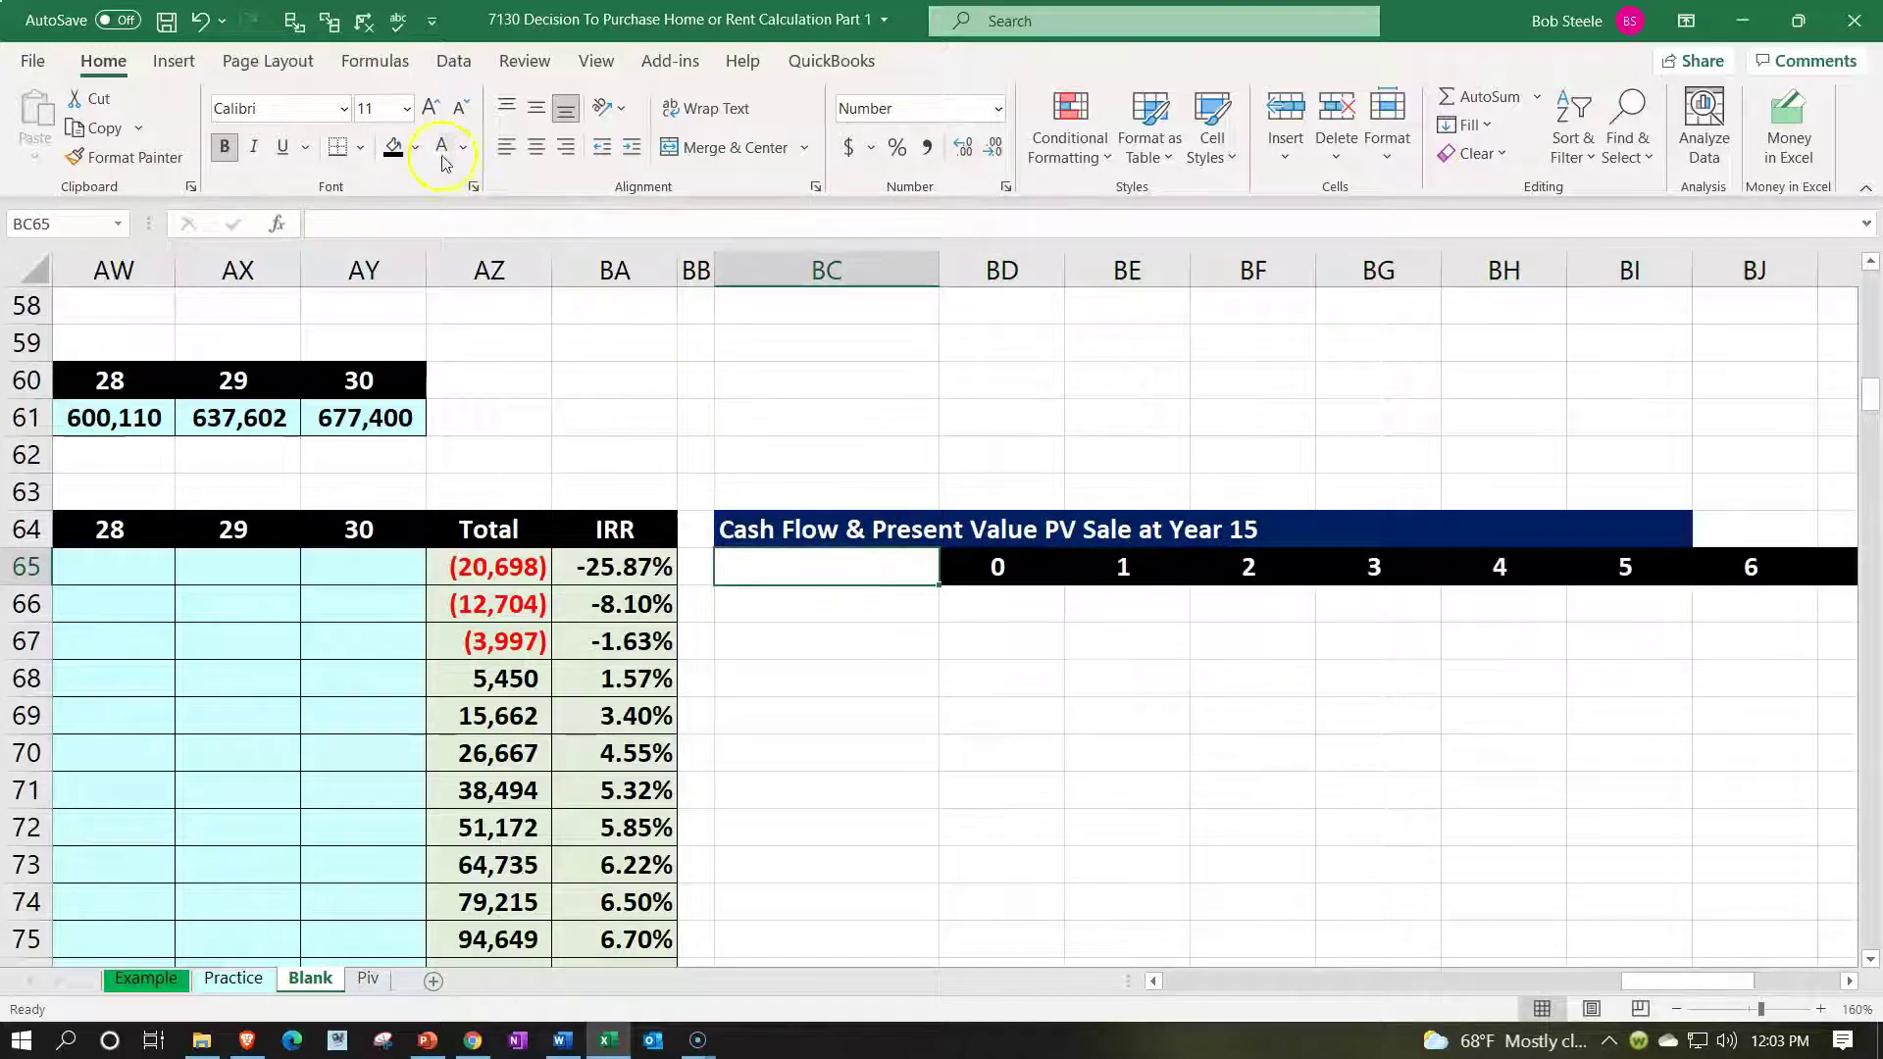
pyautogui.click(393, 146)
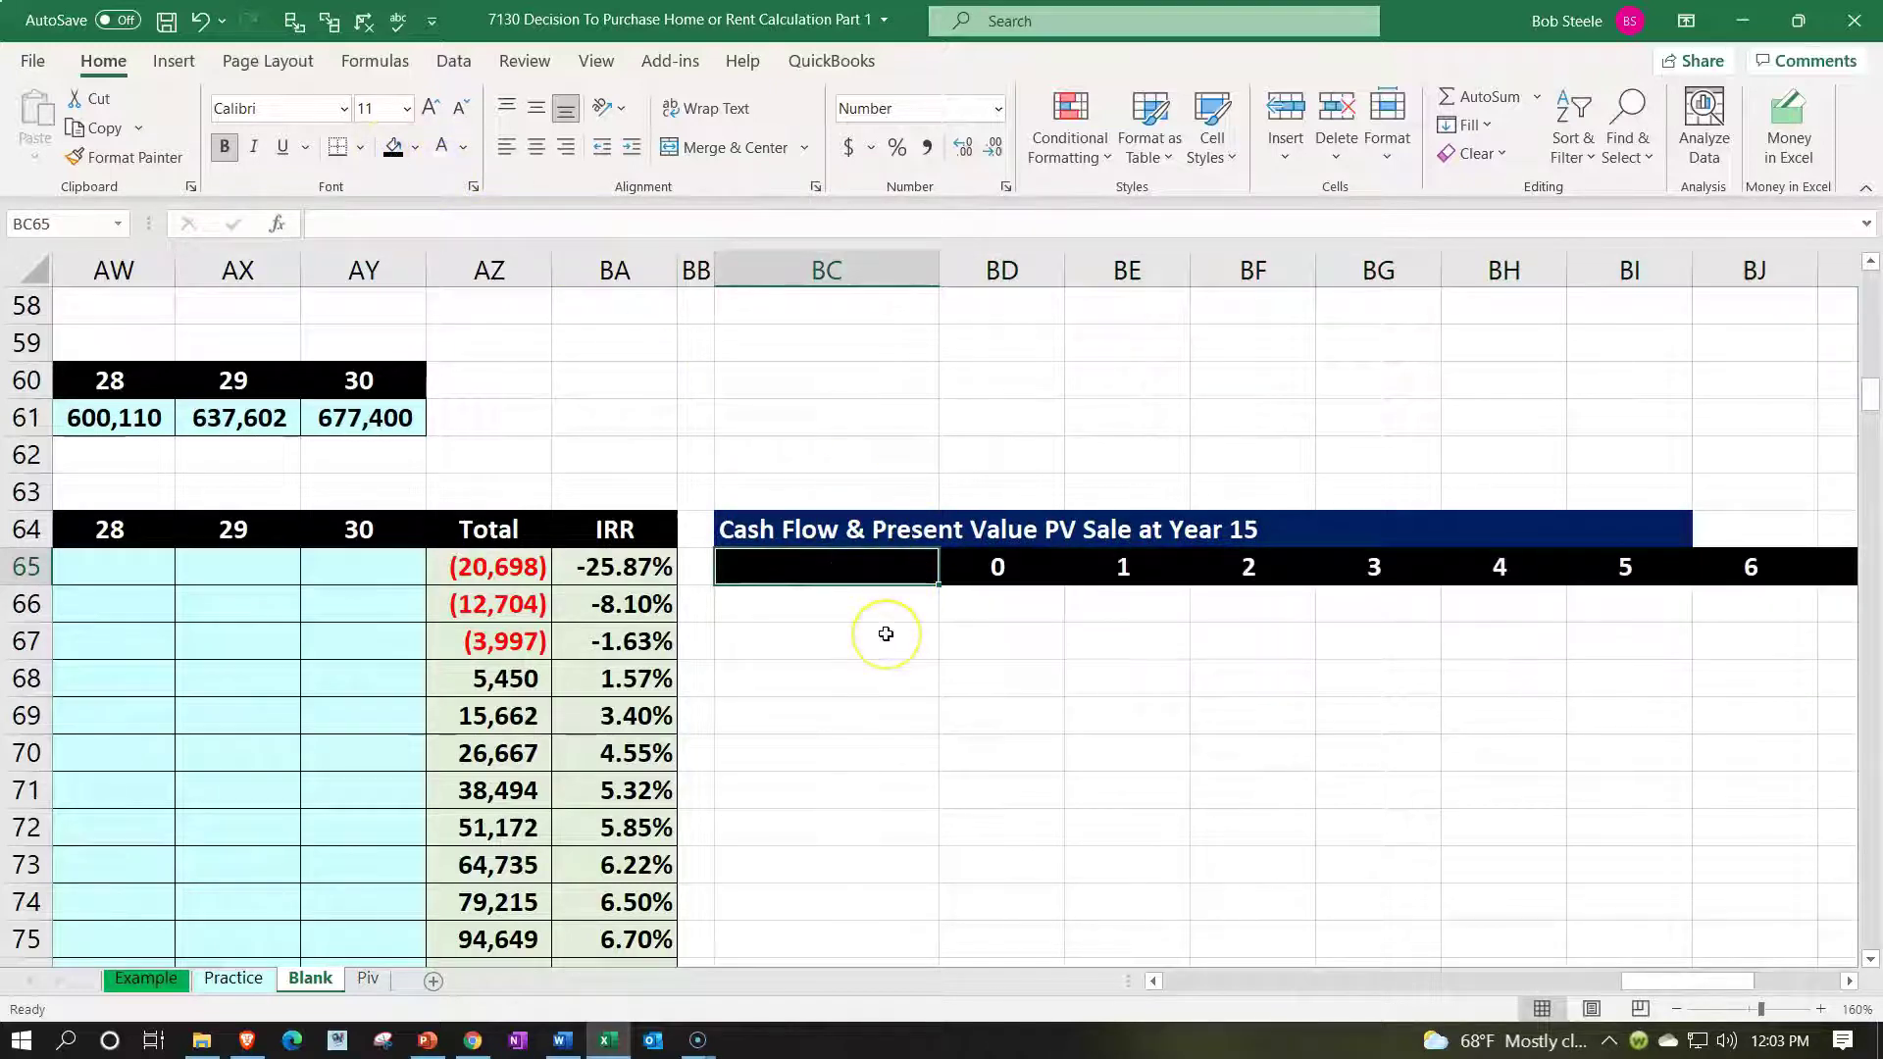
# - Label cell BC65 "Years" and cell BC66 "Cash flow sale 15"
pyautogui.write('Years')
pyautogui.press('Return')
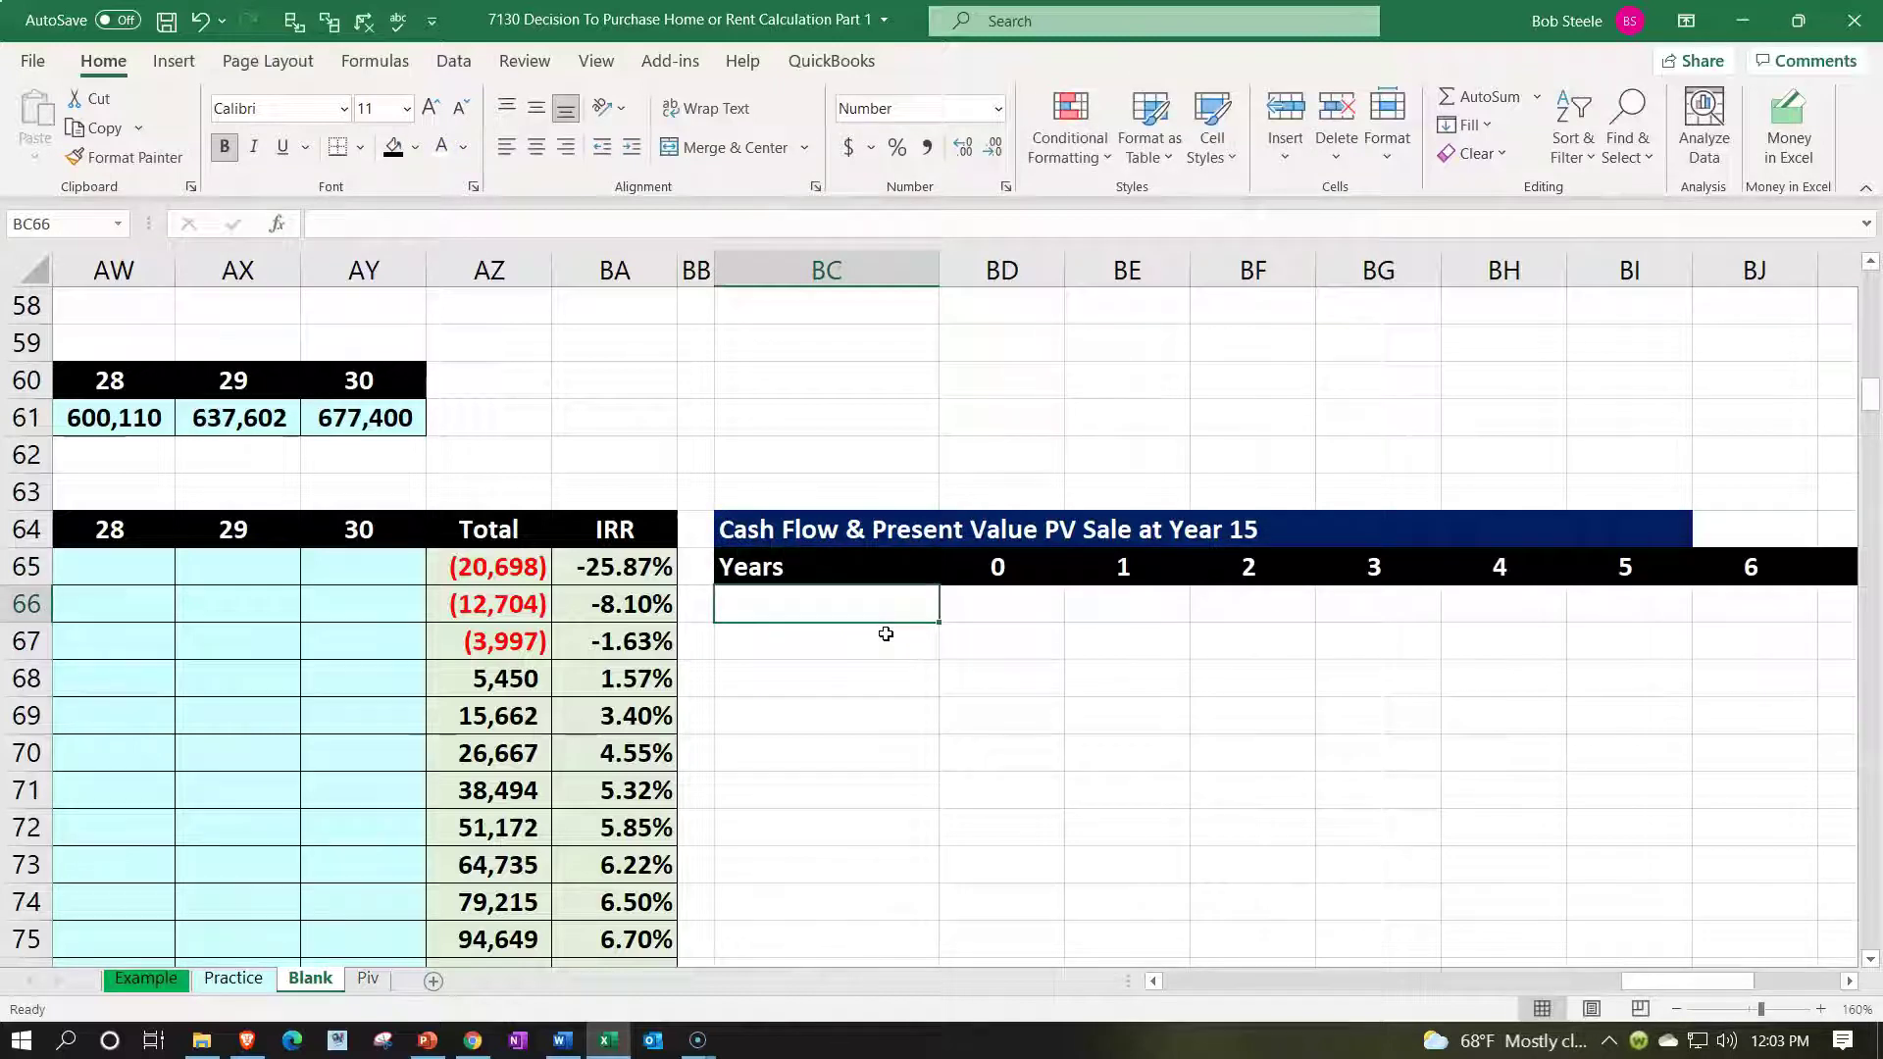
pyautogui.write('Cas')
pyautogui.press('BackSpace')
pyautogui.press('BackSpace')
pyautogui.press('BackSpace')
pyautogui.press('BackSpace')
pyautogui.write('Cash flow')
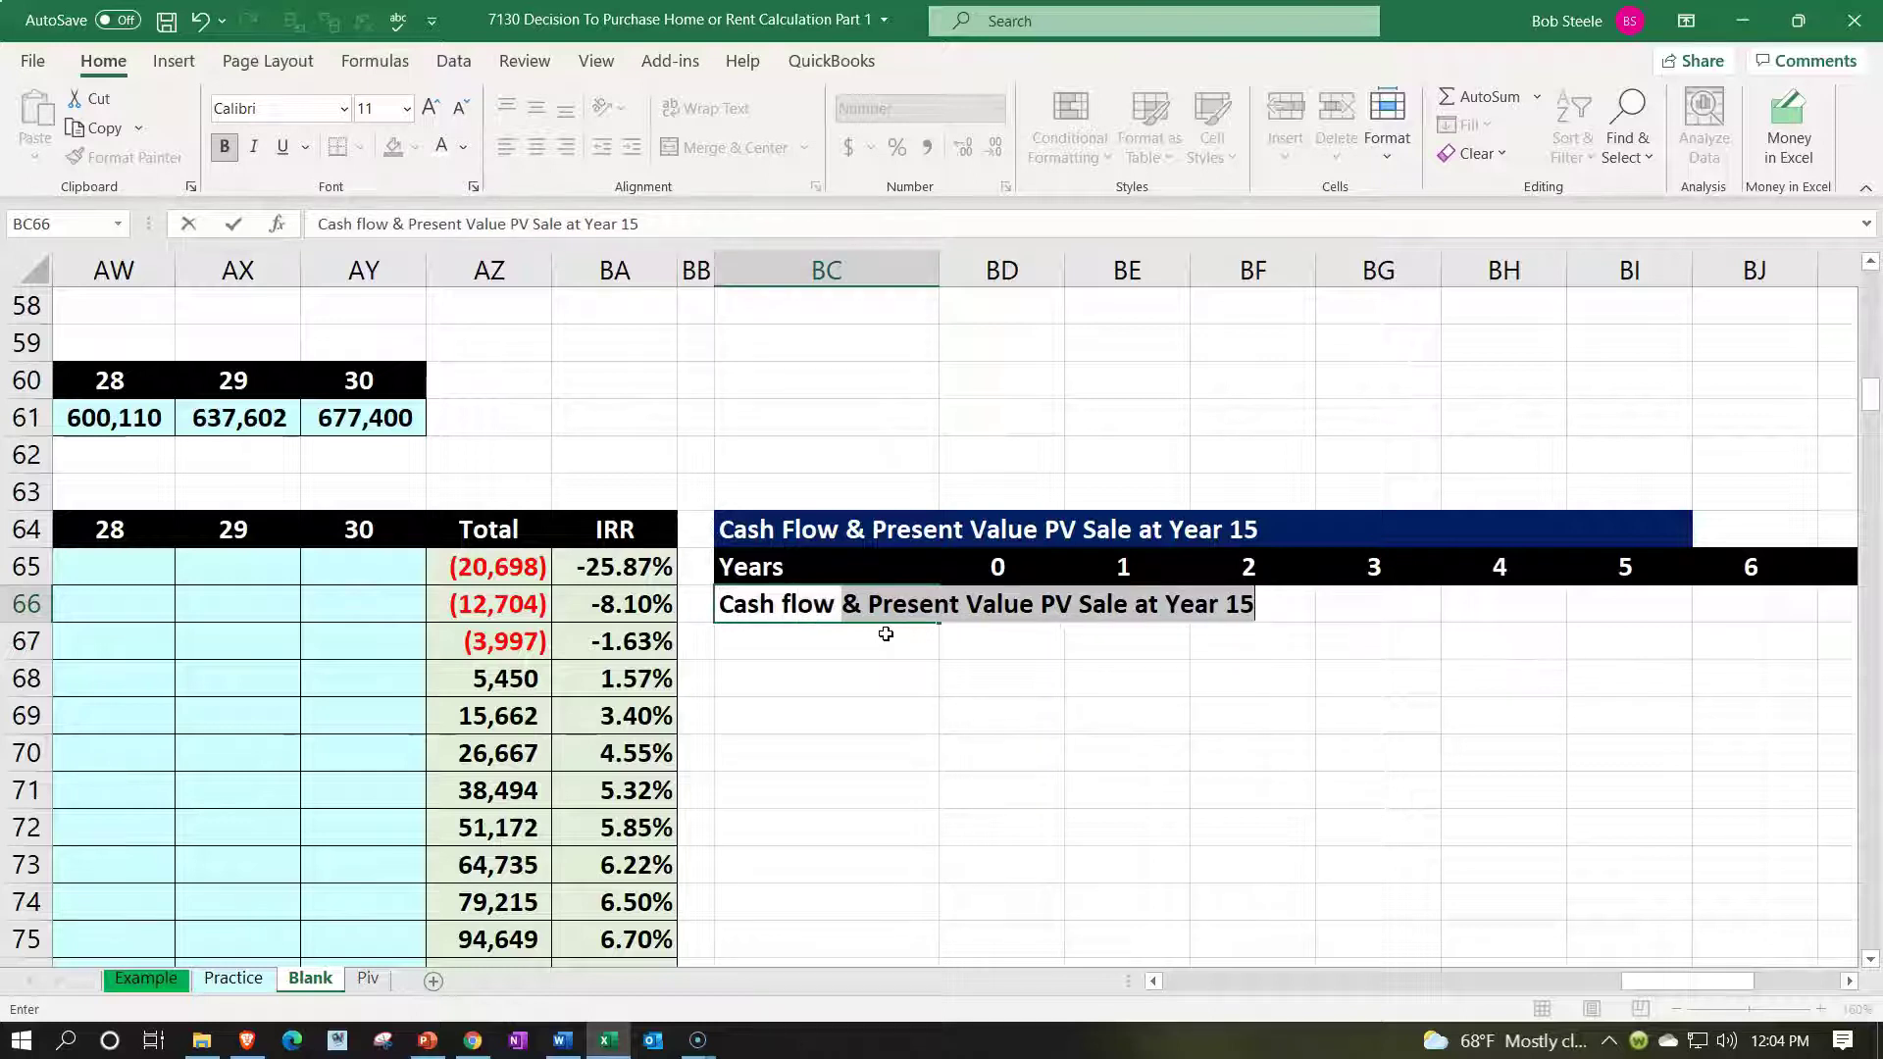
pyautogui.write(' sale 15')
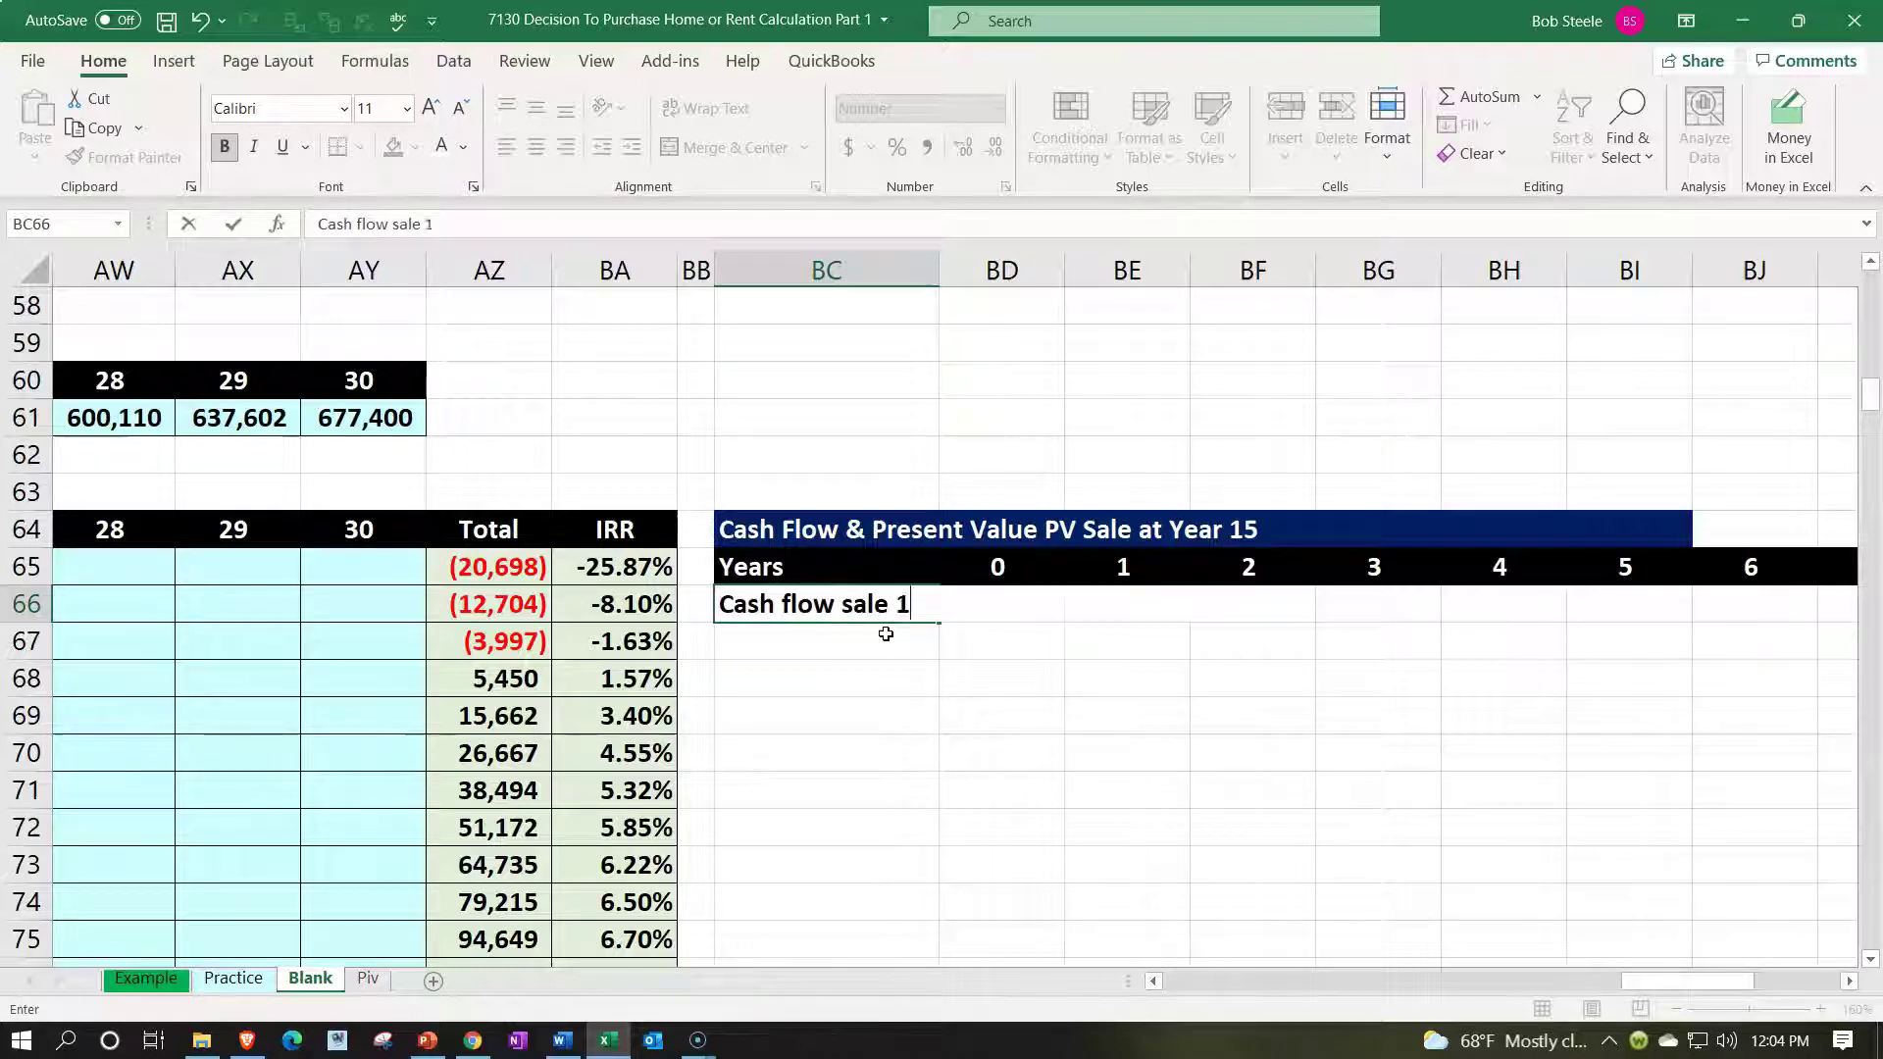
pyautogui.press('Return')
# - Link cell BD66 to the year 0 cash flow in the year 15 row with =U79
pyautogui.press('Right')
pyautogui.press('Up')
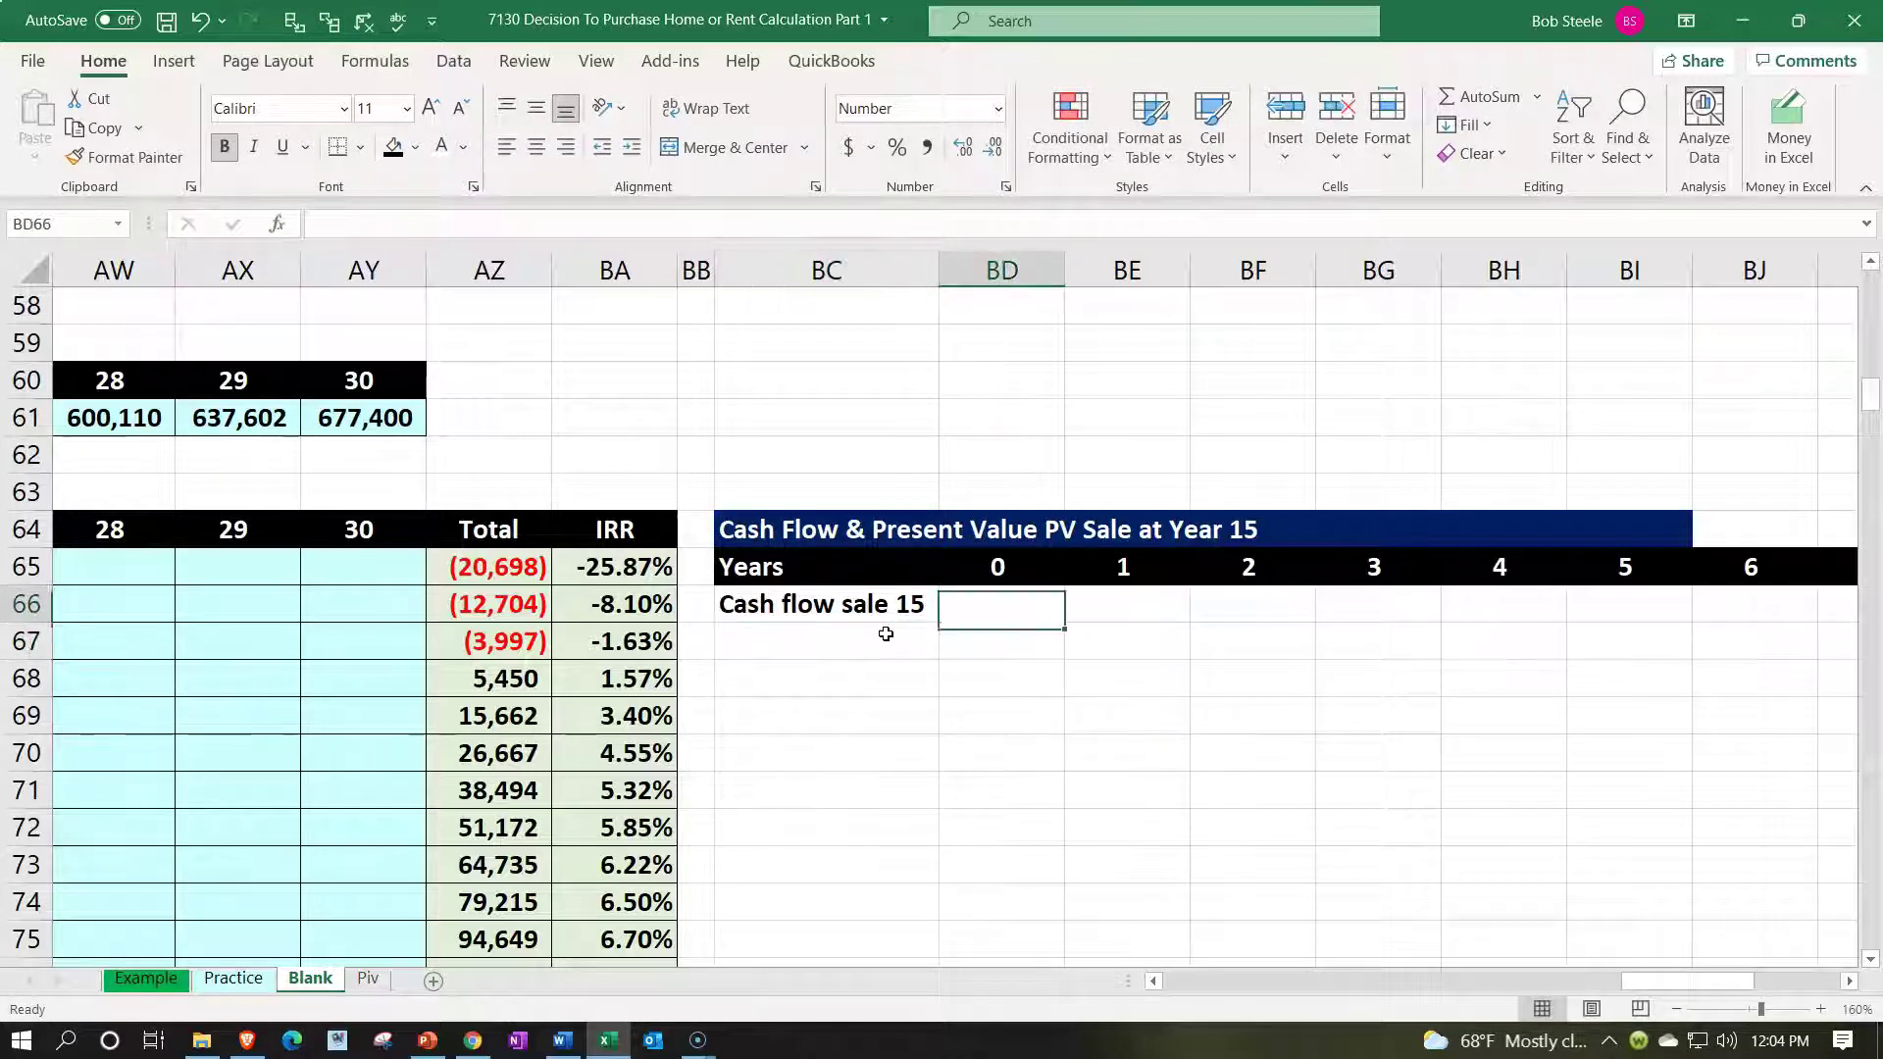
pyautogui.write('=')
pyautogui.press('Left')
pyautogui.press('Left')
pyautogui.press('Left')
pyautogui.press('Left')
pyautogui.press('Left')
pyautogui.press('Left')
pyautogui.press('Left')
pyautogui.press('Left')
pyautogui.press('Left')
pyautogui.press('Left')
pyautogui.press('Left')
pyautogui.press('Left')
pyautogui.press('Left')
pyautogui.press('Left')
pyautogui.press('Left')
pyautogui.press('Left')
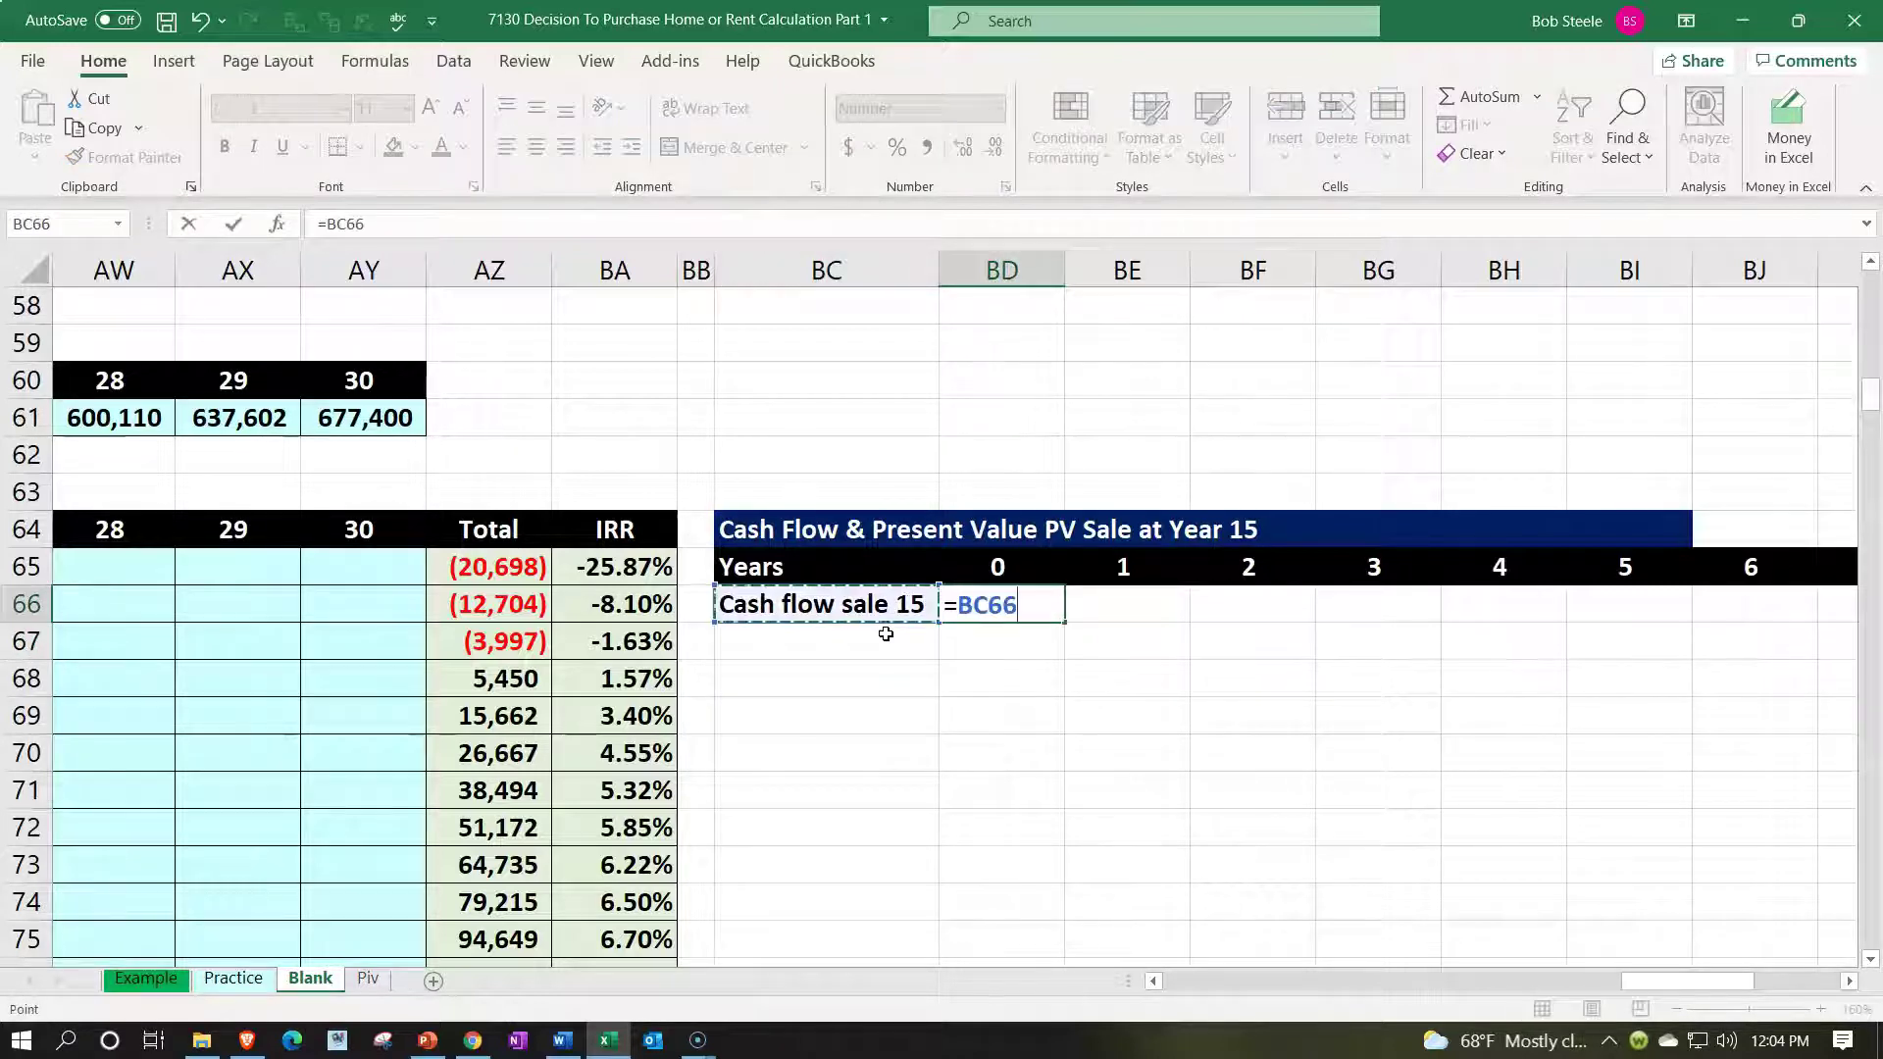
pyautogui.press('Left')
pyautogui.press('Left')
pyautogui.press('Left')
pyautogui.press('Left')
pyautogui.press('Left')
pyautogui.press('Left')
pyautogui.press('Left')
pyautogui.press('Left')
pyautogui.press('Left')
pyautogui.press('Left')
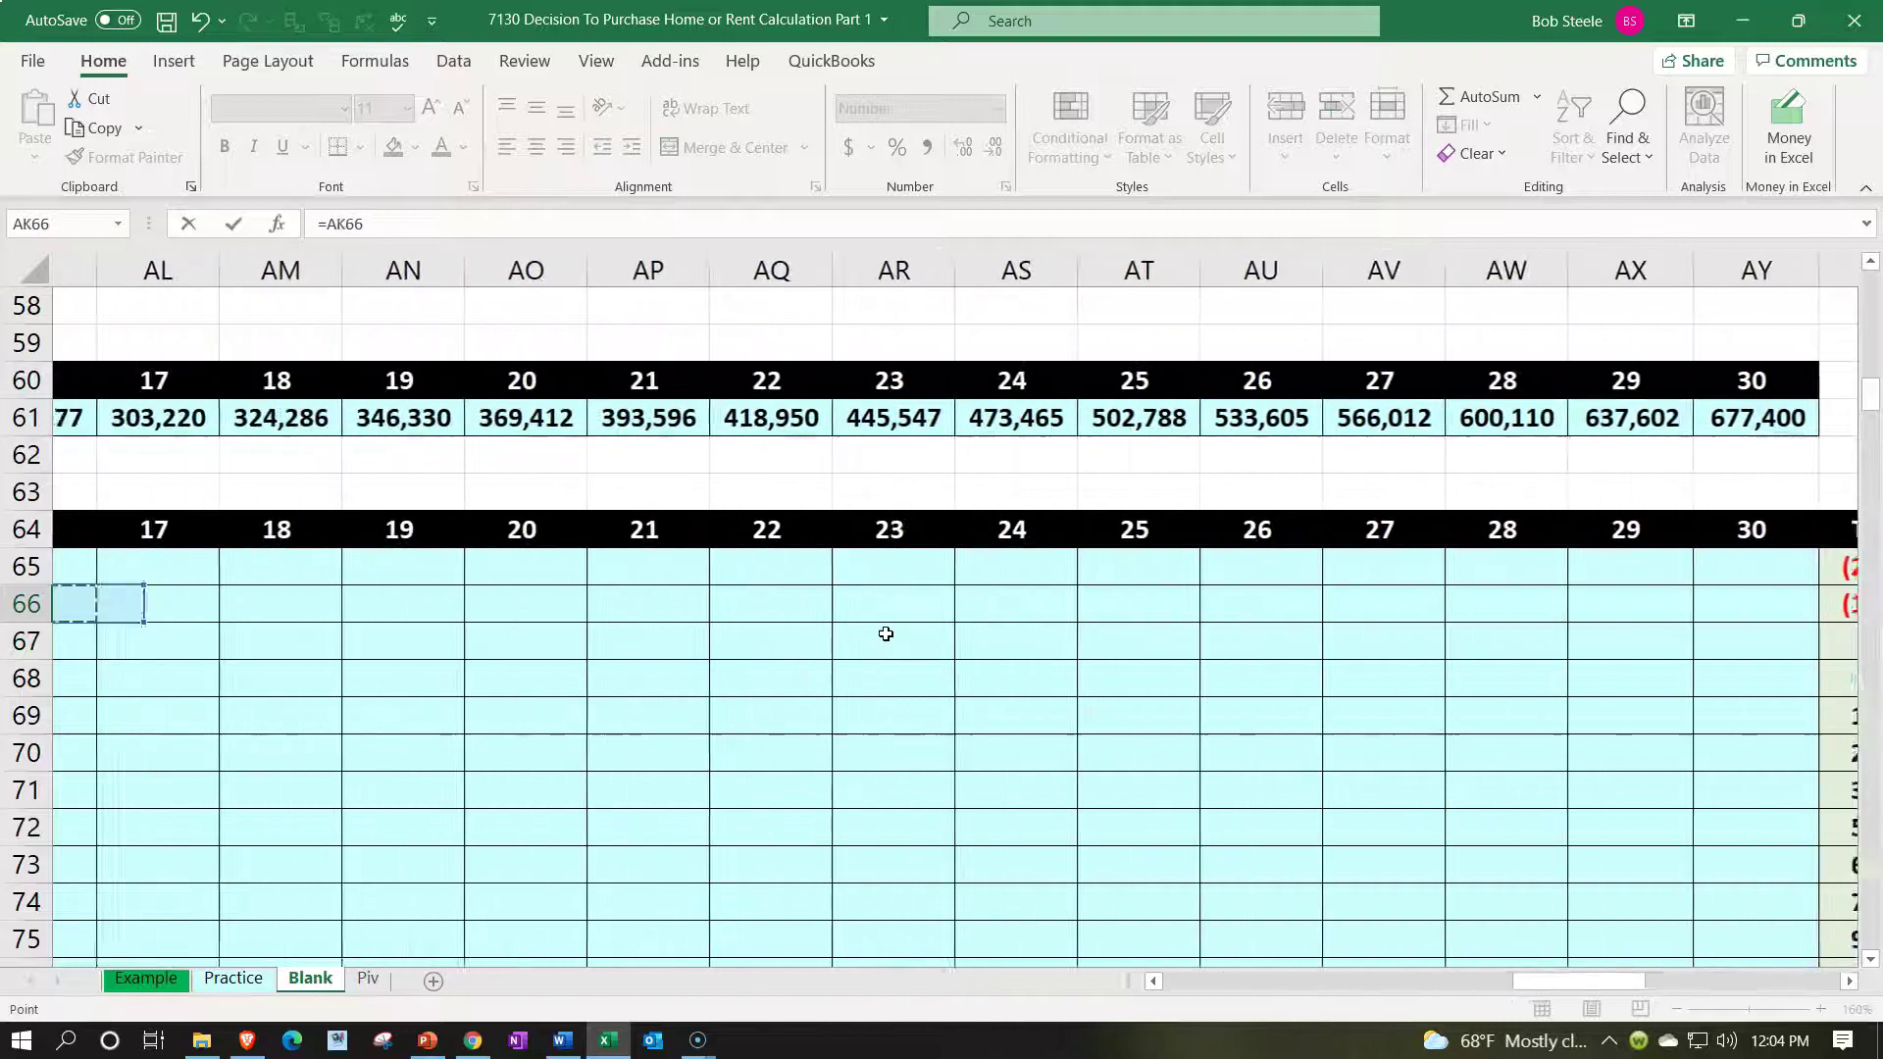
pyautogui.press('Left')
pyautogui.press('Left')
pyautogui.press('Left')
pyautogui.press('Left')
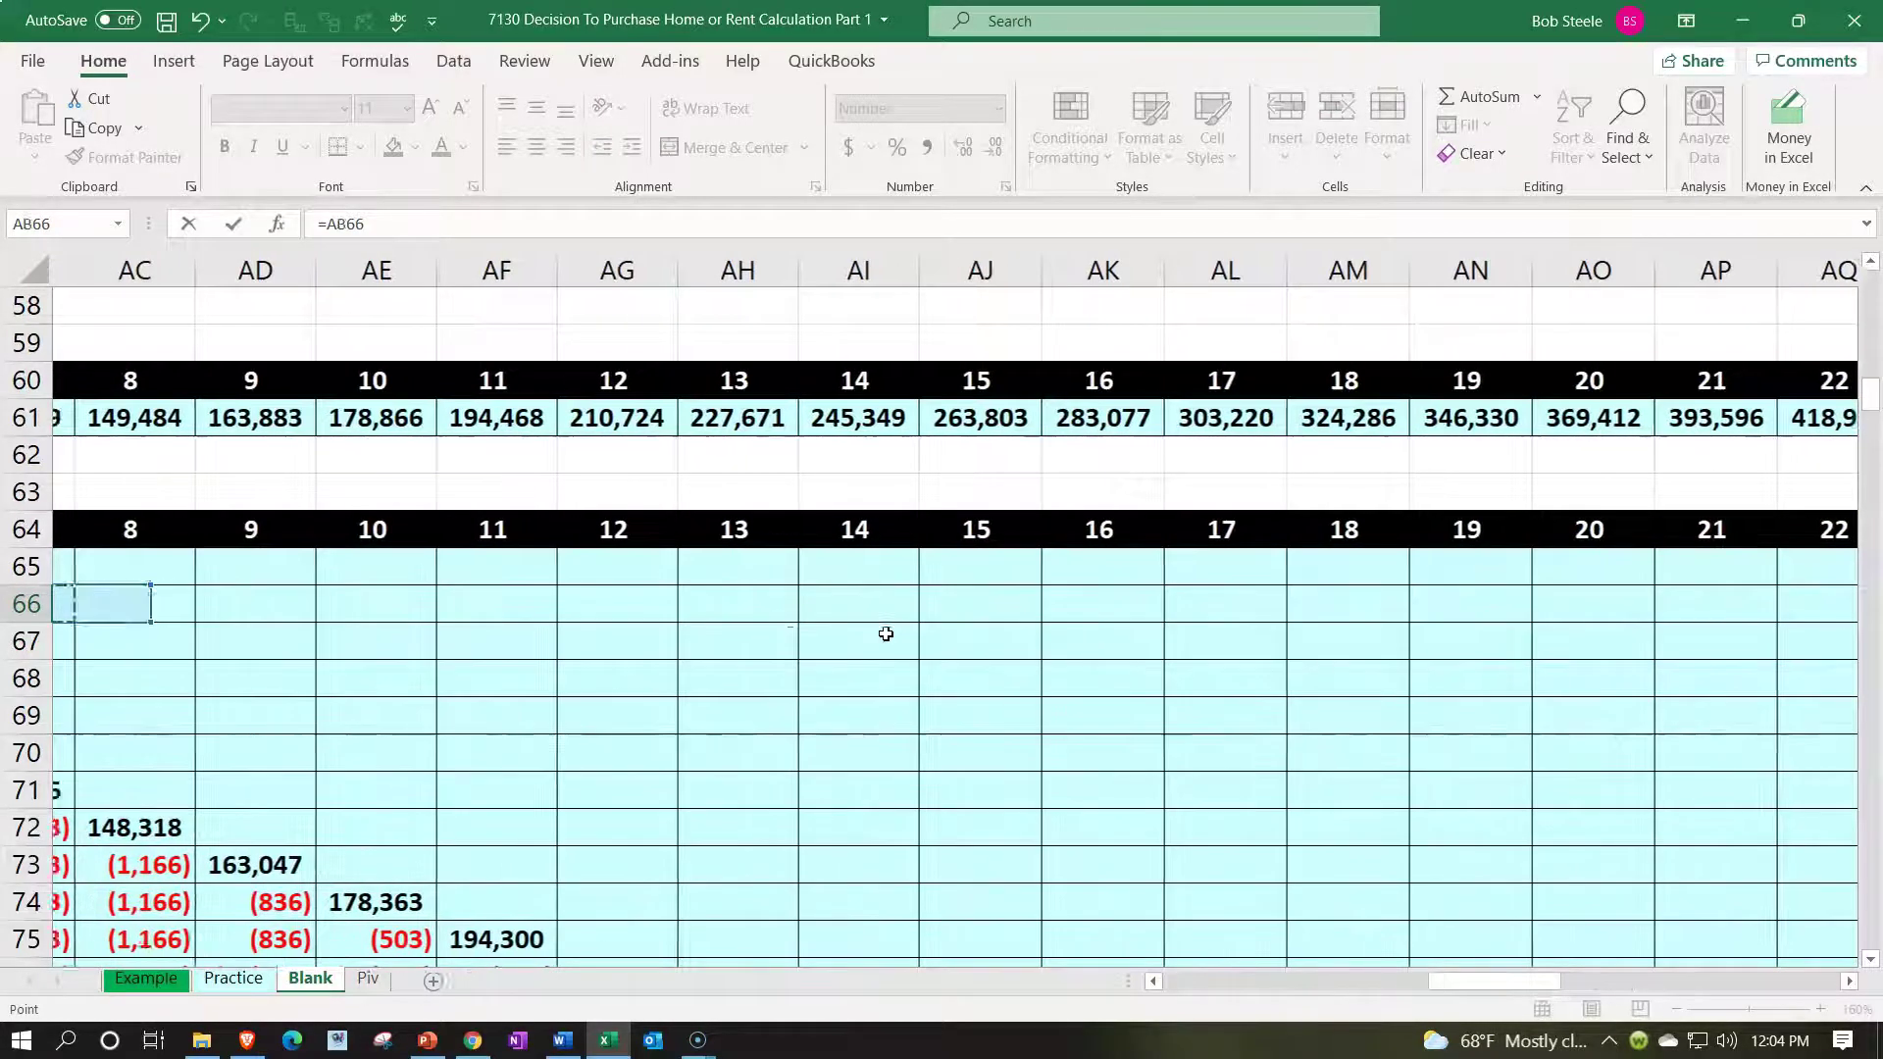
pyautogui.press('Down')
pyautogui.press('Down')
pyautogui.press('Down')
pyautogui.press('Left')
pyautogui.press('Left')
pyautogui.press('Left')
pyautogui.press('Left')
pyautogui.press('Left')
pyautogui.press('Left')
pyautogui.press('Left')
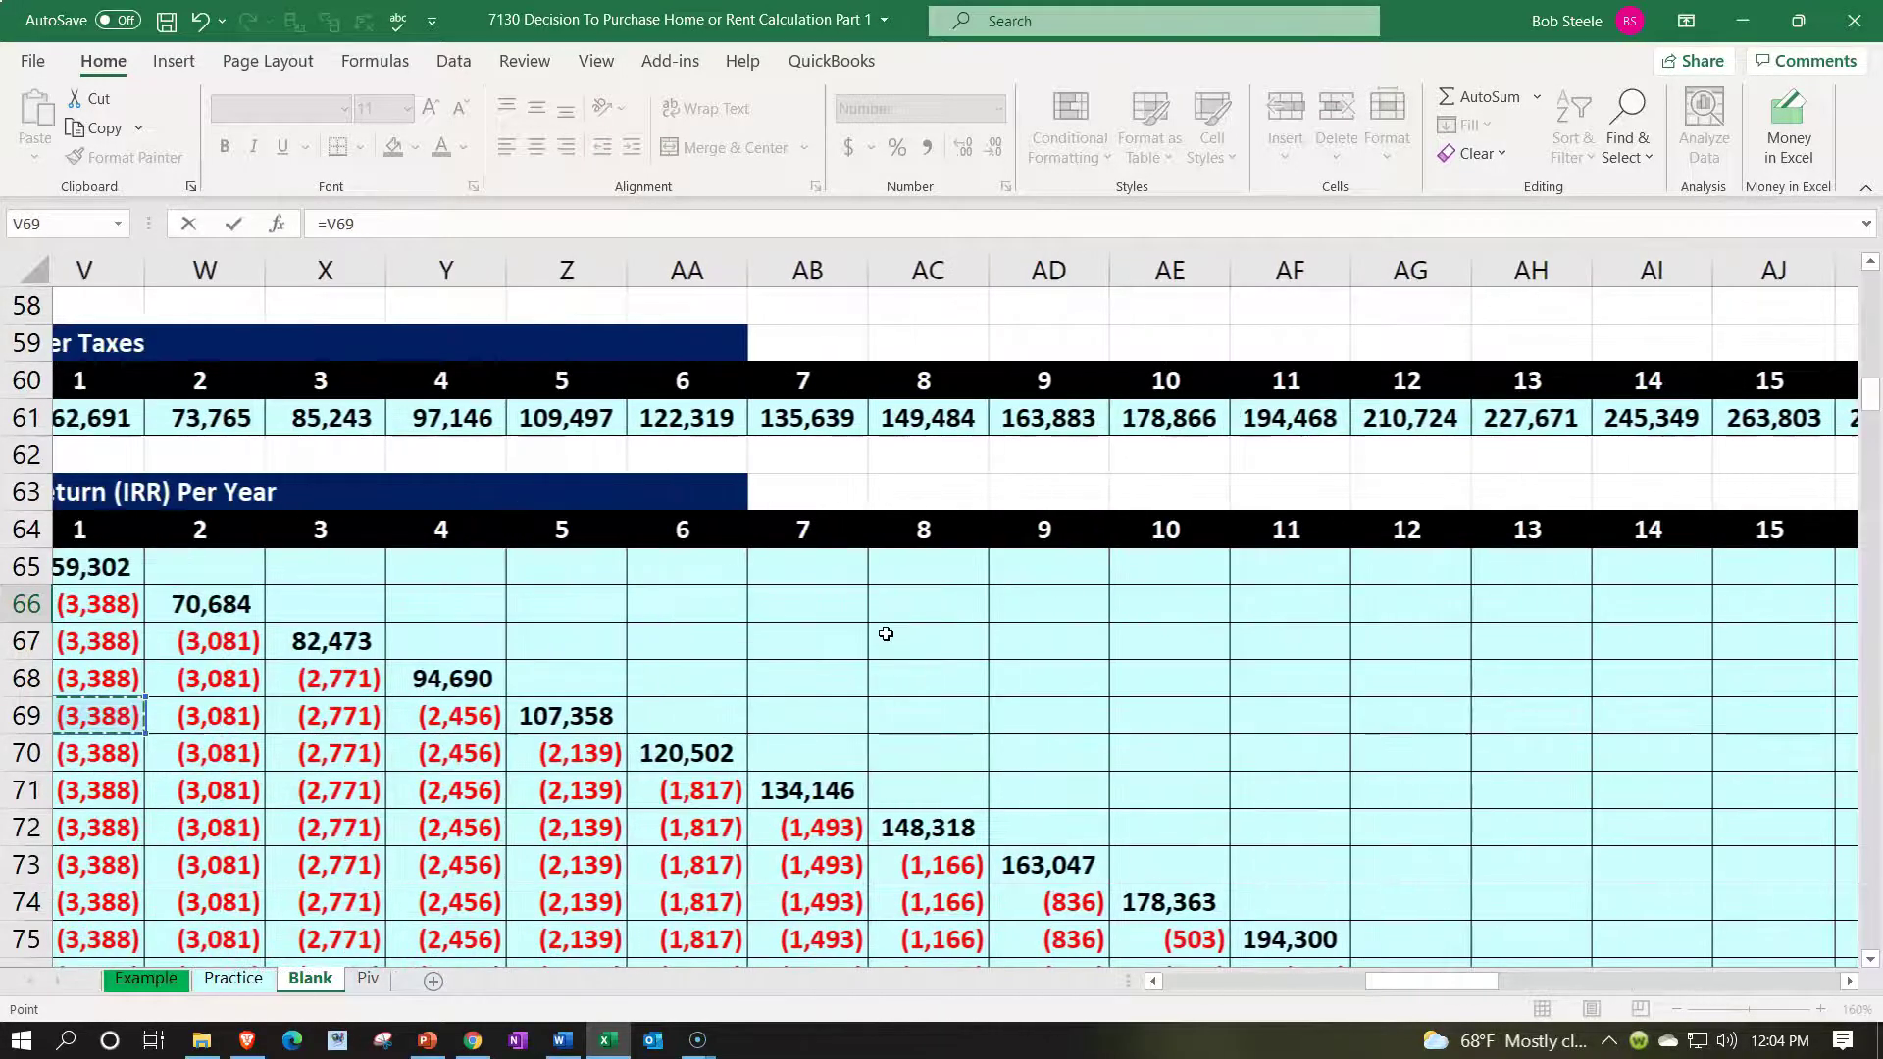
pyautogui.press('Down')
pyautogui.press('Down')
pyautogui.press('Down')
pyautogui.press('Down')
pyautogui.press('Down')
pyautogui.press('Down')
pyautogui.press('Down')
pyautogui.press('Down')
pyautogui.press('Down')
pyautogui.press('Down')
pyautogui.press('Down')
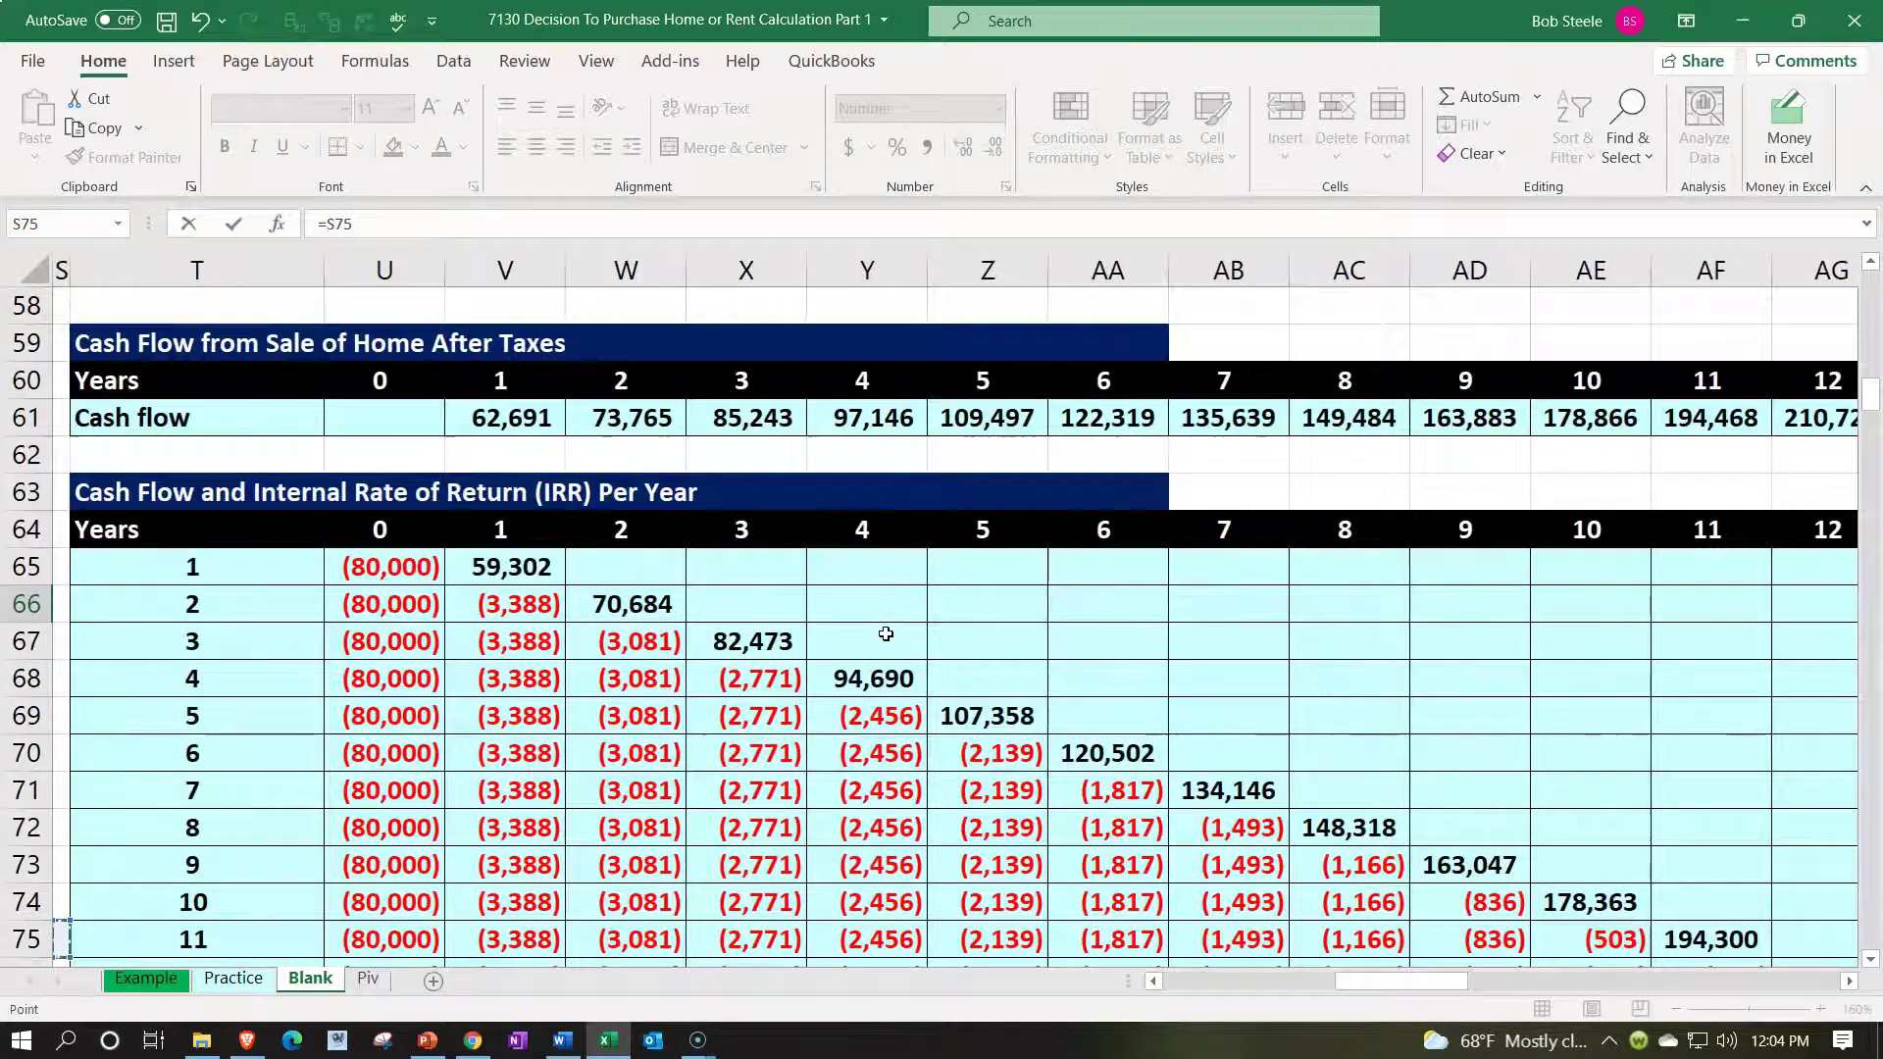
pyautogui.press('Right')
pyautogui.press('Right')
pyautogui.press('Up')
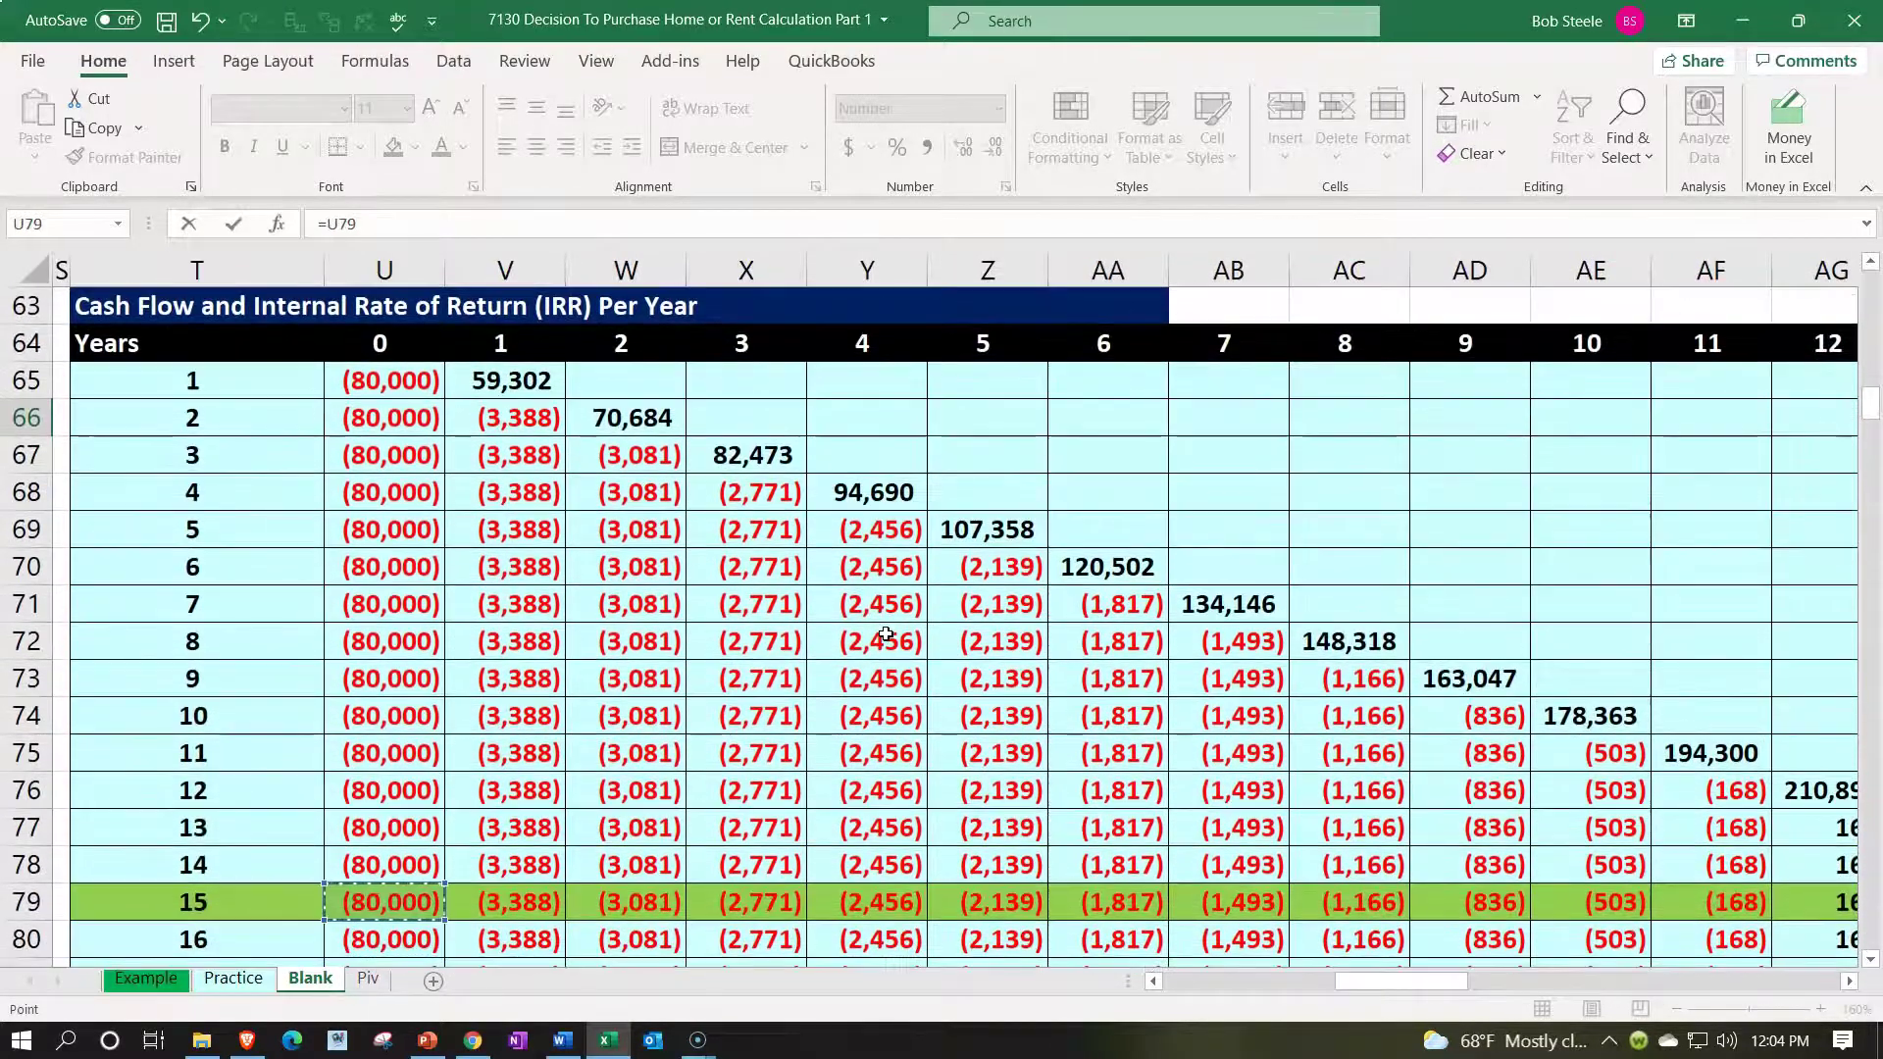
pyautogui.press('Return')
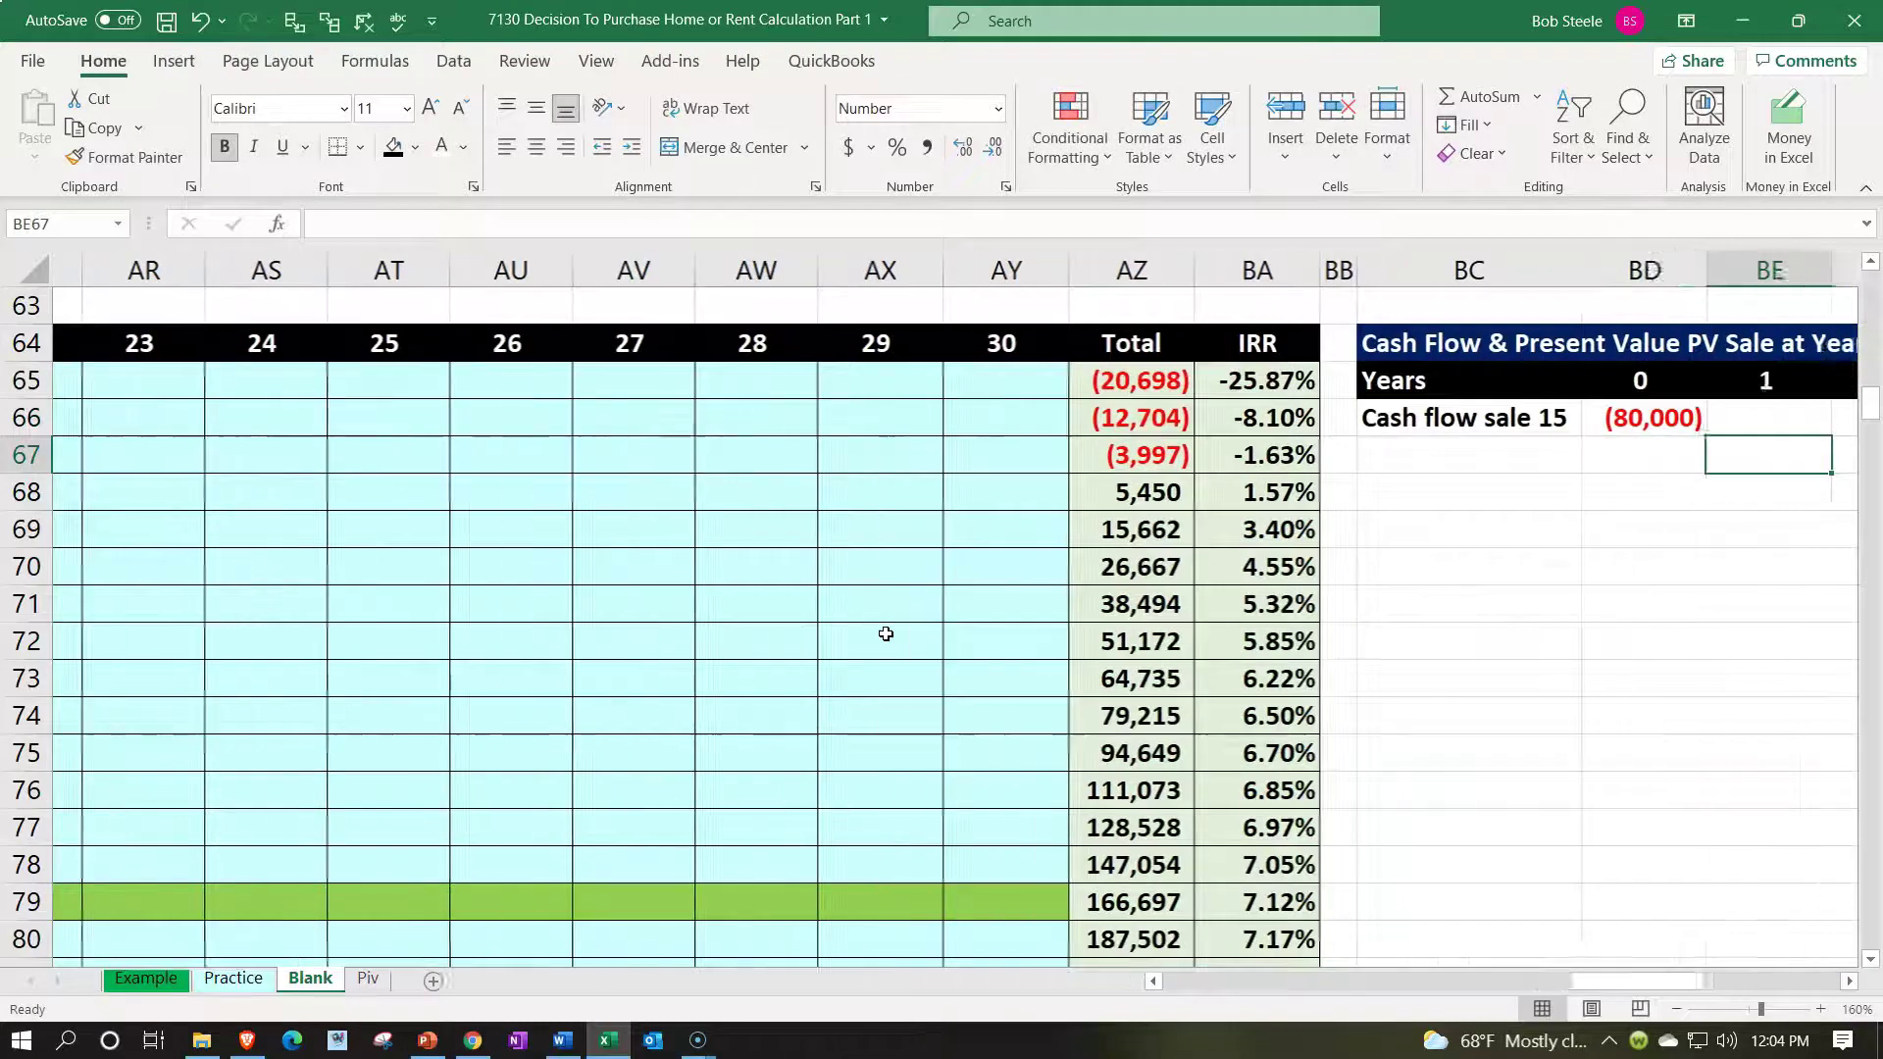
# - Fill the cash flow formula from BD66 across to BS66 for years 1 through 15
pyautogui.press('Right')
pyautogui.press('Right')
pyautogui.press('Right')
pyautogui.press('Right')
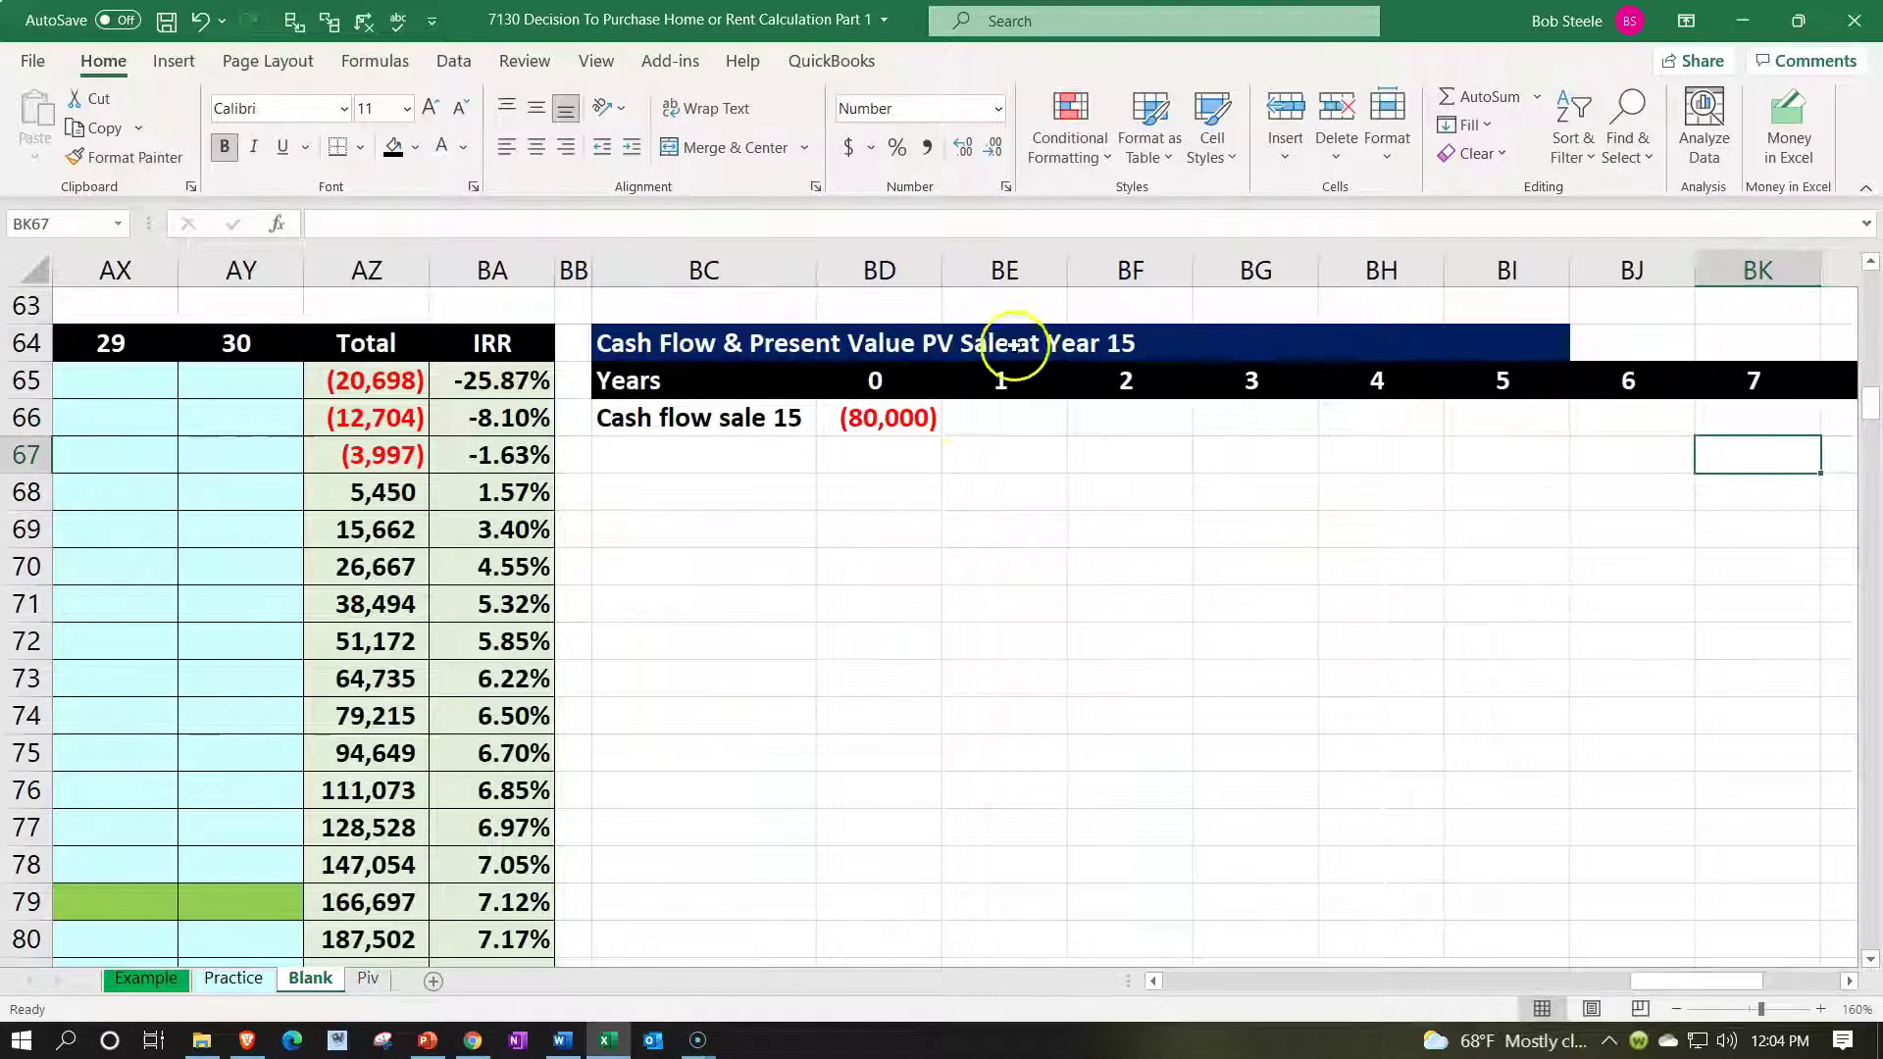
pyautogui.click(923, 414)
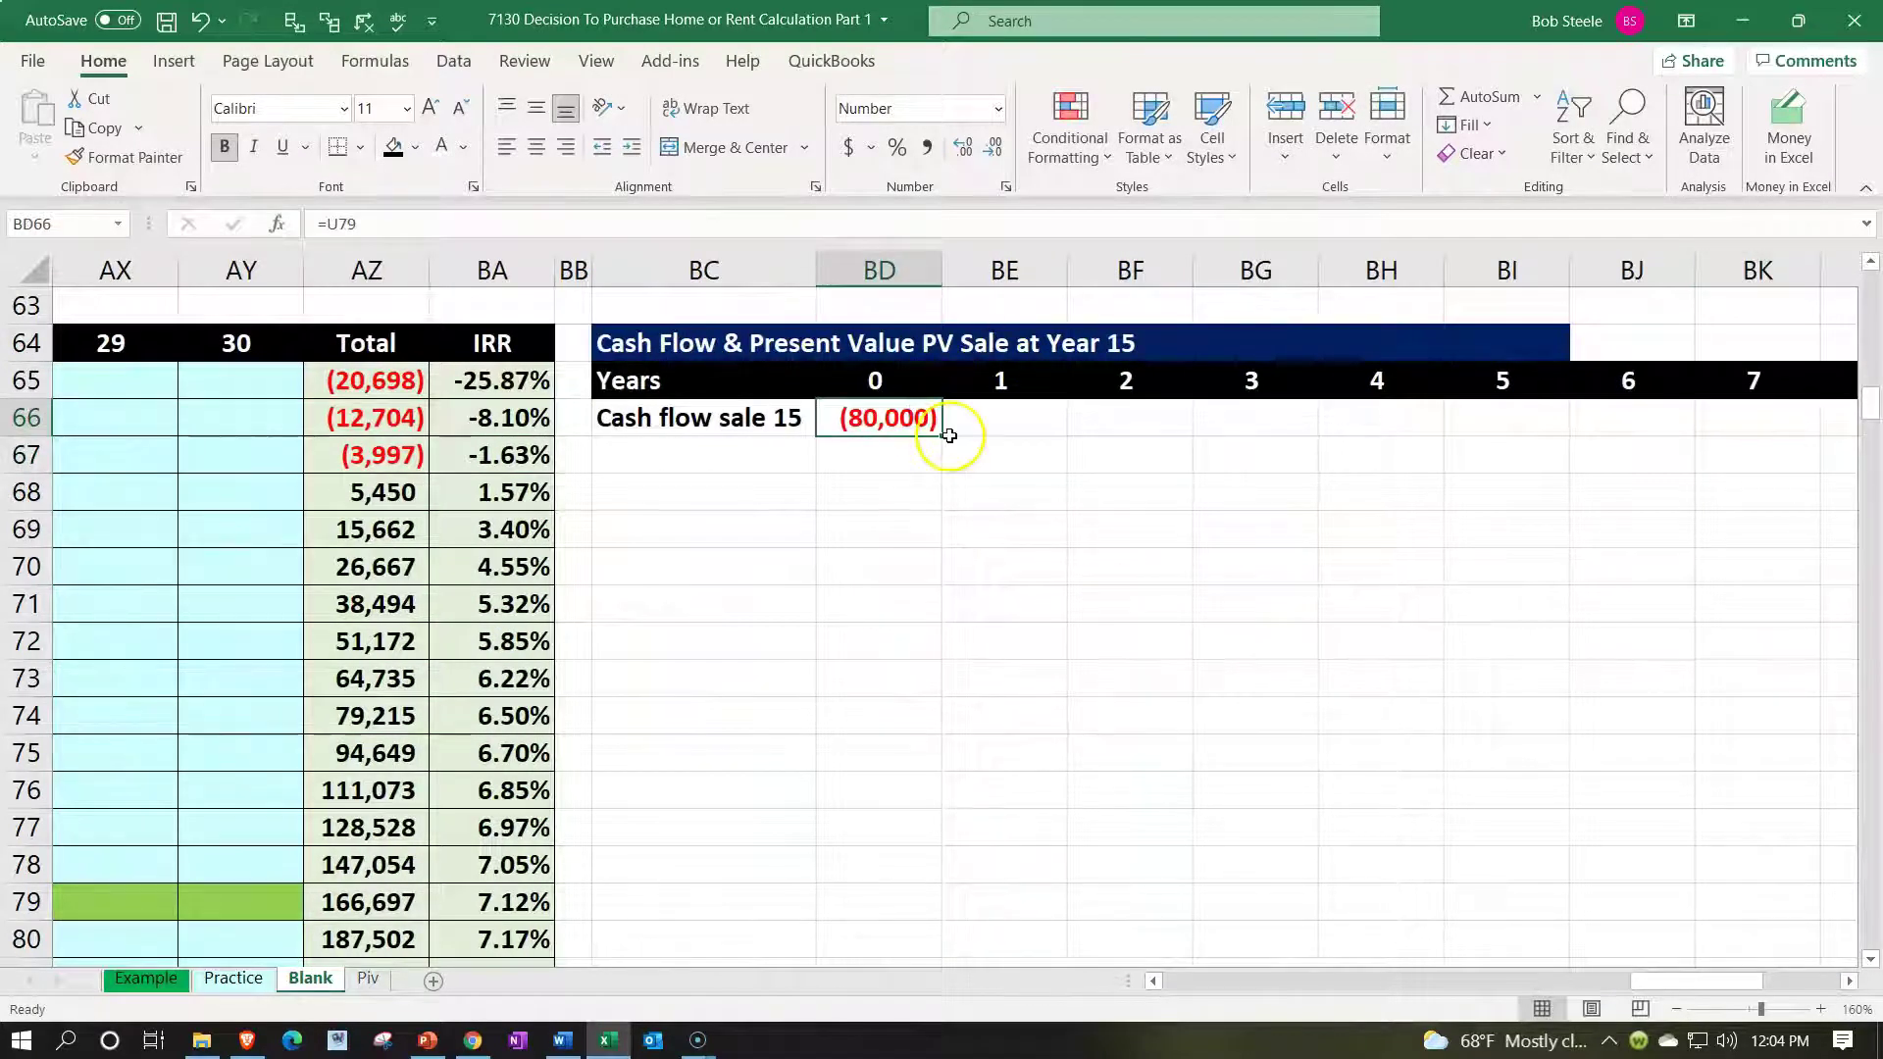
pyautogui.moveTo(942, 435); pyautogui.dragTo(1679, 432)
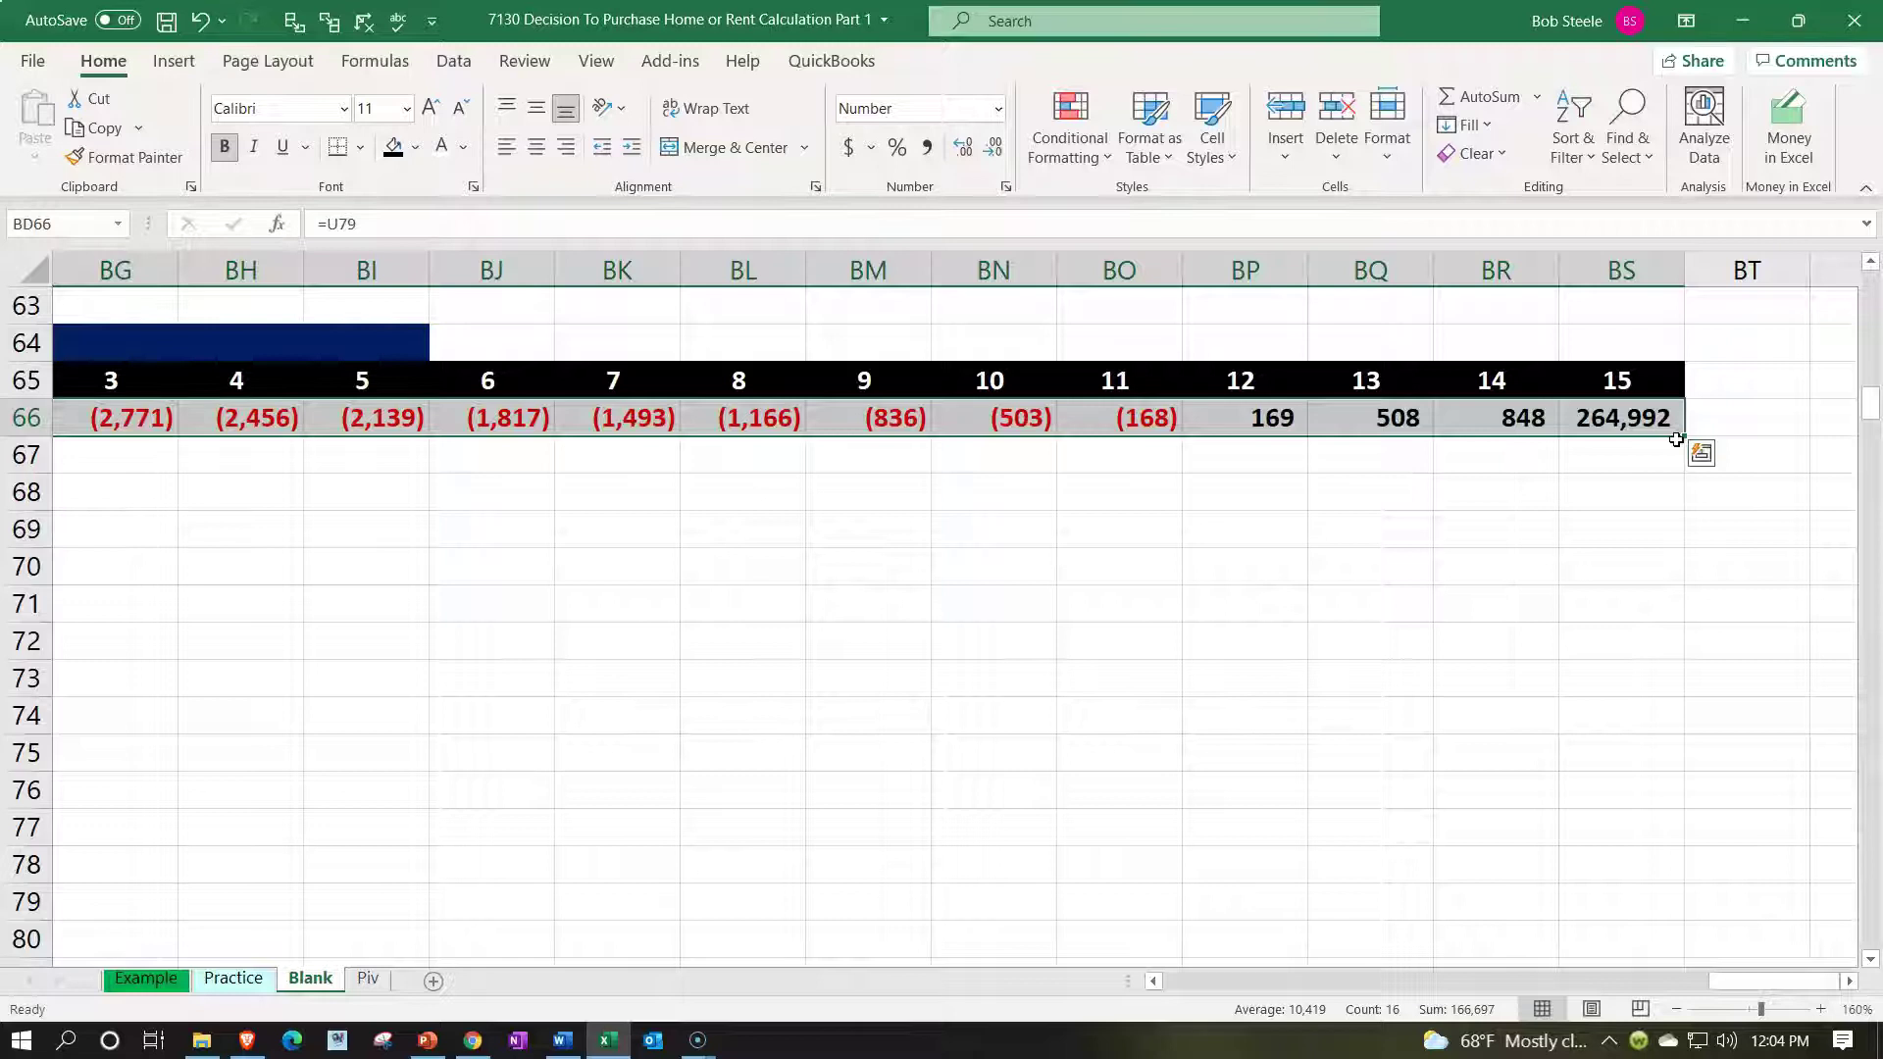
# - Enter the headings "Total" in BT65 and "IRR" in BU65
pyautogui.click(1738, 386)
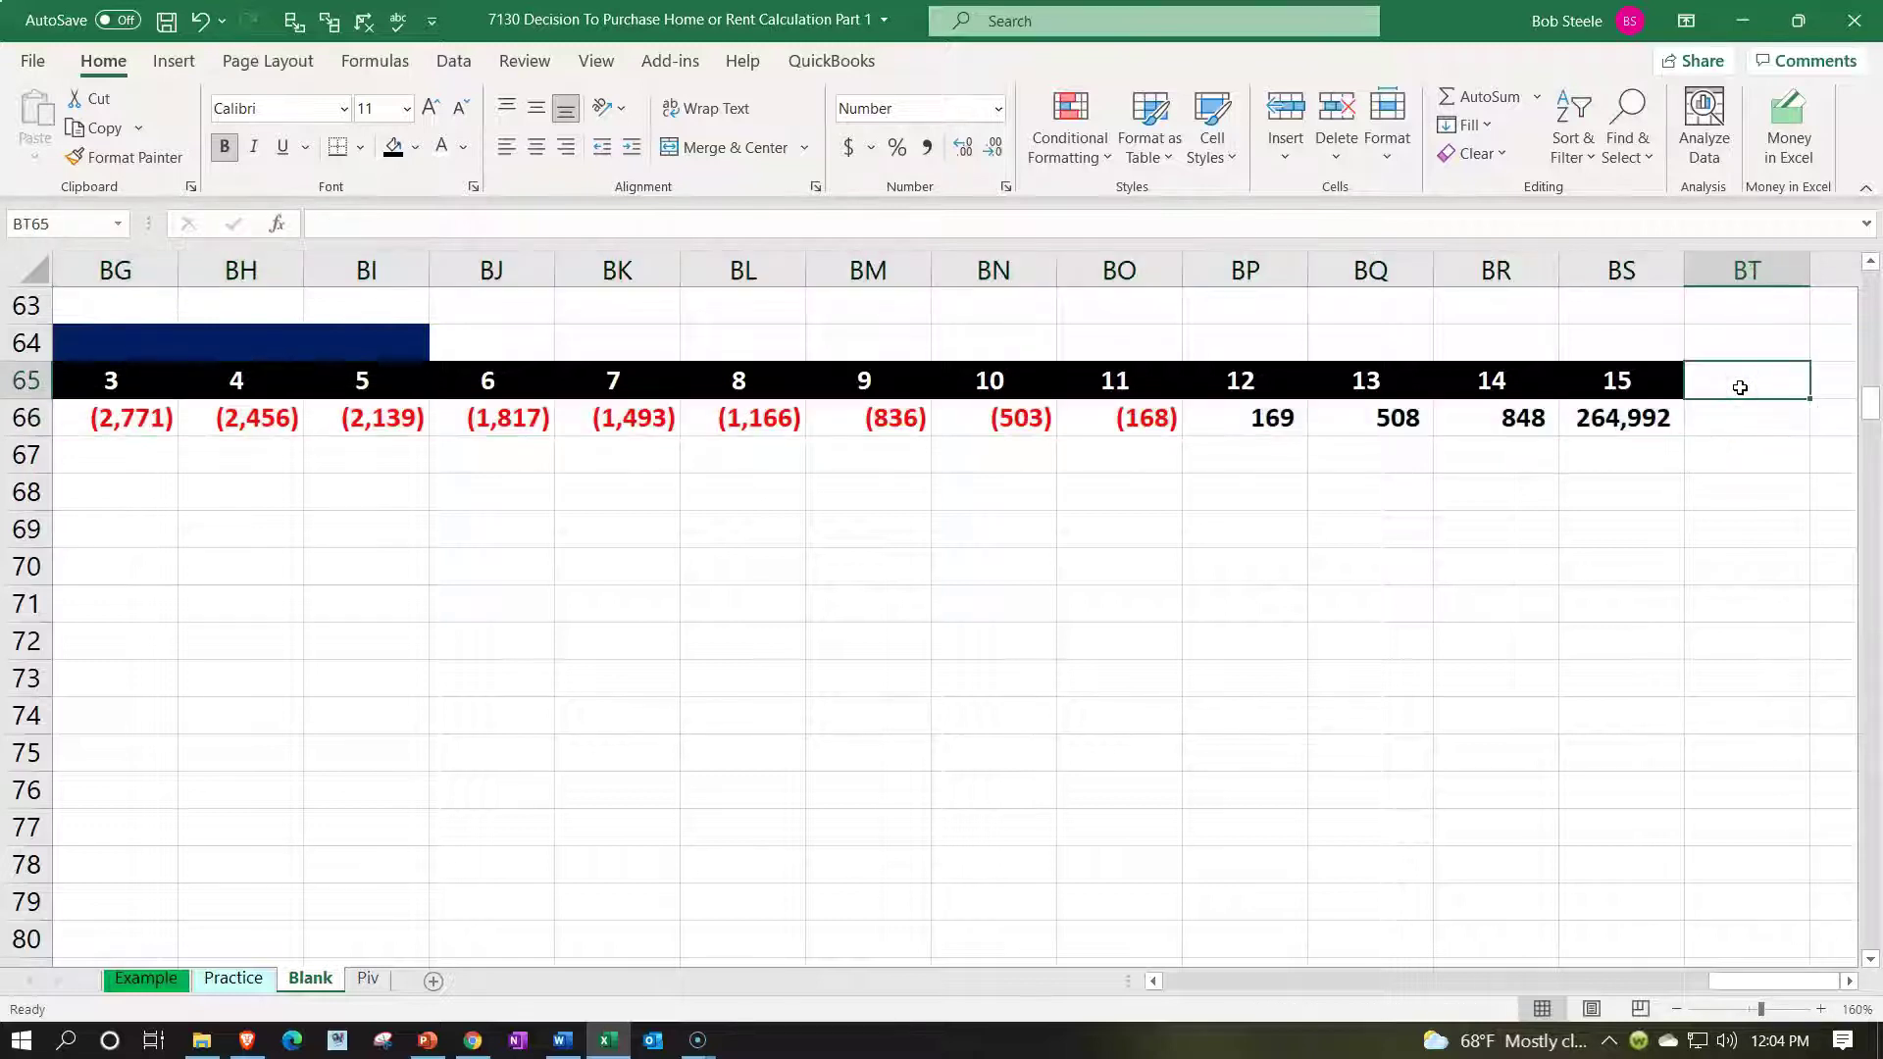
pyautogui.write('Total')
pyautogui.press('Tab')
pyautogui.write('I')
pyautogui.press('Return')
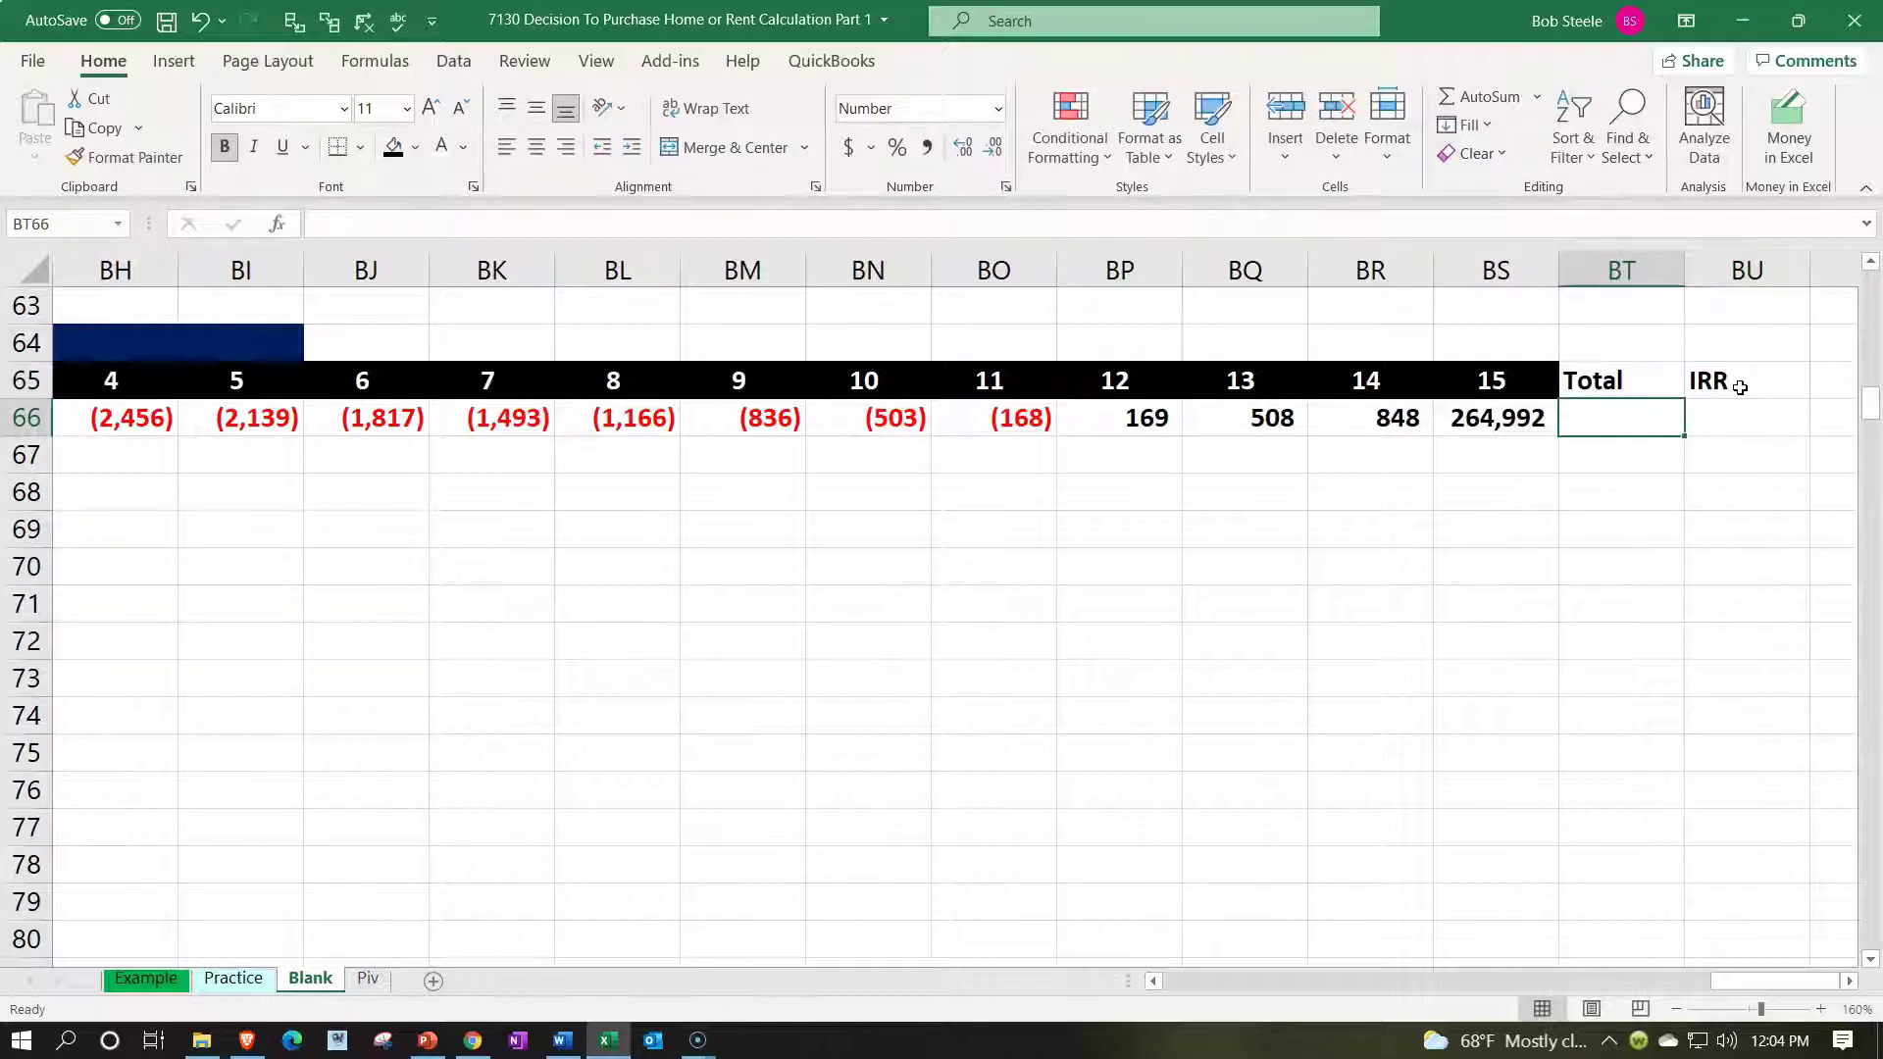
# - Total the year 0 to 15 cash flows in BT66 with a SUM of BD66:BS66
pyautogui.write('=su')
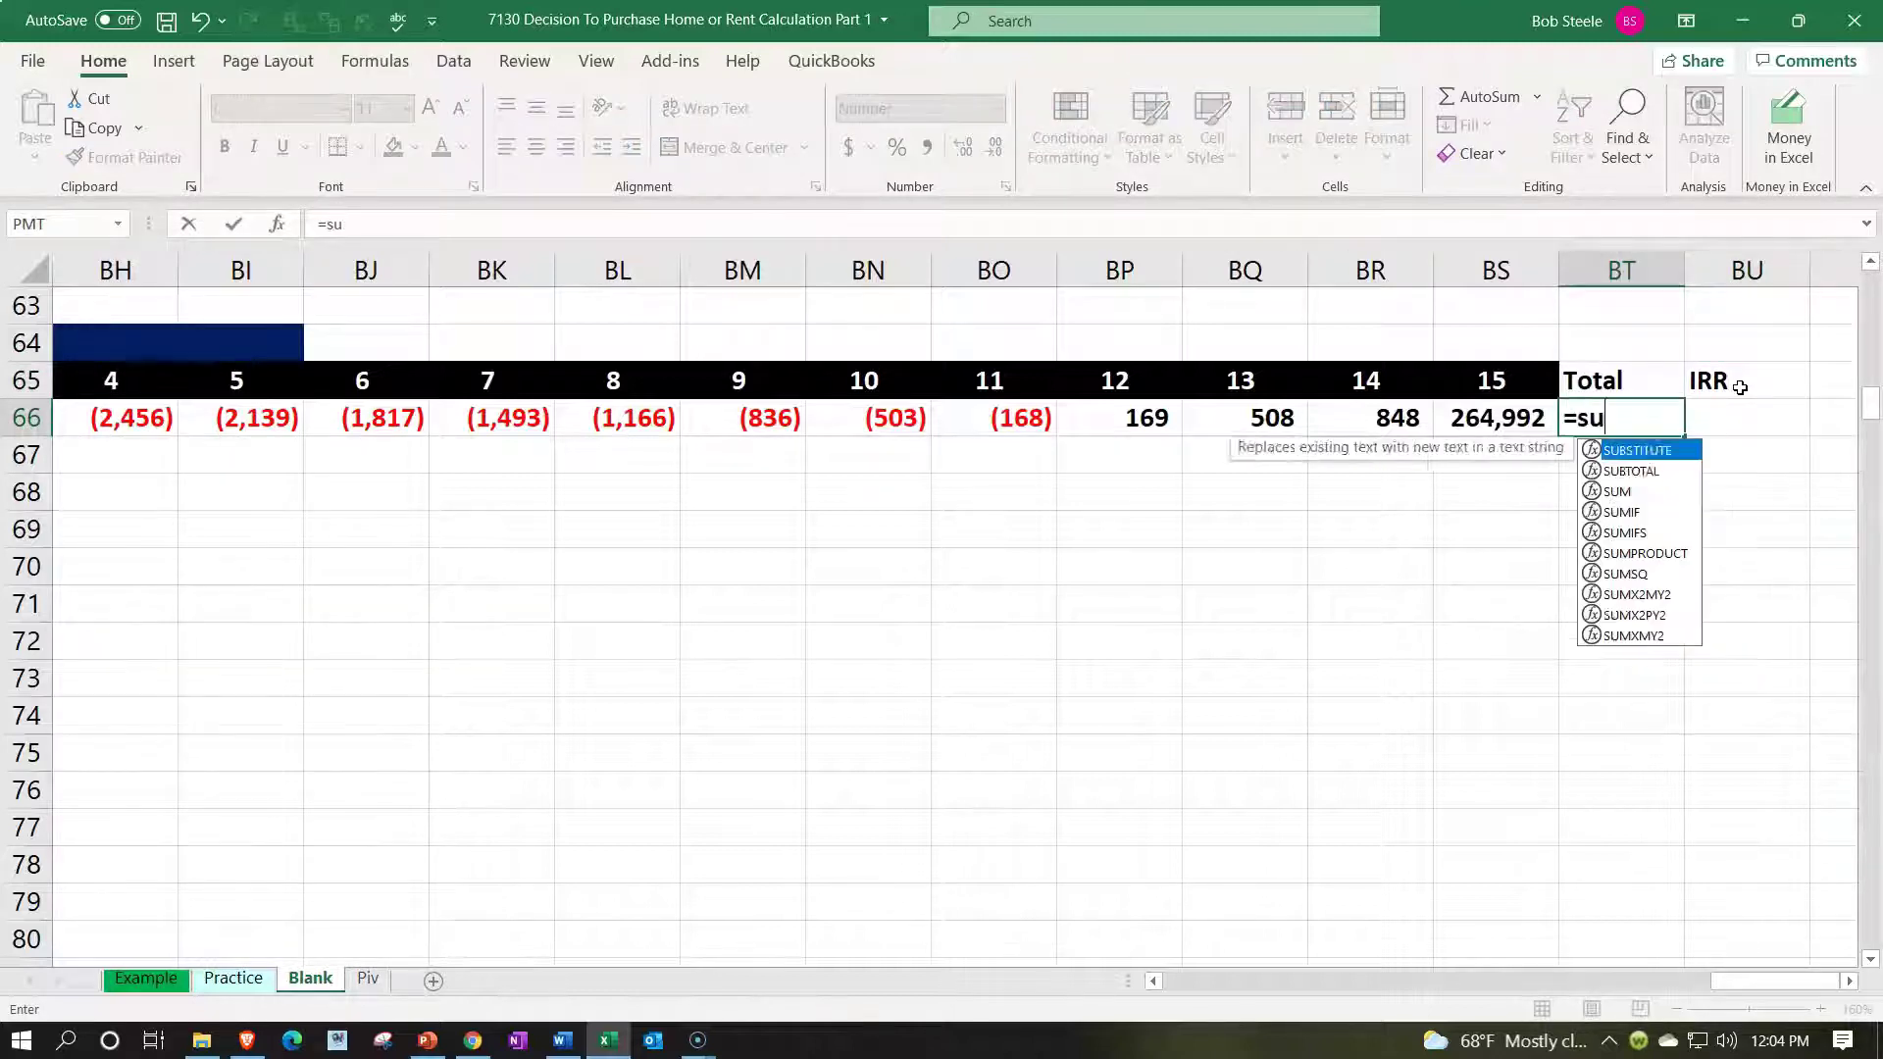
pyautogui.write('m(')
pyautogui.press('Left')
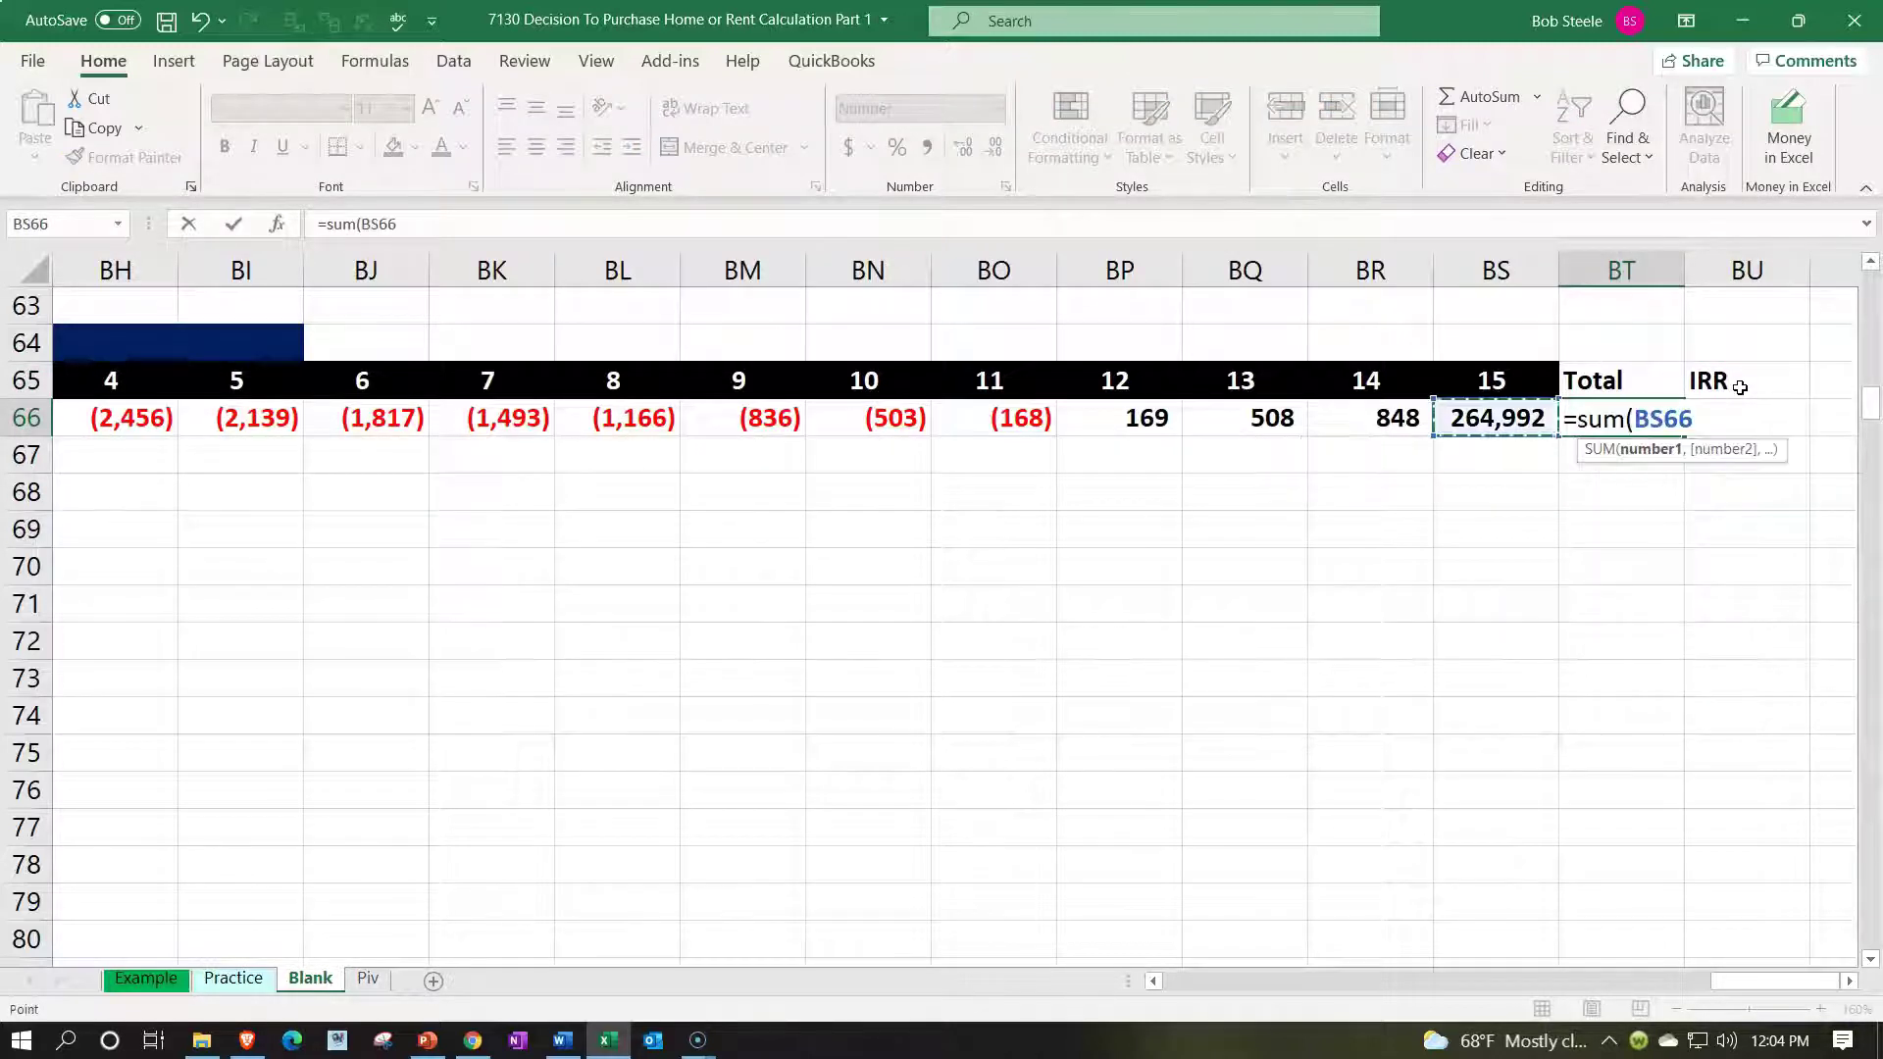
pyautogui.hotkey('shift', 'Left')
pyautogui.hotkey('shift', 'Left')
pyautogui.hotkey('shift', 'Left')
pyautogui.hotkey('shift', 'Left')
pyautogui.hotkey('shift', 'Left')
pyautogui.hotkey('shift', 'Left')
pyautogui.hotkey('shift', 'Left')
pyautogui.hotkey('shift', 'Left')
pyautogui.hotkey('shift', 'Left')
pyautogui.hotkey('shift', 'Left')
pyautogui.hotkey('shift', 'Left')
pyautogui.hotkey('shift', 'Left')
pyautogui.hotkey('shift', 'Left')
pyautogui.hotkey('shift', 'Left')
pyautogui.hotkey('shift', 'Left')
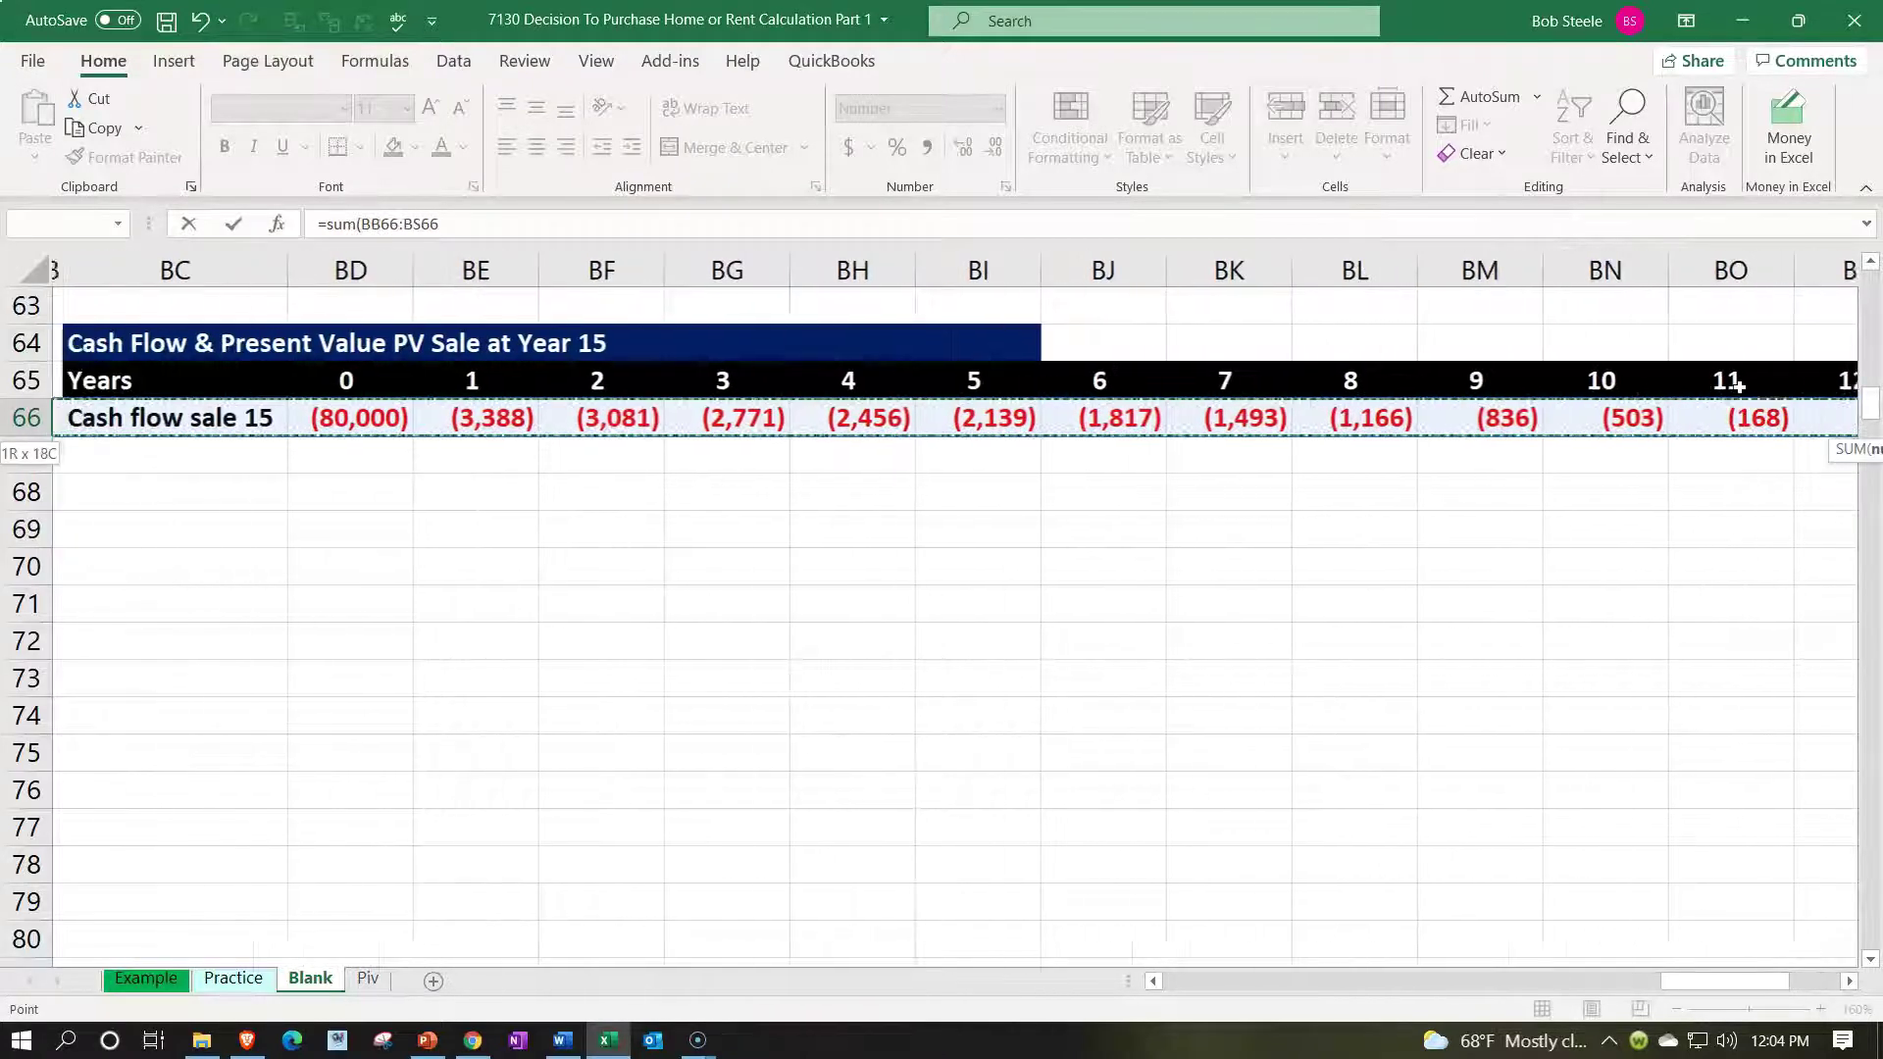
pyautogui.press('Return')
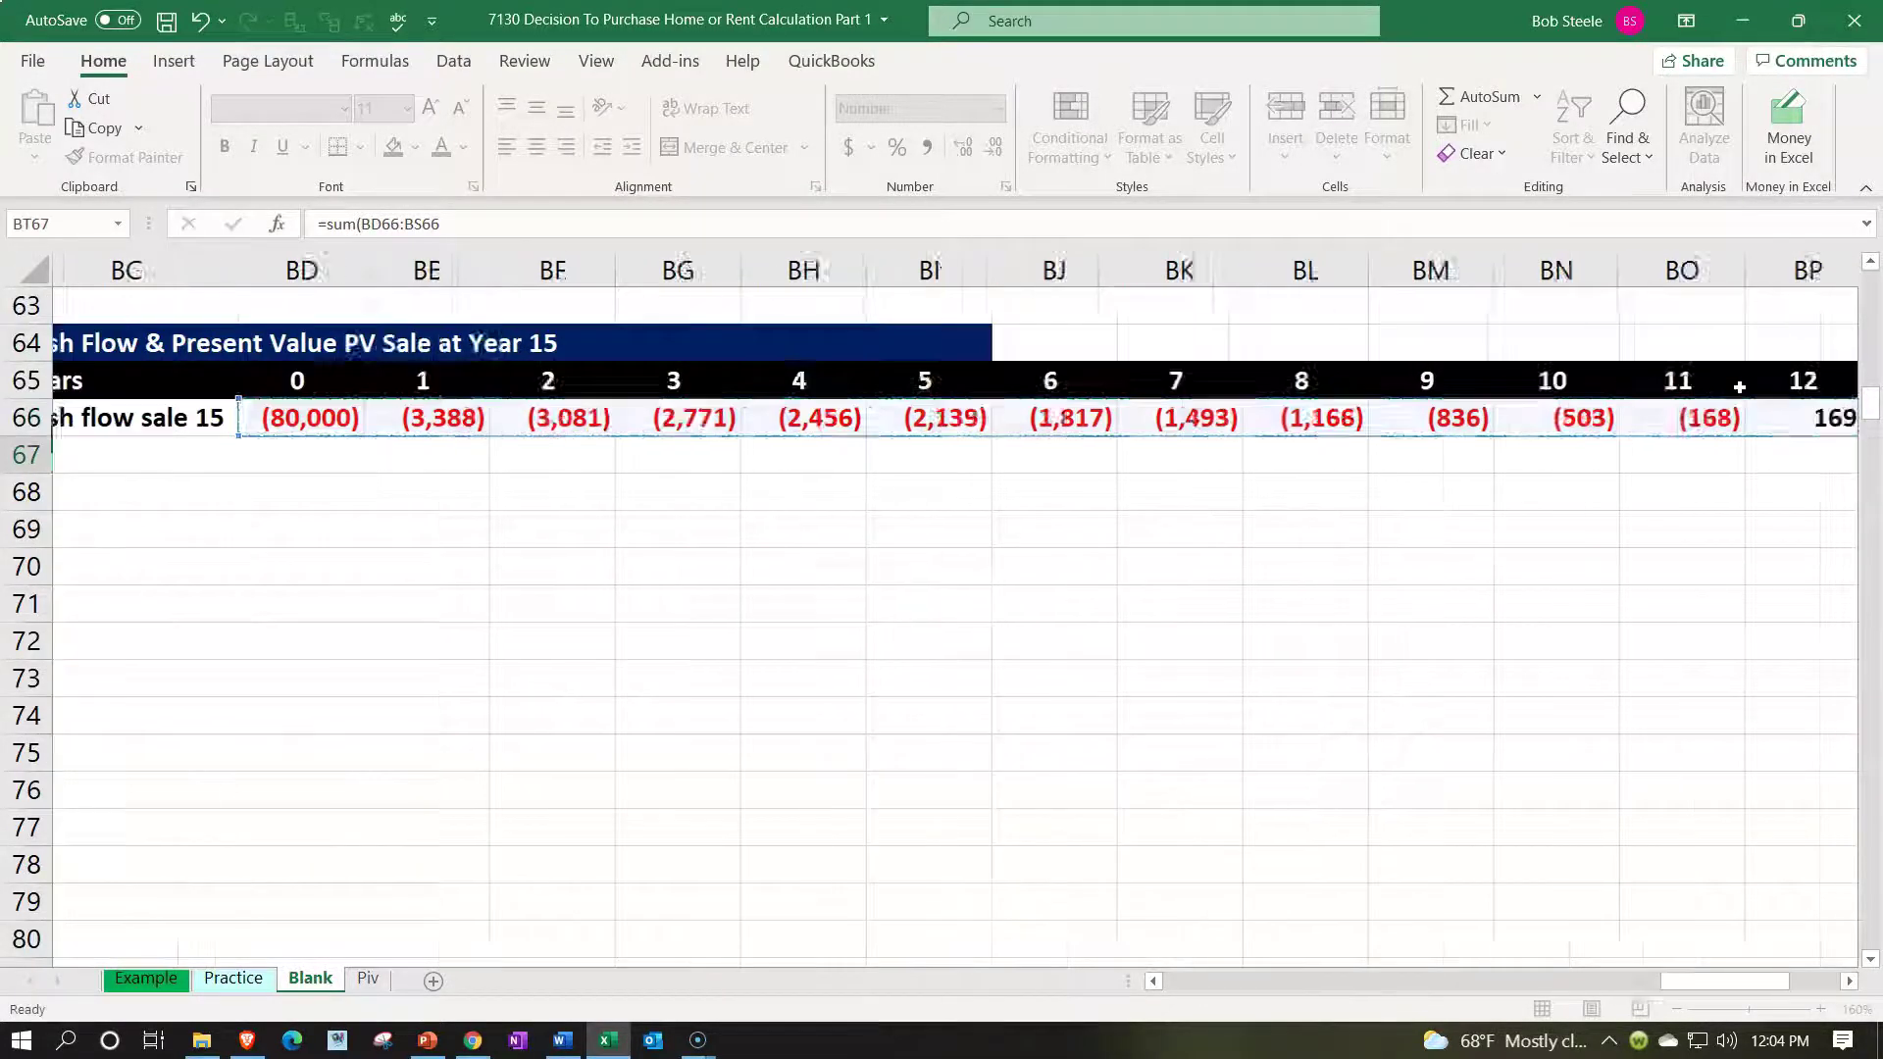
# - Calculate the internal rate of return in BU66 with an IRR of BD66:BS66
pyautogui.press('Up')
pyautogui.press('Right')
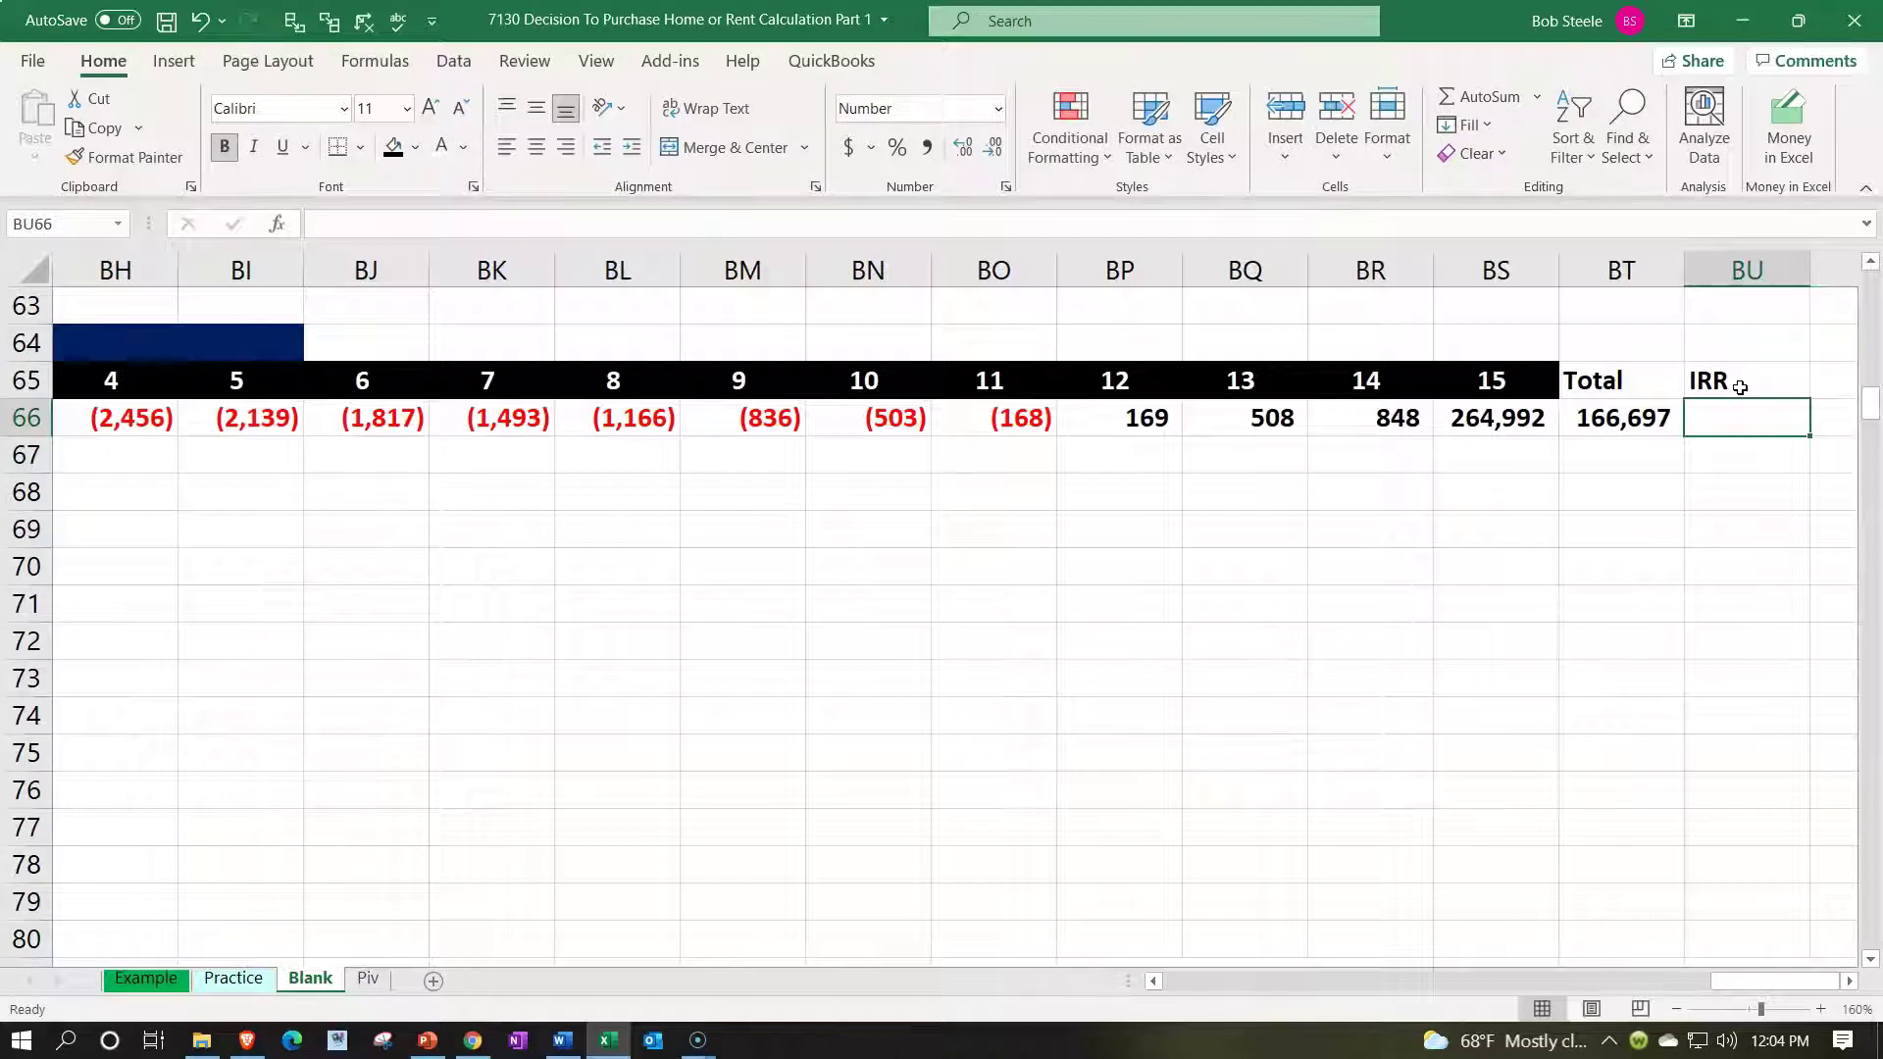
pyautogui.write('=')
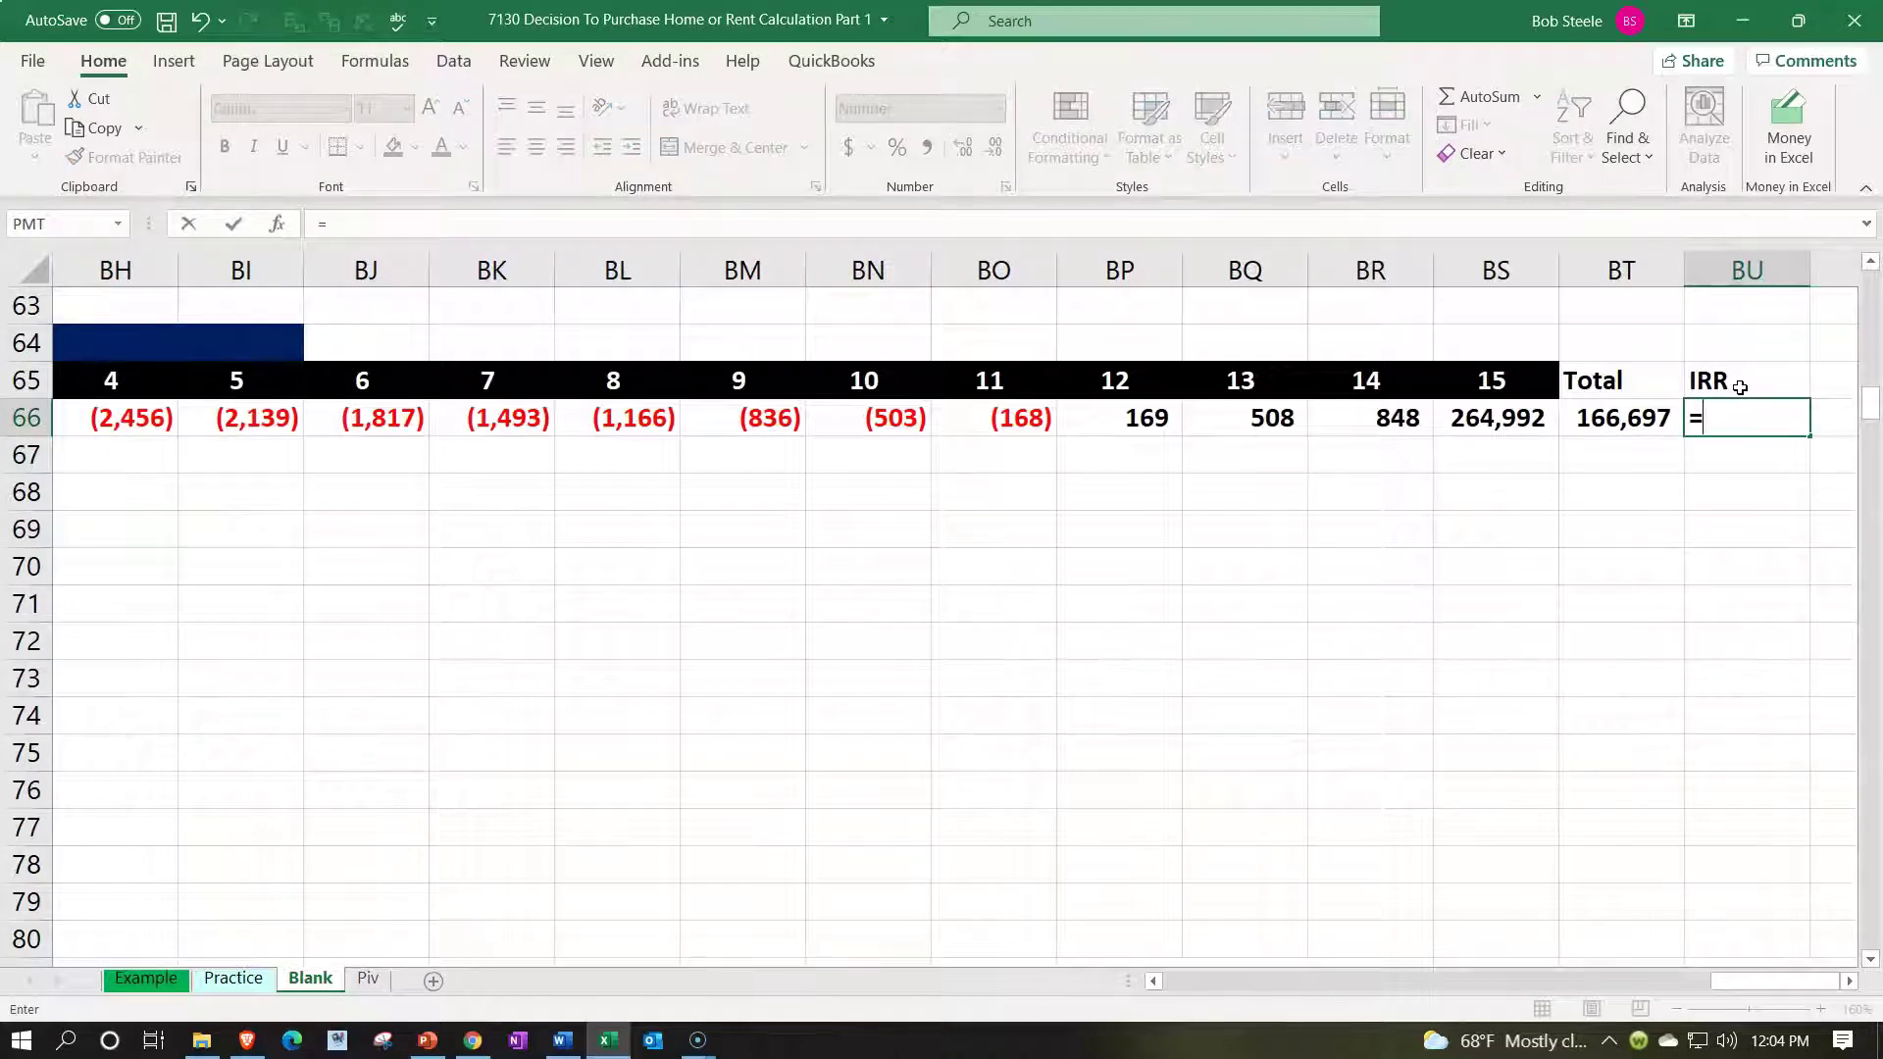
pyautogui.write('irr(')
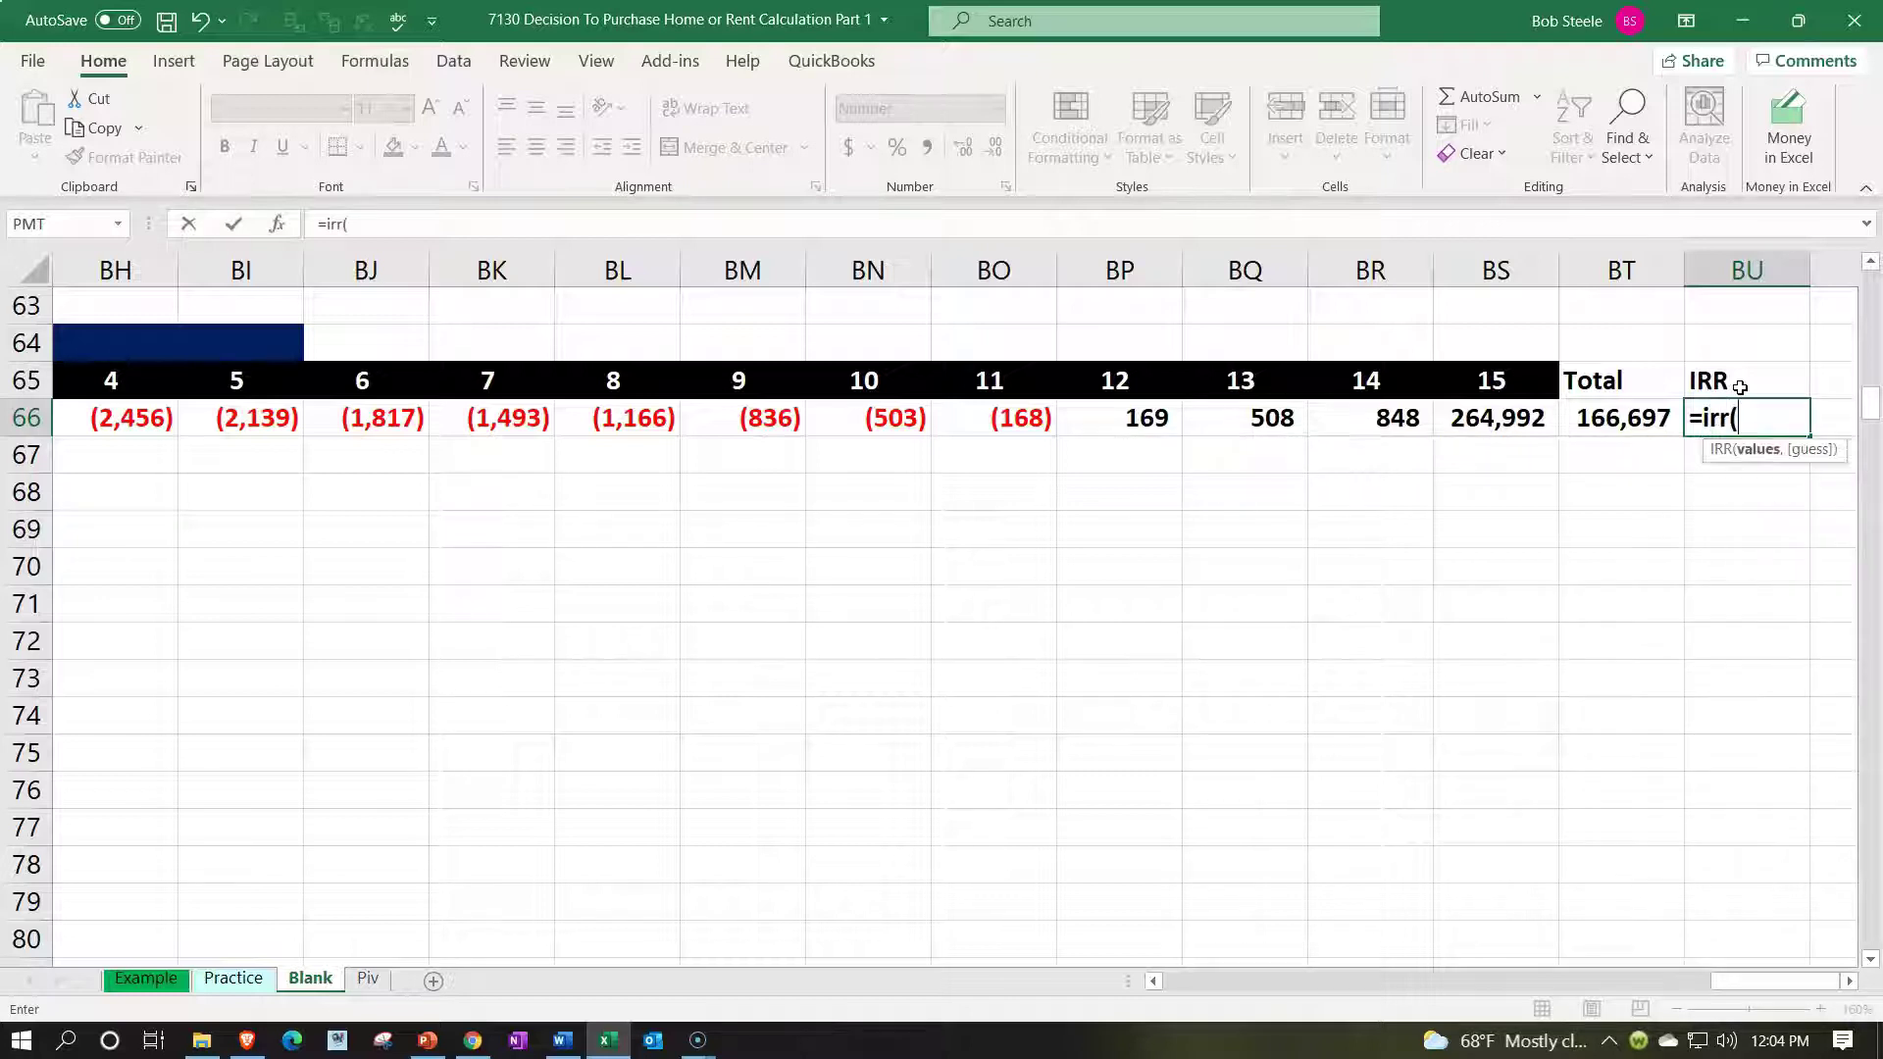
pyautogui.press('Left')
pyautogui.press('Left')
pyautogui.hotkey('shift', 'Left')
pyautogui.hotkey('shift', 'Left')
pyautogui.hotkey('shift', 'Left')
pyautogui.hotkey('shift', 'Left')
pyautogui.hotkey('shift', 'Left')
pyautogui.hotkey('shift', 'Left')
pyautogui.hotkey('shift', 'Left')
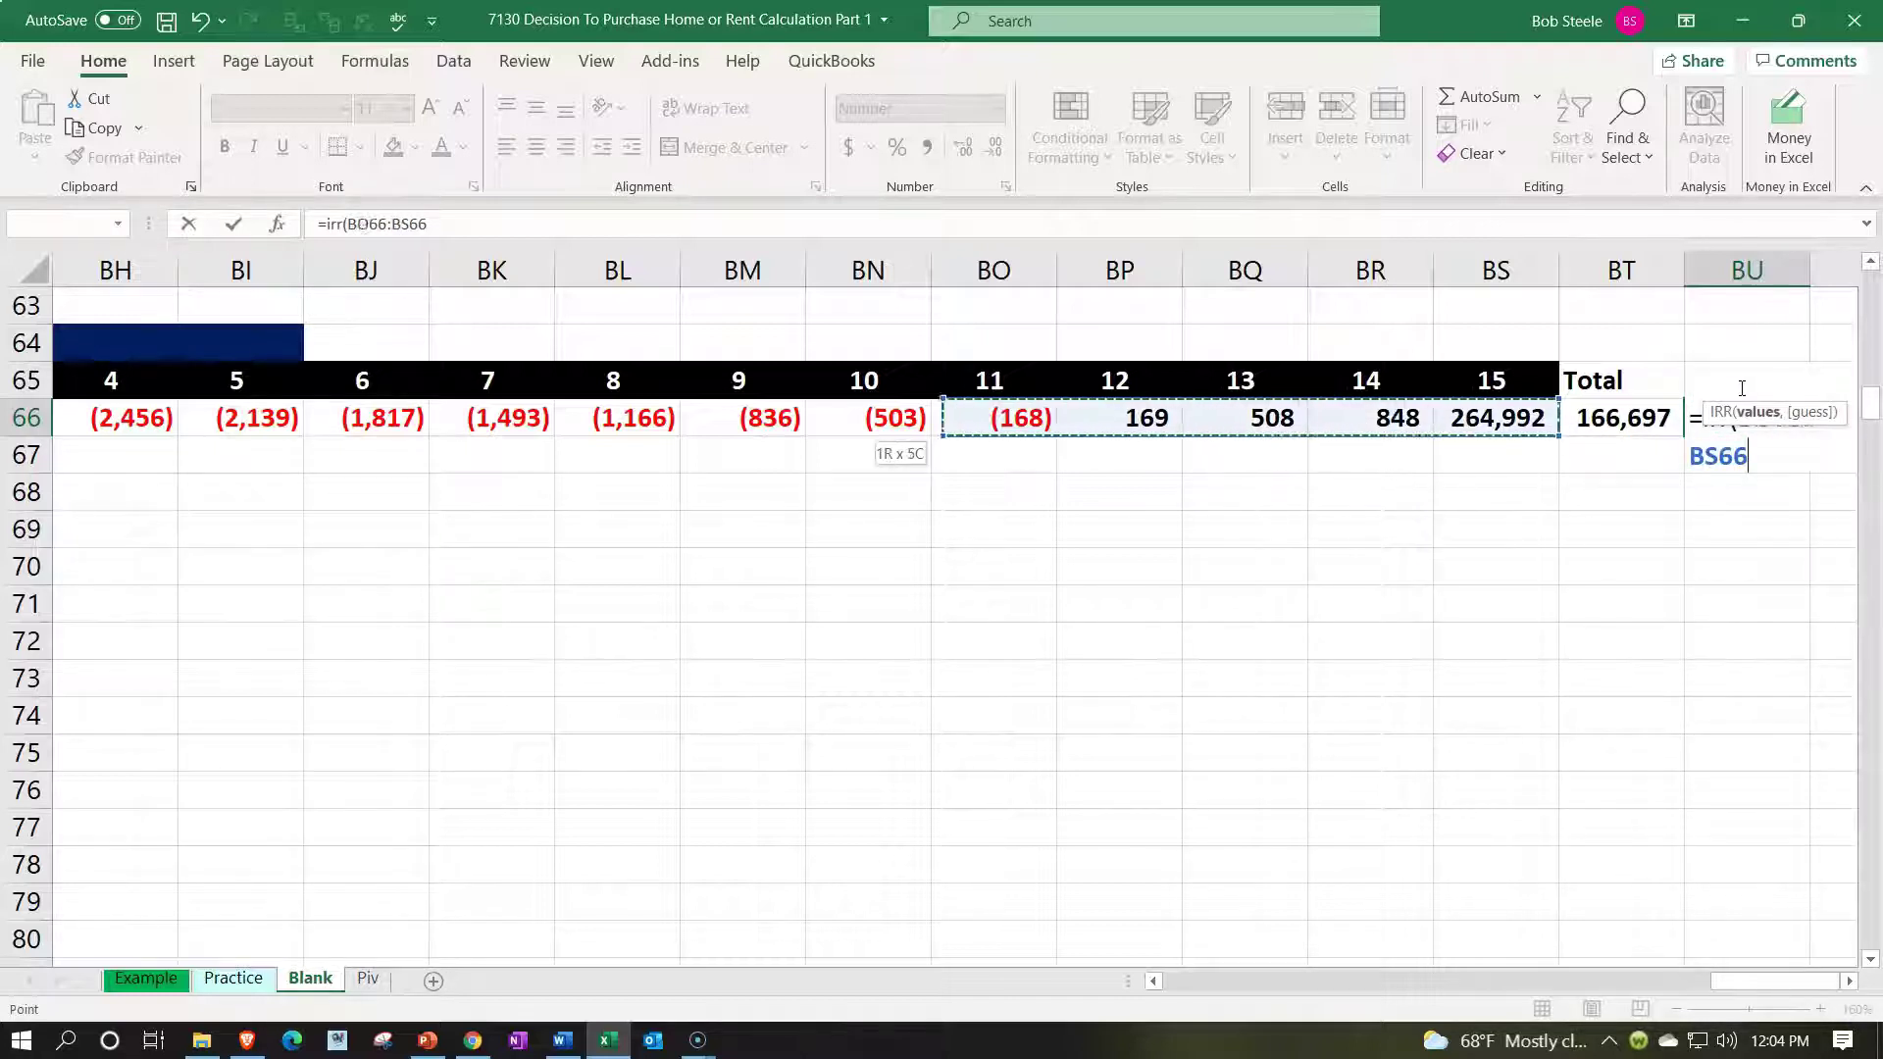
pyautogui.hotkey('shift', 'Left')
pyautogui.hotkey('shift', 'Left')
pyautogui.hotkey('shift', 'Left')
pyautogui.hotkey('shift', 'Left')
pyautogui.hotkey('shift', 'Left')
pyautogui.hotkey('shift', 'Left')
pyautogui.hotkey('shift', 'Left')
pyautogui.hotkey('shift', 'Left')
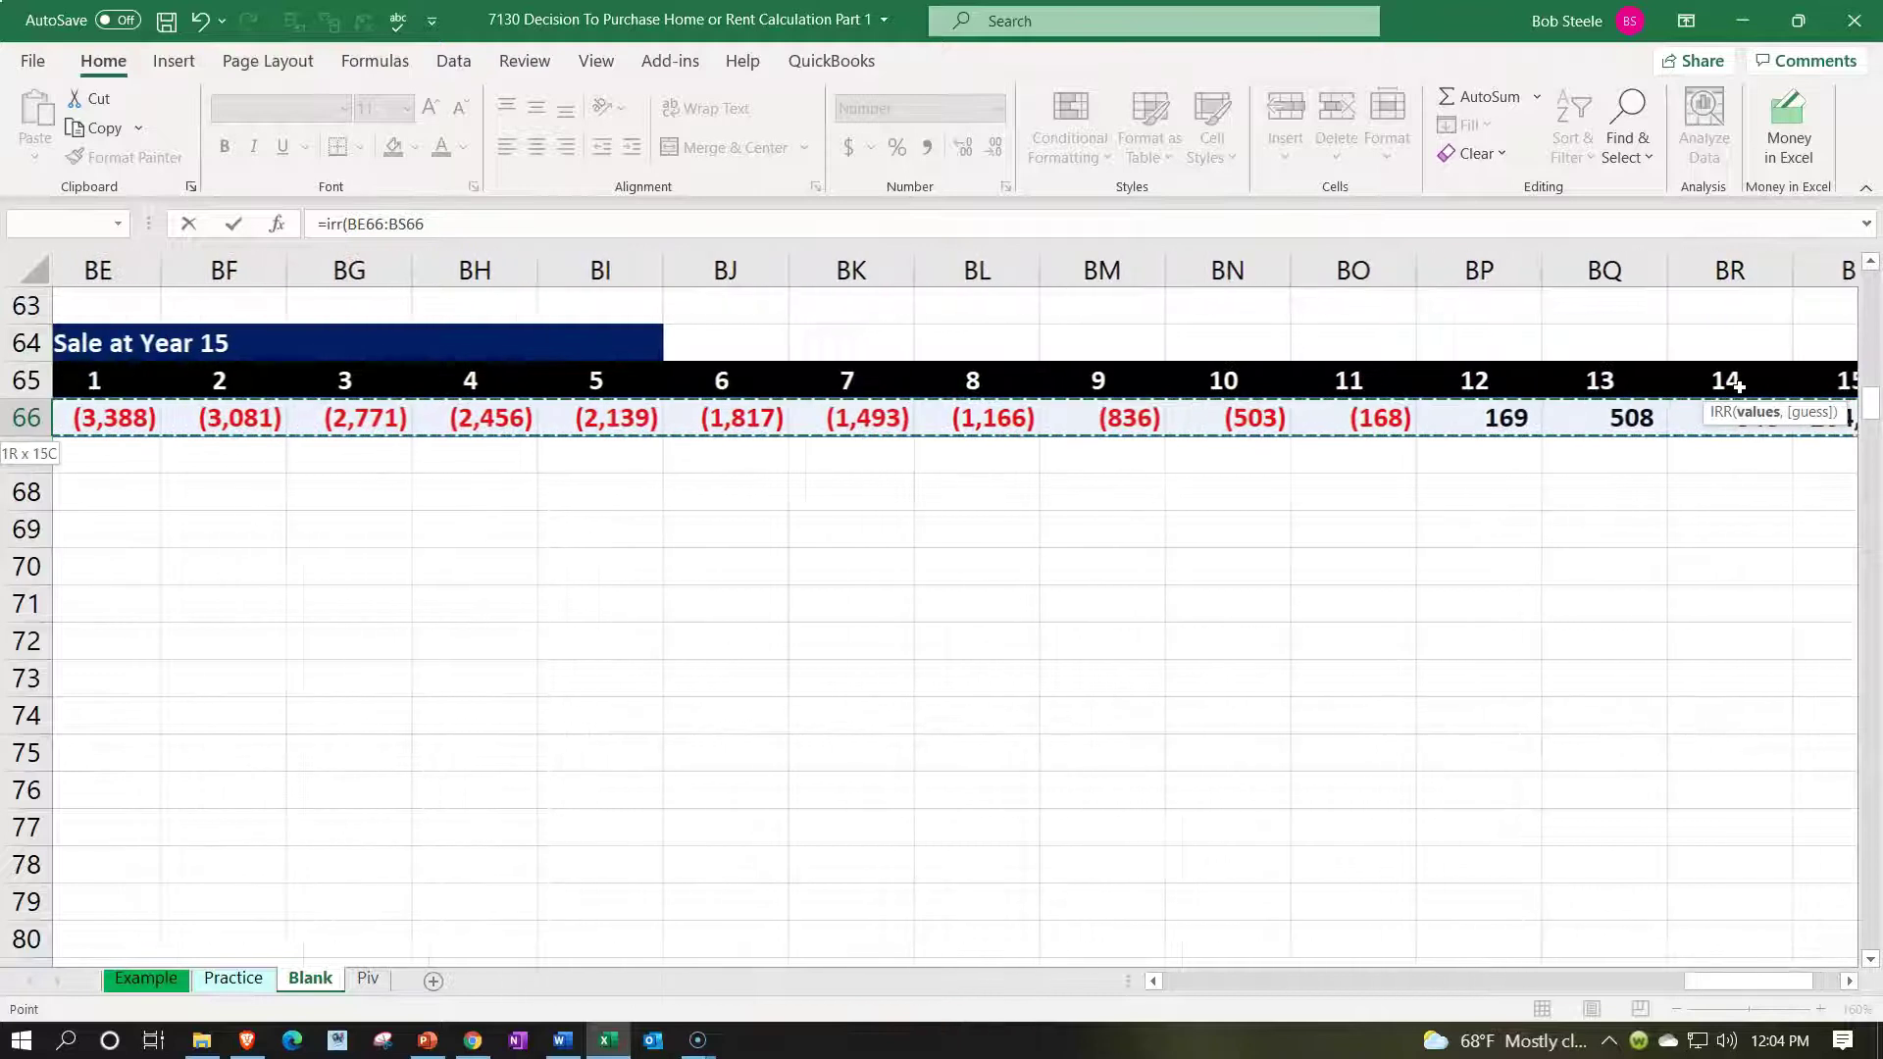
pyautogui.hscroll(-2, 1741, 386)
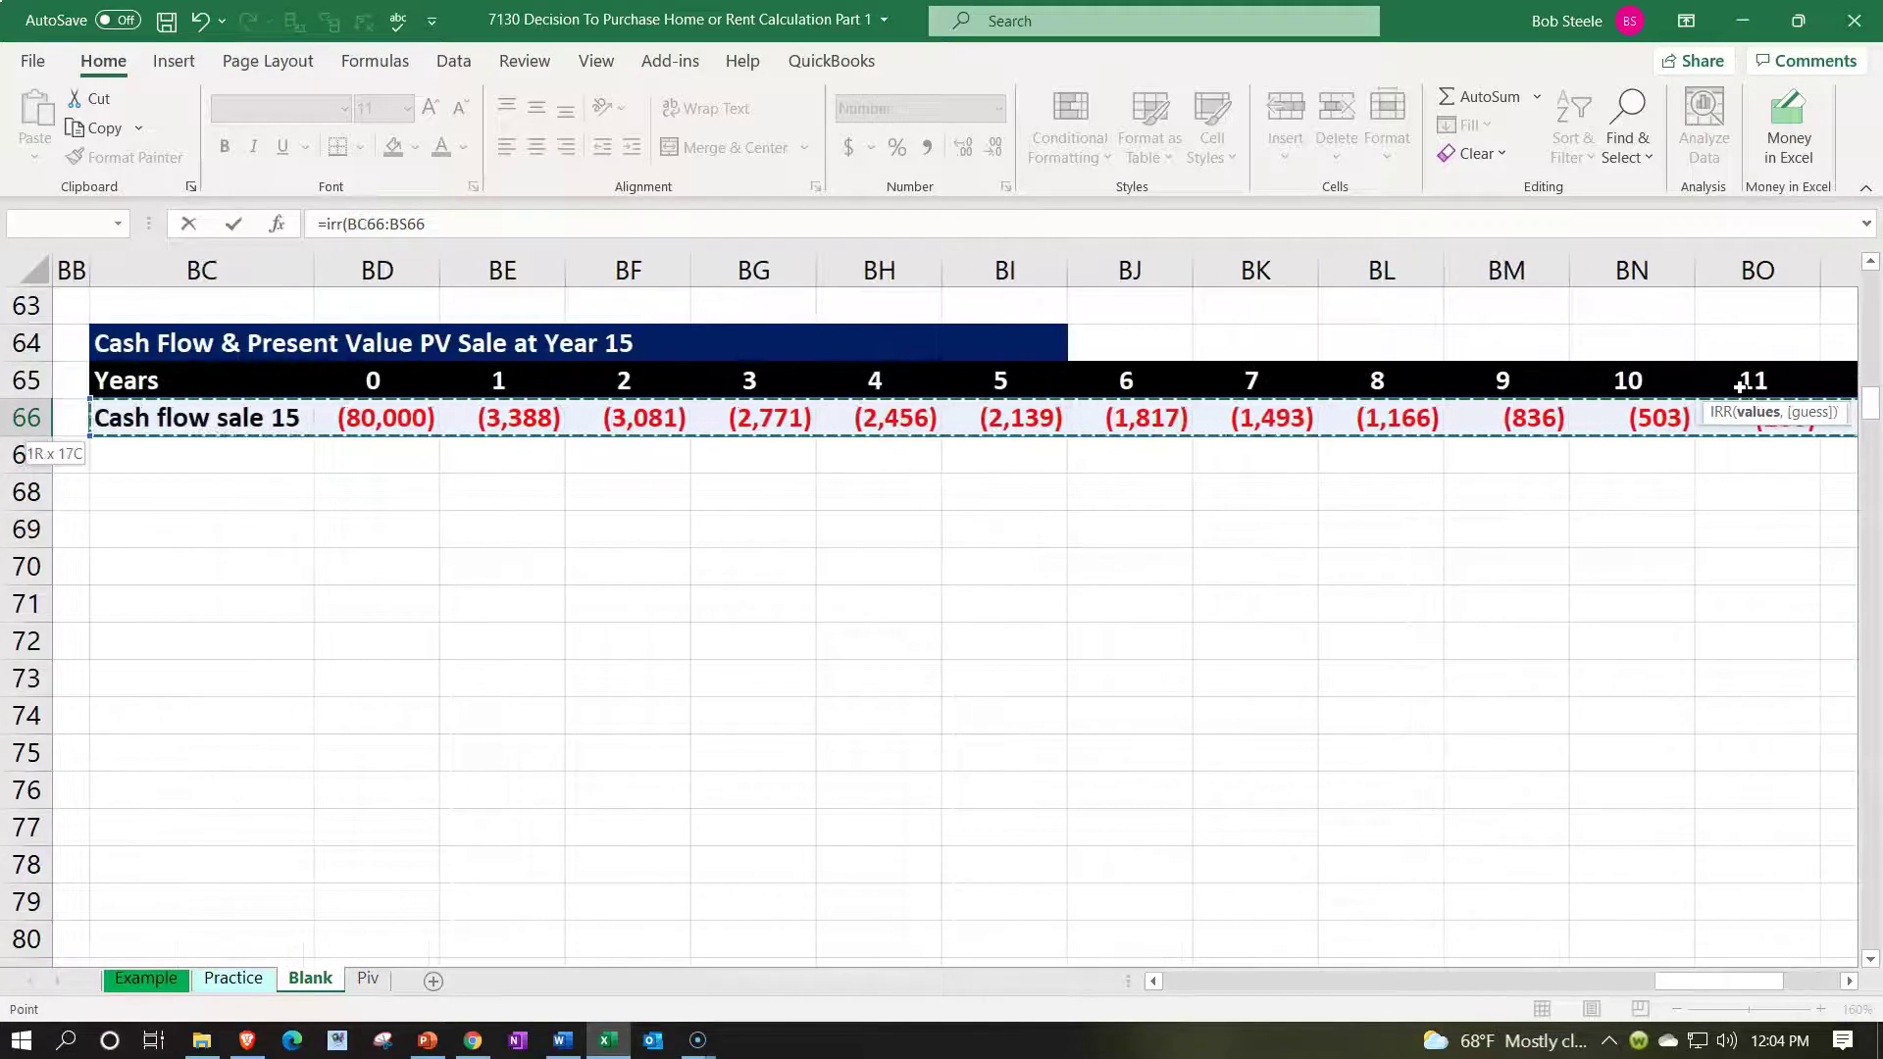
pyautogui.press('Return')
# - Format the IRR result in BU66 as a percentage with two decimal places
pyautogui.press('Up')
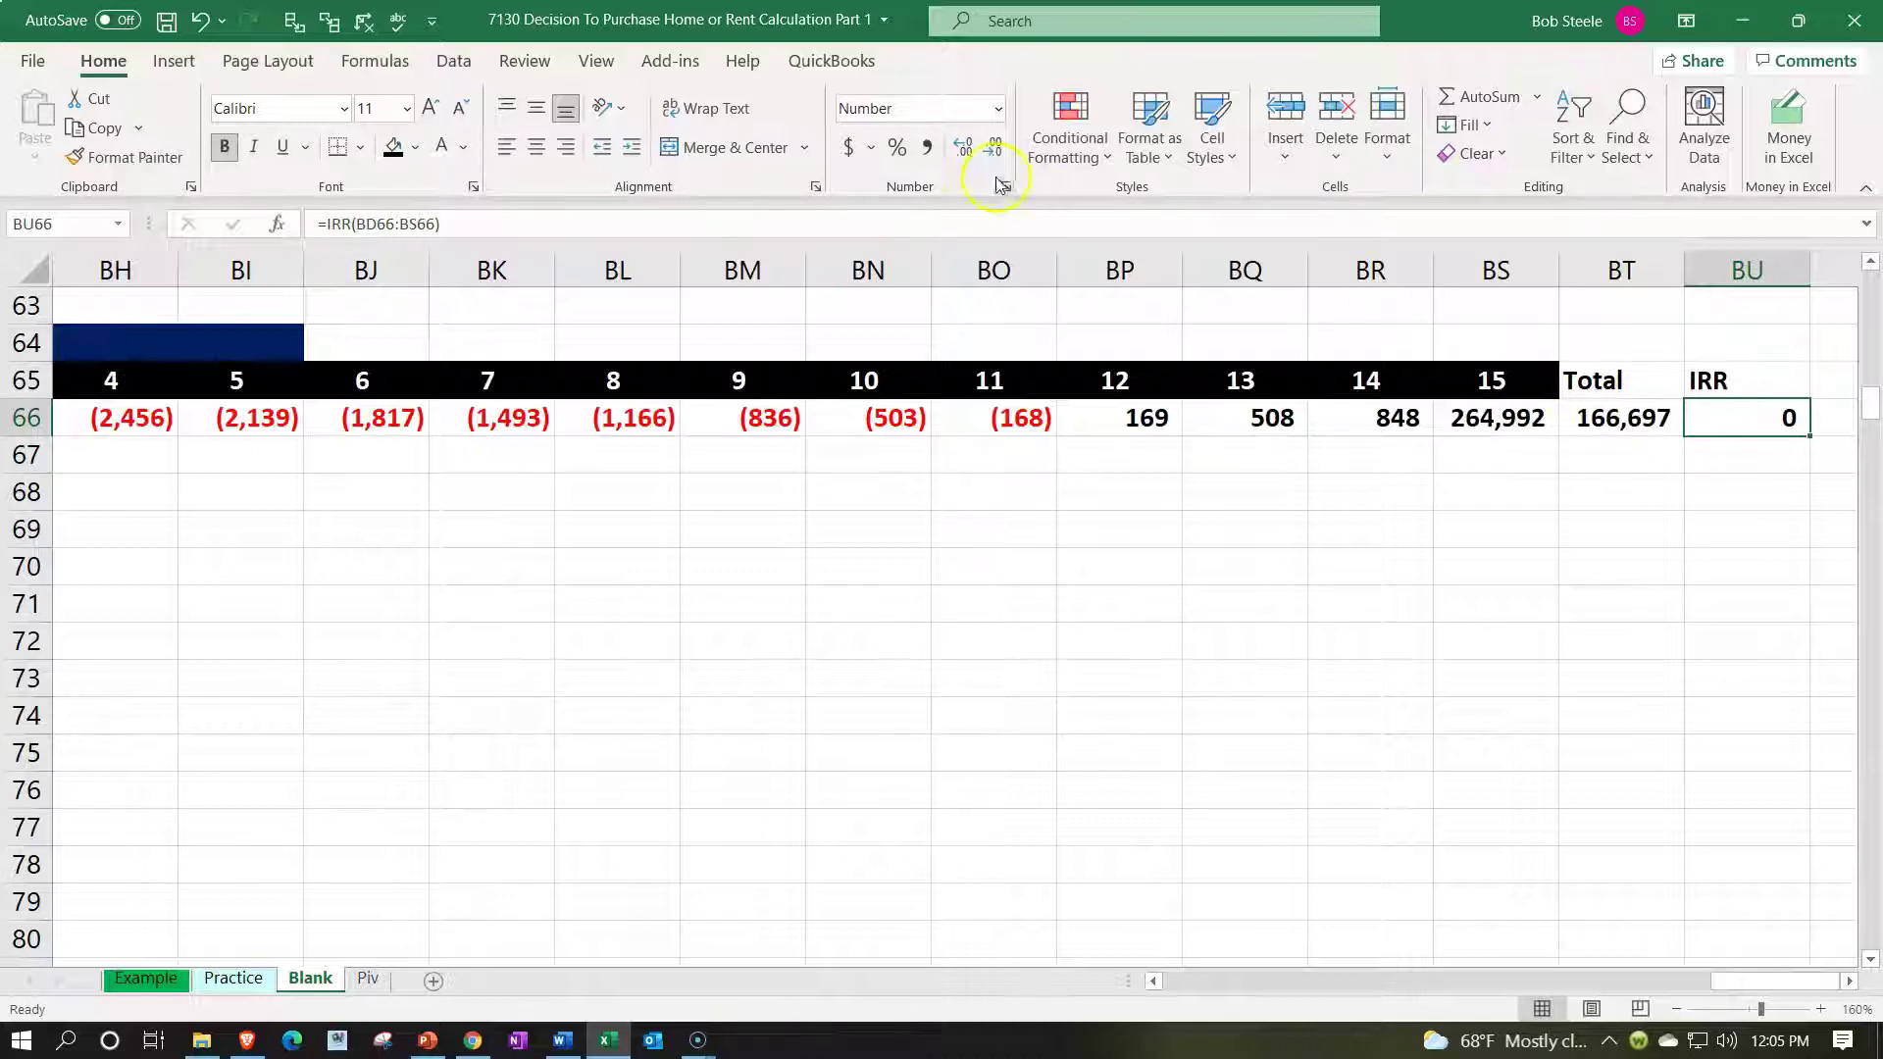
pyautogui.click(895, 149)
pyautogui.click(962, 147)
pyautogui.click(962, 147)
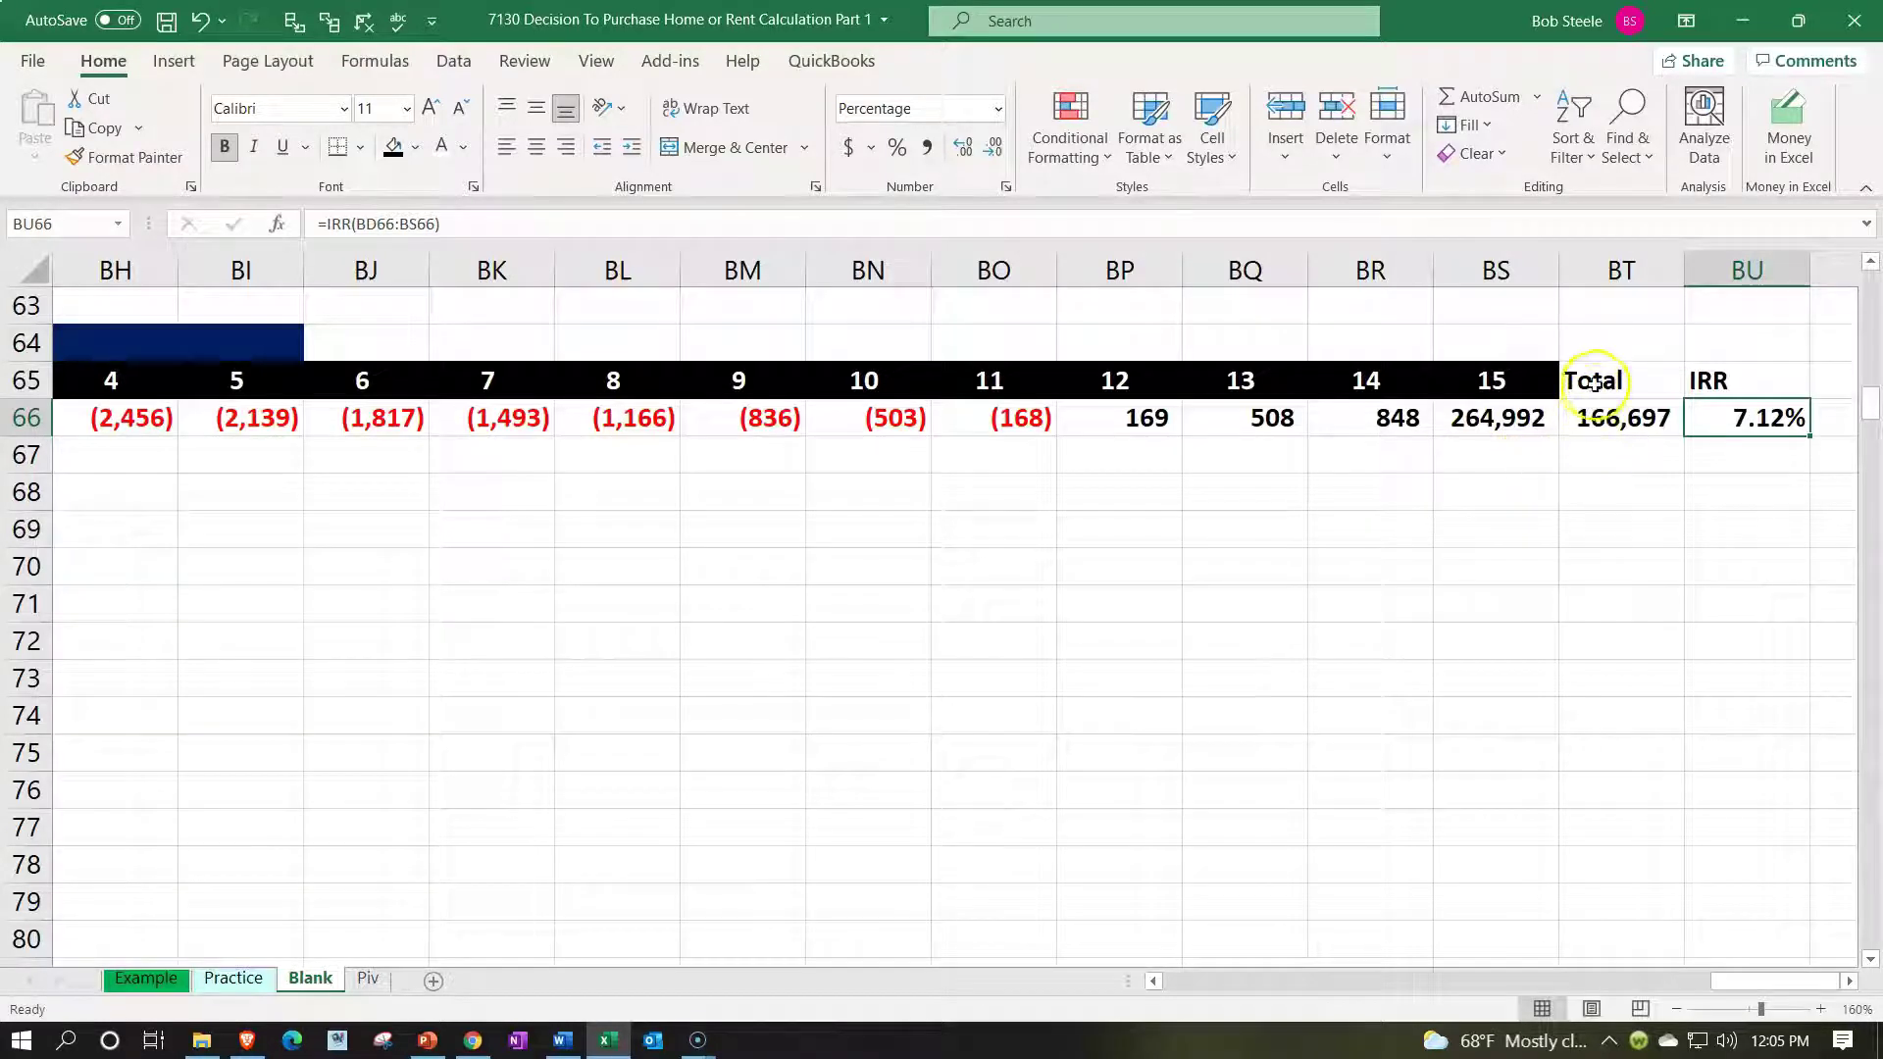
# - Give the Total and IRR headings in BT65:BU65 a black fill, white font and centered alignment
pyautogui.click(1656, 377)
pyautogui.moveTo(1683, 374); pyautogui.dragTo(1687, 373)
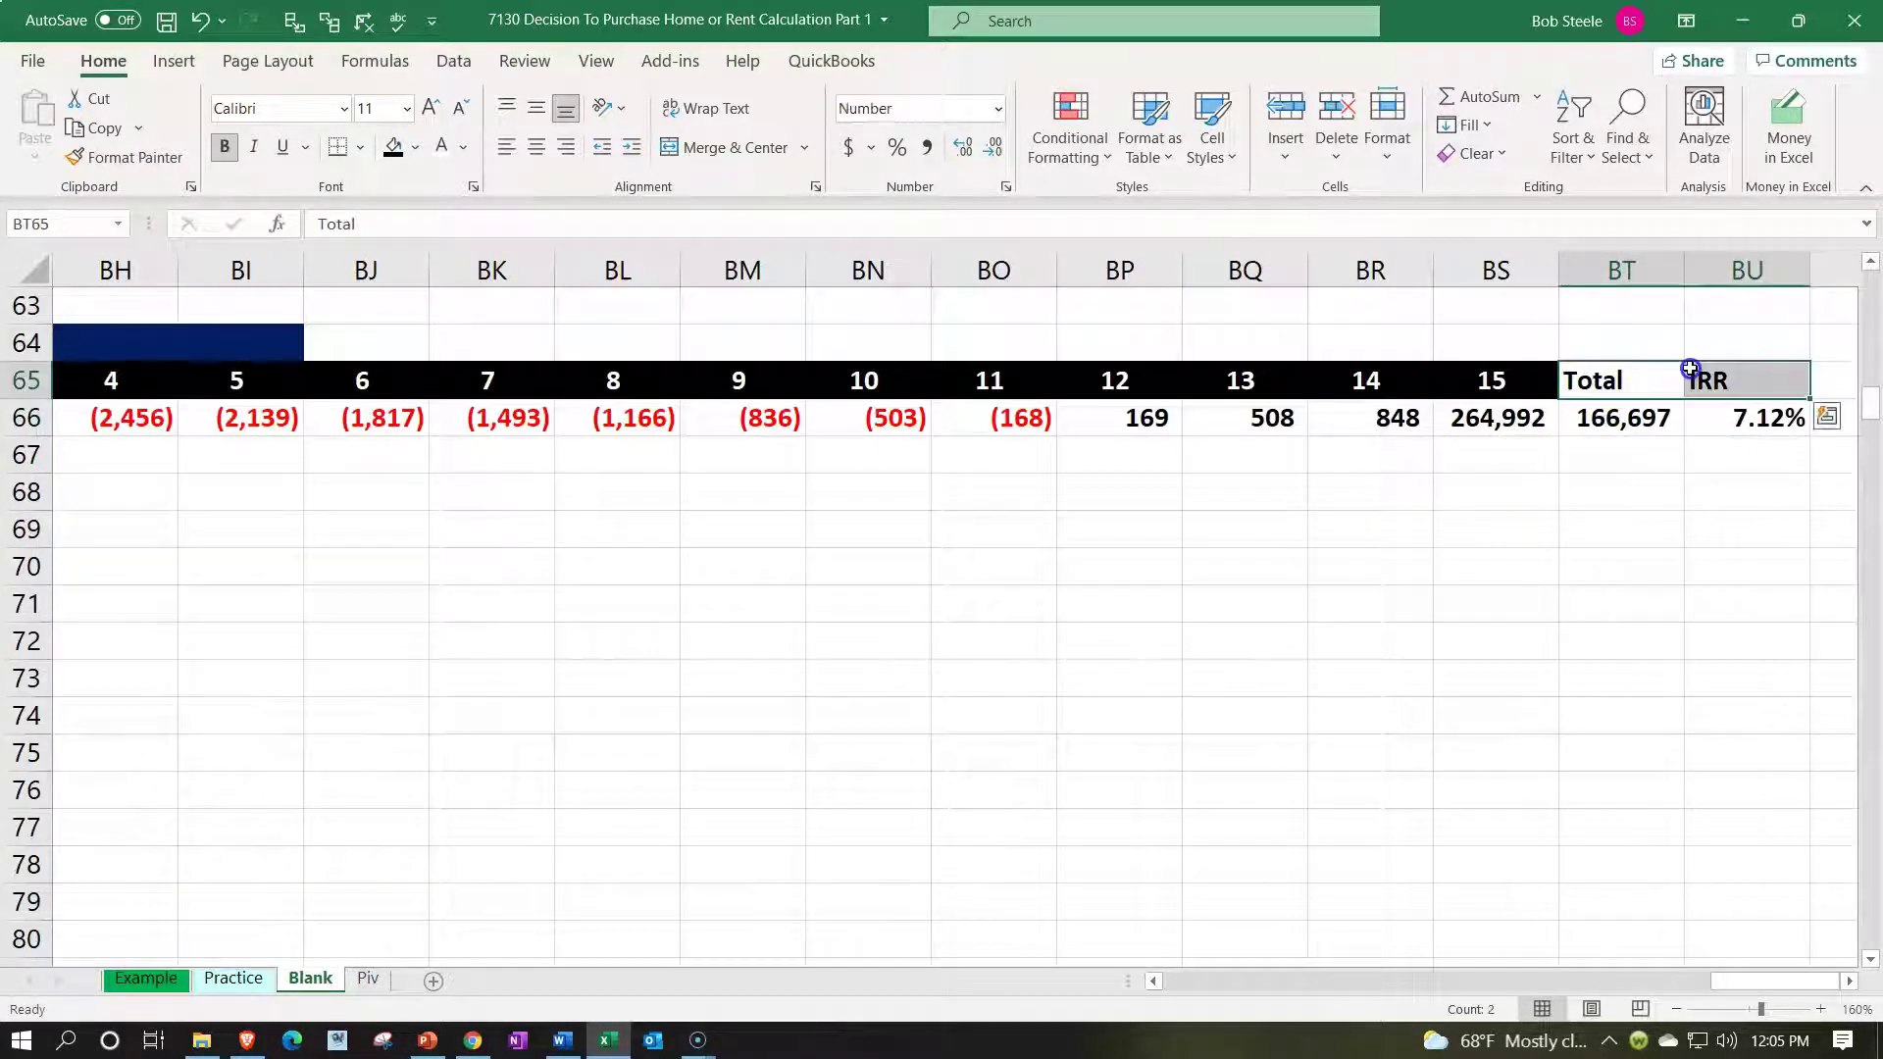
pyautogui.click(390, 146)
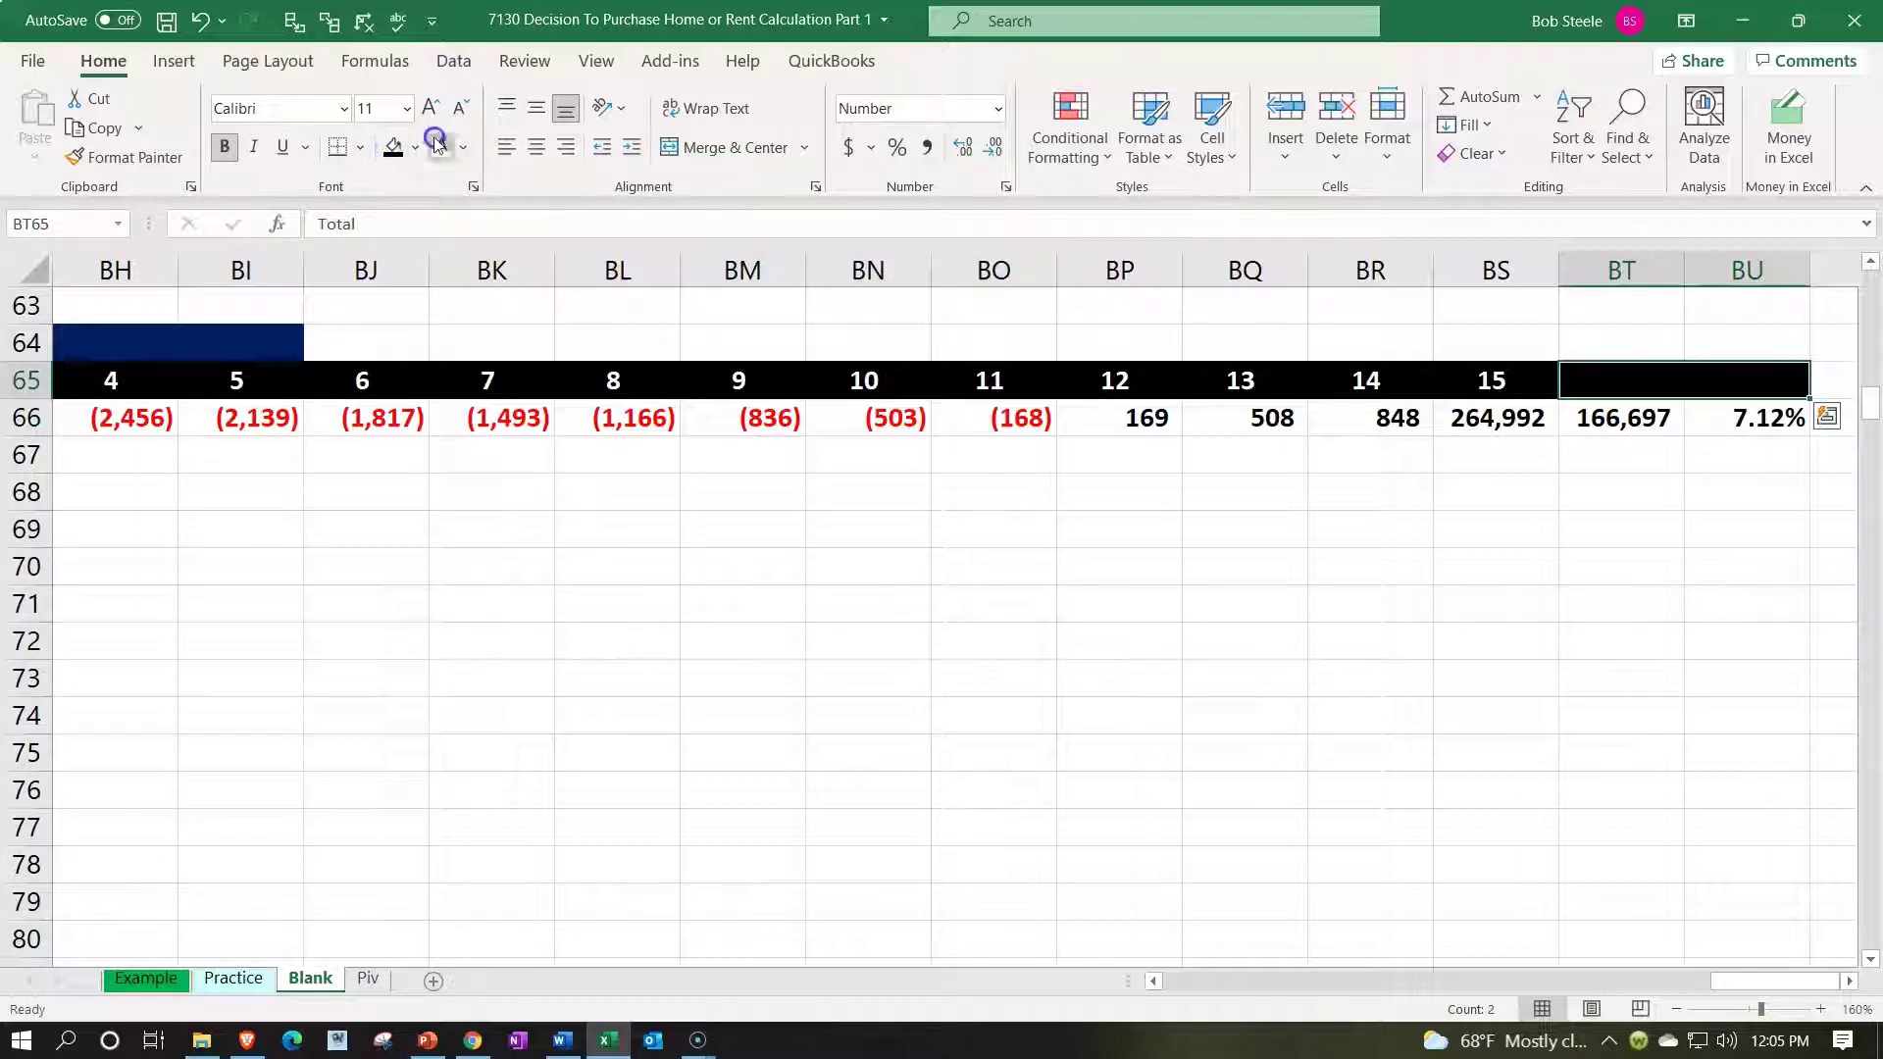
pyautogui.click(440, 147)
pyautogui.click(537, 148)
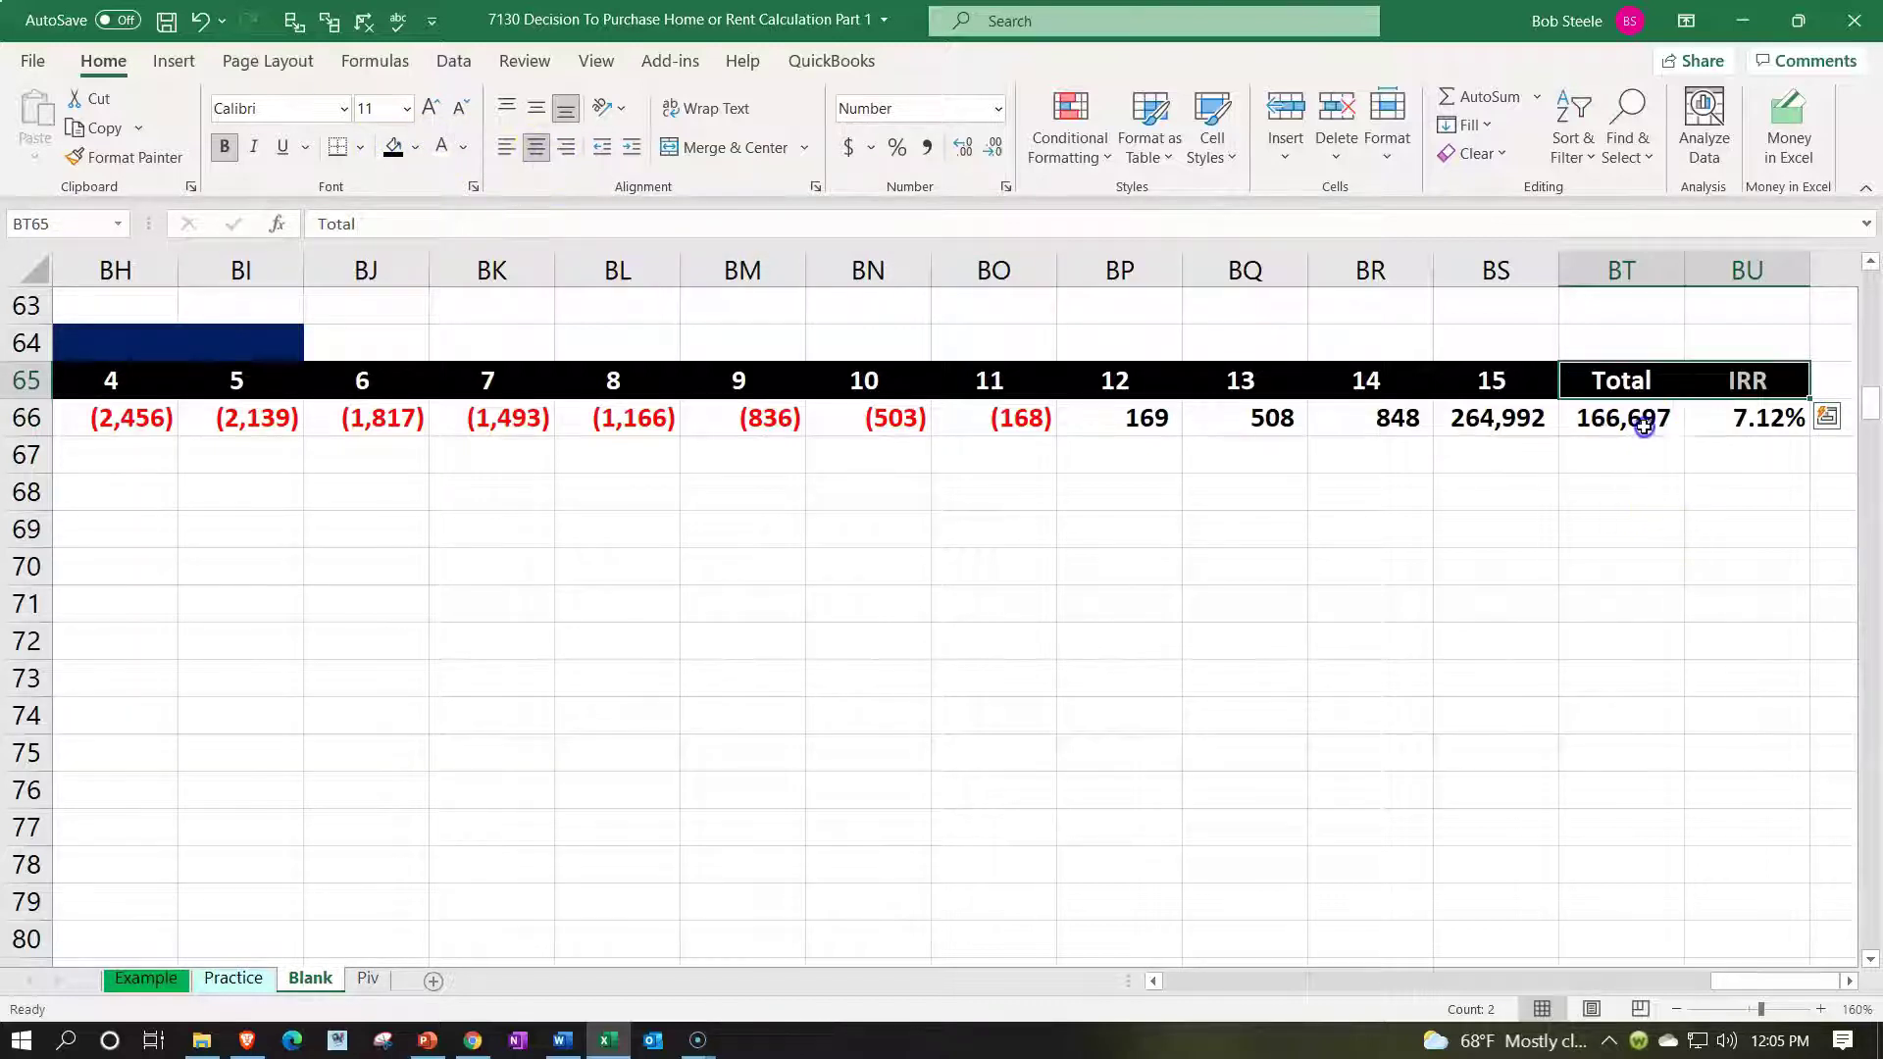
# - Fill the total and IRR results in BT66:BU66 with light green
pyautogui.moveTo(1640, 422); pyautogui.dragTo(1711, 419)
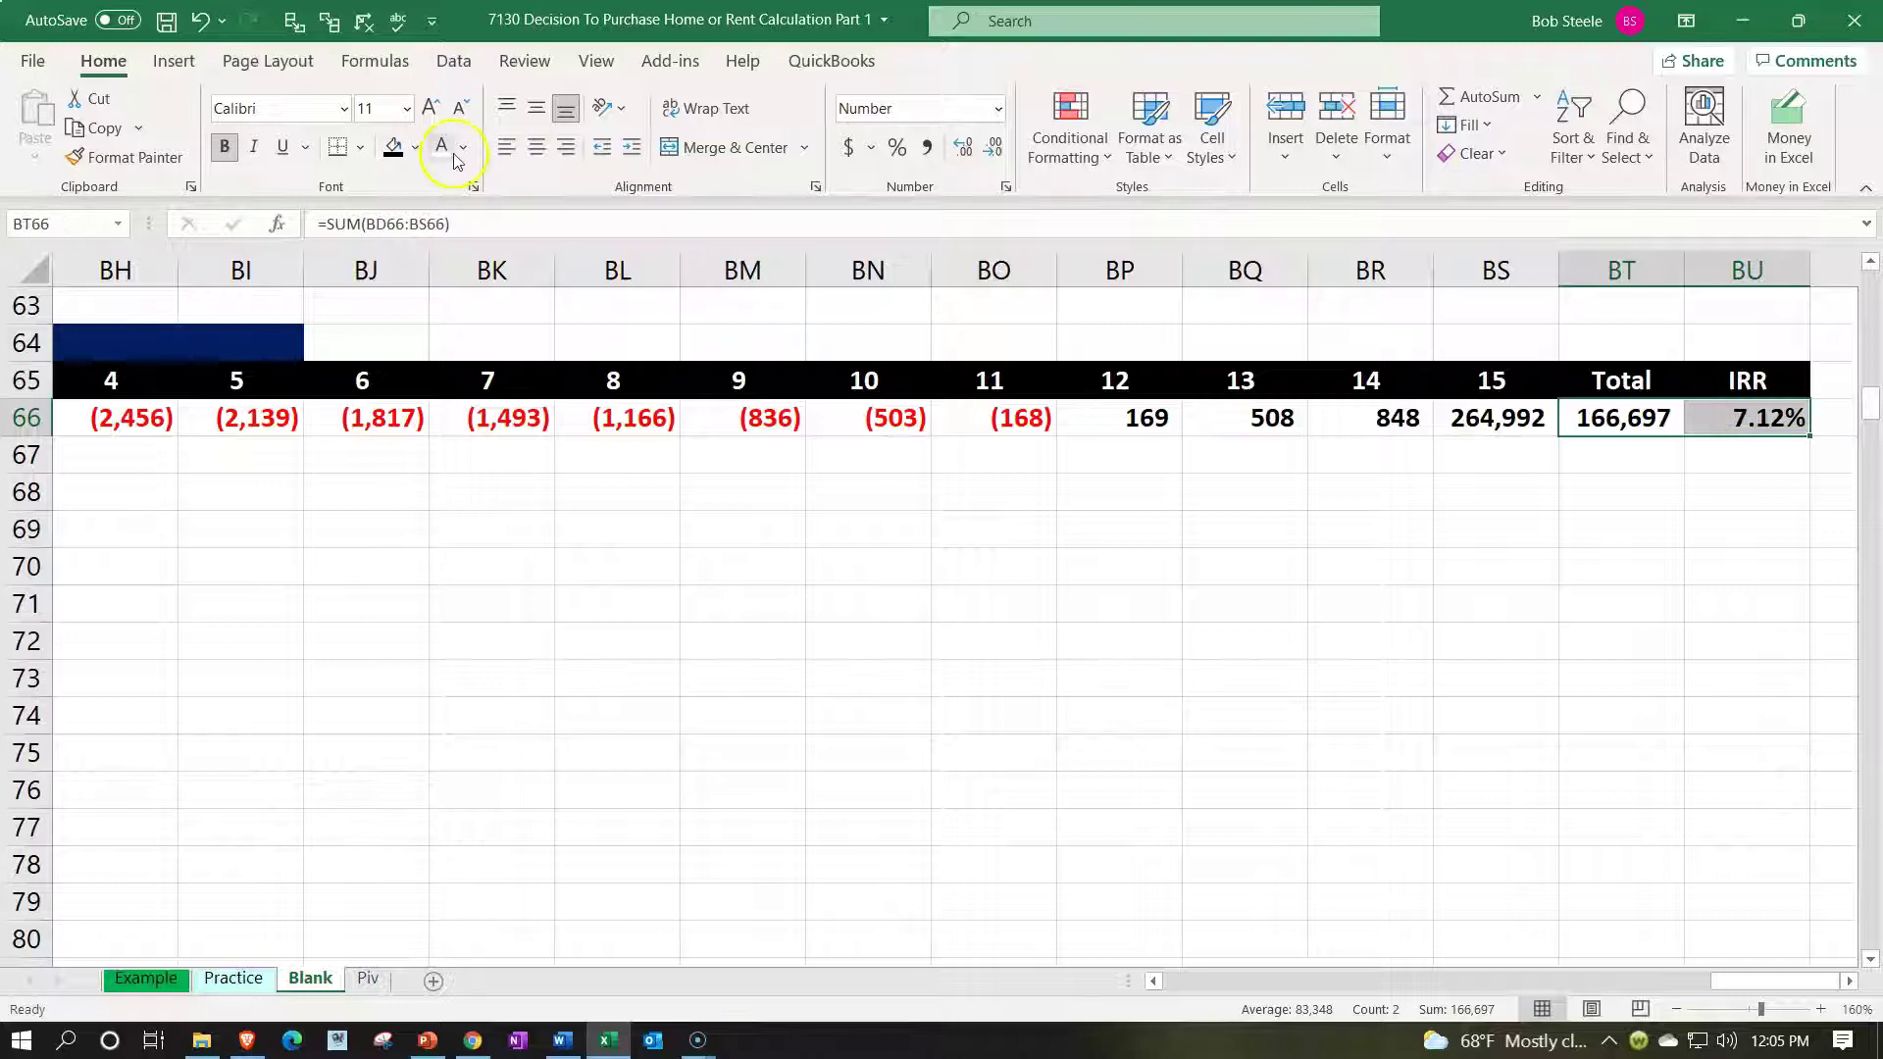
pyautogui.click(416, 148)
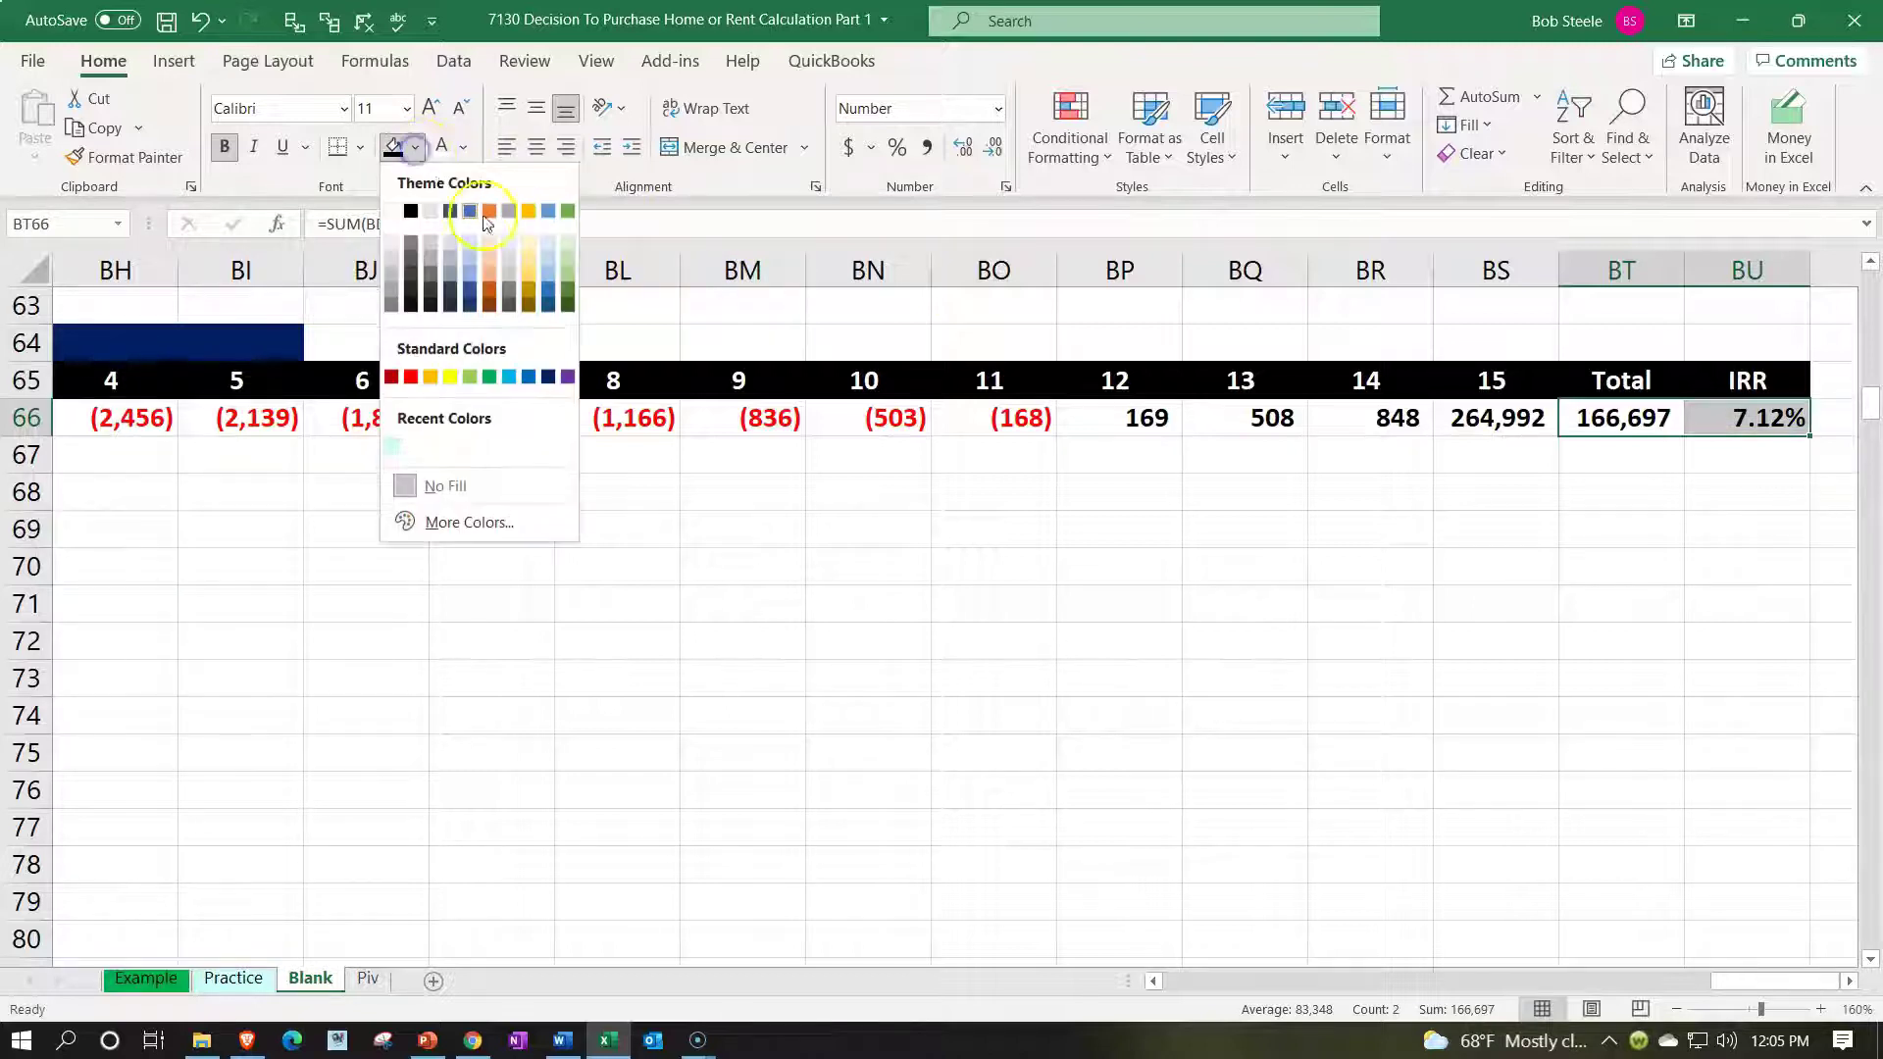
pyautogui.click(571, 235)
# - Link BW66 to the IRR result in BU66 with the formula =BU66
pyautogui.press('Right')
pyautogui.press('Right')
pyautogui.press('Right')
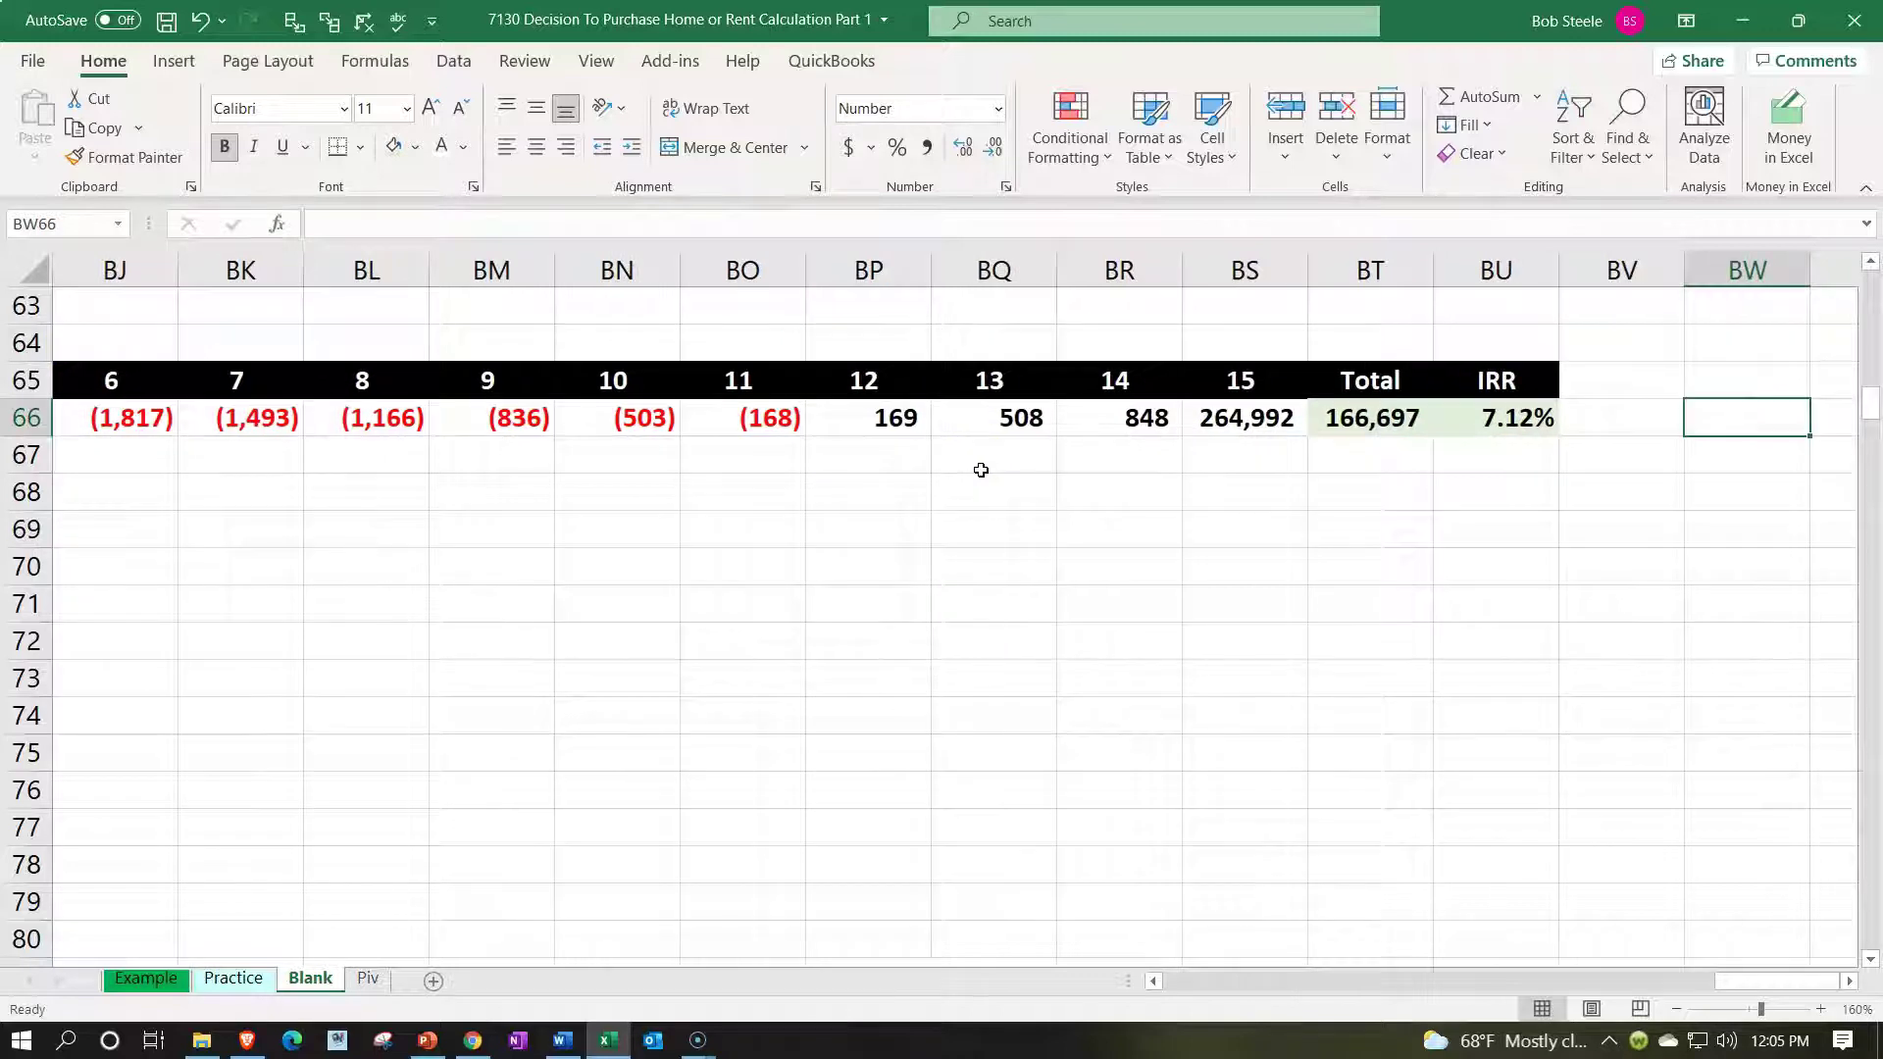
pyautogui.write('=')
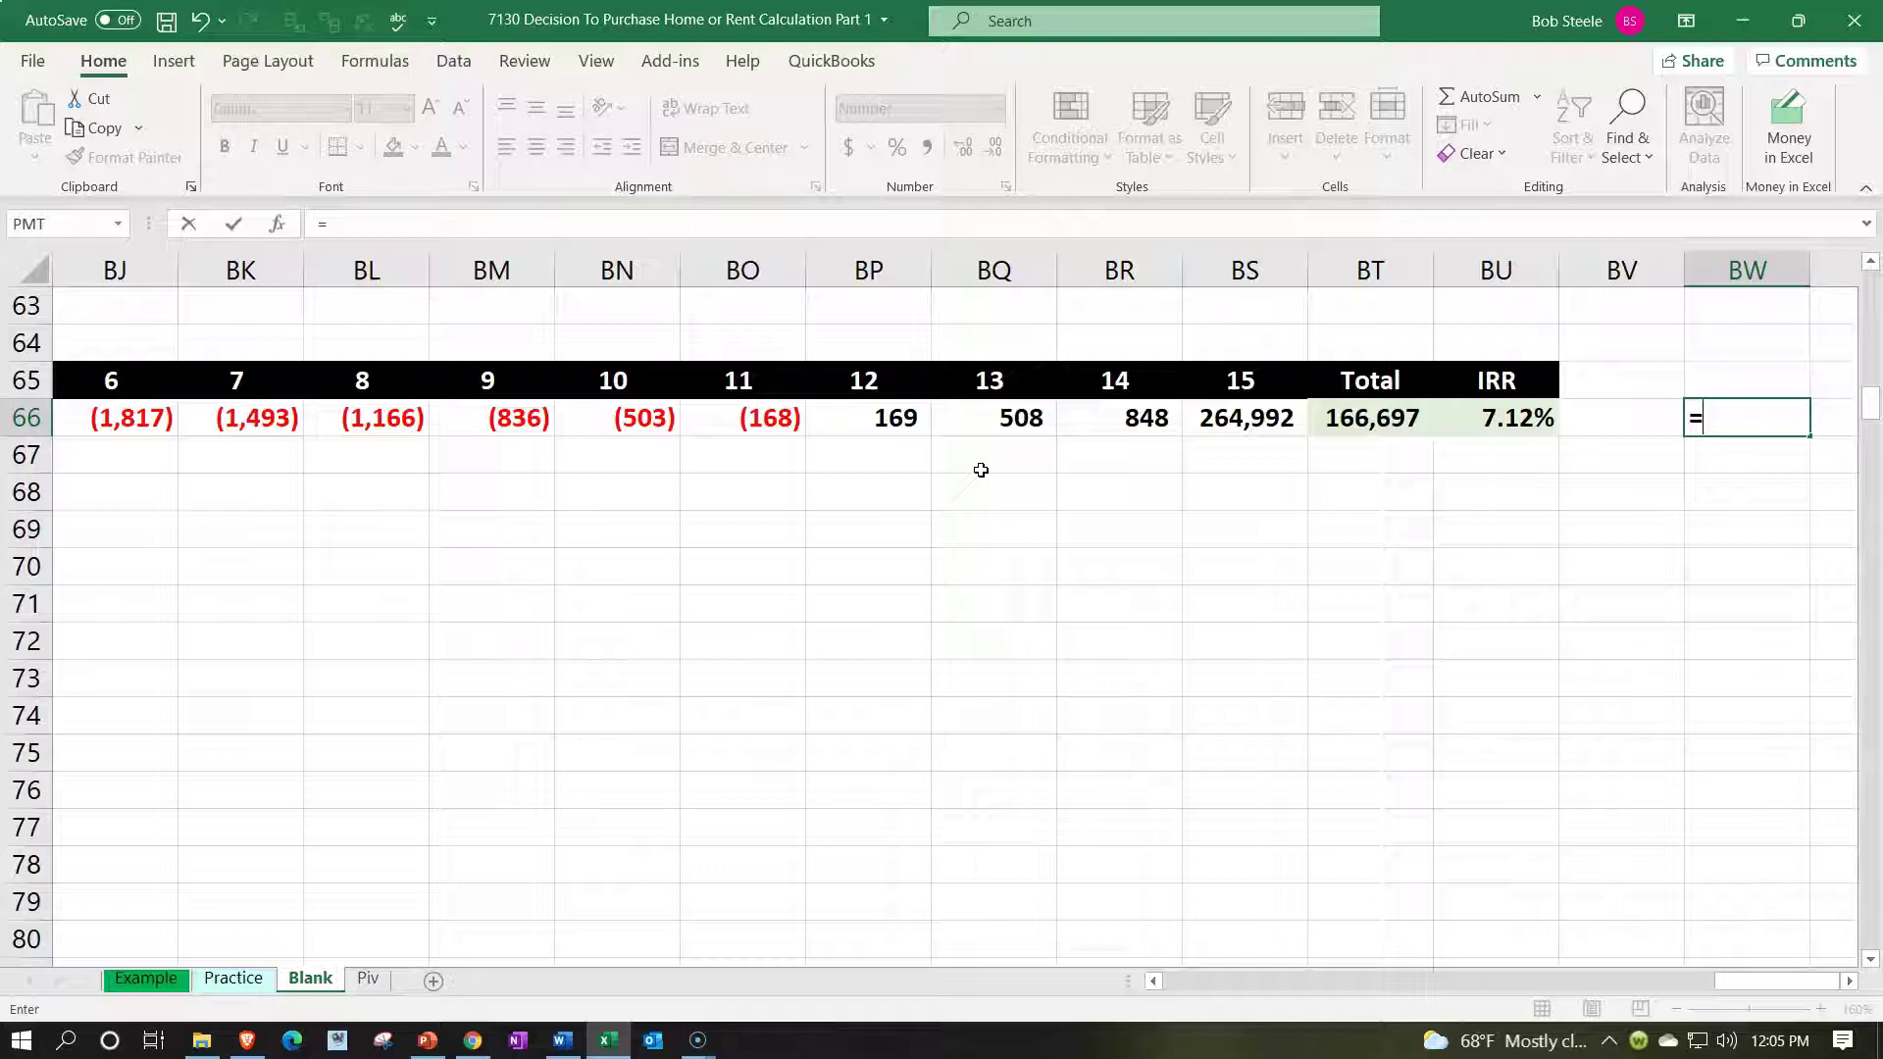
pyautogui.press('Left')
pyautogui.press('Left')
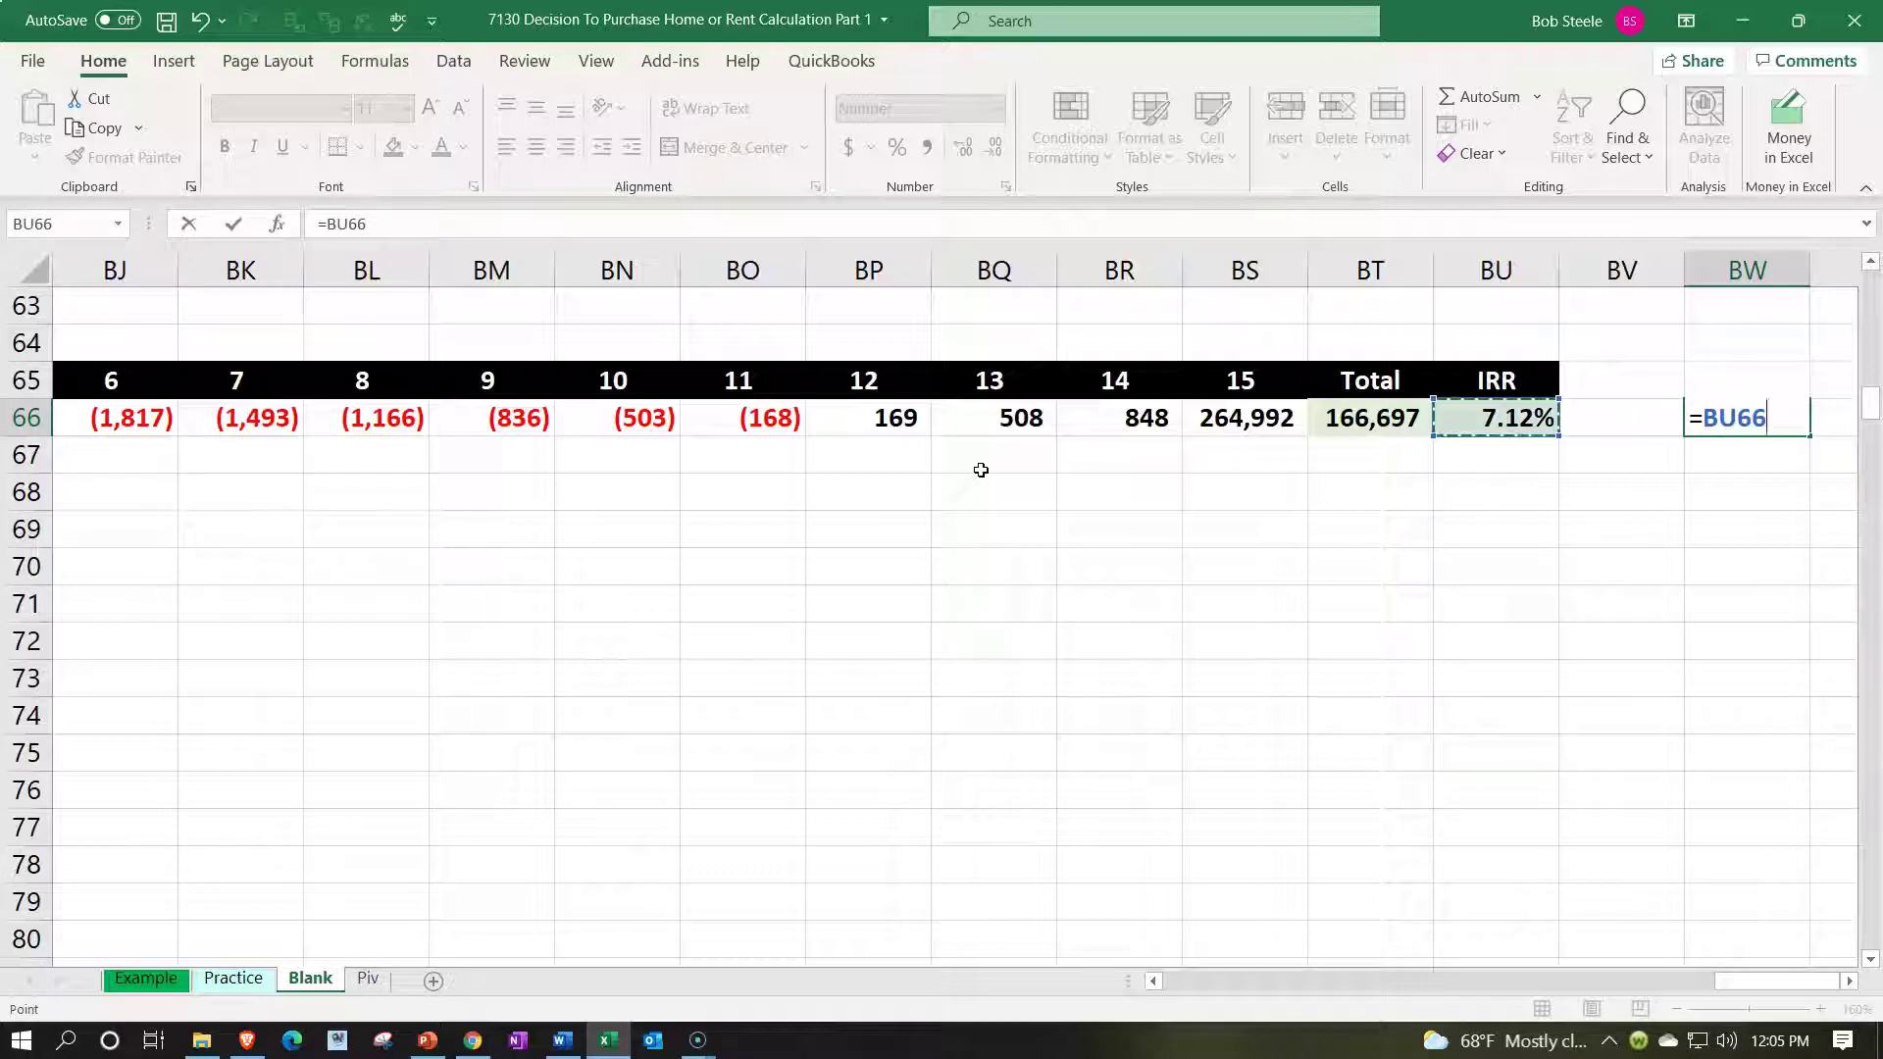
pyautogui.hotkey('ctrl', 'Return')
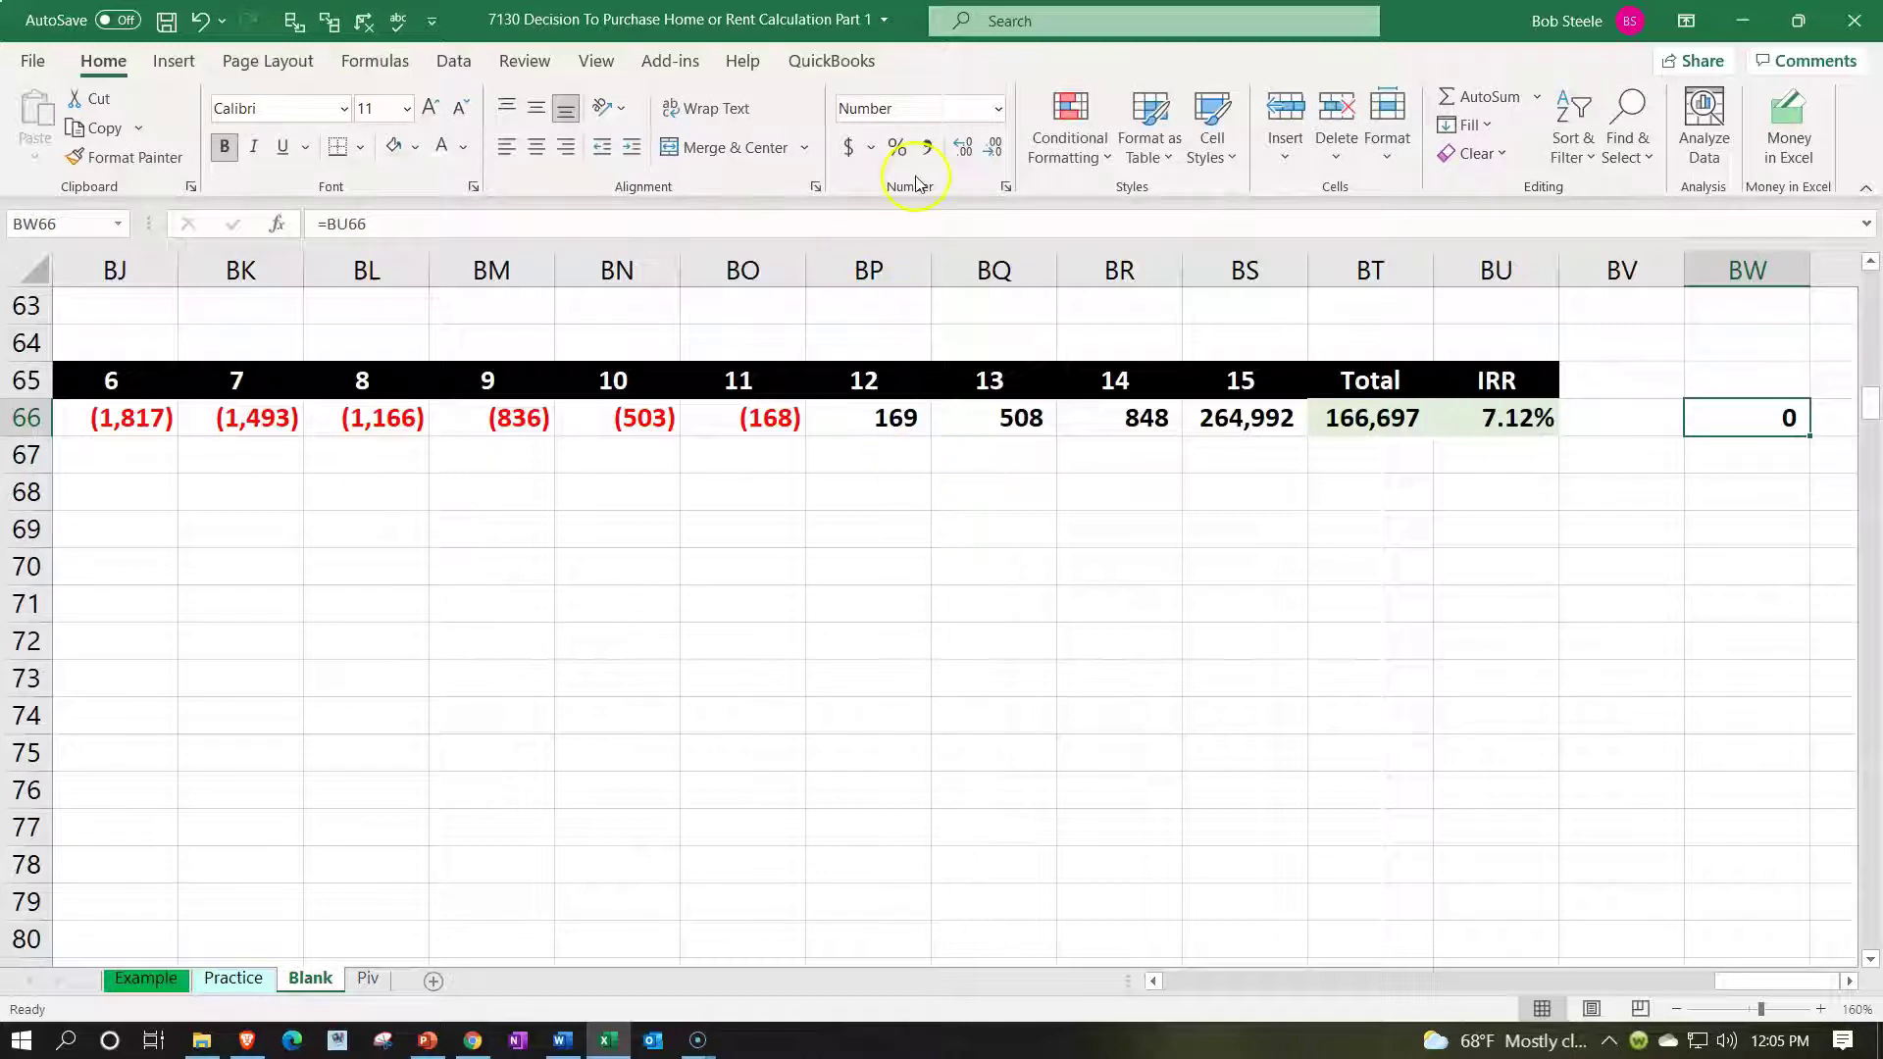
# - Format the linked rate in BW66 as a percentage with two decimal places
pyautogui.click(896, 148)
pyautogui.click(961, 152)
pyautogui.click(961, 152)
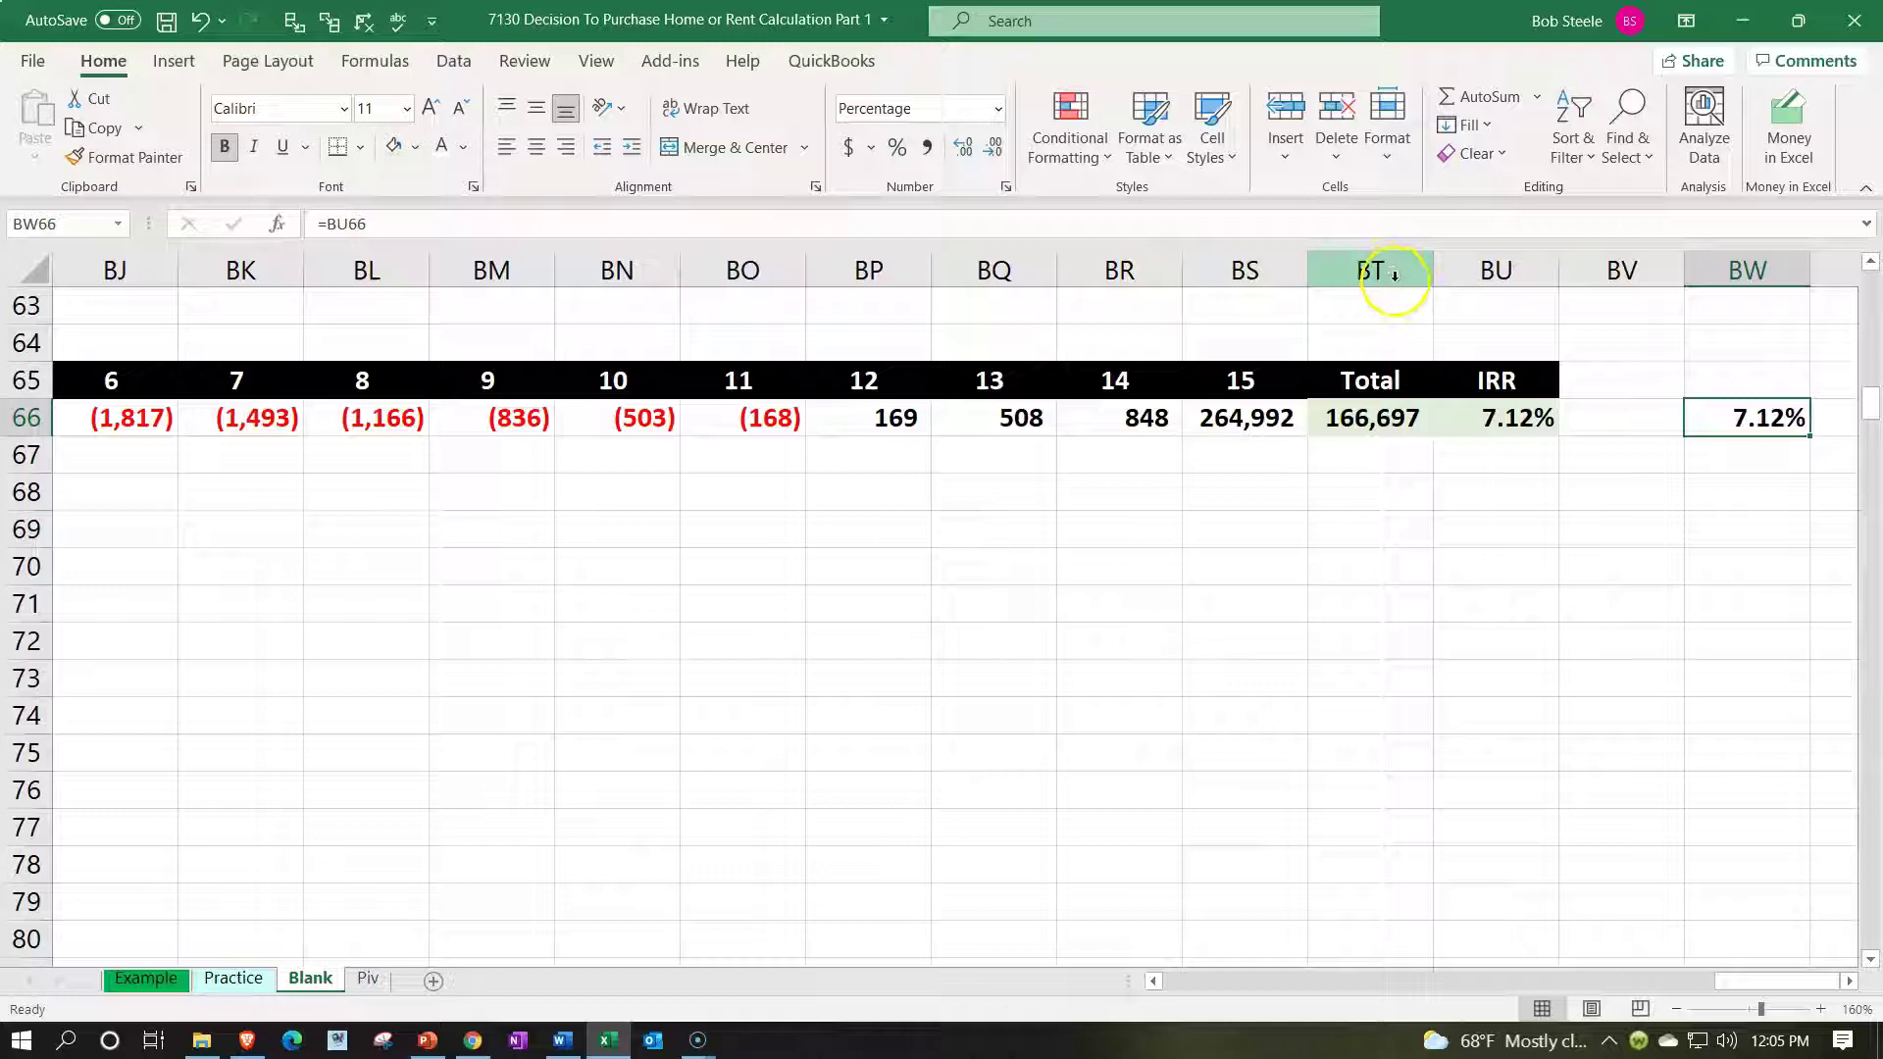
# - Review the sale cash flows in row 66, from the IRR in BU66 back to the year 0 and year 1 amounts
pyautogui.press('Left')
pyautogui.press('Left')
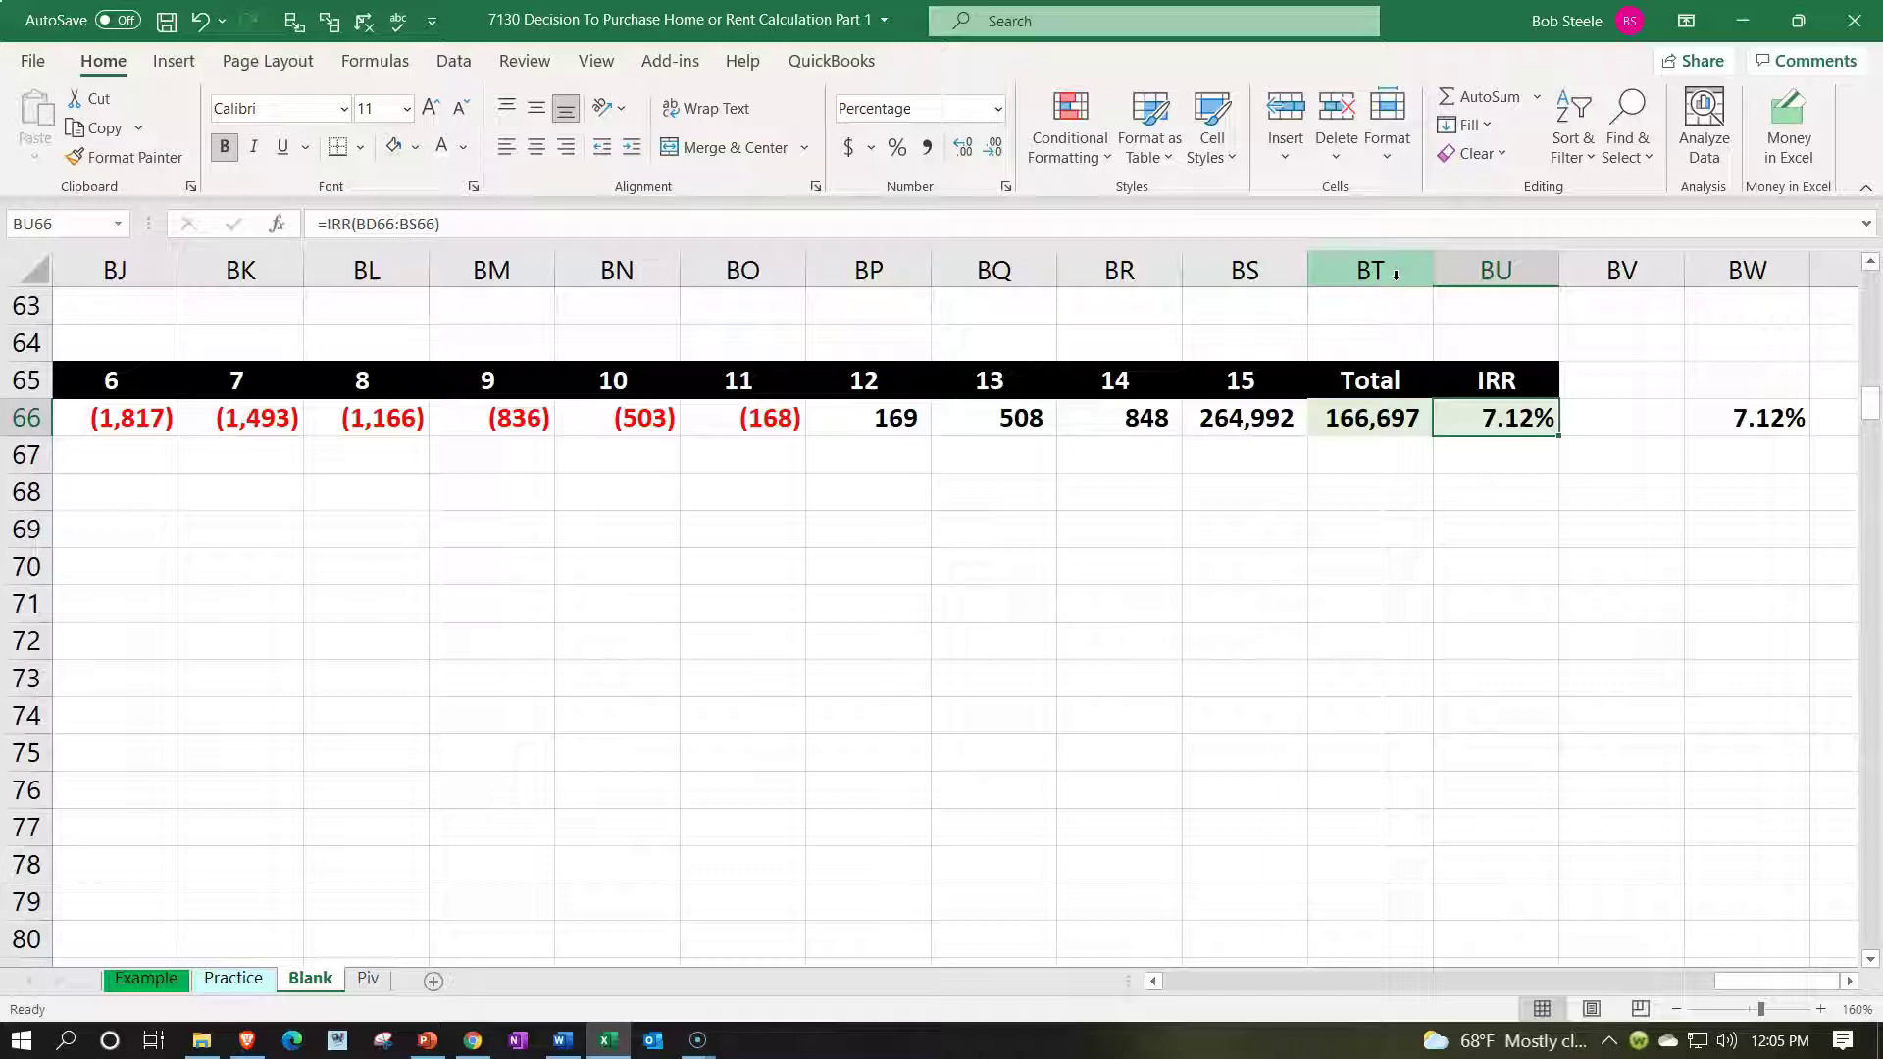
pyautogui.press('Left')
pyautogui.press('Left')
pyautogui.press('Left')
pyautogui.press('Left')
pyautogui.press('Left')
pyautogui.press('Left')
pyautogui.press('Left')
pyautogui.press('Left')
pyautogui.press('Left')
pyautogui.press('Left')
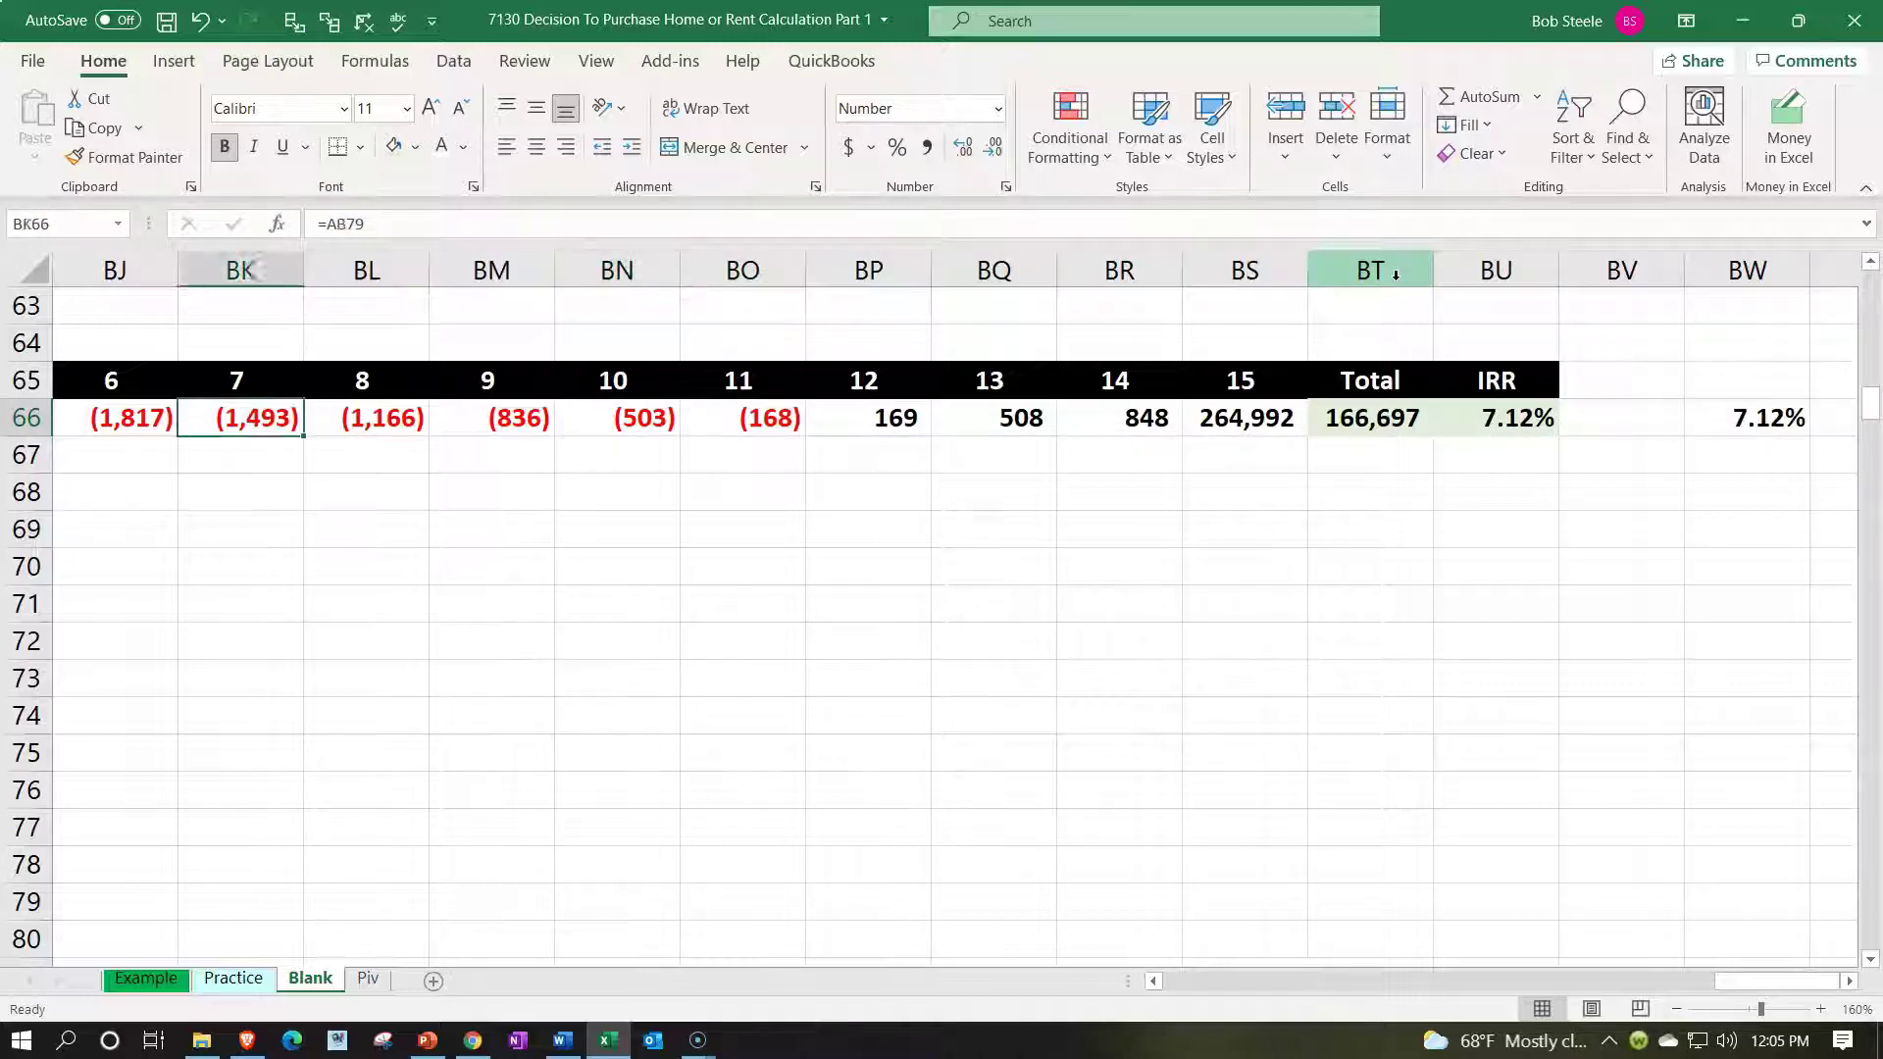
pyautogui.press('Left')
pyautogui.press('Left')
pyautogui.press('Left')
pyautogui.press('Left')
pyautogui.press('Left')
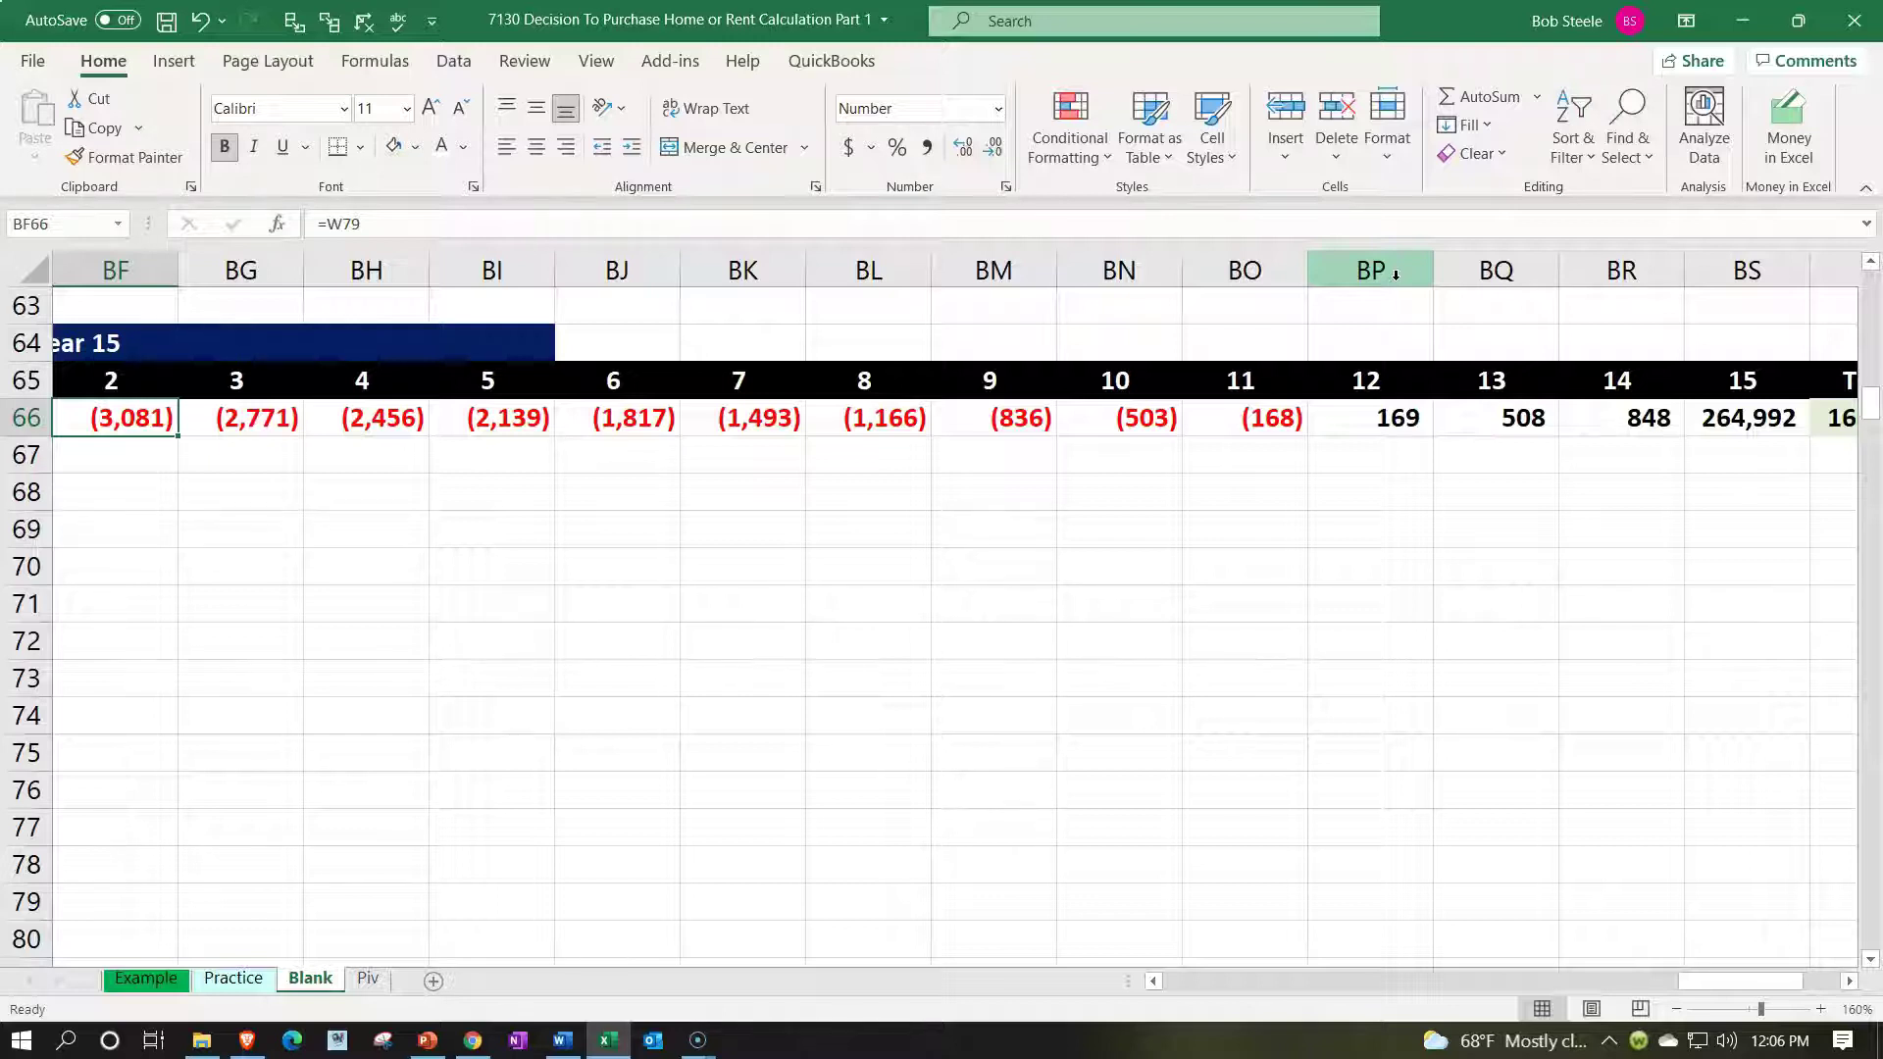
pyautogui.hotkey('ctrl', 'Left')
pyautogui.hotkey('ctrl', 'Left')
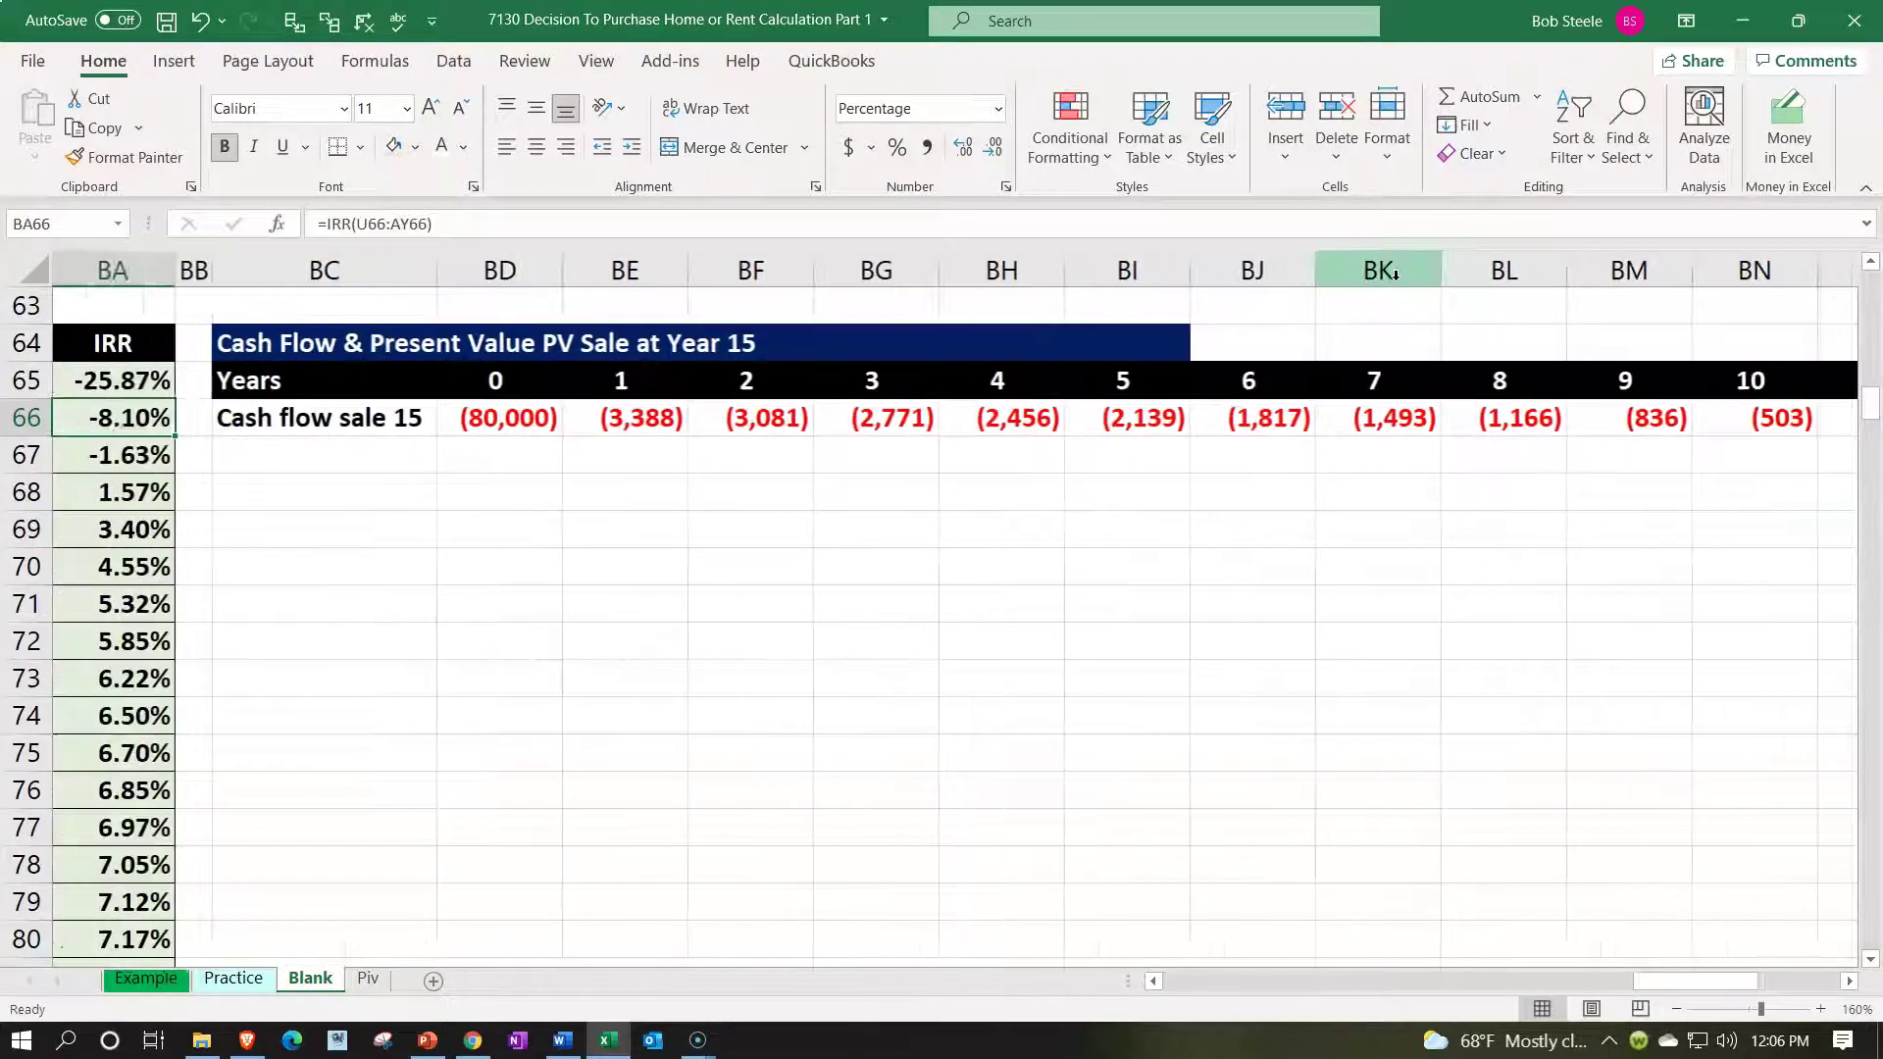
pyautogui.press('Right')
pyautogui.press('Right')
pyautogui.press('Right')
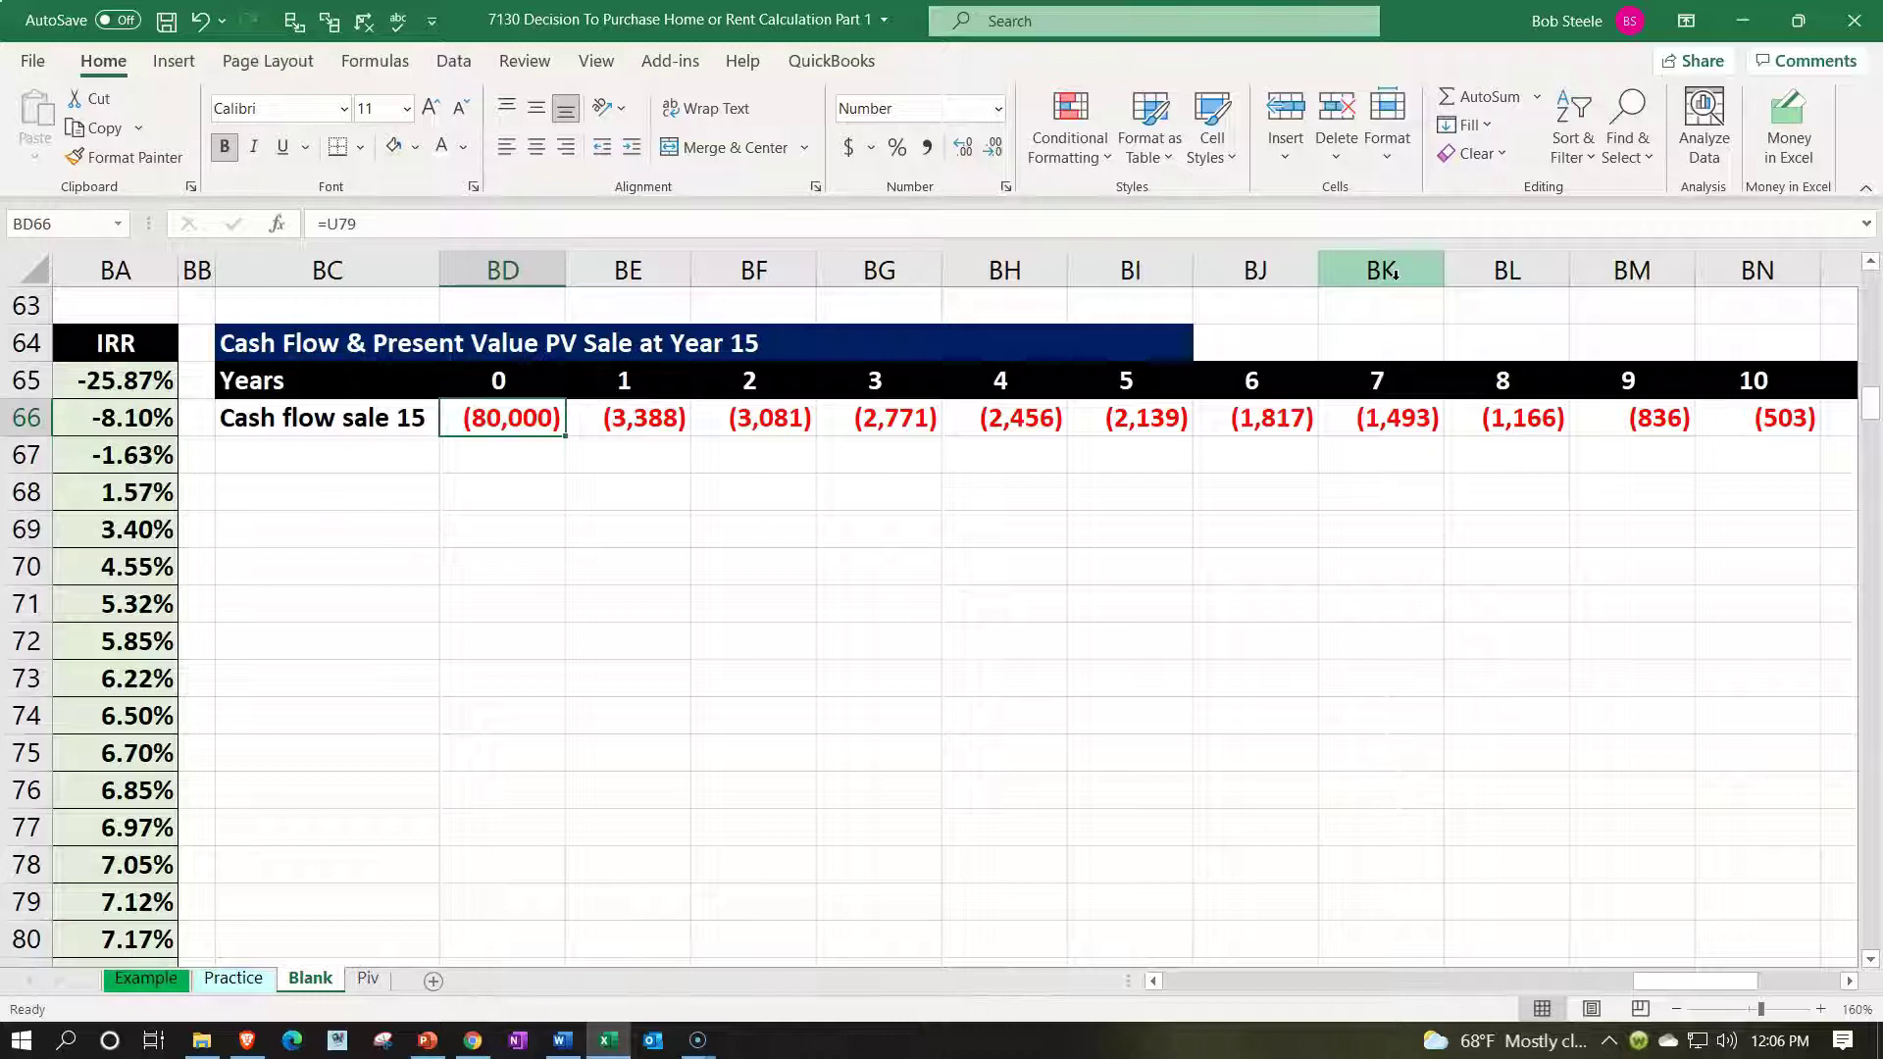
pyautogui.press('Right')
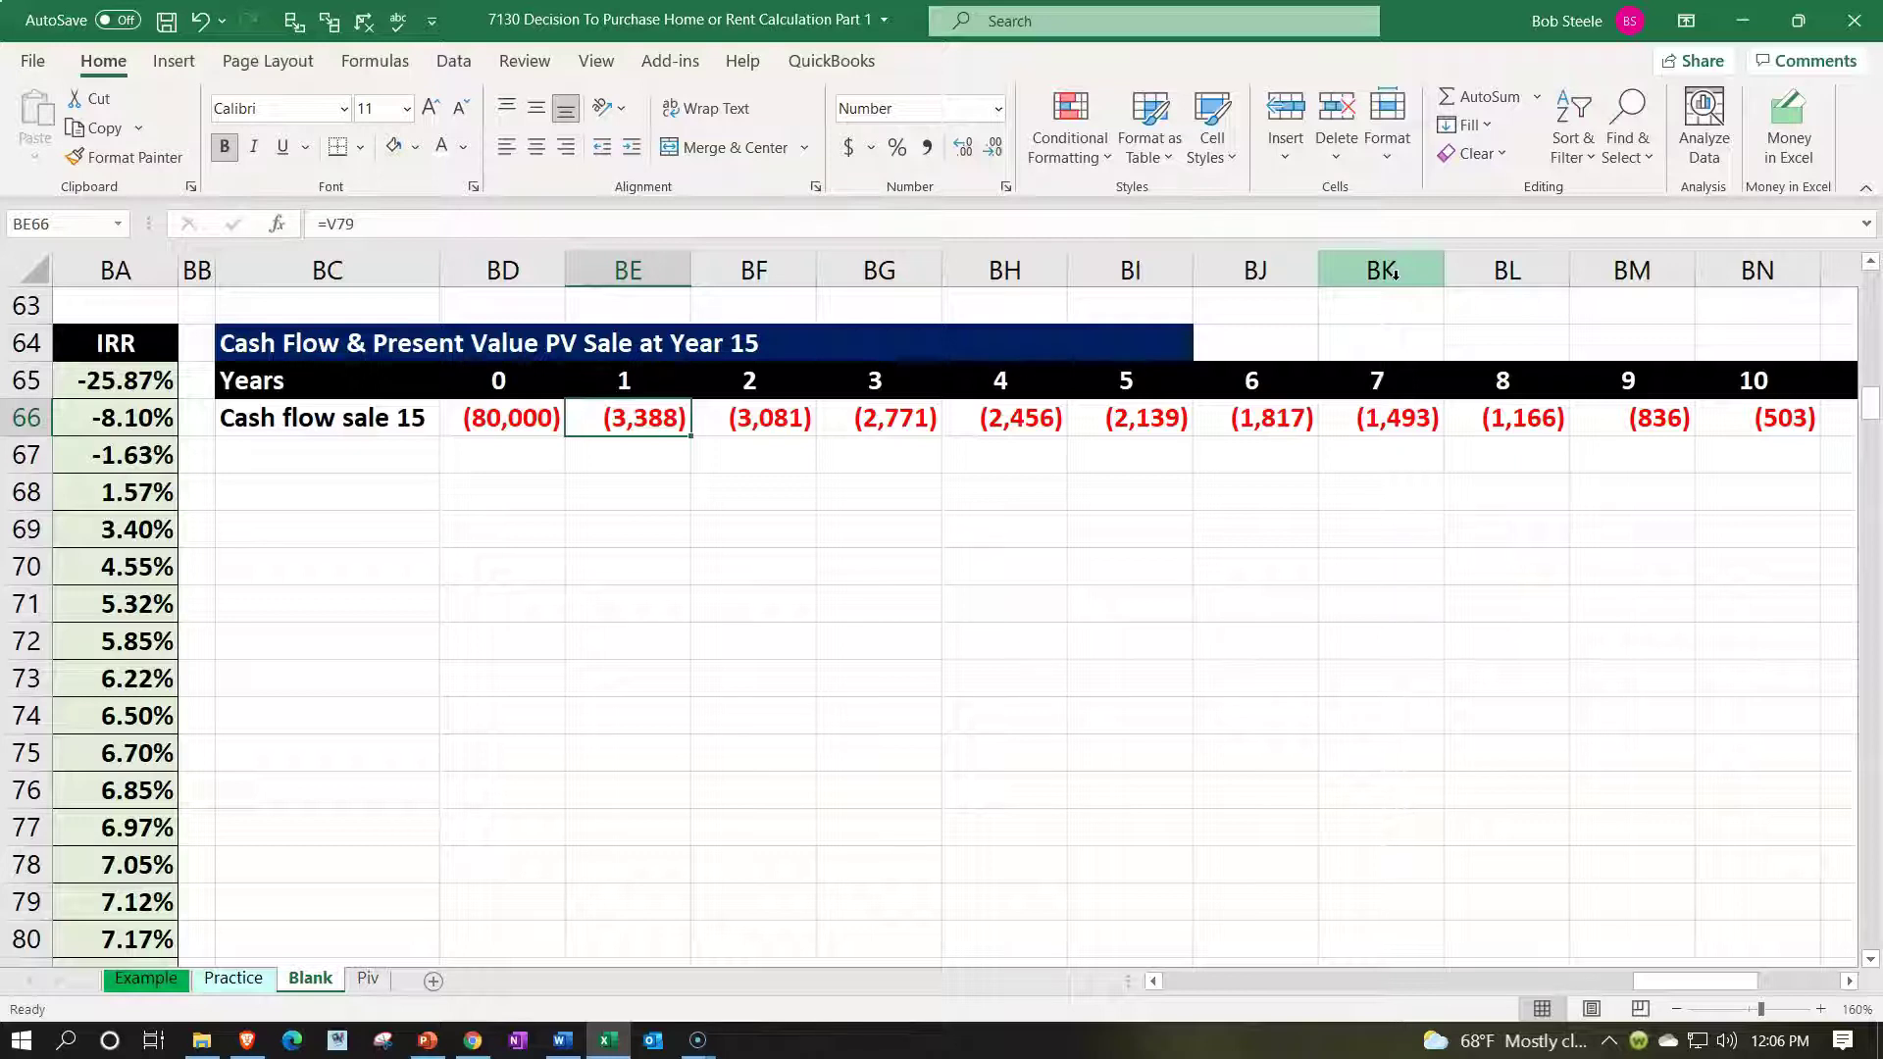
pyautogui.press('Left')
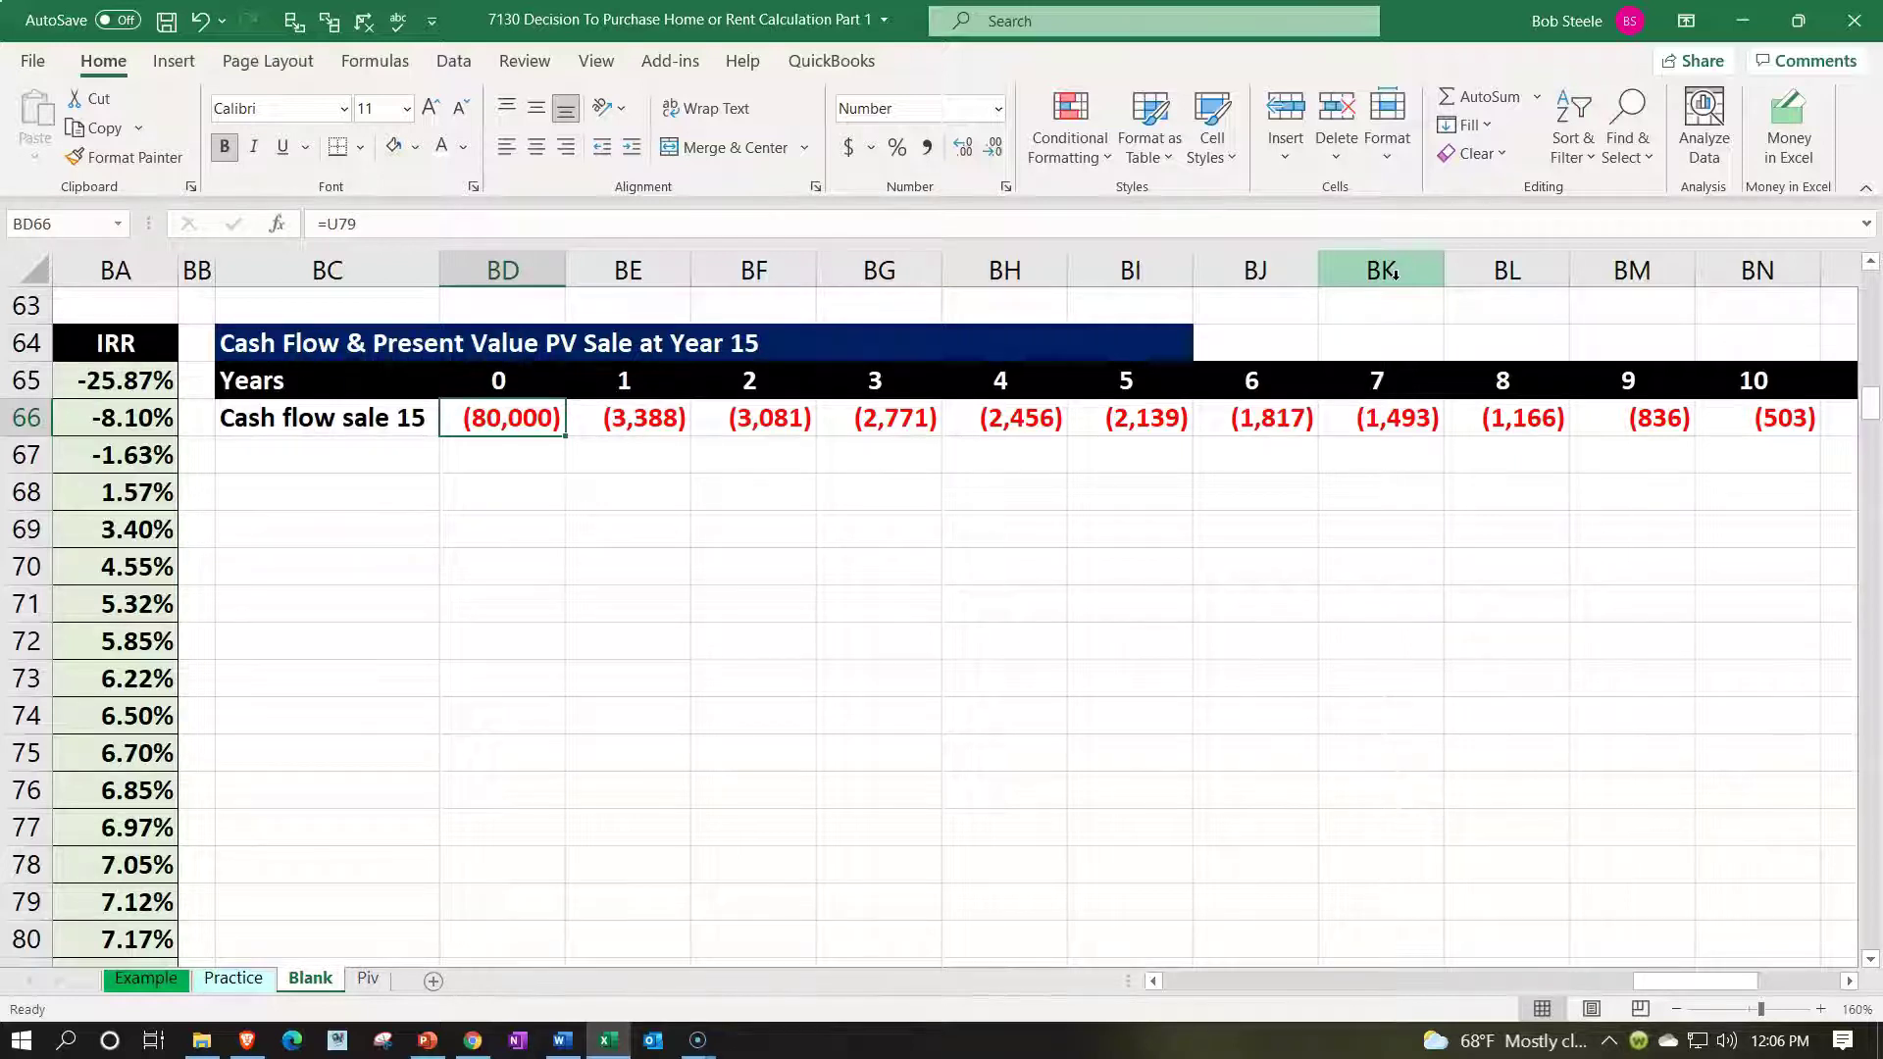
pyautogui.press('Right')
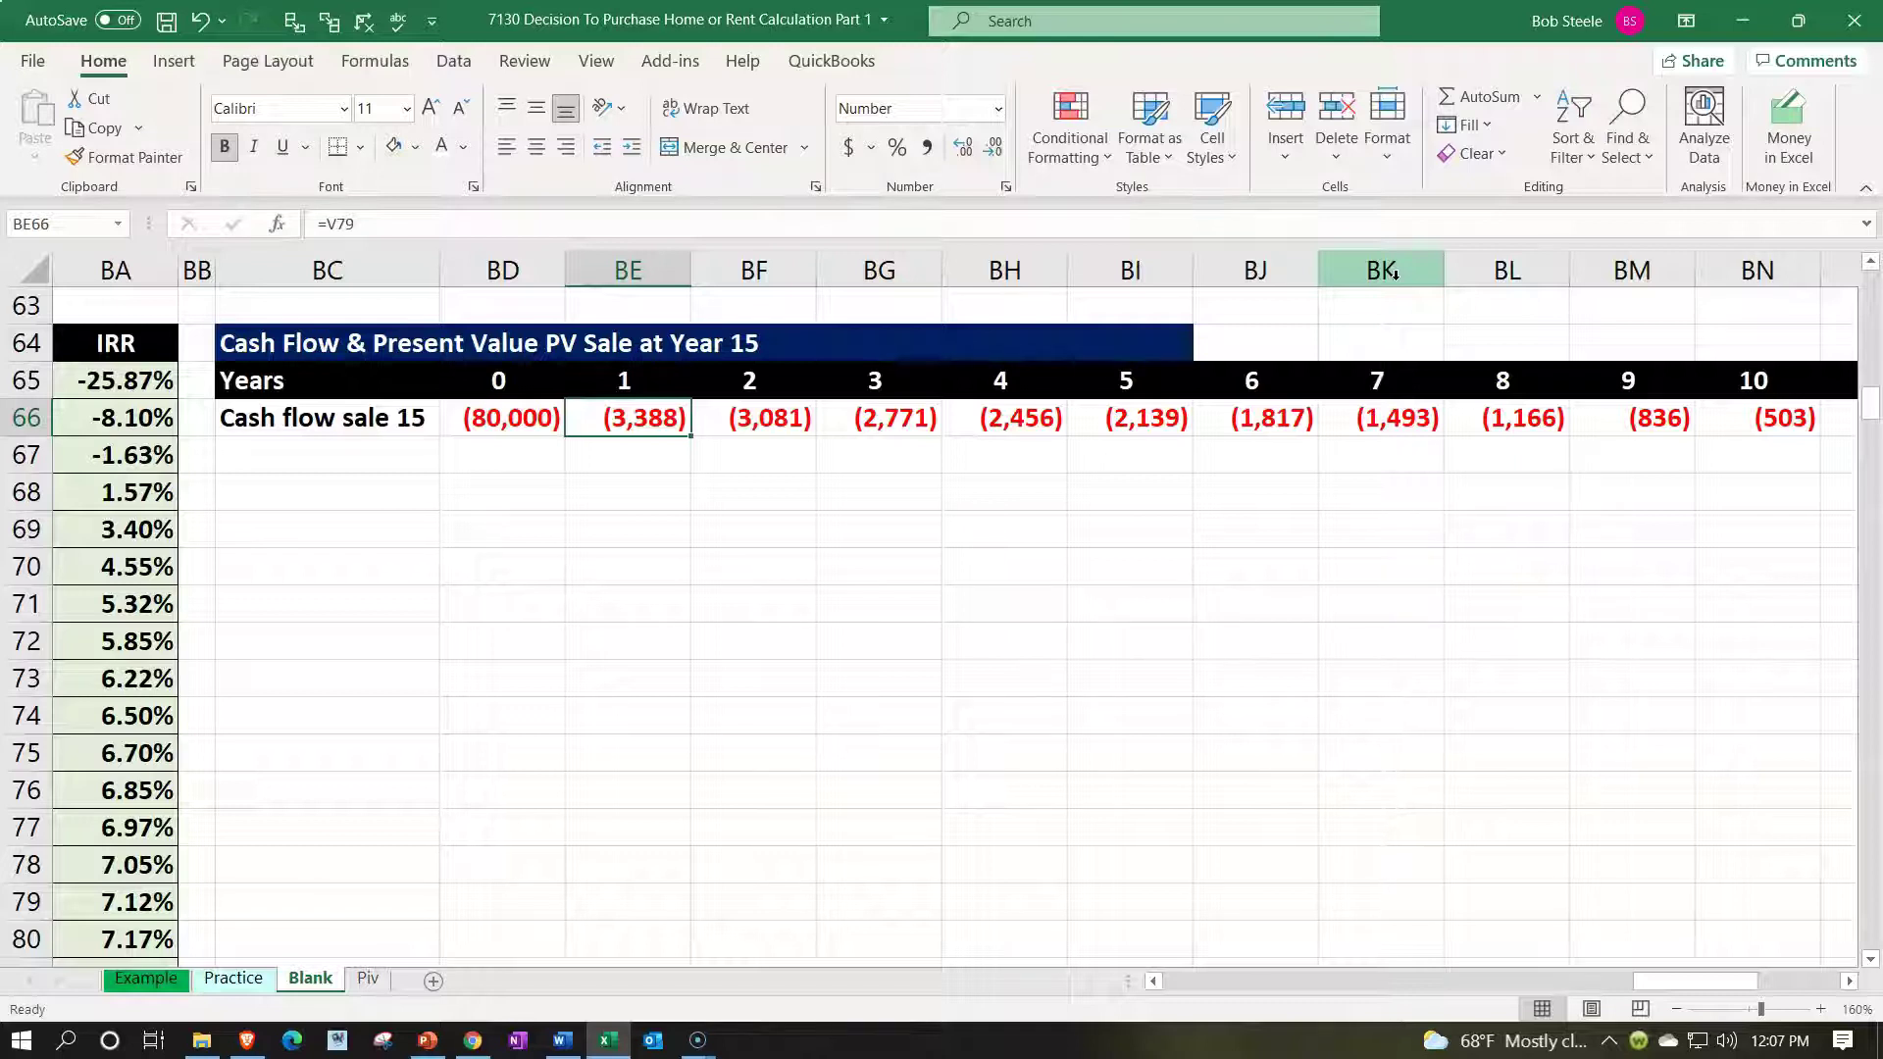
# - Calculate the year 1 present value in BE67 with the formula -PV($BW$66,BE65,,BE66)
pyautogui.press('Down')
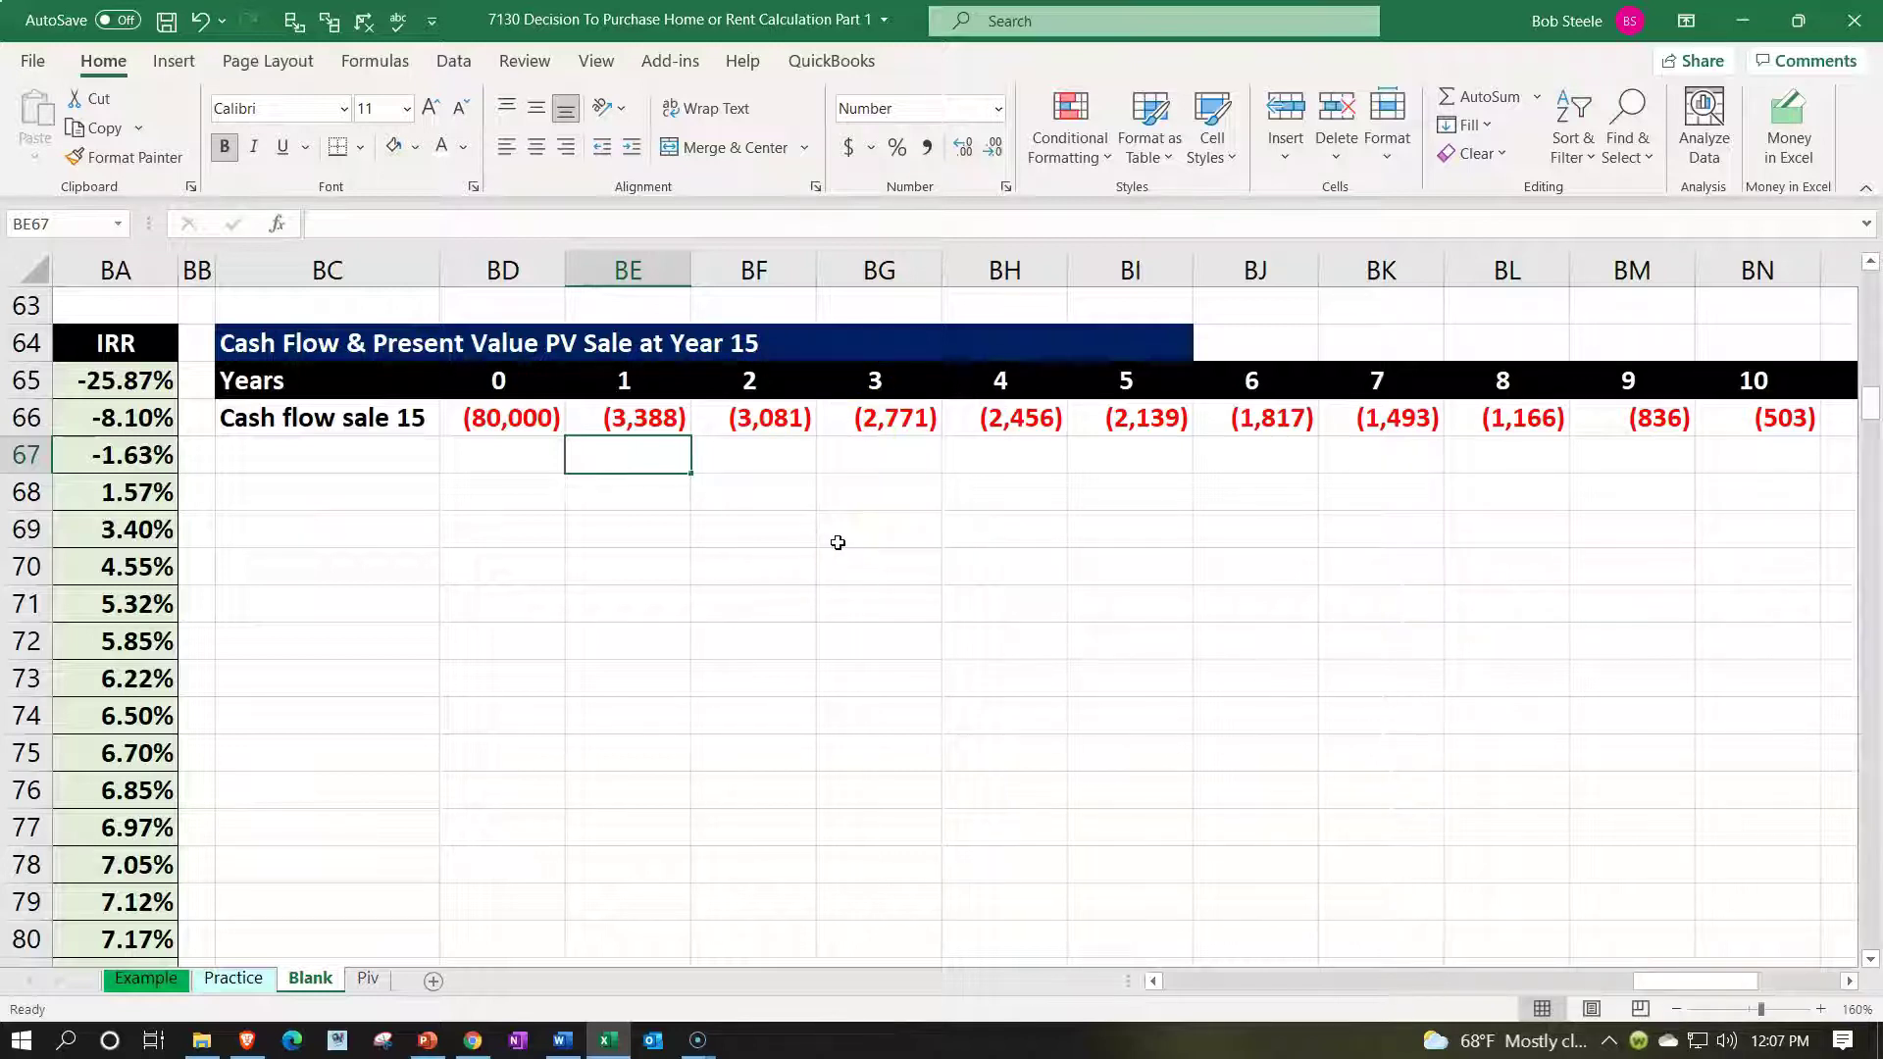
pyautogui.write('-p')
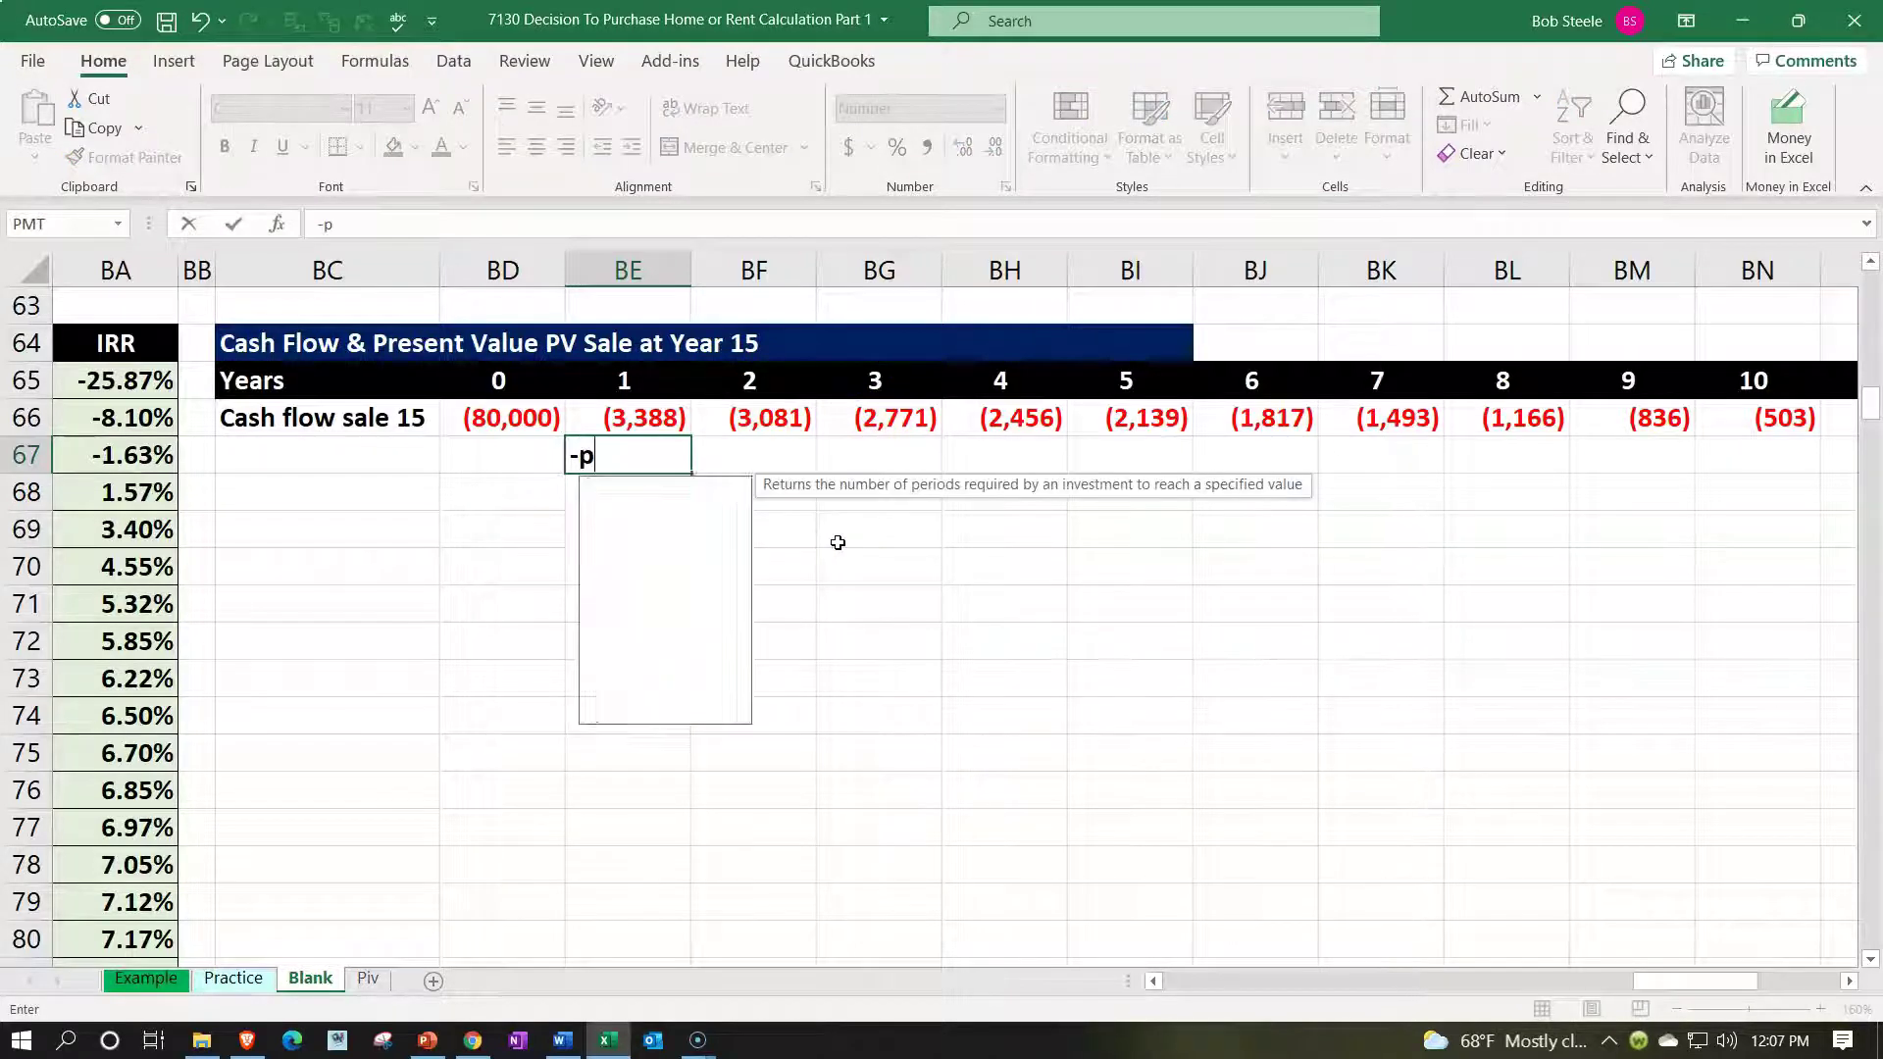
pyautogui.write('v(')
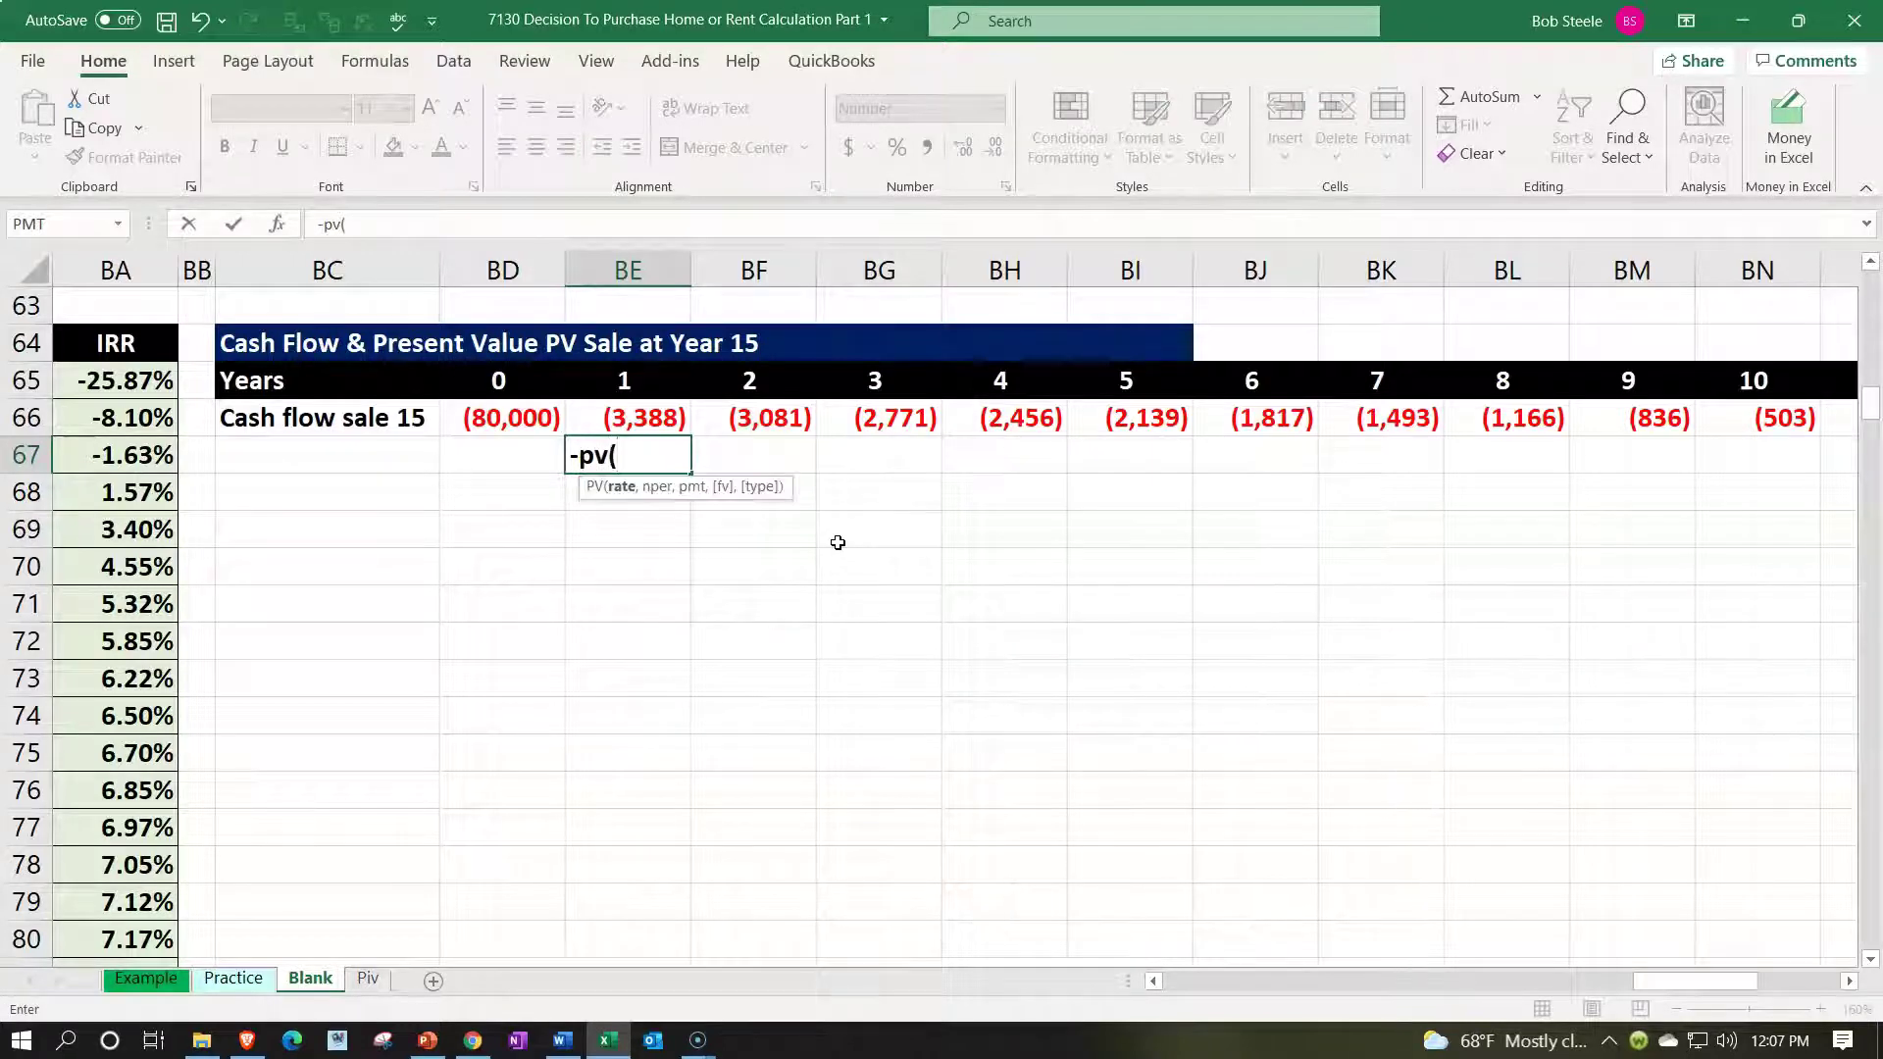
pyautogui.press('Right')
pyautogui.press('Right')
pyautogui.press('Right')
pyautogui.press('Right')
pyautogui.press('Right')
pyautogui.press('Right')
pyautogui.press('Right')
pyautogui.press('Right')
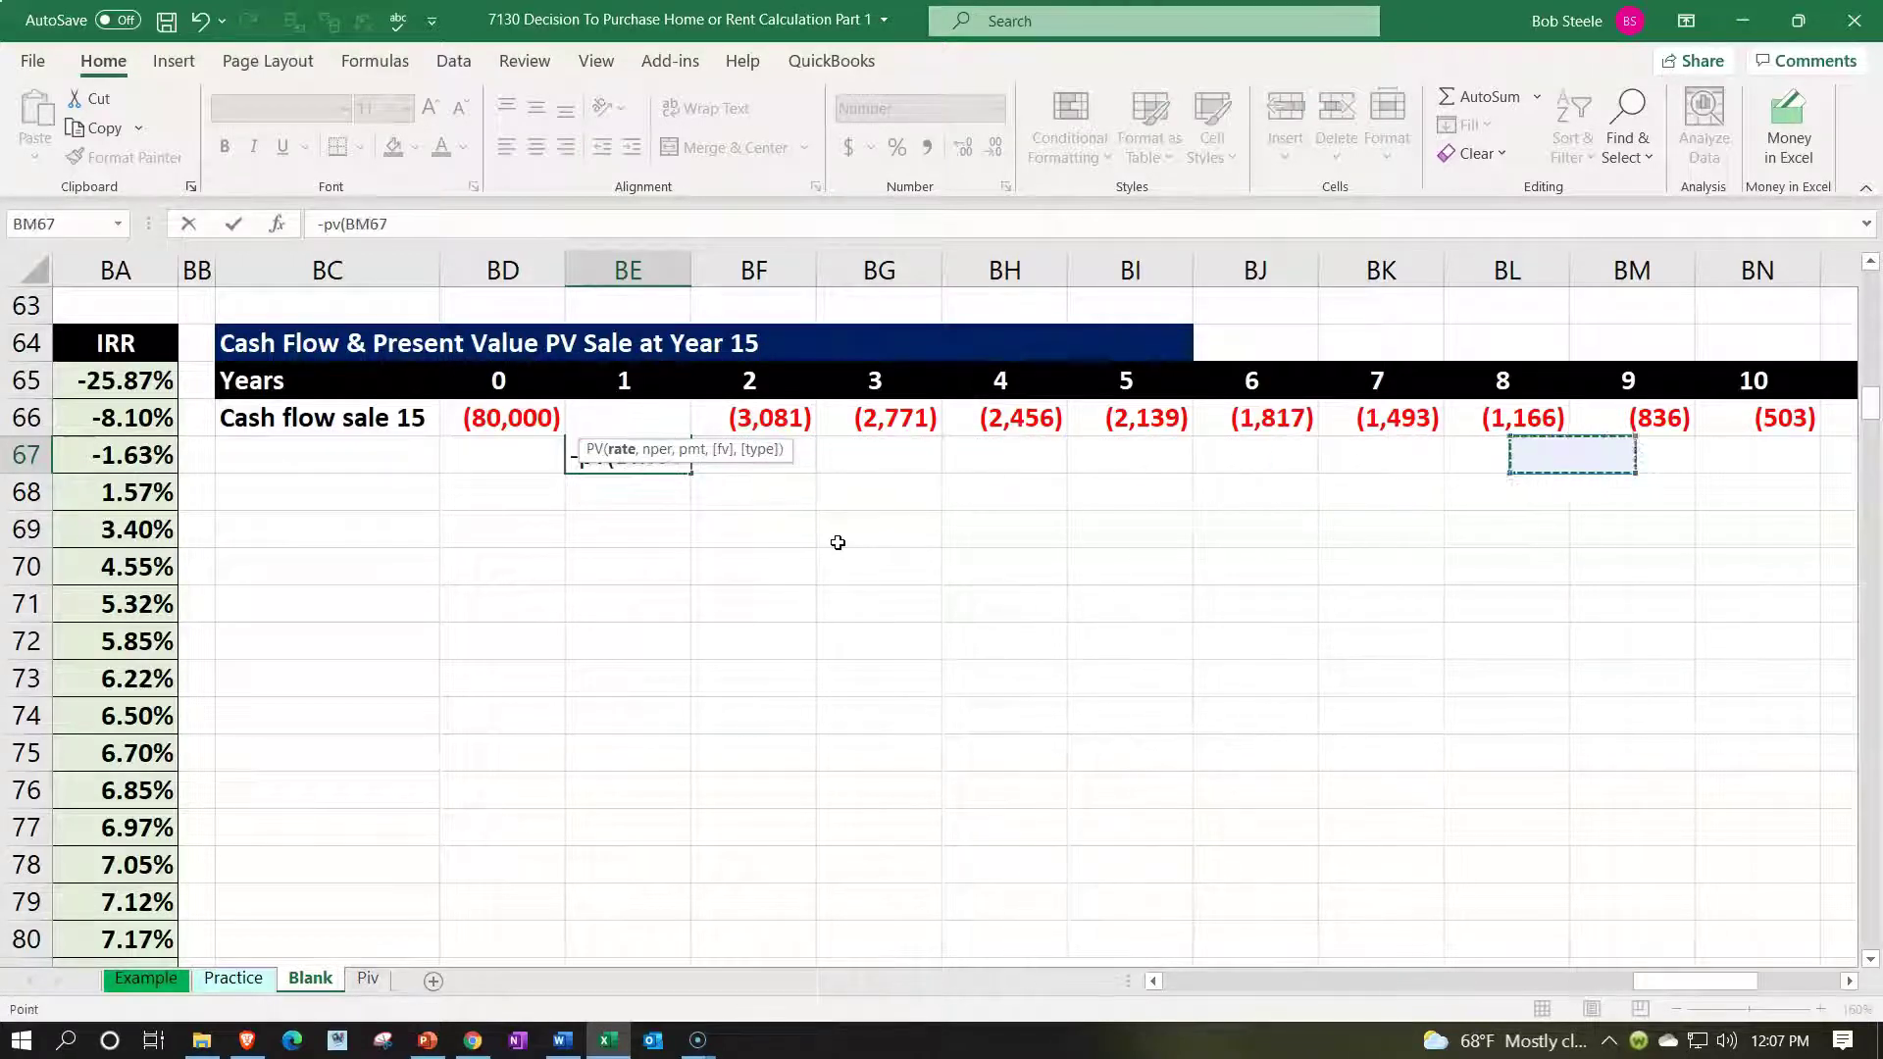
pyautogui.press('Right')
pyautogui.press('Right')
pyautogui.press('Right')
pyautogui.press('Right')
pyautogui.press('Right')
pyautogui.press('Right')
pyautogui.press('Right')
pyautogui.press('Right')
pyautogui.press('Right')
pyautogui.press('Right')
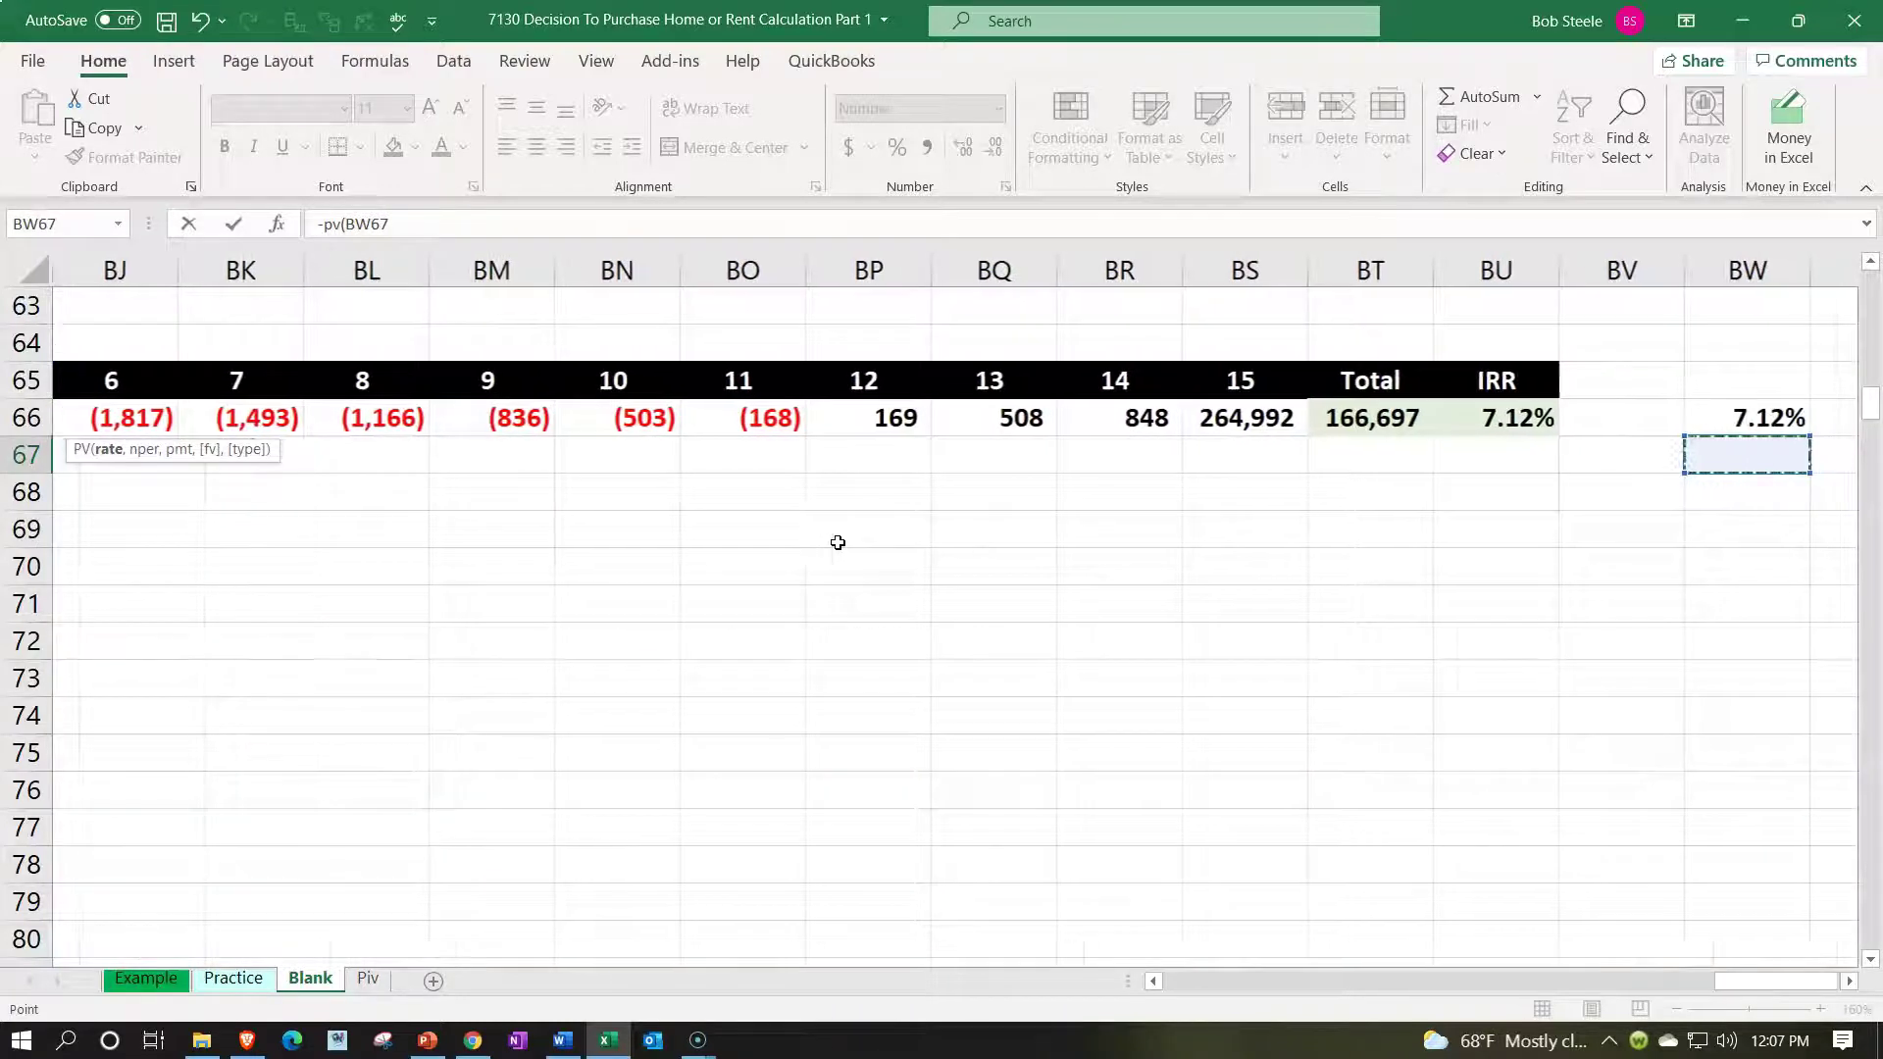
pyautogui.press('Up')
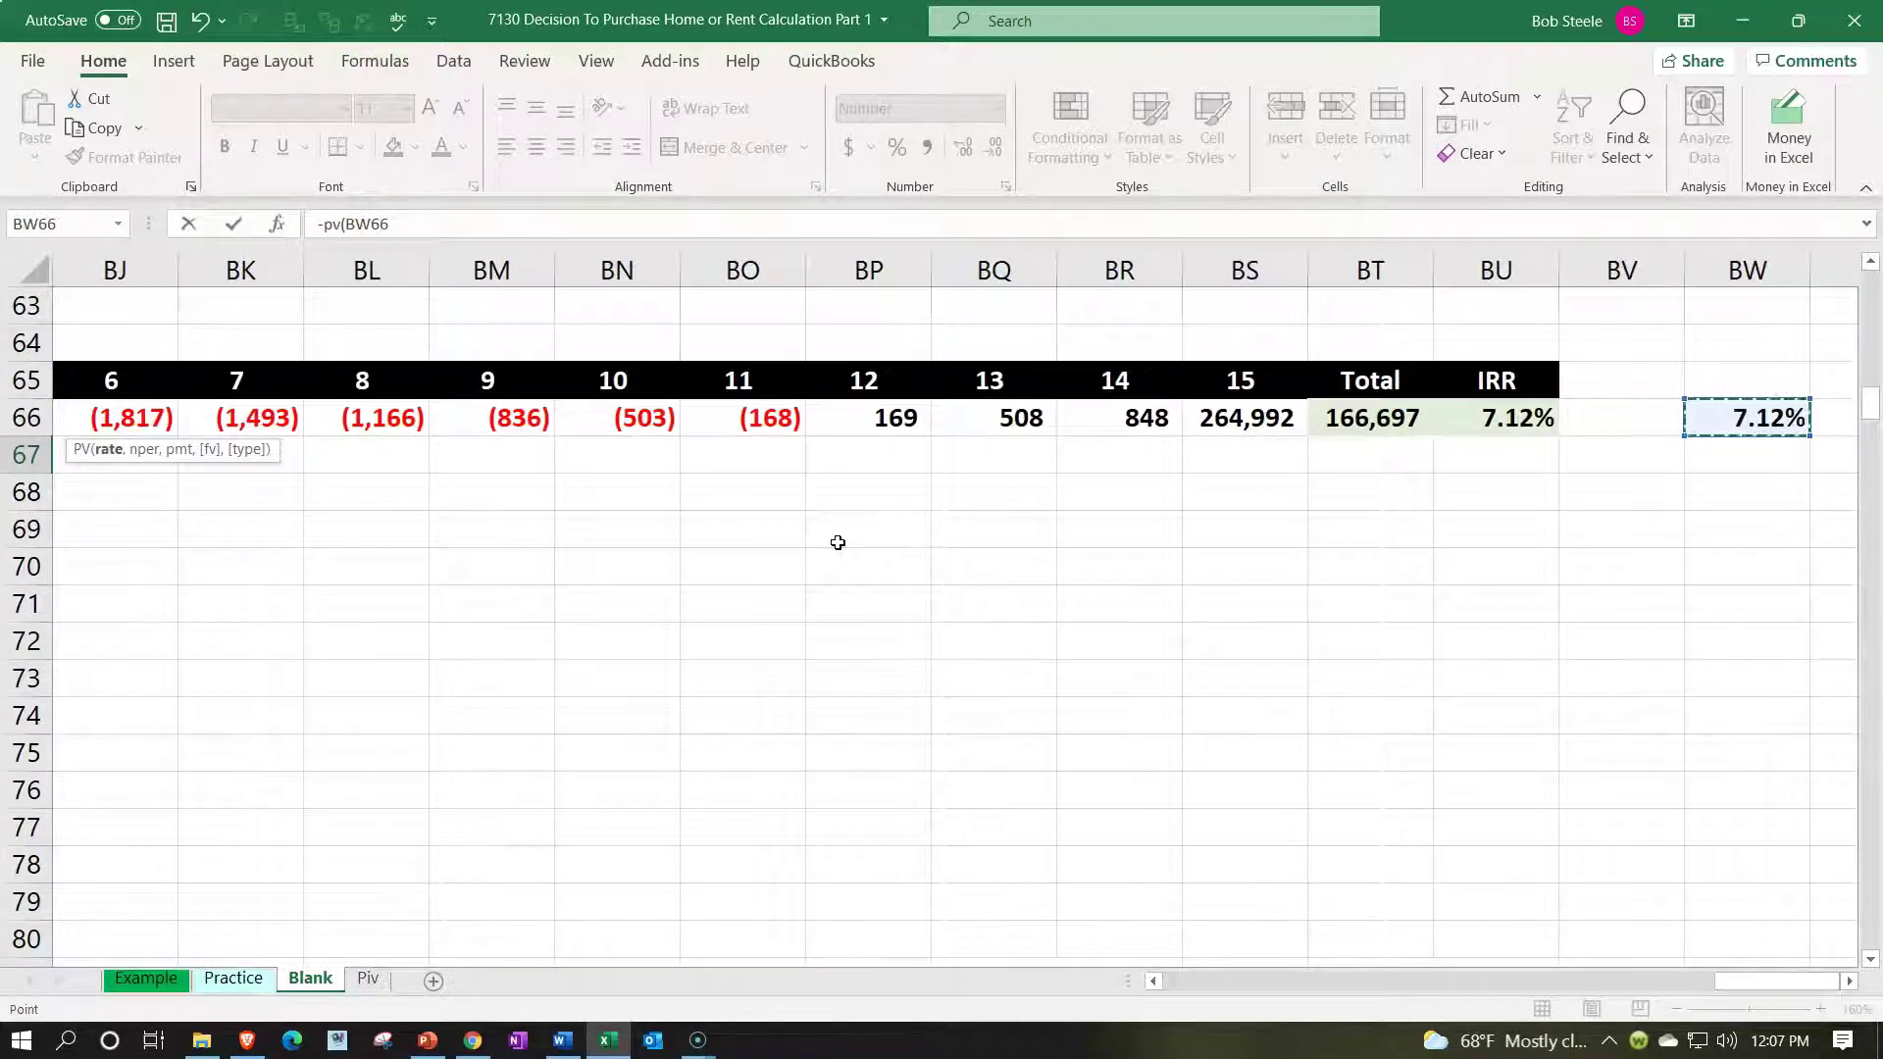
pyautogui.press('F4')
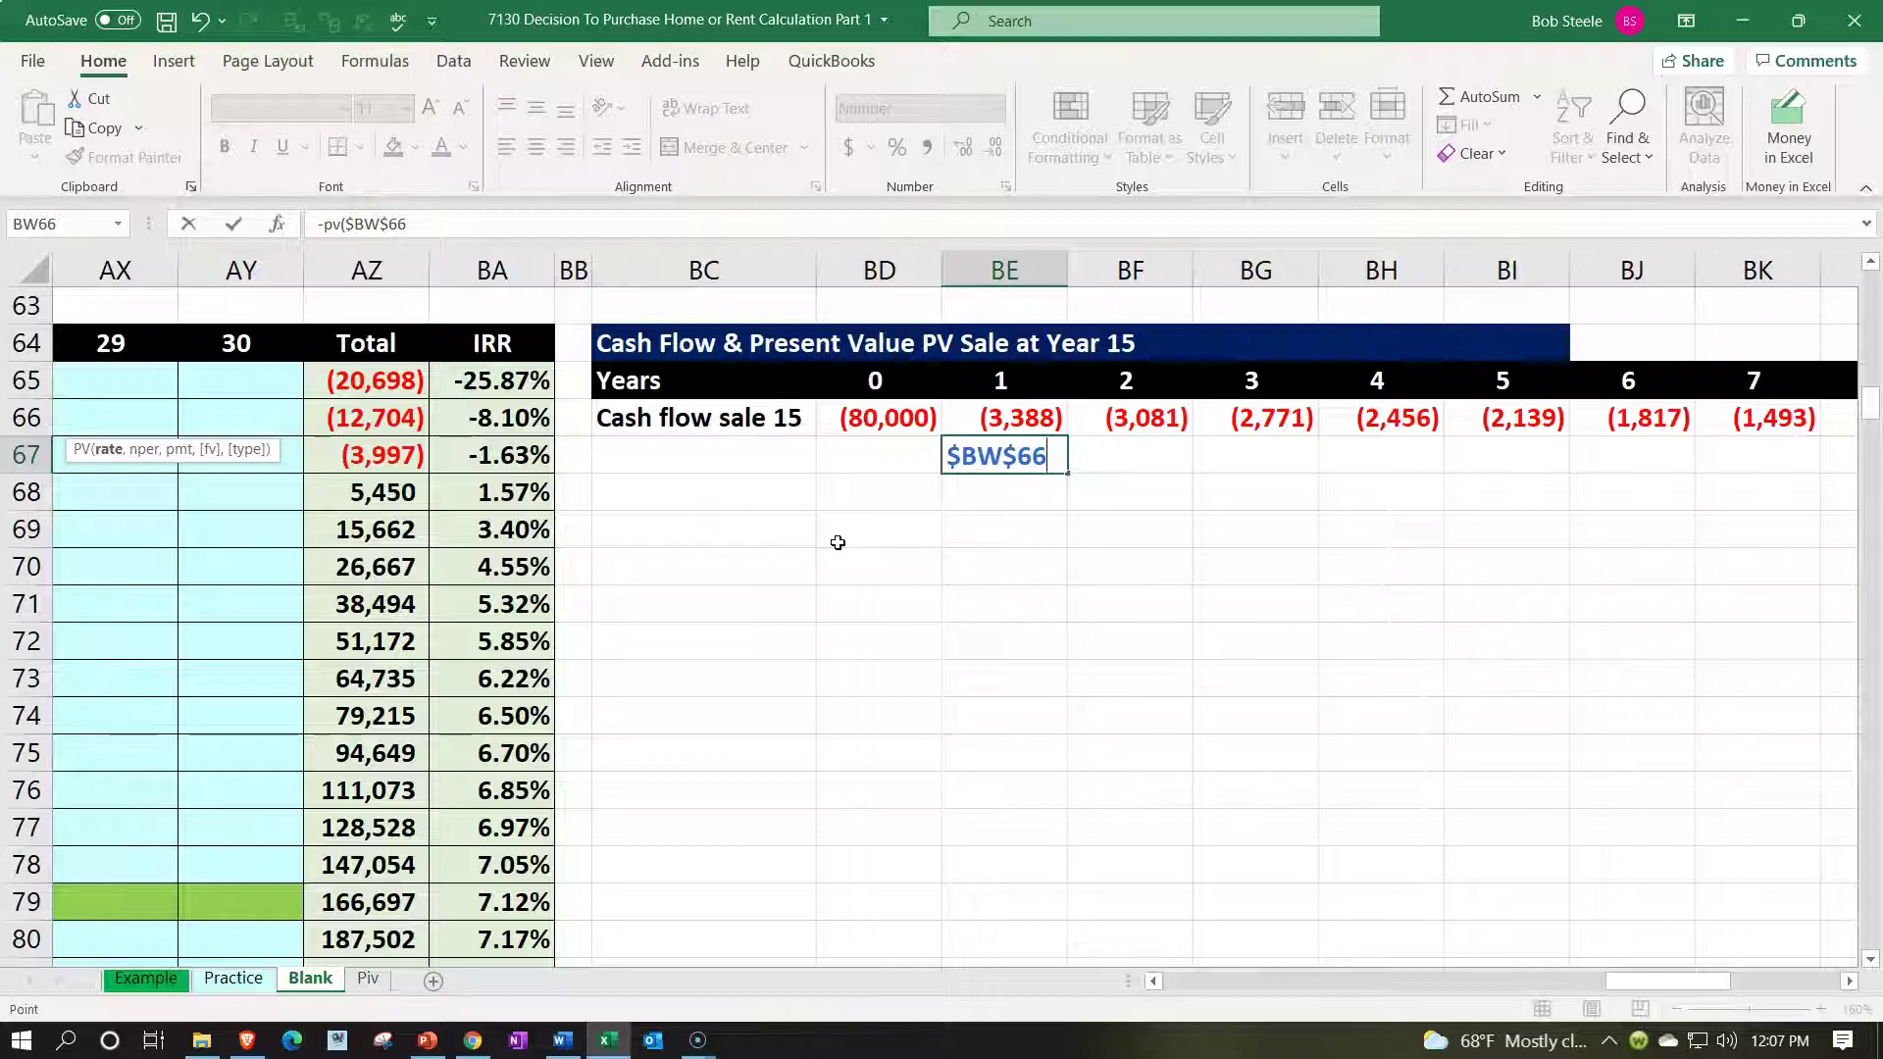
pyautogui.write(',')
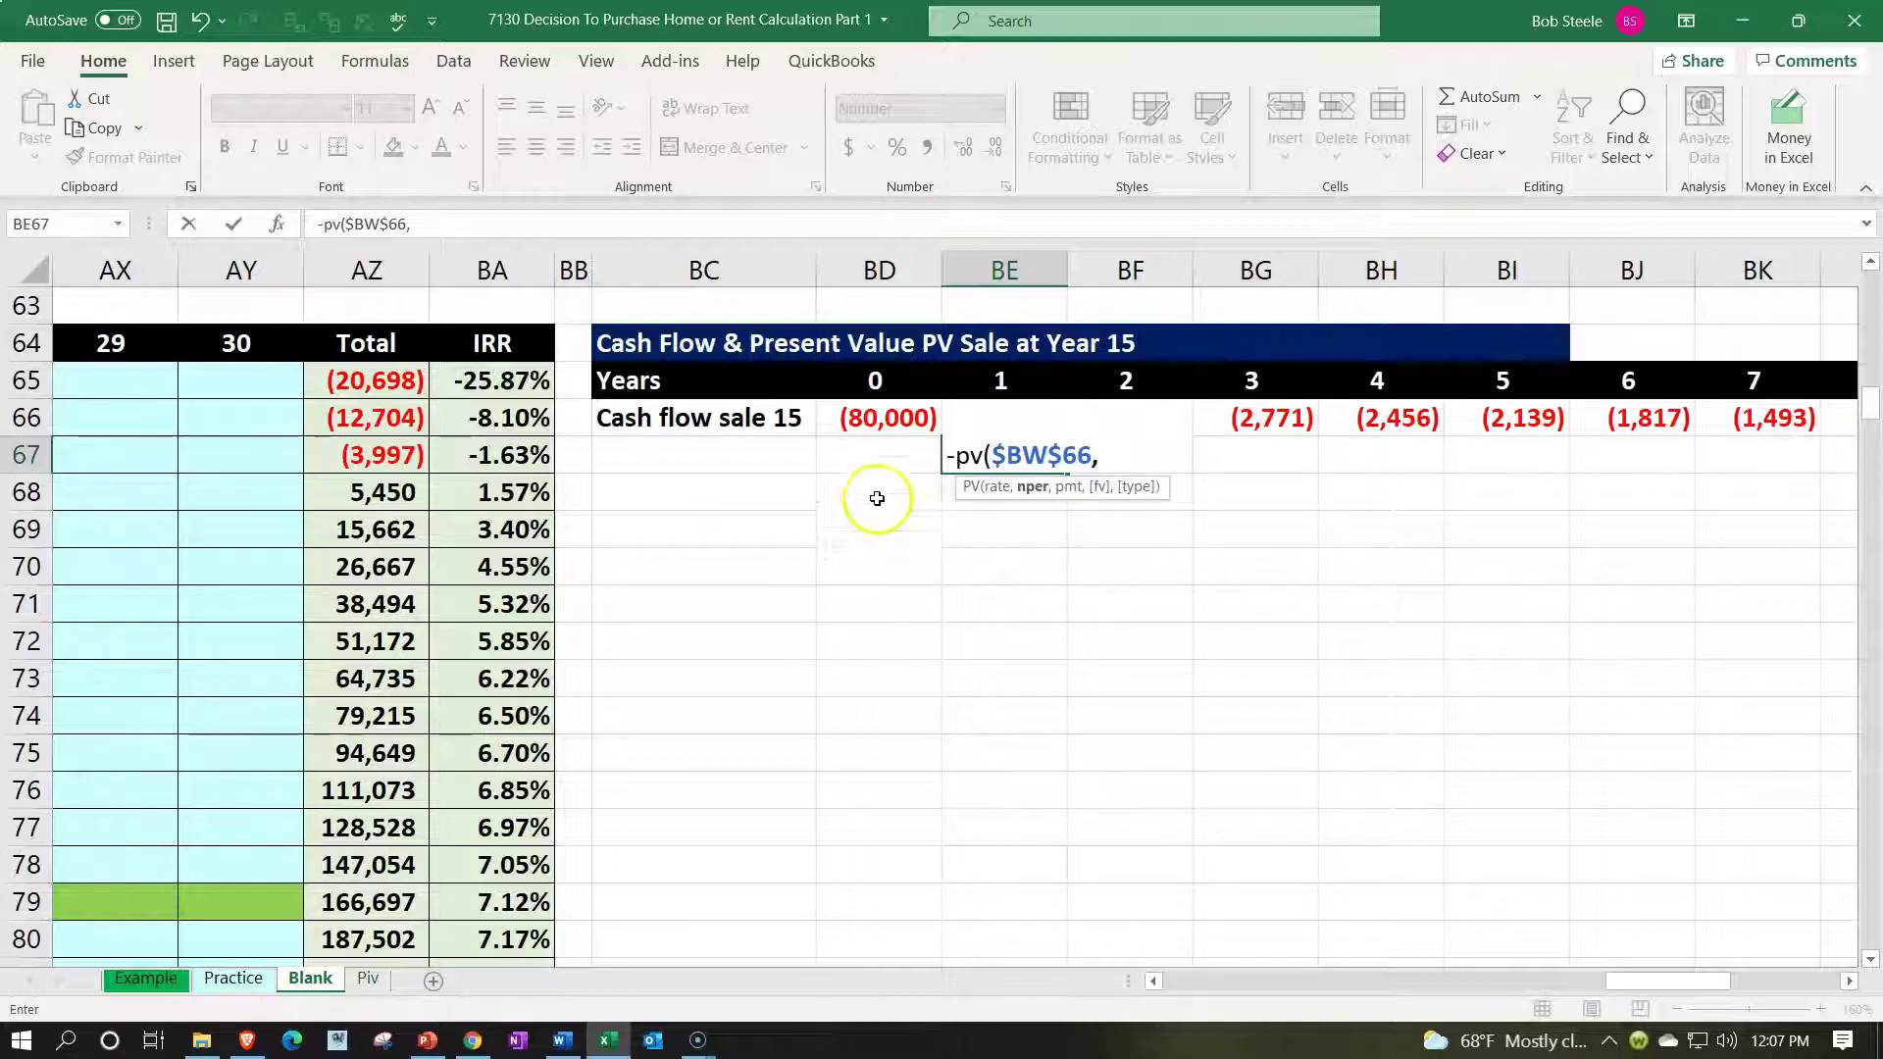
pyautogui.click(986, 386)
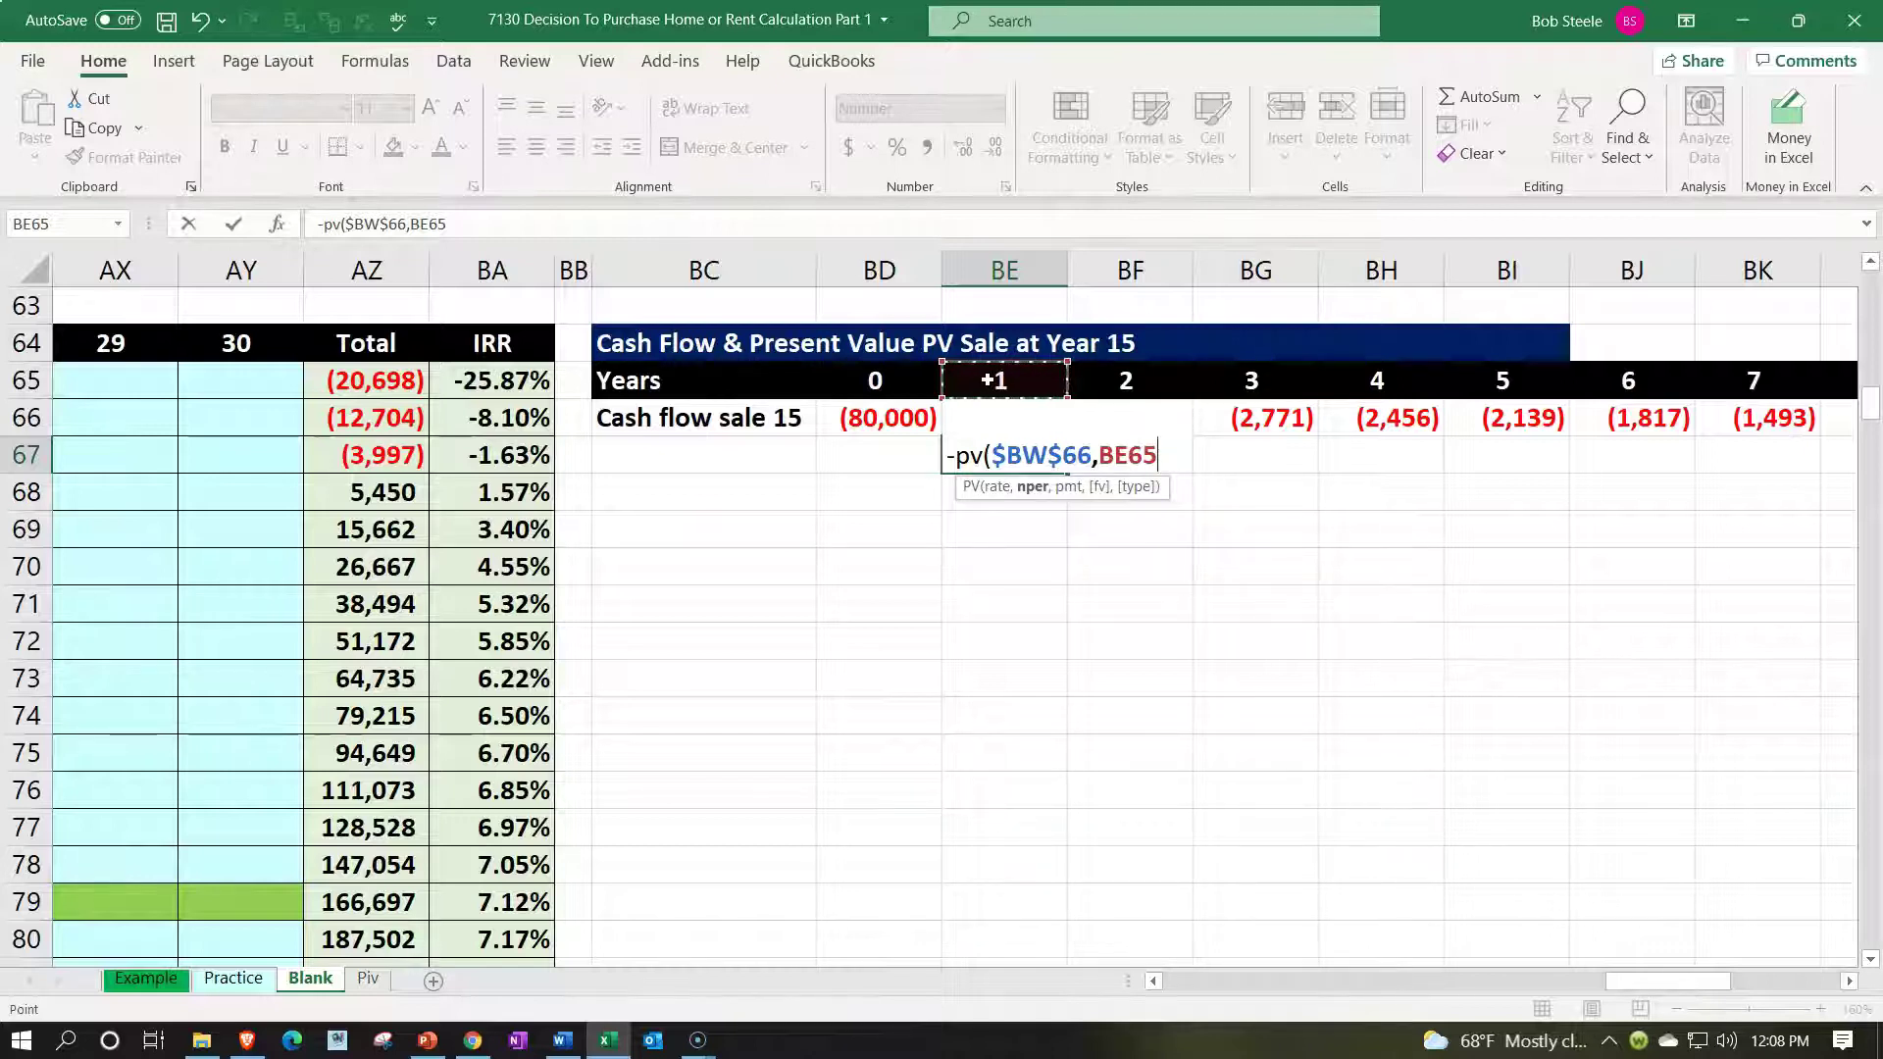
pyautogui.write(',,')
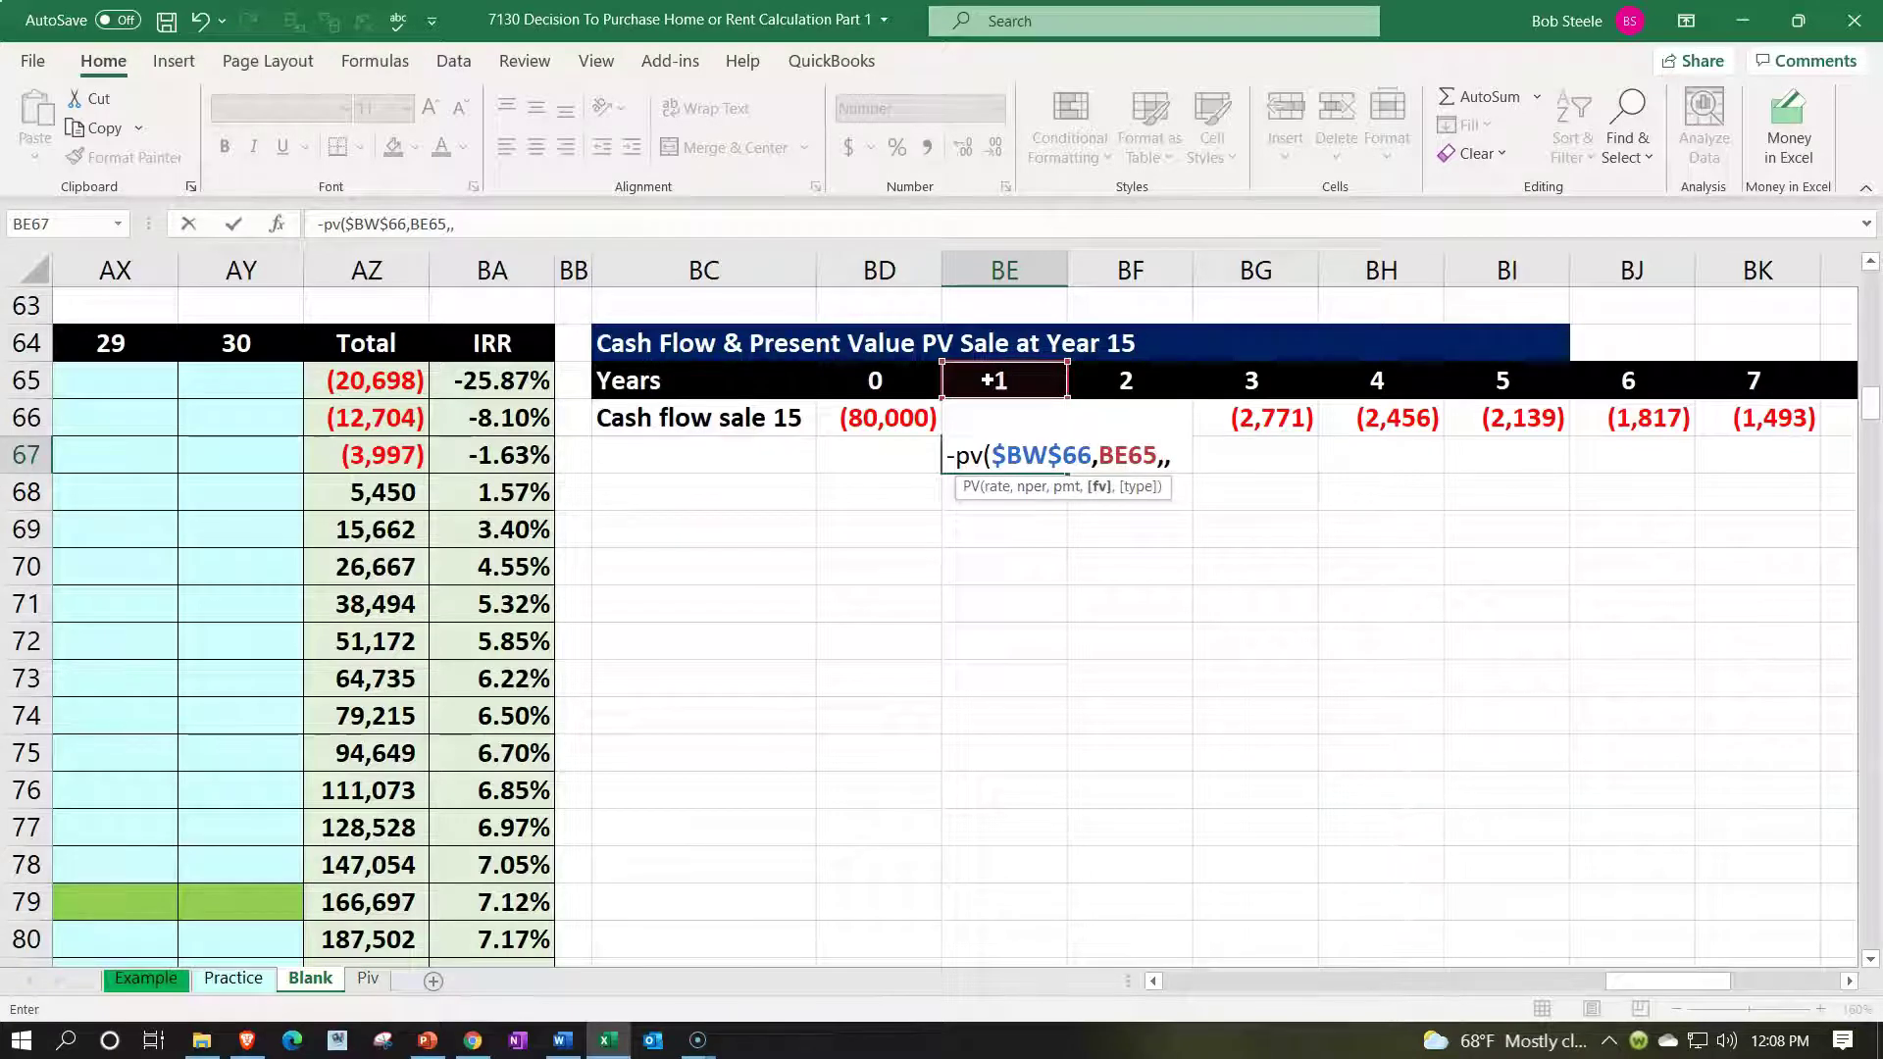
pyautogui.click(948, 418)
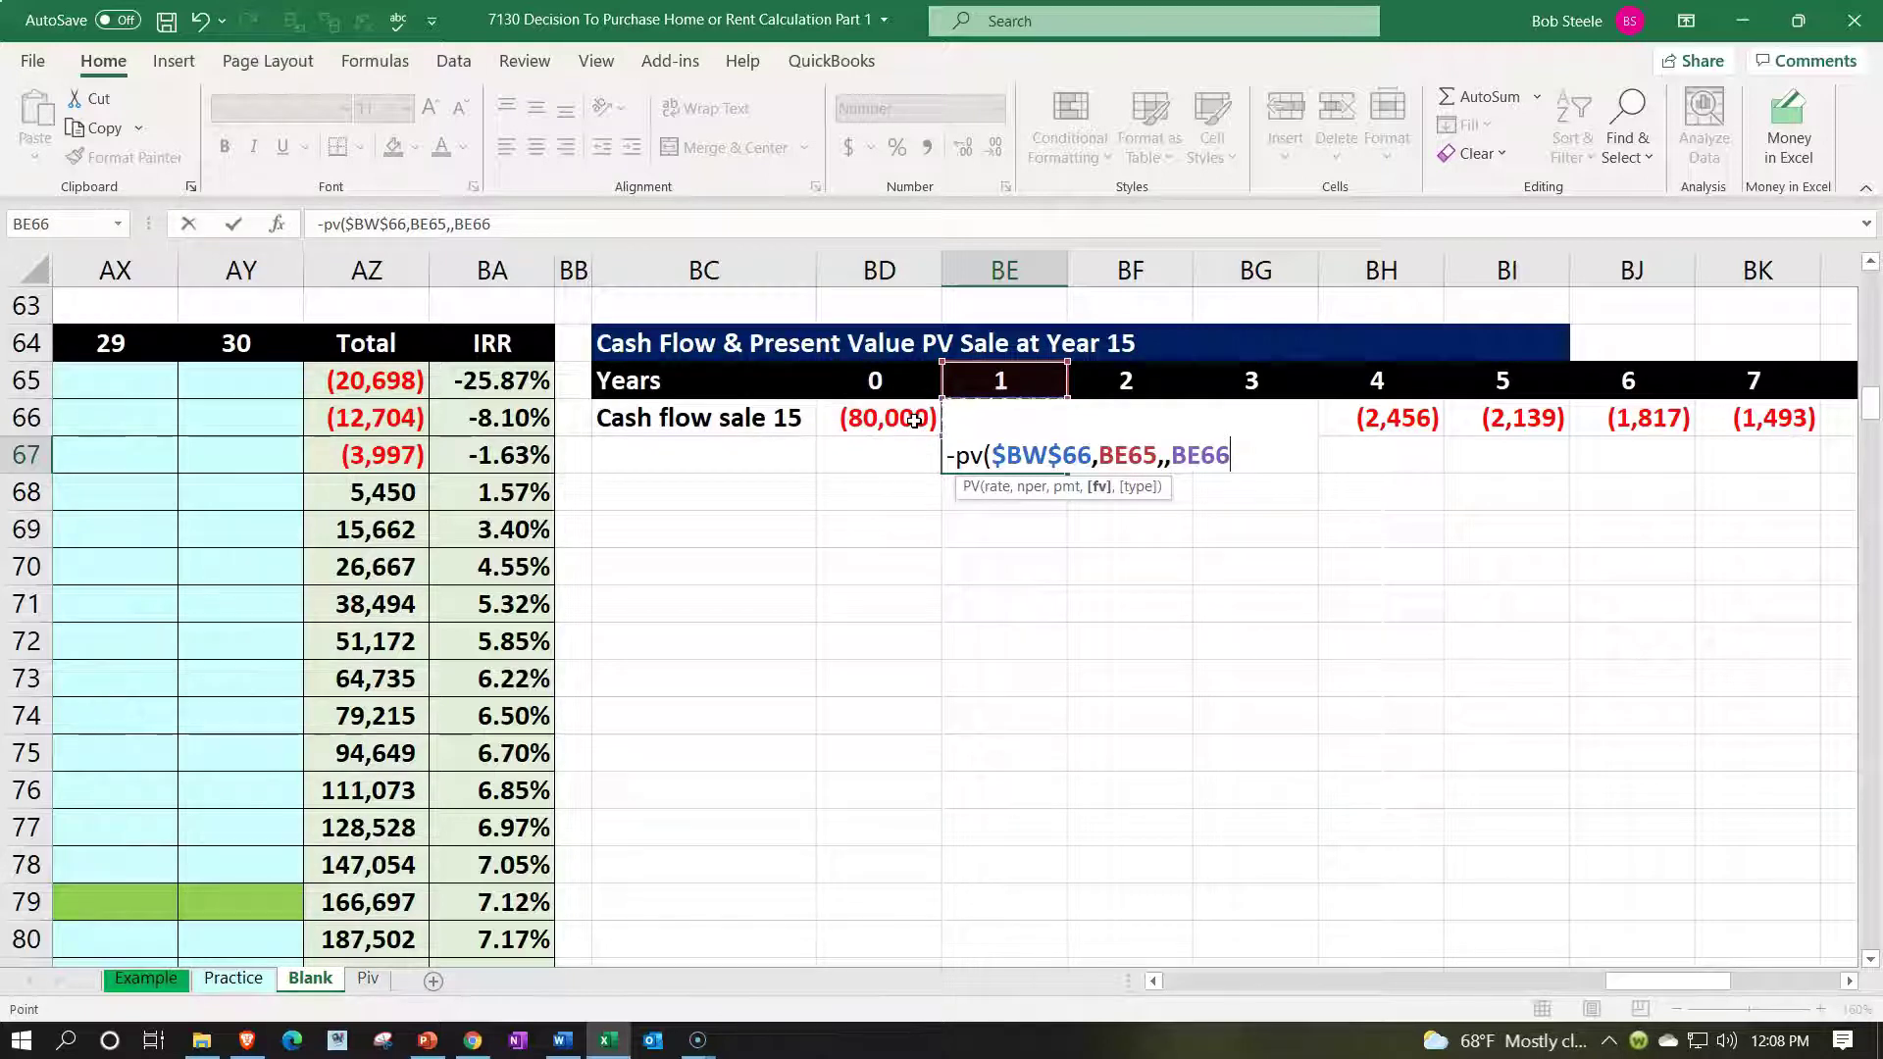
pyautogui.click(977, 410)
pyautogui.press('Return')
# - Check the year 1 present value formula in BE67 against its cash flow and the rate at the end of the row
pyautogui.click(976, 408)
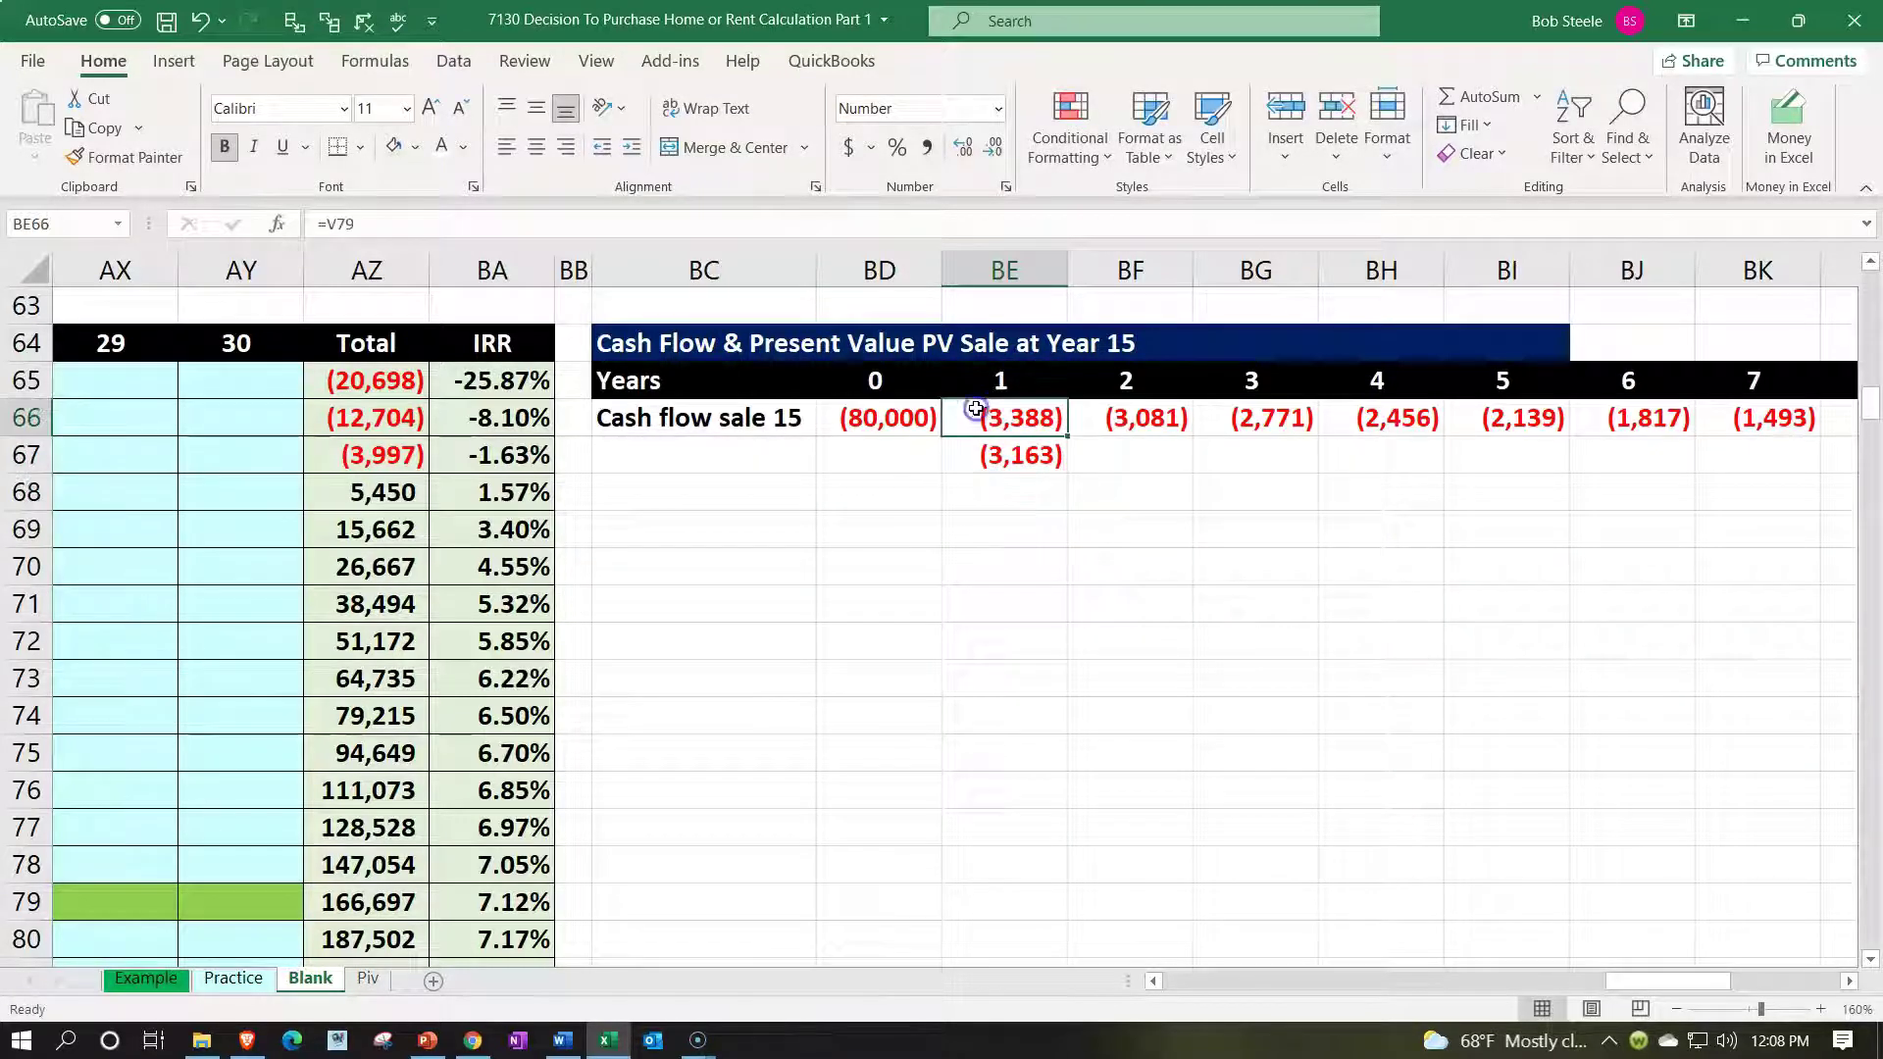
pyautogui.press('Down')
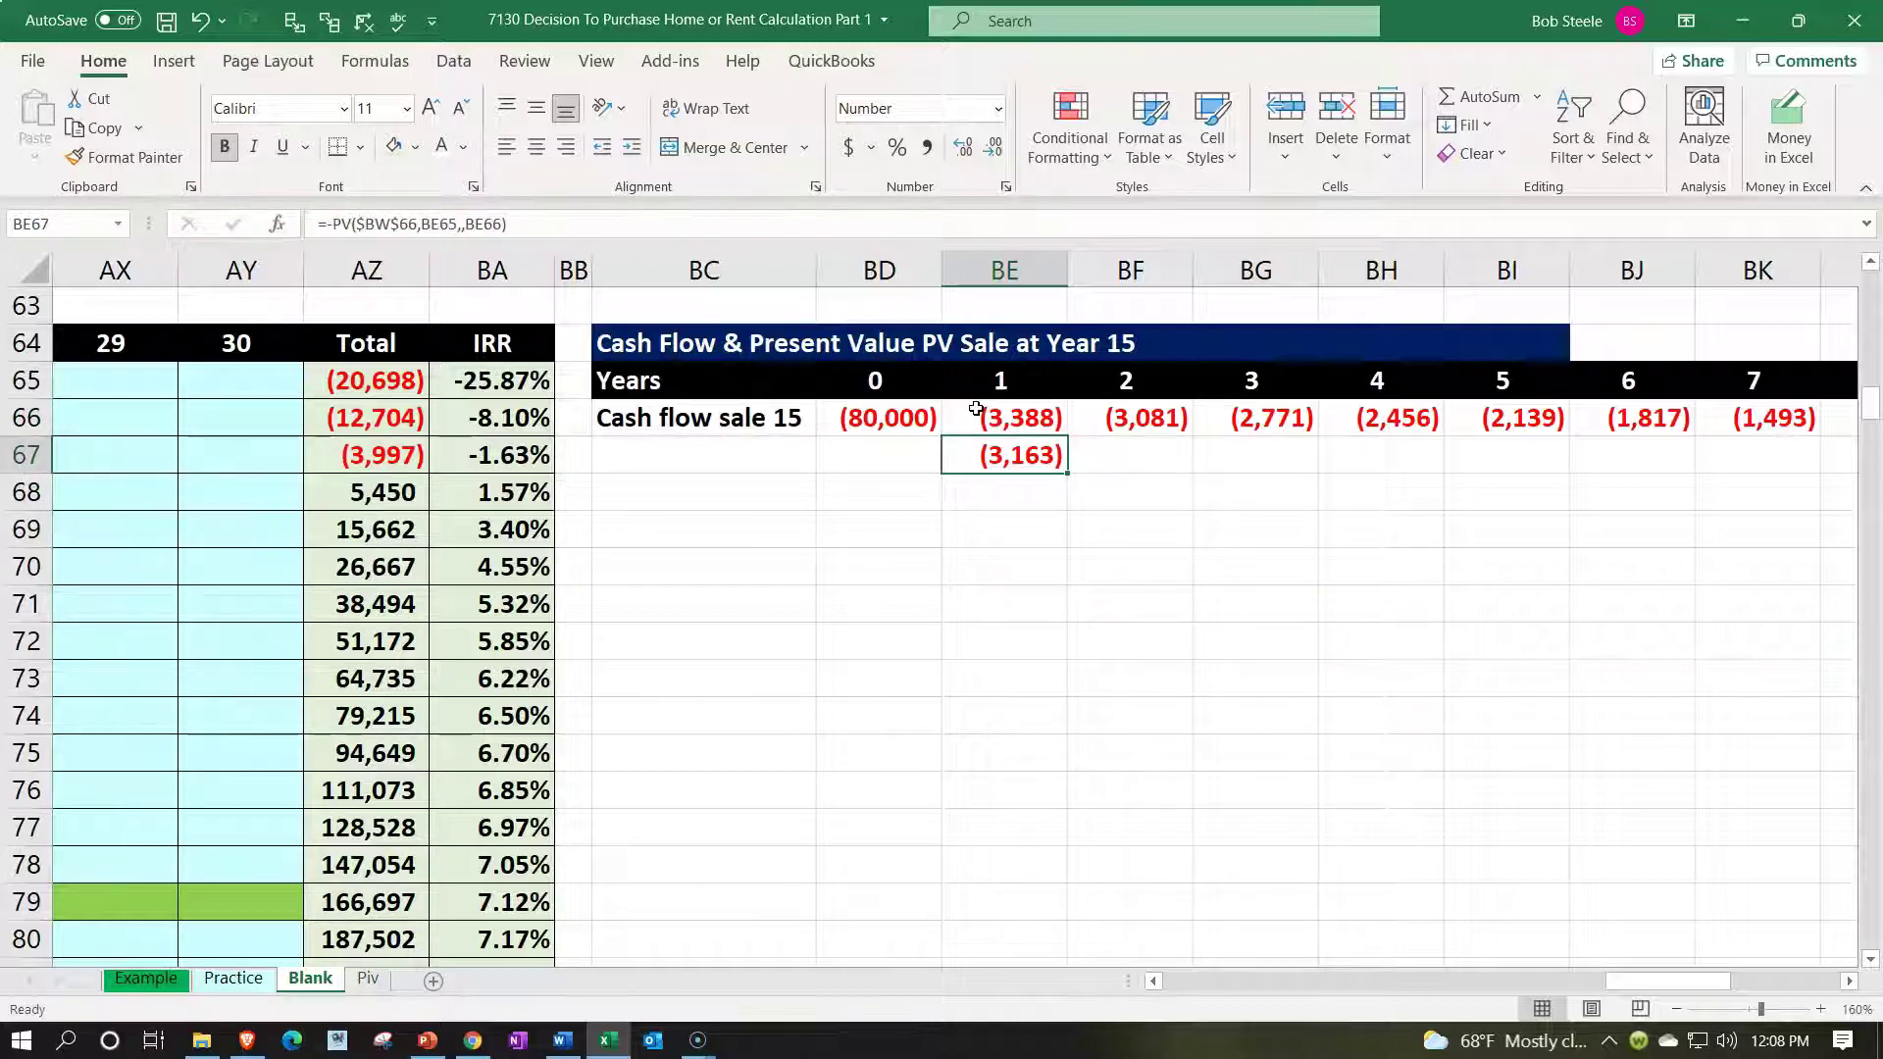
pyautogui.press('Right')
pyautogui.press('Right')
pyautogui.press('Right')
pyautogui.press('Right')
pyautogui.press('Right')
pyautogui.press('Right')
pyautogui.press('Right')
pyautogui.press('Right')
pyautogui.press('Right')
pyautogui.press('Right')
pyautogui.press('Right')
pyautogui.press('Right')
pyautogui.press('Right')
pyautogui.press('Right')
pyautogui.press('Right')
pyautogui.press('Right')
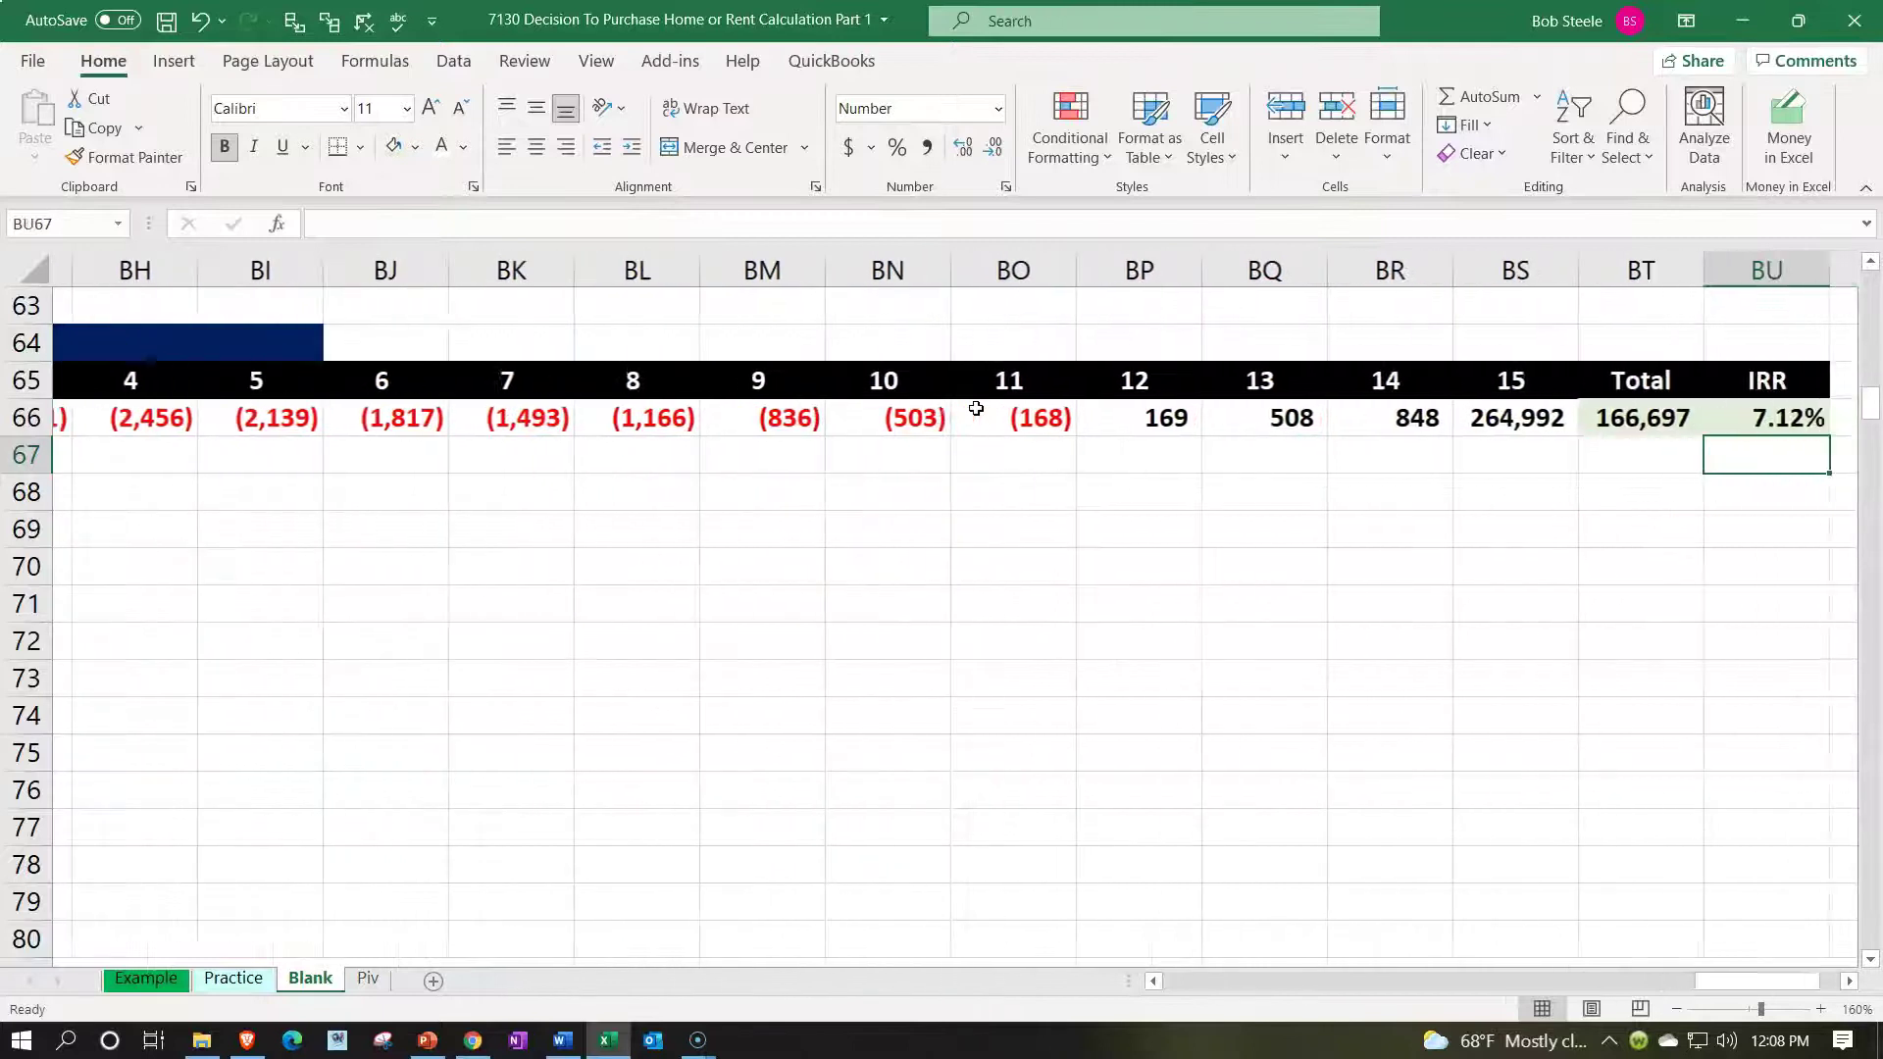
pyautogui.press('Right')
pyautogui.press('Right')
pyautogui.press('Left')
pyautogui.press('Left')
pyautogui.press('Left')
pyautogui.press('Left')
pyautogui.press('Left')
pyautogui.press('Left')
pyautogui.press('Left')
pyautogui.press('Left')
pyautogui.press('Left')
pyautogui.press('Left')
pyautogui.press('Left')
pyautogui.press('Left')
pyautogui.press('Left')
pyautogui.press('Left')
pyautogui.press('Left')
pyautogui.press('Left')
pyautogui.press('Left')
pyautogui.press('Left')
pyautogui.press('Left')
pyautogui.press('Left')
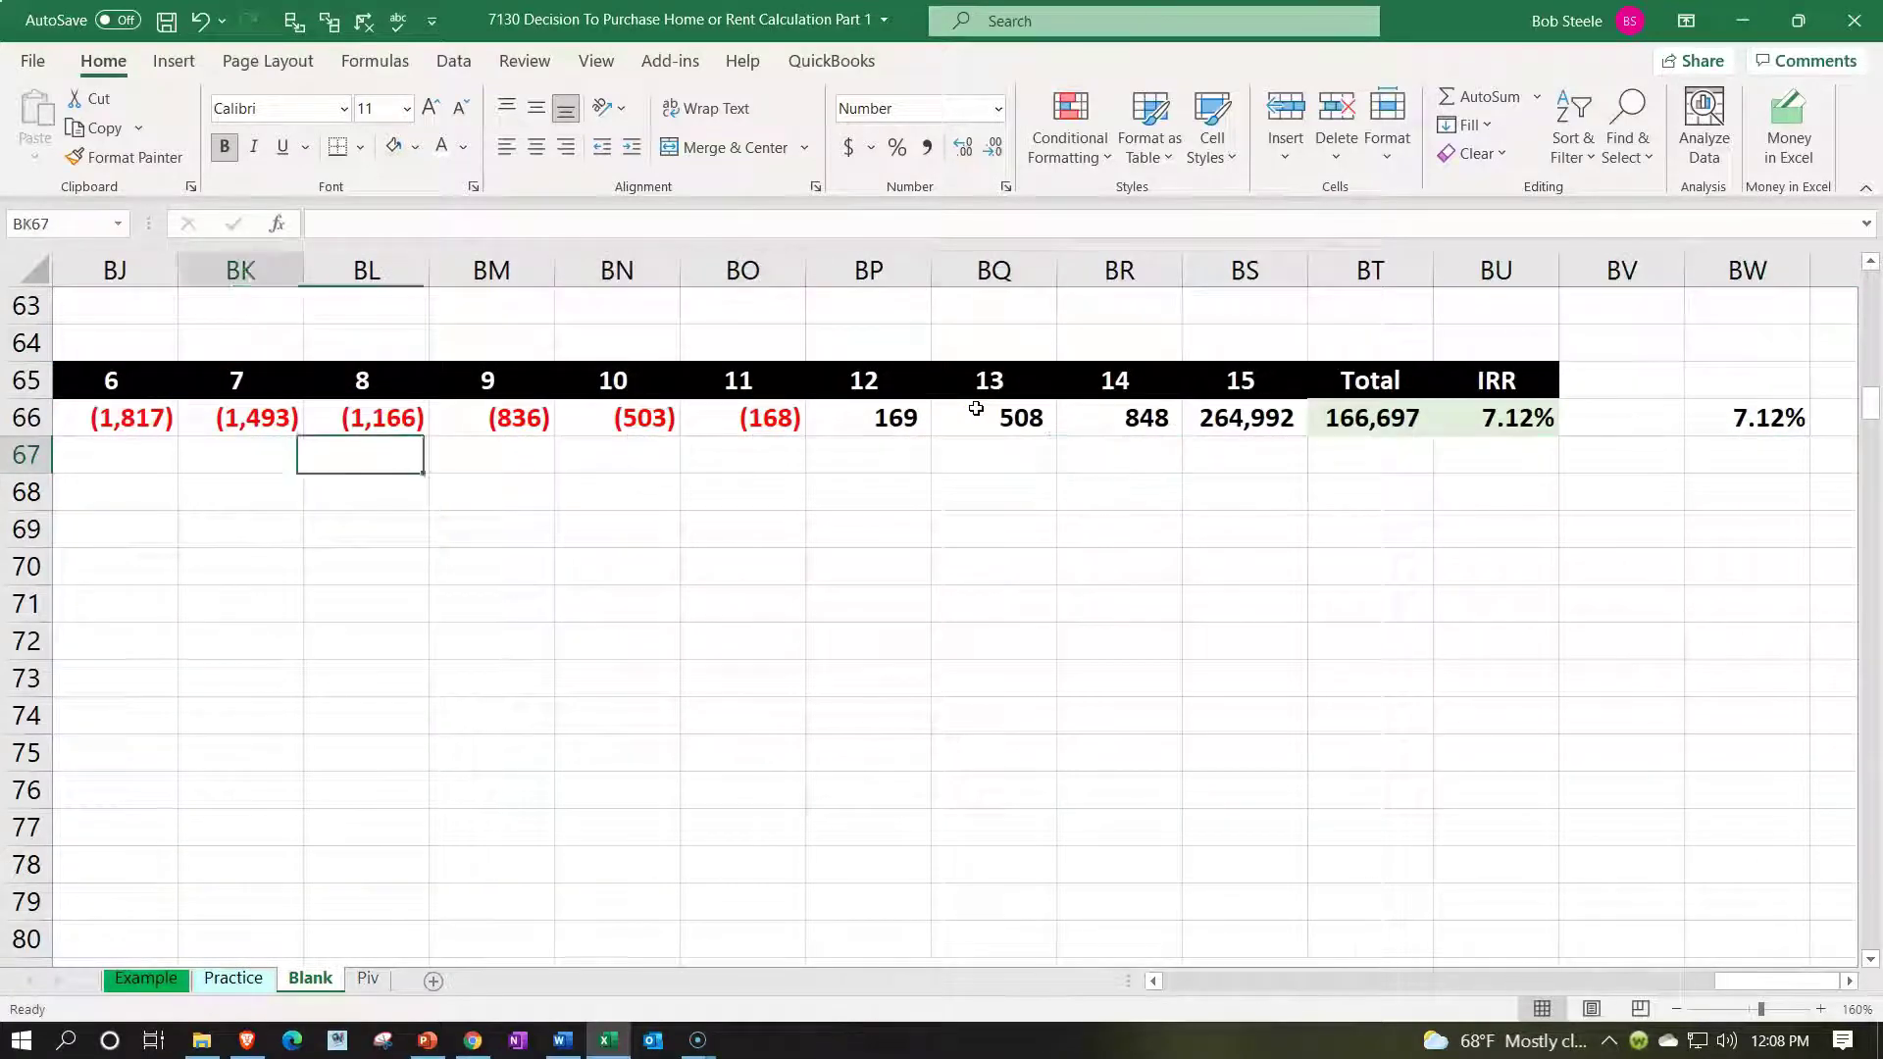
pyautogui.press('Right')
pyautogui.press('Right')
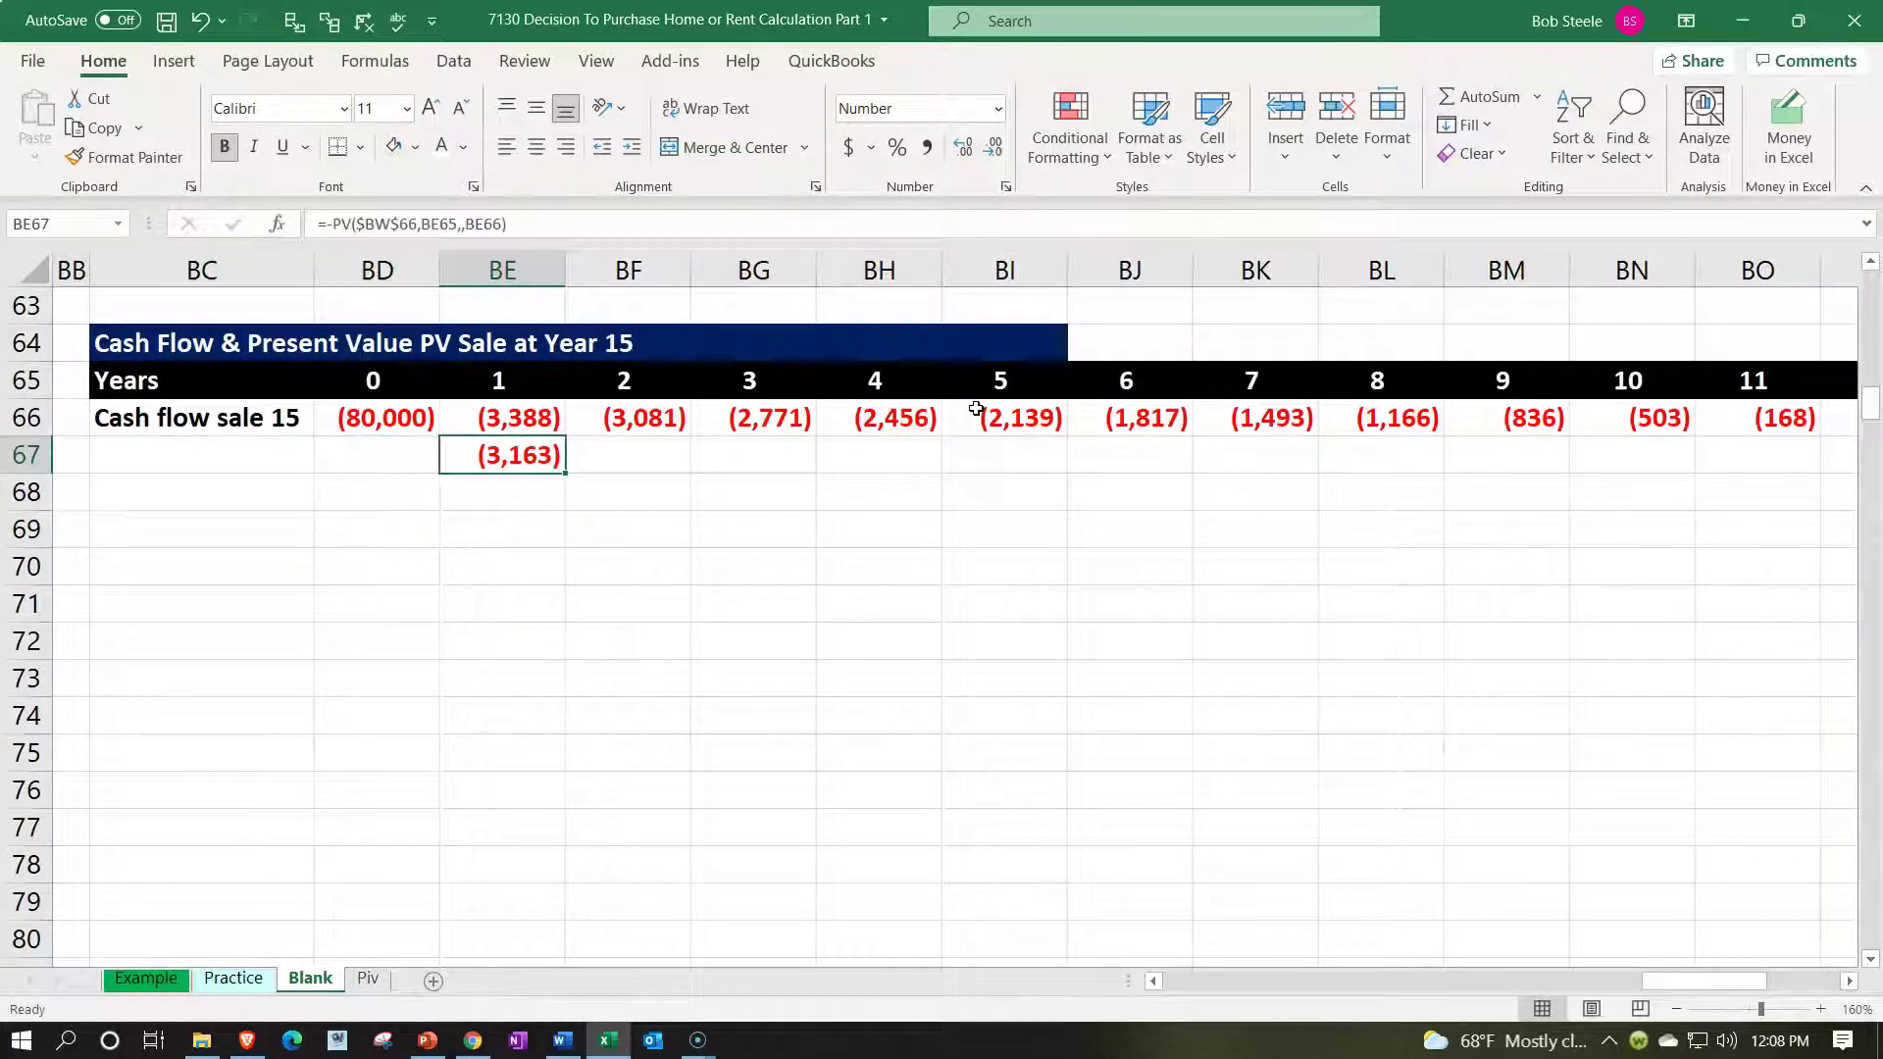
# - Calculate the year 2 present value in BF67 with the formula -PV($BW$66,BF65,,BF66)
pyautogui.press('Right')
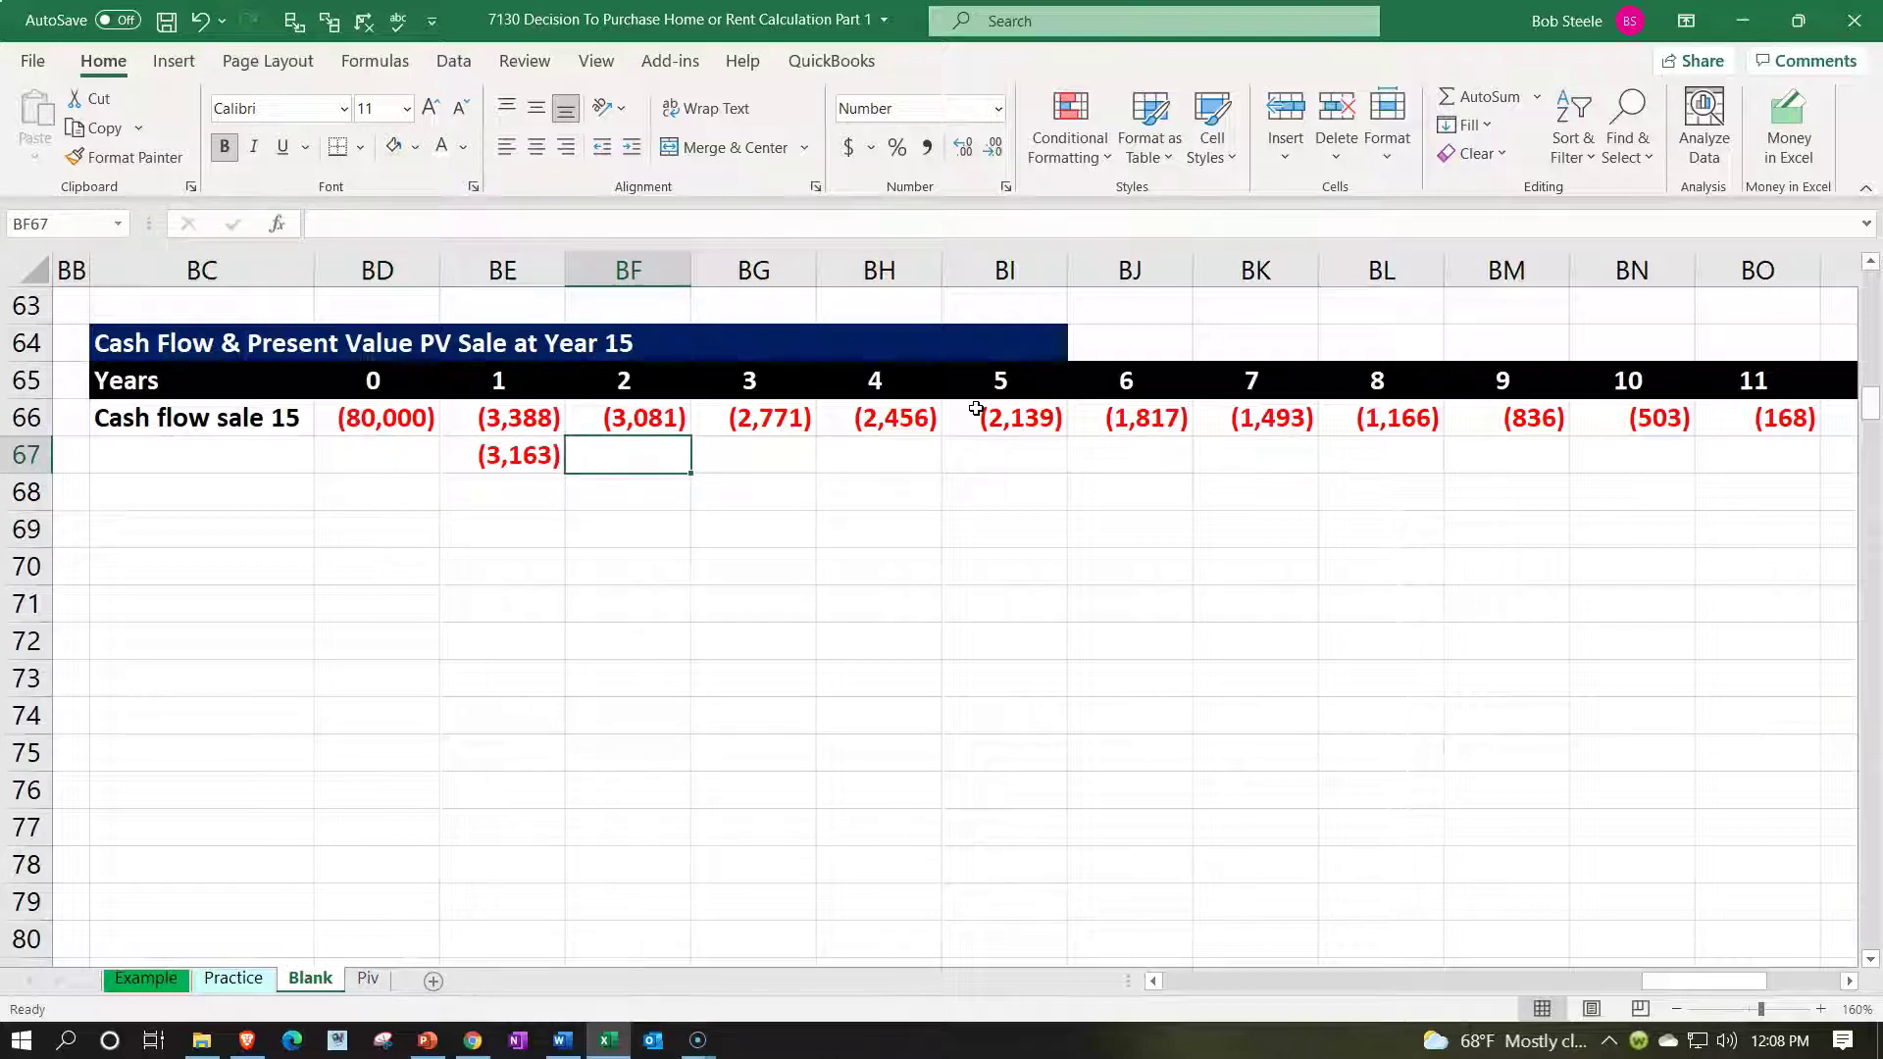
pyautogui.write('-pv')
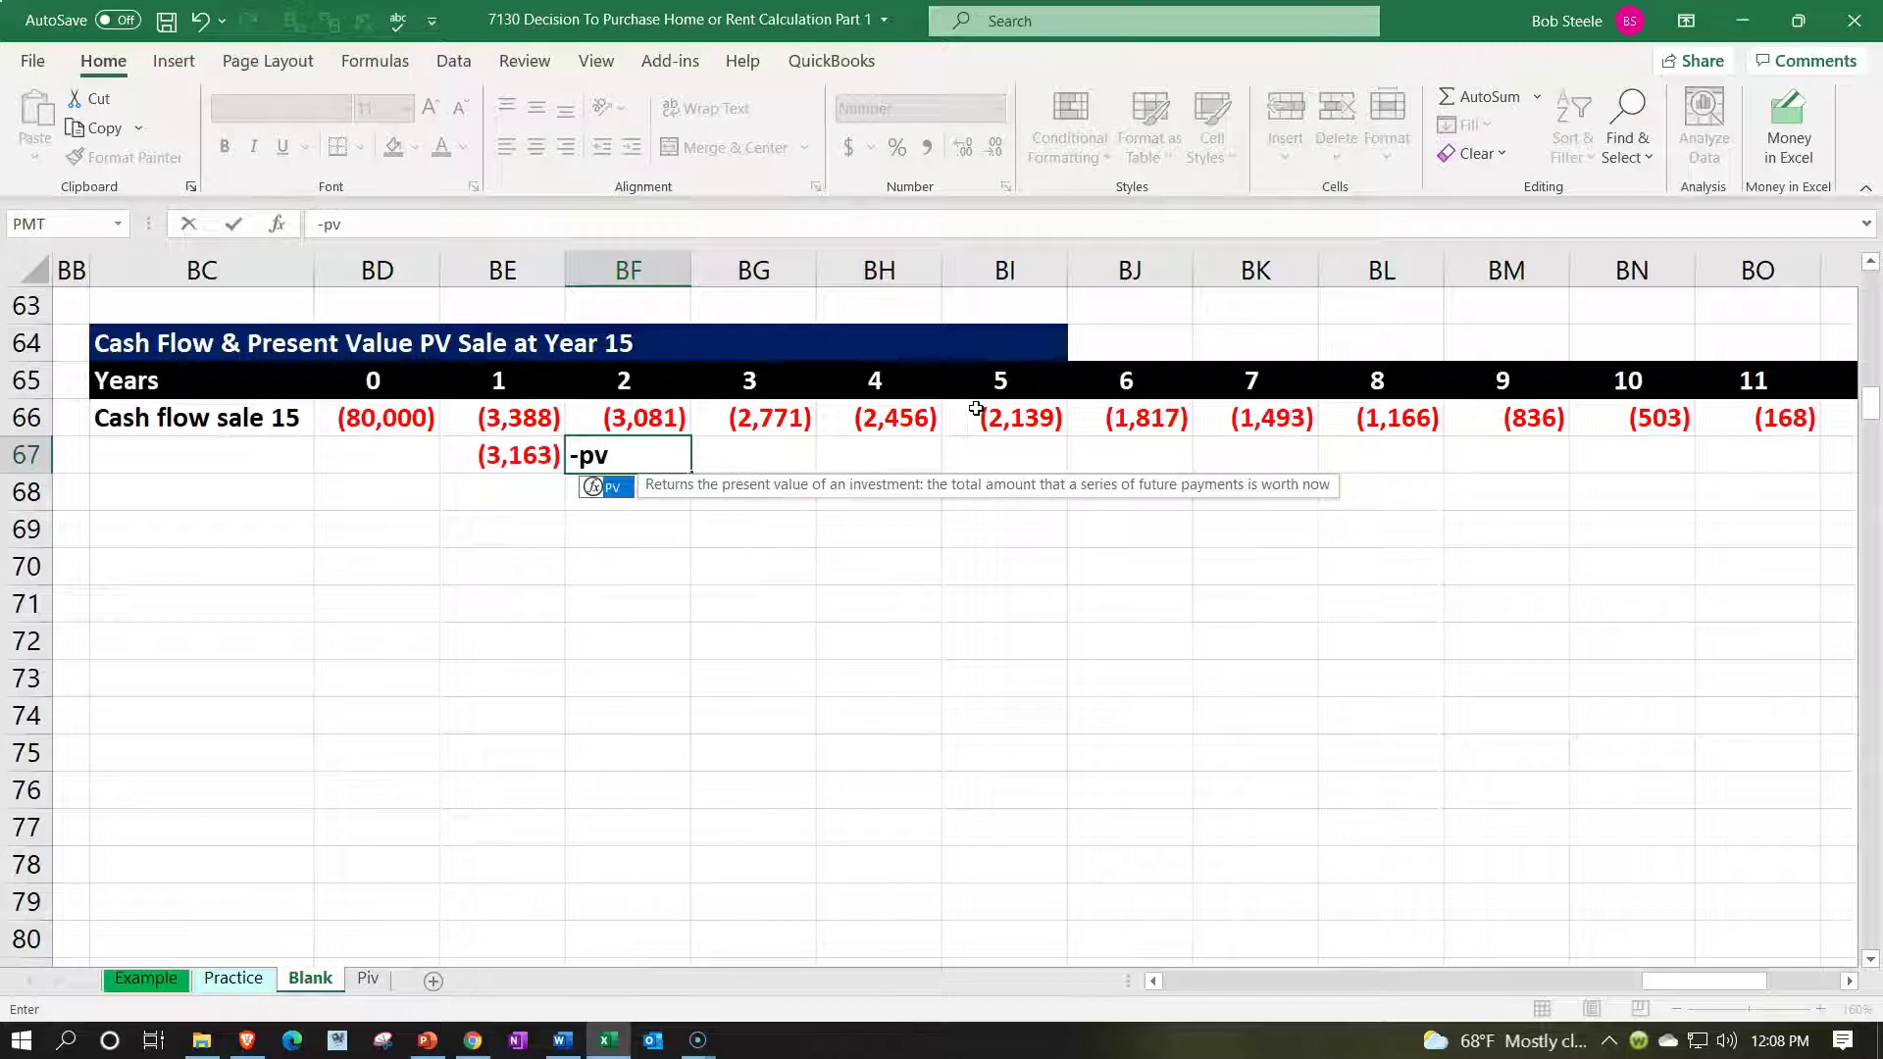
pyautogui.write('(')
pyautogui.press('Down')
pyautogui.press('Down')
pyautogui.press('Down')
pyautogui.press('Right')
pyautogui.press('Right')
pyautogui.press('Right')
pyautogui.press('Right')
pyautogui.press('Right')
pyautogui.press('Right')
pyautogui.press('Right')
pyautogui.press('Right')
pyautogui.press('Right')
pyautogui.press('Right')
pyautogui.press('Right')
pyautogui.press('Right')
pyautogui.press('Right')
pyautogui.press('Right')
pyautogui.press('Right')
pyautogui.press('Right')
pyautogui.press('Right')
pyautogui.press('Right')
pyautogui.press('Up')
pyautogui.press('Up')
pyautogui.press('Up')
pyautogui.press('Up')
pyautogui.press('Left')
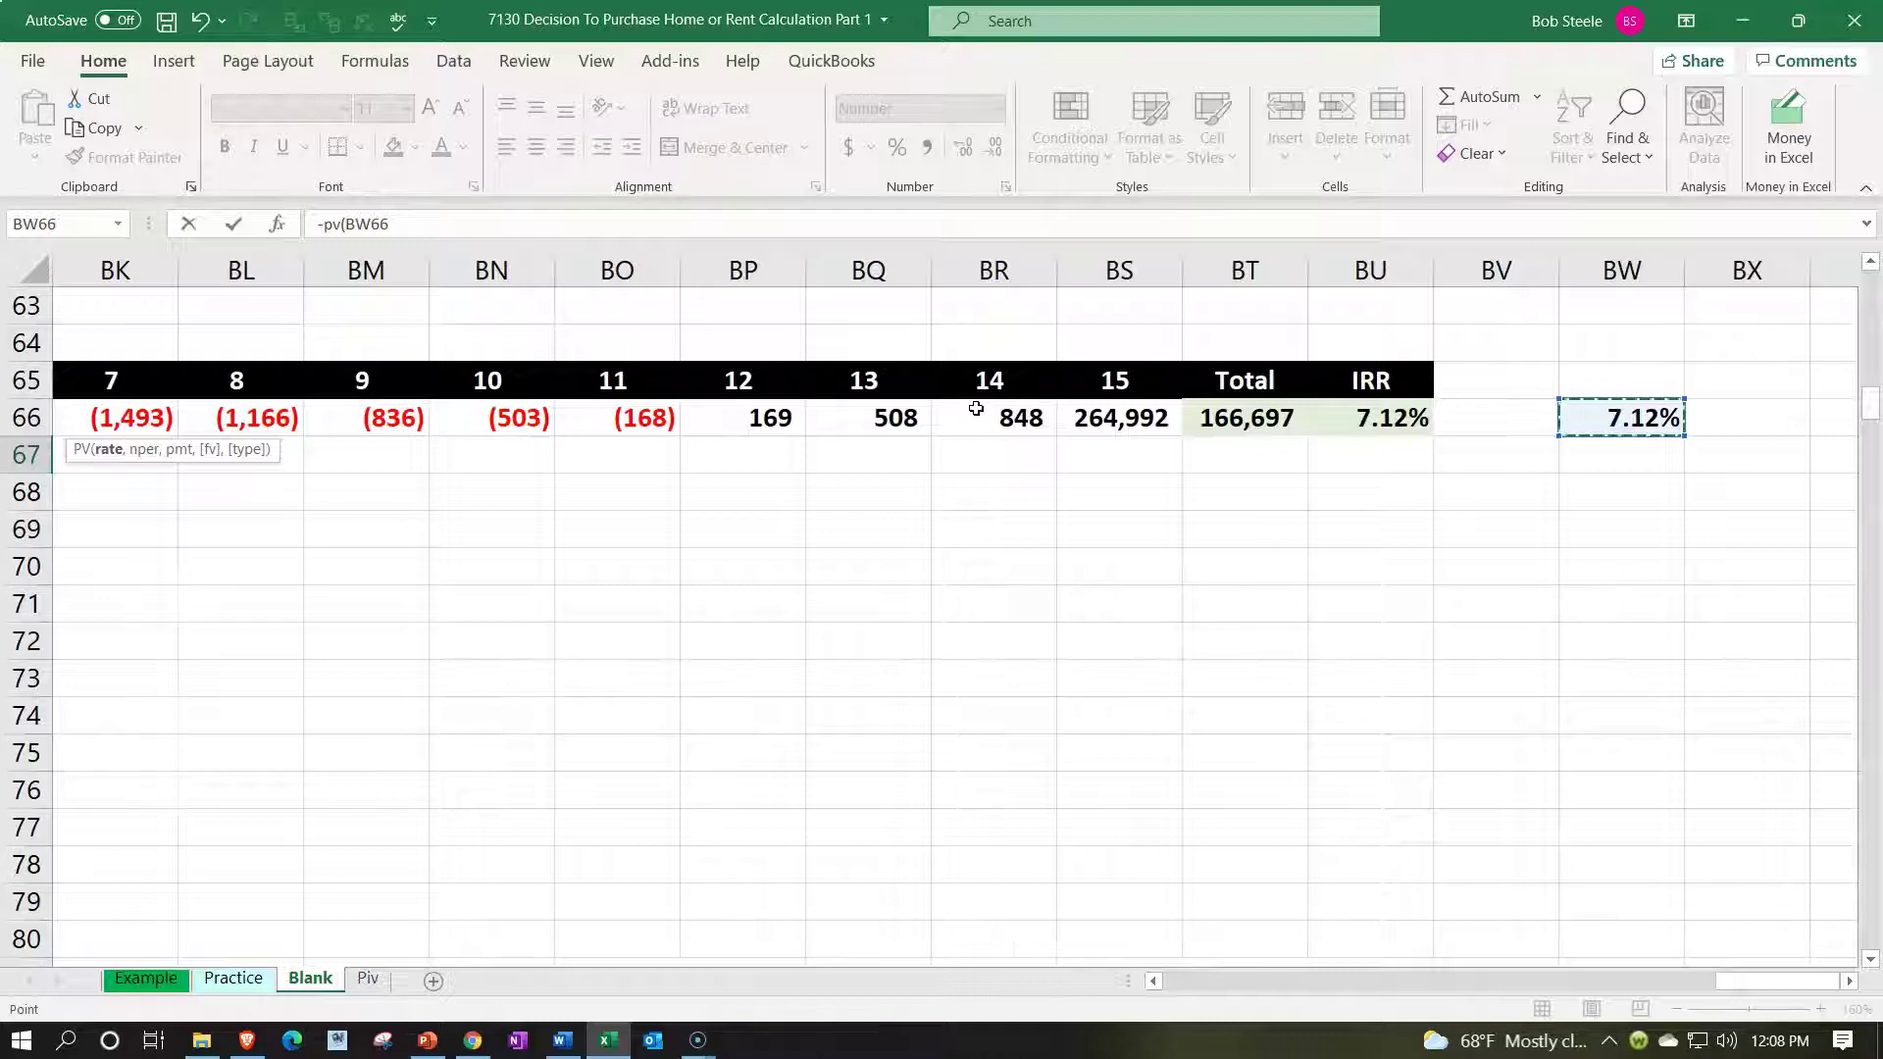
pyautogui.press('F4')
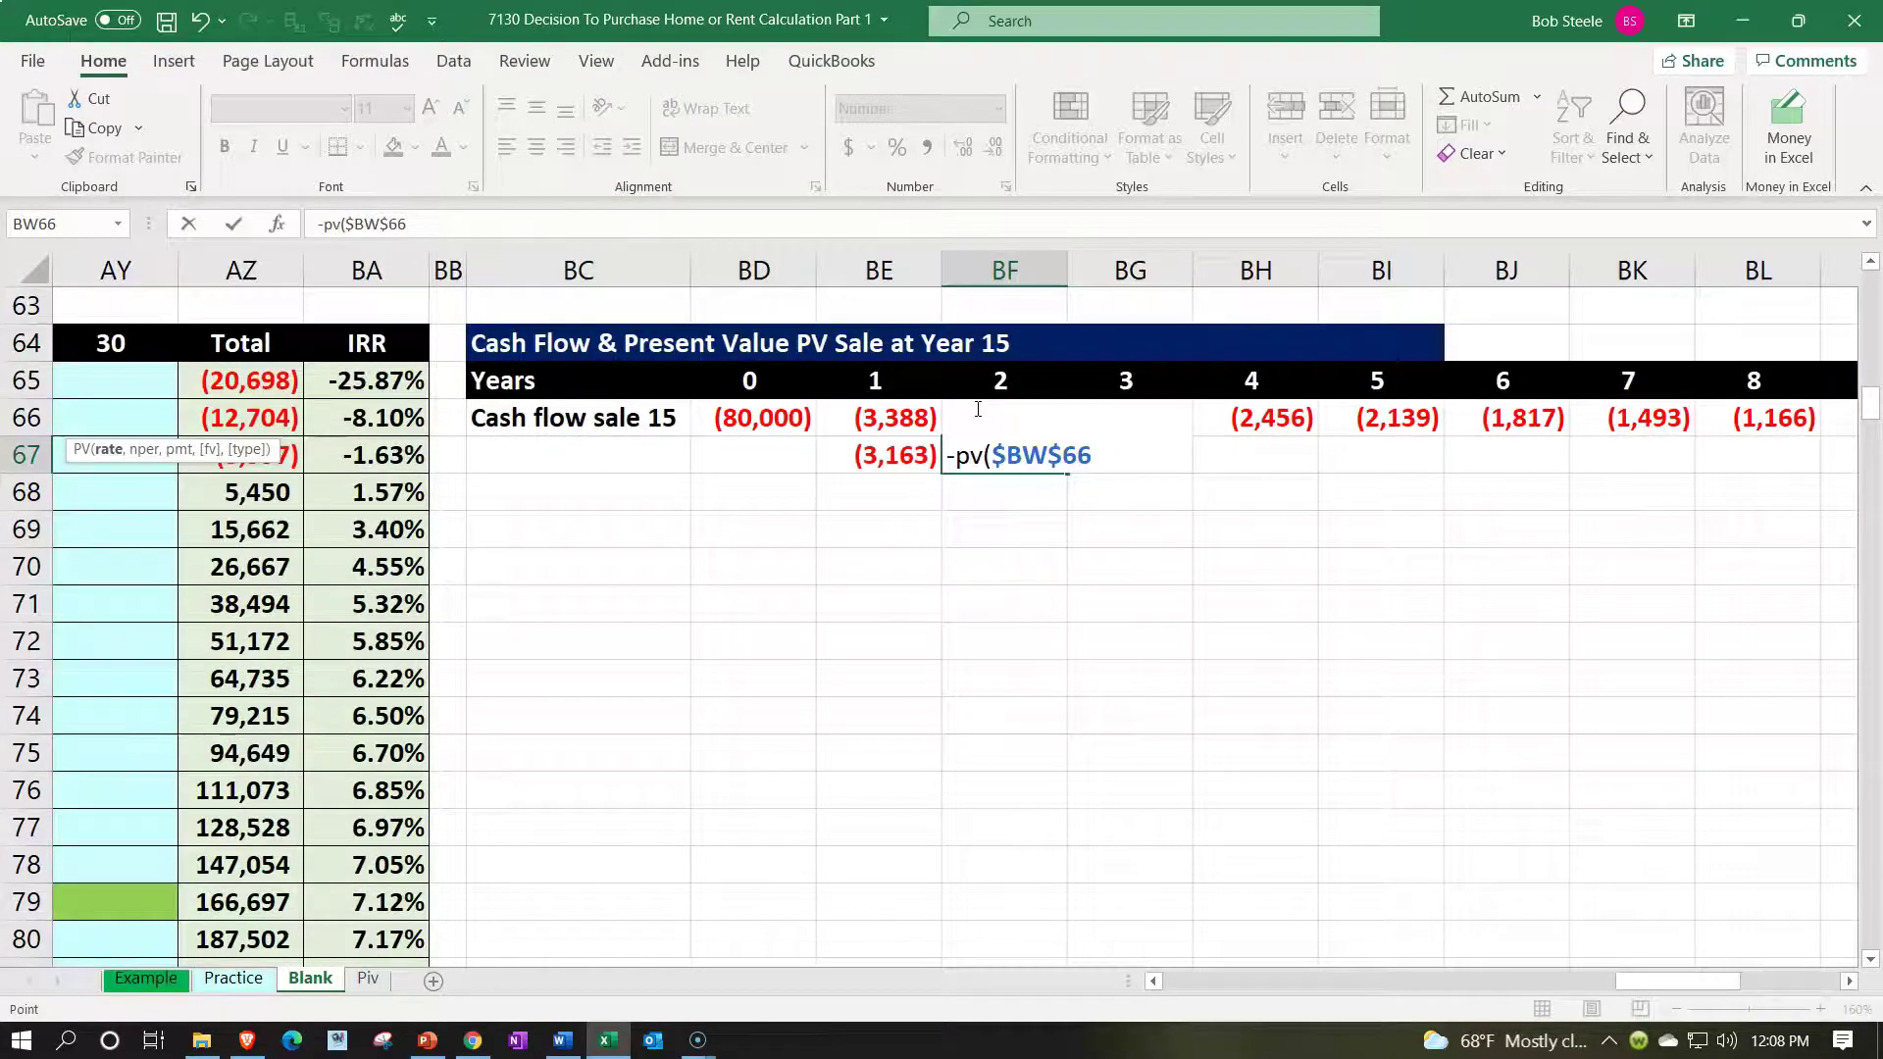
pyautogui.write(',')
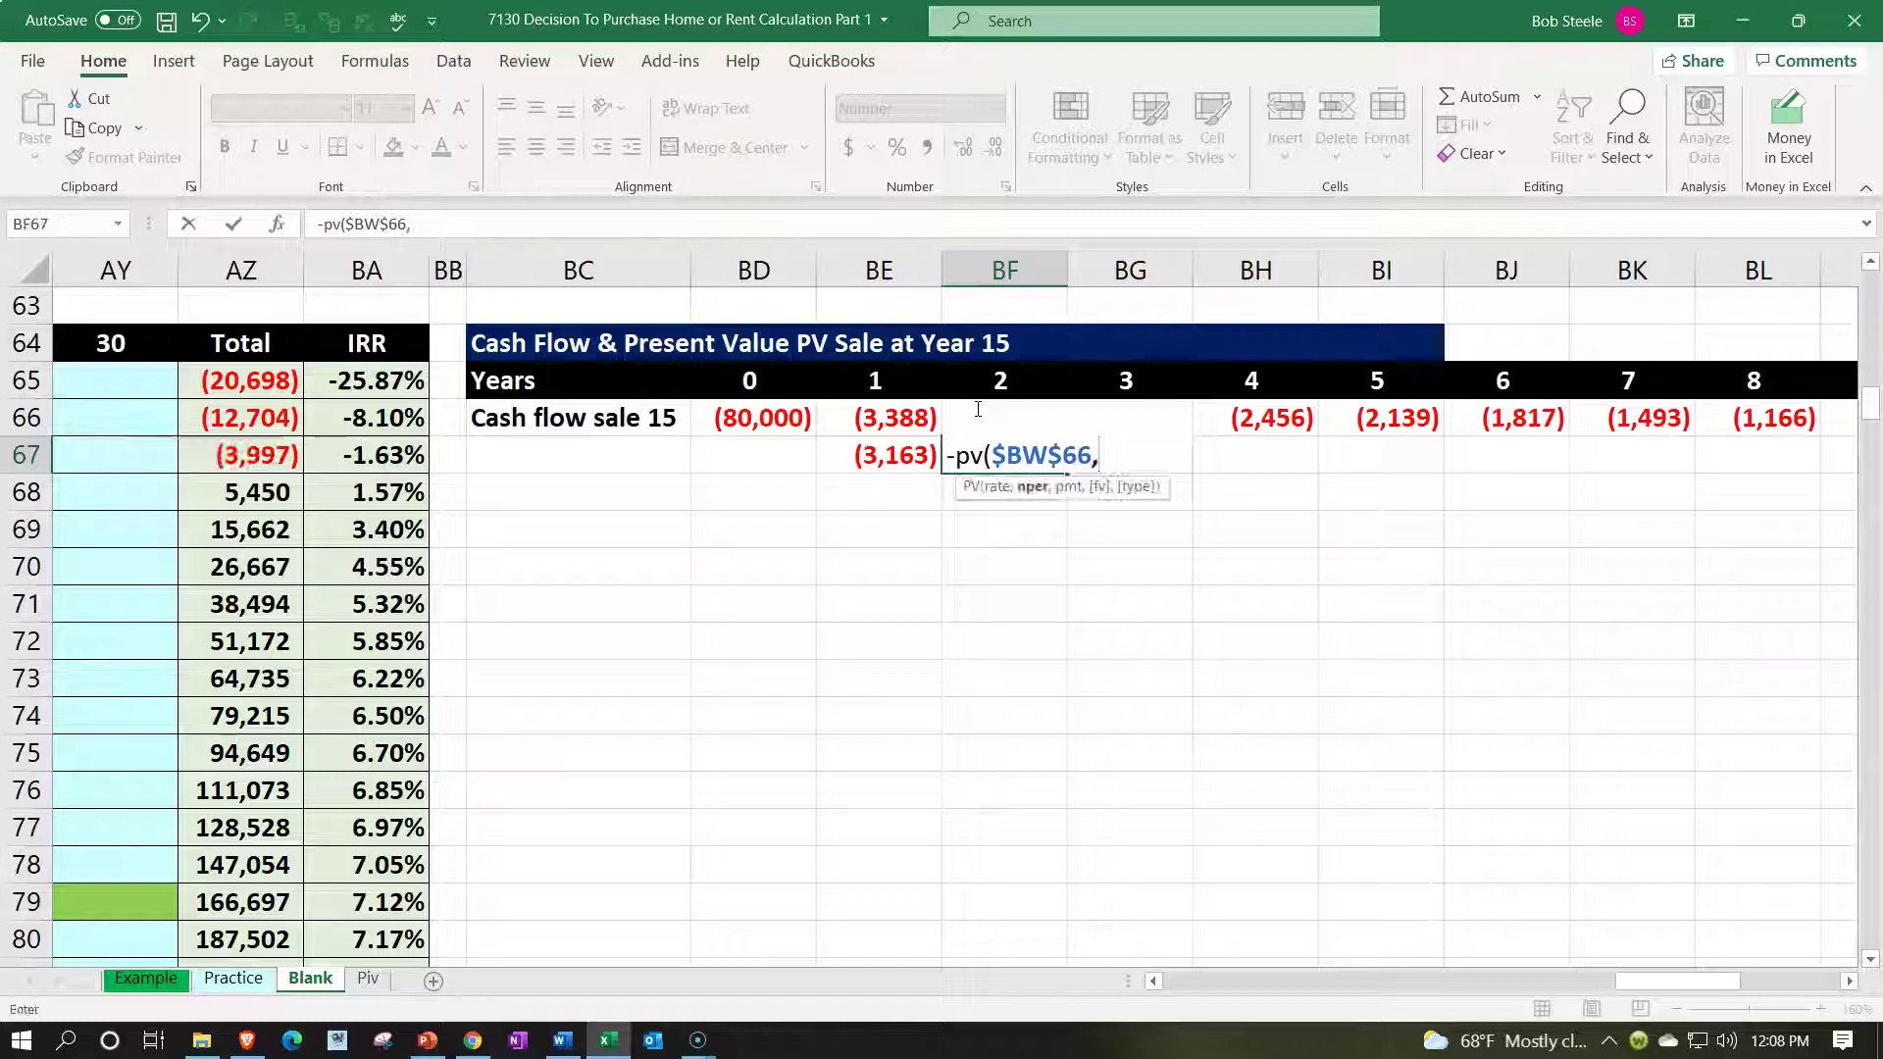
pyautogui.click(978, 409)
pyautogui.press('Up')
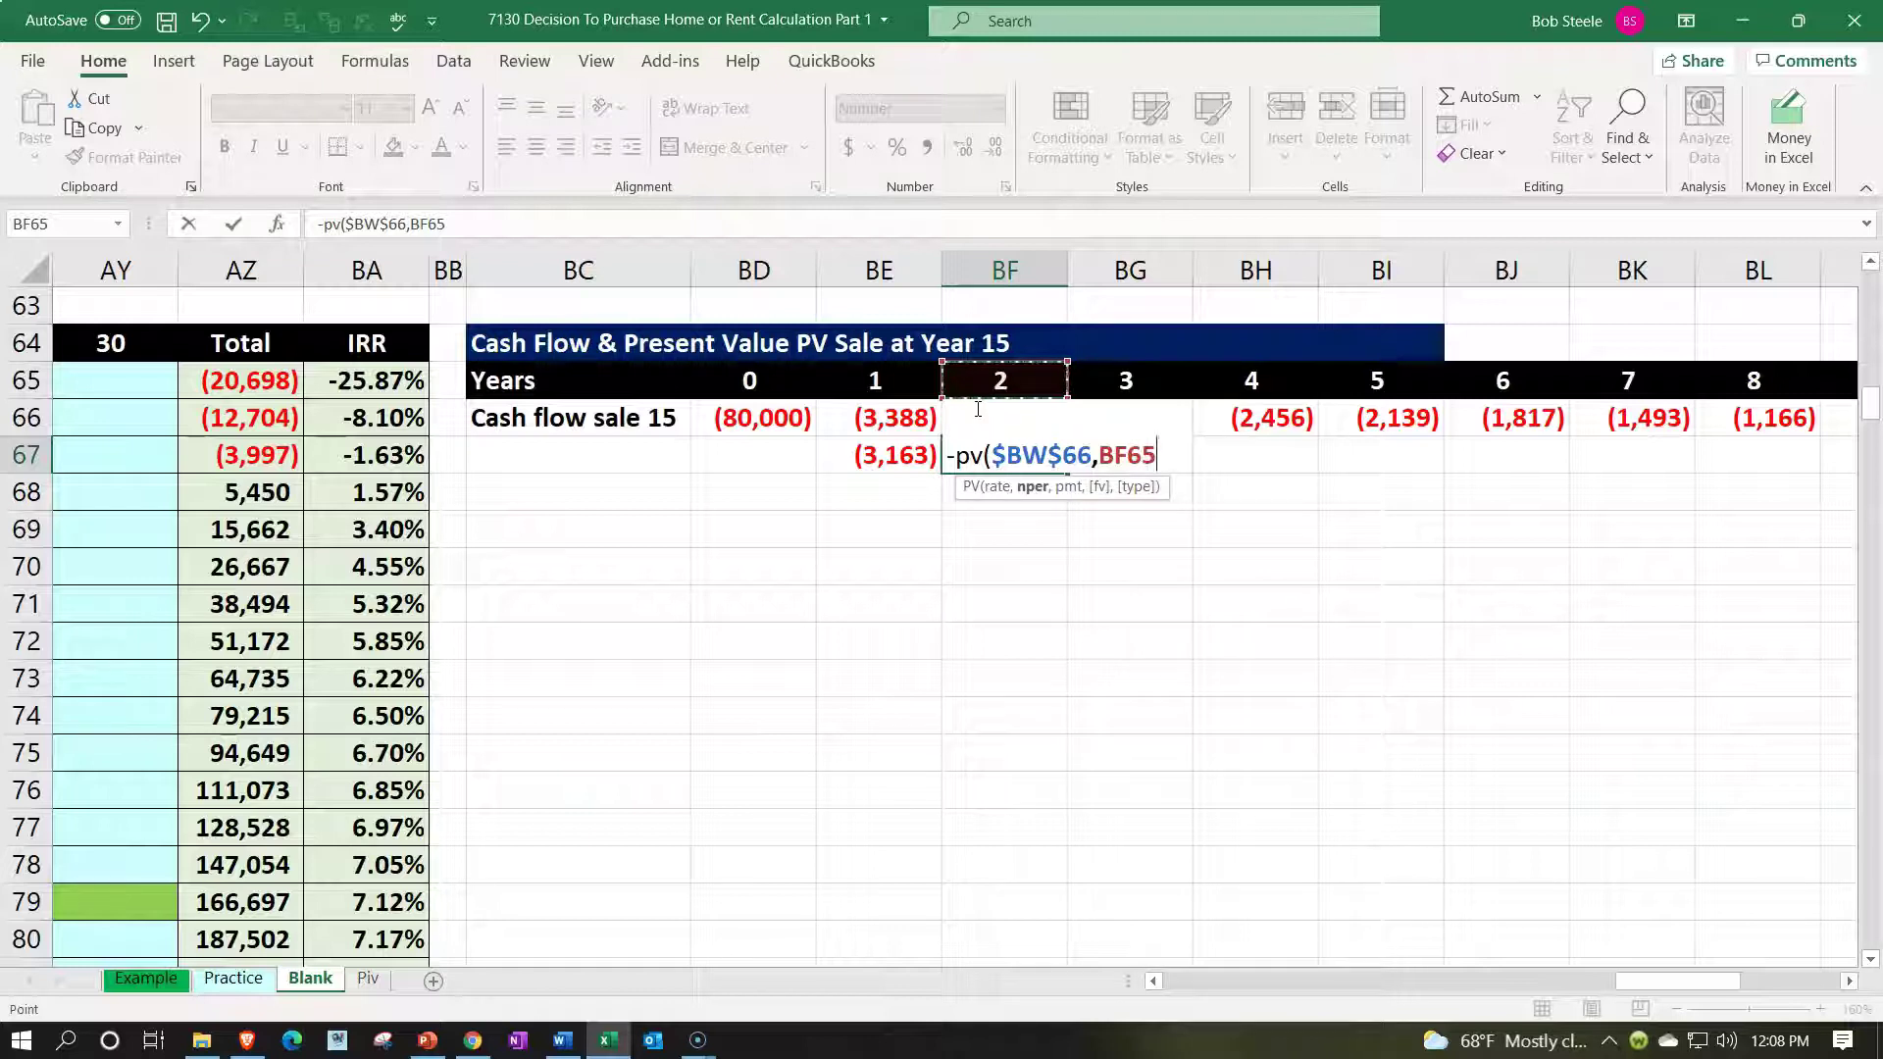
pyautogui.write(',')
pyautogui.write(',')
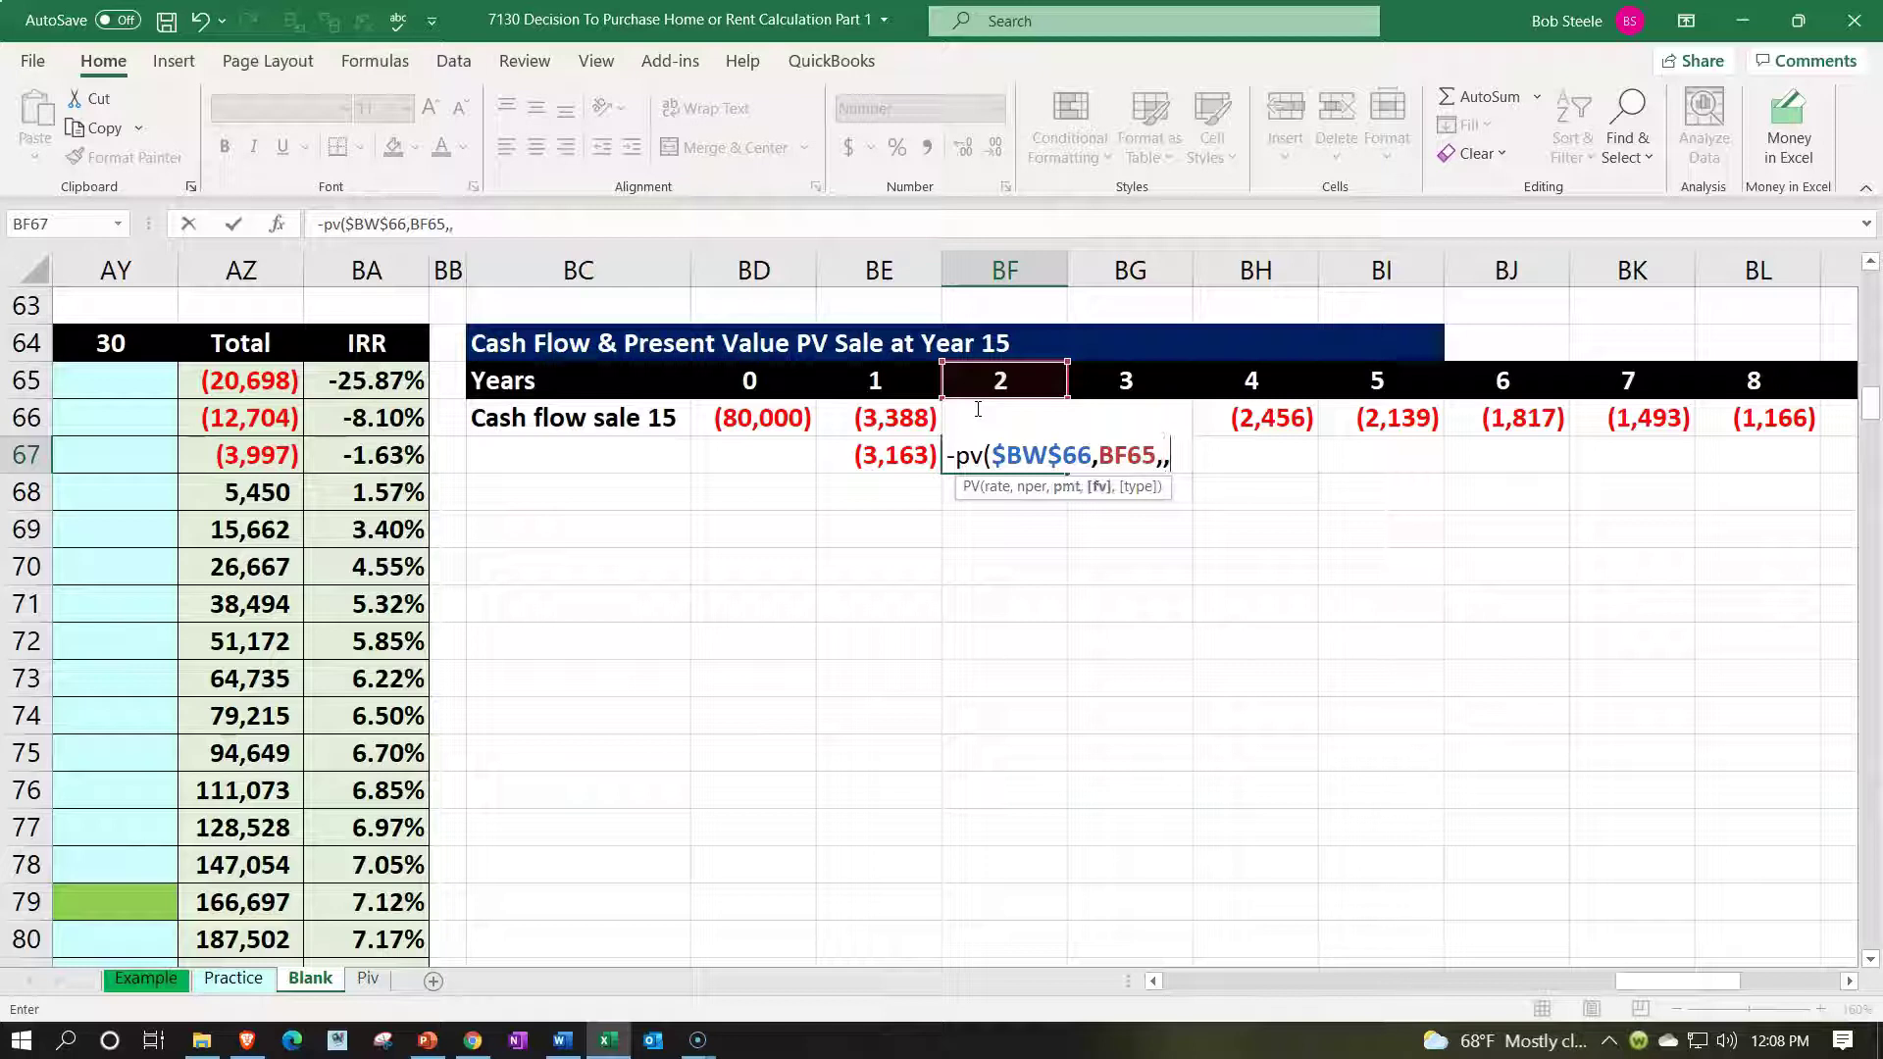
pyautogui.click(978, 410)
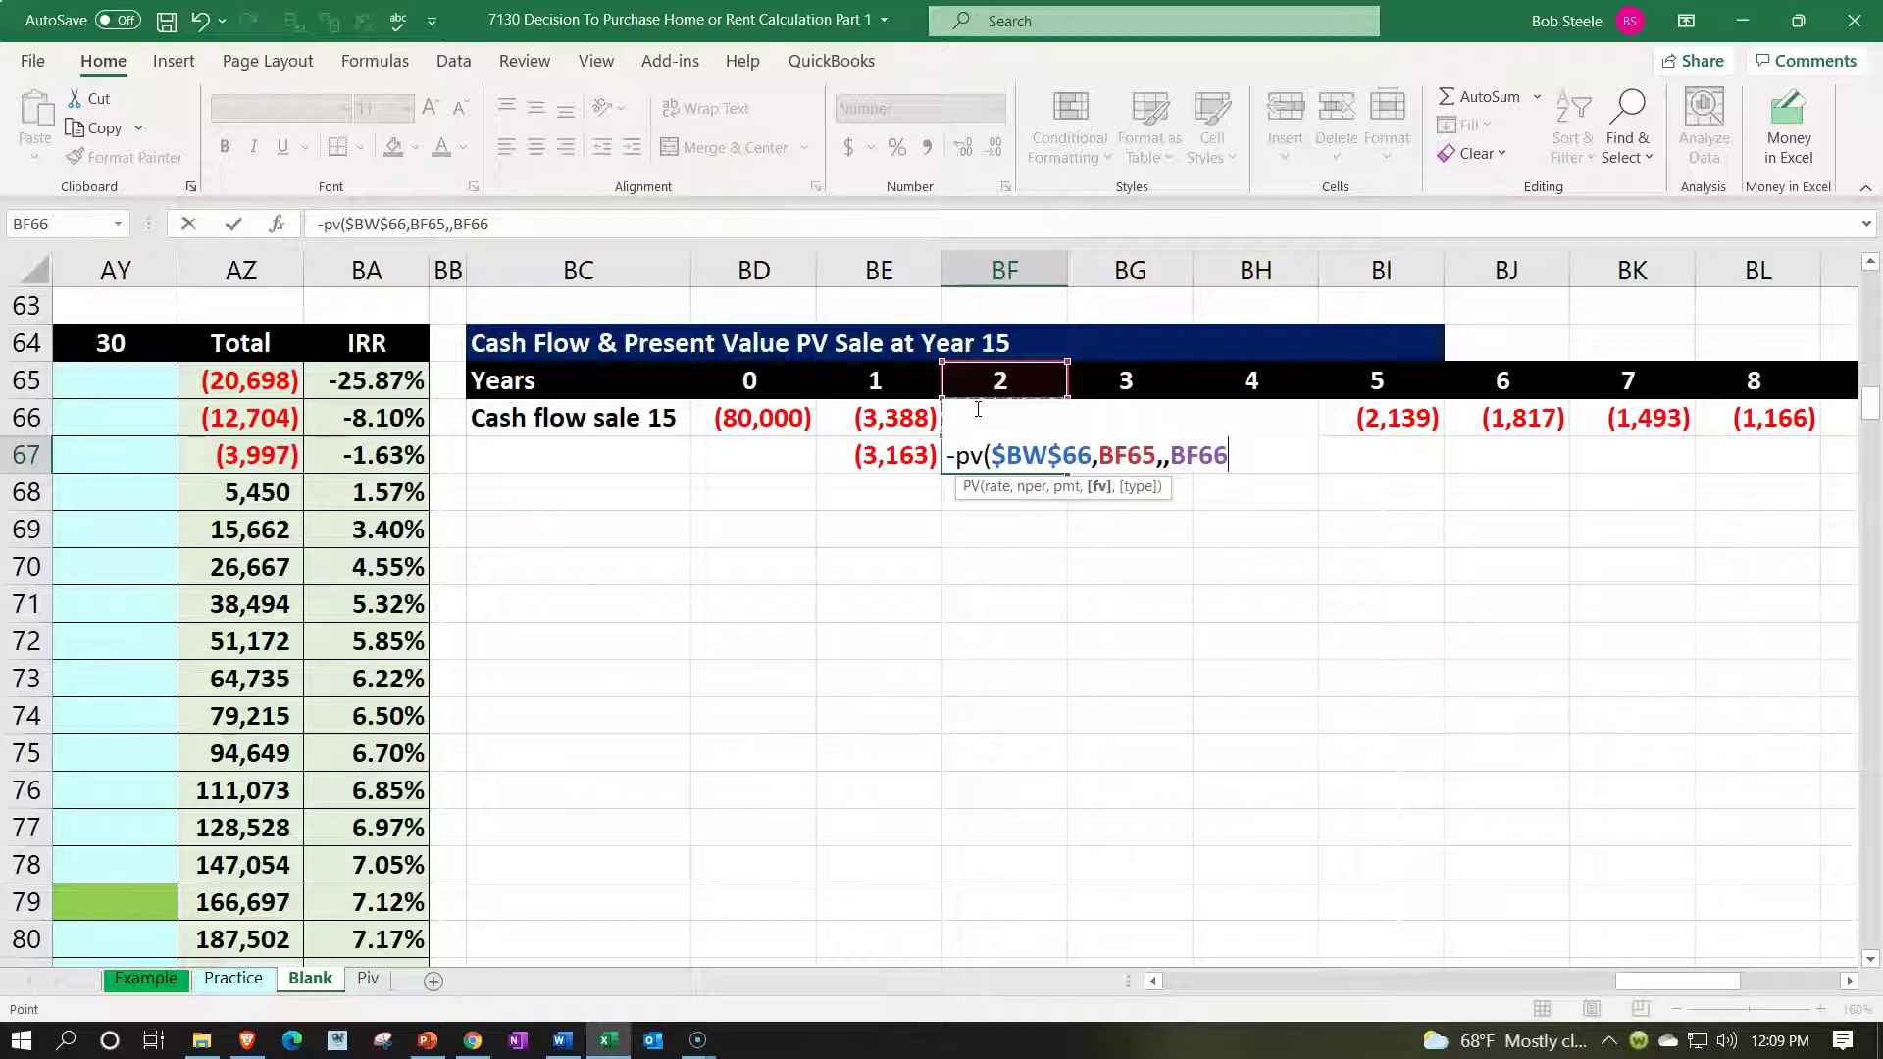
pyautogui.press('Return')
# - Fill the year 2 present value formula from BF67 across row 67 through year 15 in BS67
pyautogui.click(976, 409)
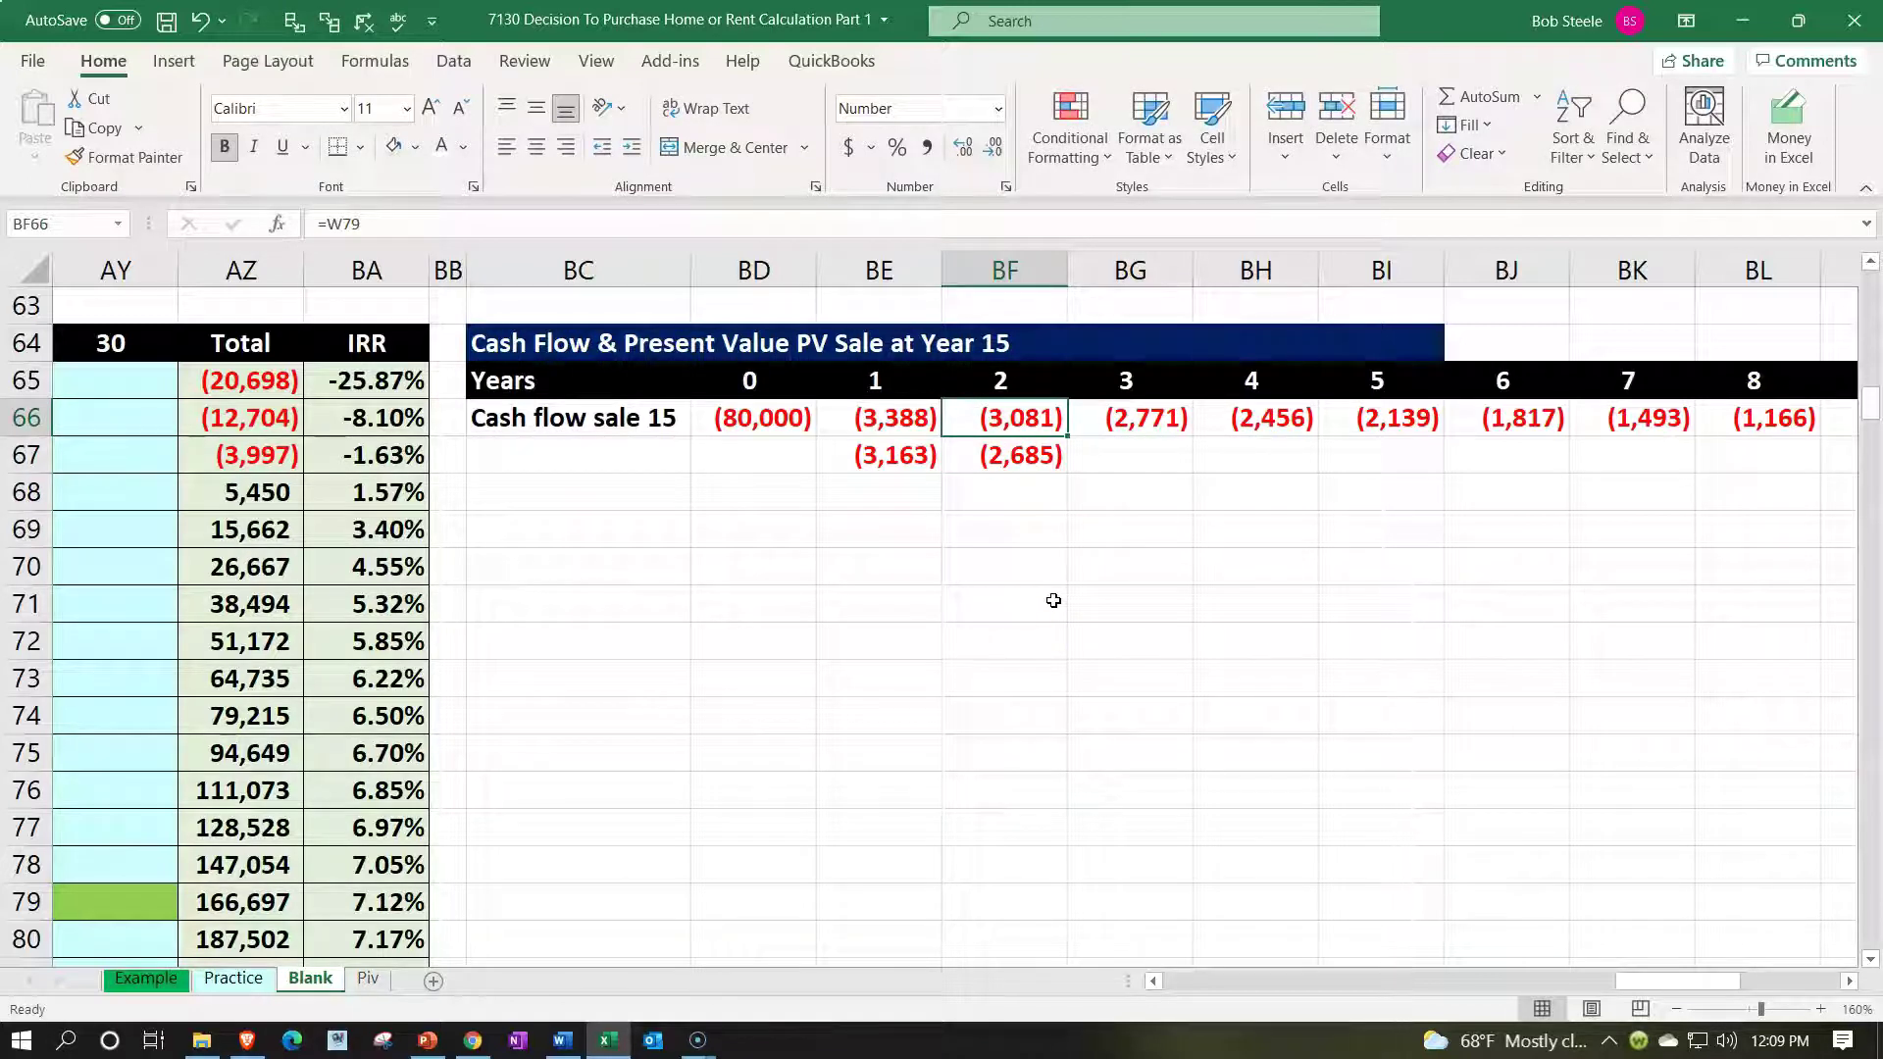
pyautogui.press('Down')
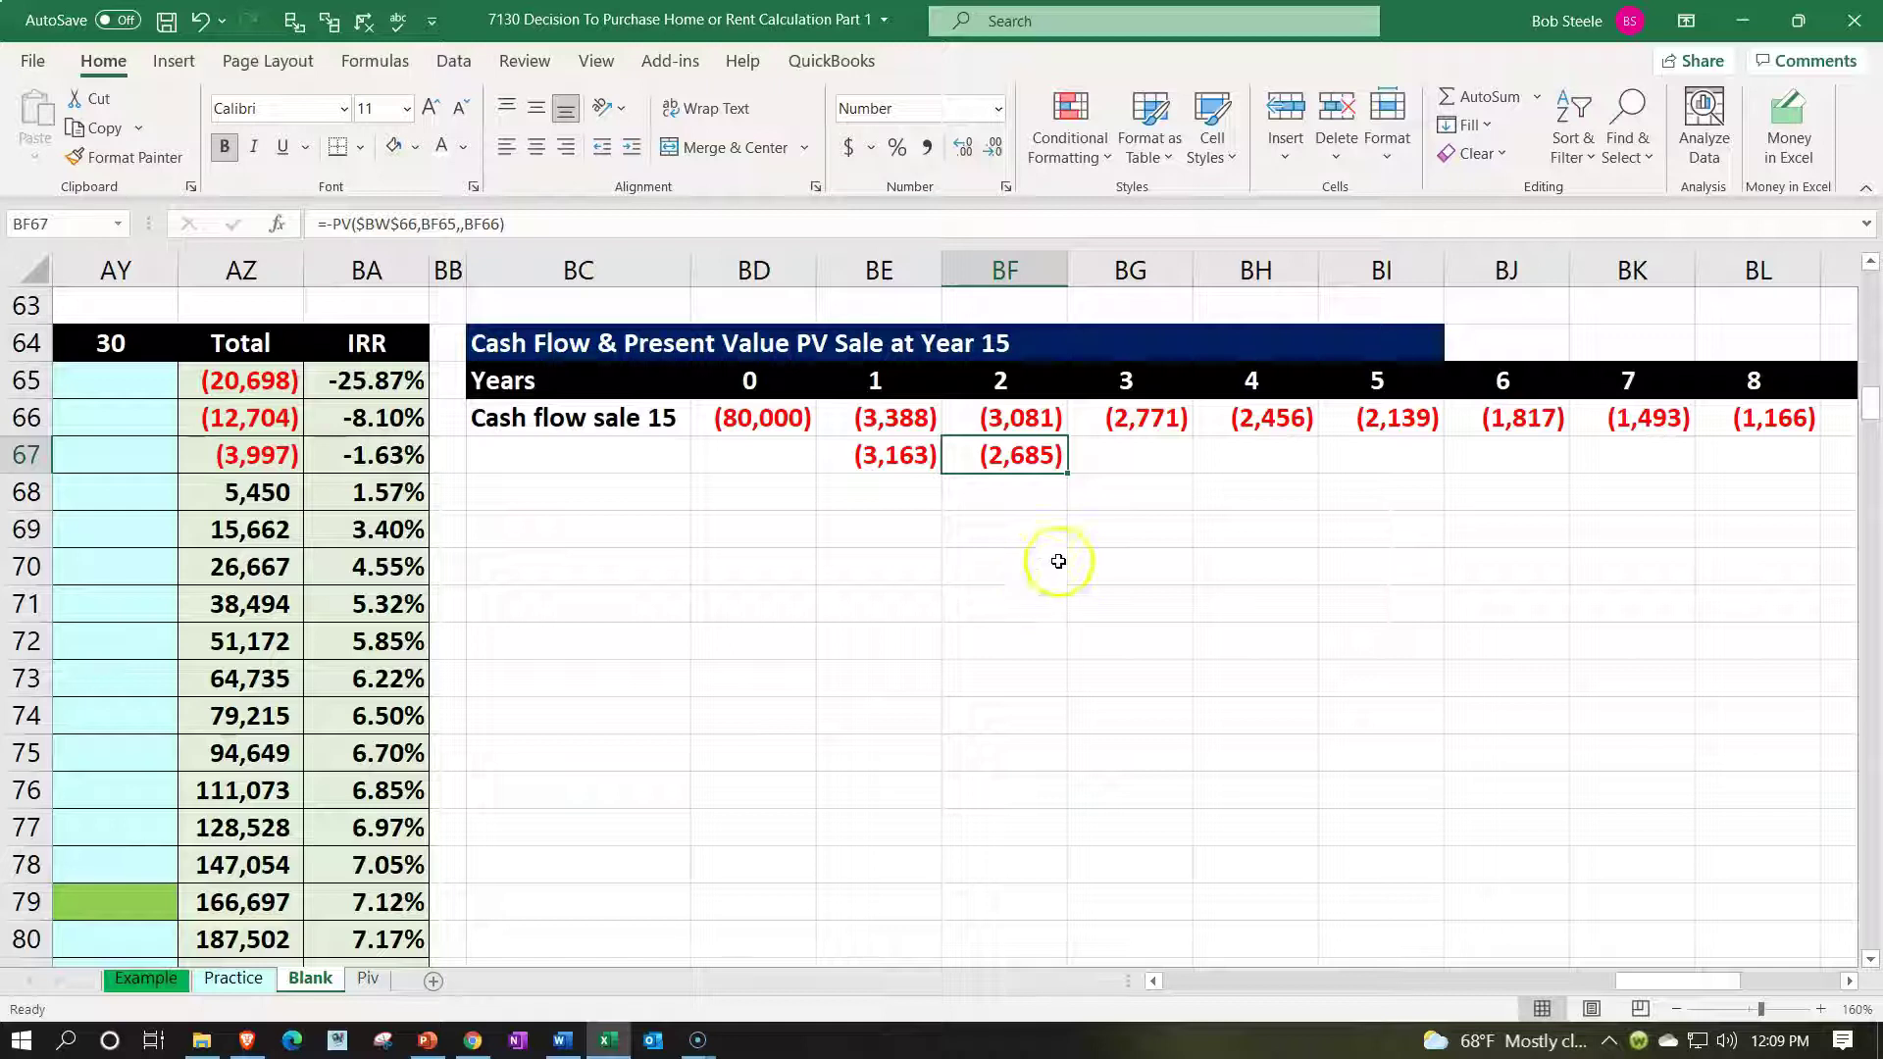
pyautogui.moveTo(1068, 473); pyautogui.dragTo(1785, 463)
# - Check the year 15 present value formula in BS67 against the rate in BW66 and the row 66 cash flows back to the table's start
pyautogui.click(1766, 456)
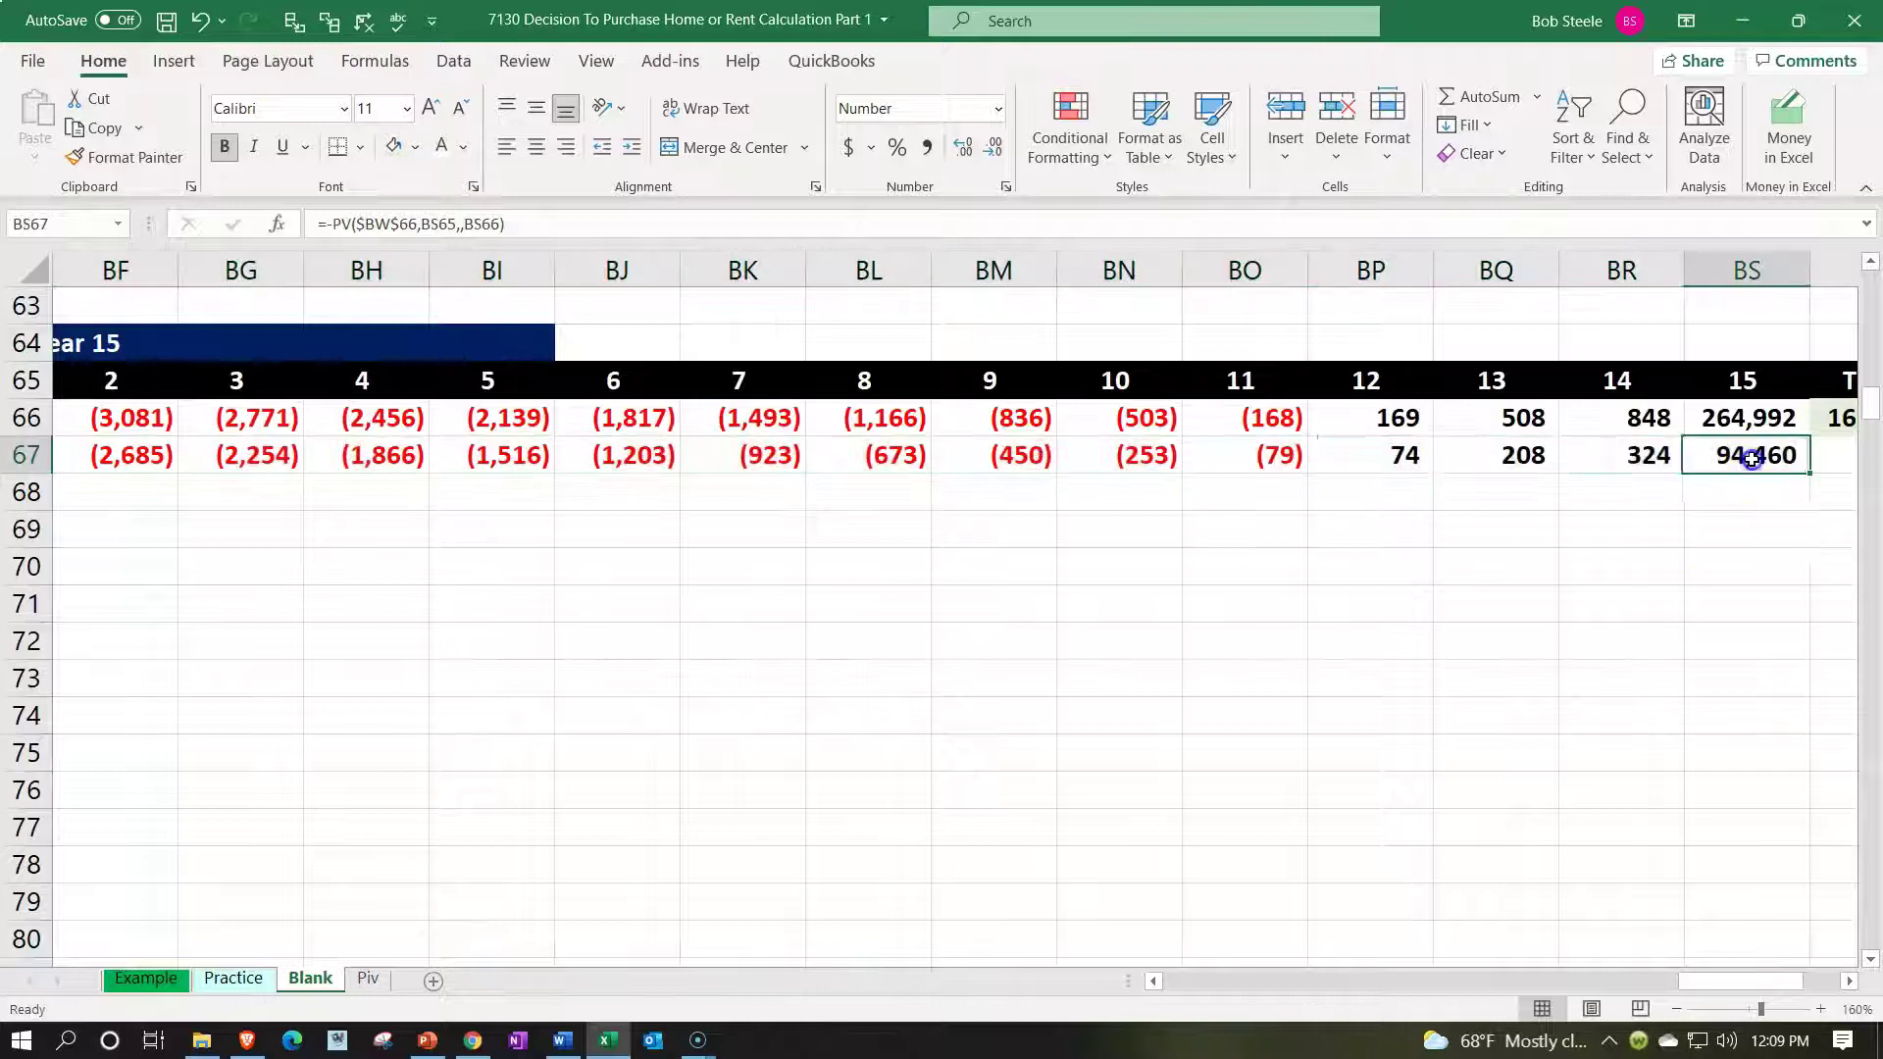
pyautogui.press('Right')
pyautogui.press('Right')
pyautogui.press('Right')
pyautogui.press('Right')
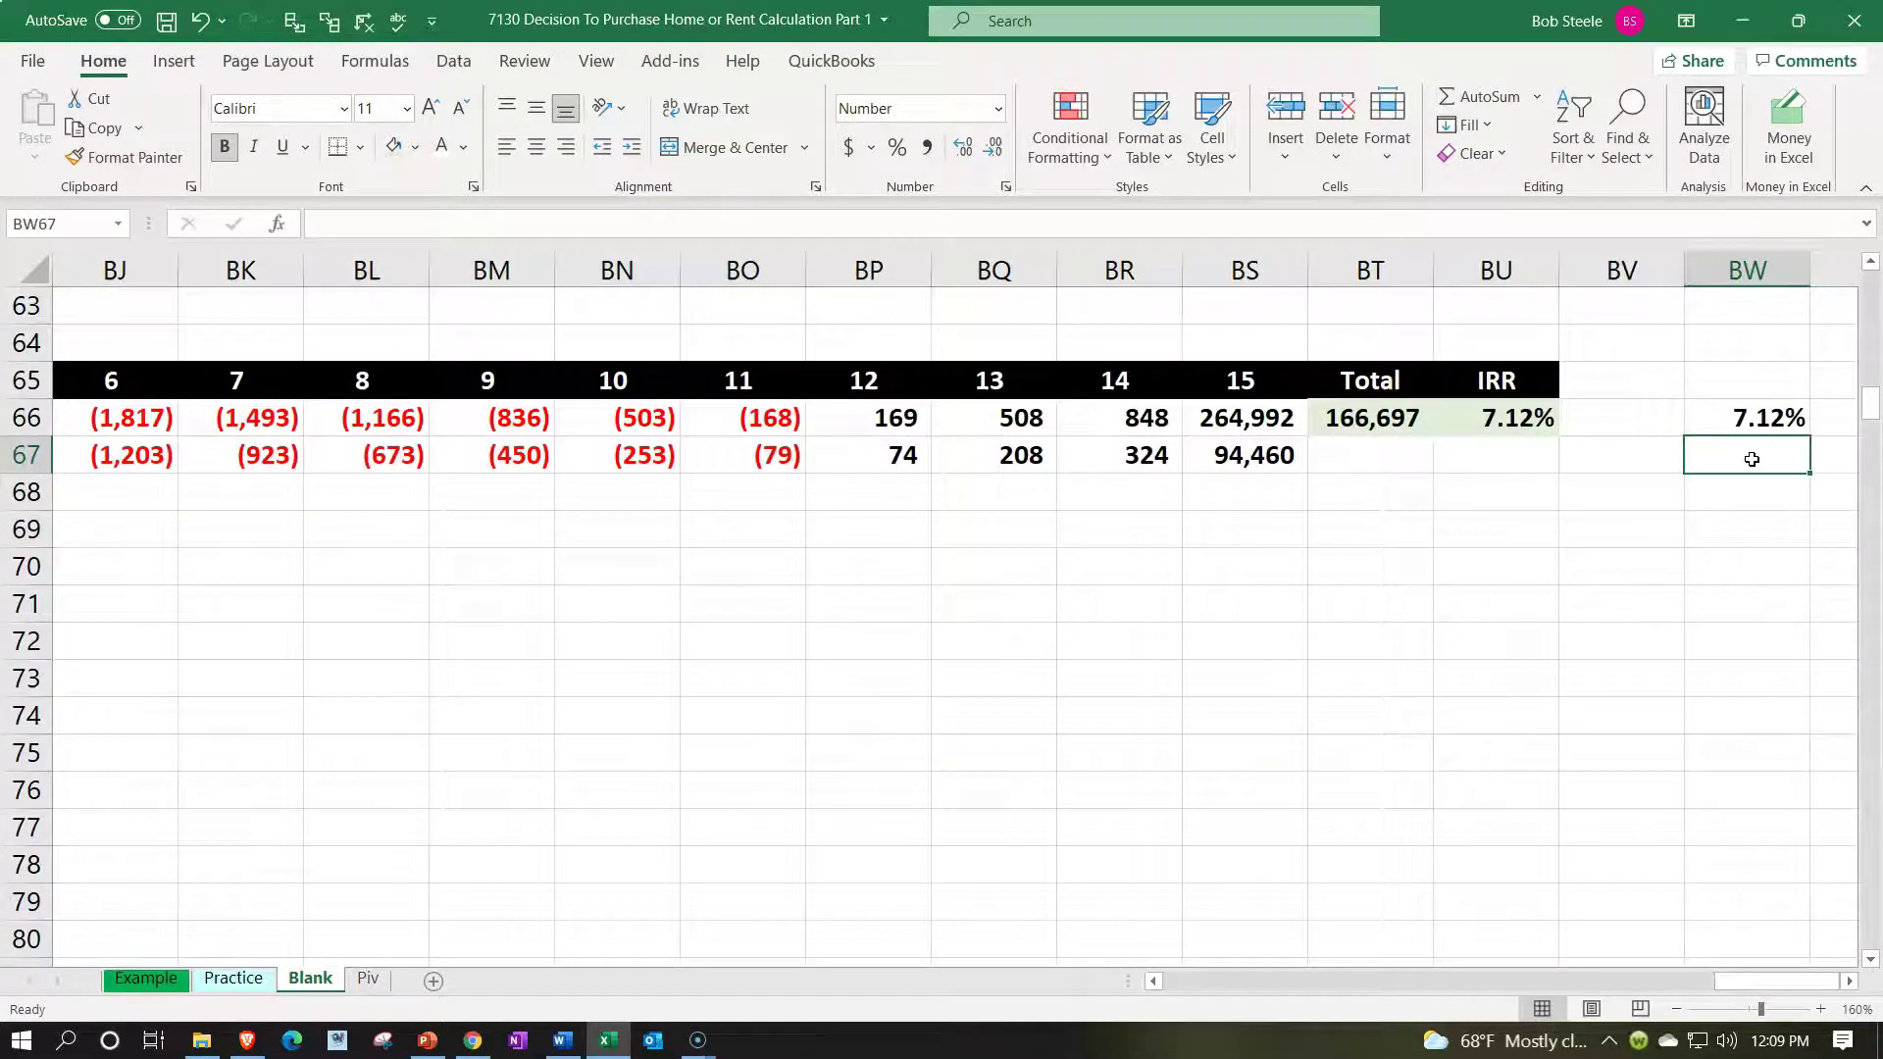
pyautogui.press('Up')
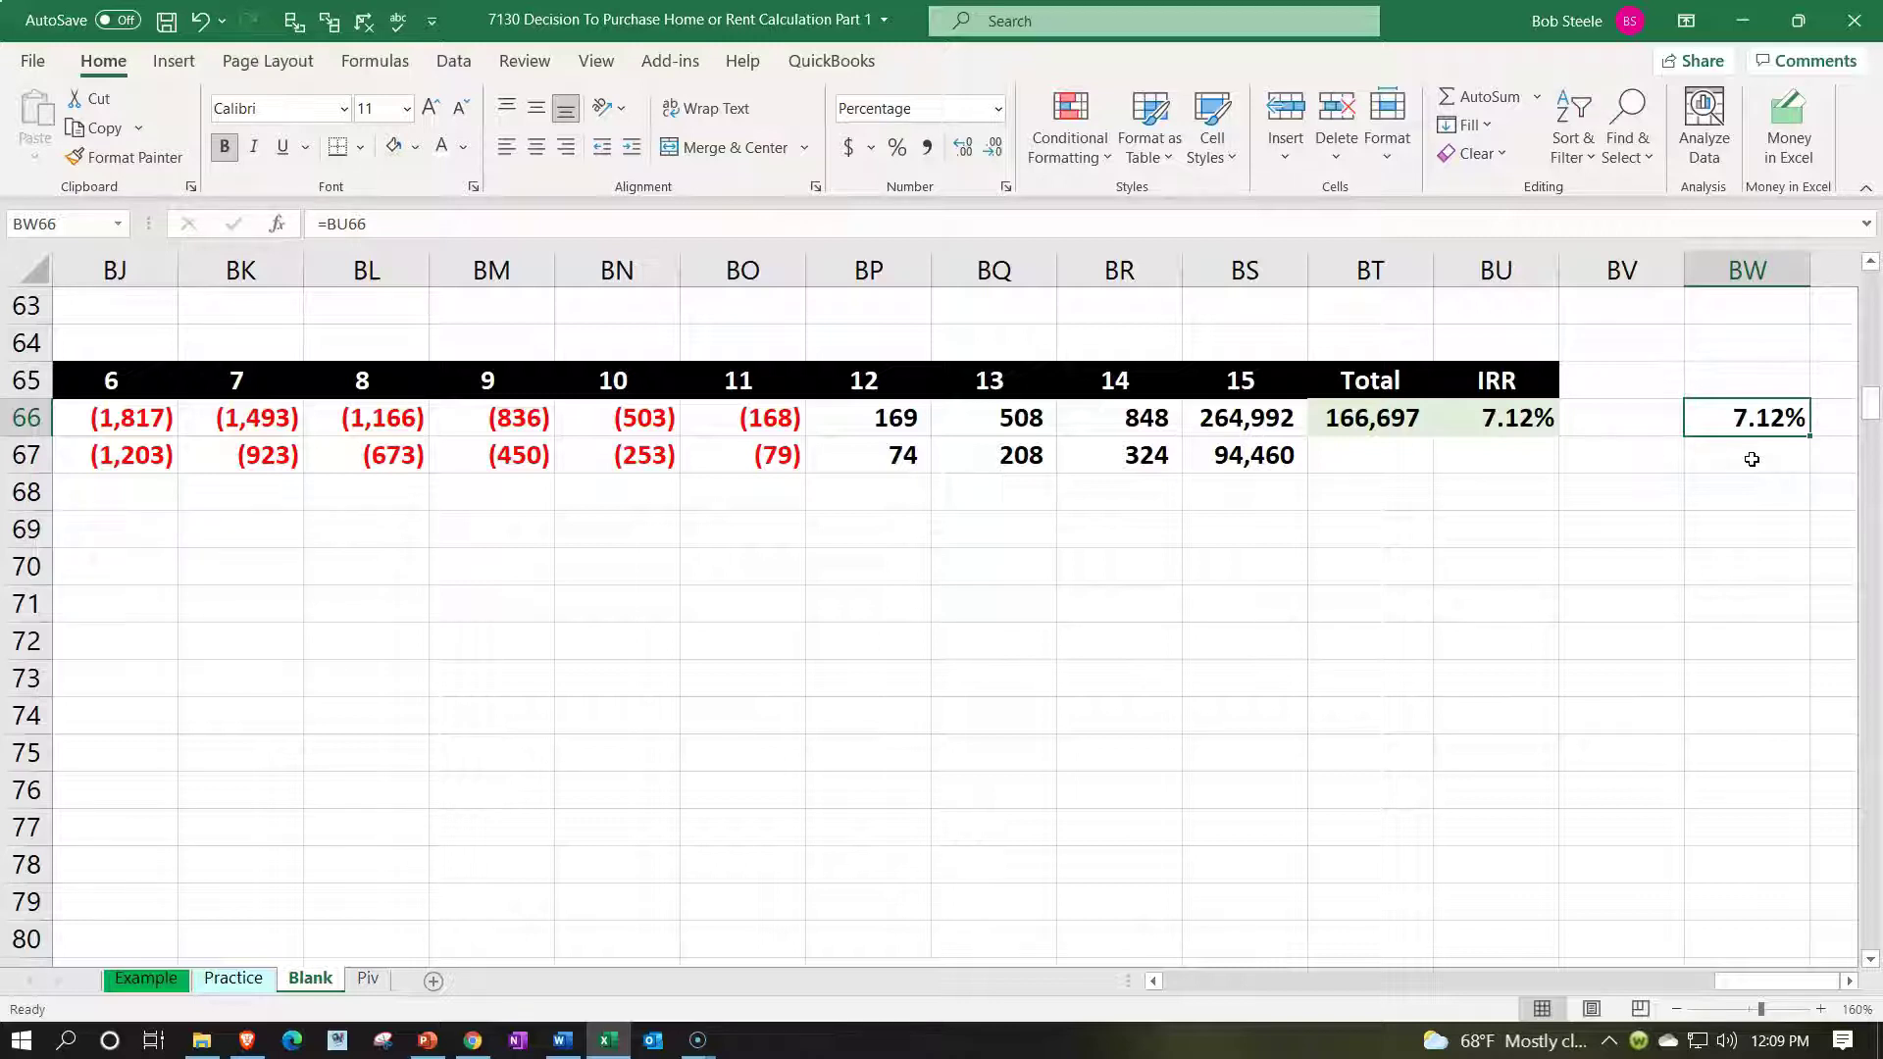
pyautogui.press('Left')
pyautogui.press('Left')
pyautogui.press('Left')
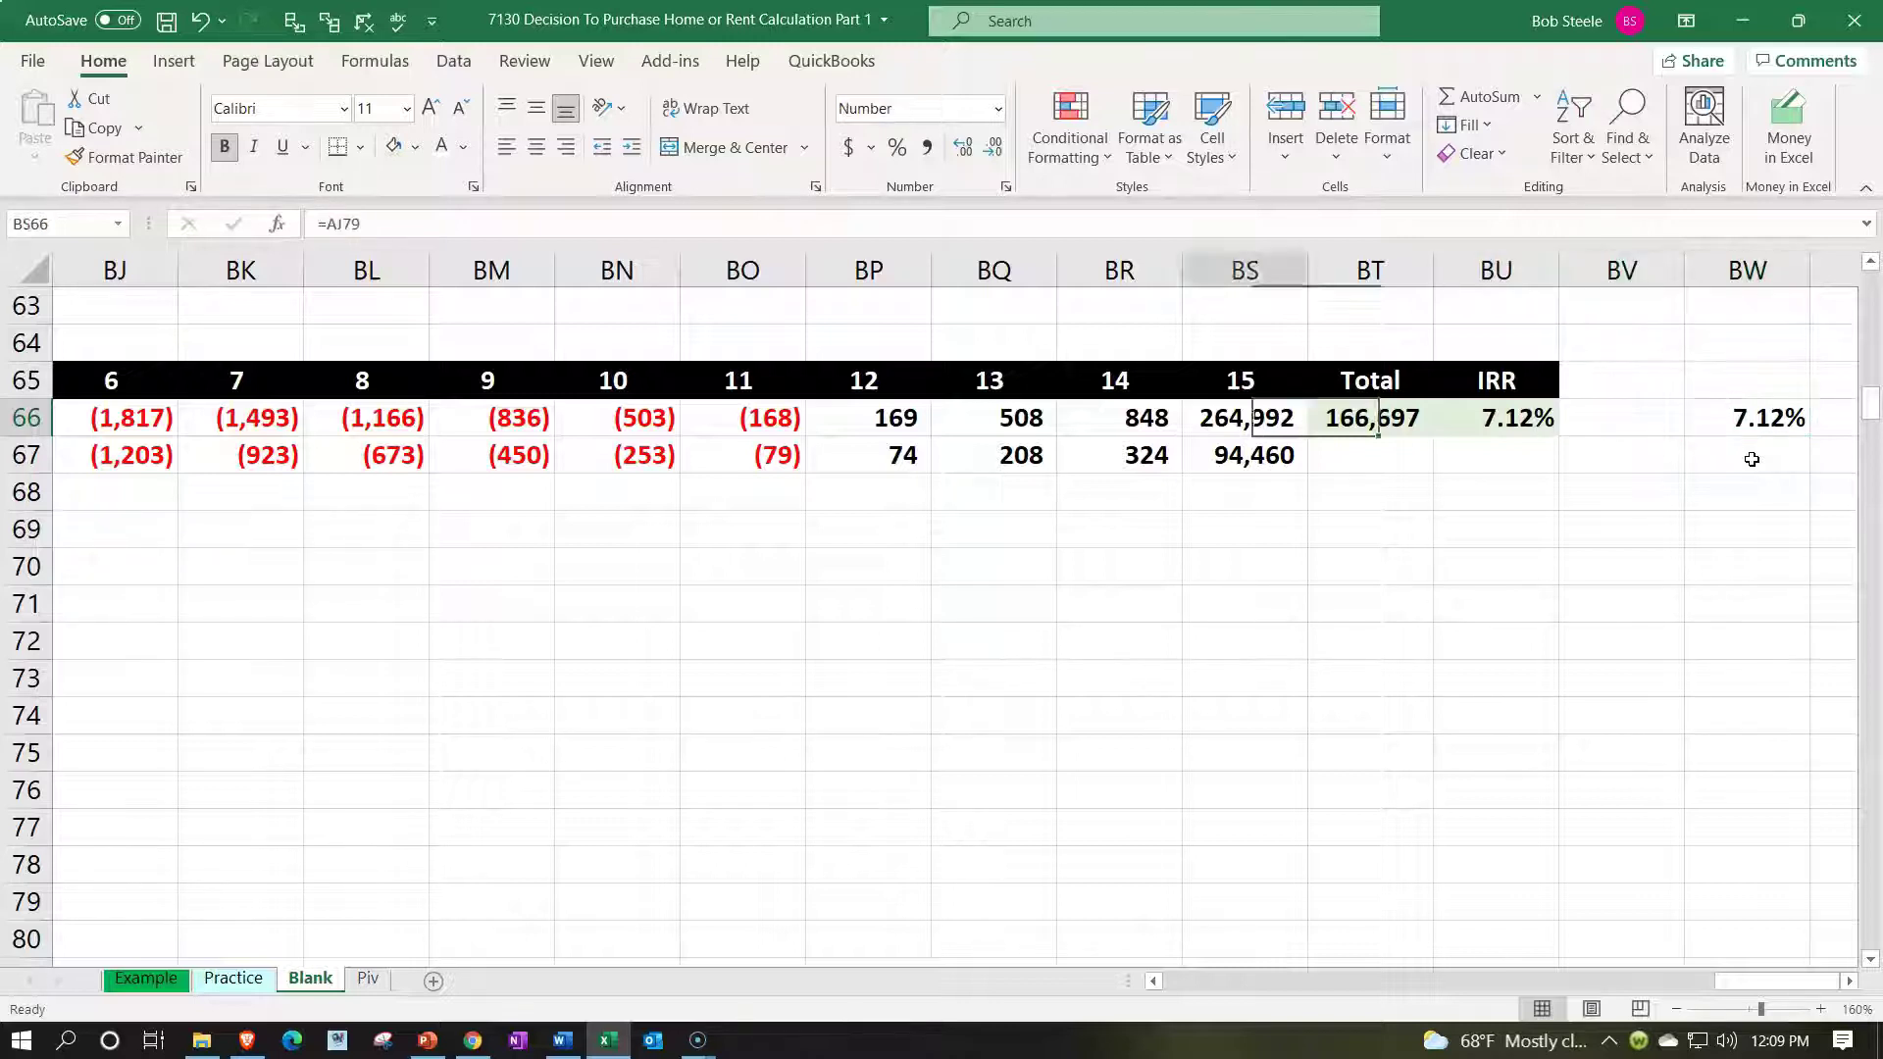
pyautogui.hotkey('ctrl', 'Left')
pyautogui.hscroll(-3, 1752, 458)
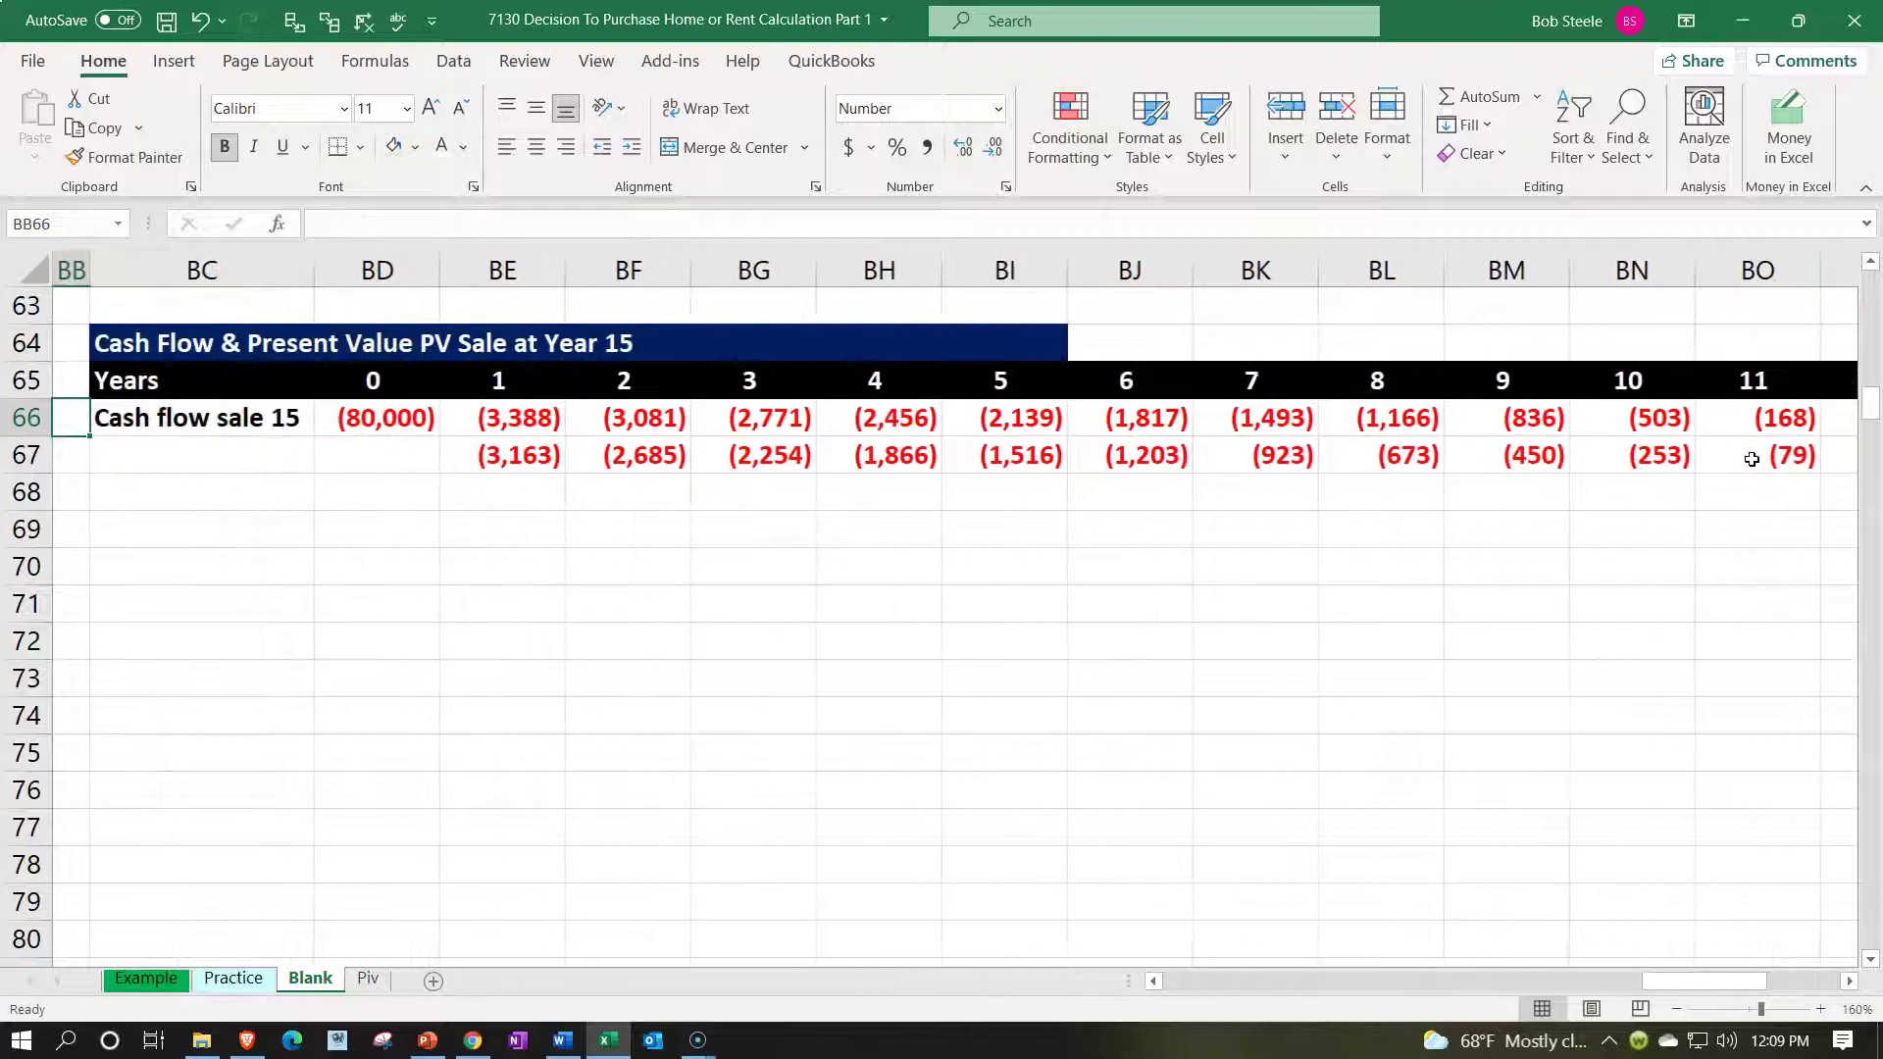
# - Extend the present value formula from BE67 back to year 0 in BD67, and label the row "Present value PV" in BC67
pyautogui.click(547, 465)
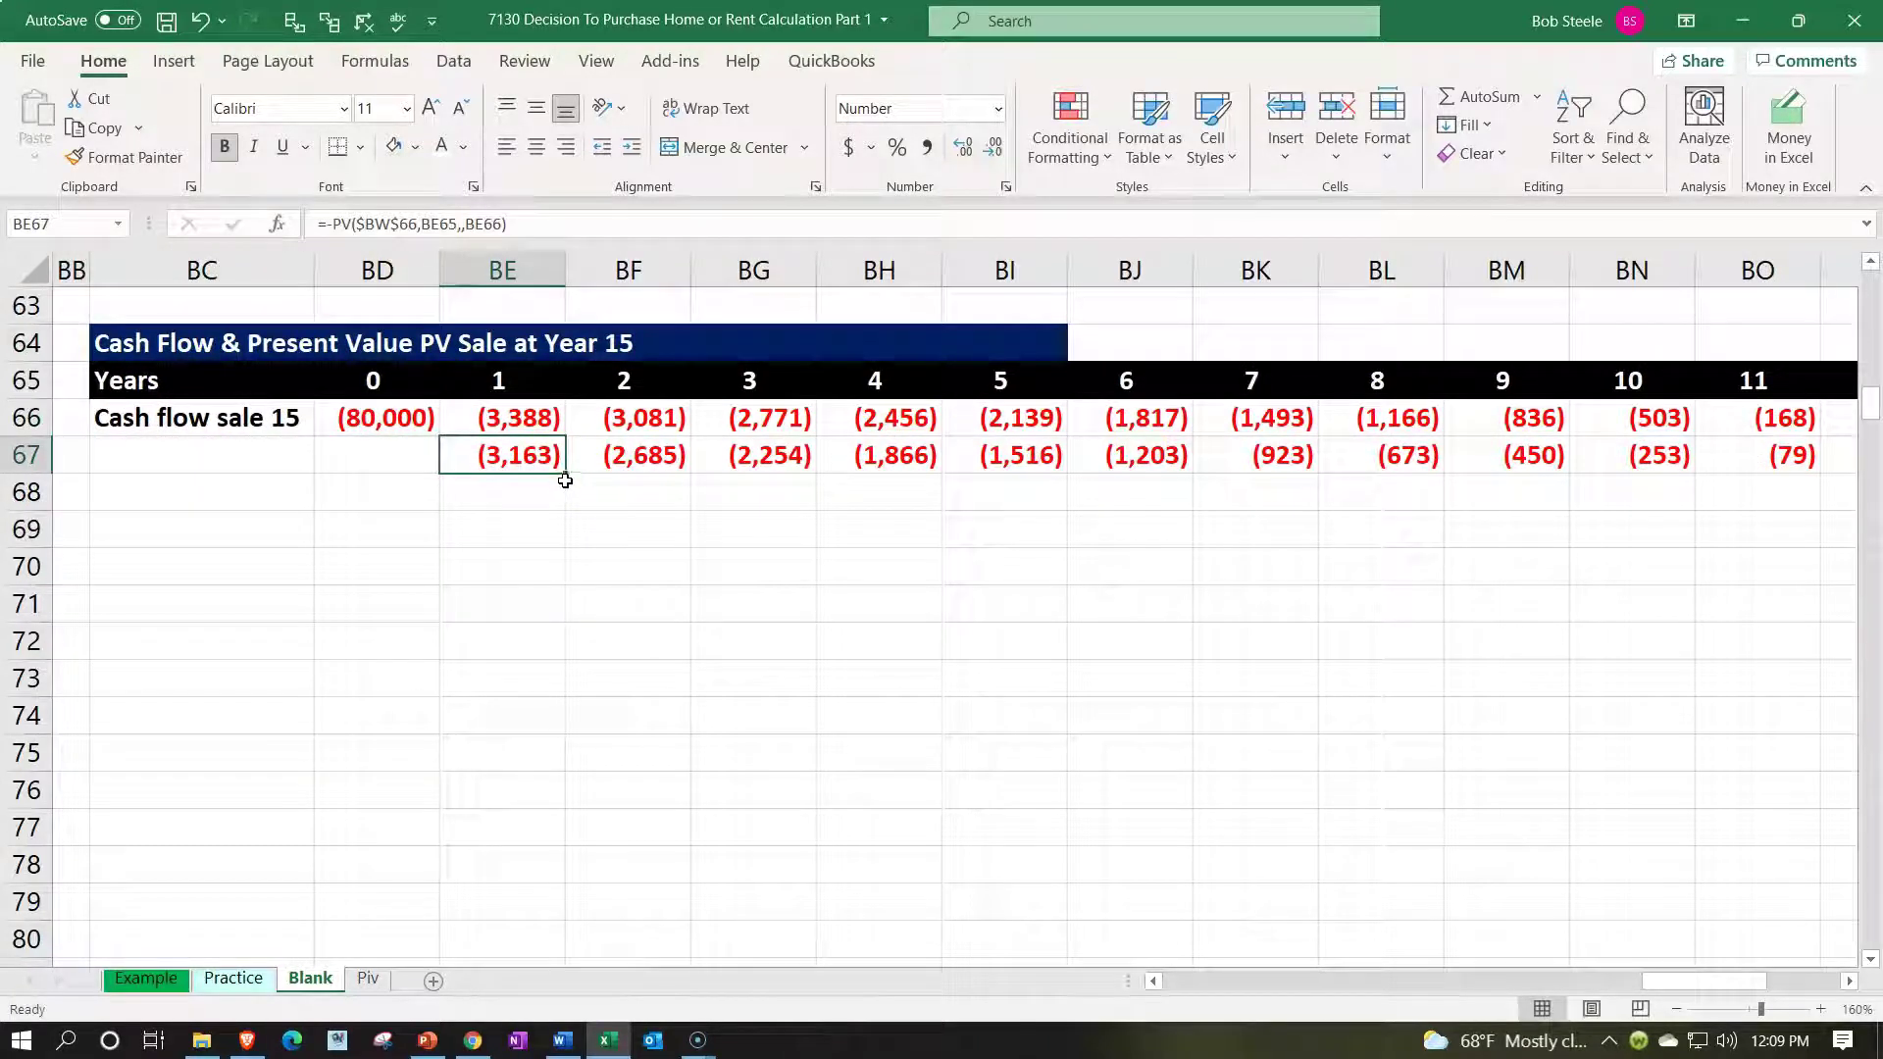
pyautogui.moveTo(562, 475); pyautogui.dragTo(365, 473)
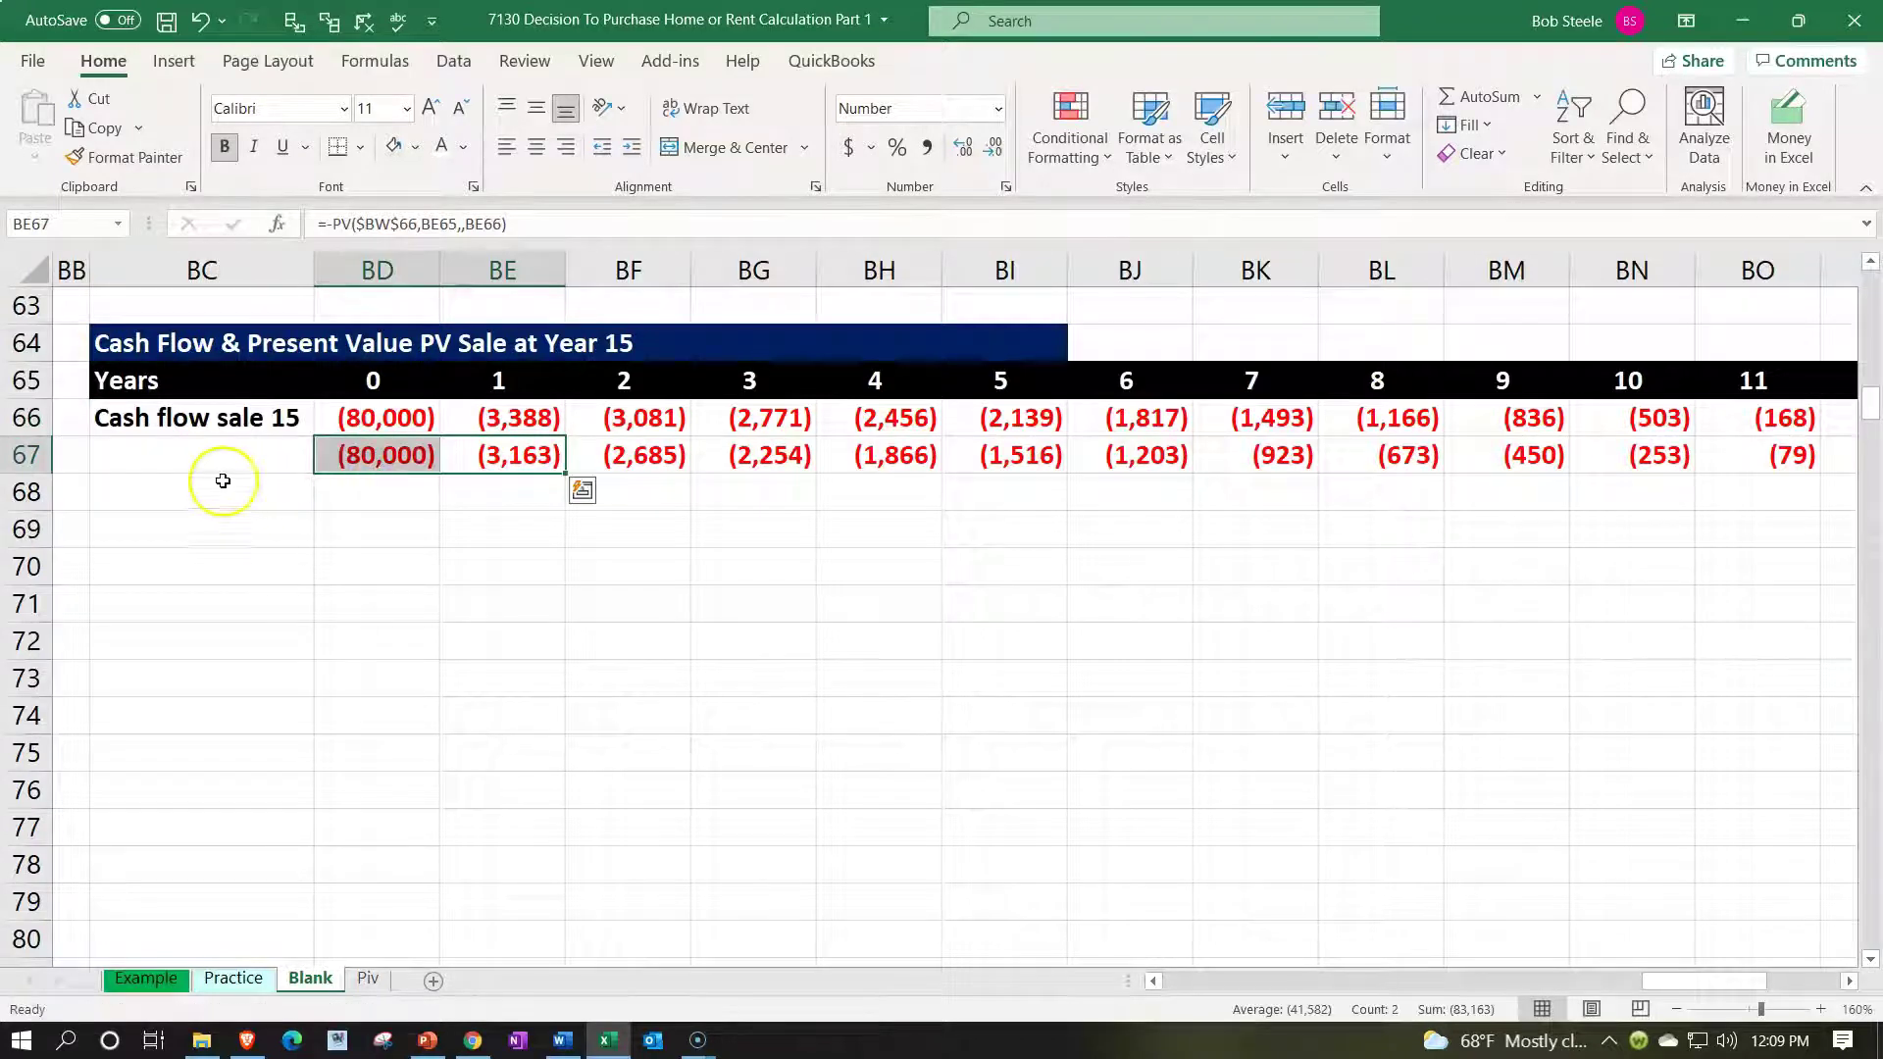
pyautogui.click(201, 453)
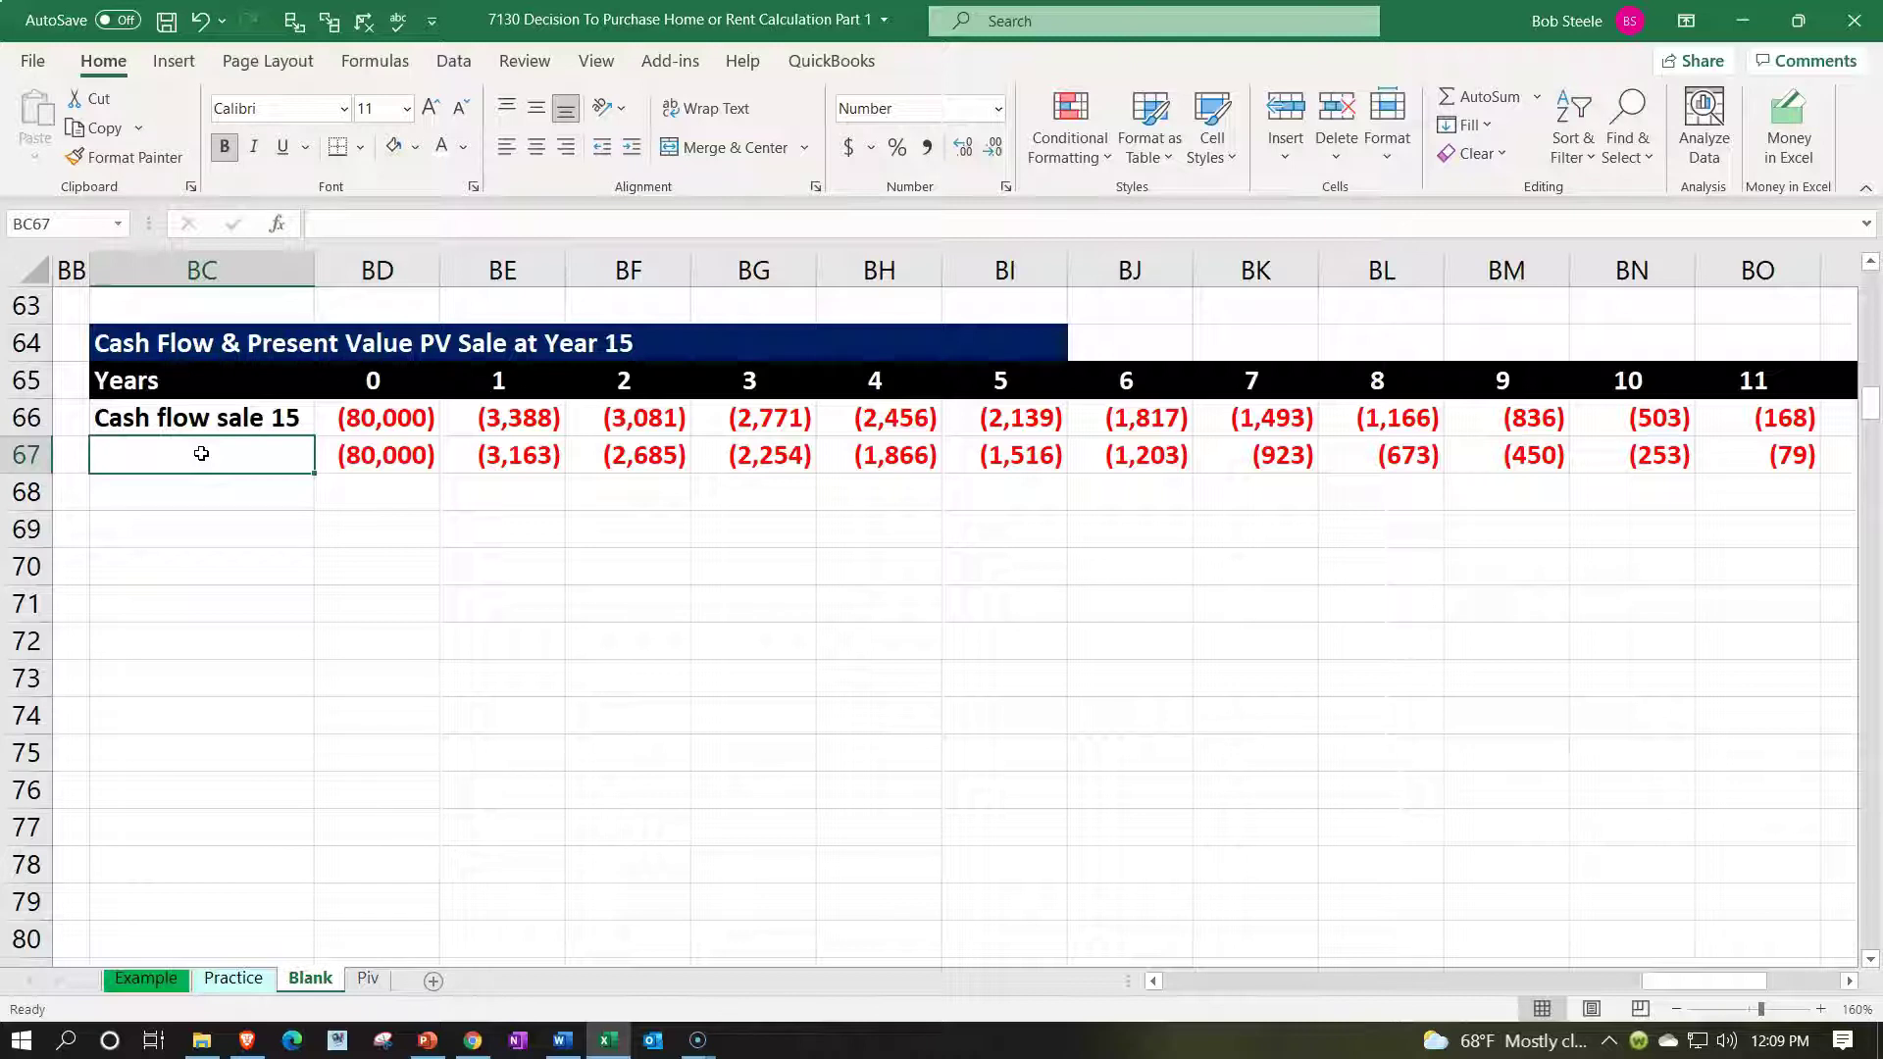
pyautogui.write('Present value V')
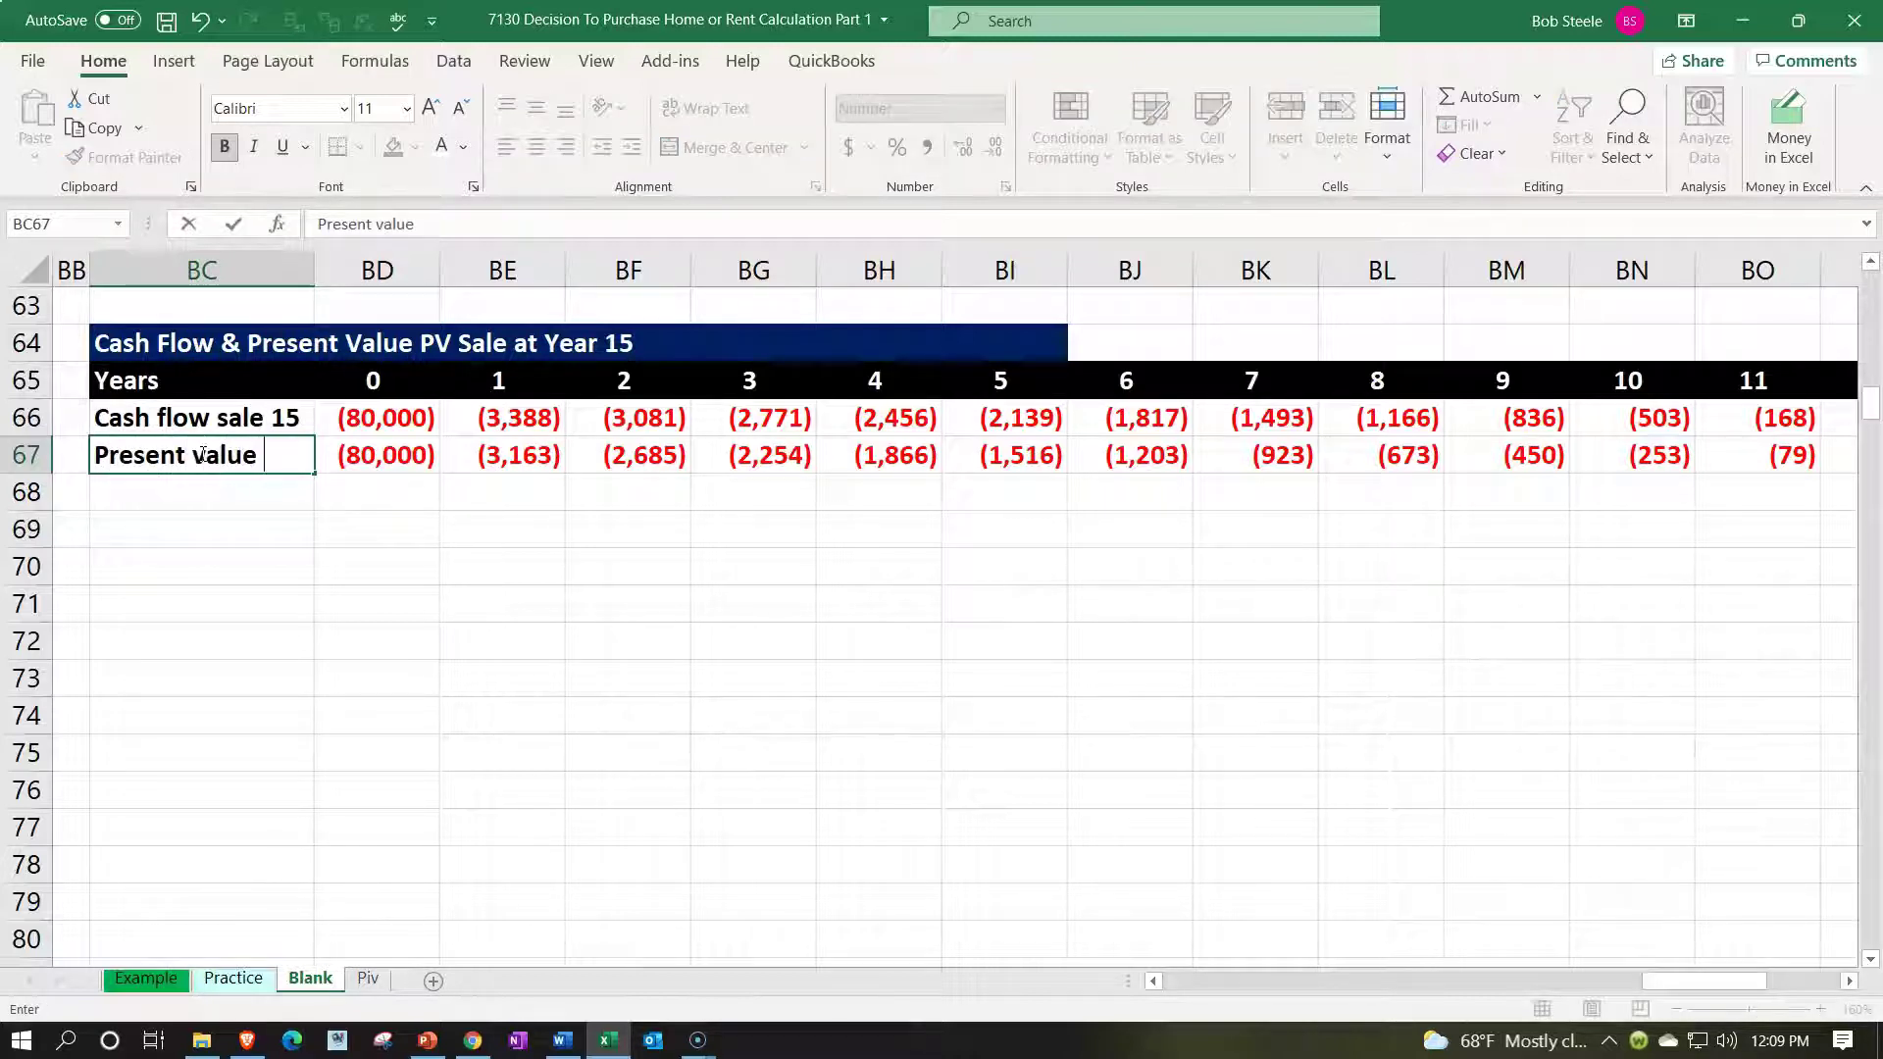
pyautogui.press('BackSpace')
pyautogui.write('PV')
pyautogui.press('Tab')
# - Total the present values for years 0 through 15 in BT67 with =SUM(BD67:BS67) and check the summed range
pyautogui.press('Right')
pyautogui.press('Right')
pyautogui.press('Right')
pyautogui.press('Right')
pyautogui.press('Right')
pyautogui.press('Right')
pyautogui.press('Right')
pyautogui.press('Right')
pyautogui.press('Right')
pyautogui.press('Right')
pyautogui.press('Right')
pyautogui.press('Right')
pyautogui.press('Right')
pyautogui.press('Right')
pyautogui.press('Right')
pyautogui.press('Right')
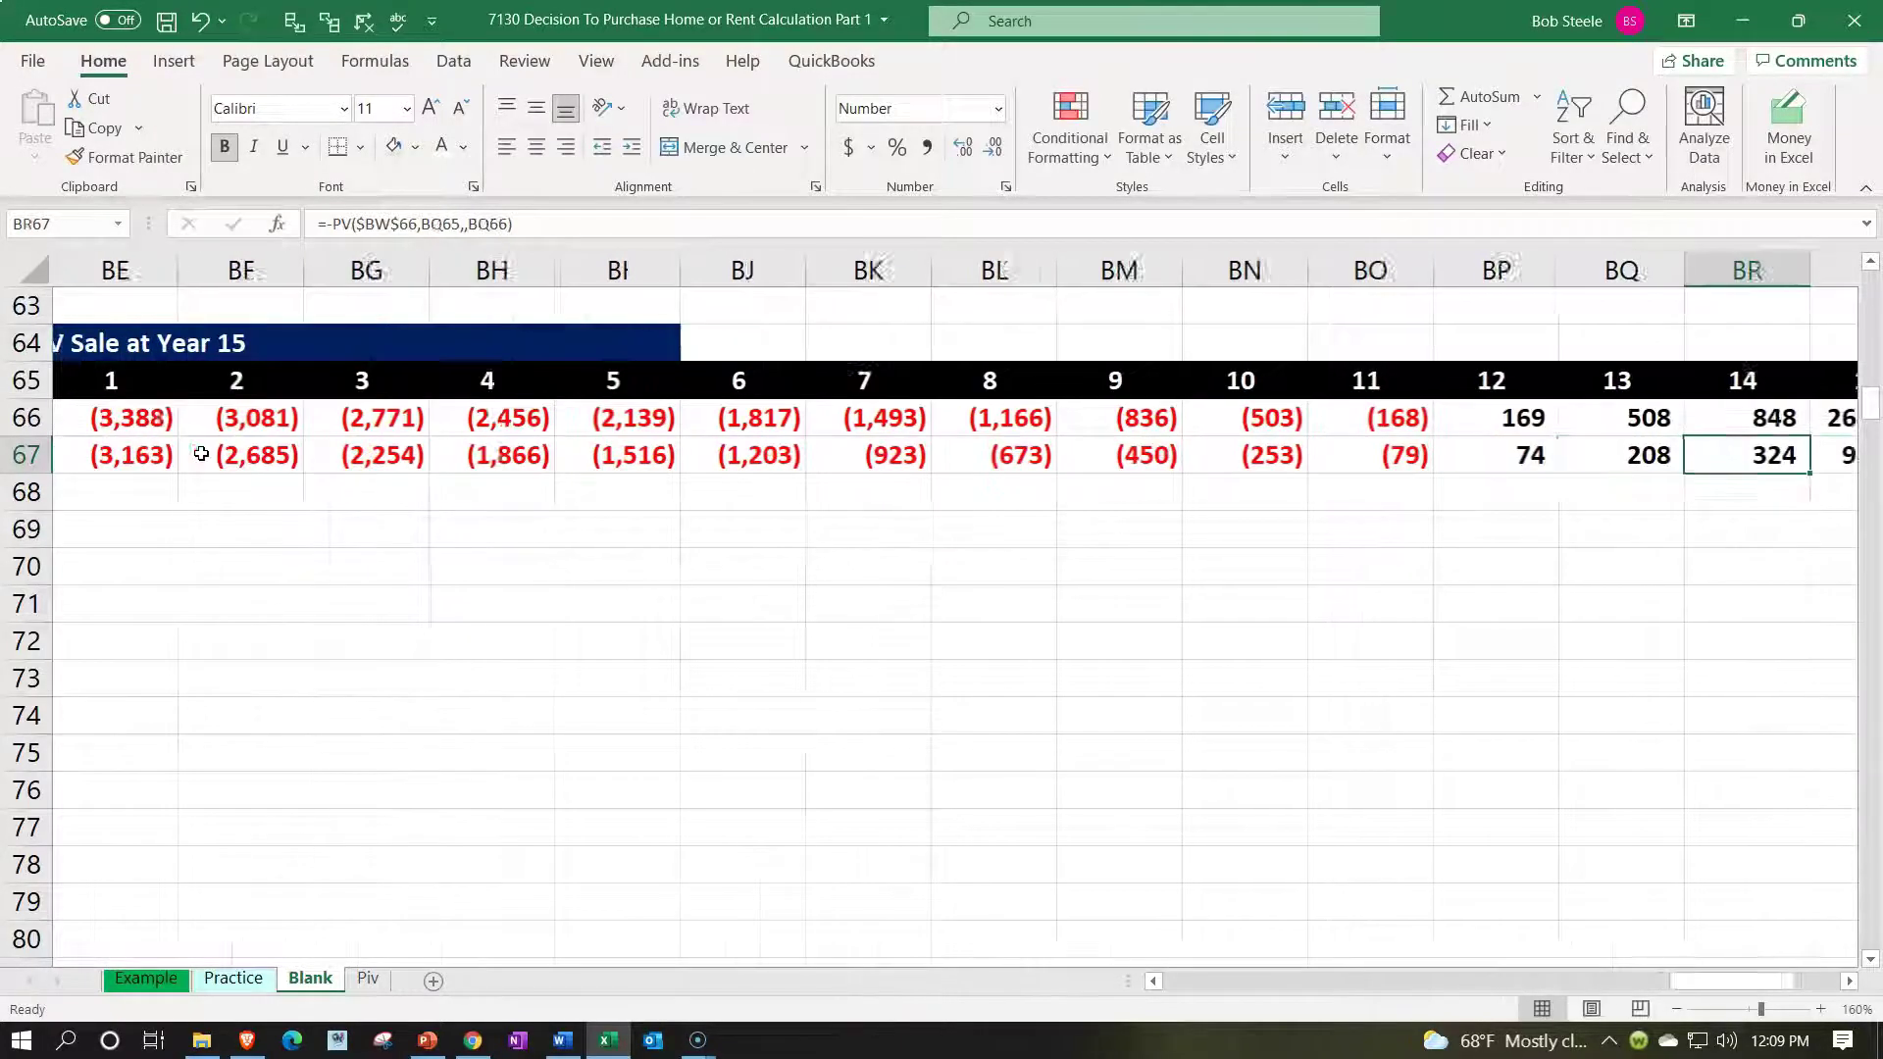
pyautogui.write('=')
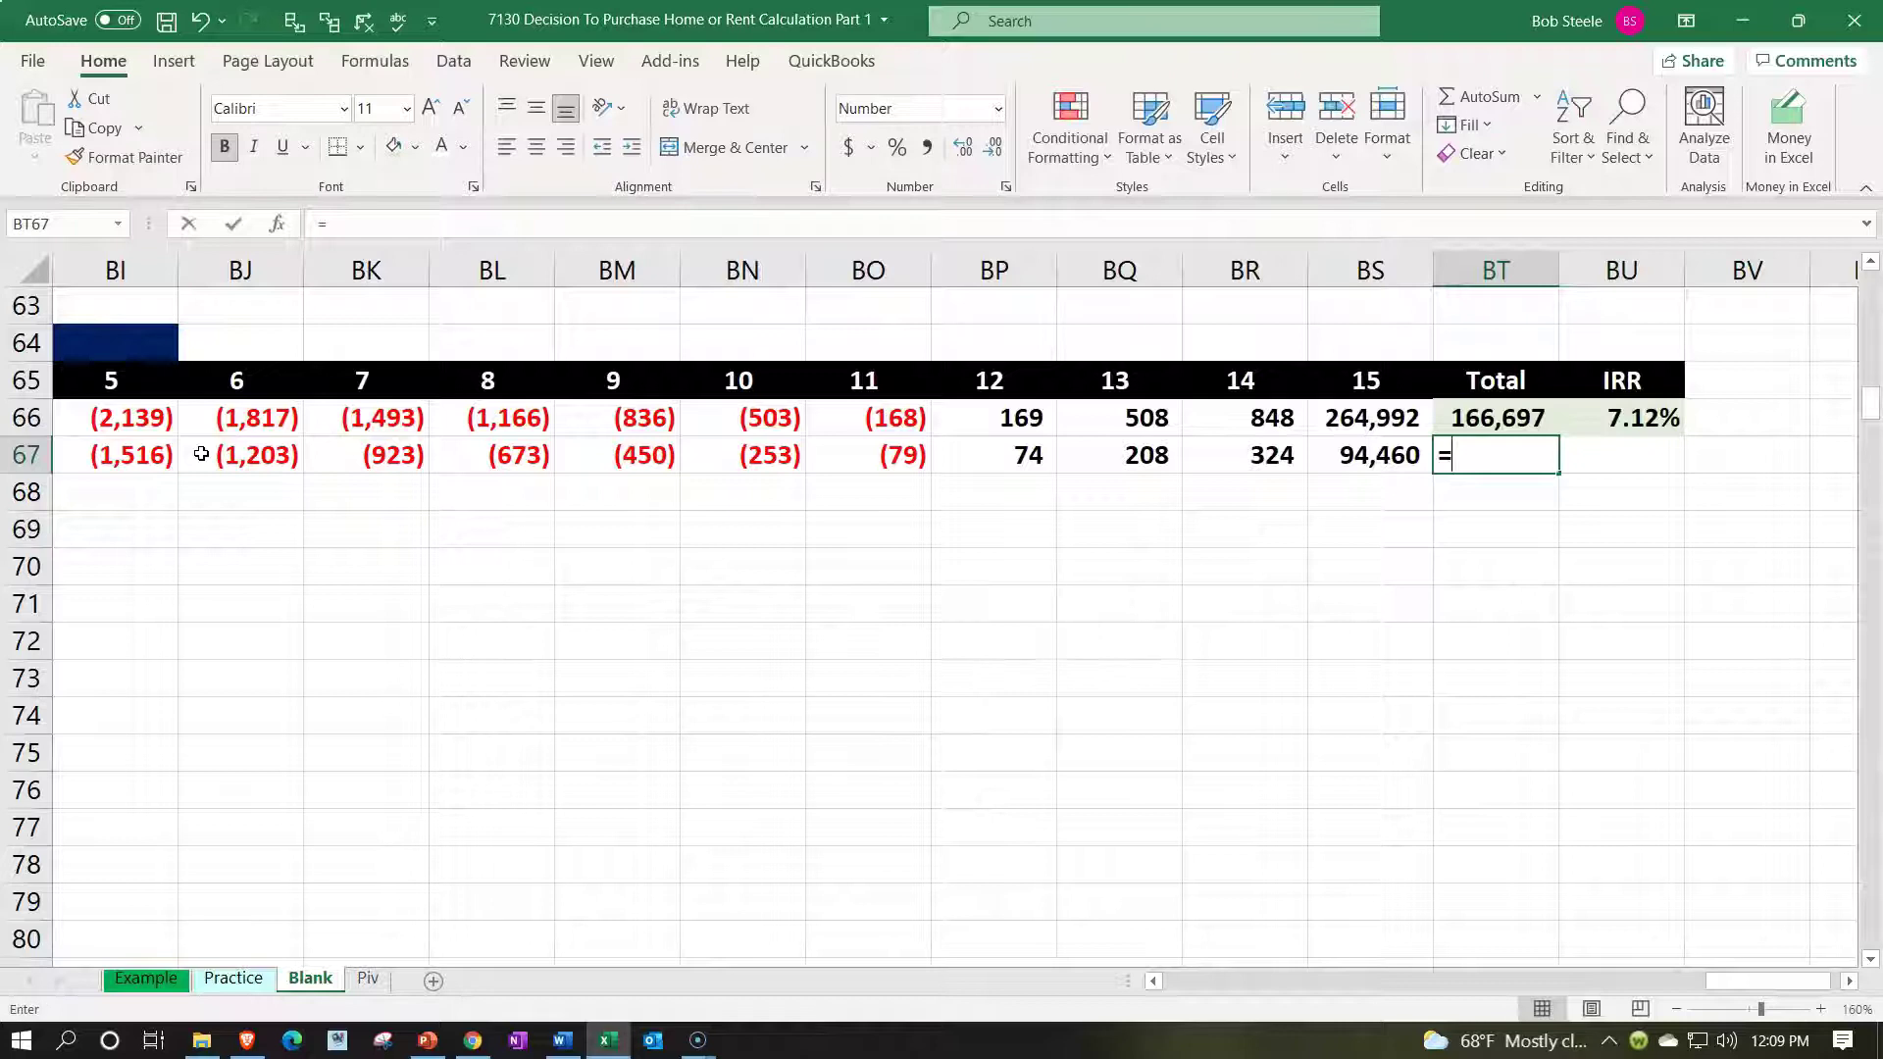
pyautogui.write('sum(')
pyautogui.press('Left')
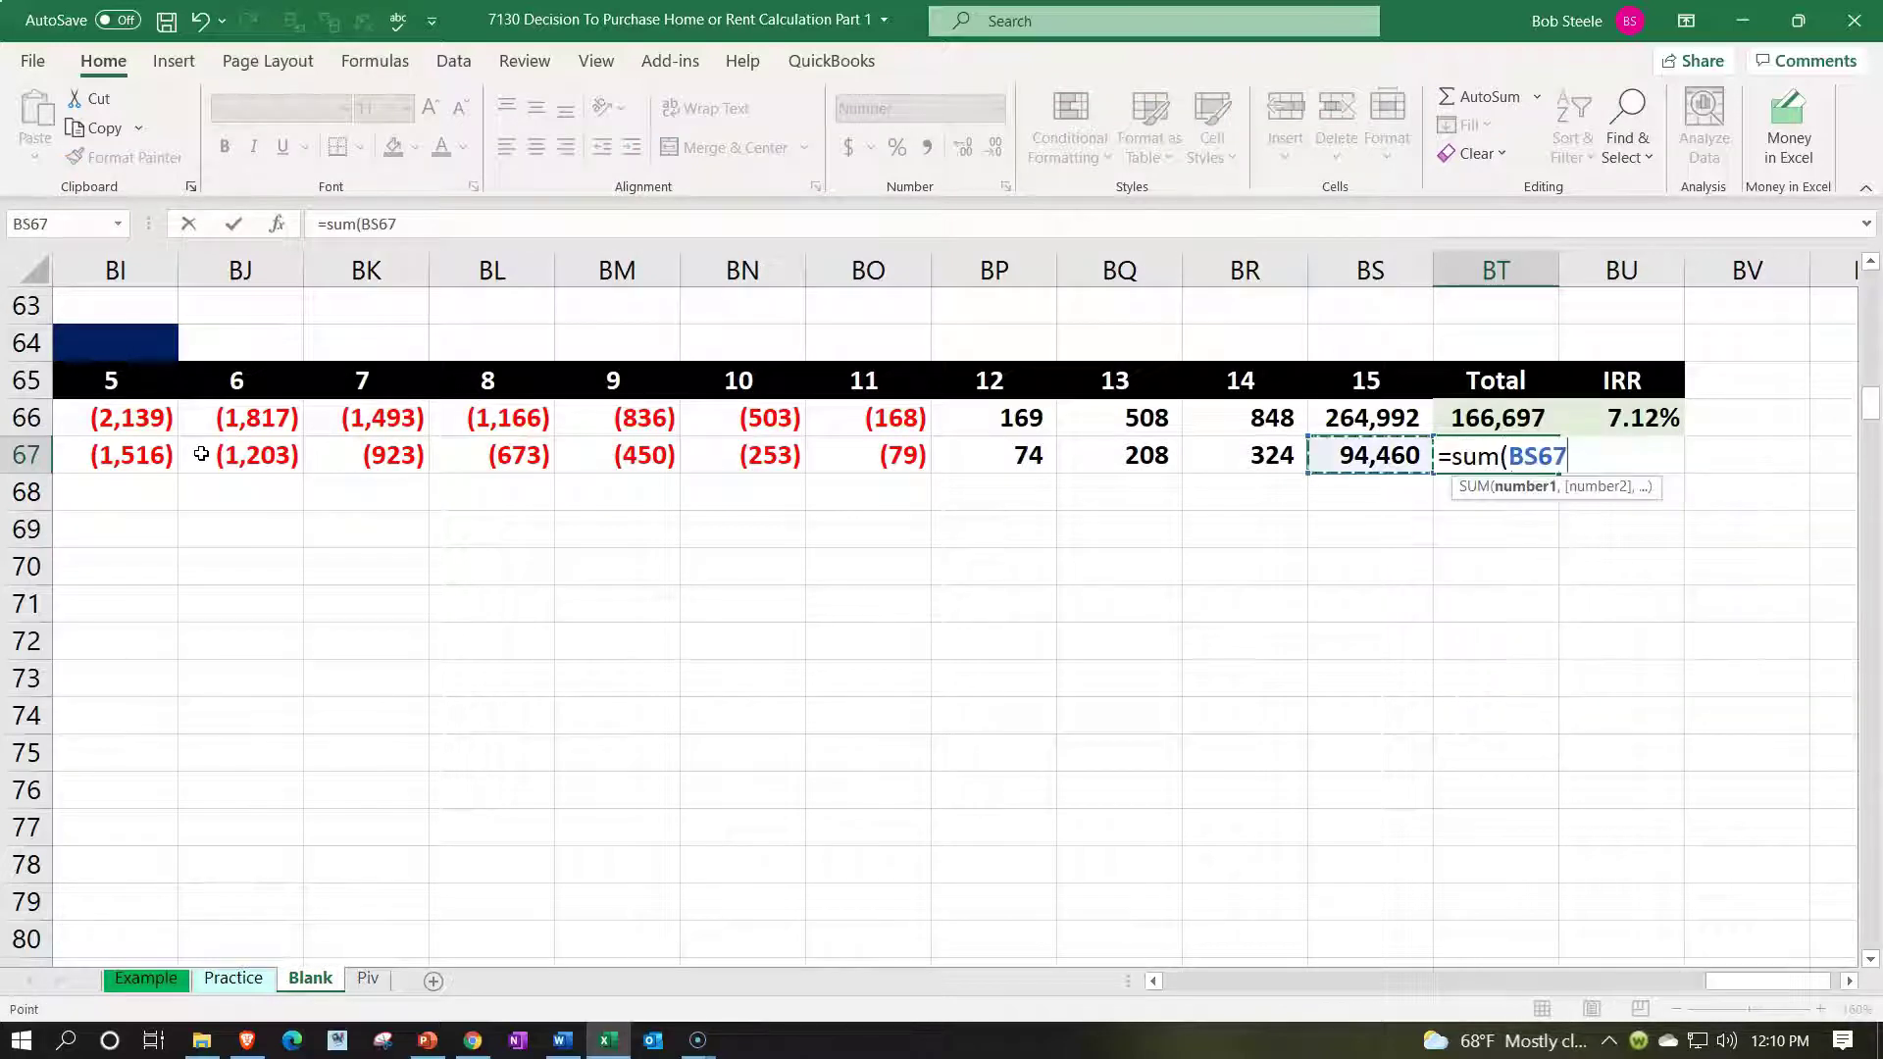
pyautogui.hotkey('shift', 'Left')
pyautogui.hotkey('shift', 'Left')
pyautogui.hotkey('shift', 'Left')
pyautogui.hotkey('shift', 'Left')
pyautogui.hotkey('shift', 'Left')
pyautogui.hotkey('shift', 'Left')
pyautogui.hotkey('shift', 'Left')
pyautogui.hotkey('shift', 'Left')
pyautogui.hotkey('shift', 'Left')
pyautogui.hotkey('shift', 'Left')
pyautogui.hotkey('shift', 'Left')
pyautogui.hotkey('shift', 'Left')
pyautogui.hotkey('shift', 'Left')
pyautogui.hotkey('shift', 'Left')
pyautogui.hotkey('shift', 'Left')
pyautogui.hotkey('shift', 'Left')
pyautogui.hotkey('shift', 'Left')
pyautogui.hotkey('shift', 'Left')
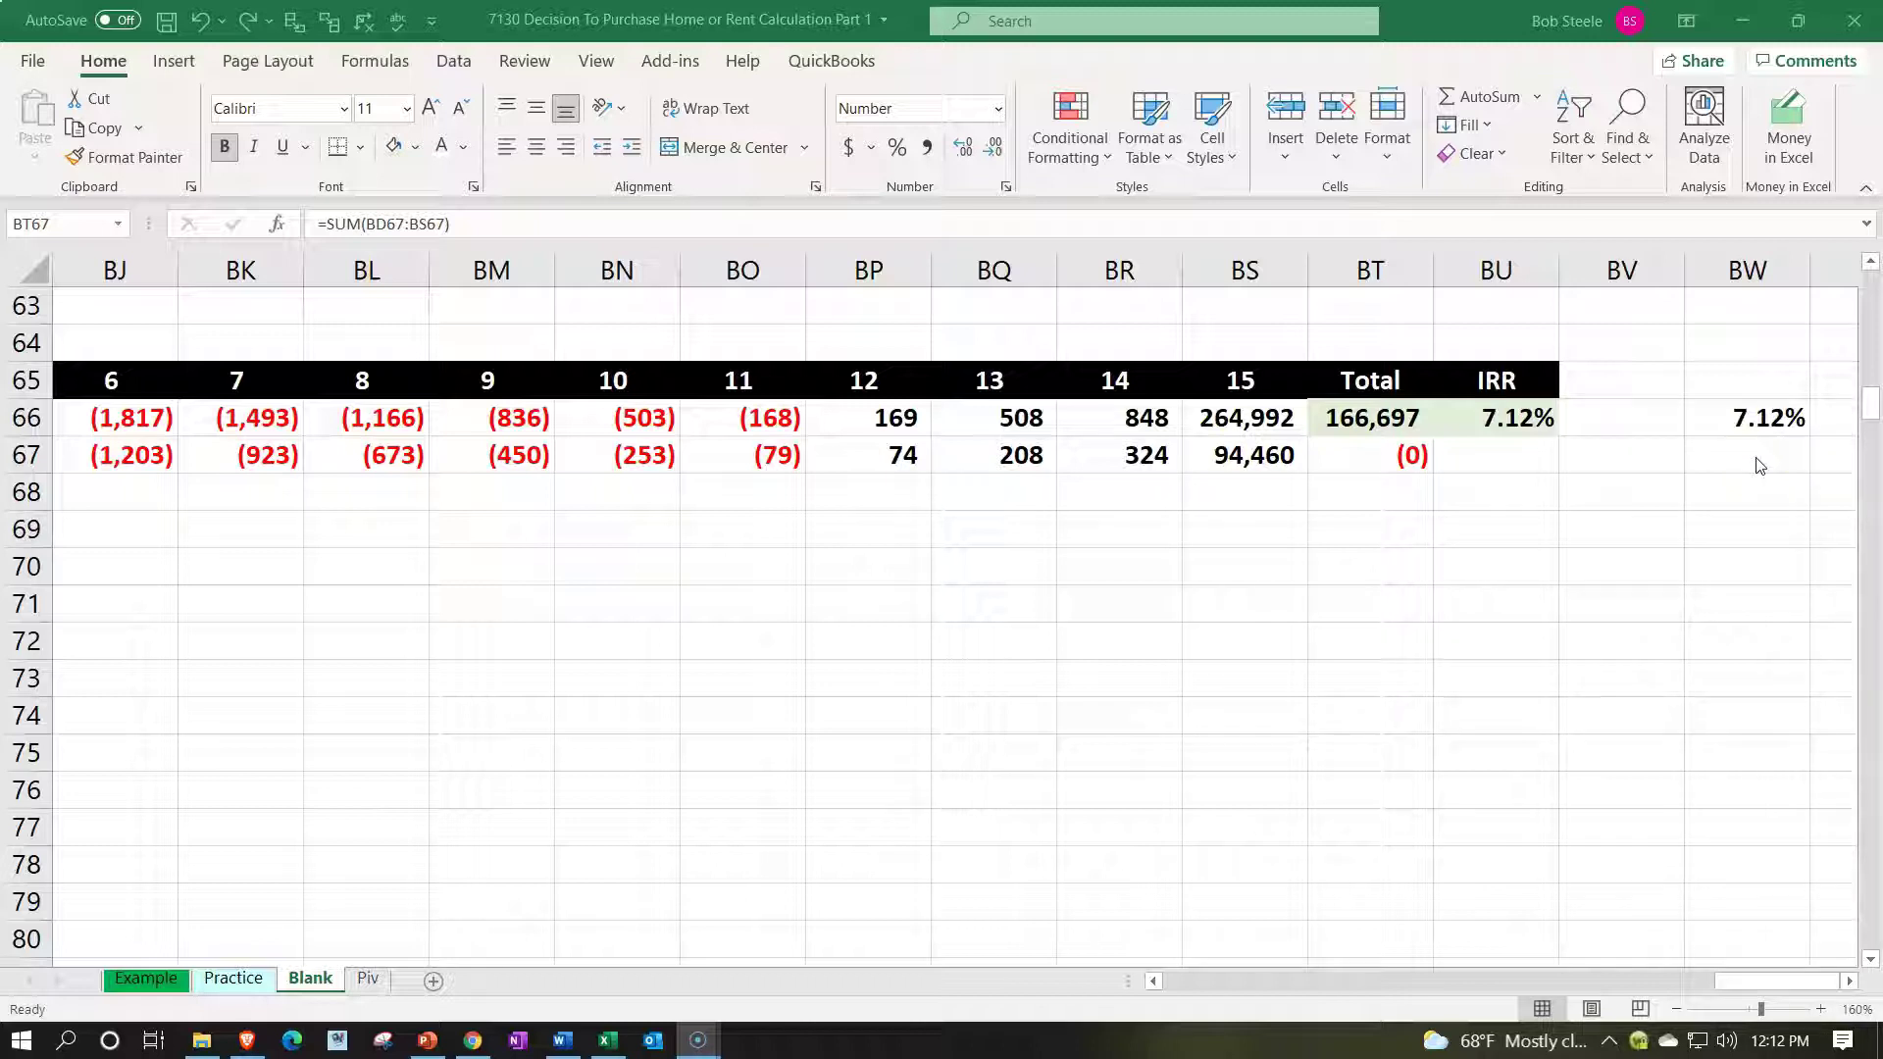
pyautogui.press('F2')
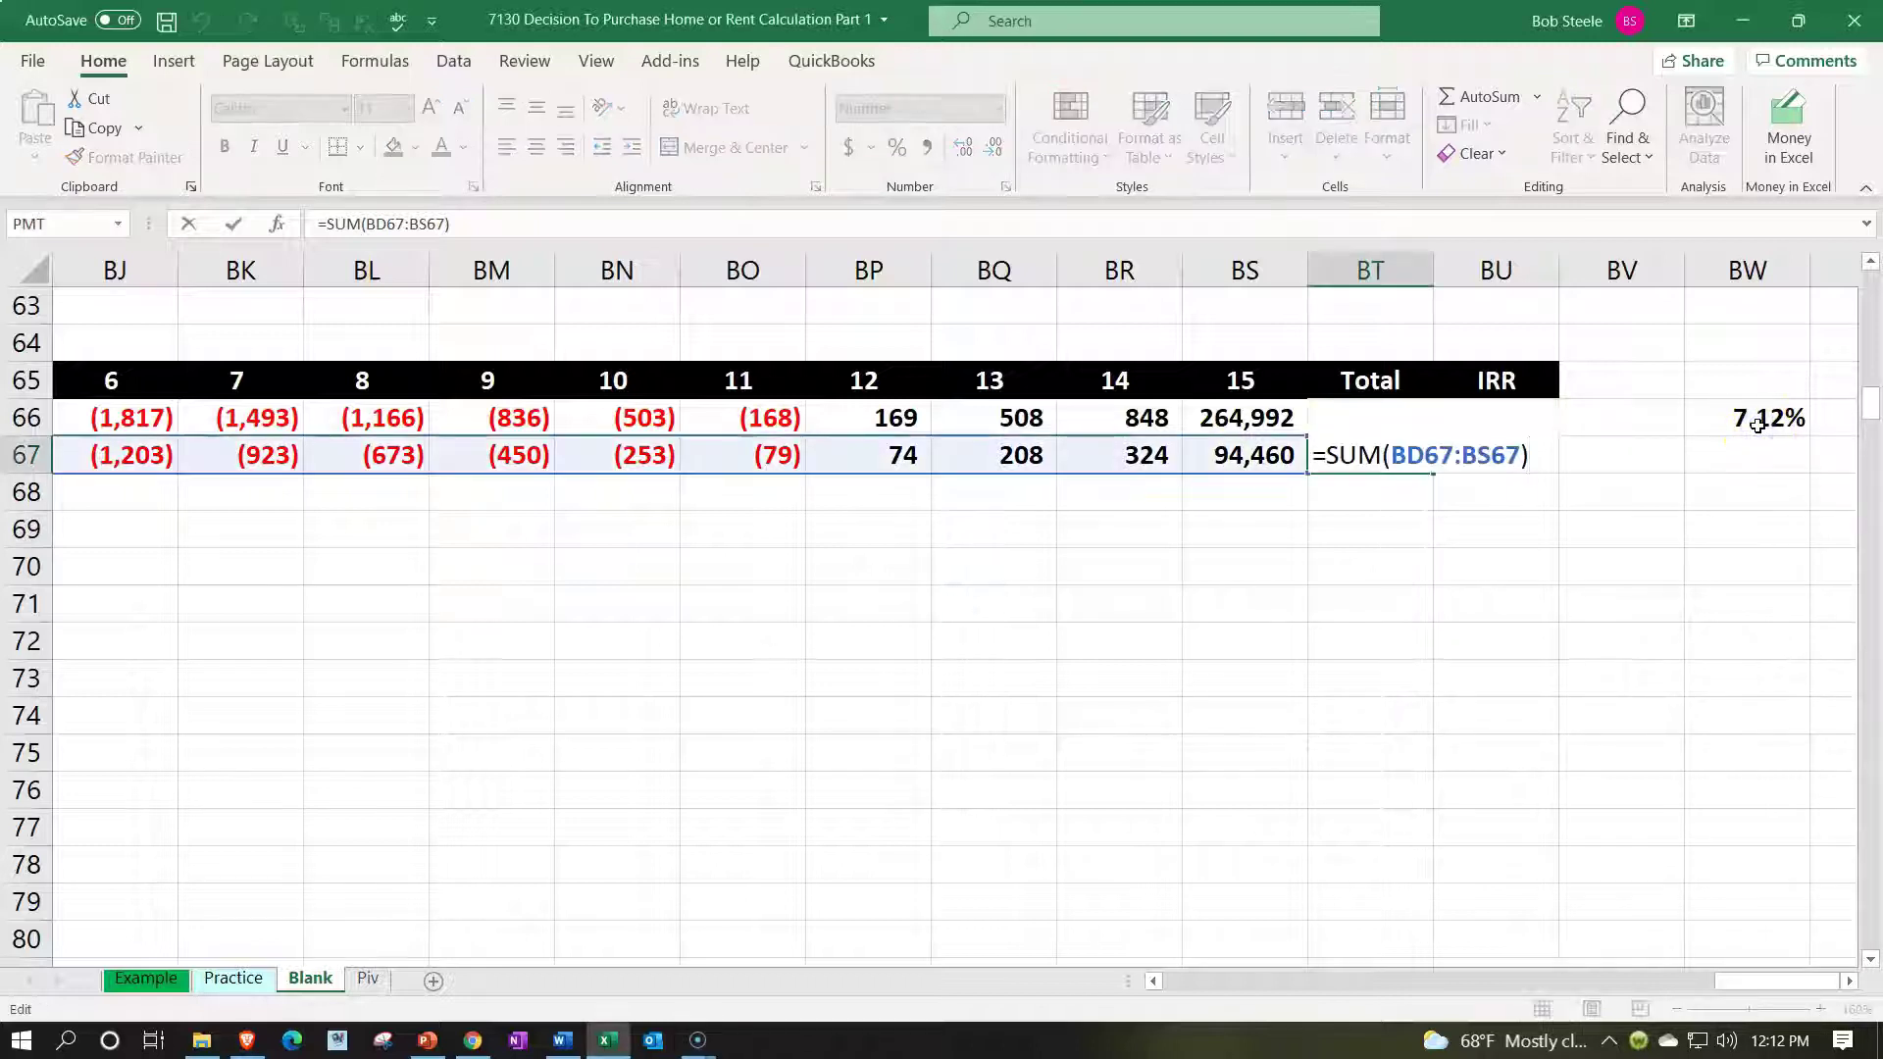
pyautogui.press('Return')
# - Test a 2% discount rate in BW66 against the present value total in BT67, and undo the rate change
pyautogui.click(1757, 424)
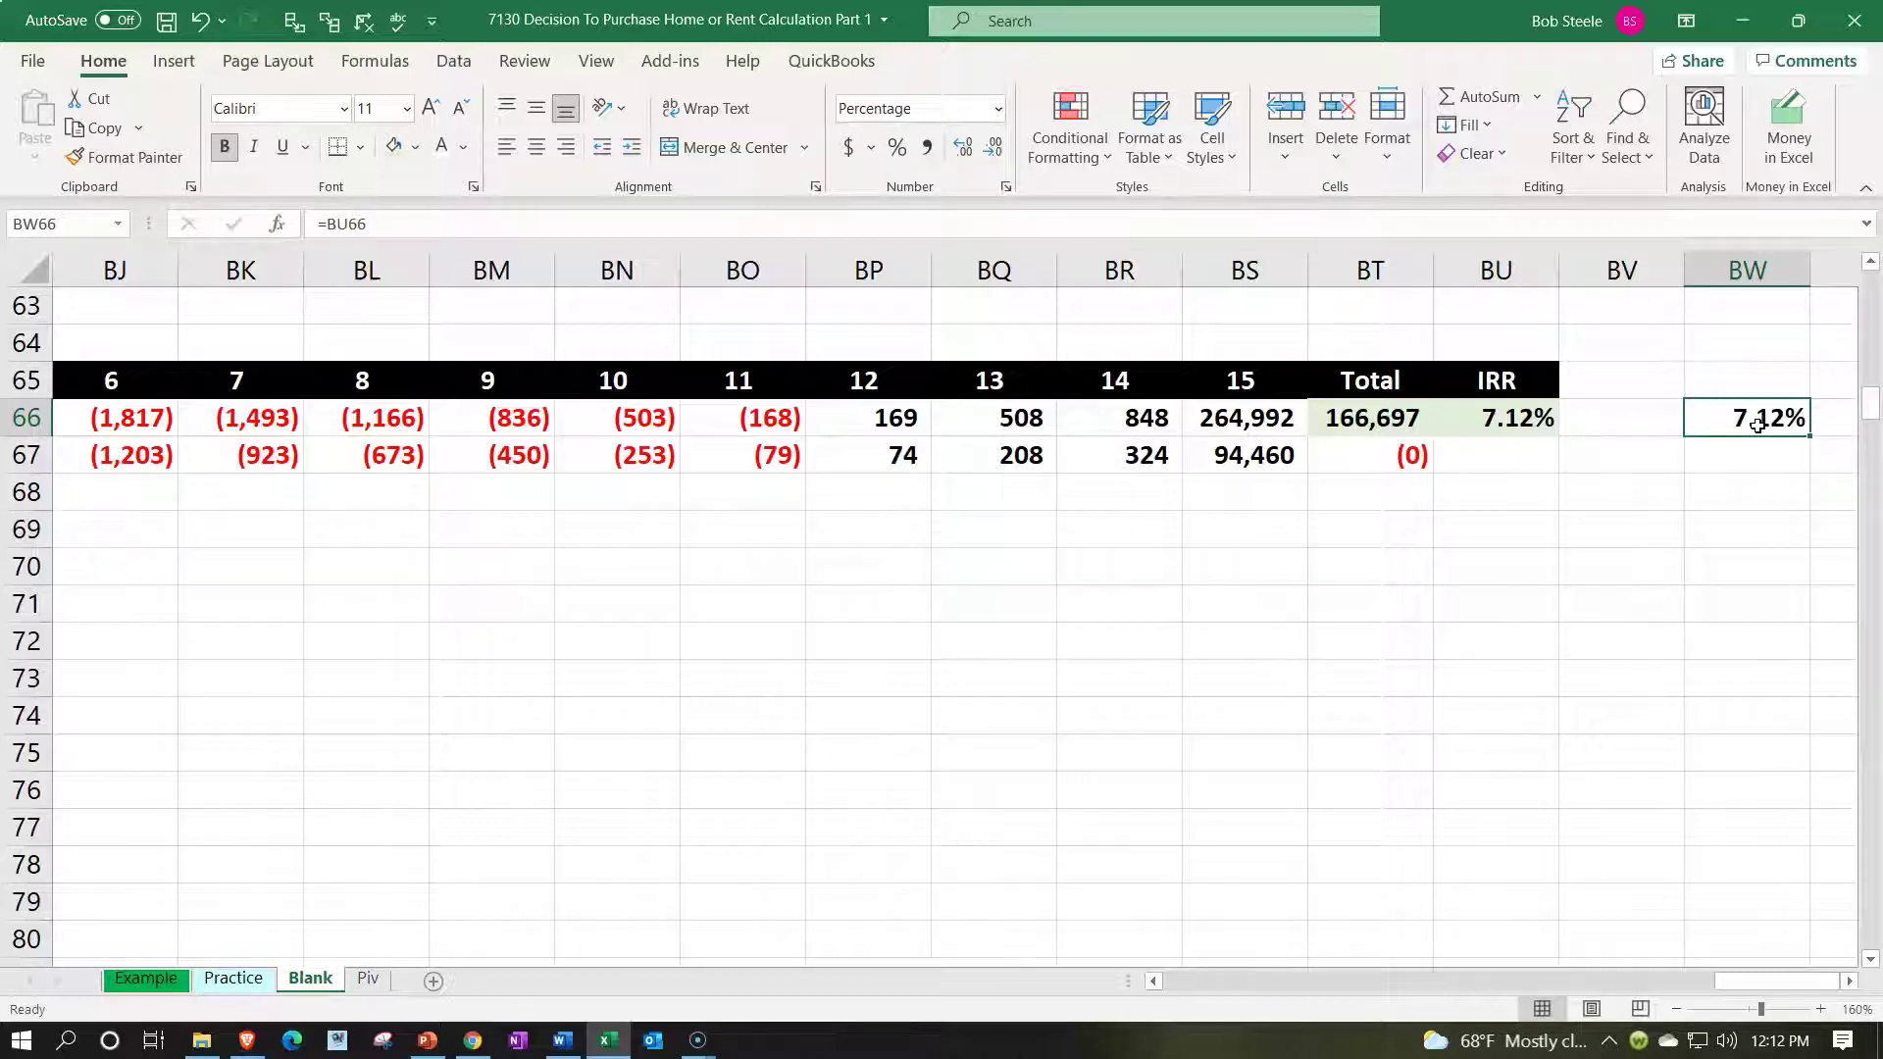
pyautogui.write('2')
pyautogui.press('Return')
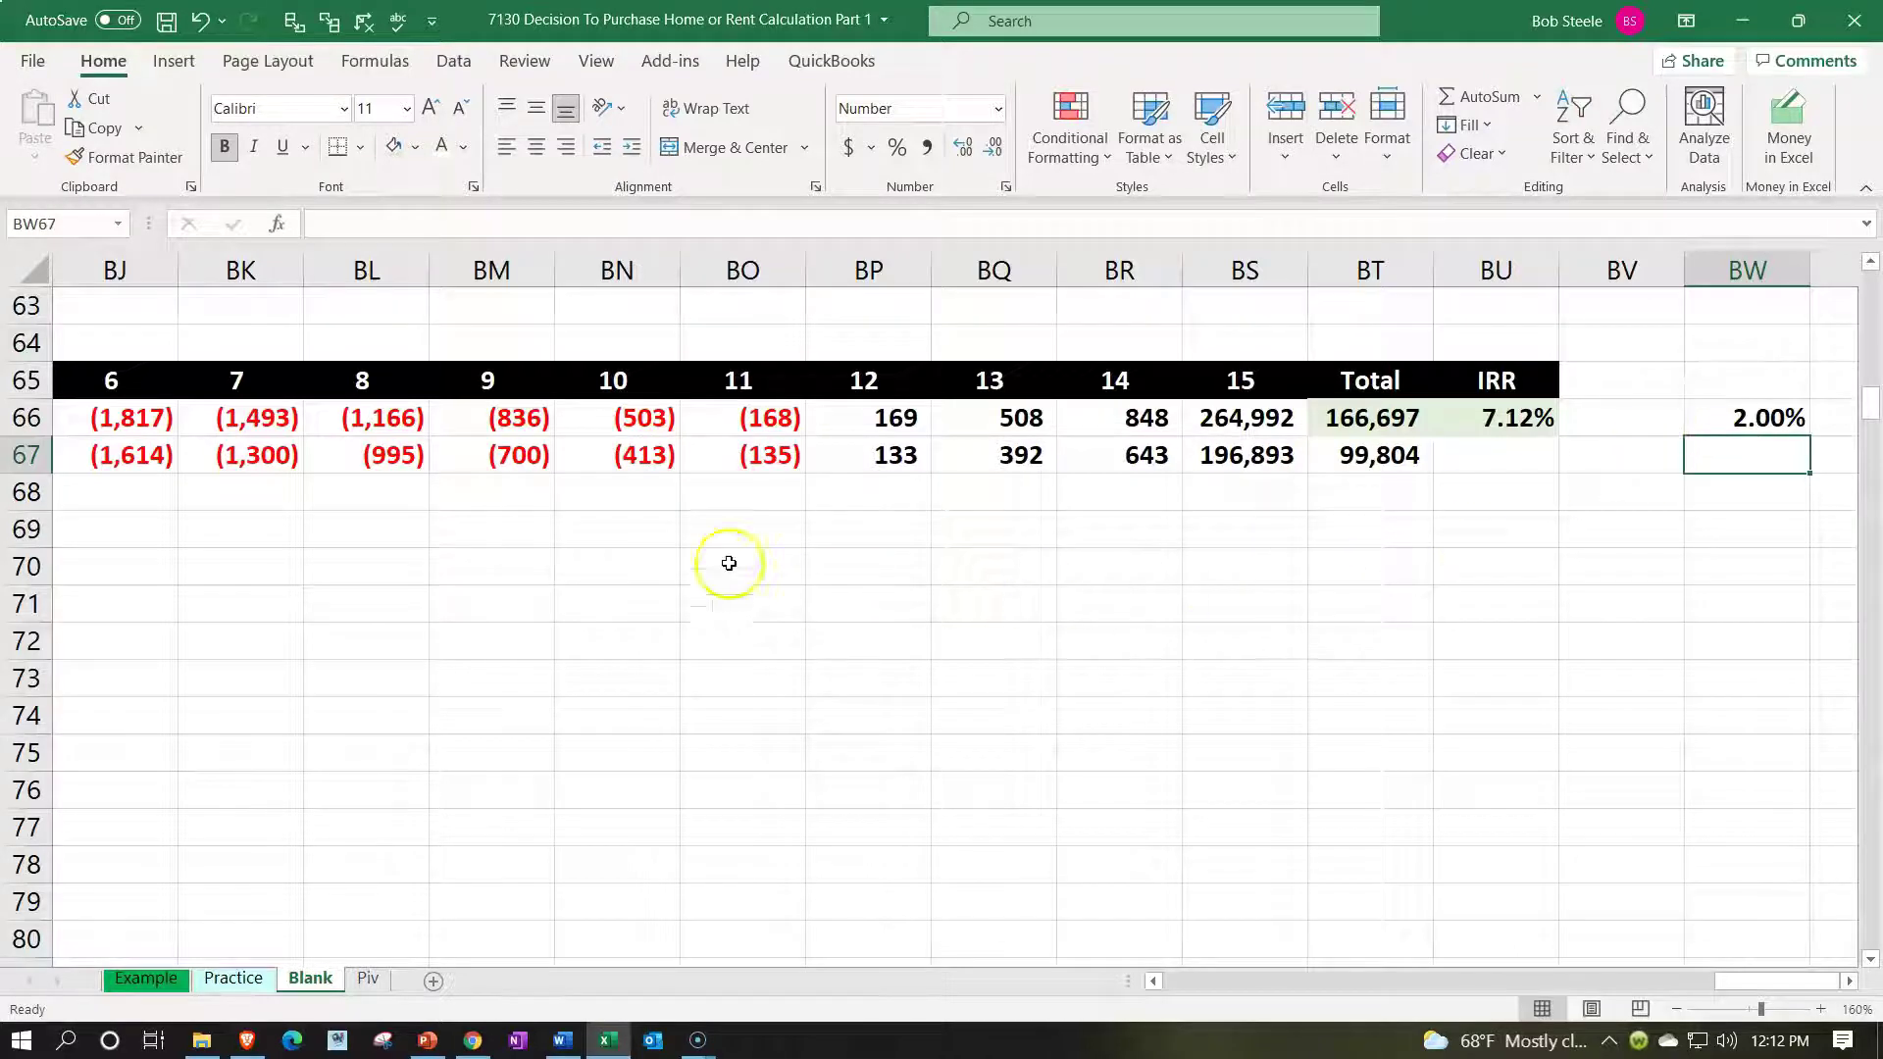
pyautogui.click(1350, 467)
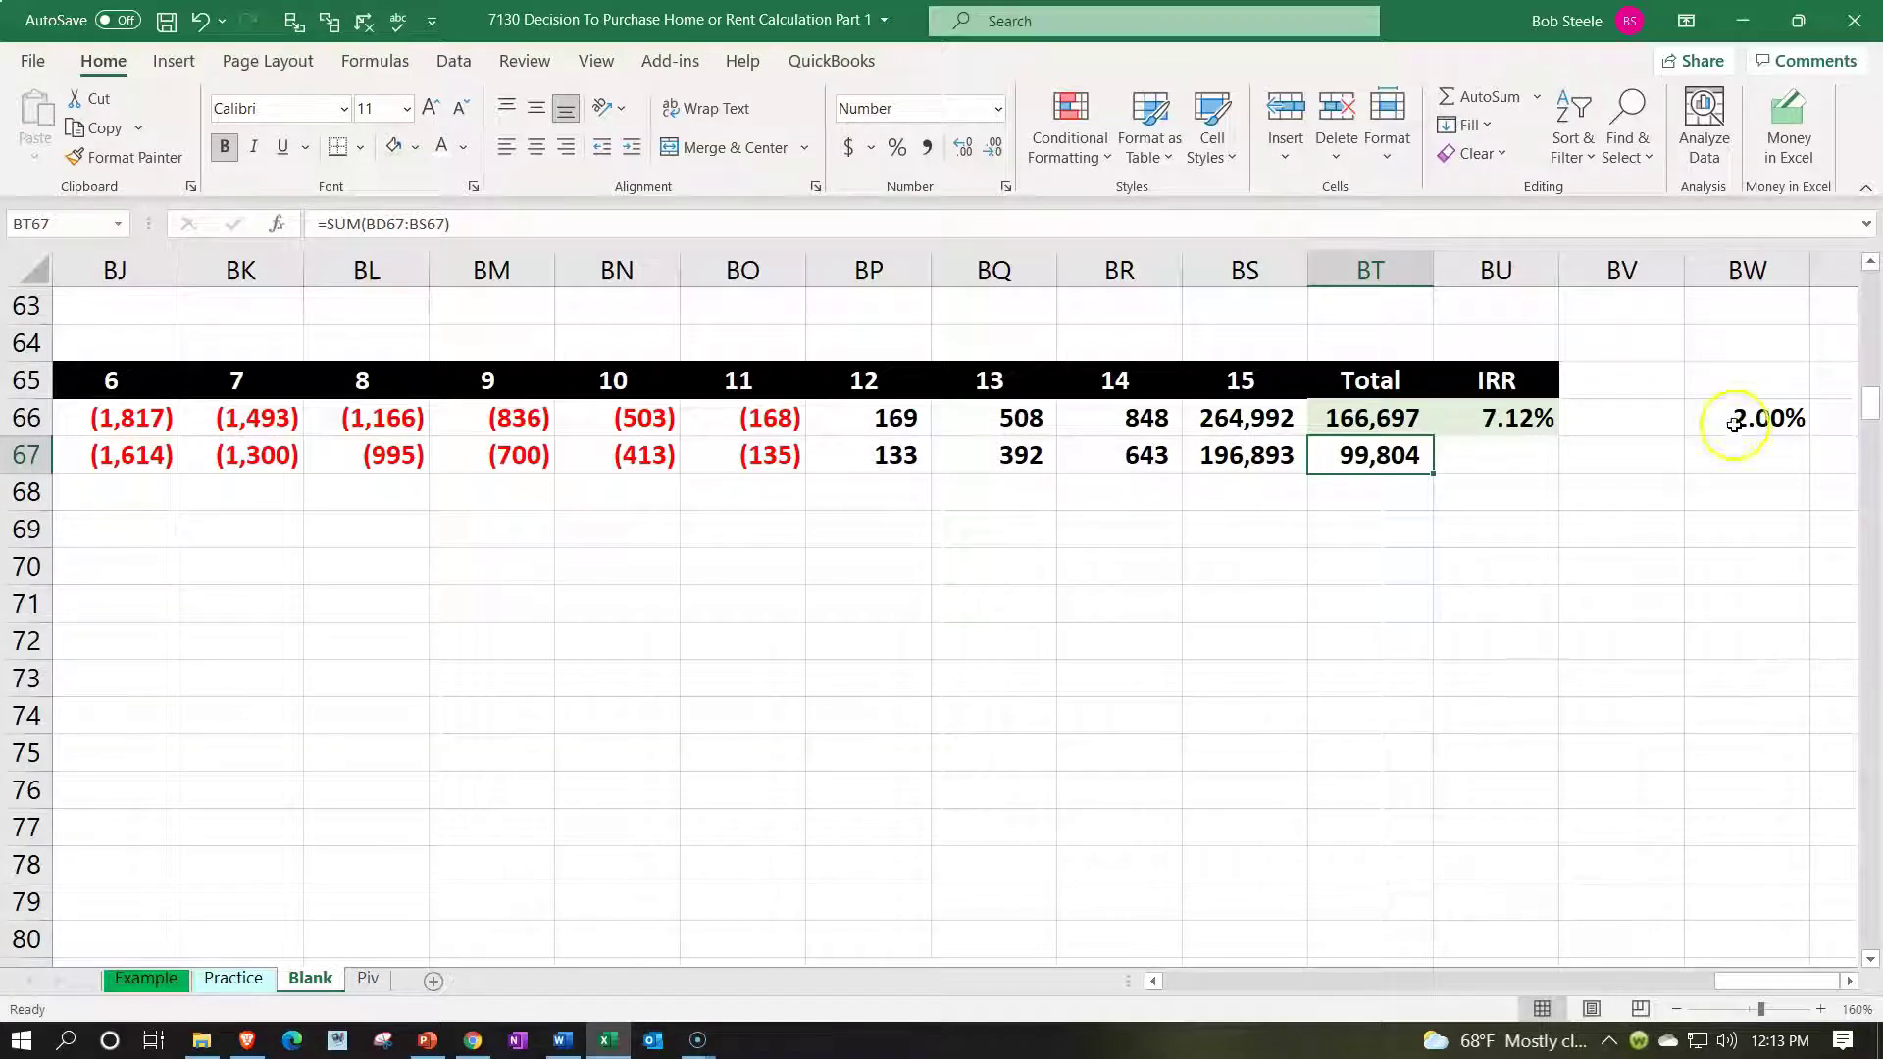
pyautogui.click(204, 26)
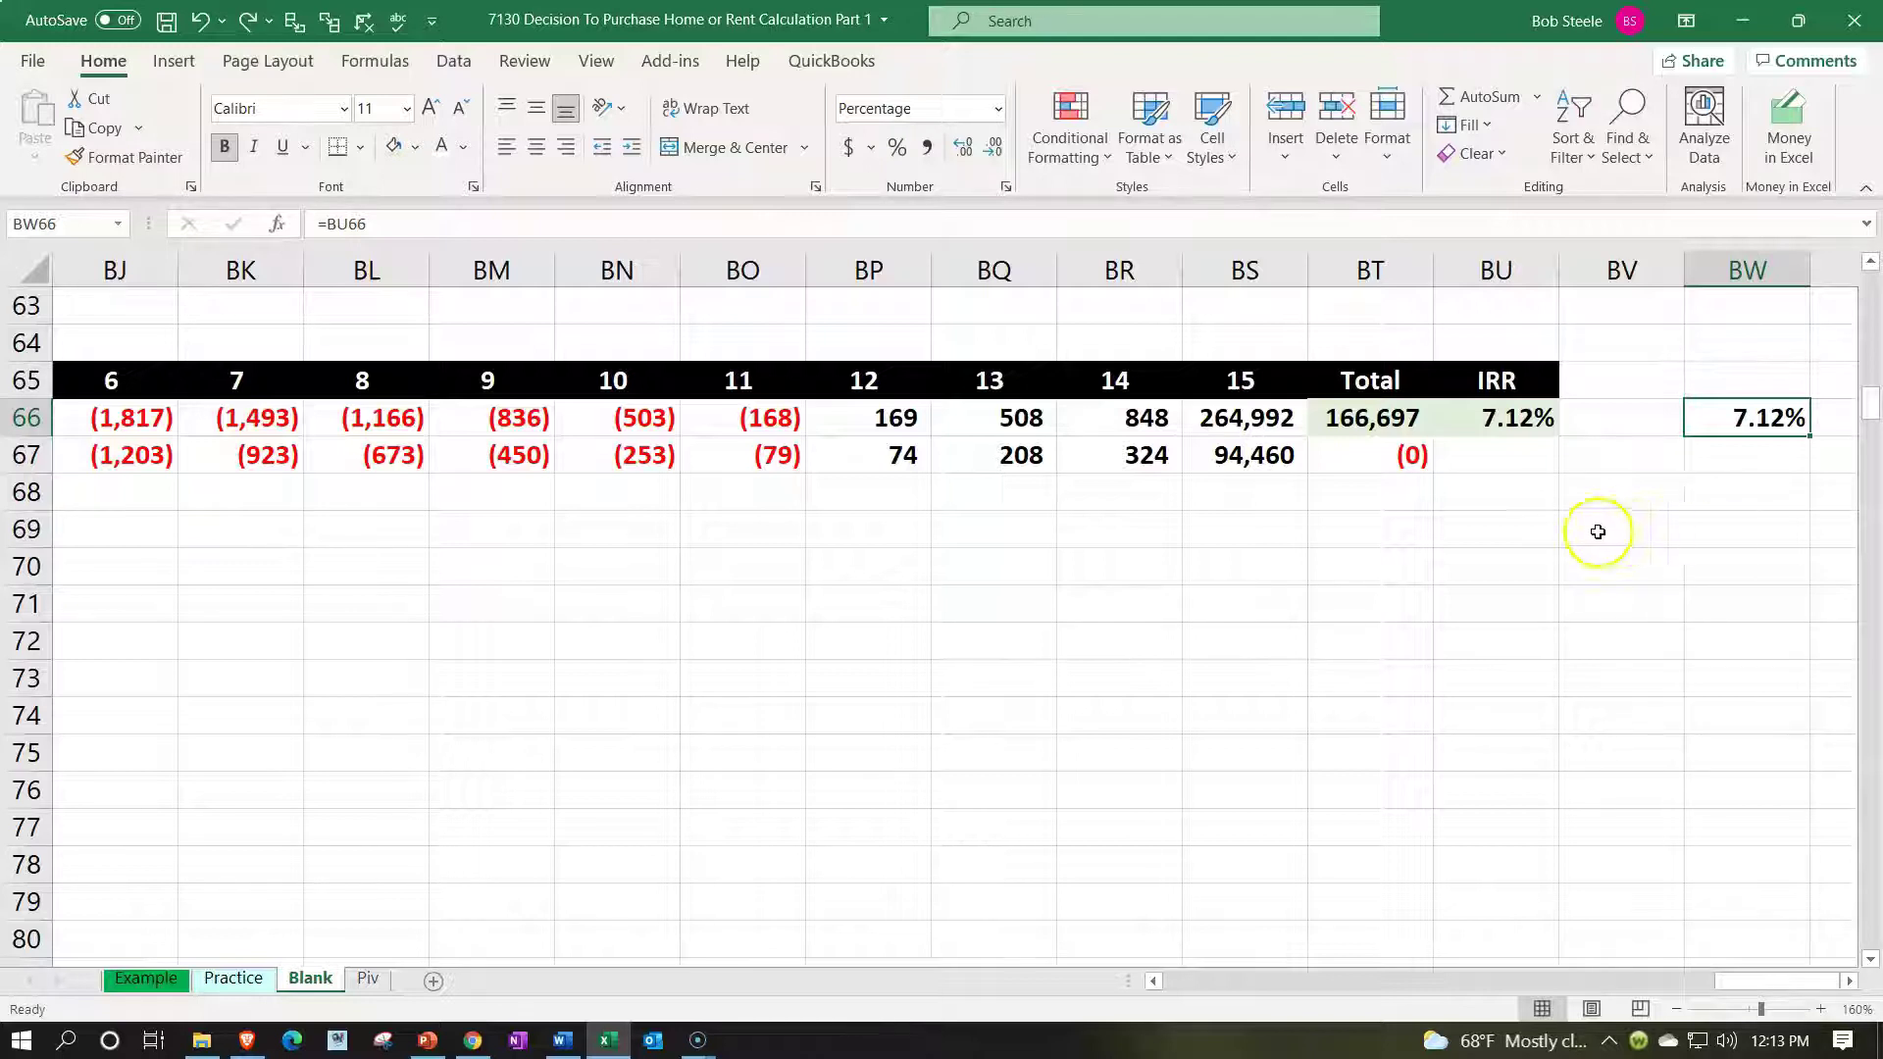
# - Shade BT67:BU67 light green like the cells above, and fill the labels and yearly amounts in BC66:BS67 light blue
pyautogui.moveTo(1393, 456); pyautogui.dragTo(1438, 459)
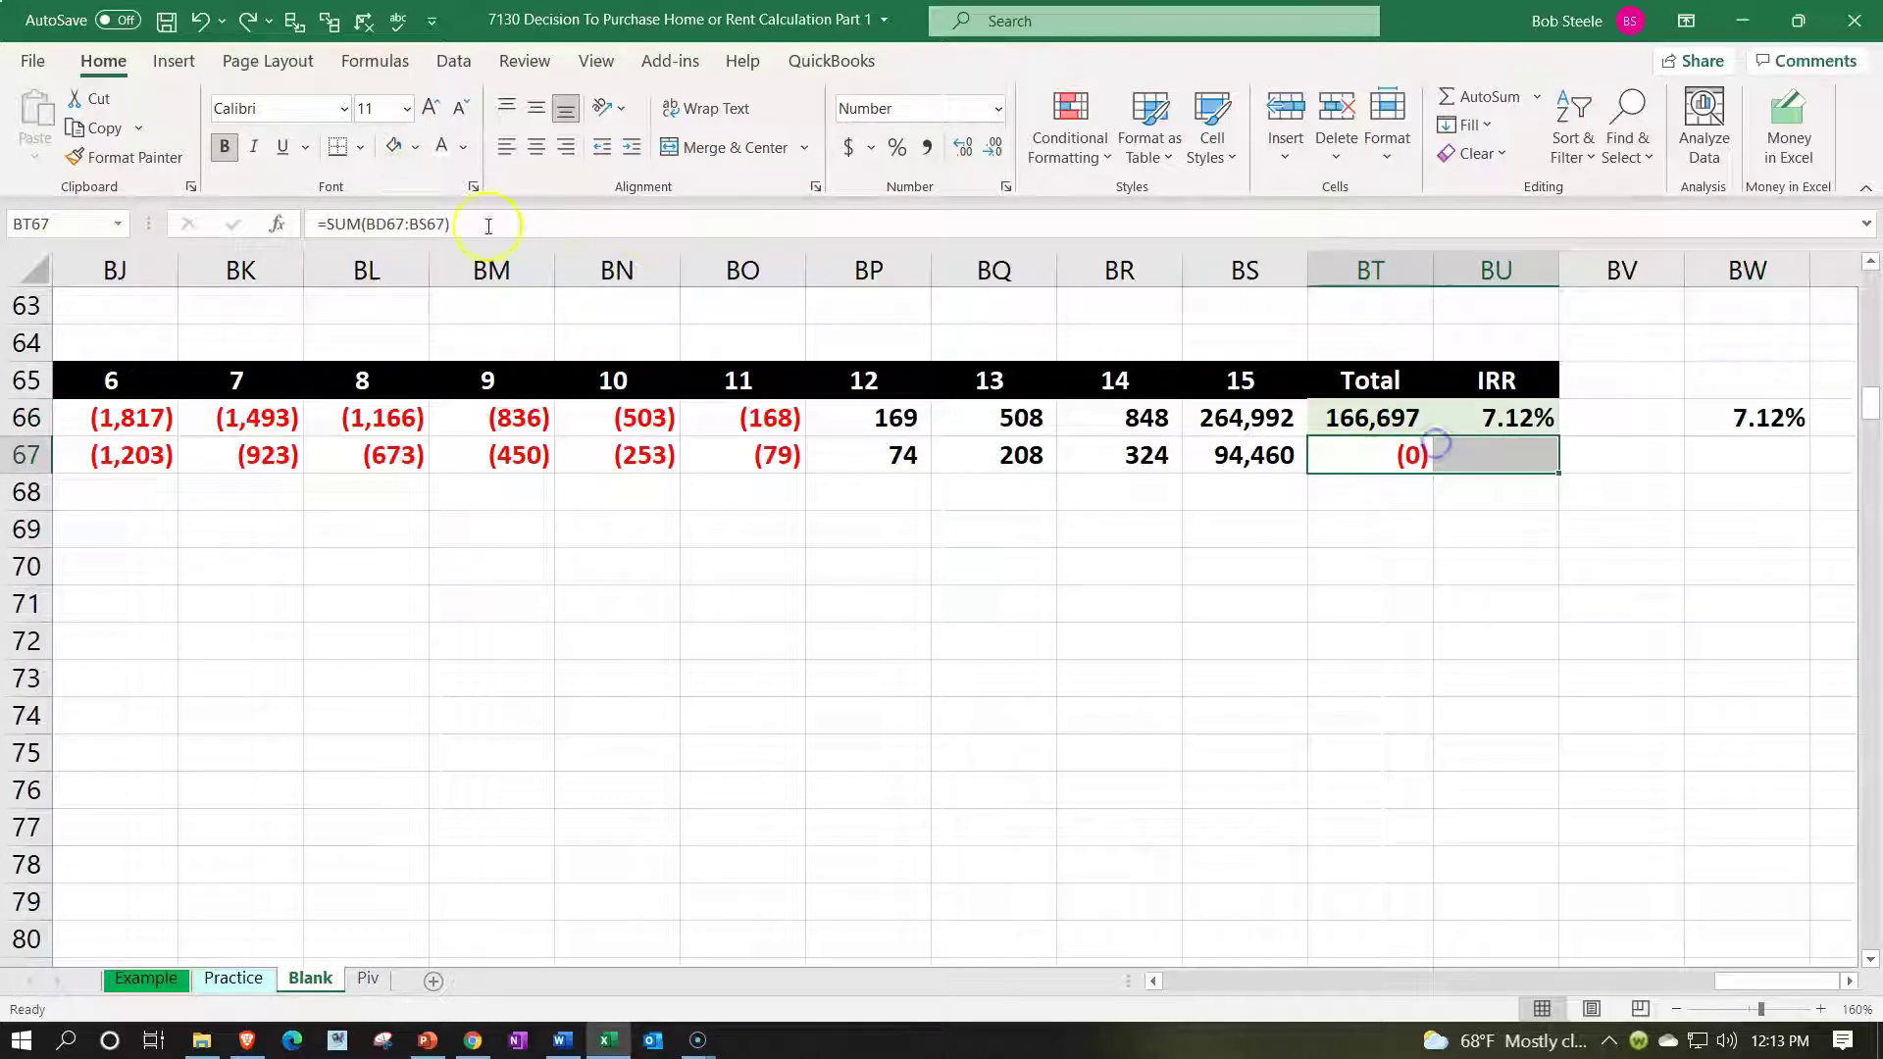
pyautogui.moveTo(1241, 420); pyautogui.dragTo(155, 463)
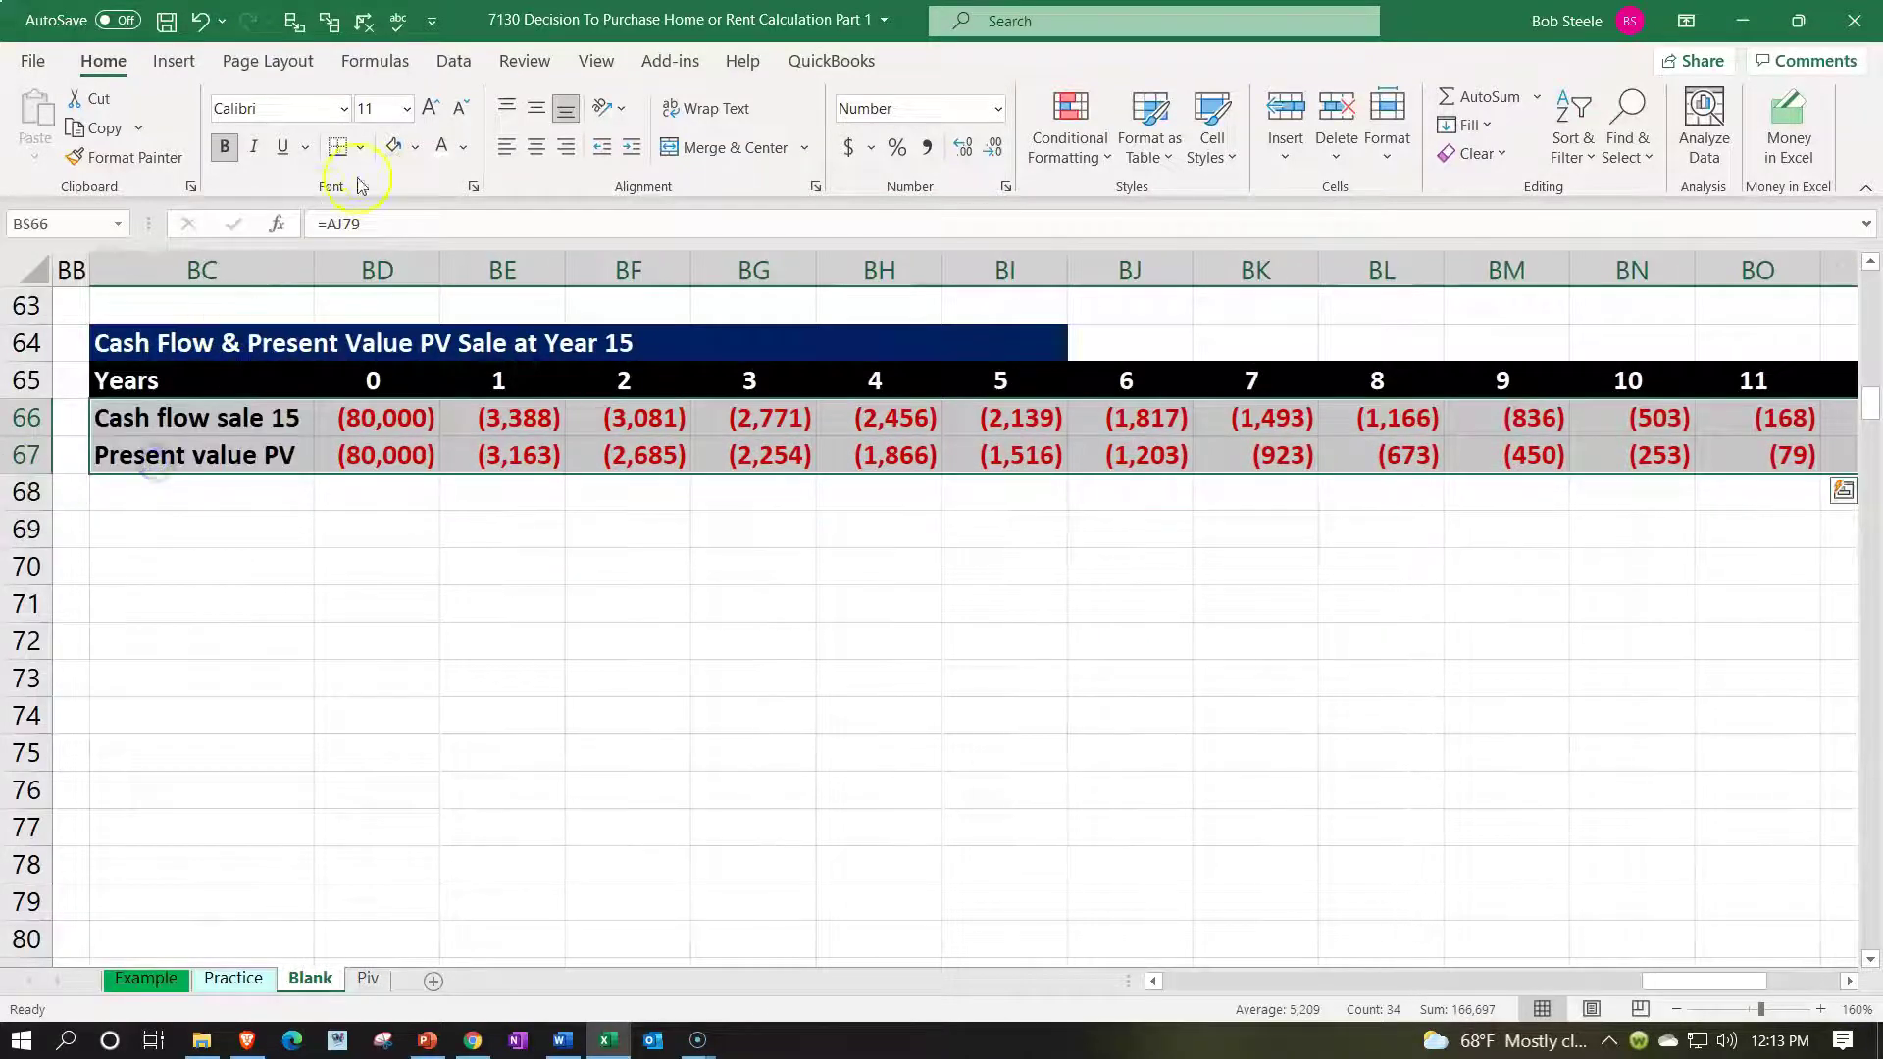
pyautogui.click(360, 147)
pyautogui.click(360, 148)
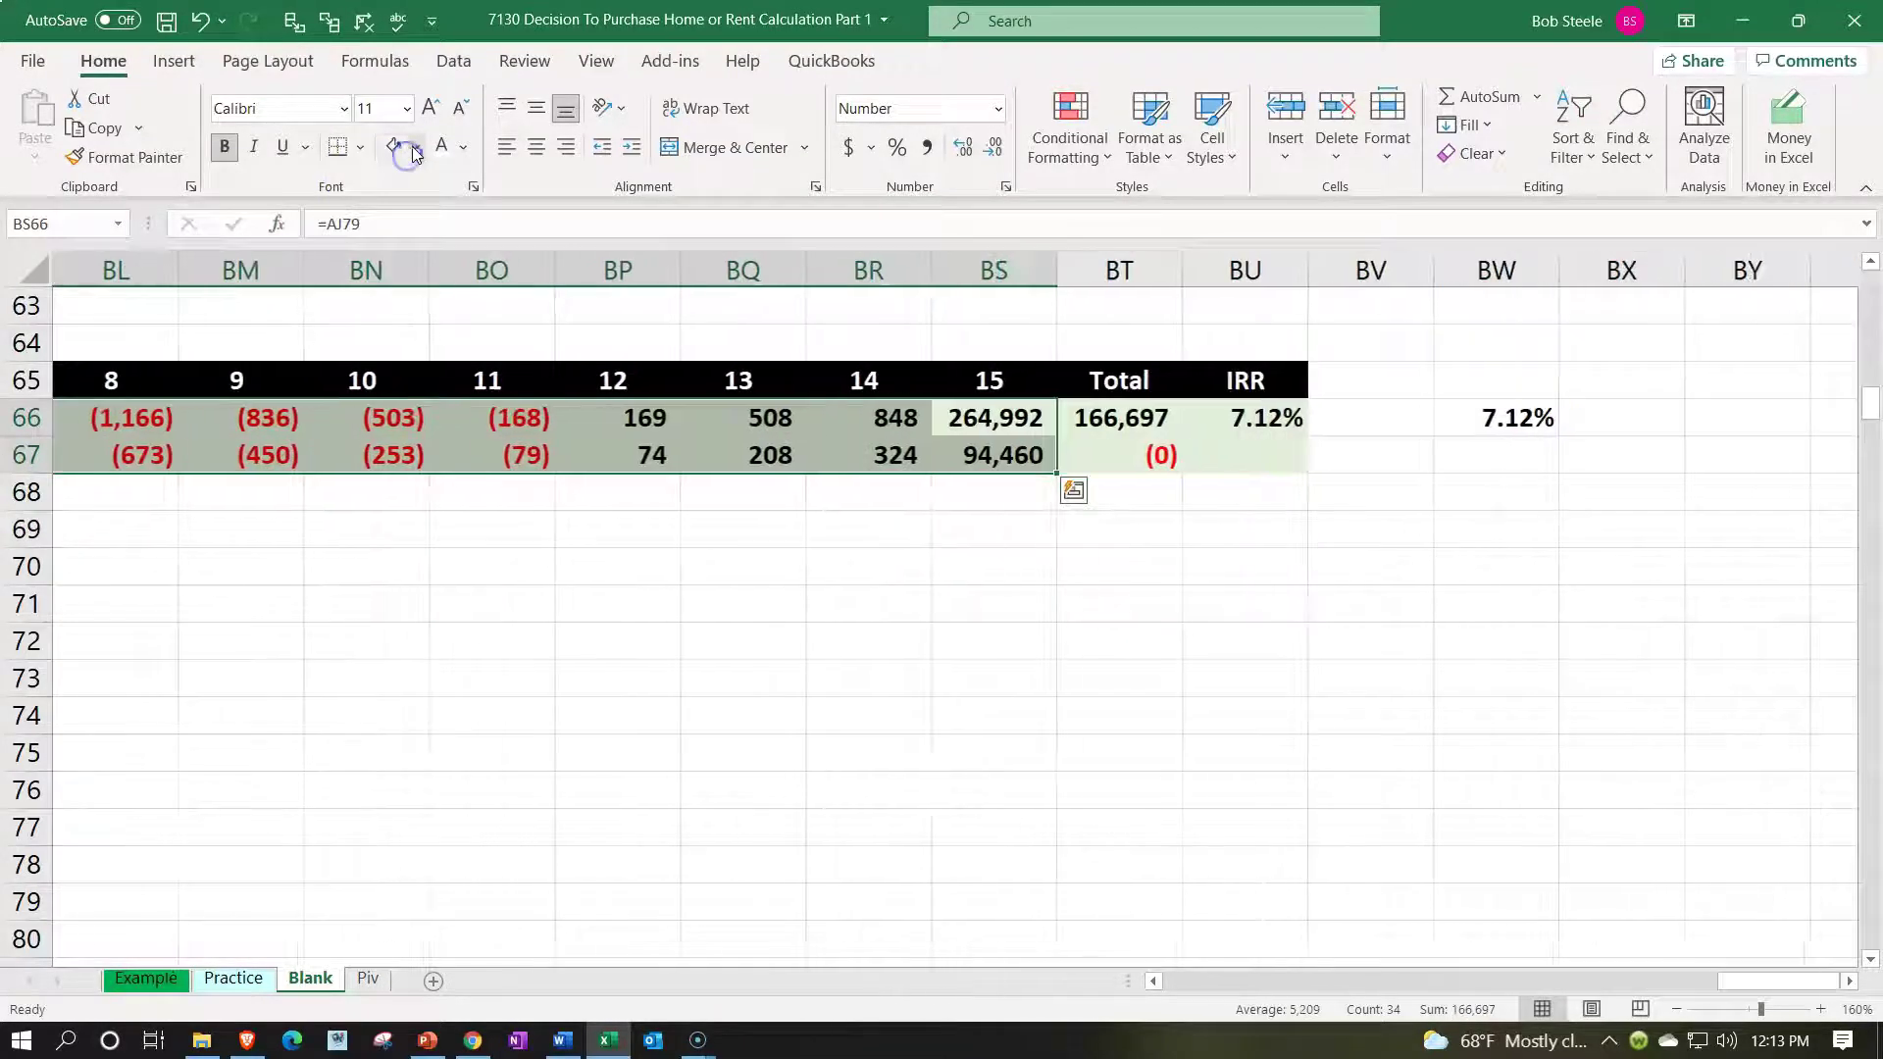
pyautogui.click(415, 147)
pyautogui.click(392, 449)
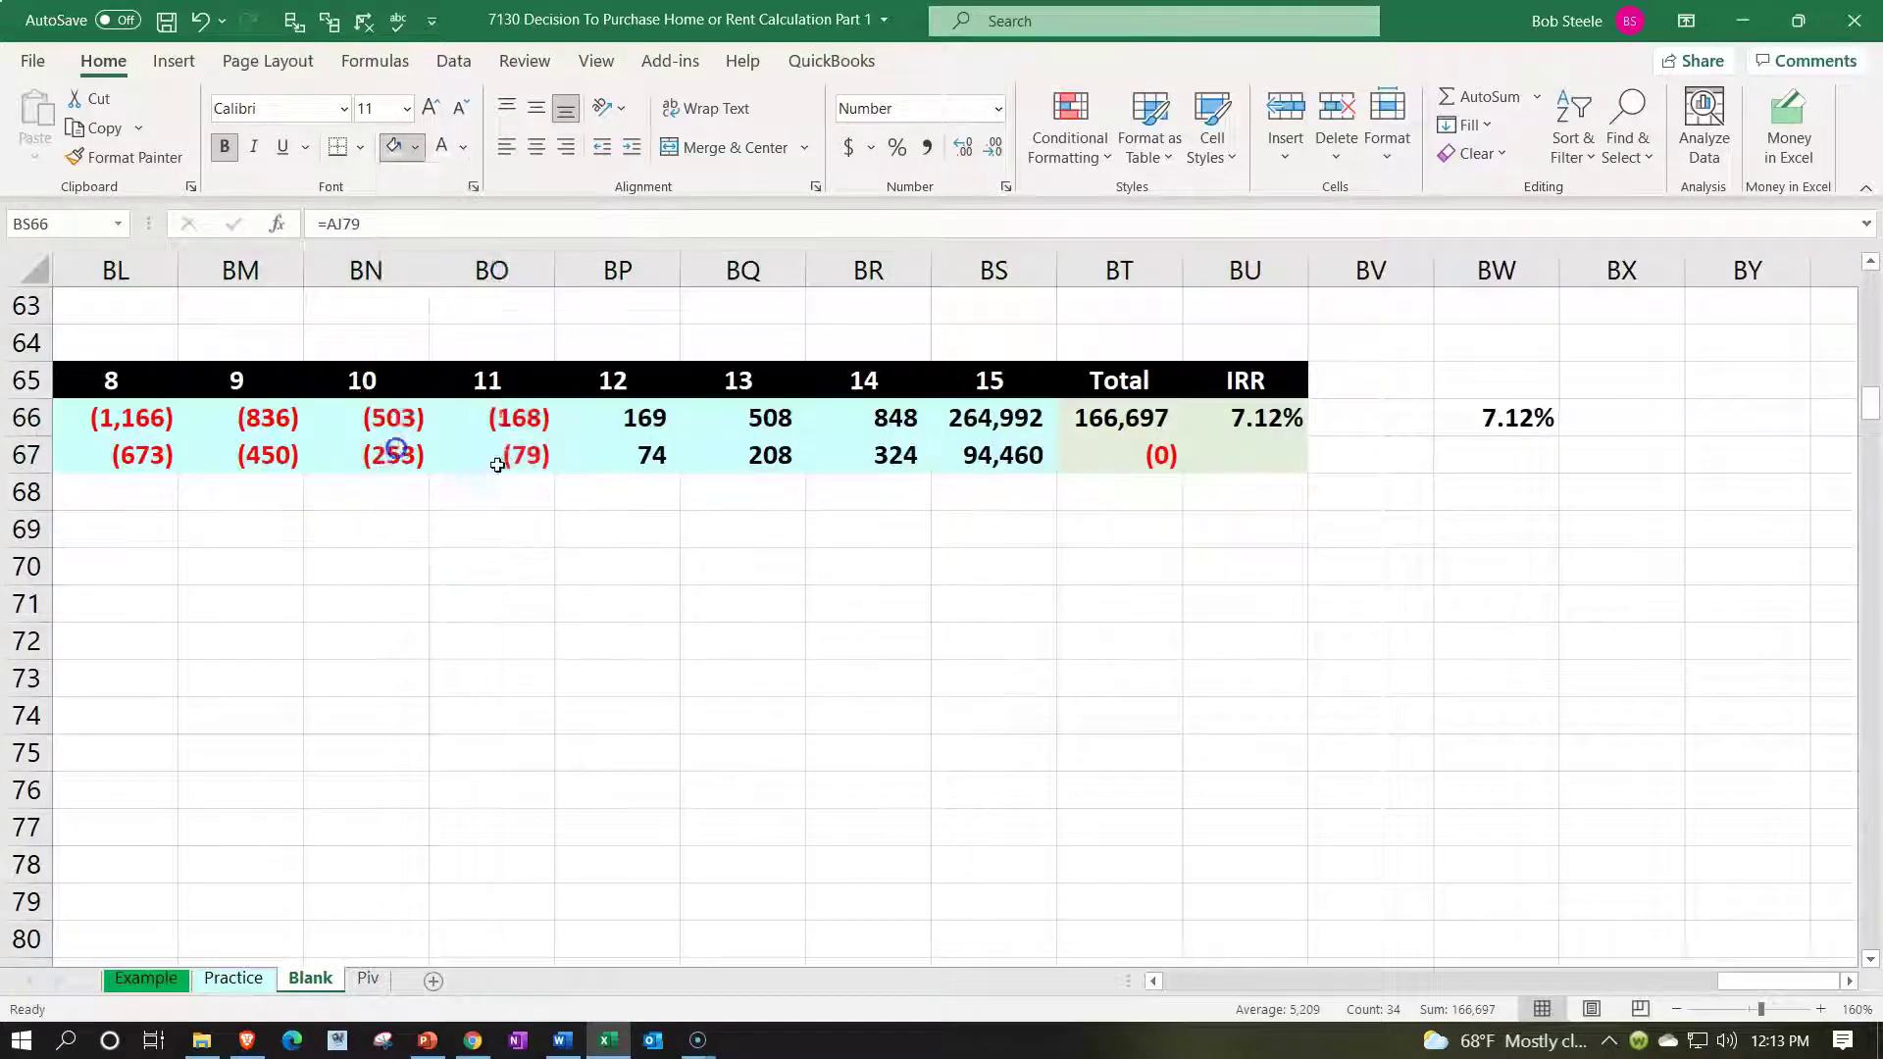
# - Fill the rate cell BW66 light blue, and apply all borders to it and to the table rows BC66:BU67
pyautogui.click(1497, 419)
pyautogui.click(392, 146)
pyautogui.click(360, 147)
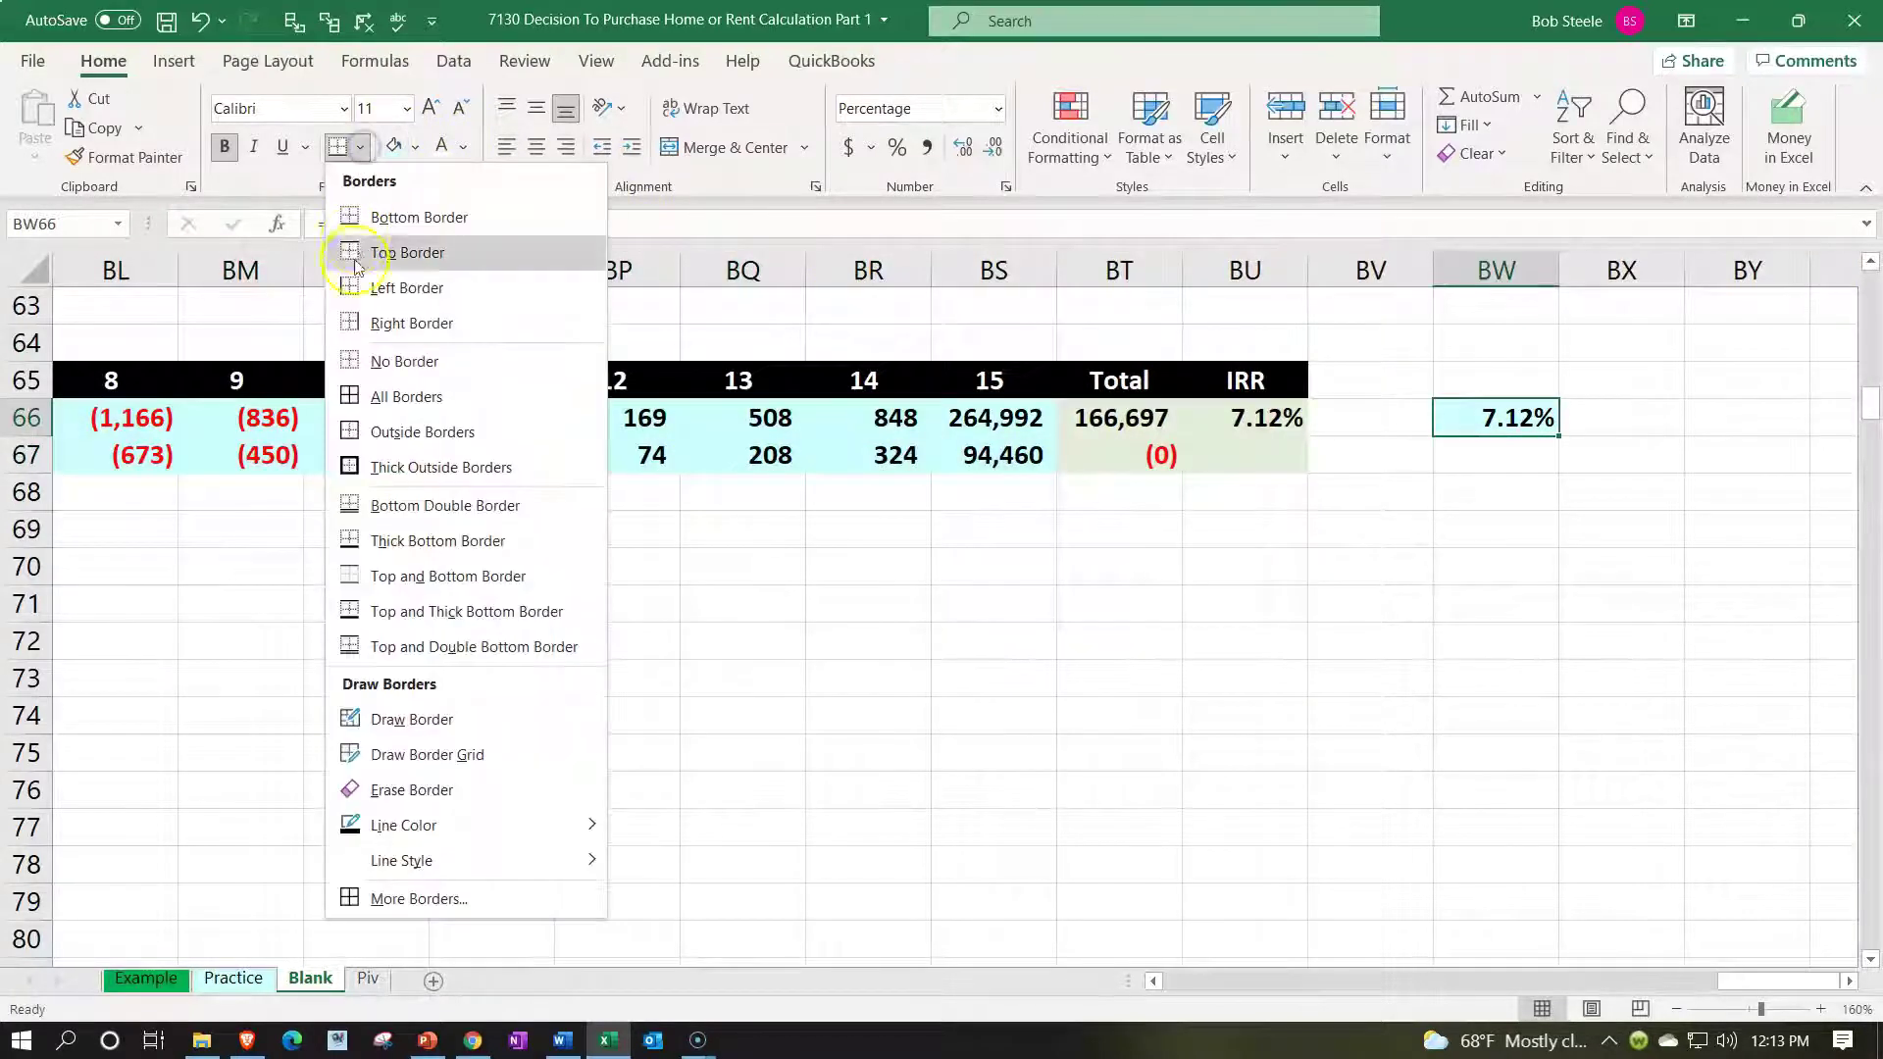
pyautogui.click(367, 398)
pyautogui.moveTo(1206, 428); pyautogui.dragTo(351, 453)
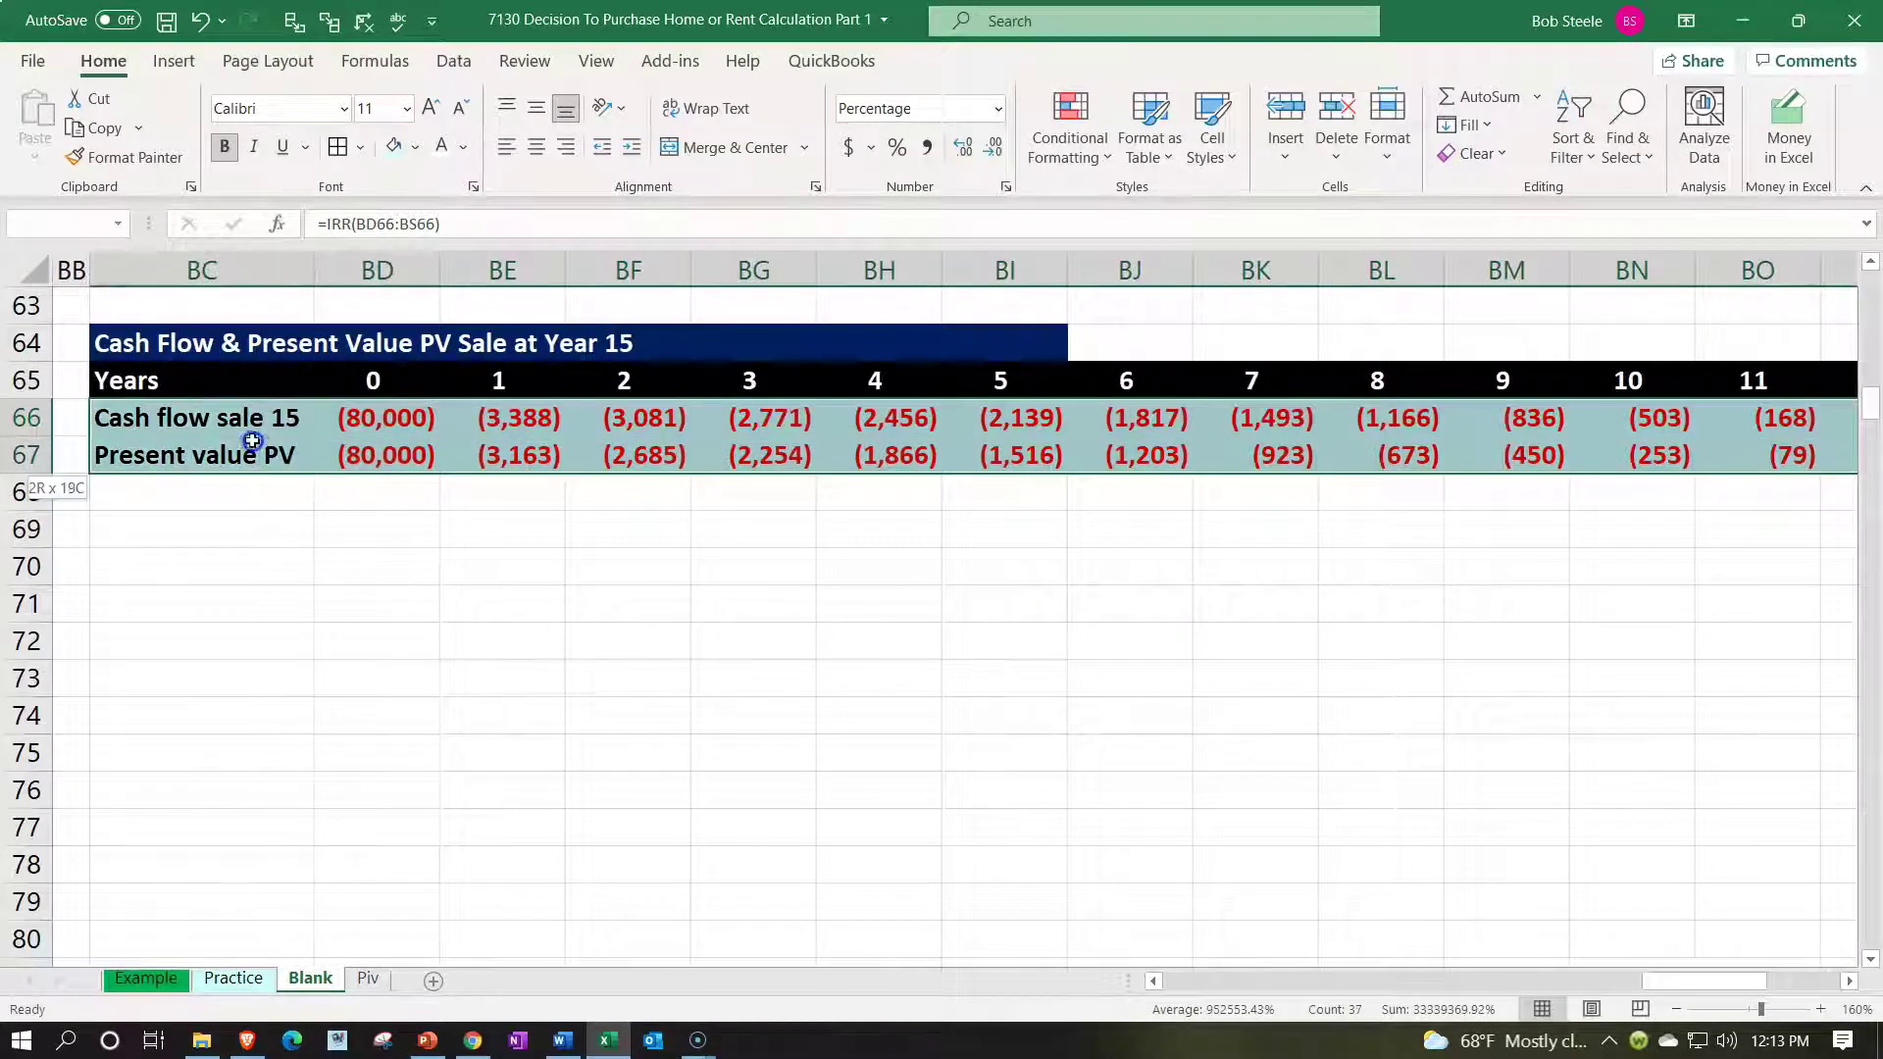
pyautogui.click(337, 147)
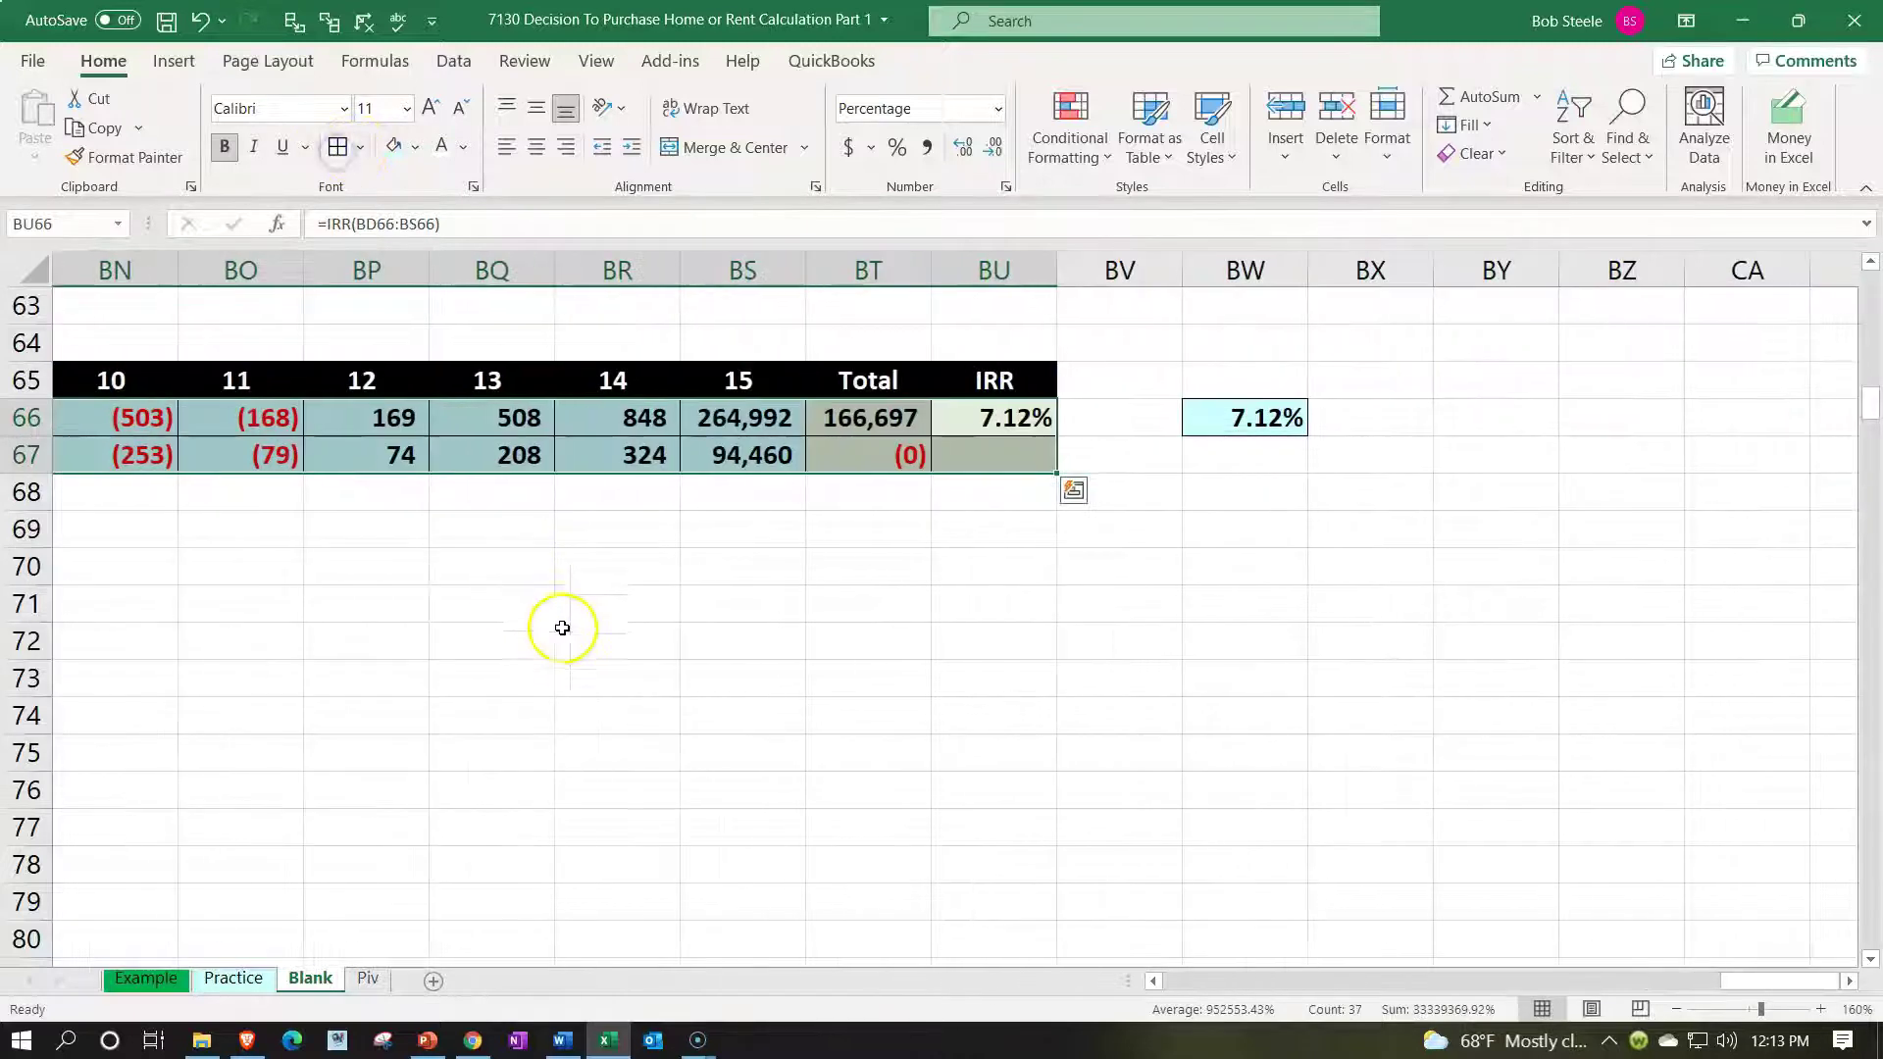
# - Return to the property information inputs and set the property growth rate in B5 to -2%
pyautogui.scroll(18, 623, 656)
pyautogui.scroll(3, 628, 657)
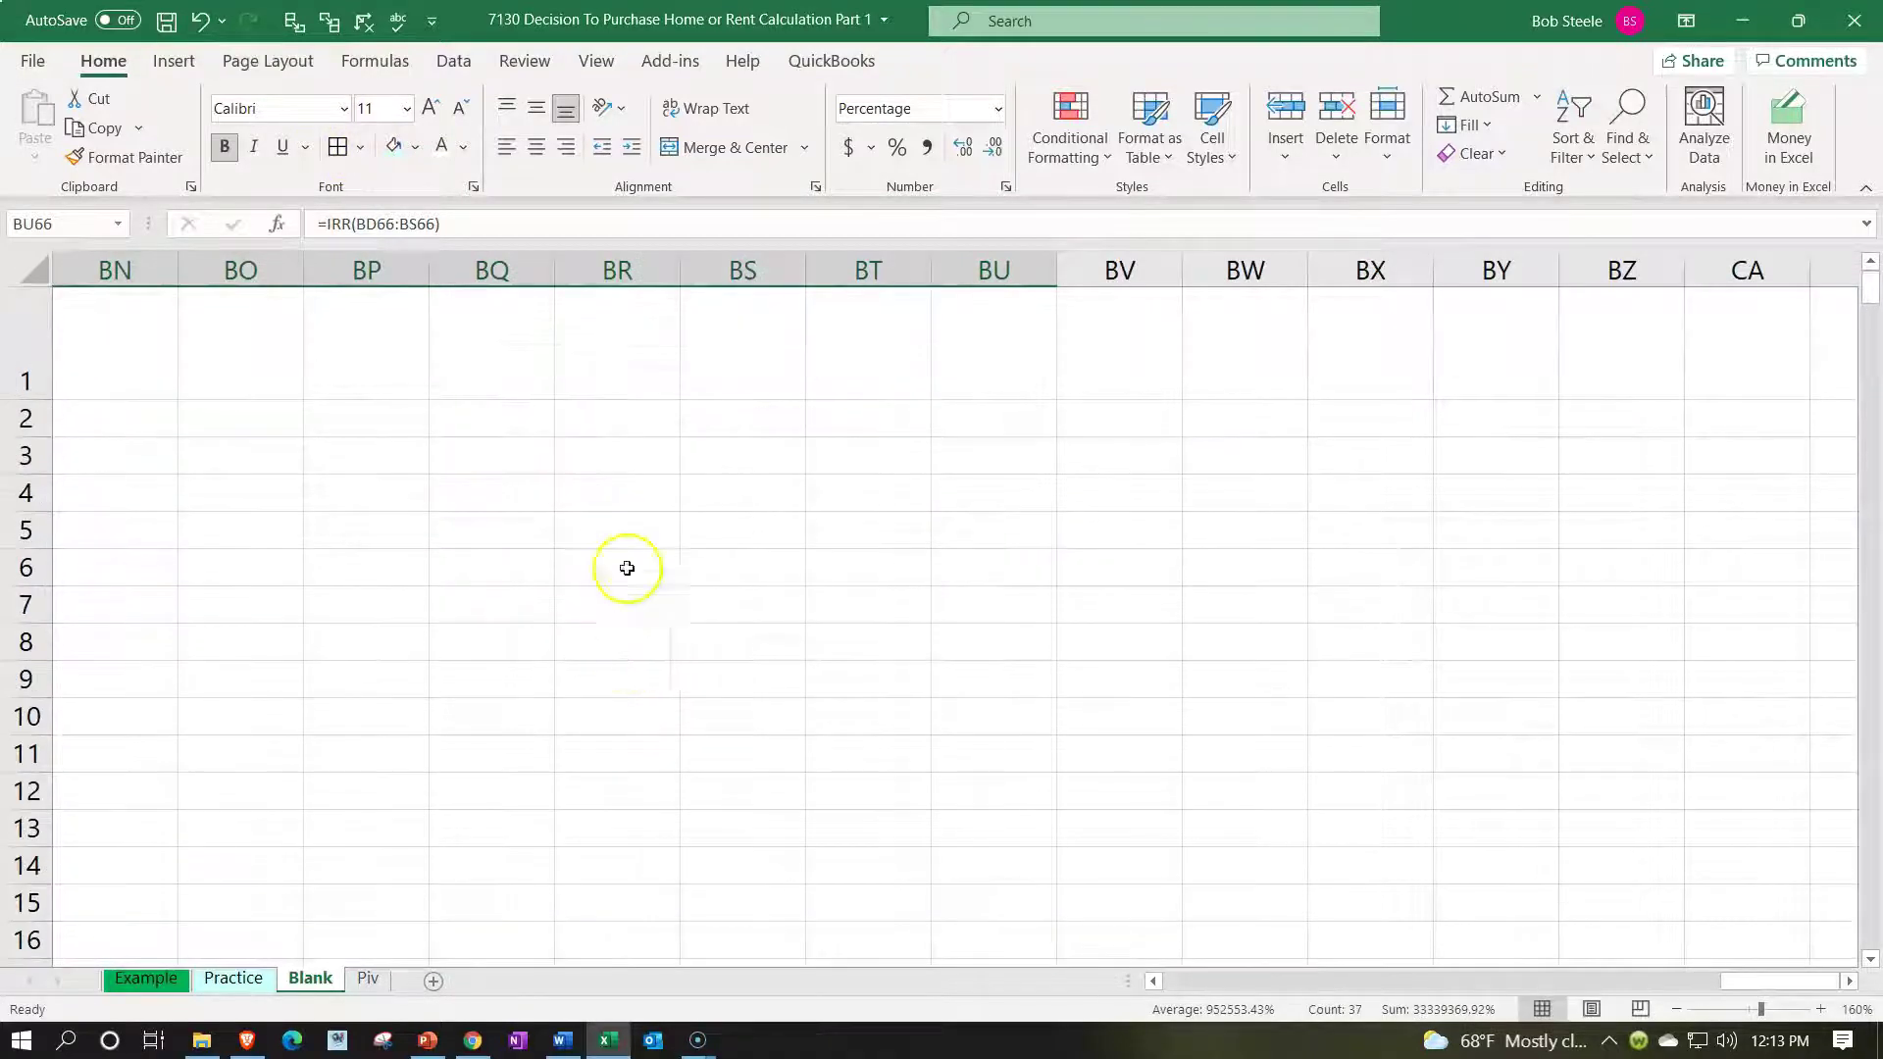
pyautogui.click(605, 417)
pyautogui.press('Left')
pyautogui.press('Left')
pyautogui.press('Left')
pyautogui.press('Left')
pyautogui.press('Left')
pyautogui.press('Left')
pyautogui.press('Left')
pyautogui.press('Left')
pyautogui.press('Left')
pyautogui.press('Left')
pyautogui.press('Left')
pyautogui.press('Left')
pyautogui.press('Left')
pyautogui.press('Left')
pyautogui.press('Left')
pyautogui.press('Left')
pyautogui.press('Left')
pyautogui.press('Left')
pyautogui.press('Left')
pyautogui.press('Left')
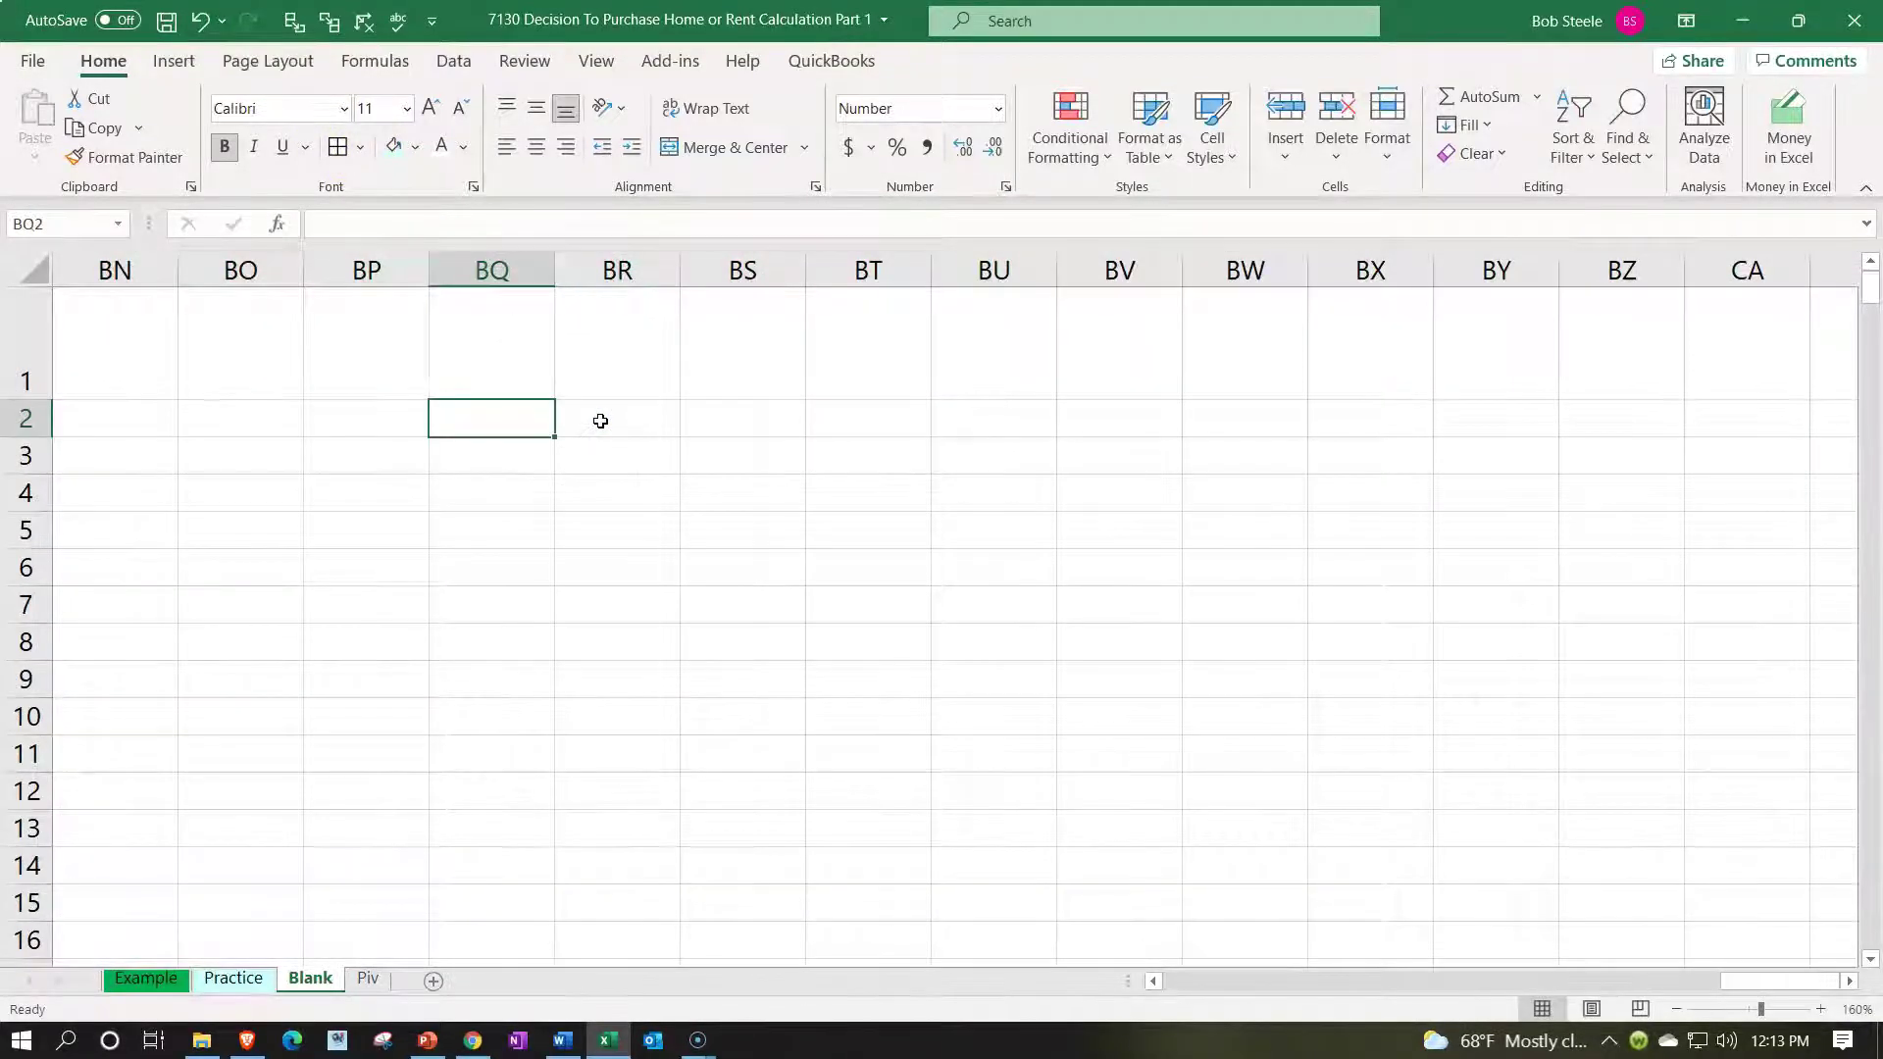
pyautogui.press('Left')
pyautogui.press('Left')
pyautogui.press('Left')
pyautogui.press('Left')
pyautogui.press('Left')
pyautogui.press('Left')
pyautogui.press('Left')
pyautogui.press('Left')
pyautogui.press('Left')
pyautogui.press('Left')
pyautogui.press('Left')
pyautogui.press('Left')
pyautogui.press('Left')
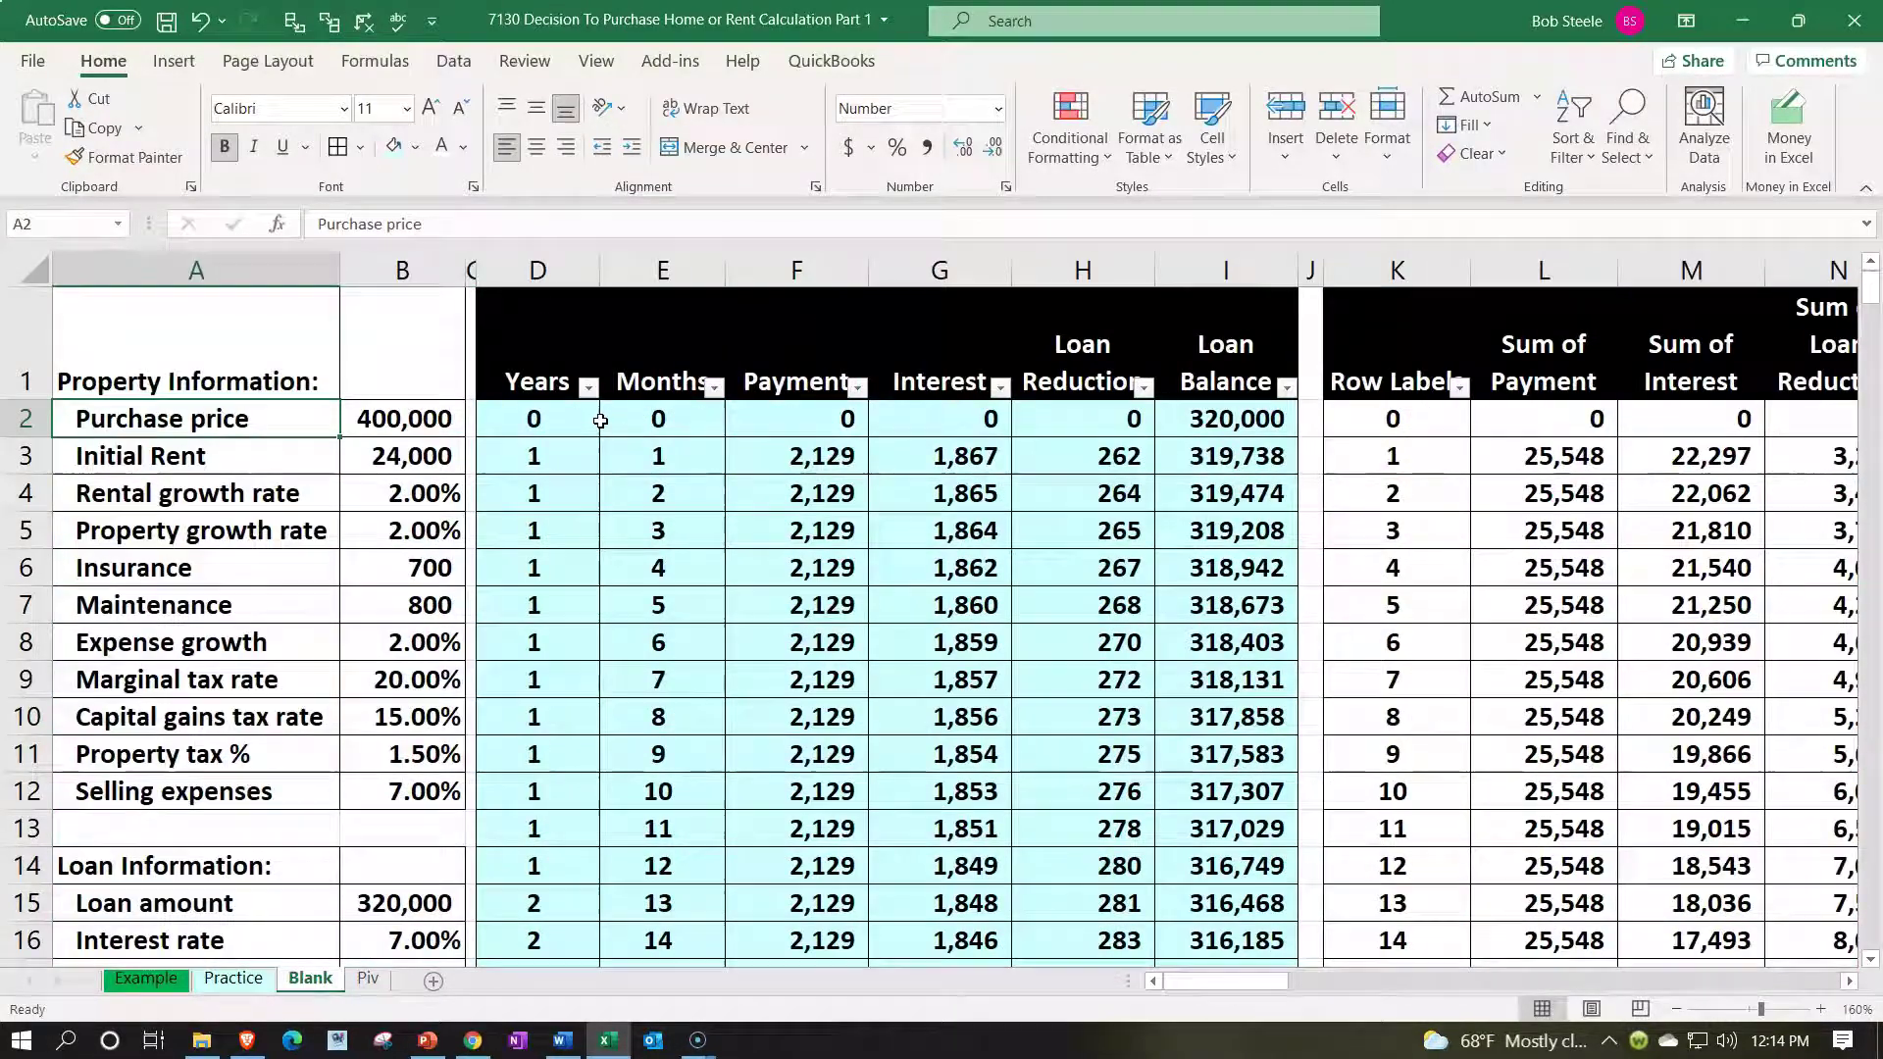
pyautogui.click(392, 529)
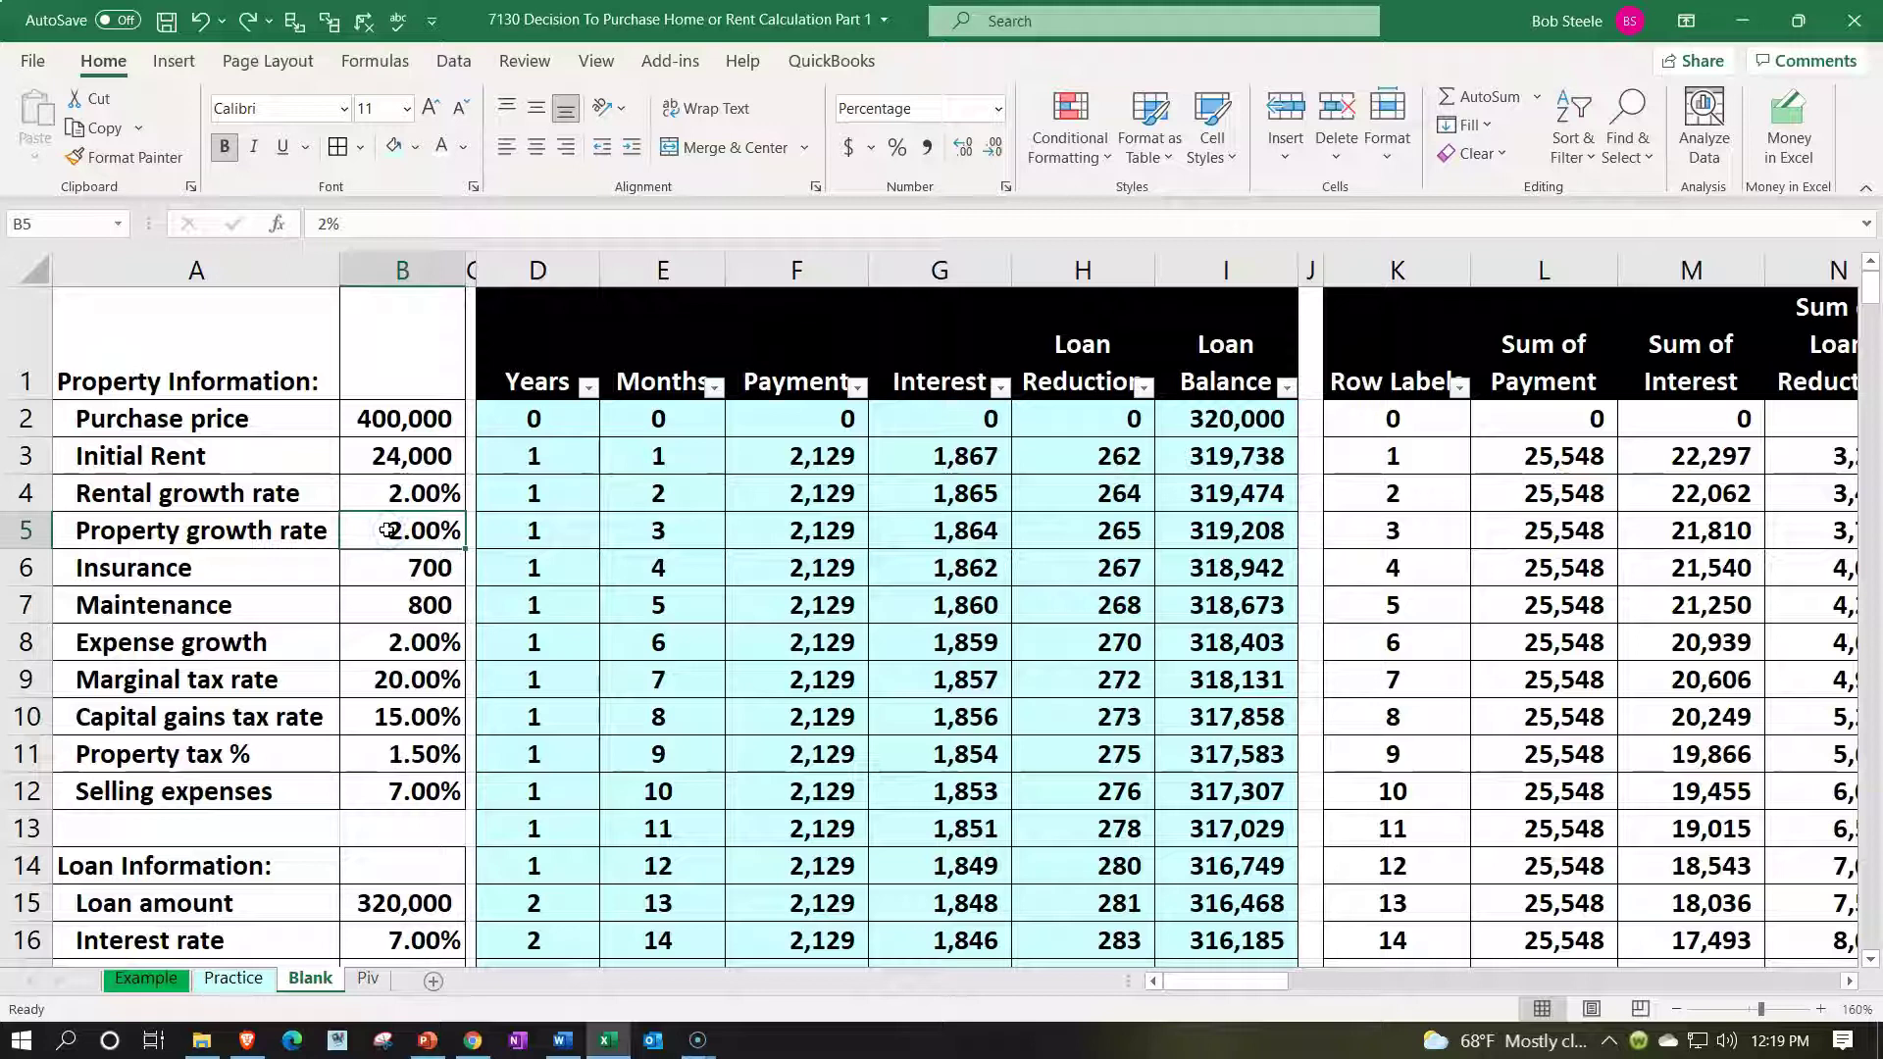
pyautogui.write('-2%')
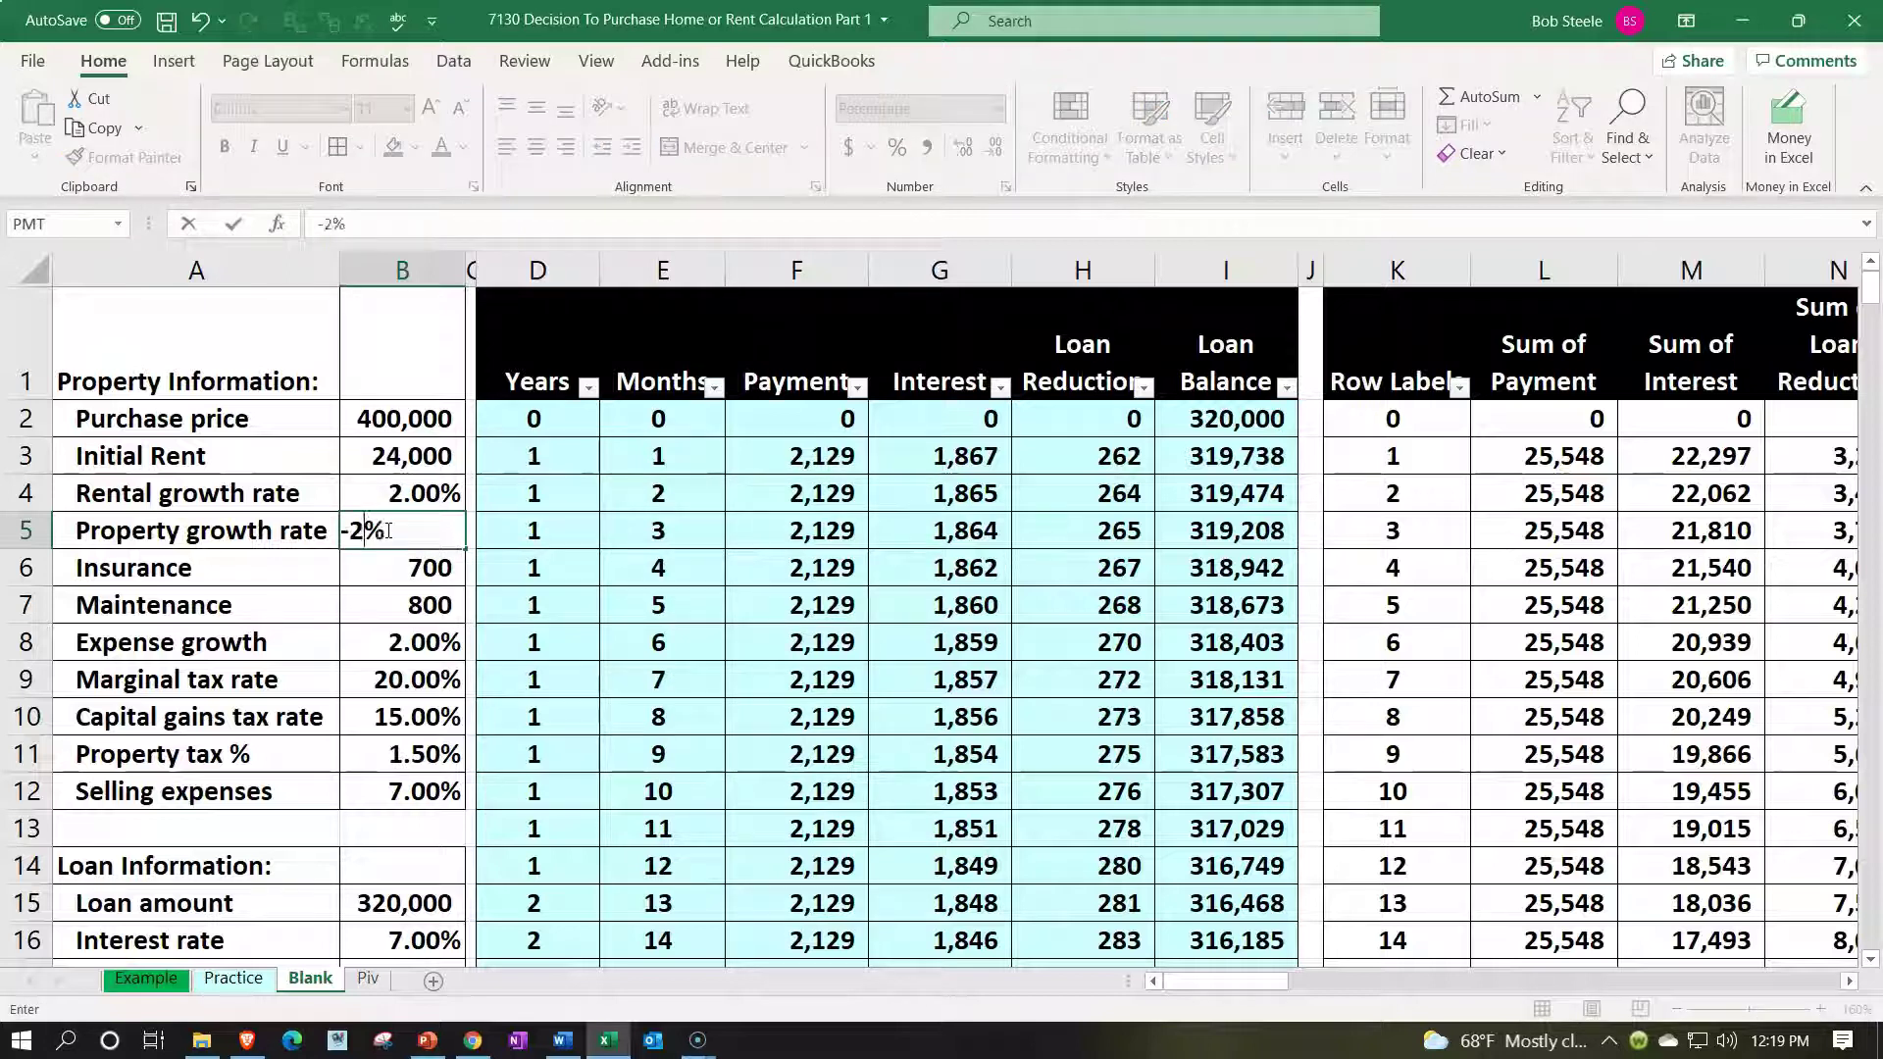
pyautogui.press('Return')
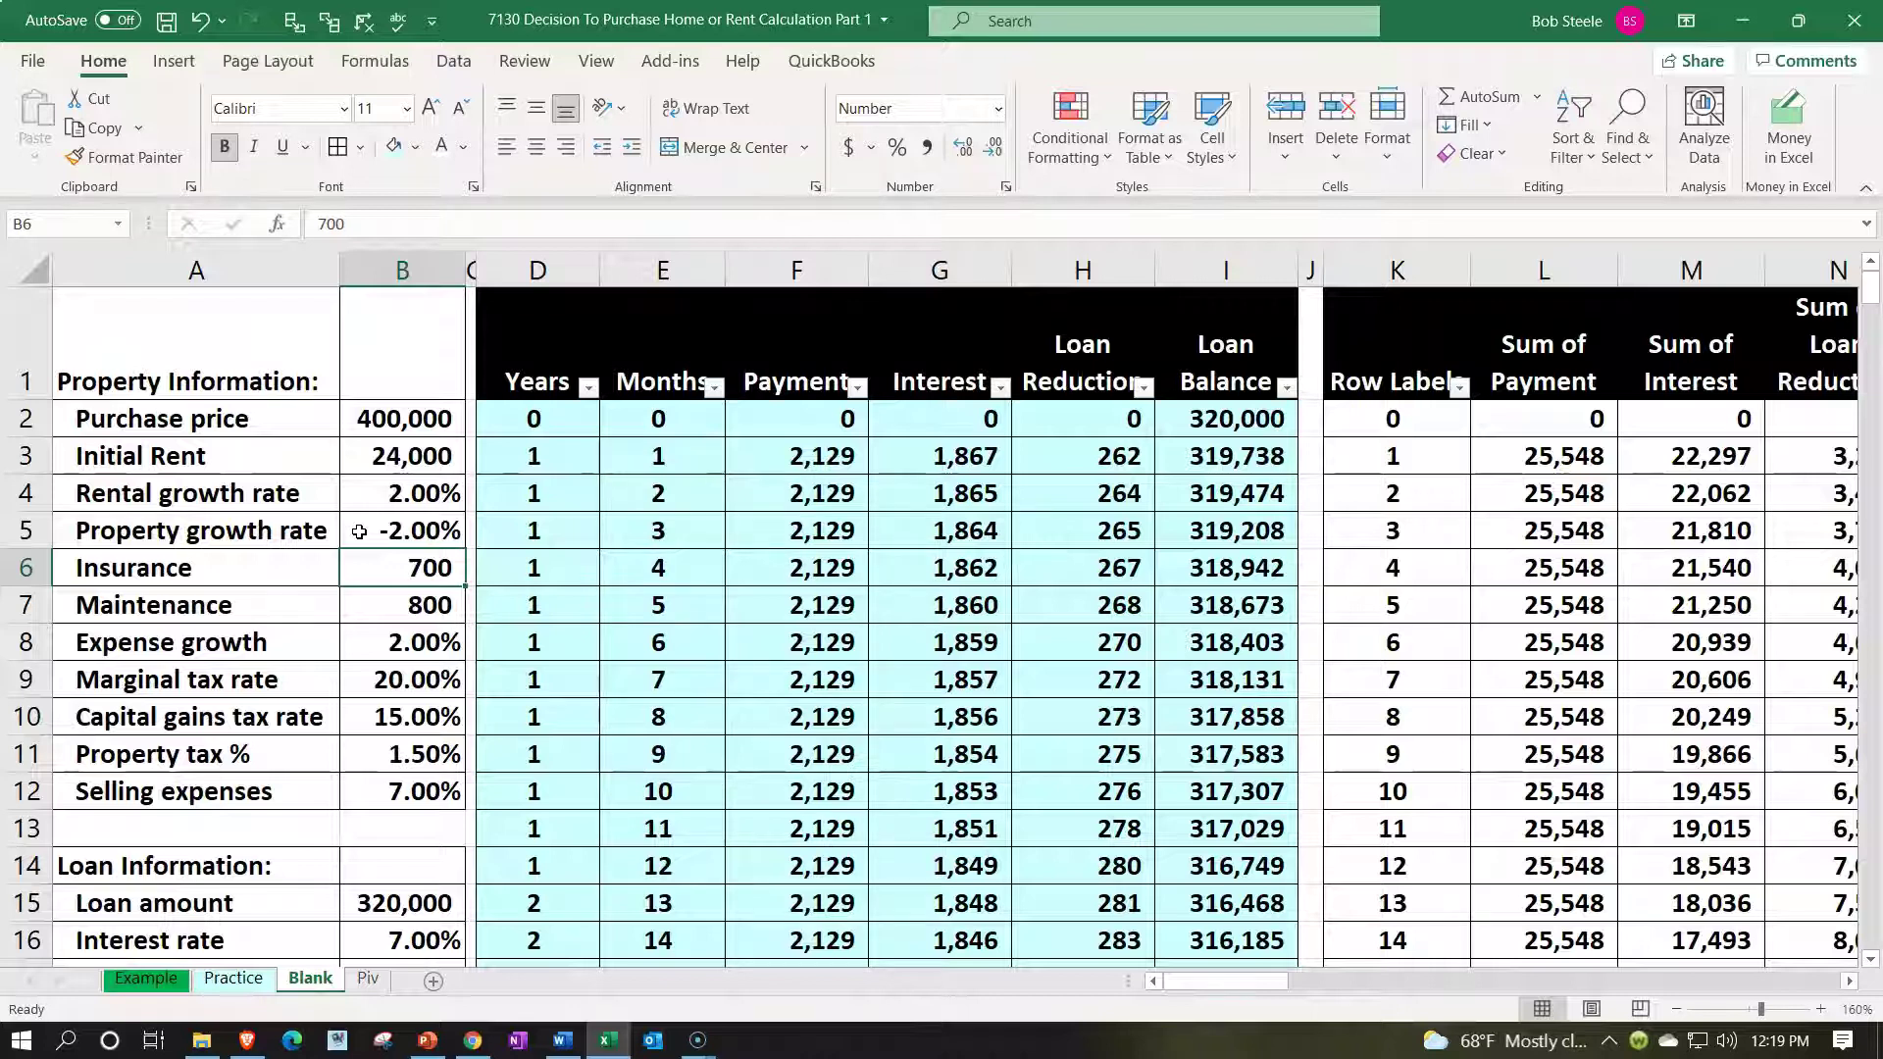
# - Refresh the PivotTable that summarizes the loan payments, interest, loan reduction and balance by year
pyautogui.click(359, 531)
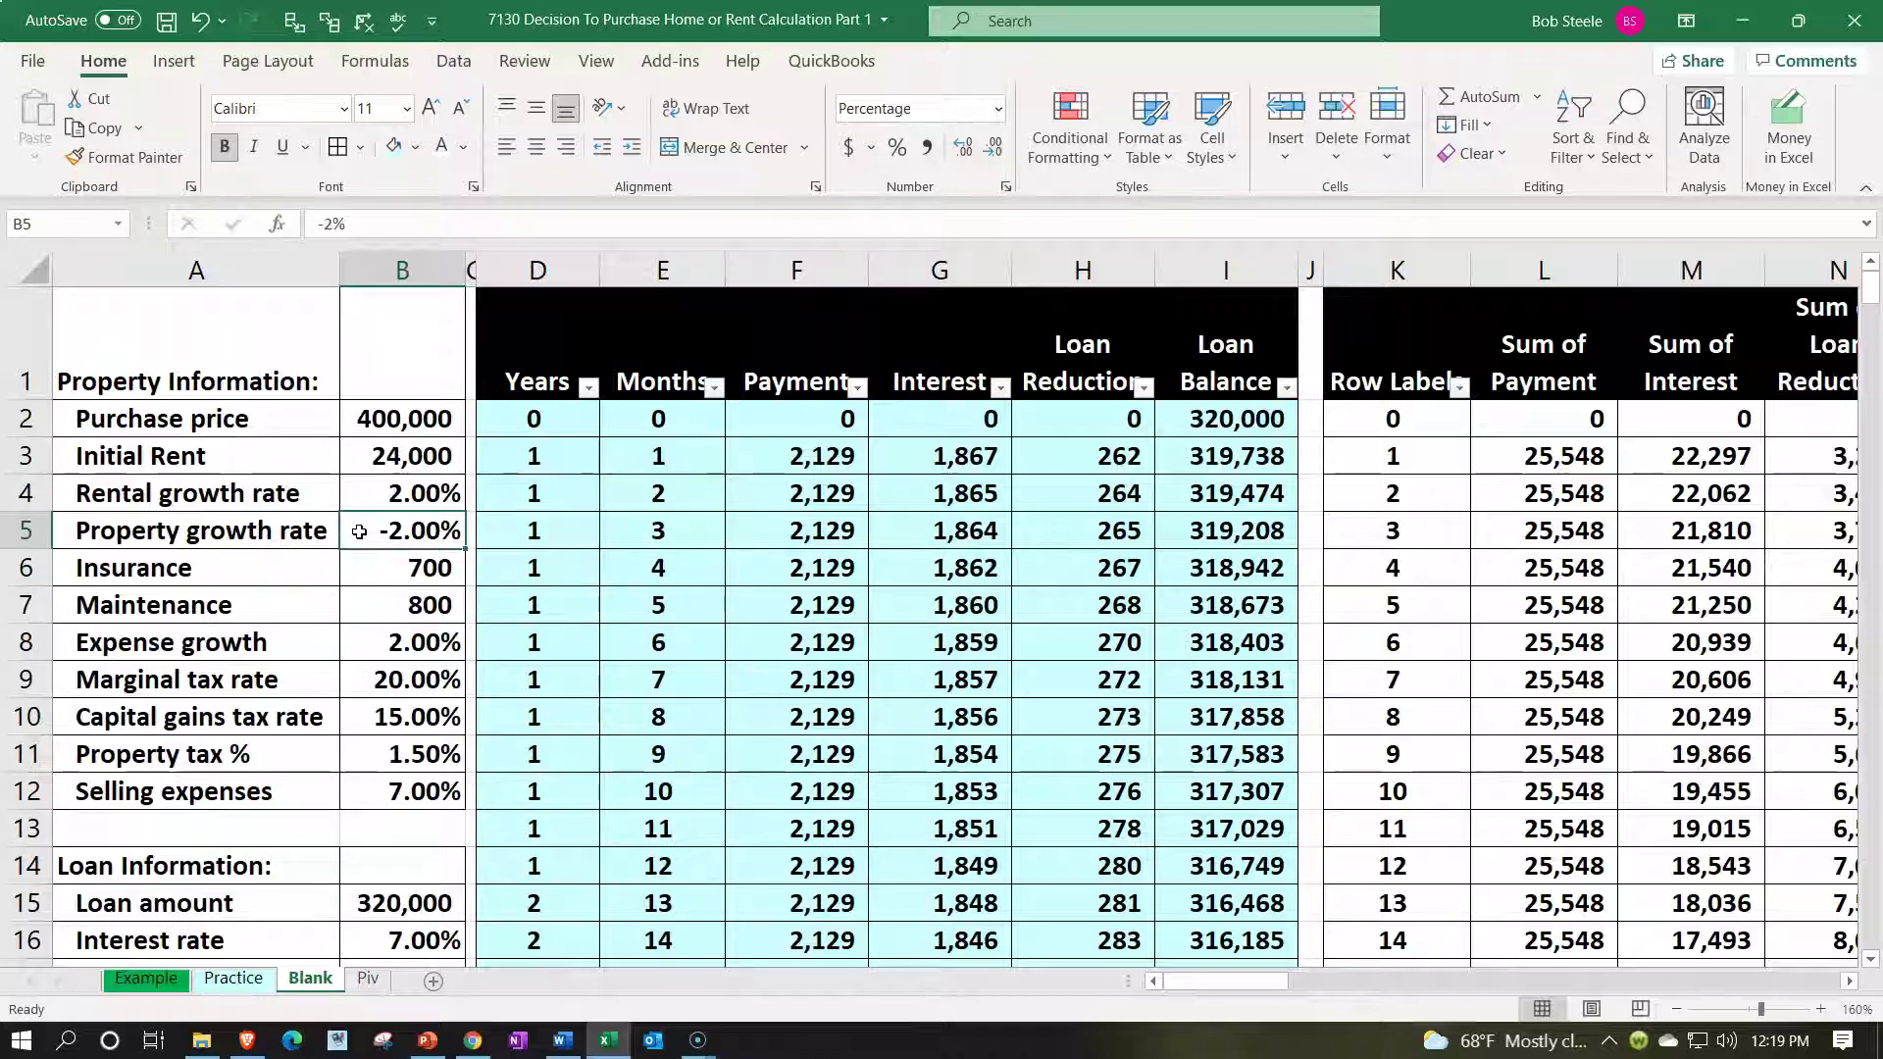
pyautogui.press('Right')
pyautogui.press('Right')
pyautogui.press('Right')
pyautogui.press('Right')
pyautogui.press('Right')
pyautogui.press('Right')
pyautogui.press('Right')
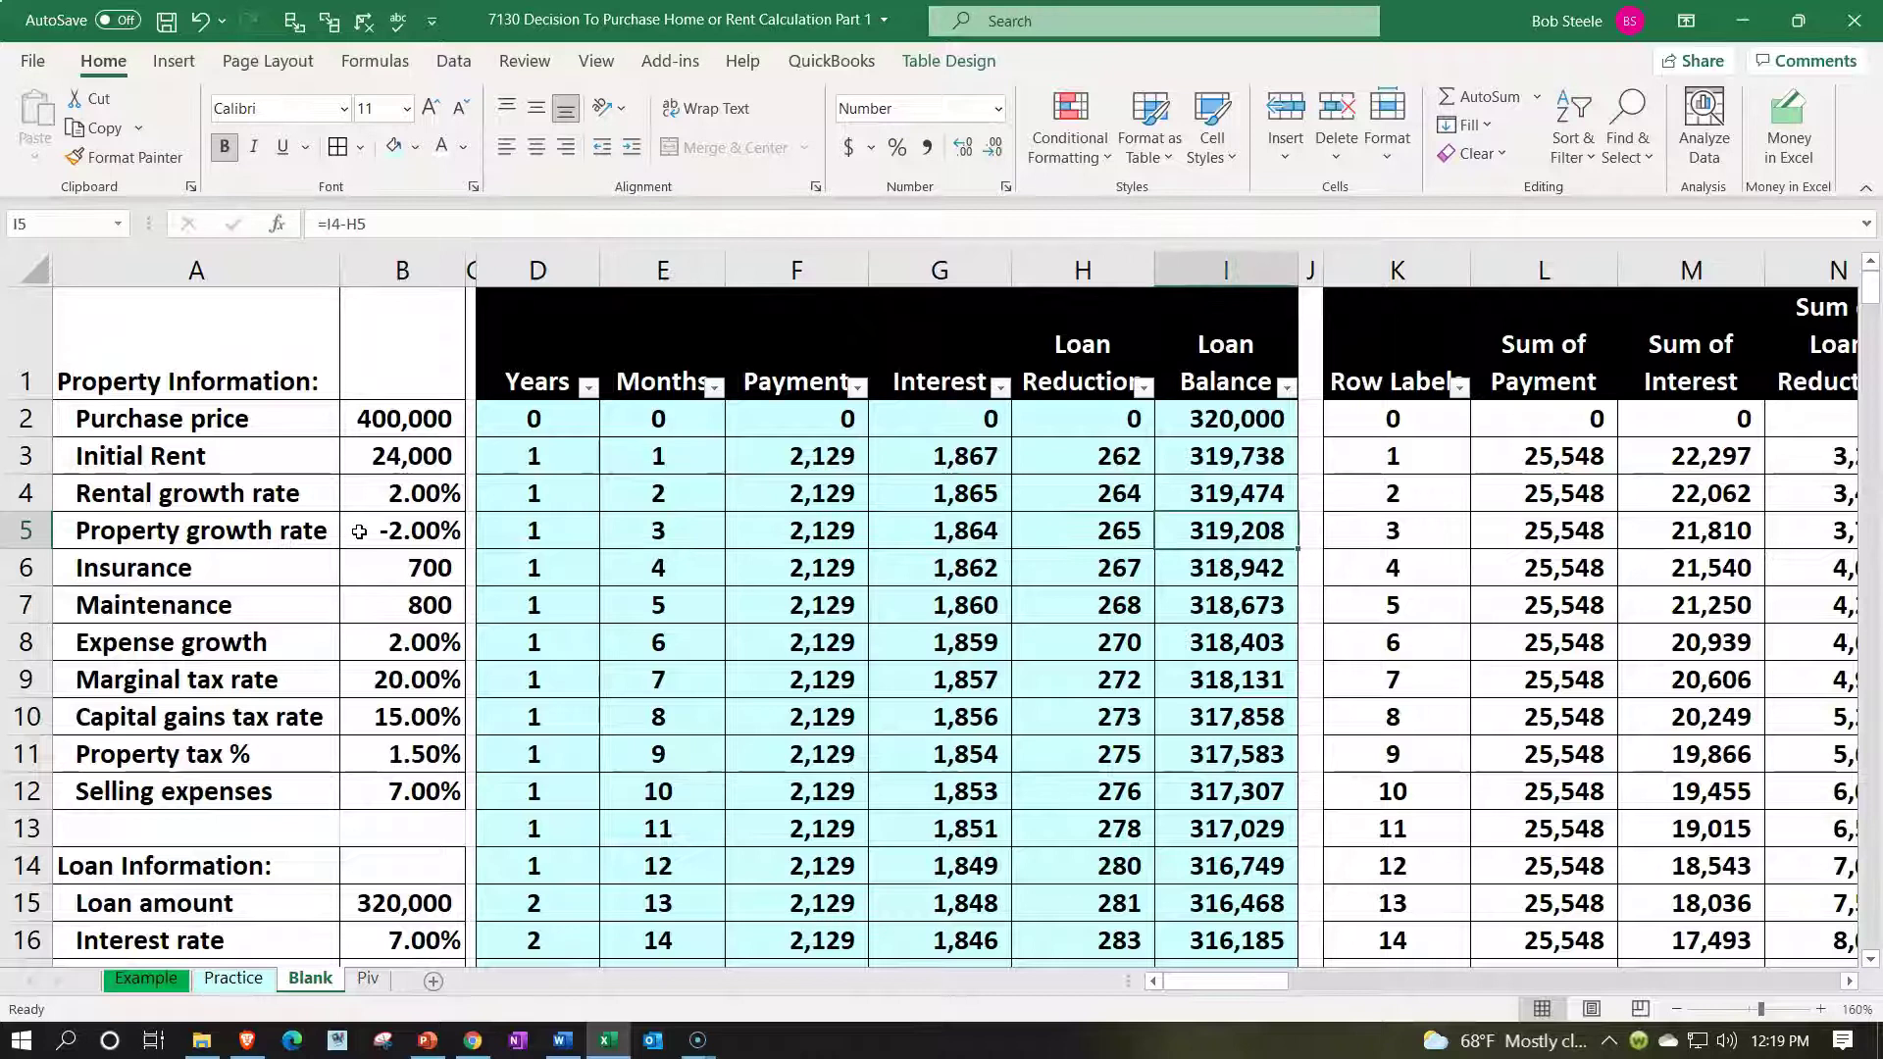
pyautogui.press('Right')
pyautogui.press('Right')
pyautogui.press('Right')
pyautogui.press('Right')
pyautogui.press('Right')
pyautogui.press('Right')
pyautogui.press('Right')
pyautogui.press('Right')
pyautogui.press('Right')
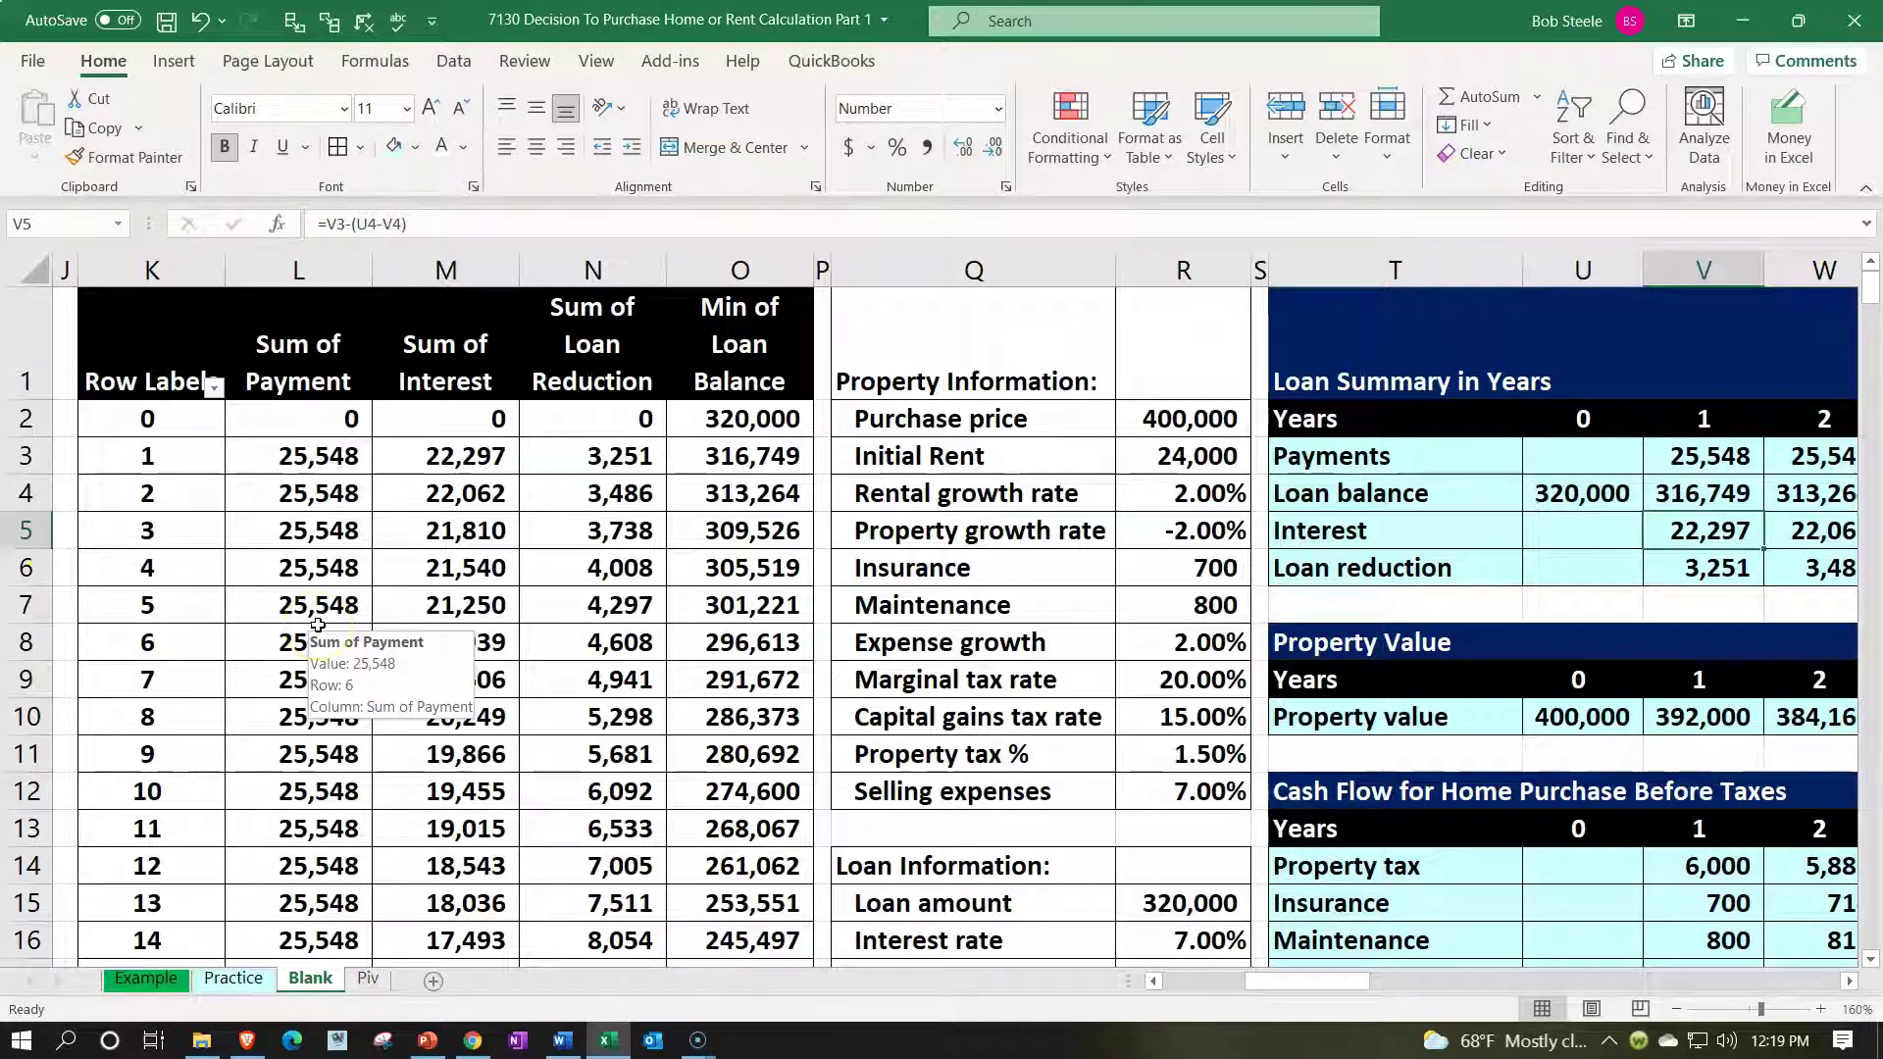
pyautogui.rightClick(333, 530)
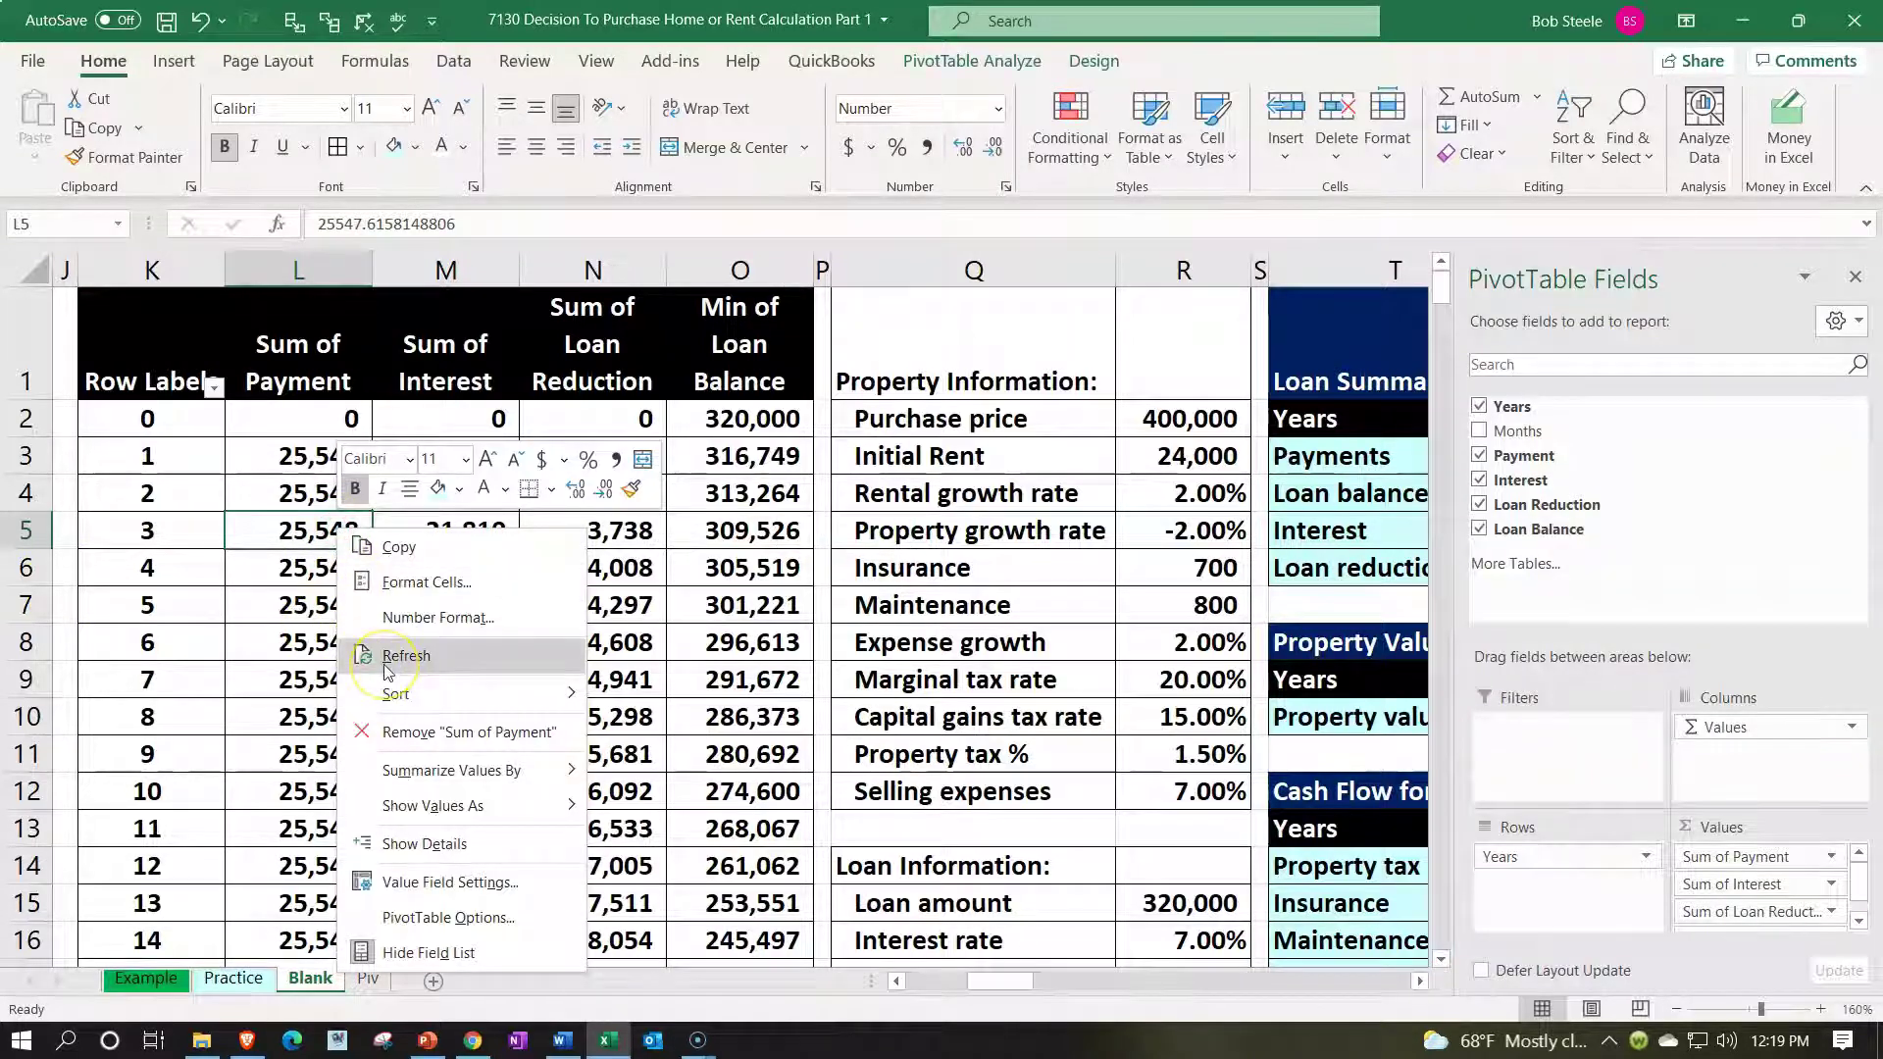
pyautogui.click(412, 663)
# - Go to the Property Value table beside the property inputs and examine the values for years 0 through 7
pyautogui.click(942, 495)
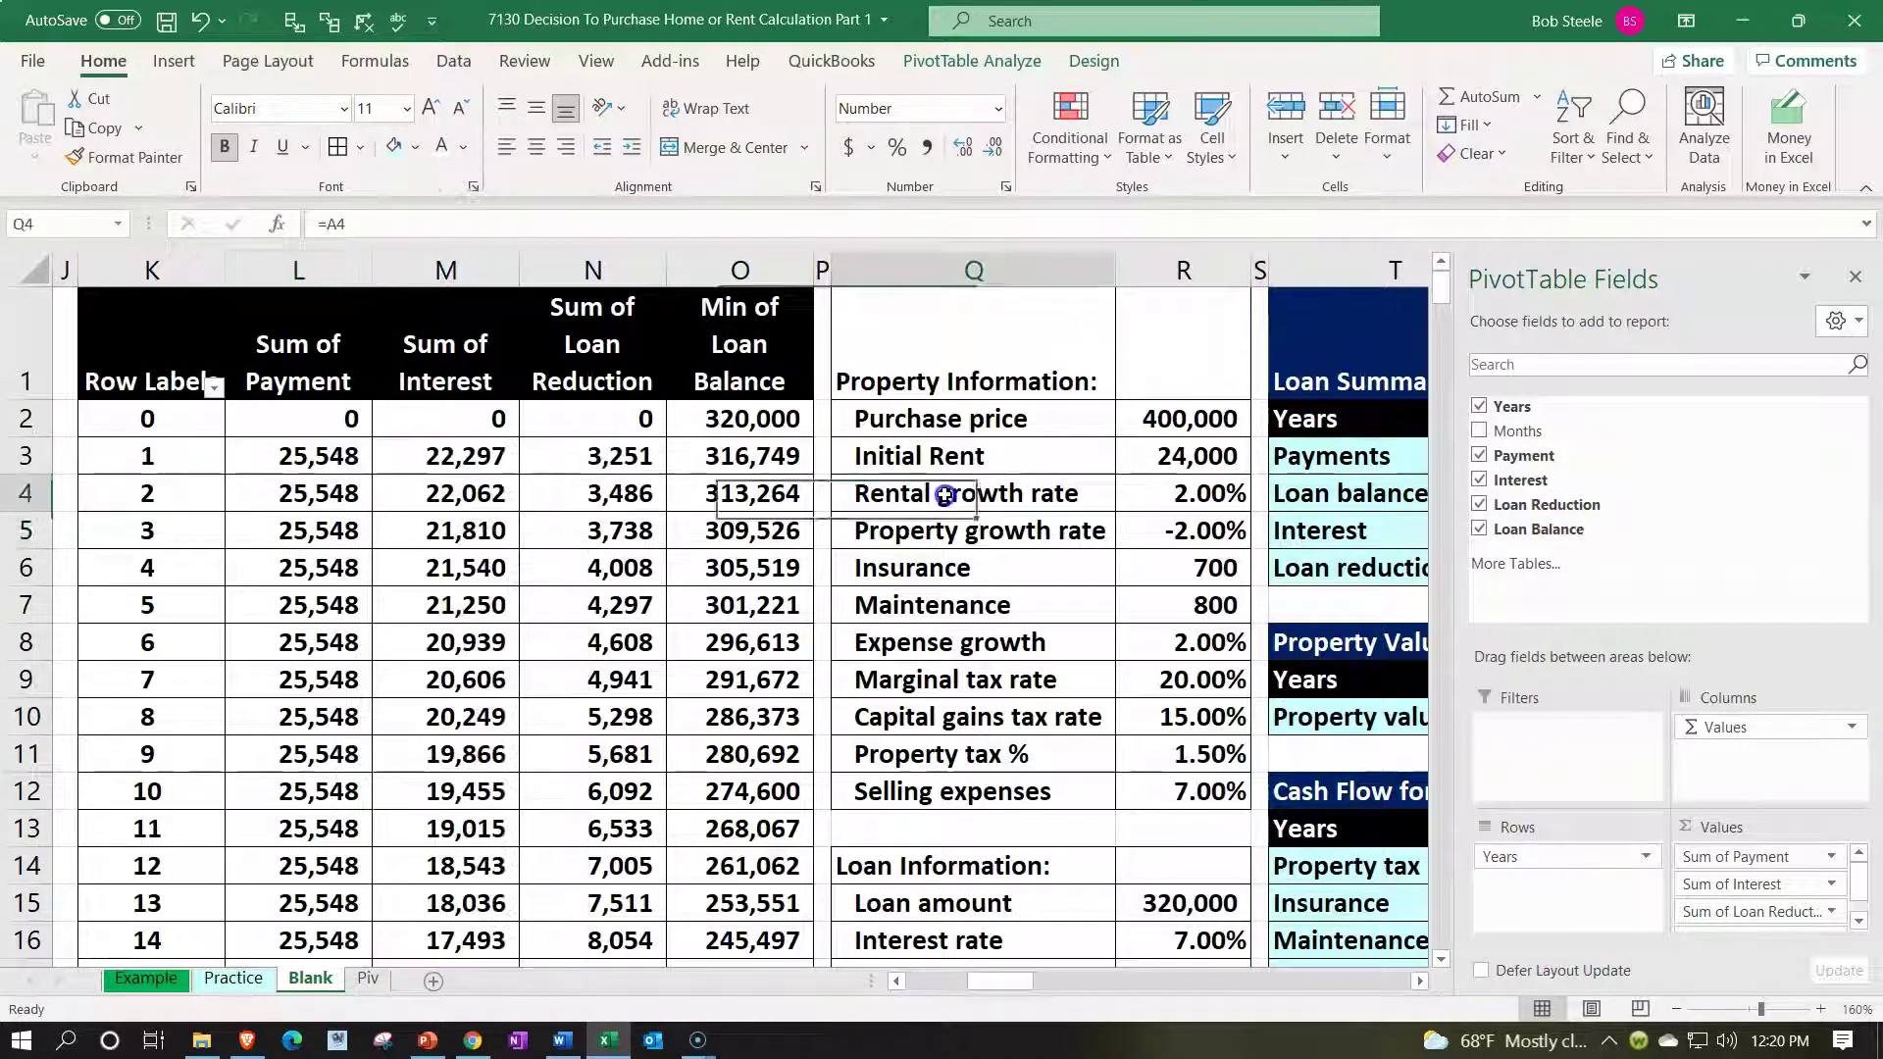
pyautogui.press('Right')
pyautogui.press('Right')
pyautogui.press('Right')
pyautogui.press('Right')
pyautogui.press('Right')
pyautogui.press('Right')
pyautogui.press('Right')
pyautogui.press('Right')
pyautogui.press('Right')
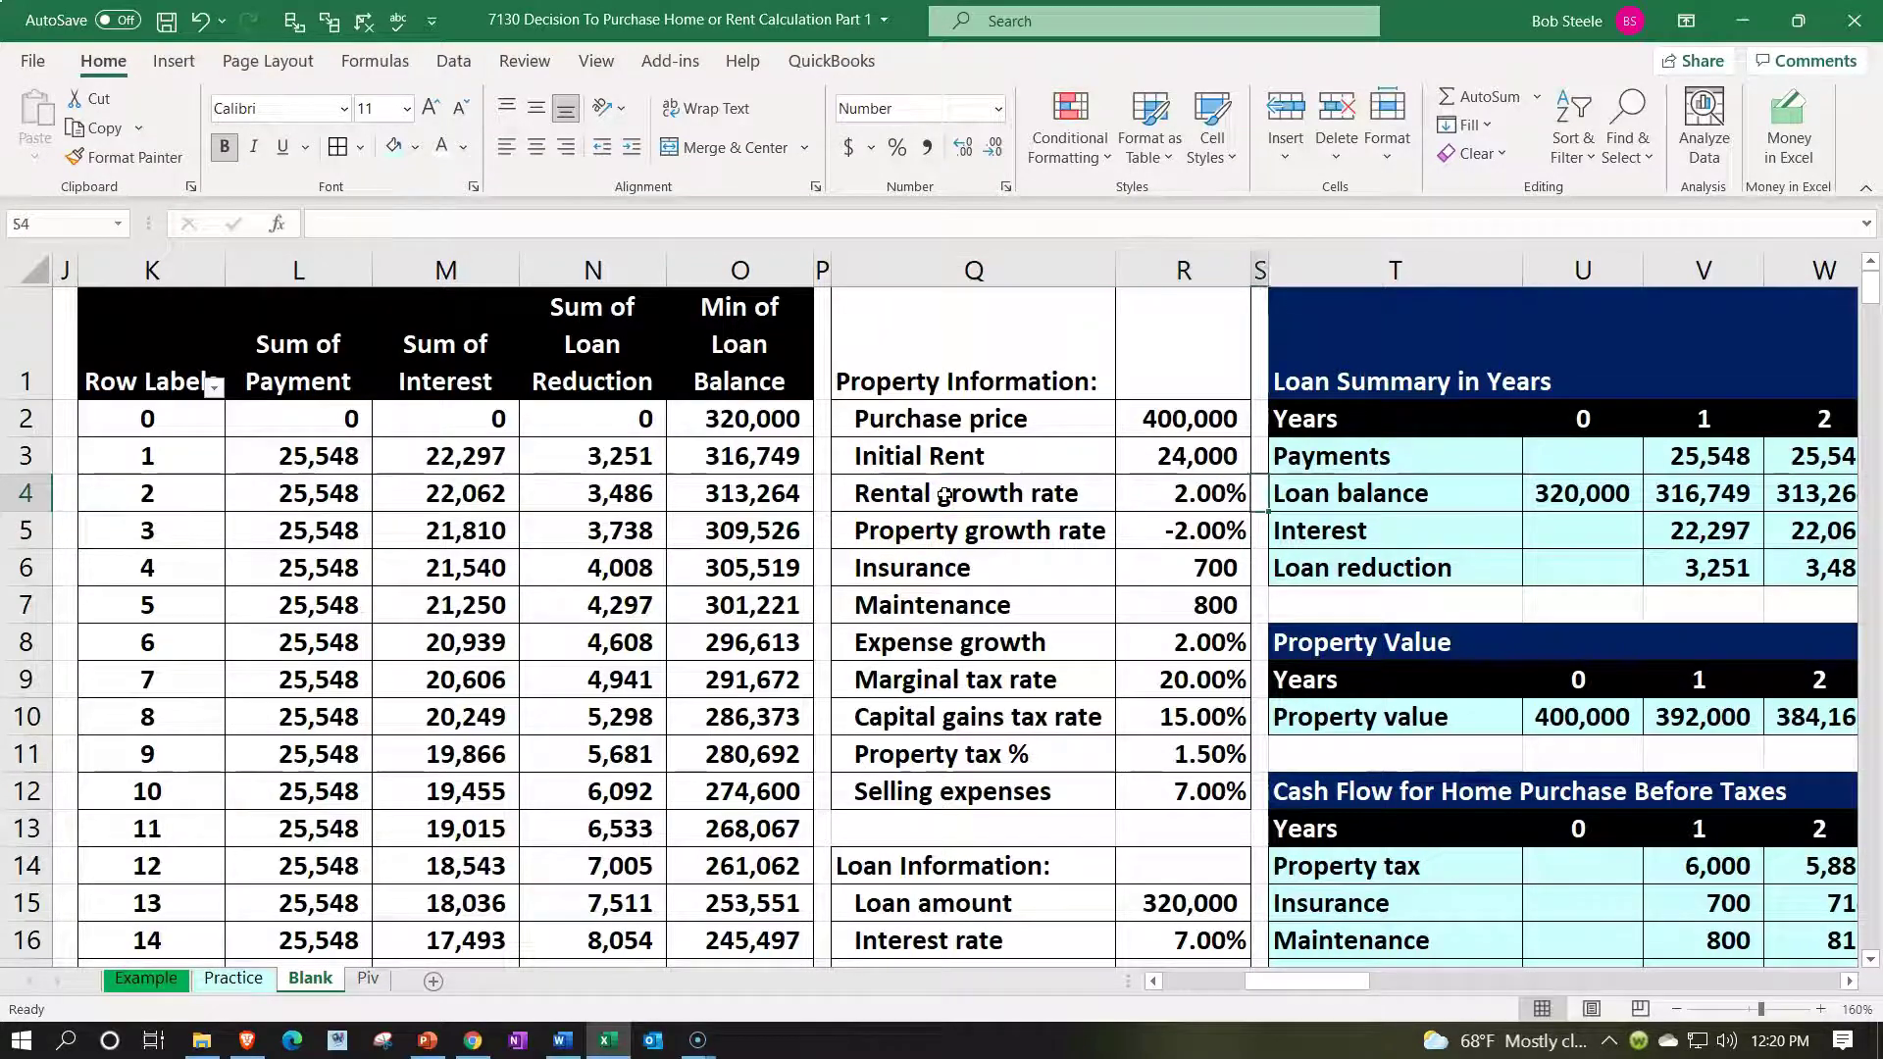
pyautogui.press('Right')
pyautogui.press('Right')
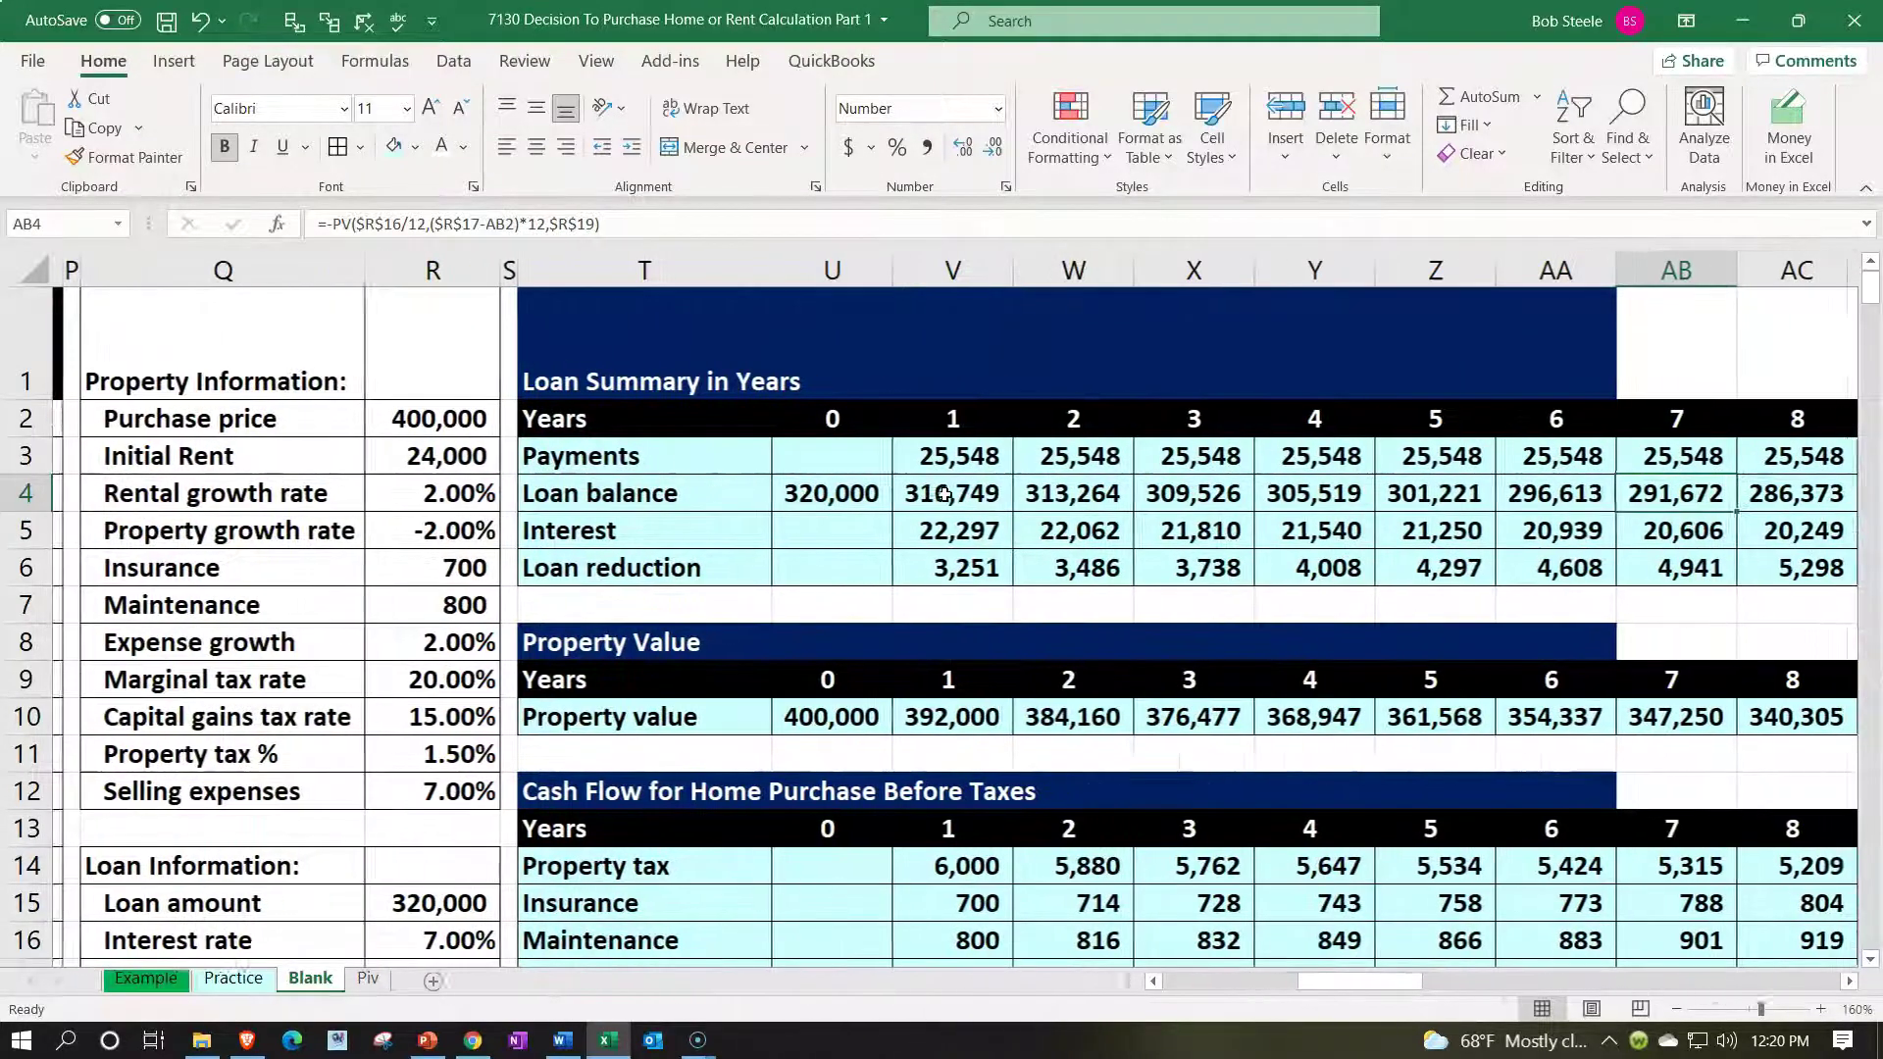
pyautogui.click(828, 555)
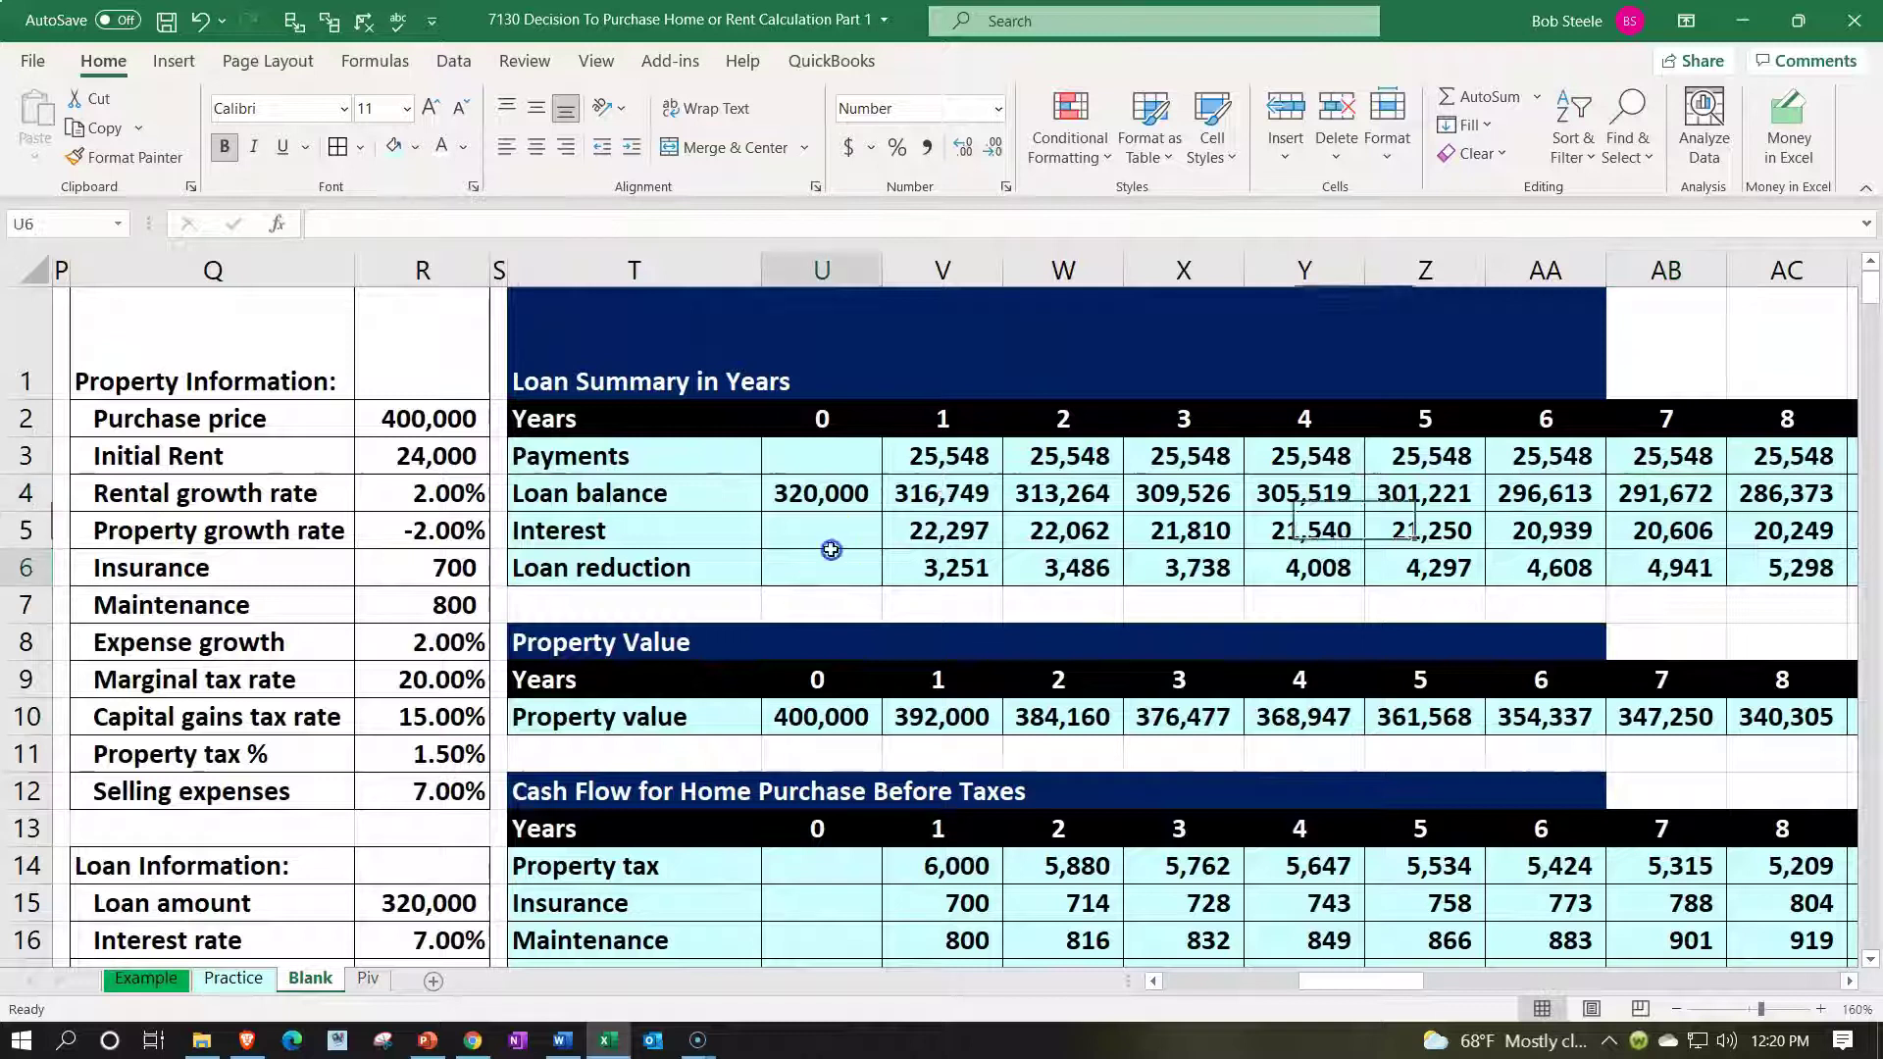
pyautogui.scroll(-2, 829, 550)
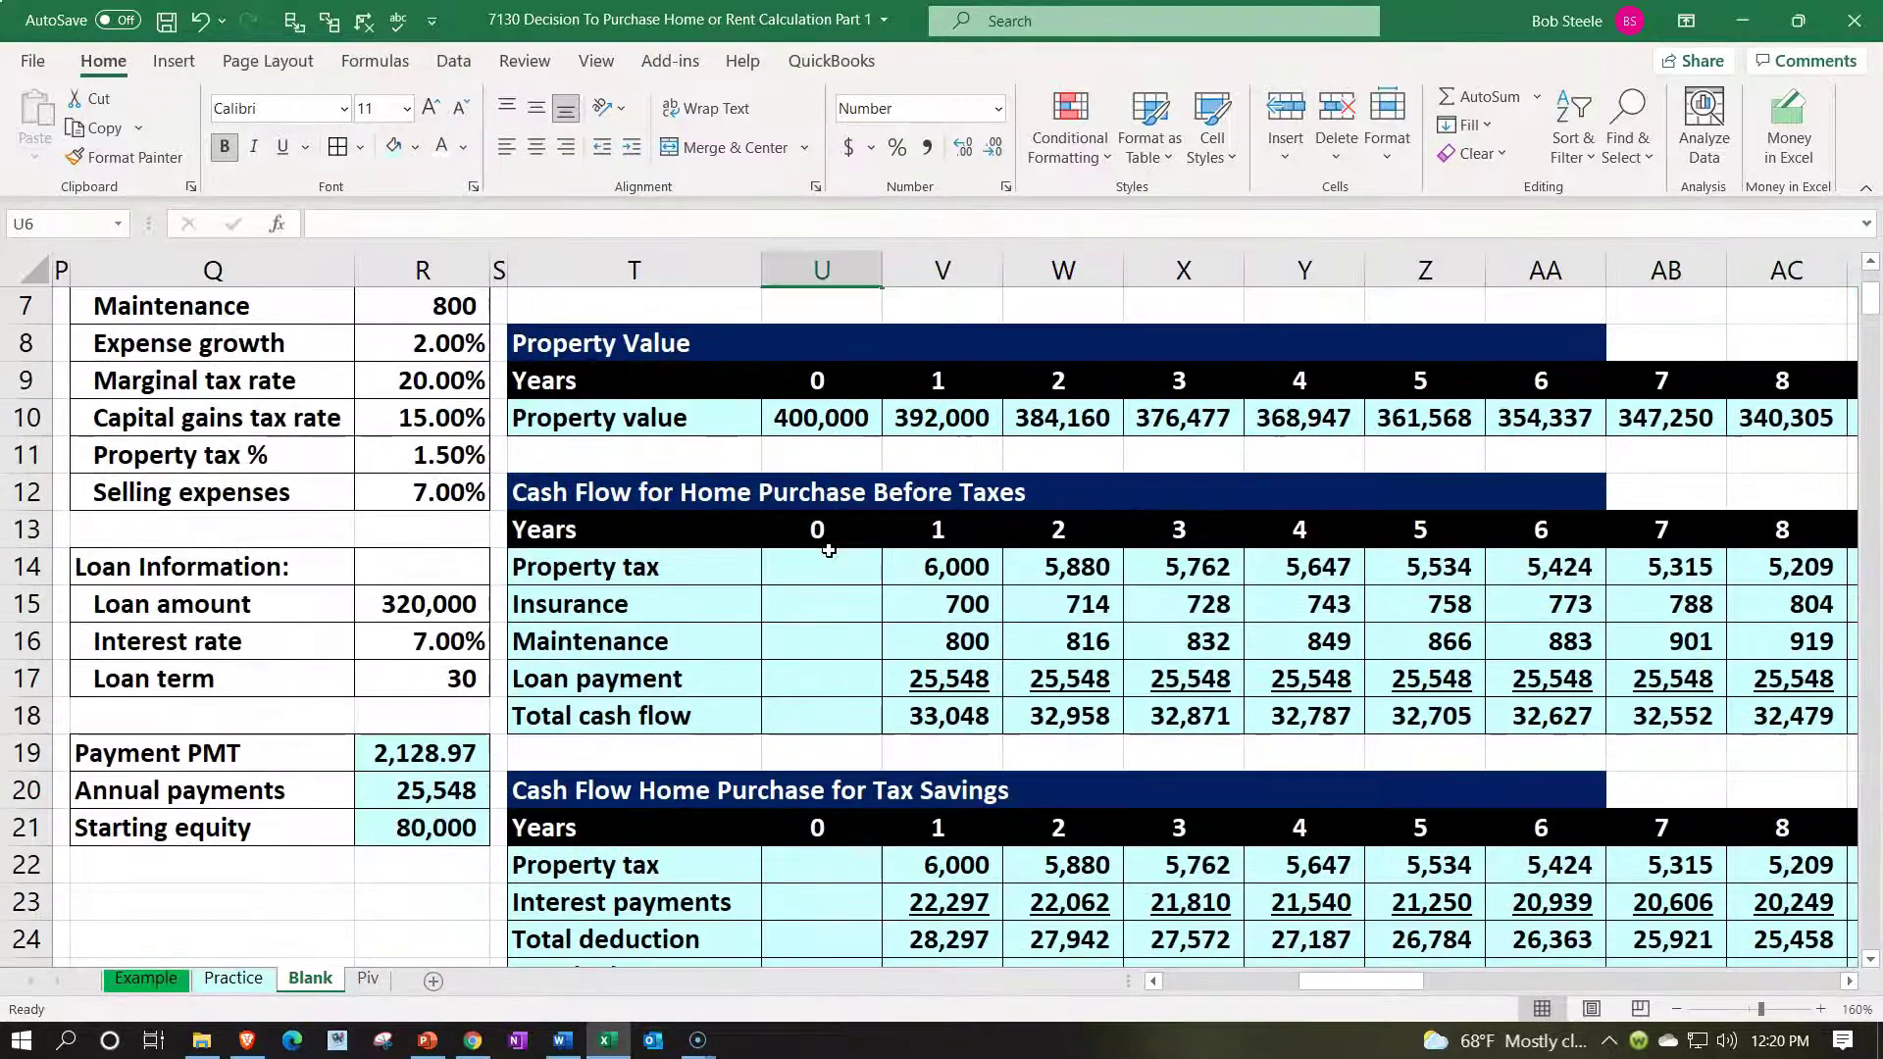
pyautogui.moveTo(820, 418); pyautogui.dragTo(1707, 400)
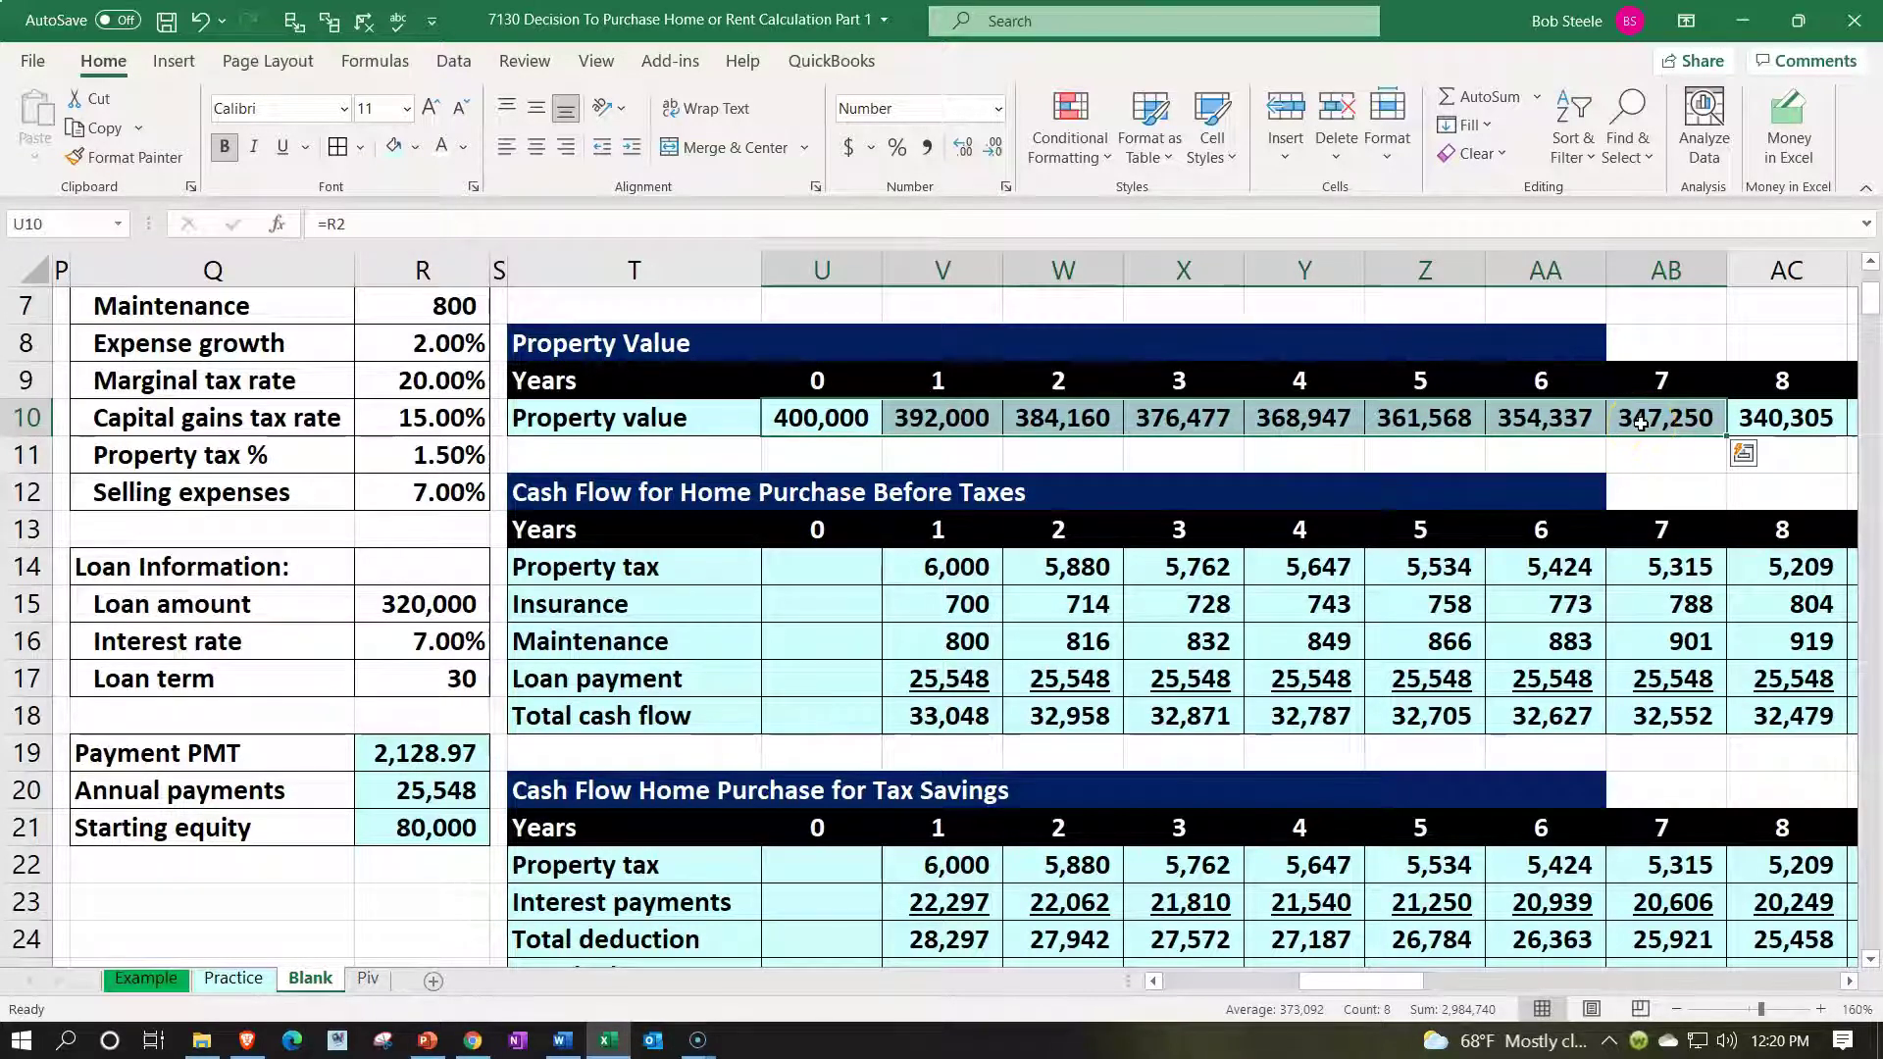
# - Review the home purchase cash flows before and after tax savings against renting, and check the net cash flow row through year 8
pyautogui.moveTo(659, 492); pyautogui.dragTo(954, 493)
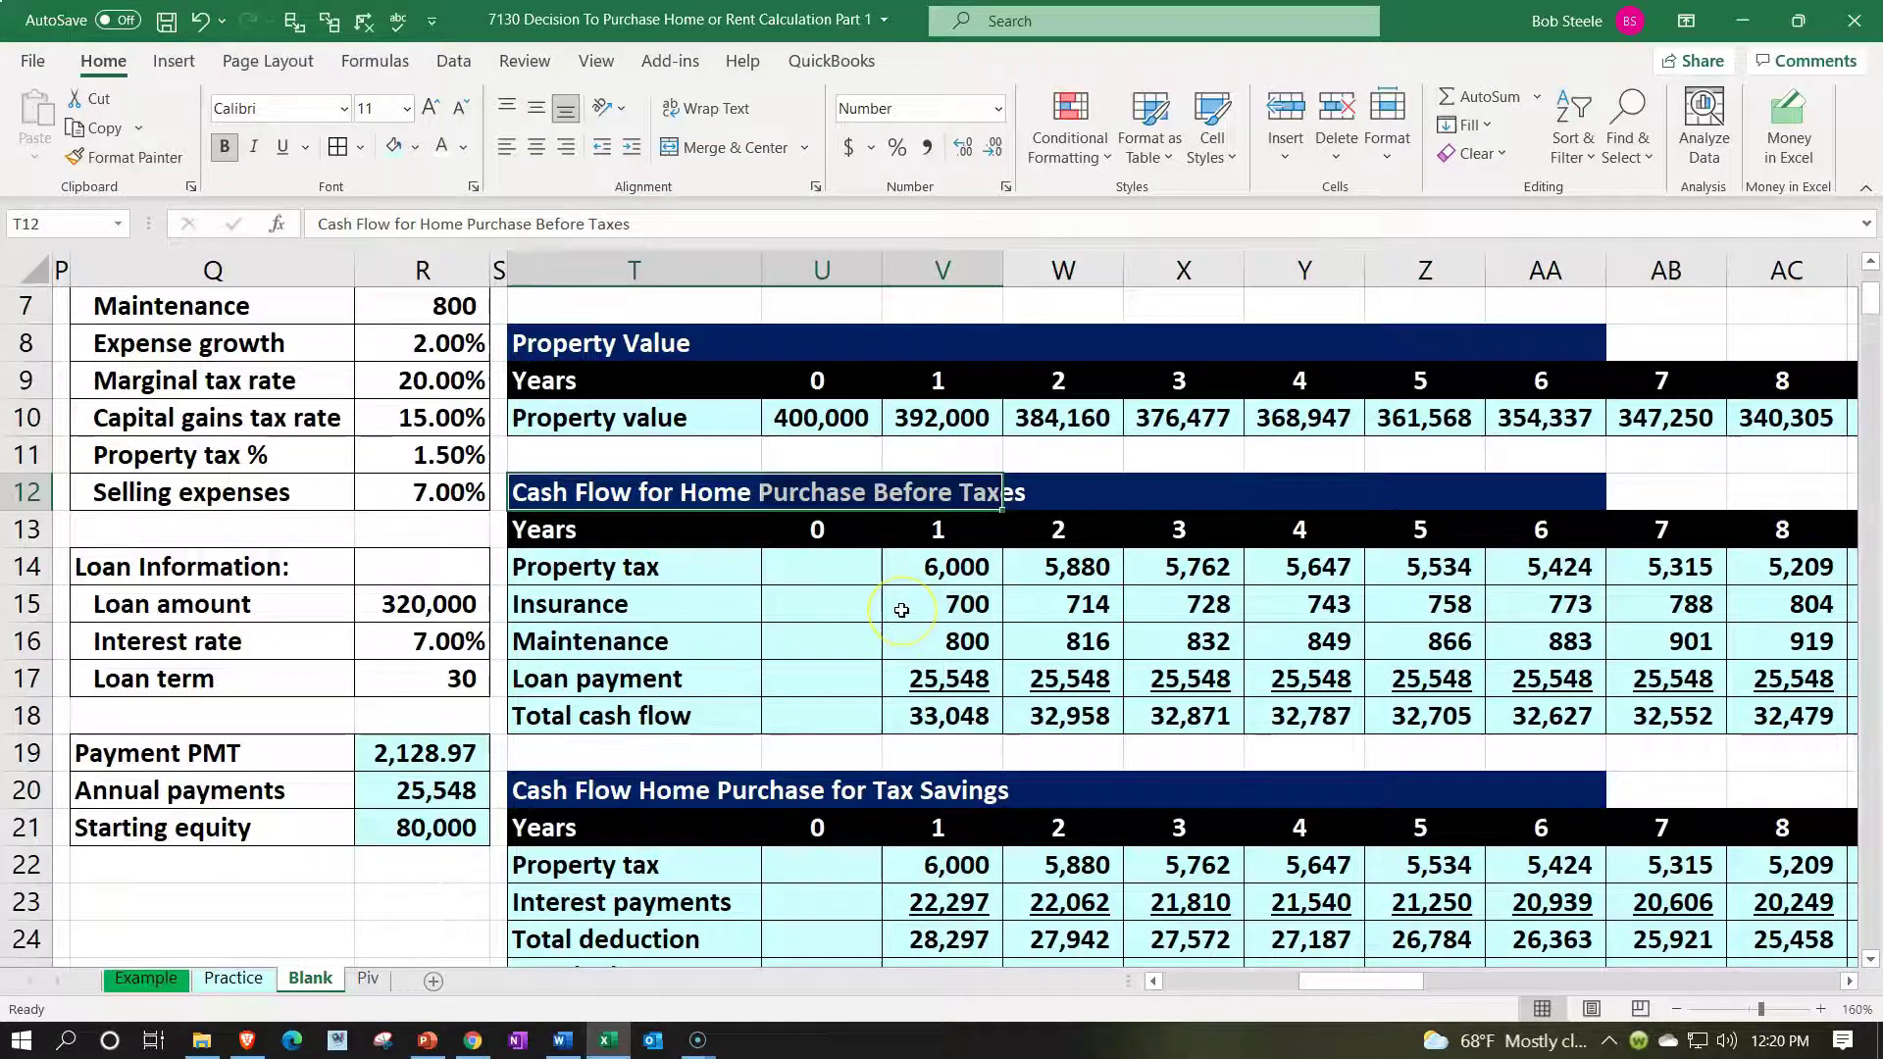
pyautogui.moveTo(745, 566); pyautogui.dragTo(1633, 551)
pyautogui.scroll(-2, 1083, 618)
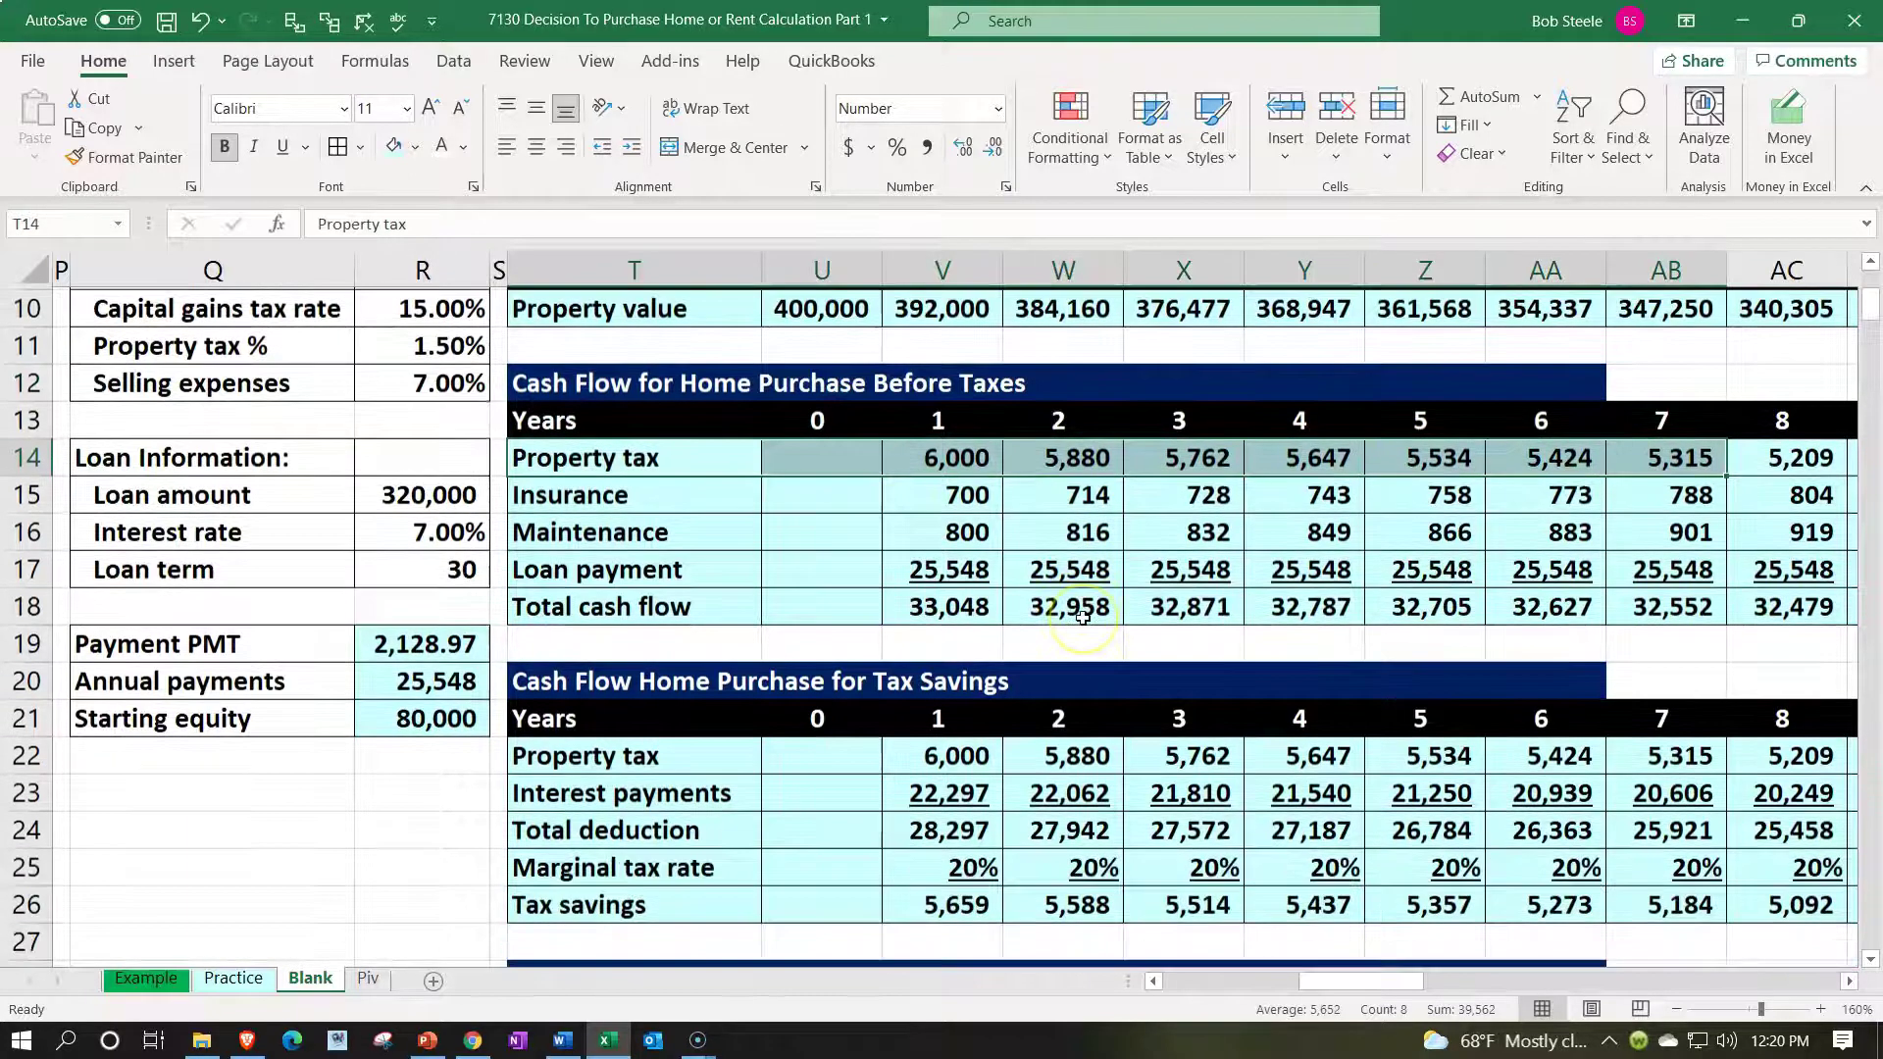
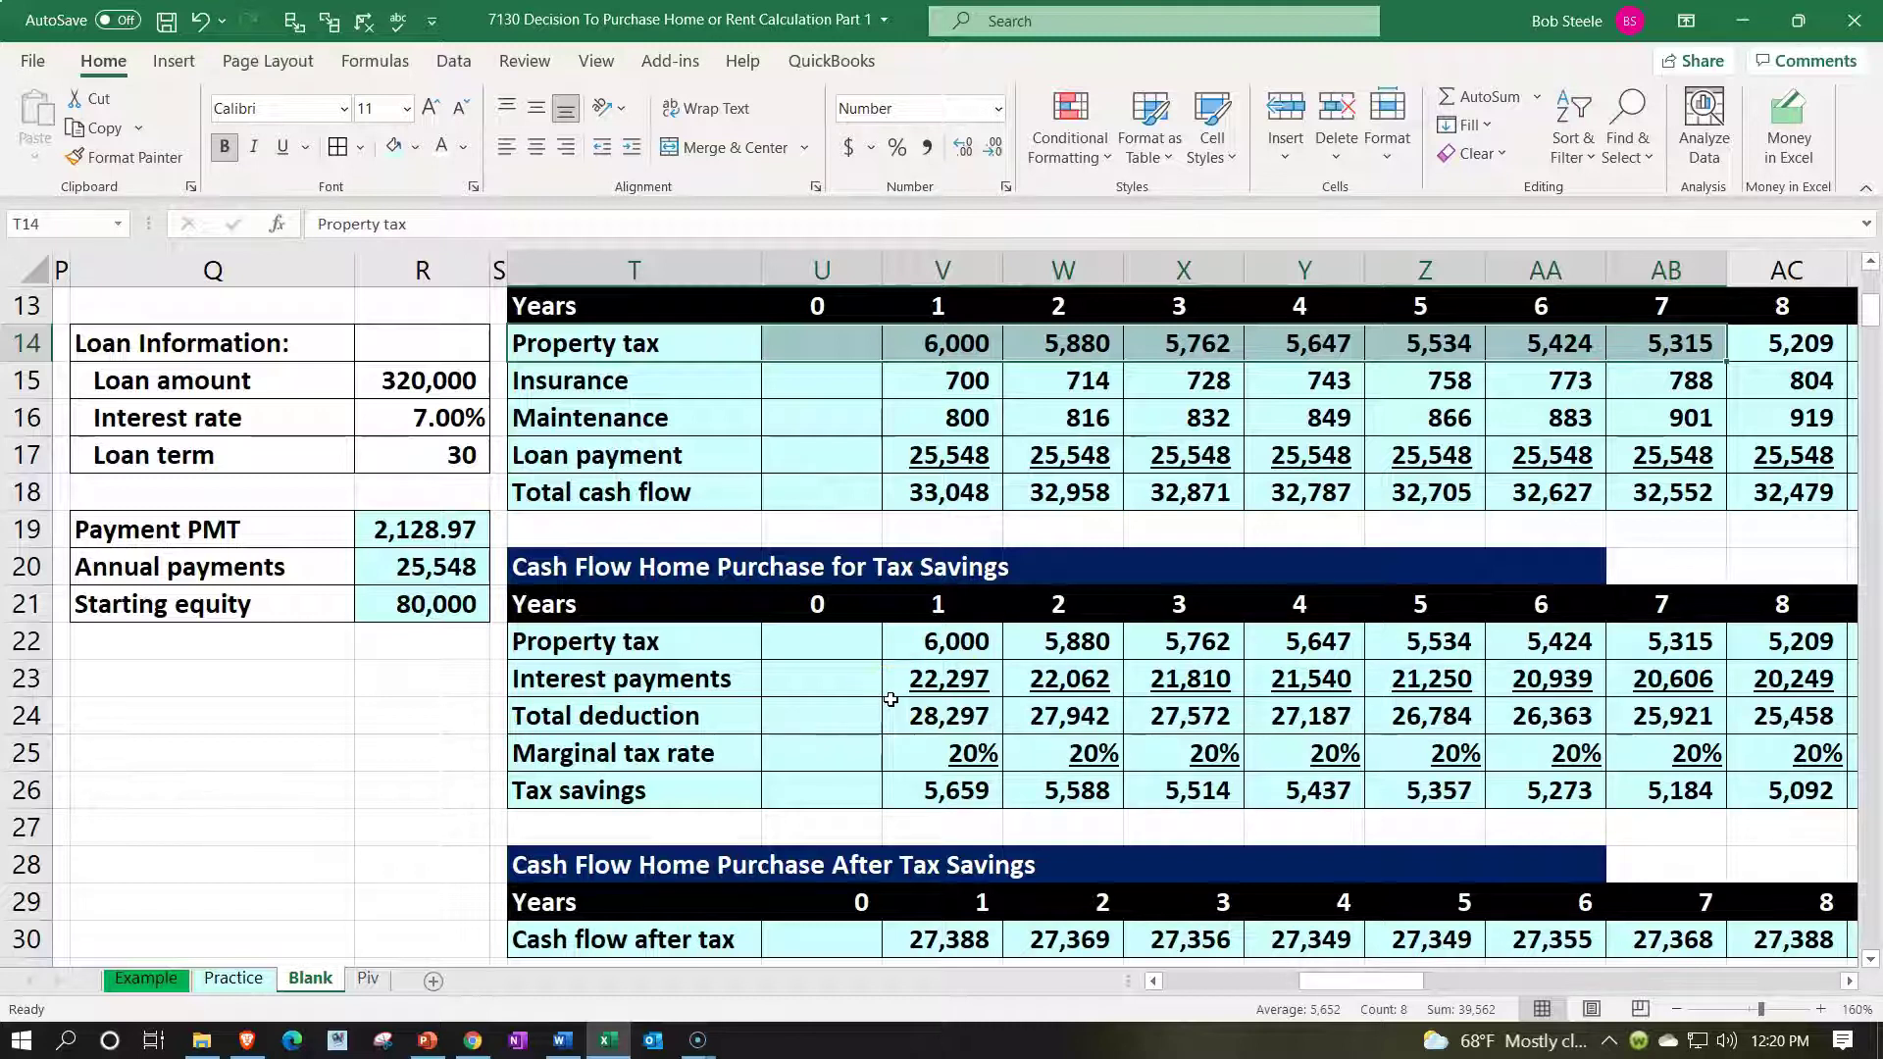
pyautogui.scroll(-1, 891, 700)
pyautogui.moveTo(735, 678); pyautogui.dragTo(1018, 677)
pyautogui.moveTo(731, 530); pyautogui.dragTo(1481, 520)
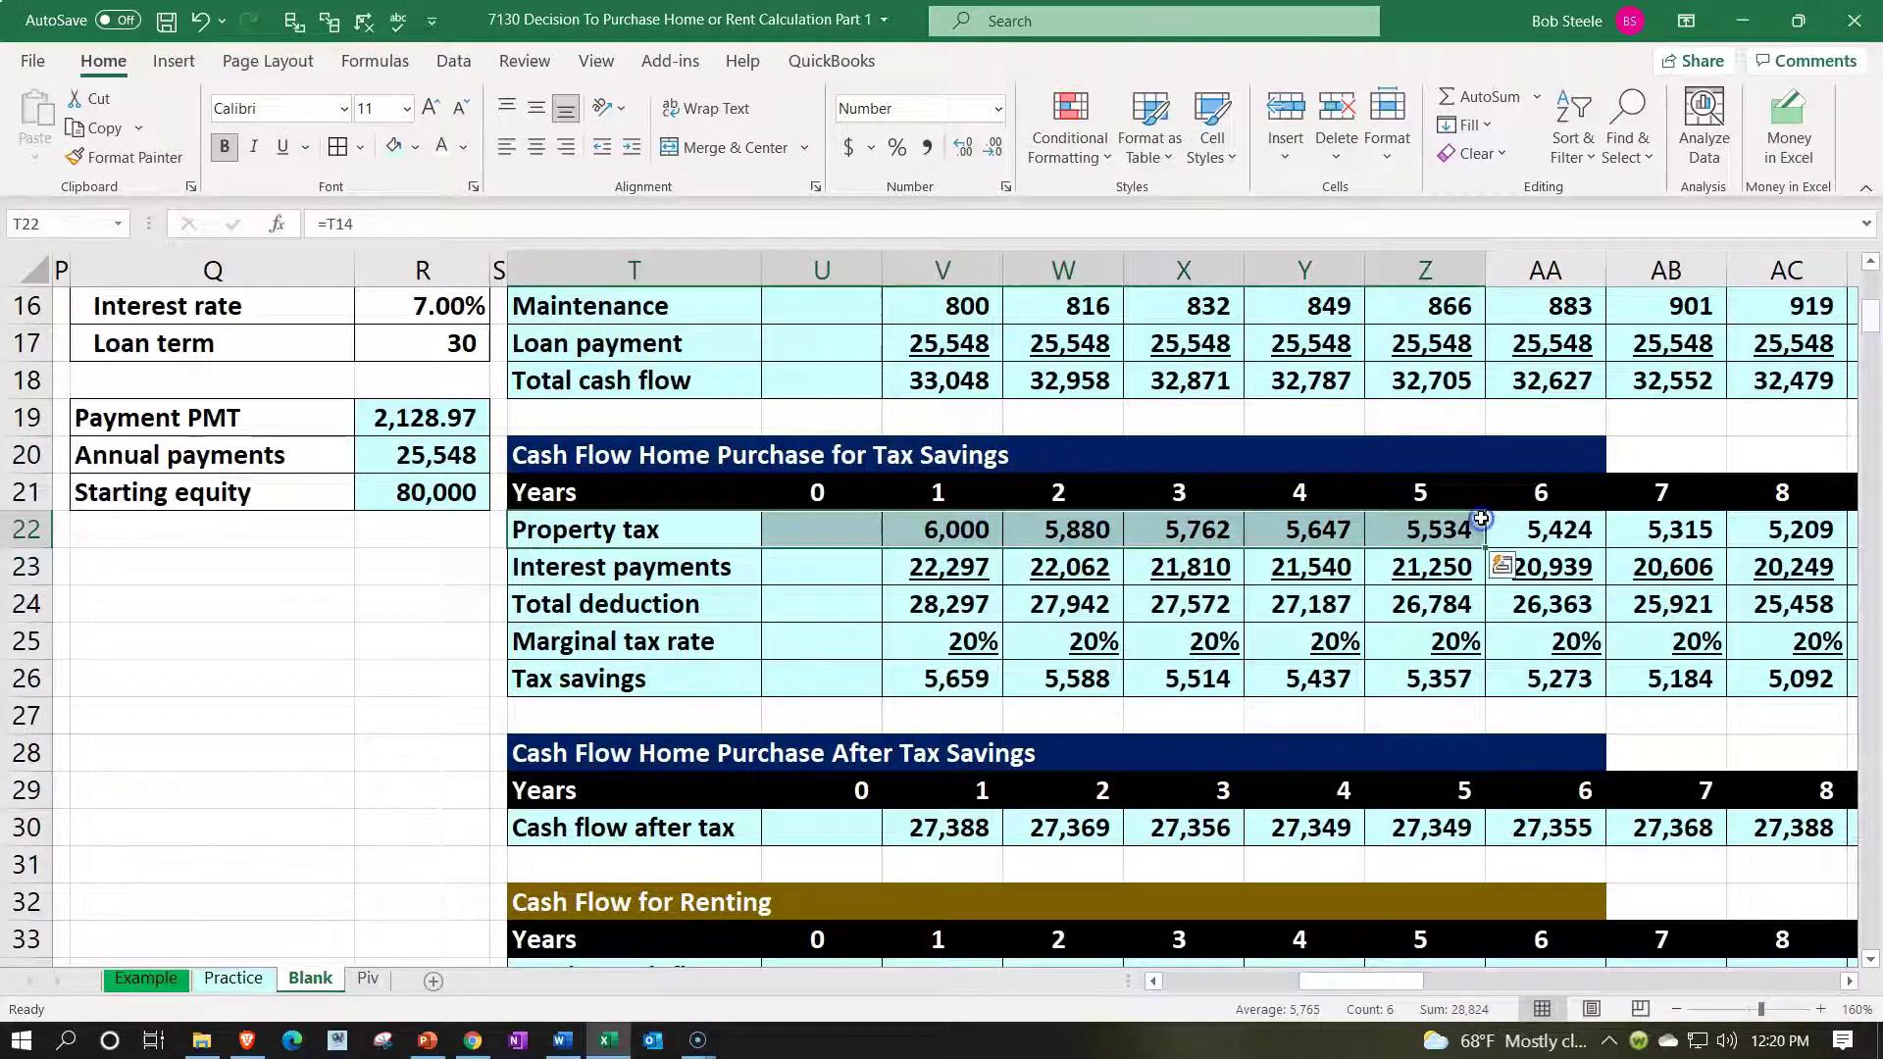
pyautogui.scroll(-2, 1481, 520)
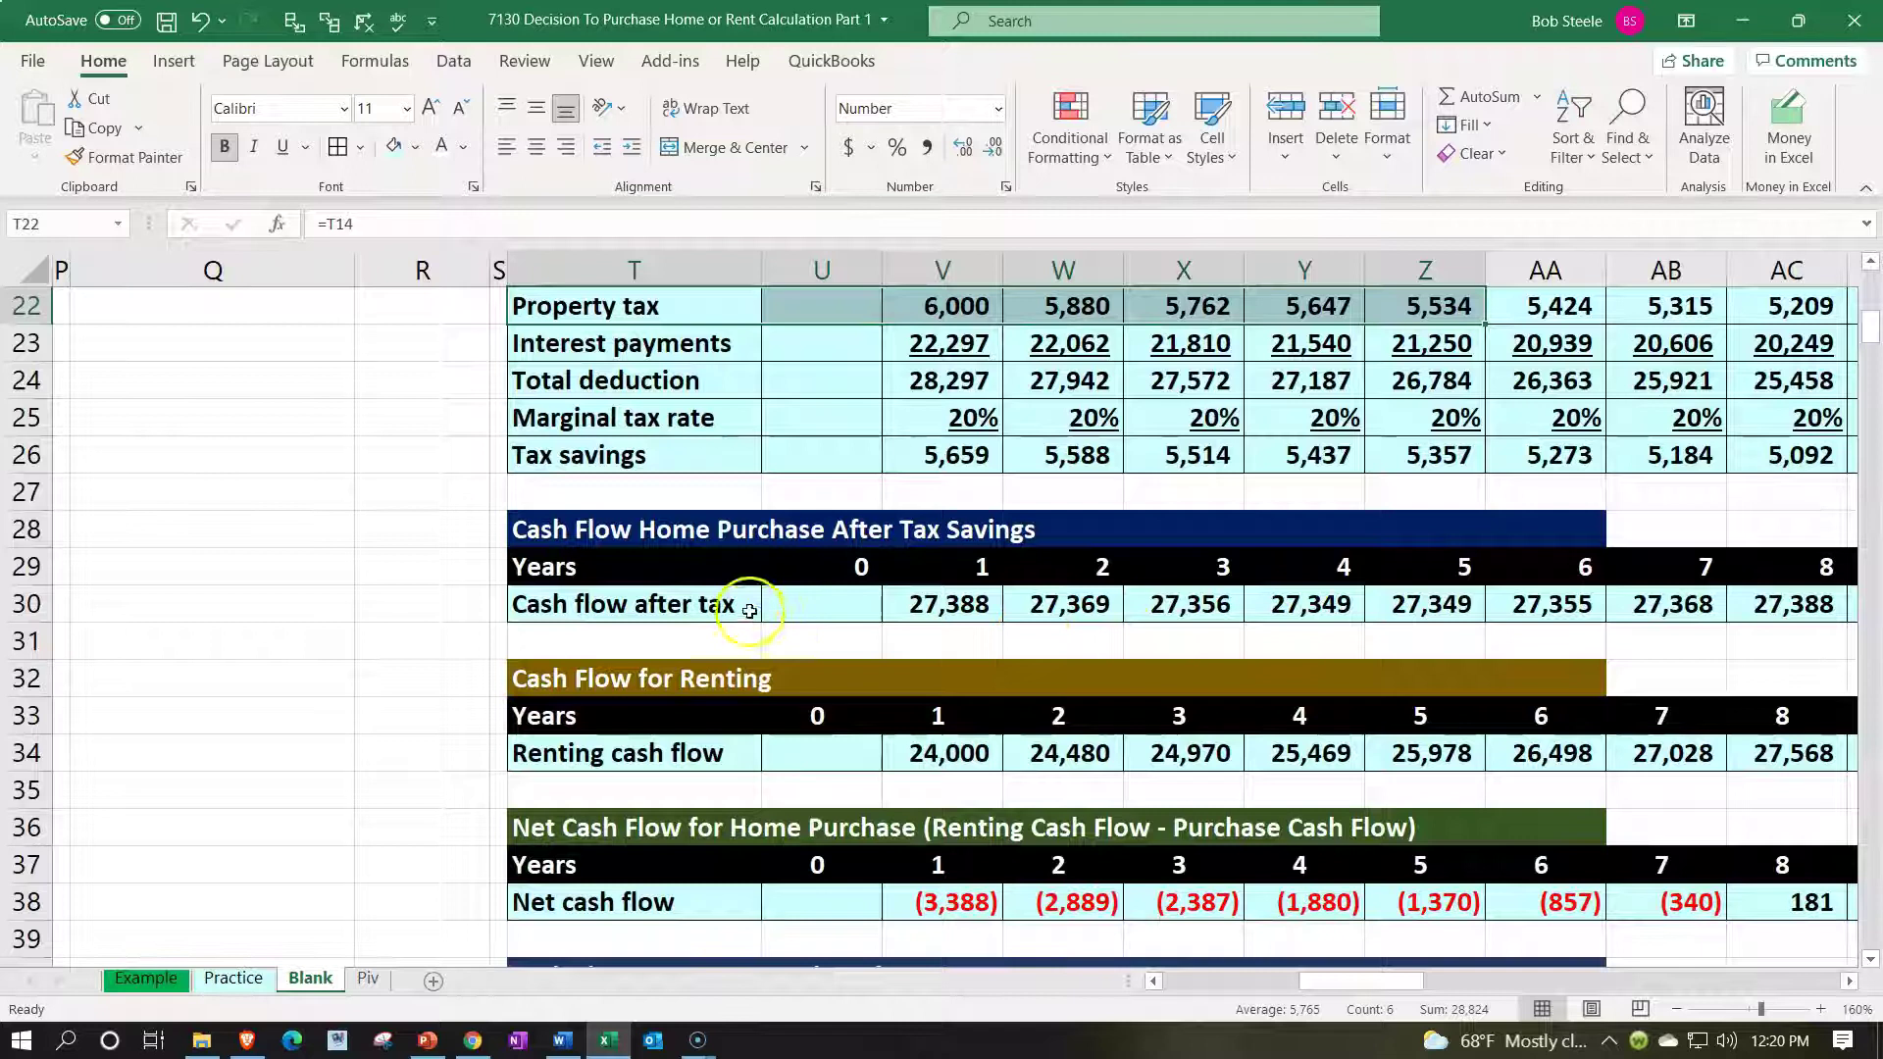
pyautogui.moveTo(750, 611); pyautogui.dragTo(1079, 602)
pyautogui.scroll(-1, 1079, 601)
pyautogui.moveTo(736, 642); pyautogui.dragTo(1354, 657)
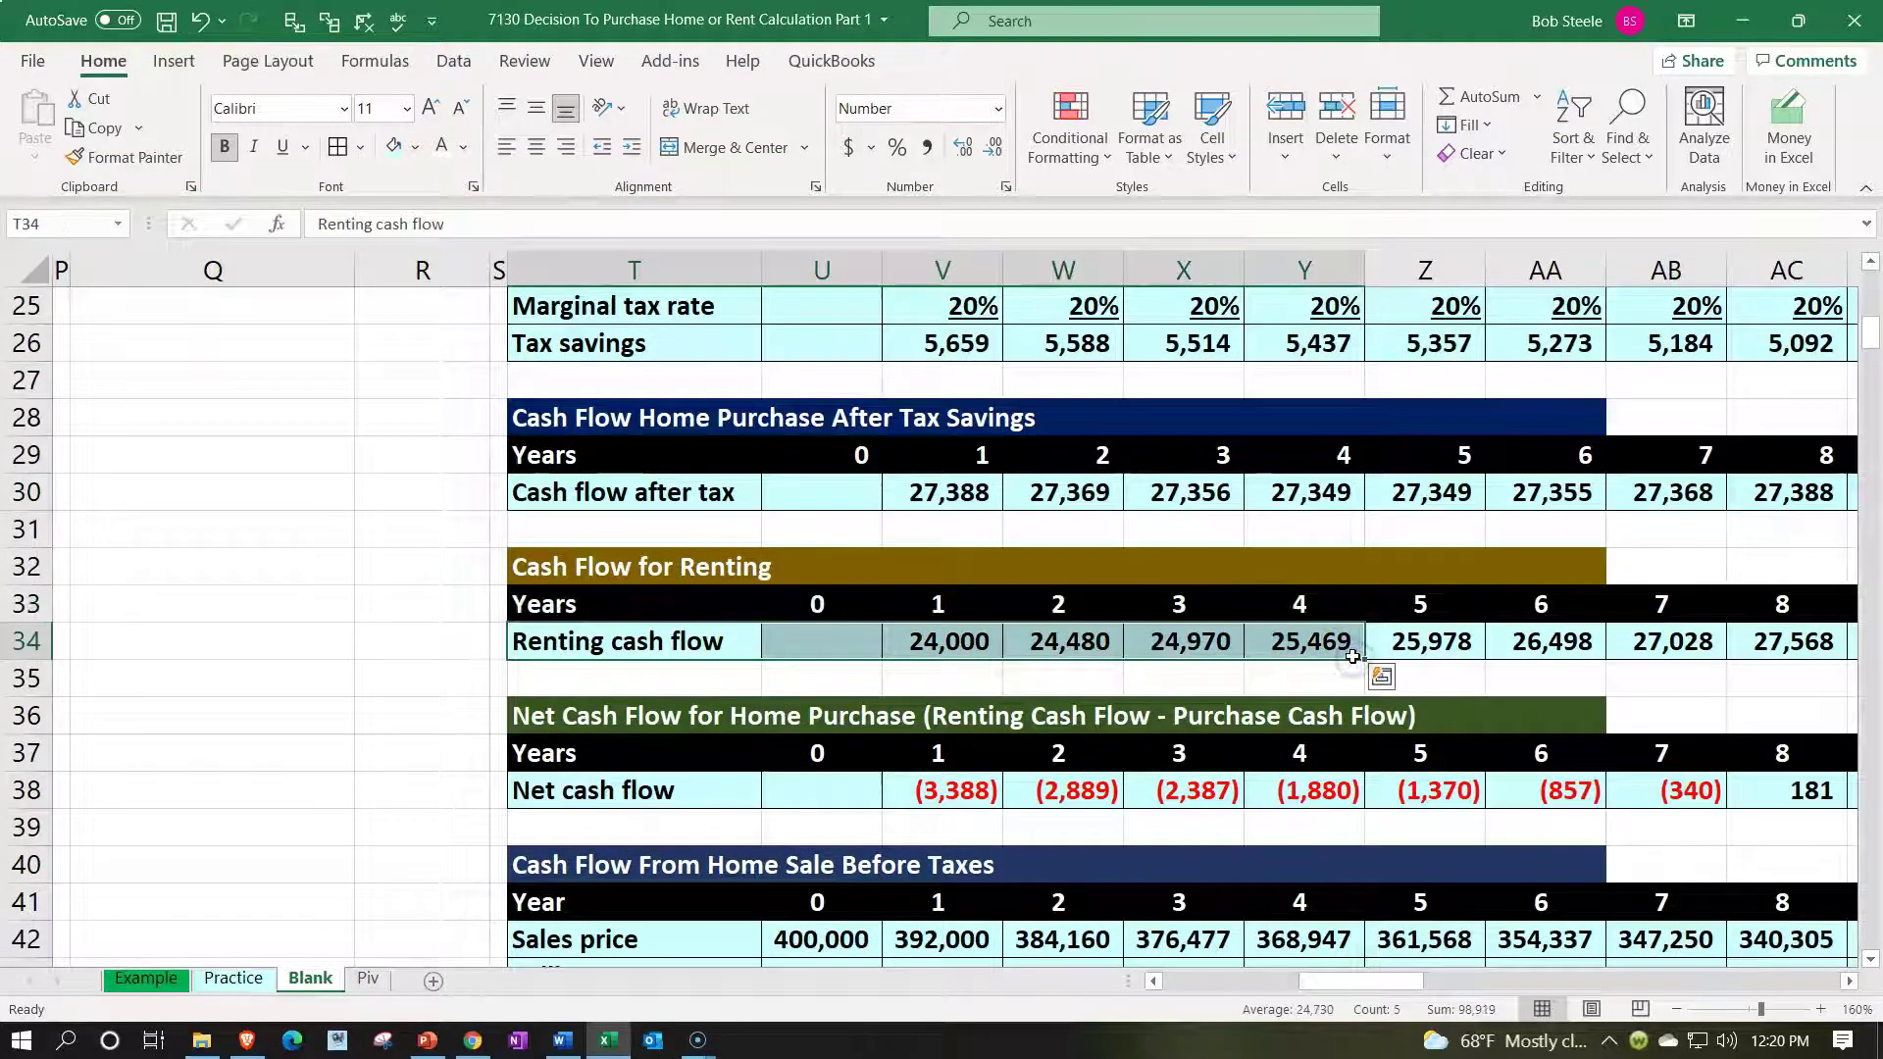
pyautogui.scroll(-1, 1354, 657)
pyautogui.moveTo(677, 677); pyautogui.dragTo(1793, 687)
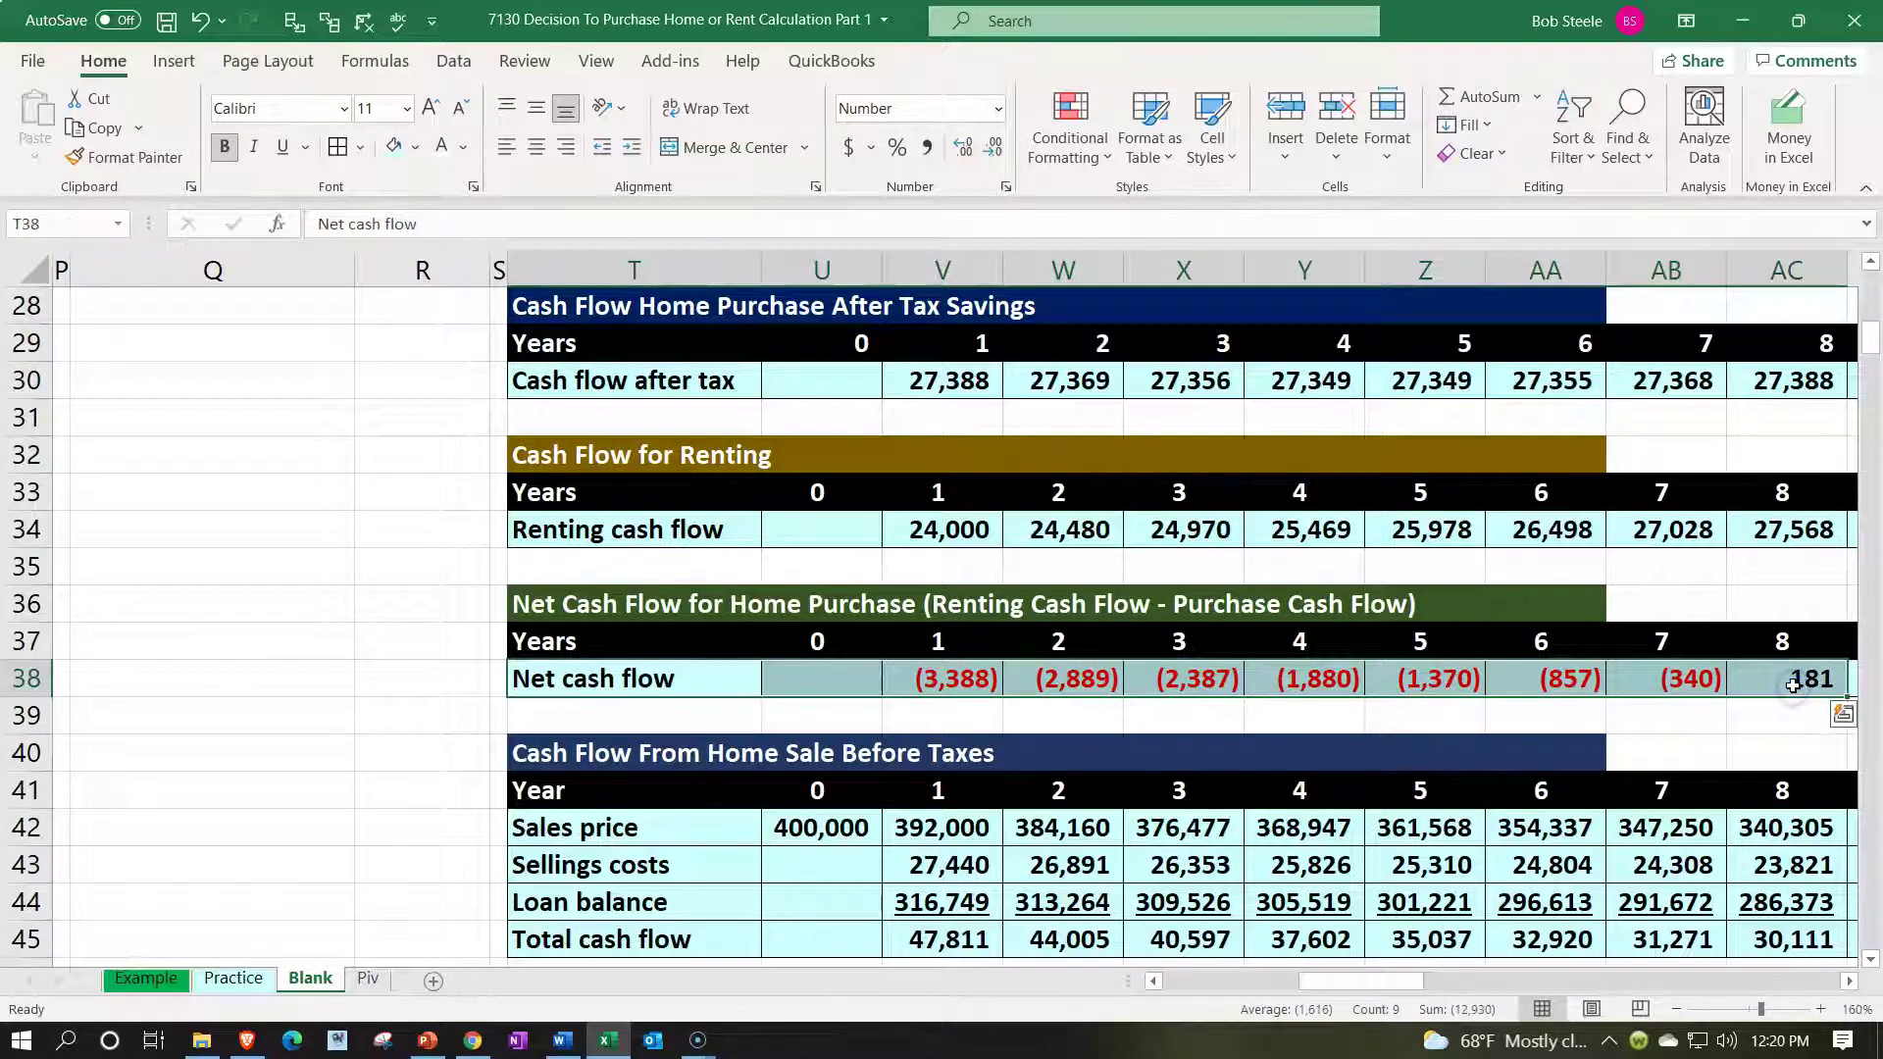
pyautogui.click(1795, 684)
# - Examine the home sale tables: total cash flow before taxes, gain or loss, and cash flow after taxes
pyautogui.scroll(-1, 1793, 683)
pyautogui.scroll(-3, 1793, 684)
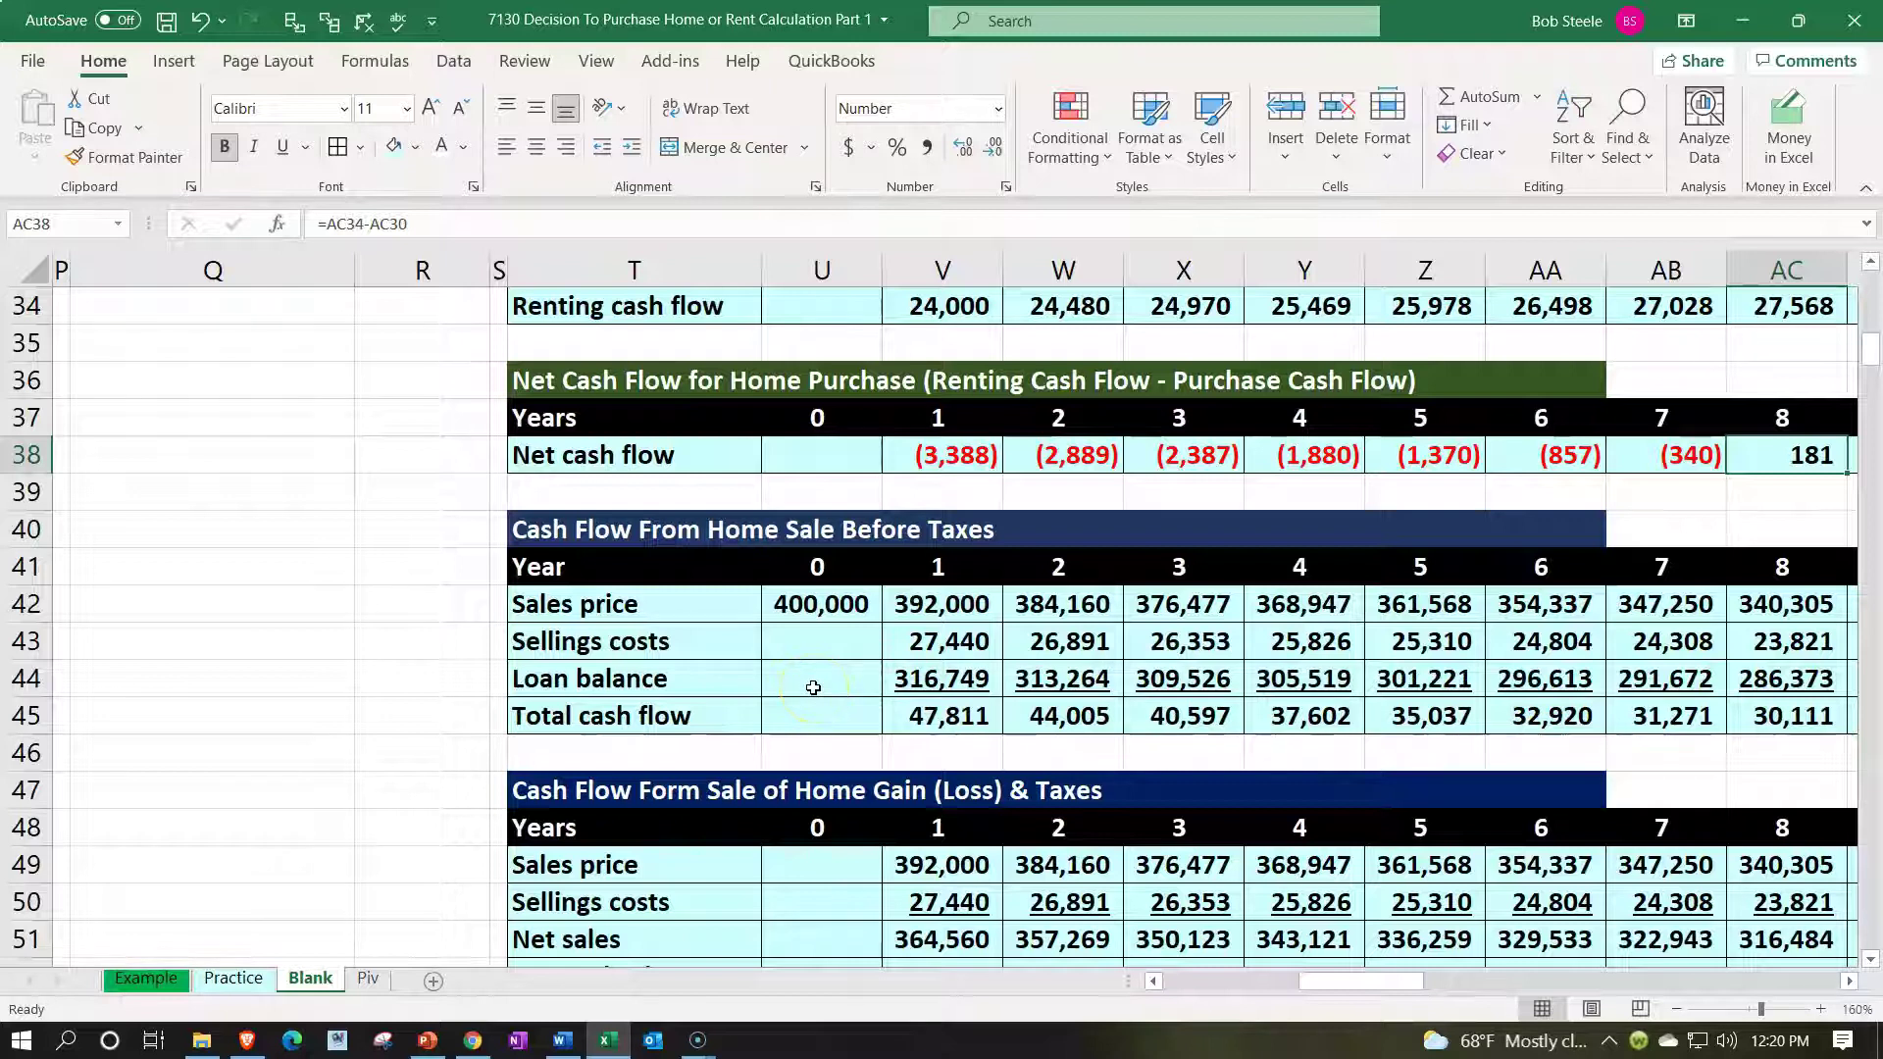
pyautogui.moveTo(714, 704); pyautogui.dragTo(1632, 708)
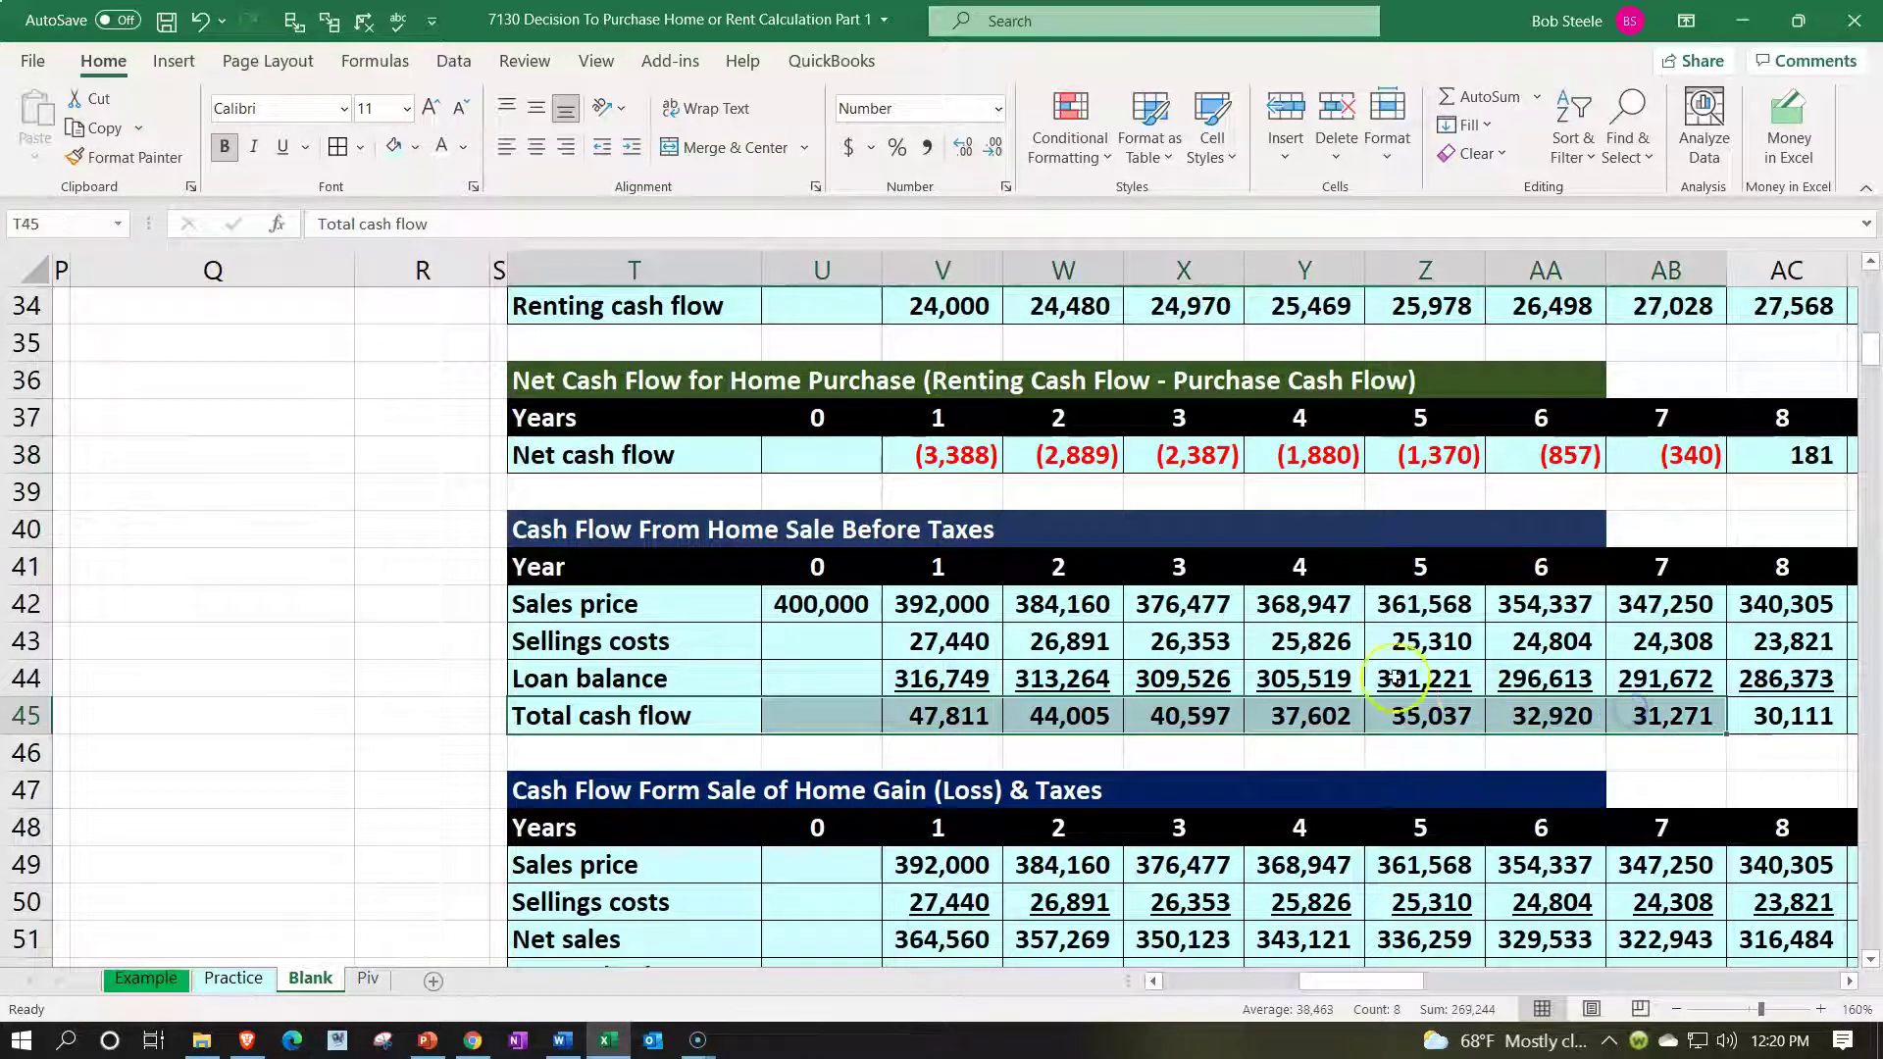
pyautogui.scroll(-3, 1341, 651)
pyautogui.scroll(-3, 1341, 651)
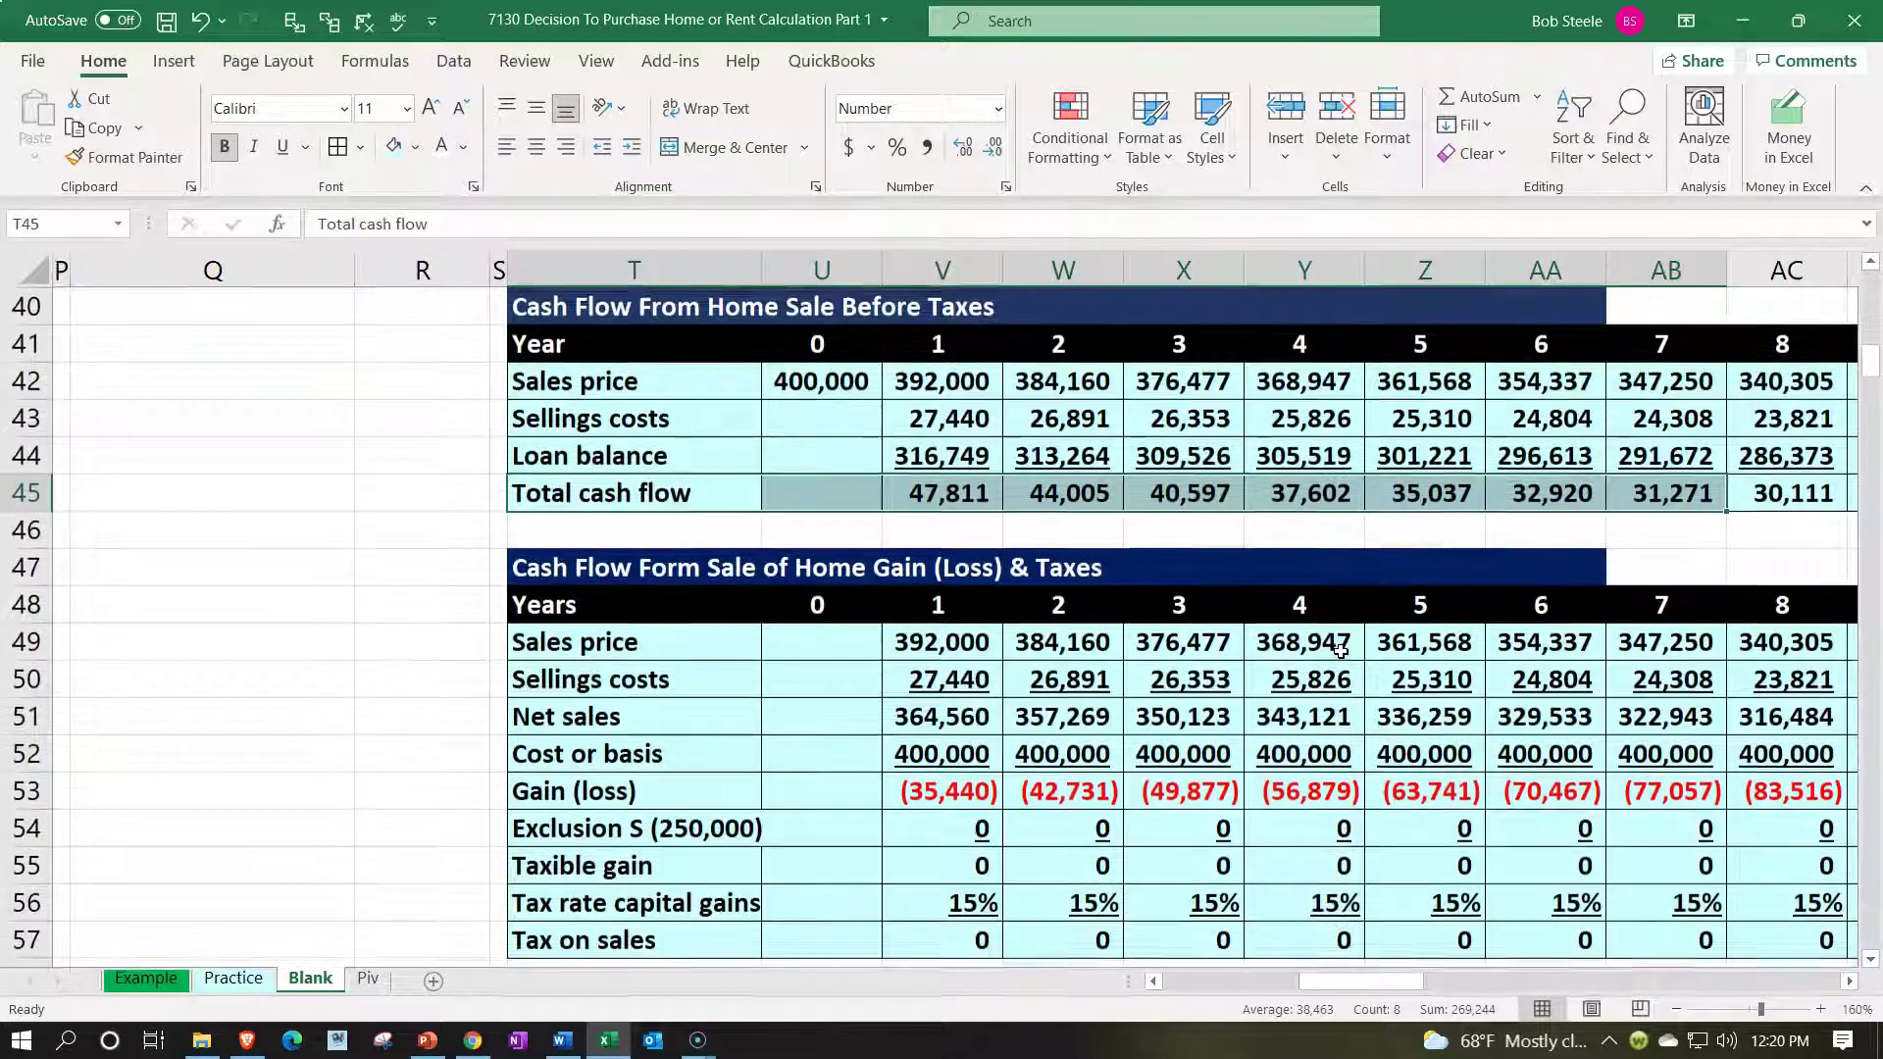
pyautogui.scroll(-3, 1304, 667)
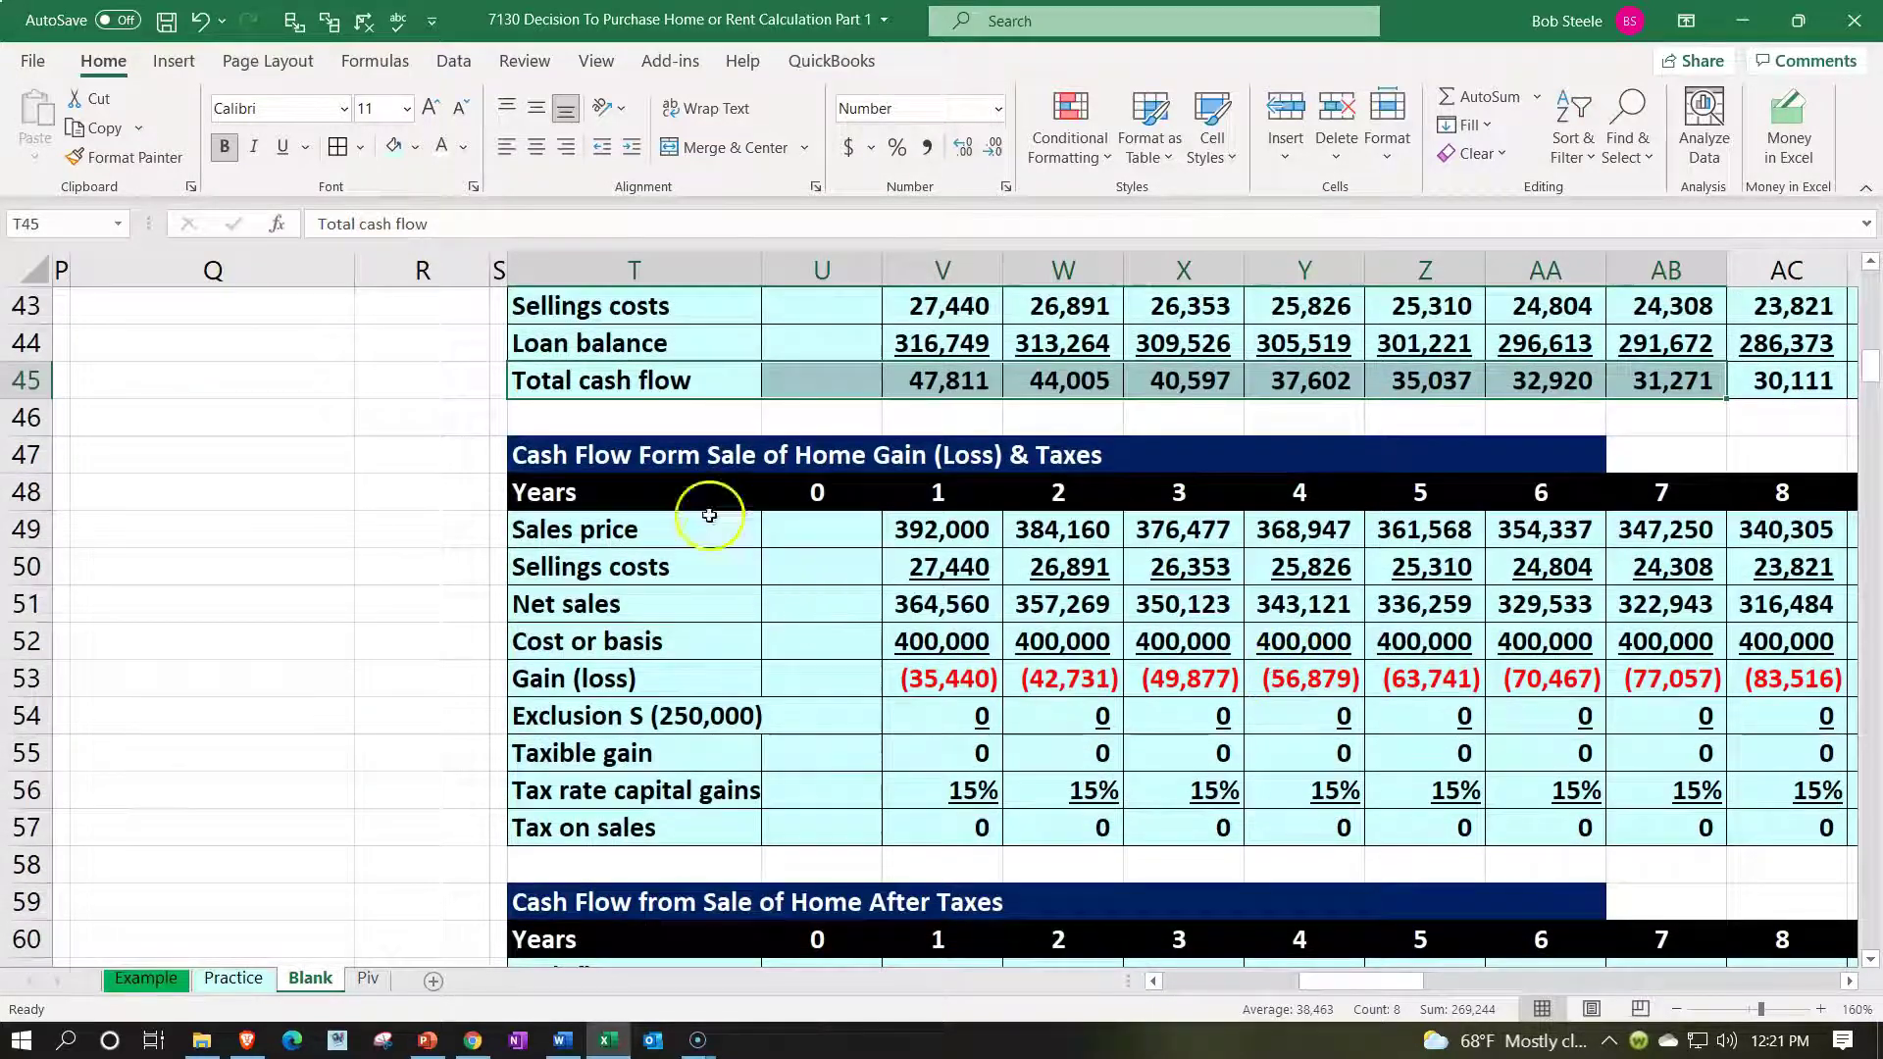
pyautogui.scroll(-3, 569, 606)
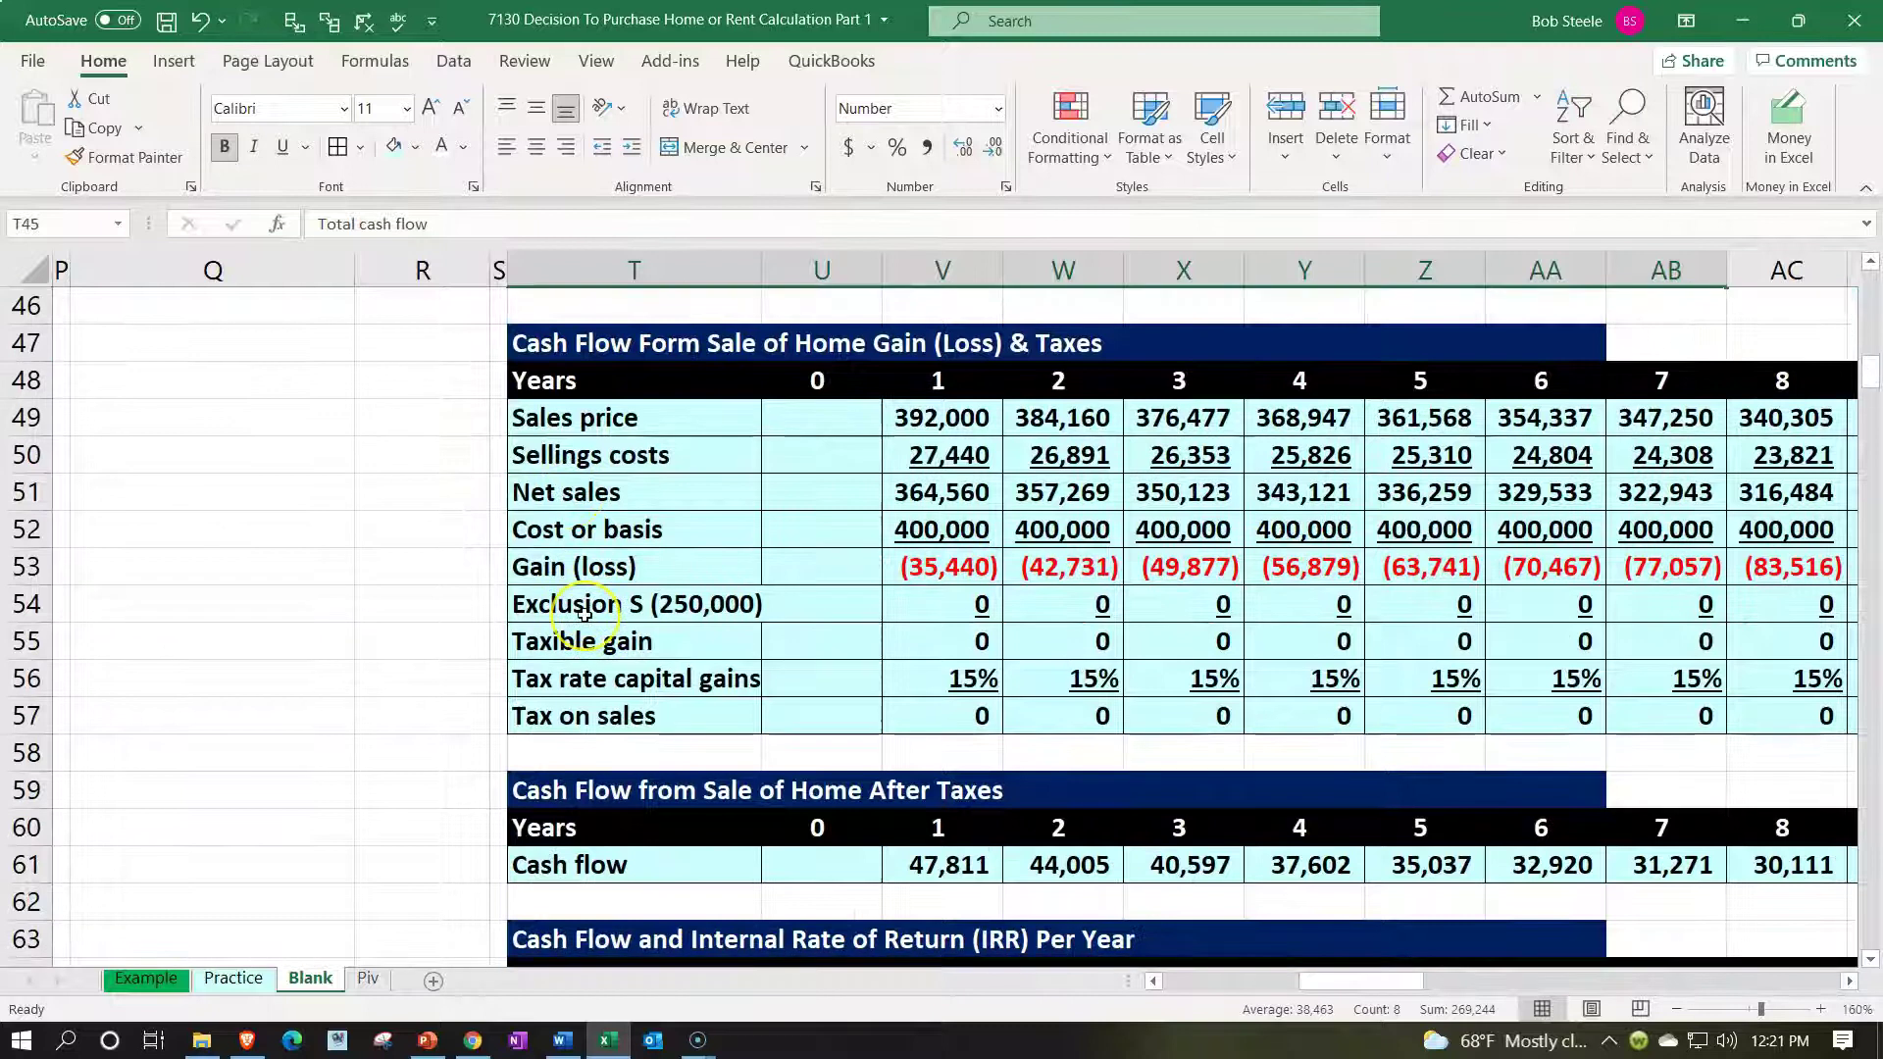
pyautogui.moveTo(763, 585); pyautogui.dragTo(1656, 560)
pyautogui.scroll(-6, 1076, 726)
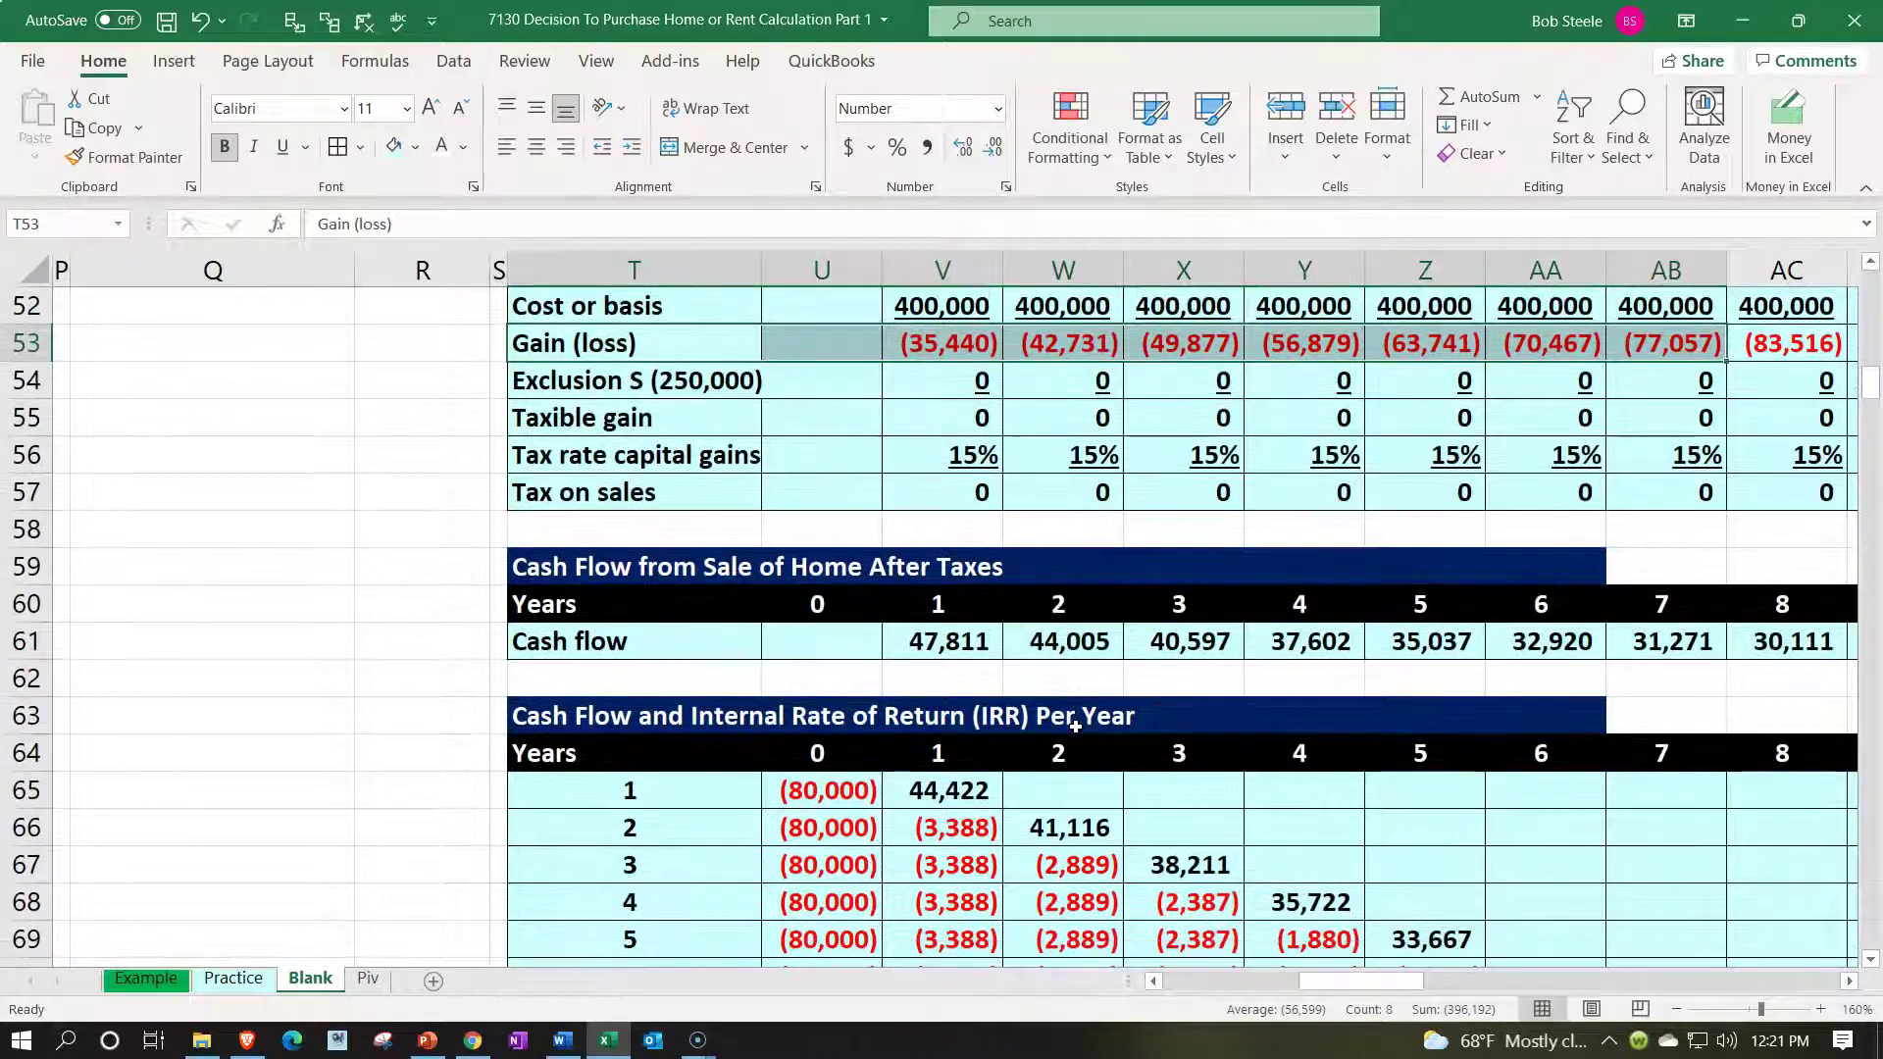
pyautogui.click(1052, 694)
pyautogui.moveTo(699, 658); pyautogui.dragTo(1133, 640)
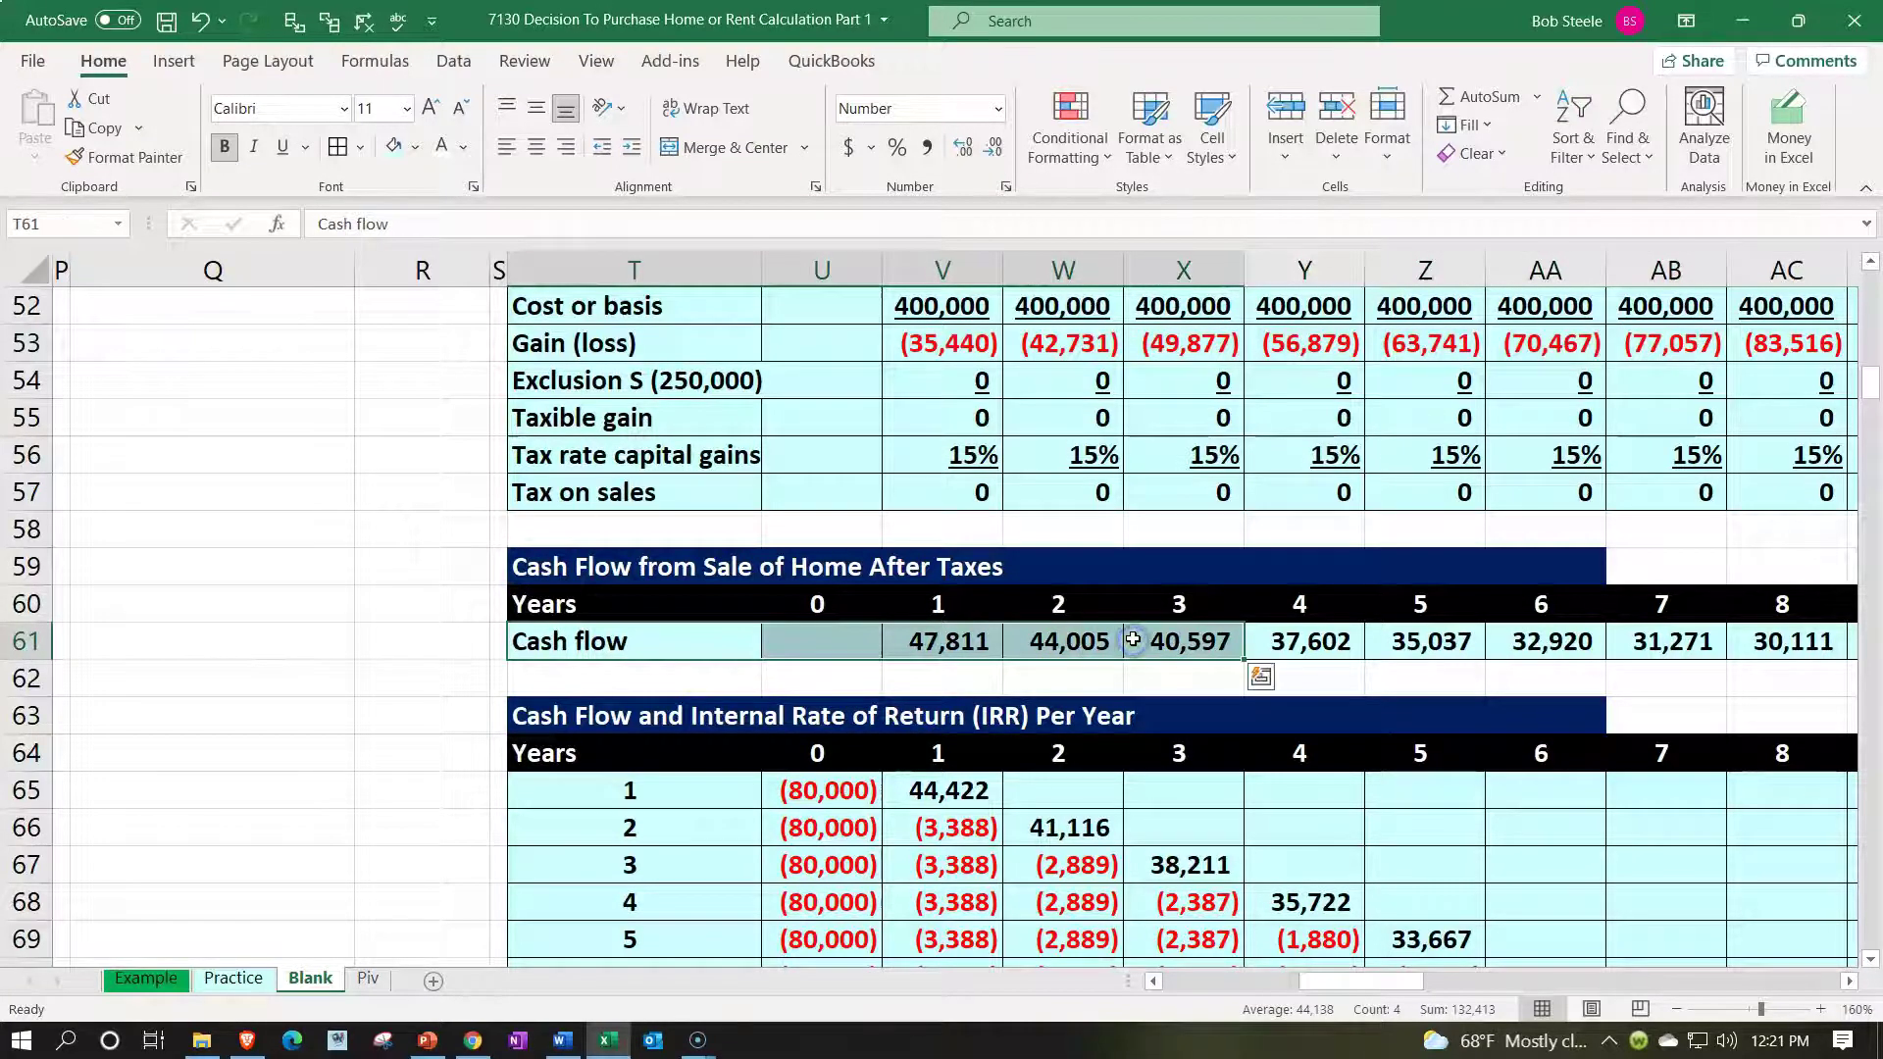
# - Trace the year 15 row of the Cash Flow and Internal Rate of Return table from year 0 through its year 15 cash flow
pyautogui.scroll(-5, 1133, 641)
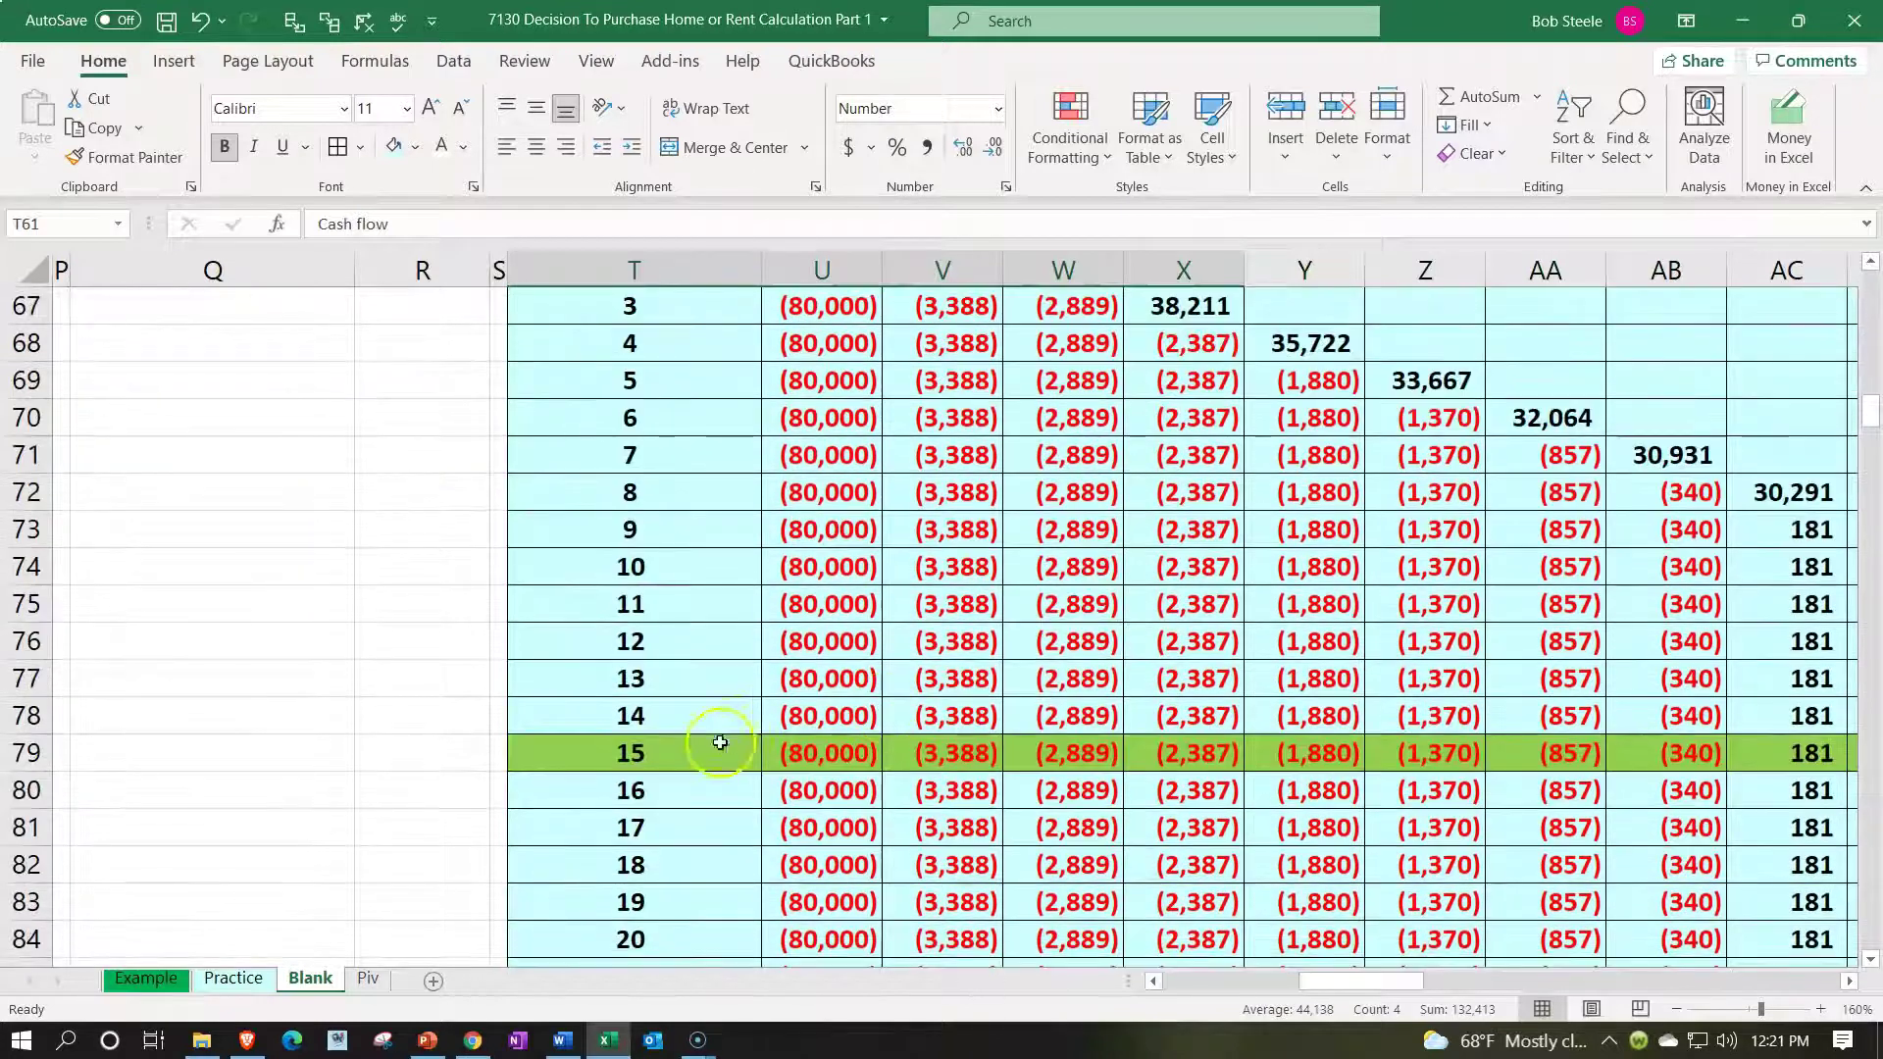
pyautogui.click(692, 744)
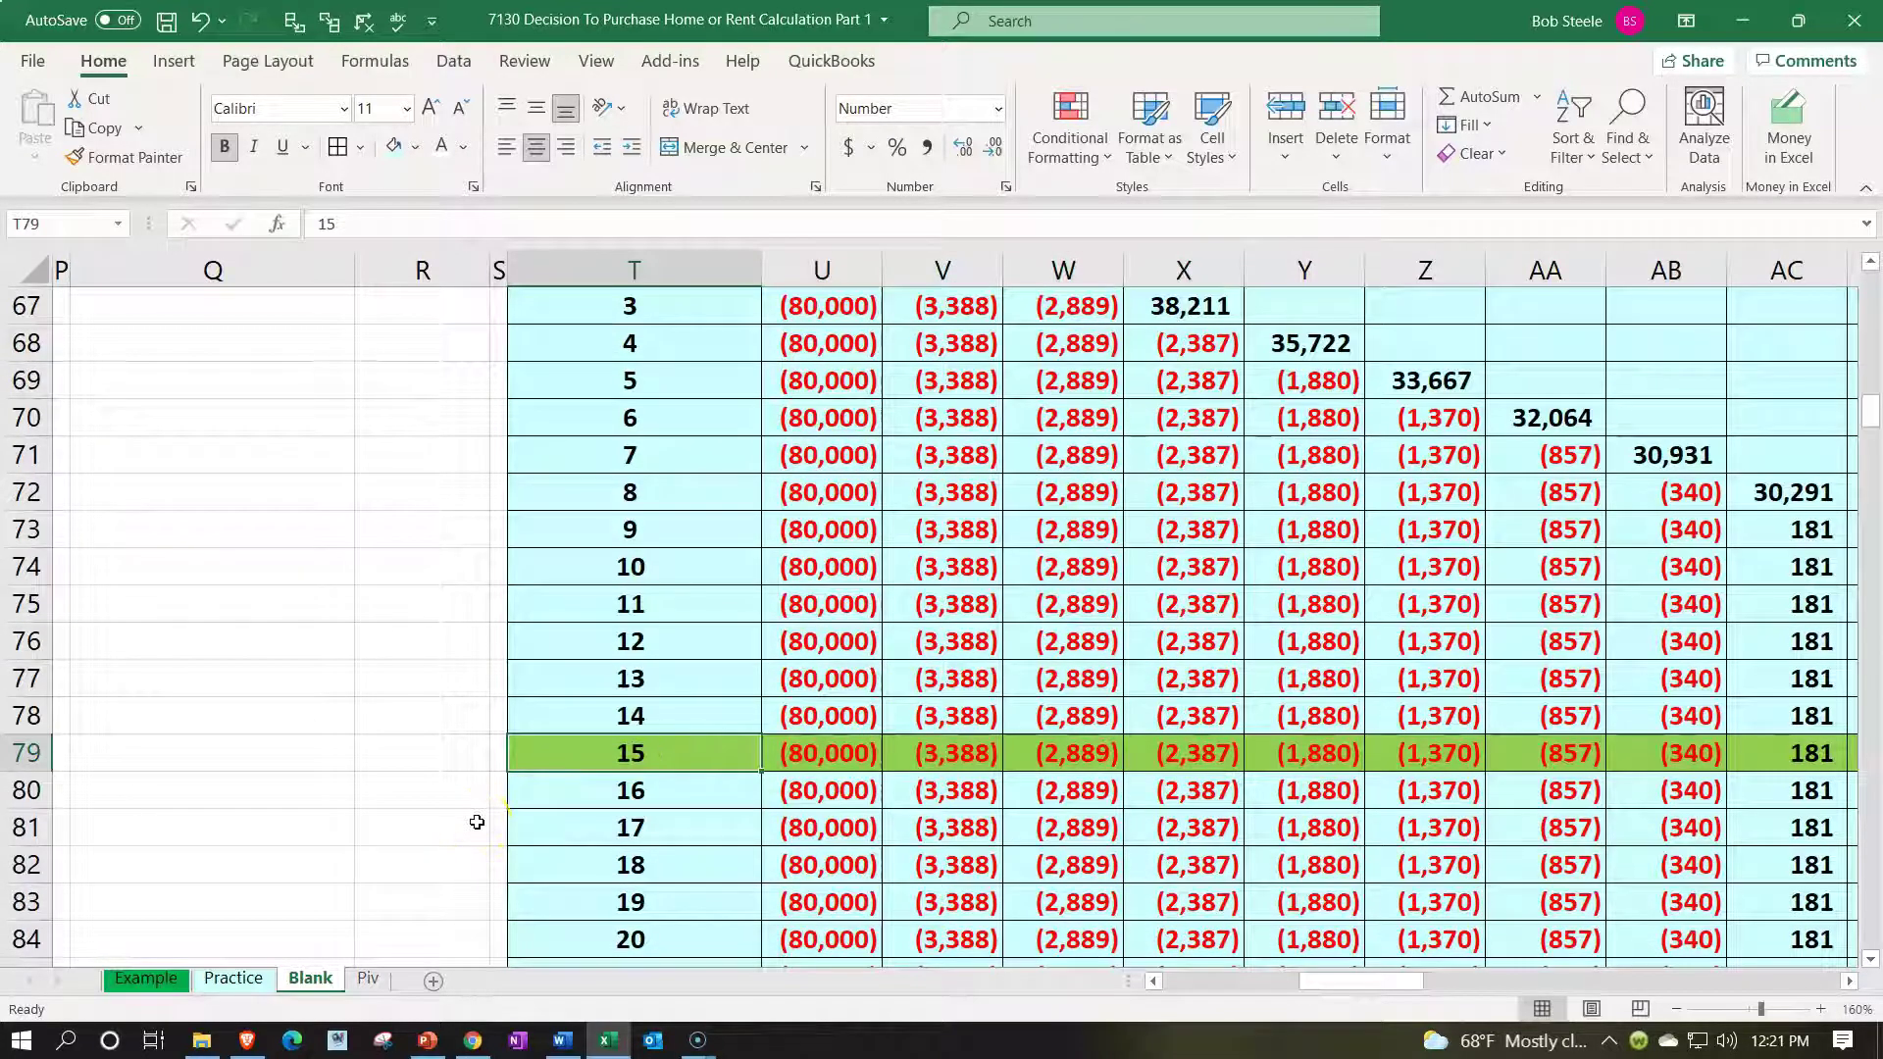
pyautogui.press('Right')
pyautogui.press('Right')
pyautogui.press('Right')
pyautogui.press('Right')
pyautogui.press('Right')
pyautogui.press('Right')
pyautogui.press('Right')
pyautogui.press('Right')
pyautogui.press('Right')
pyautogui.press('Right')
pyautogui.press('Right')
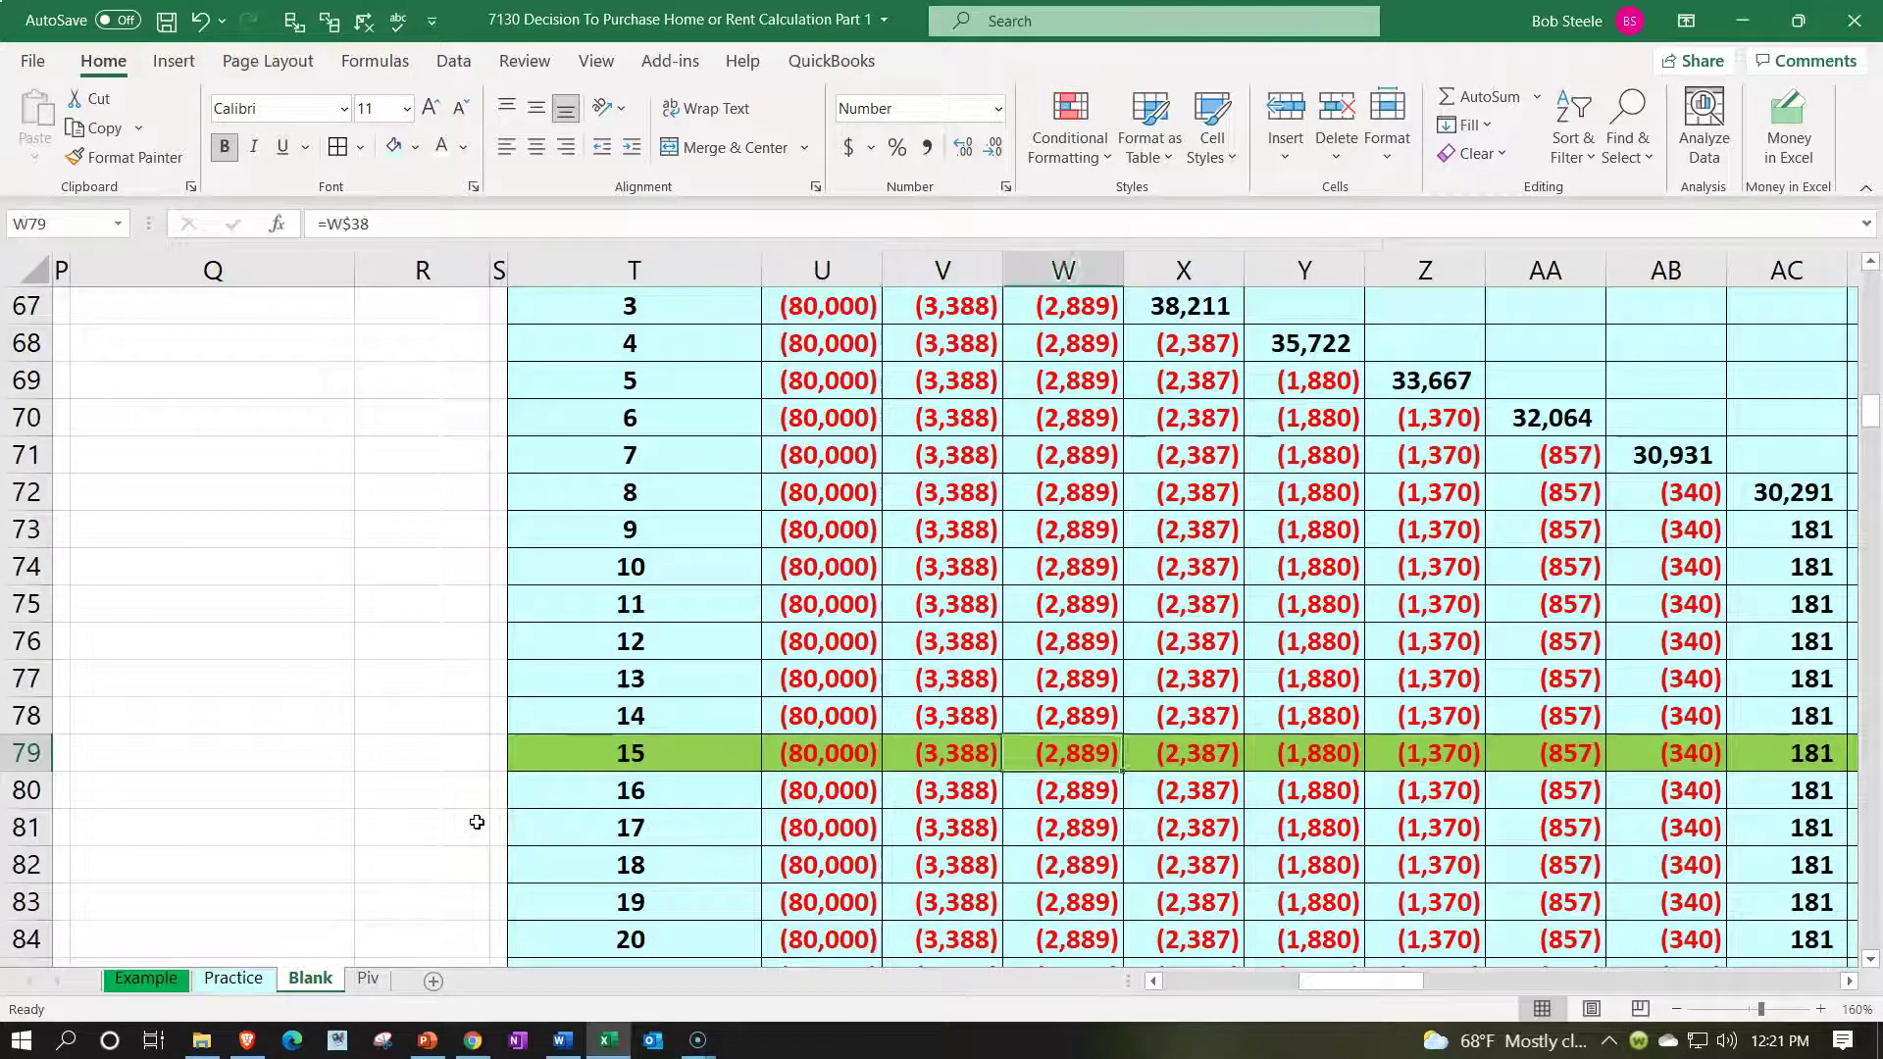
pyautogui.press('Right')
pyautogui.press('Right')
pyautogui.press('Left')
pyautogui.press('Left')
pyautogui.press('Left')
pyautogui.press('Left')
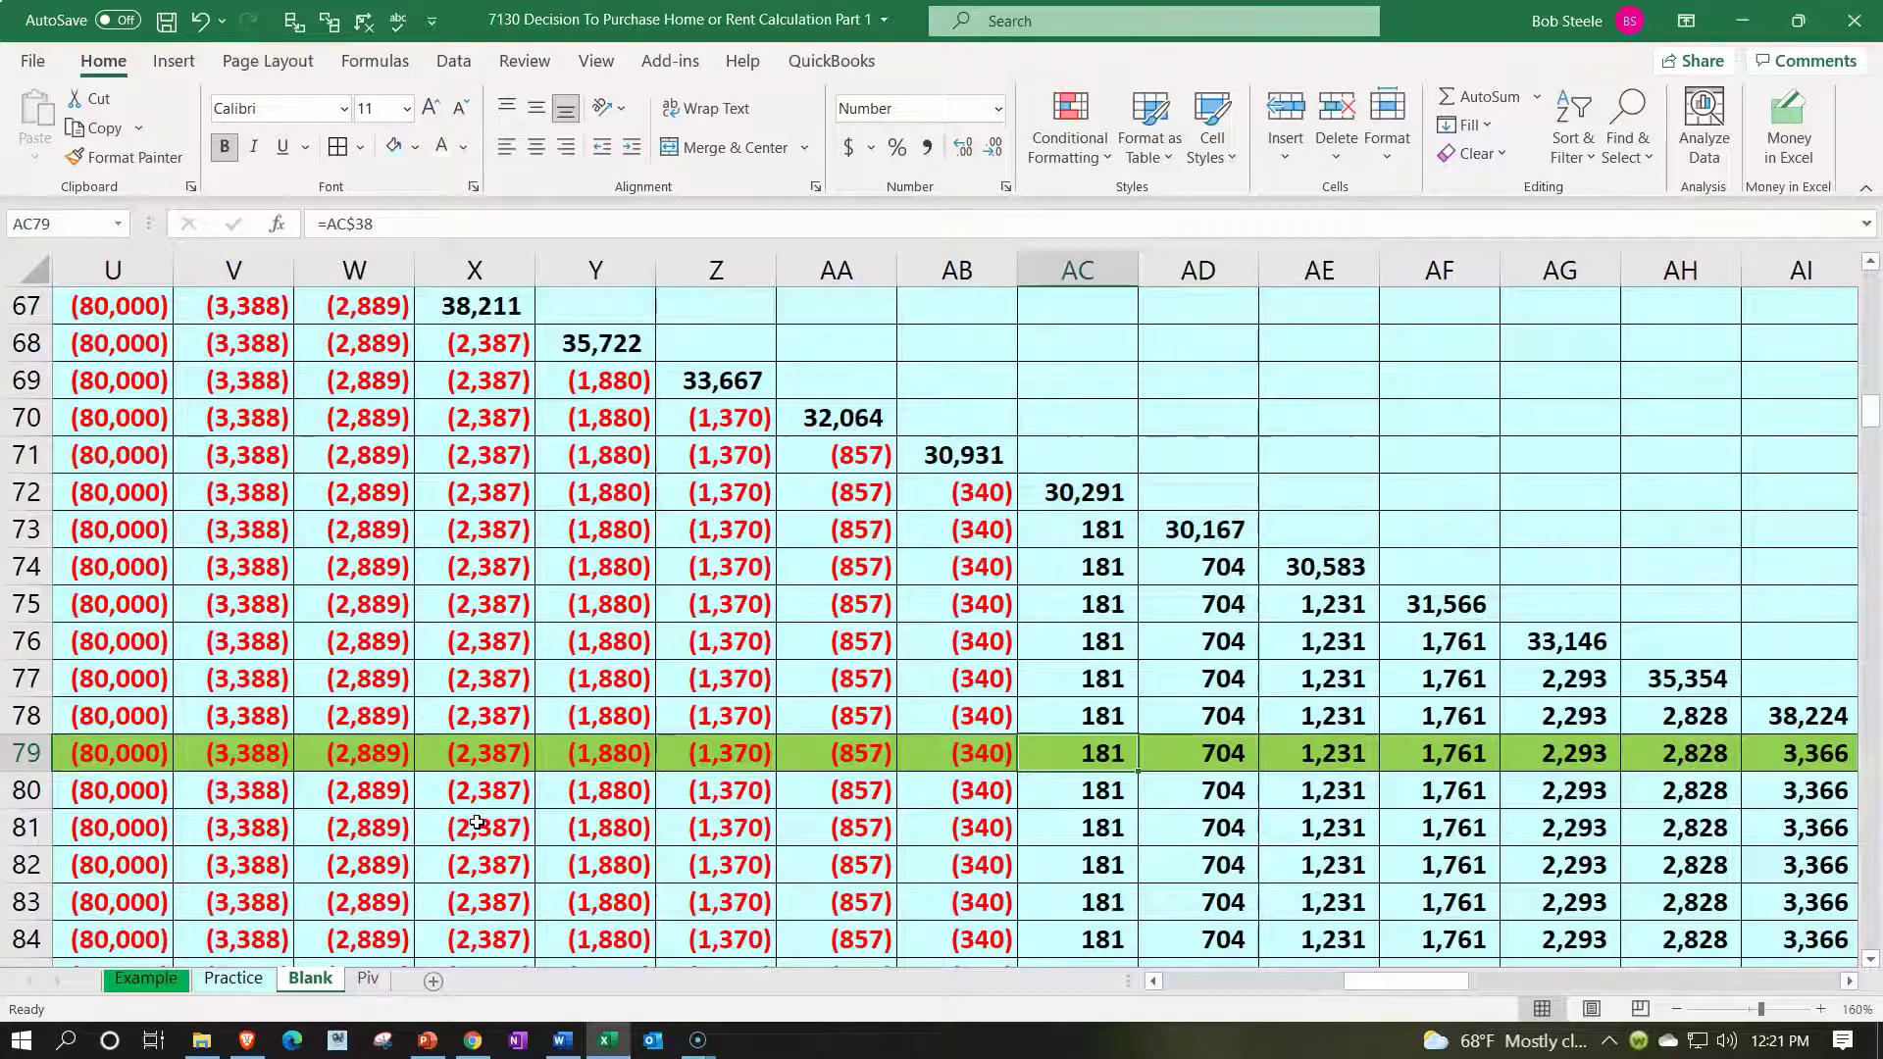
pyautogui.scroll(1, 477, 822)
pyautogui.press('Right')
pyautogui.press('Right')
pyautogui.press('Right')
pyautogui.press('Right')
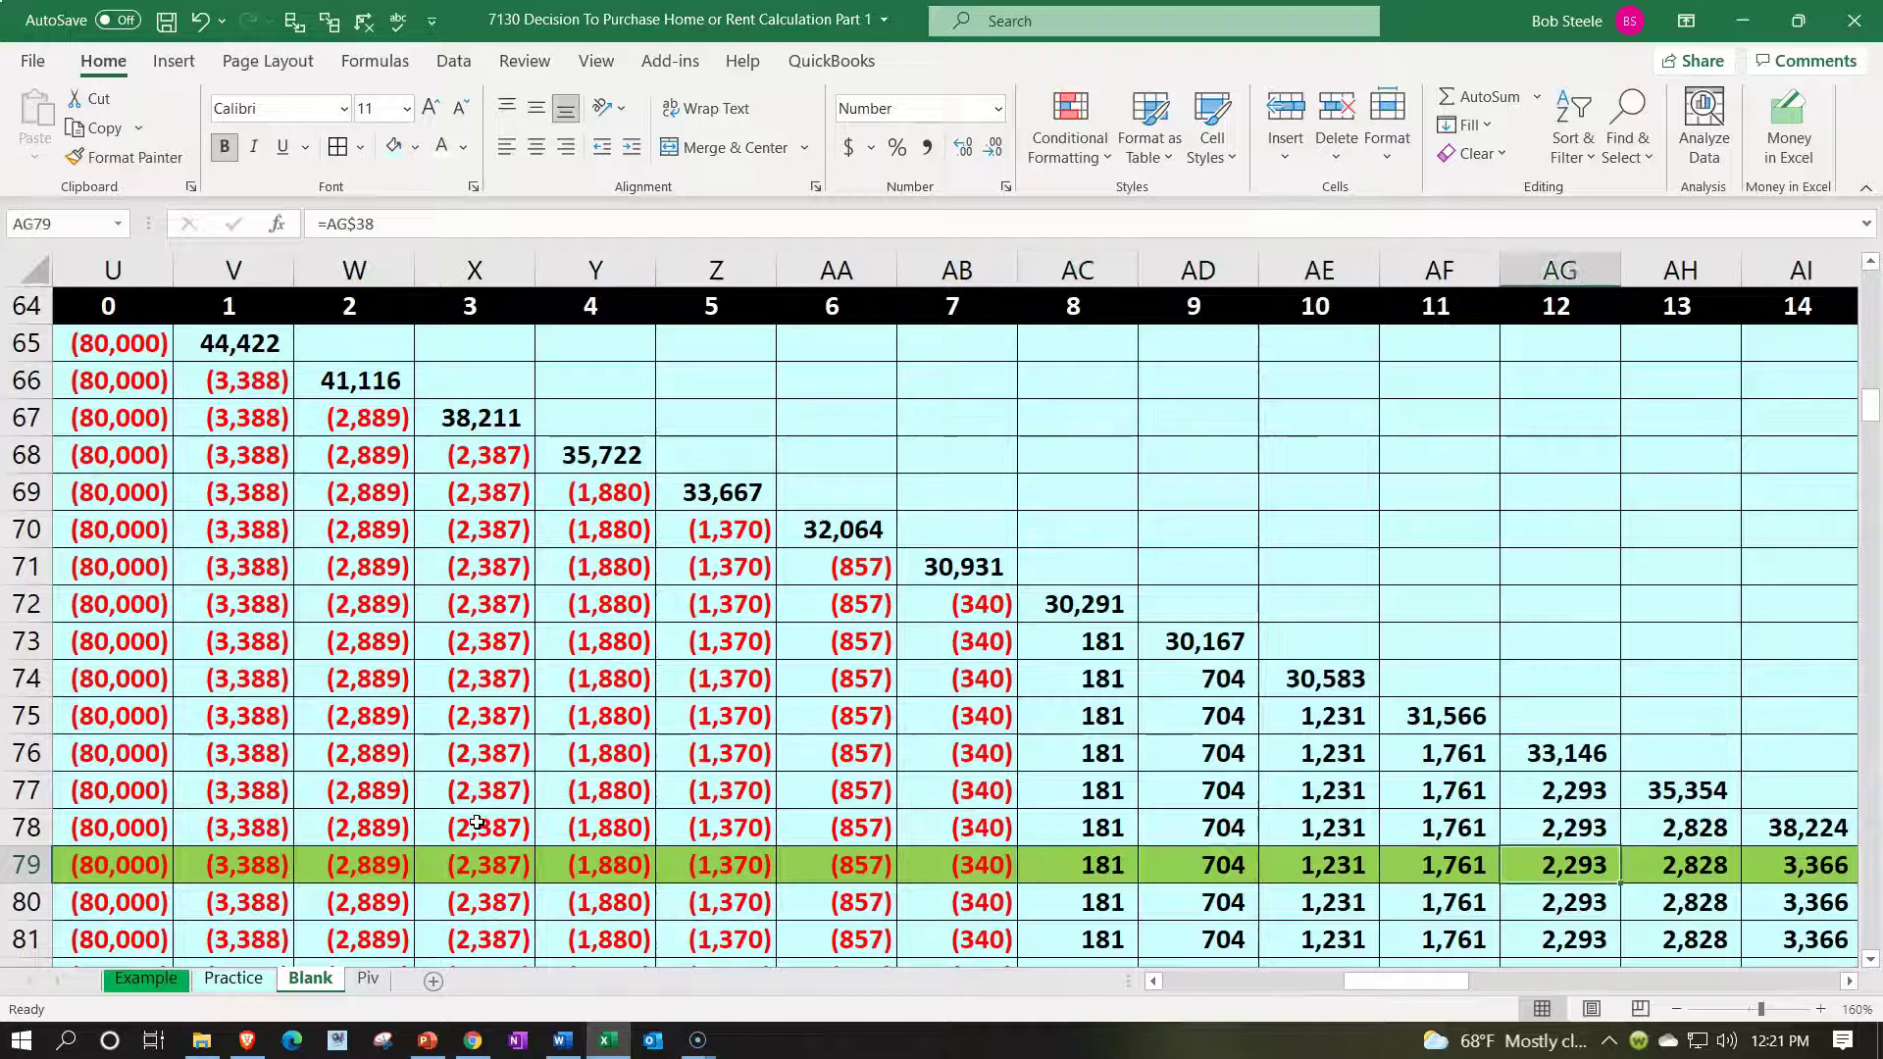
pyautogui.press('Right')
pyautogui.press('Right')
pyautogui.press('Right')
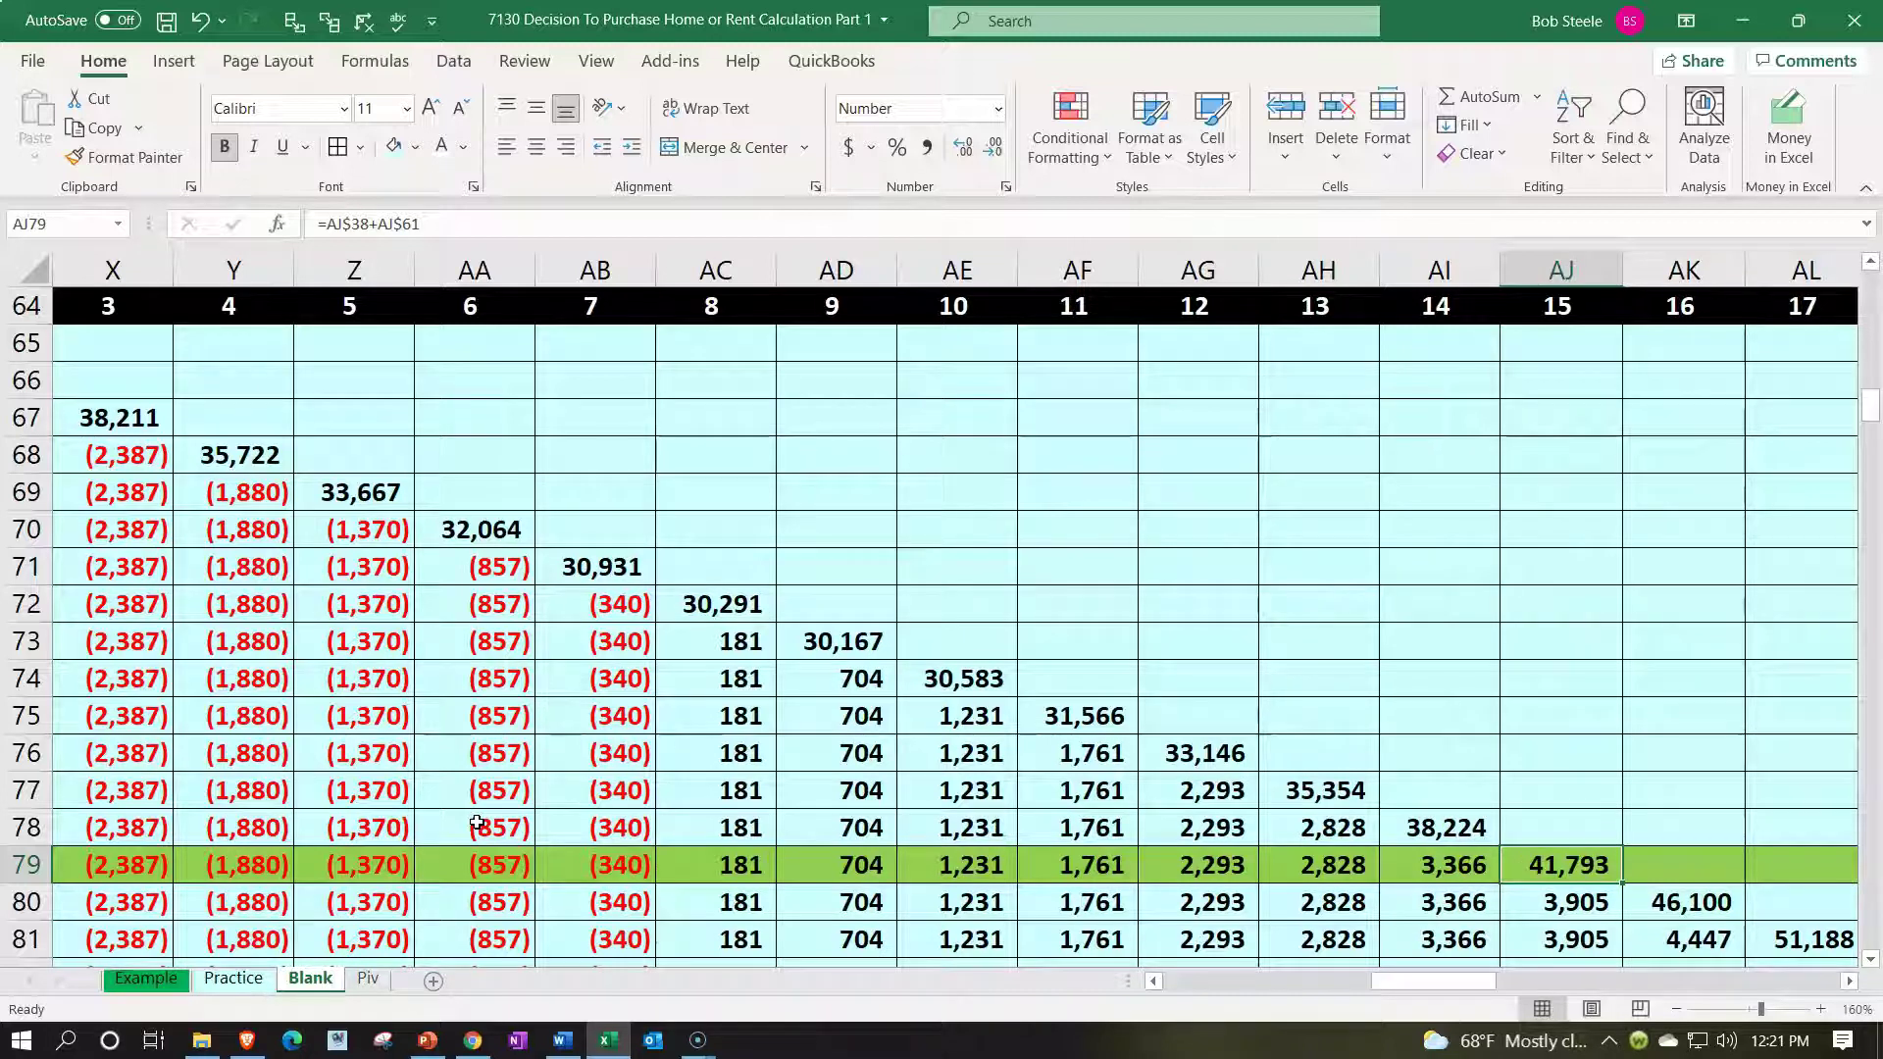
# - Check the total and IRR cells at the end of the year 15 row, including their formulas
pyautogui.press('Right')
pyautogui.press('Right')
pyautogui.press('Right')
pyautogui.press('Right')
pyautogui.press('Right')
pyautogui.press('Right')
pyautogui.press('Right')
pyautogui.press('Right')
pyautogui.press('Right')
pyautogui.press('Right')
pyautogui.press('Right')
pyautogui.press('Right')
pyautogui.press('Right')
pyautogui.press('Right')
pyautogui.press('Right')
pyautogui.press('Right')
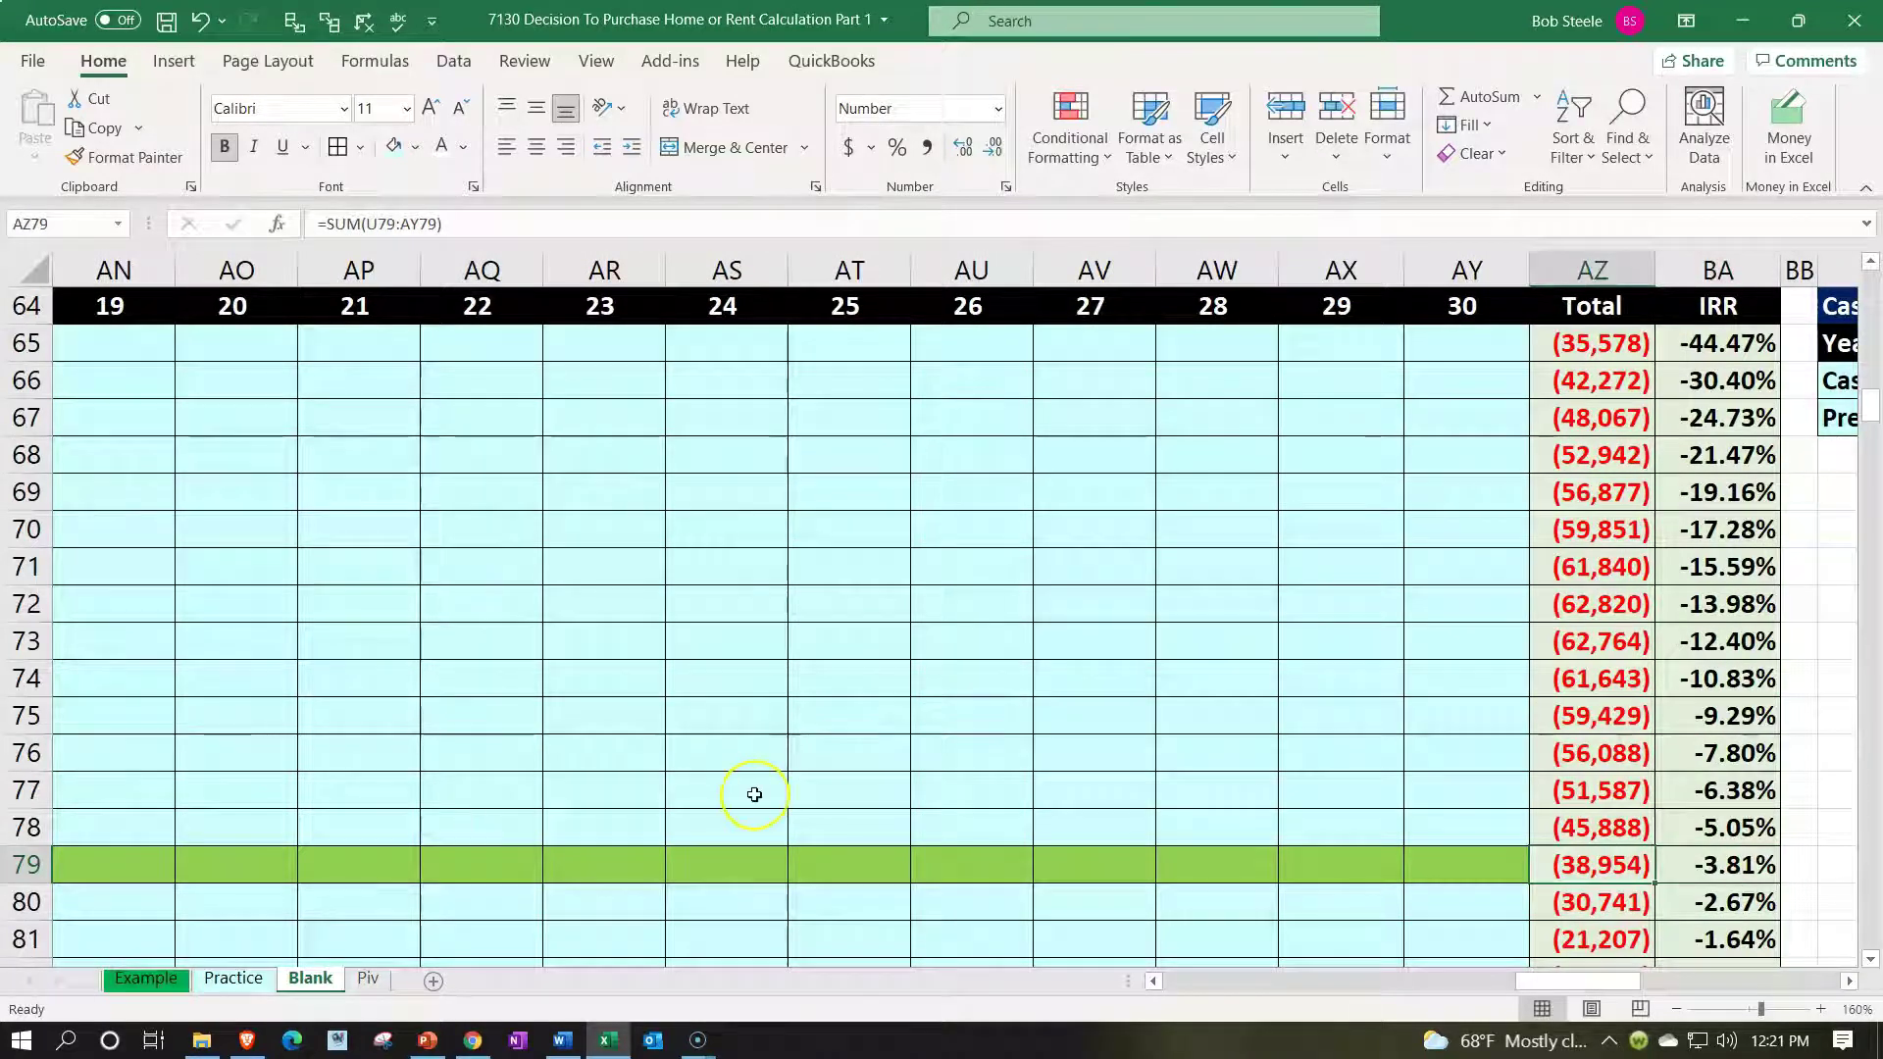
pyautogui.press('Right')
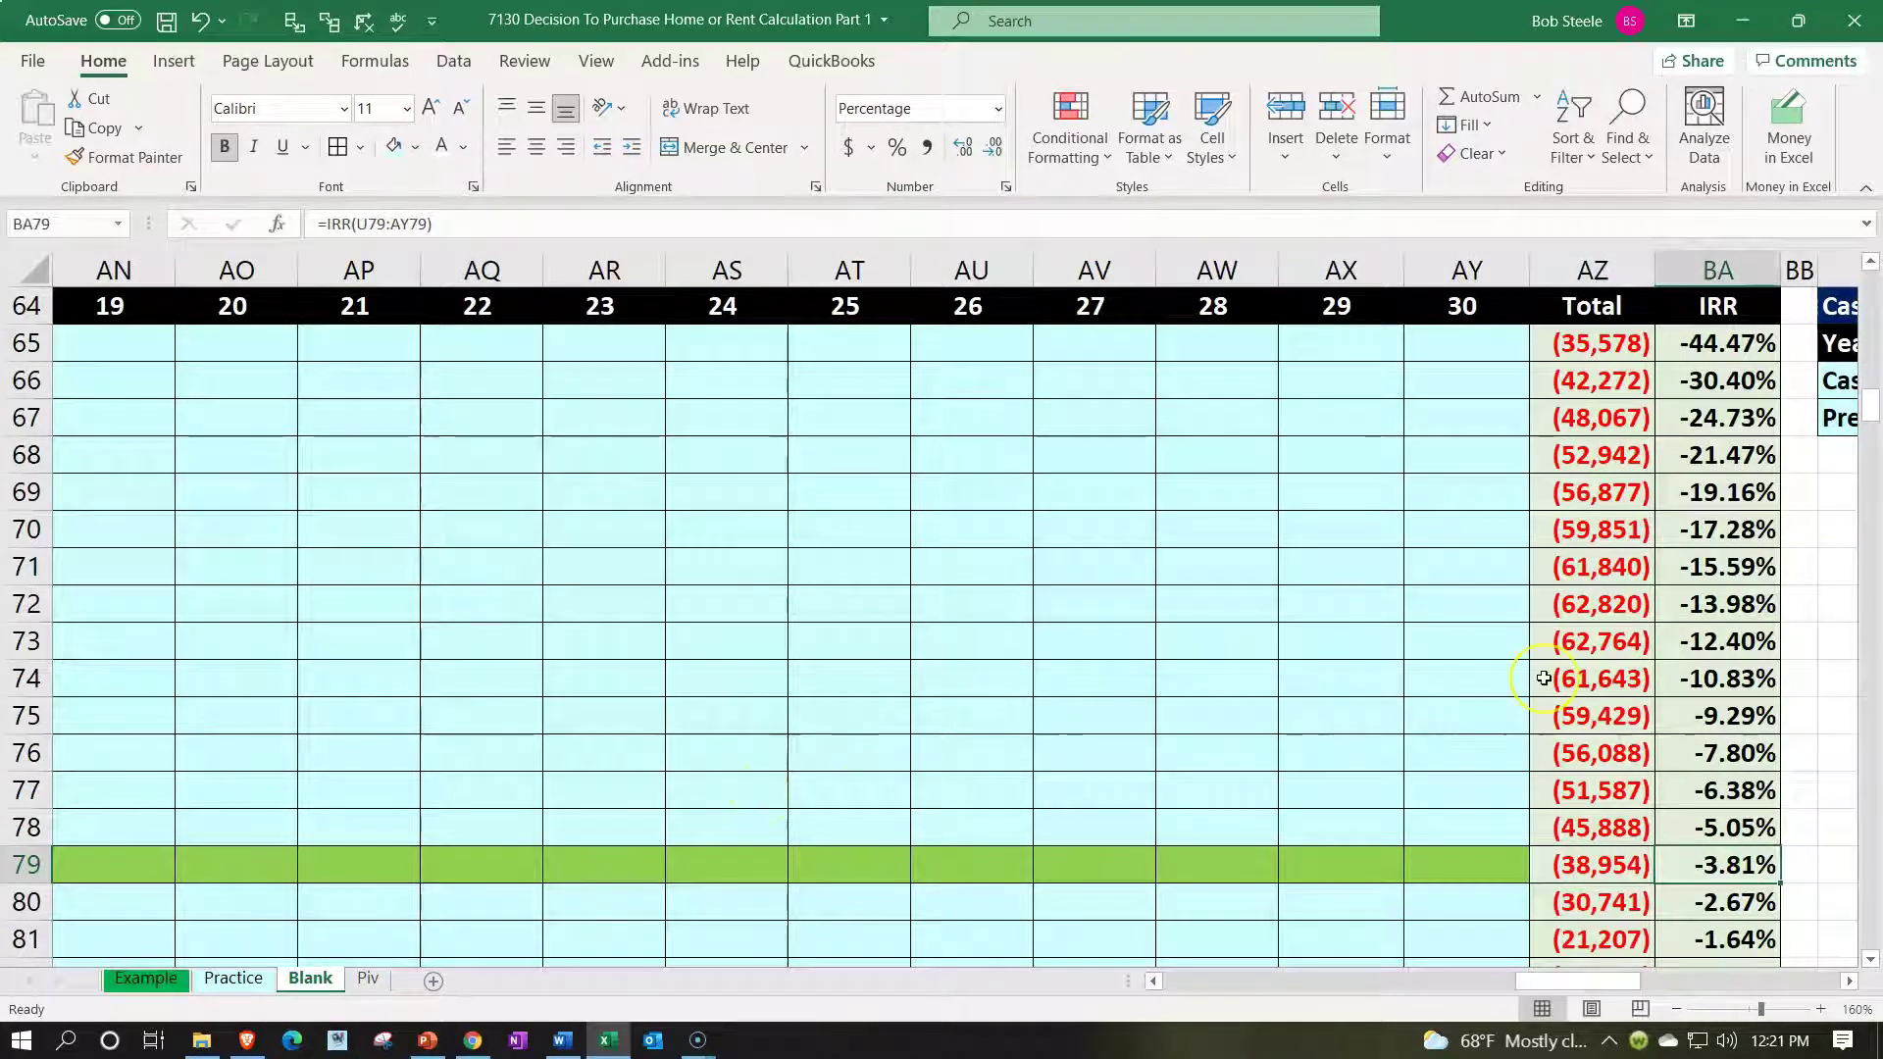
# - Review the IRR column from the year 15 row down to the end of the table
pyautogui.scroll(-2, 1544, 679)
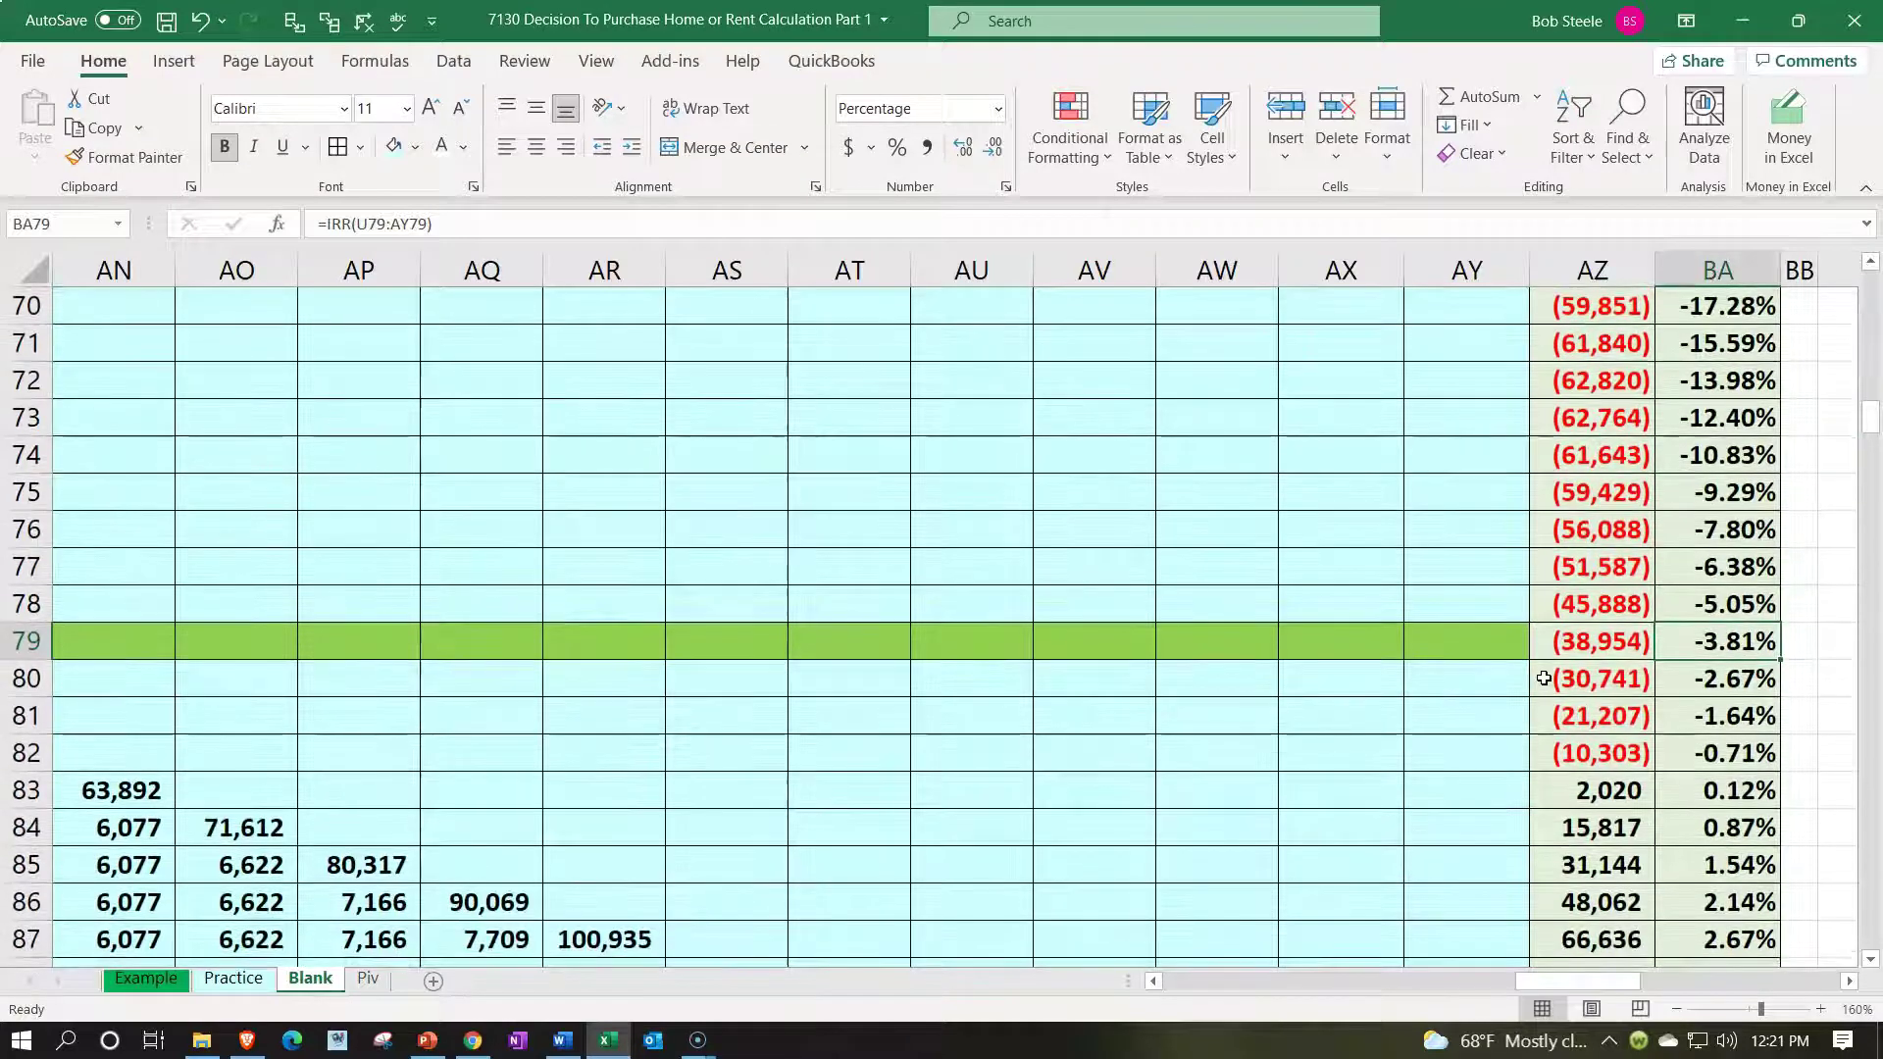
pyautogui.press('Down')
pyautogui.press('Down')
pyautogui.press('Down')
pyautogui.press('Down')
pyautogui.press('Down')
pyautogui.press('Down')
pyautogui.press('Down')
pyautogui.press('Down')
pyautogui.press('Down')
pyautogui.press('Down')
pyautogui.press('Down')
pyautogui.press('Down')
pyautogui.press('Down')
pyautogui.press('Down')
pyautogui.press('Down')
pyautogui.press('Down')
pyautogui.press('Down')
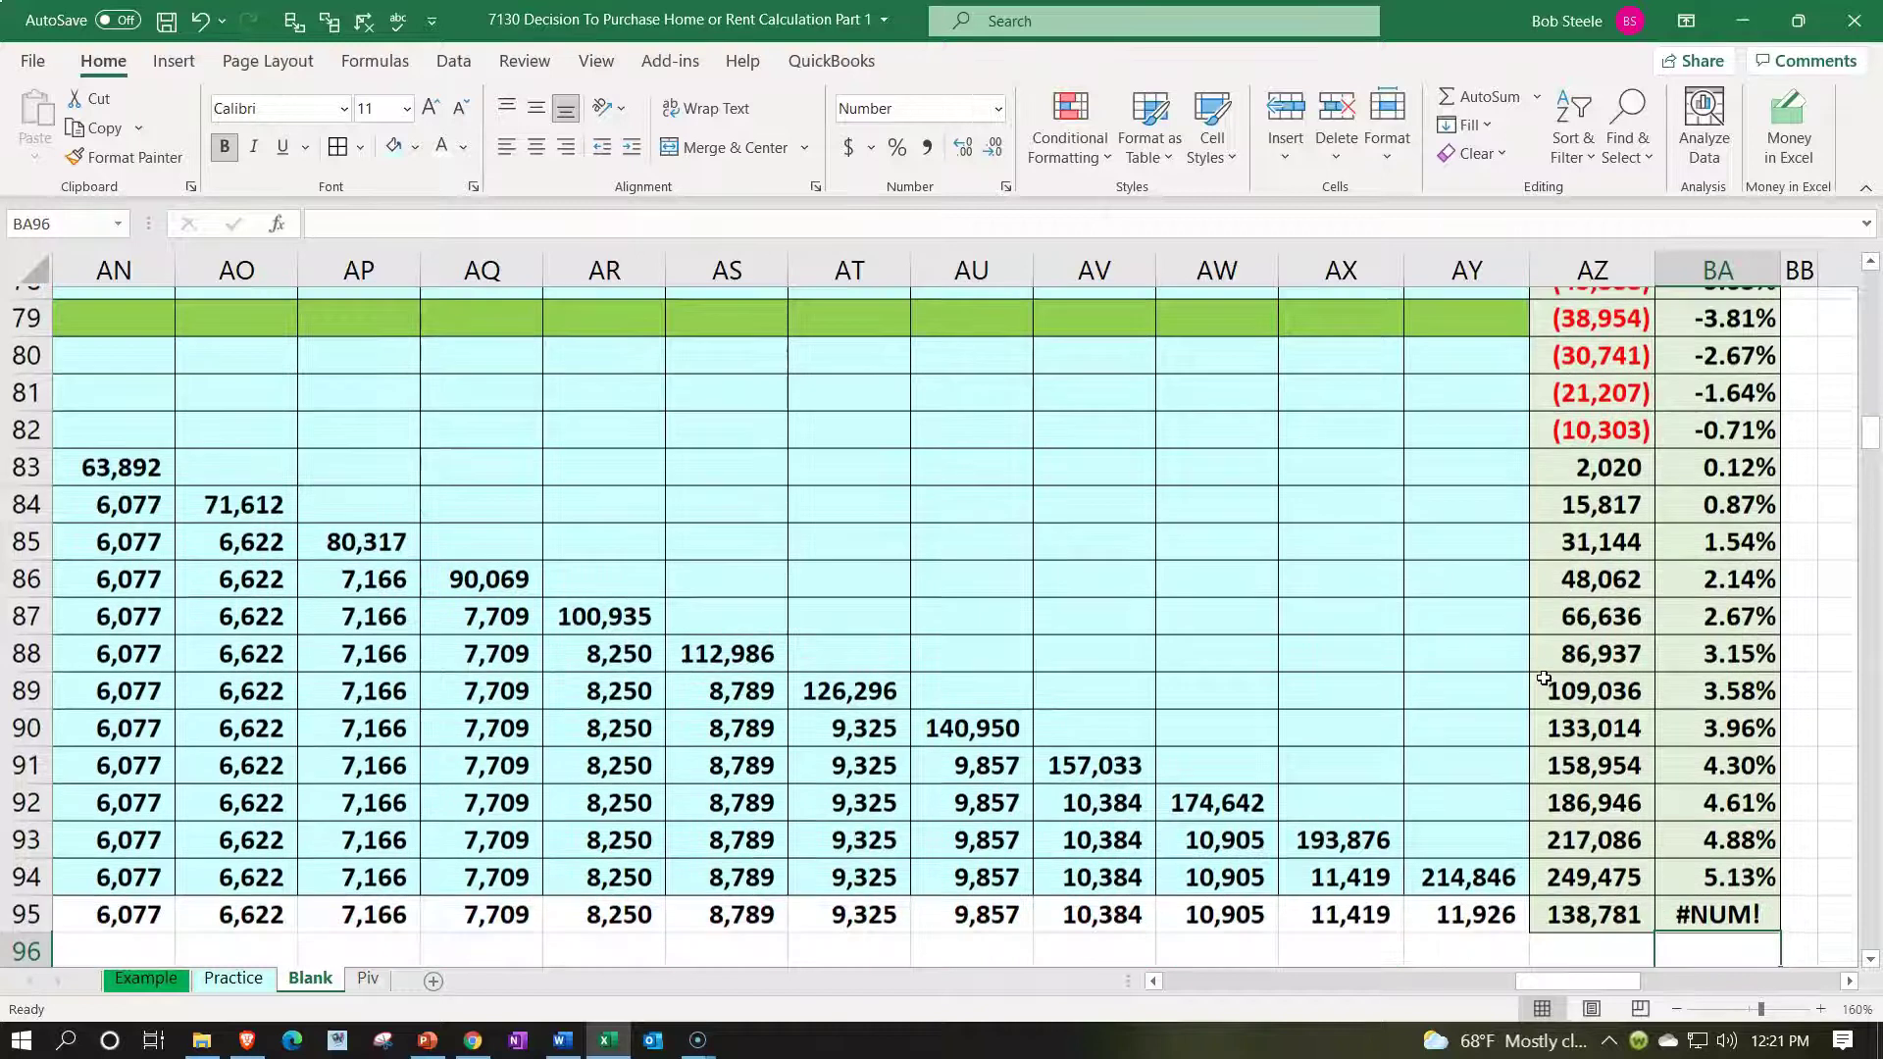
# - Examine the Total column of the IRR table from the year 19 row down through year 28
pyautogui.click(1611, 414)
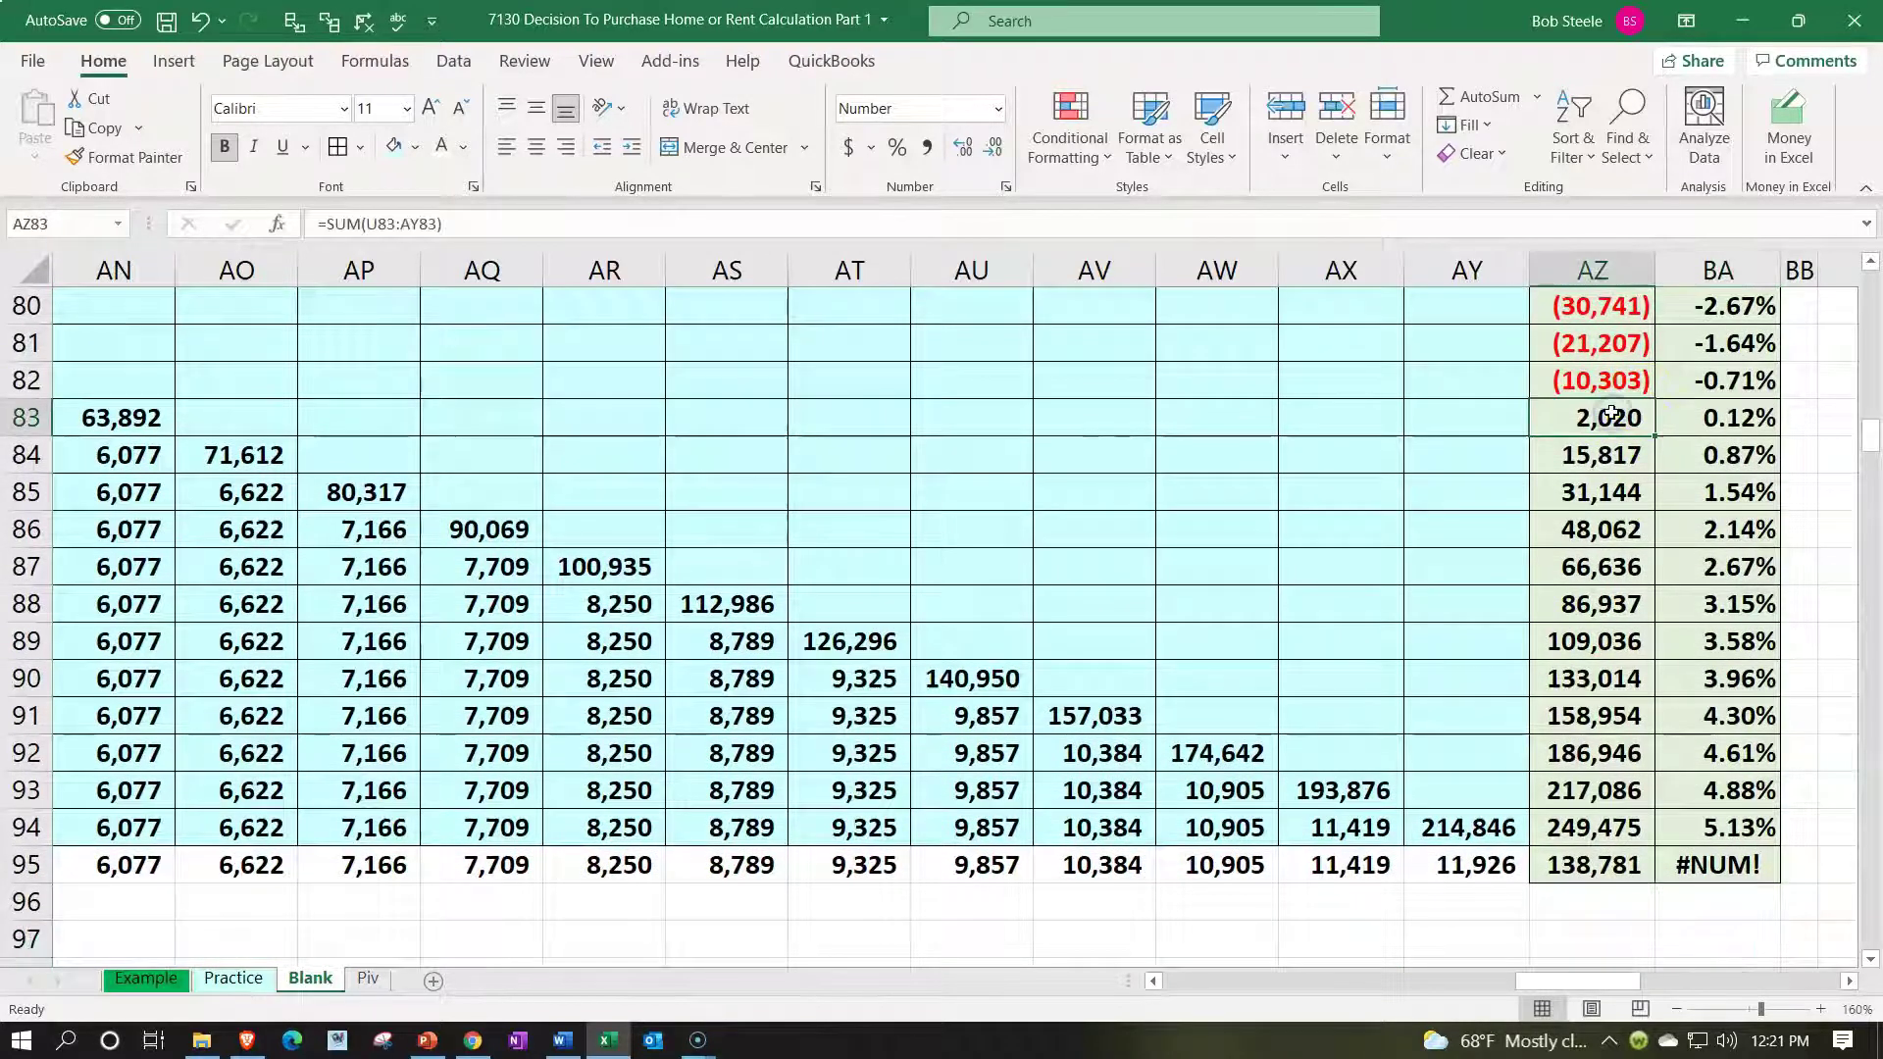
pyautogui.press('Down')
pyautogui.press('Down')
pyautogui.press('Down')
pyautogui.press('Down')
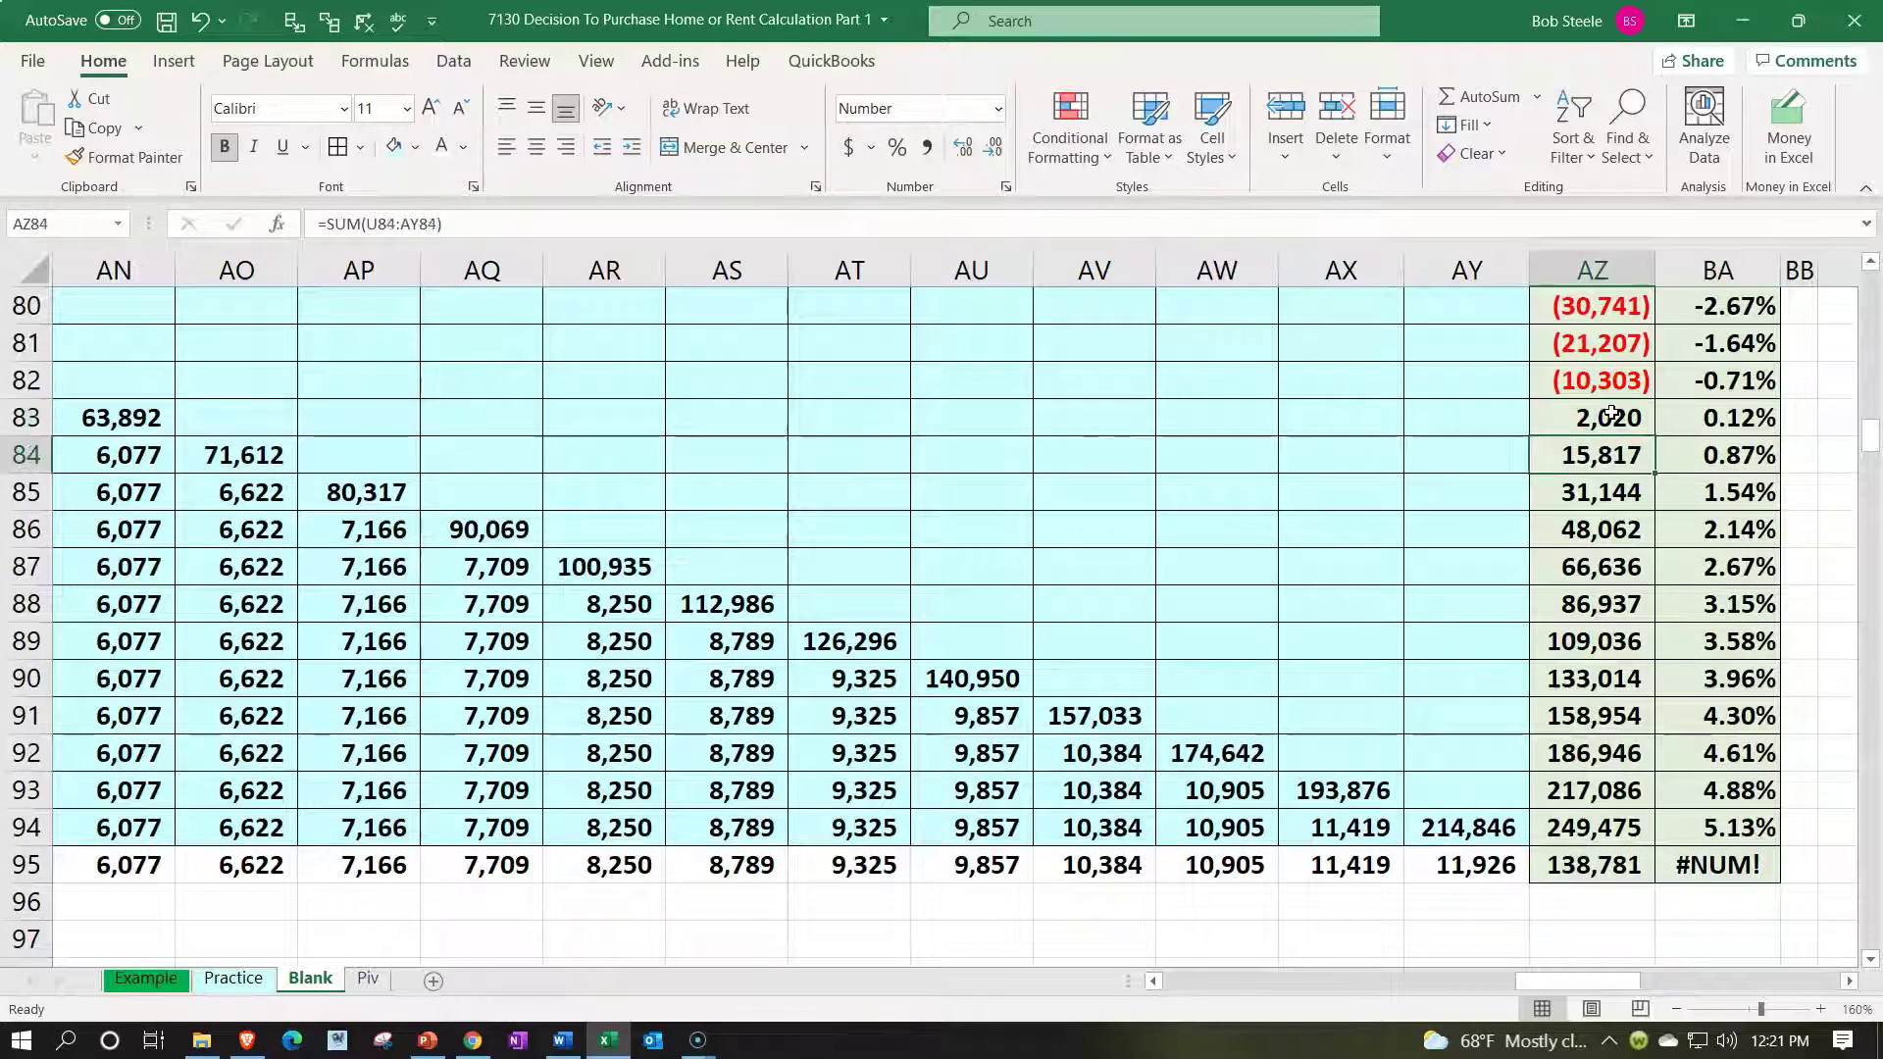
pyautogui.press('Down')
pyautogui.press('Down')
pyautogui.press('Down')
pyautogui.press('Down')
pyautogui.press('Down')
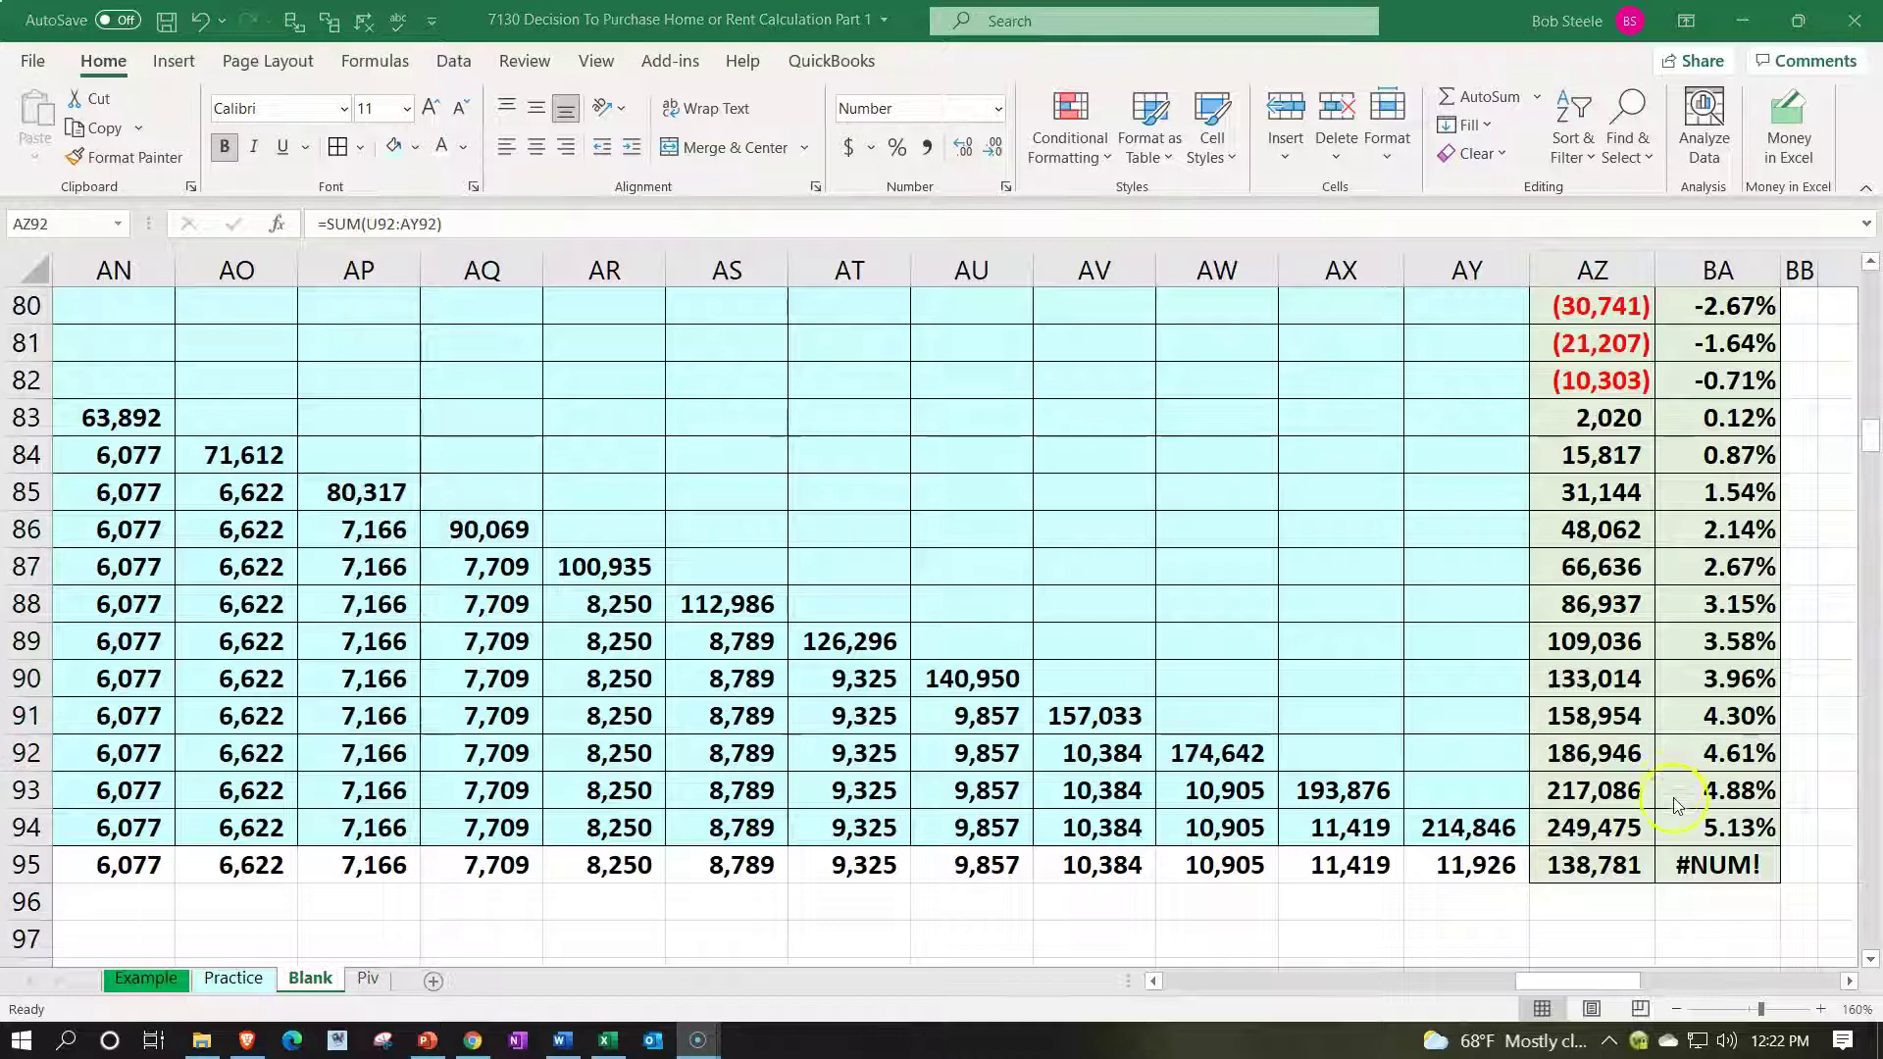
# - Trace the year 30 row's cash flows from its IRR cell back to year 8, and return along the row to the IRR
pyautogui.click(1736, 816)
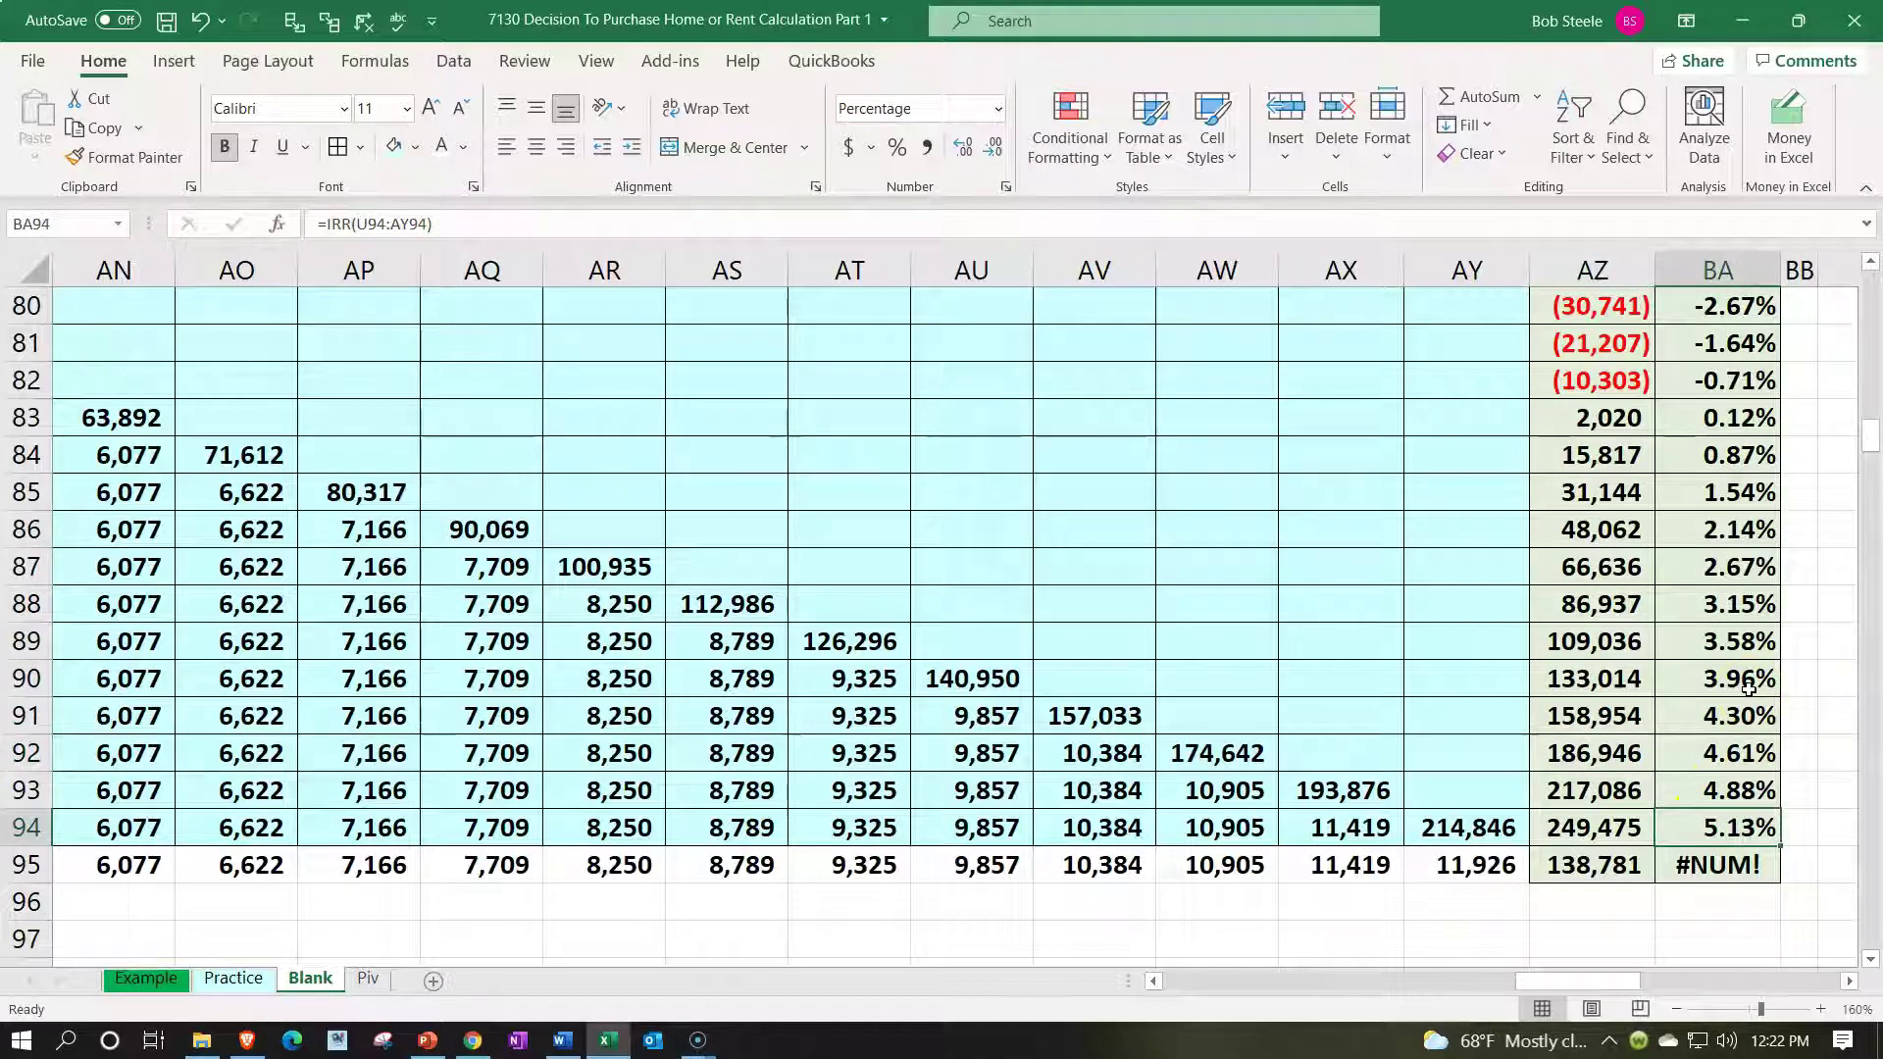
pyautogui.press('Left')
pyautogui.press('Left')
pyautogui.press('Left')
pyautogui.press('Left')
pyautogui.press('Left')
pyautogui.press('Left')
pyautogui.press('Left')
pyautogui.press('Left')
pyautogui.press('Left')
pyautogui.press('Left')
pyautogui.press('Left')
pyautogui.press('Left')
pyautogui.press('Left')
pyautogui.press('Left')
pyautogui.press('Left')
pyautogui.press('Left')
pyautogui.press('Left')
pyautogui.press('Left')
pyautogui.press('Left')
pyautogui.press('Left')
pyautogui.press('Left')
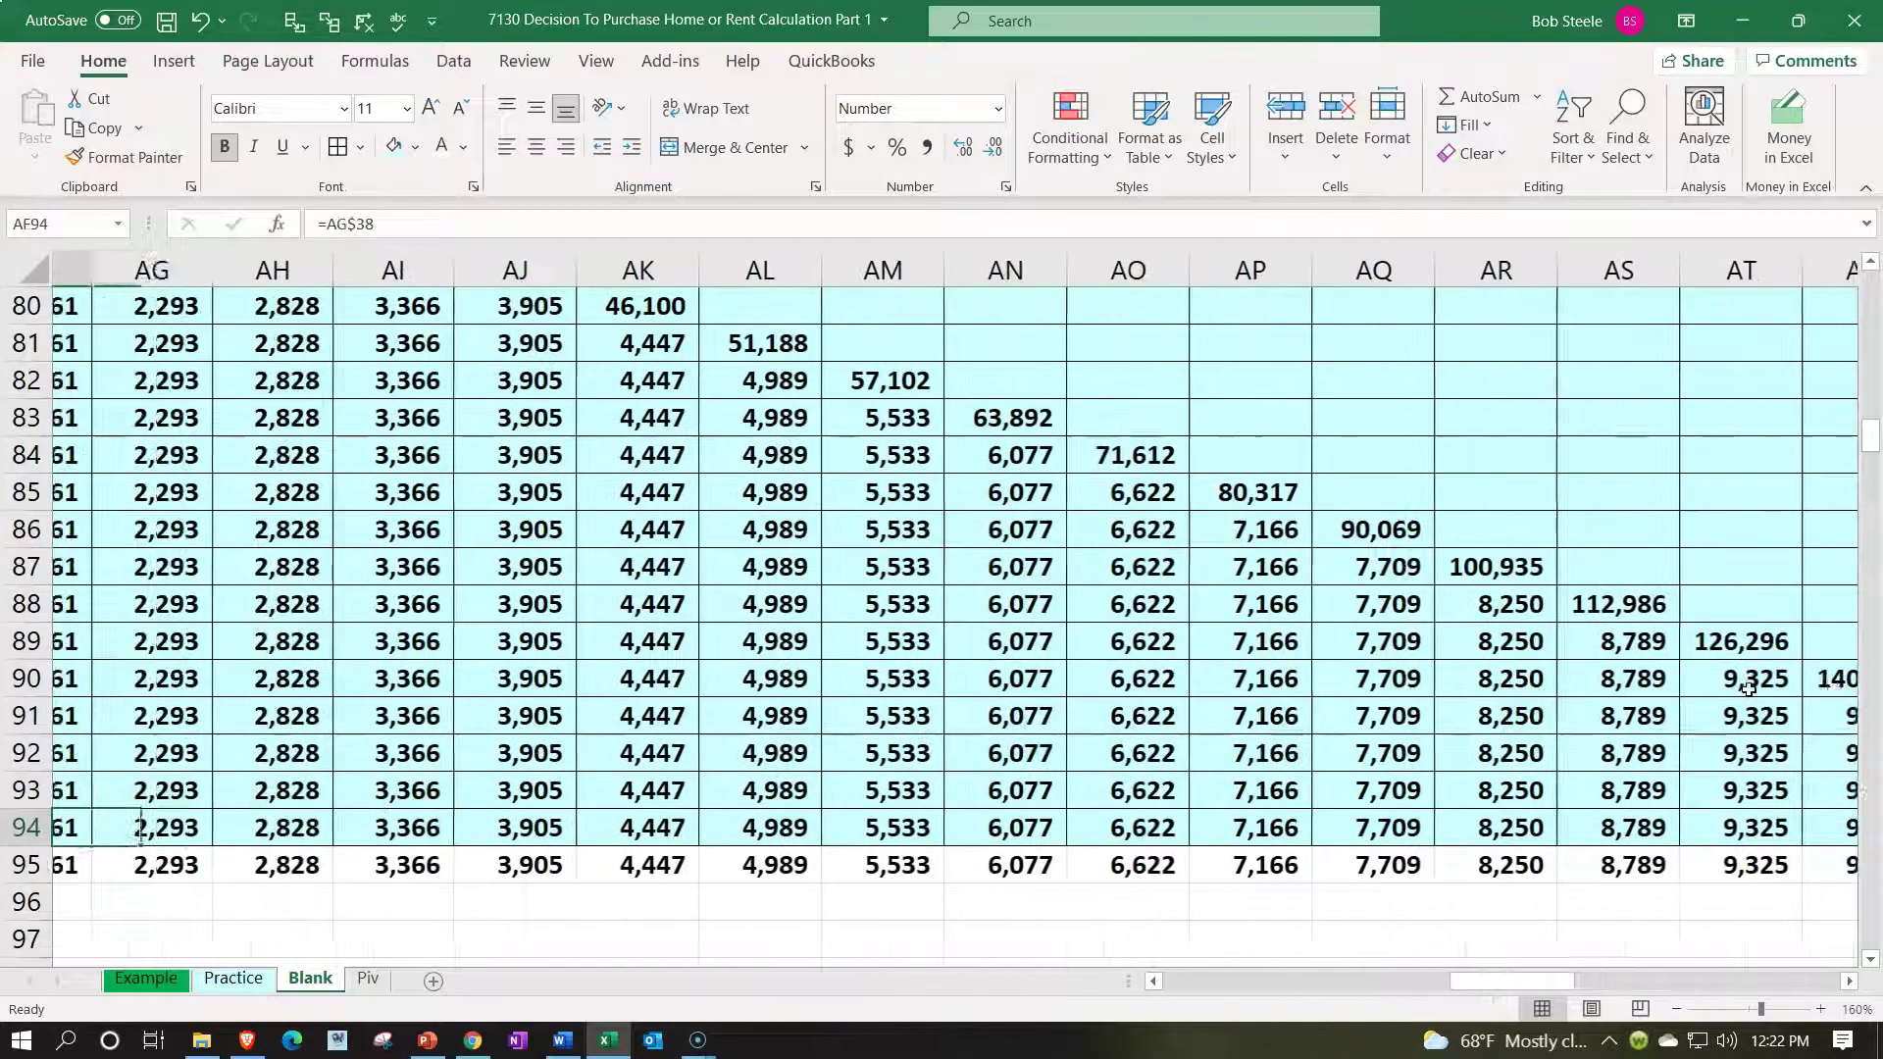
pyautogui.press('Left')
pyautogui.press('Left')
pyautogui.press('Left')
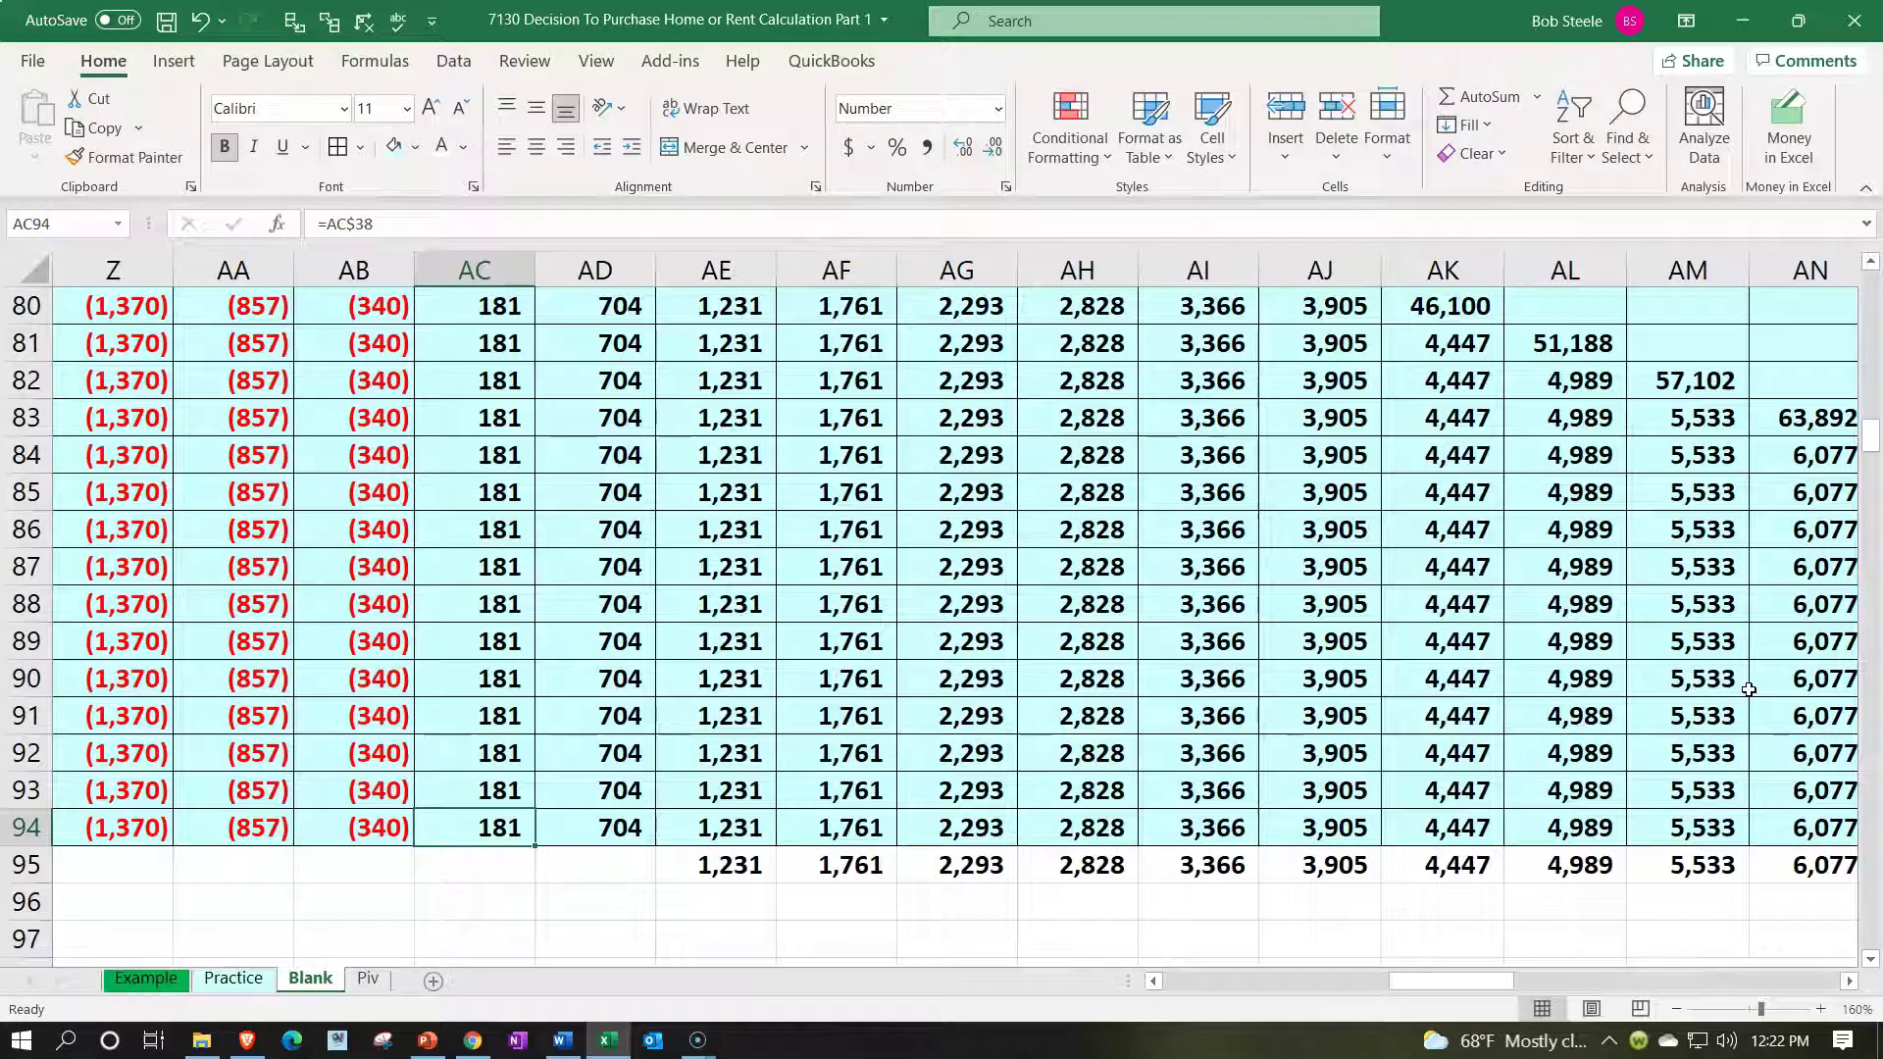
pyautogui.press('Right')
pyautogui.press('Right')
pyautogui.press('Right')
pyautogui.press('Right')
pyautogui.press('Right')
pyautogui.press('Right')
pyautogui.press('Right')
pyautogui.press('Right')
pyautogui.press('Right')
pyautogui.press('Right')
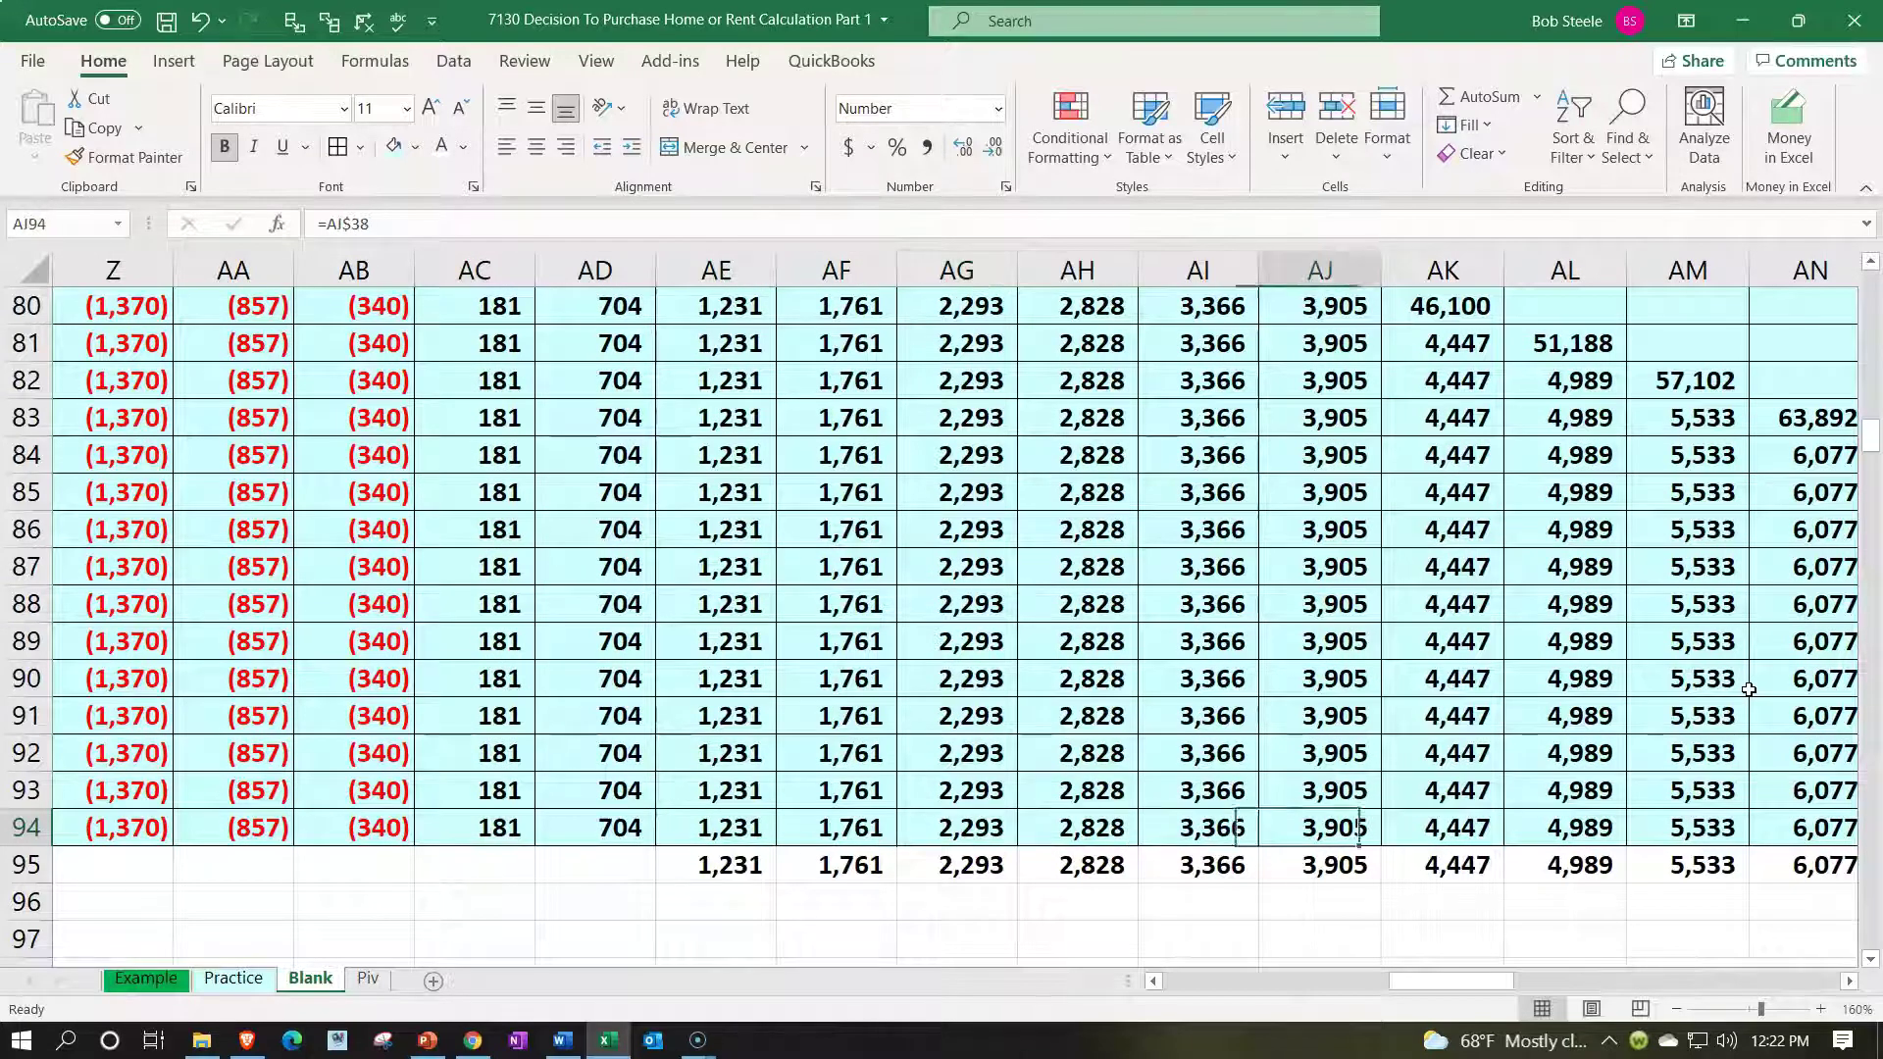
pyautogui.press('Right')
pyautogui.press('Right')
pyautogui.press('Right')
pyautogui.press('Right')
pyautogui.press('Right')
pyautogui.press('Right')
pyautogui.press('Right')
pyautogui.press('Right')
pyautogui.press('Right')
pyautogui.press('Right')
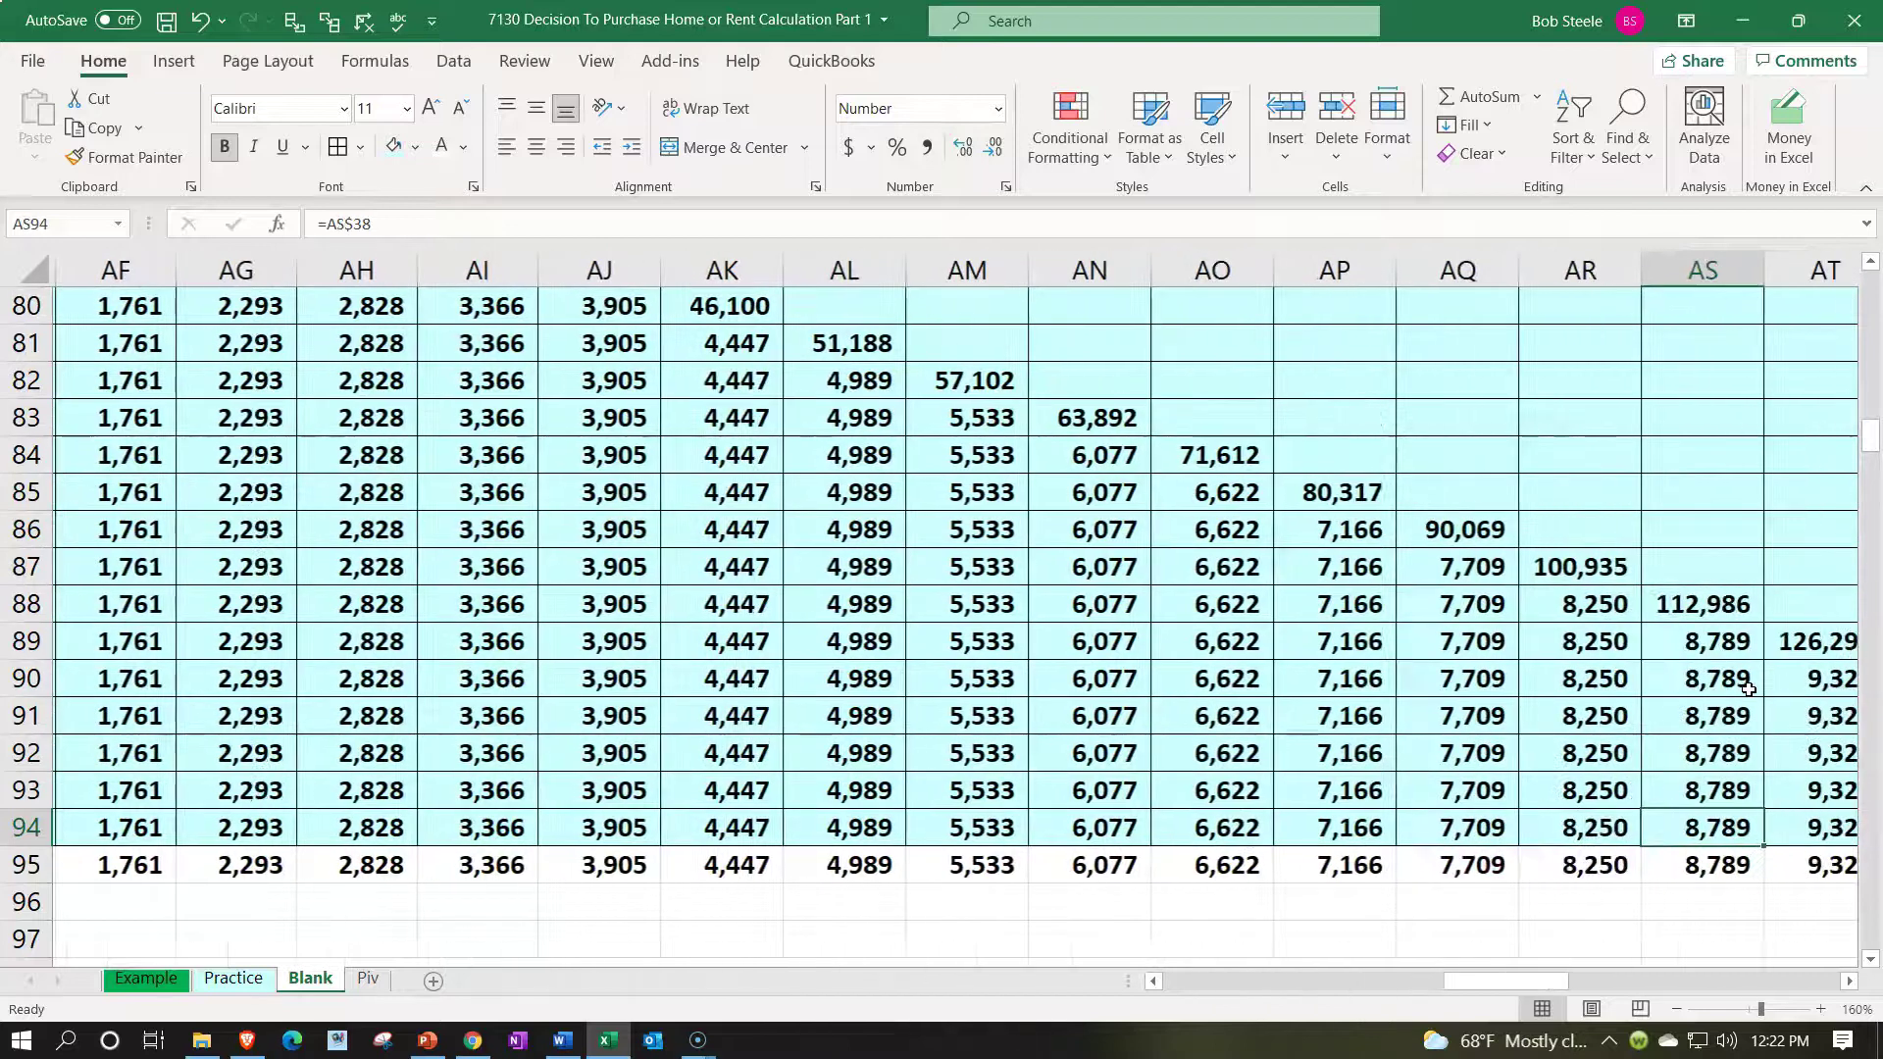
pyautogui.press('Right')
pyautogui.press('Right')
pyautogui.press('Right')
pyautogui.press('Right')
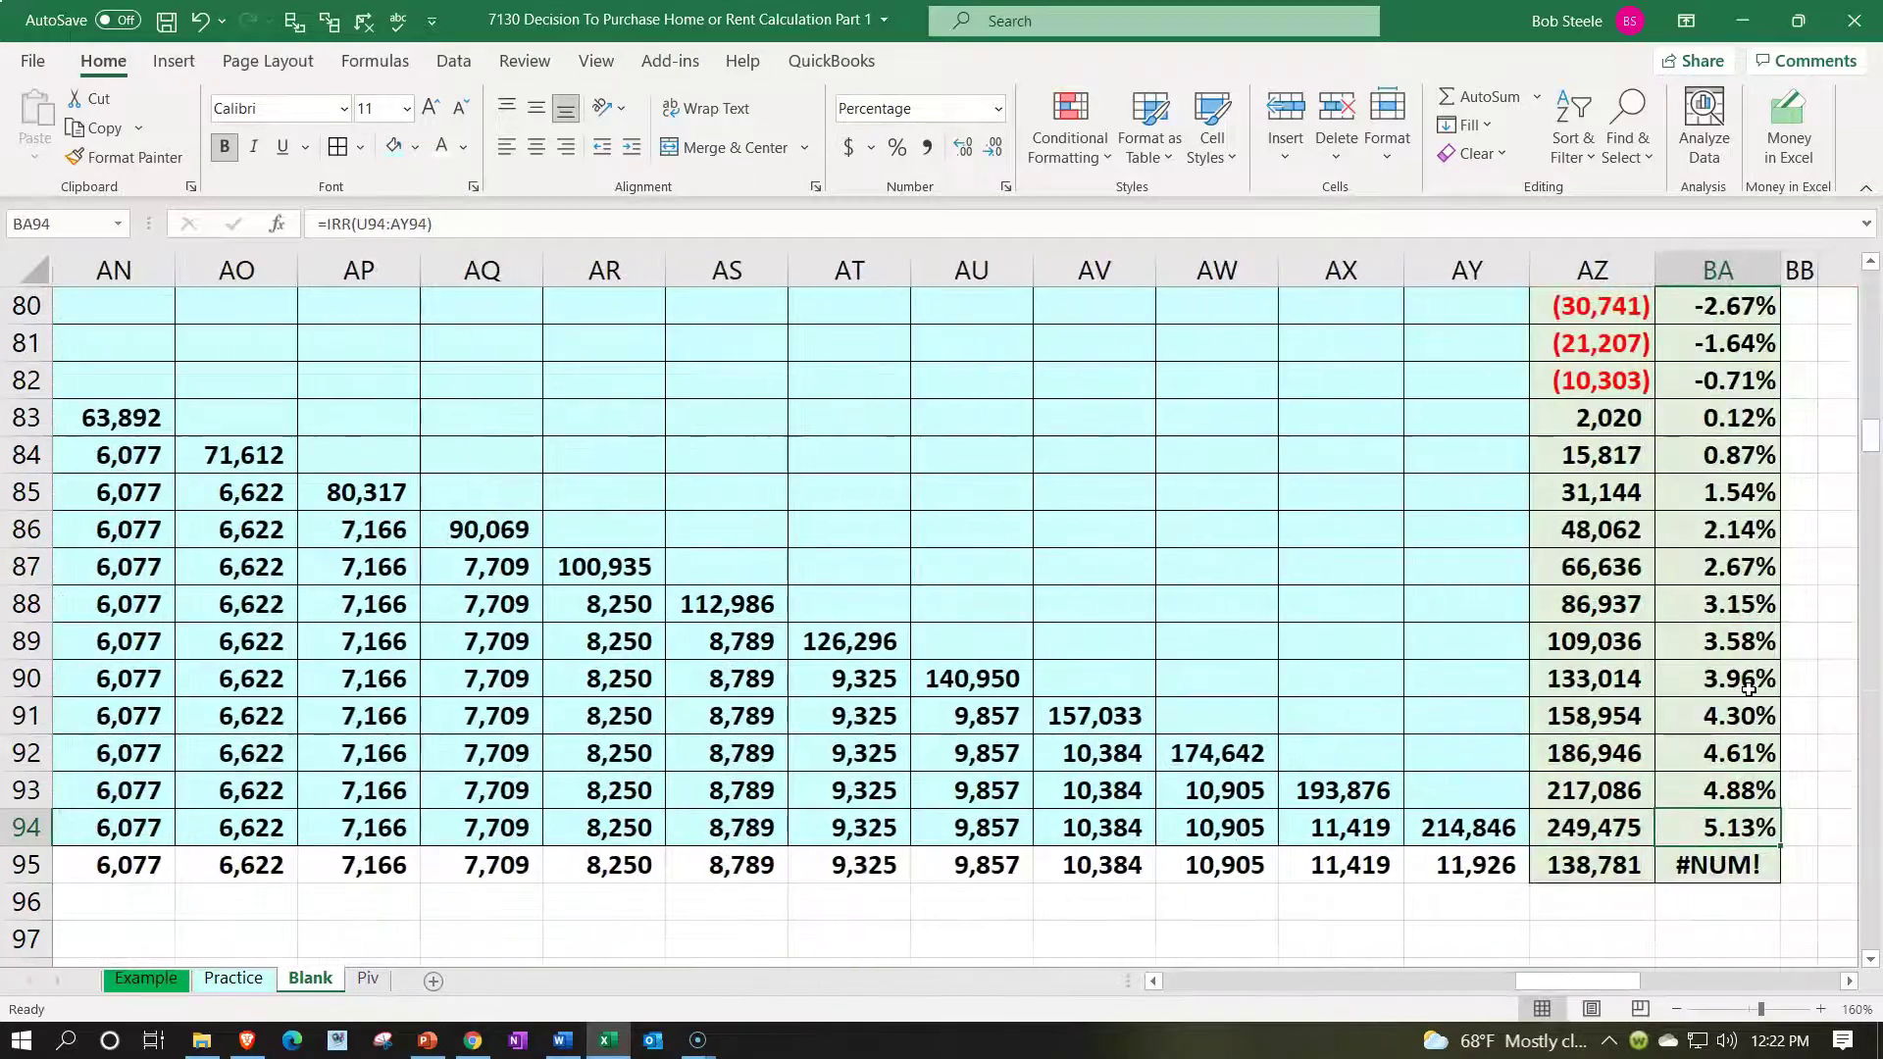
# - Set the property growth rate to 5% in the property information inputs
pyautogui.scroll(20, 1460, 780)
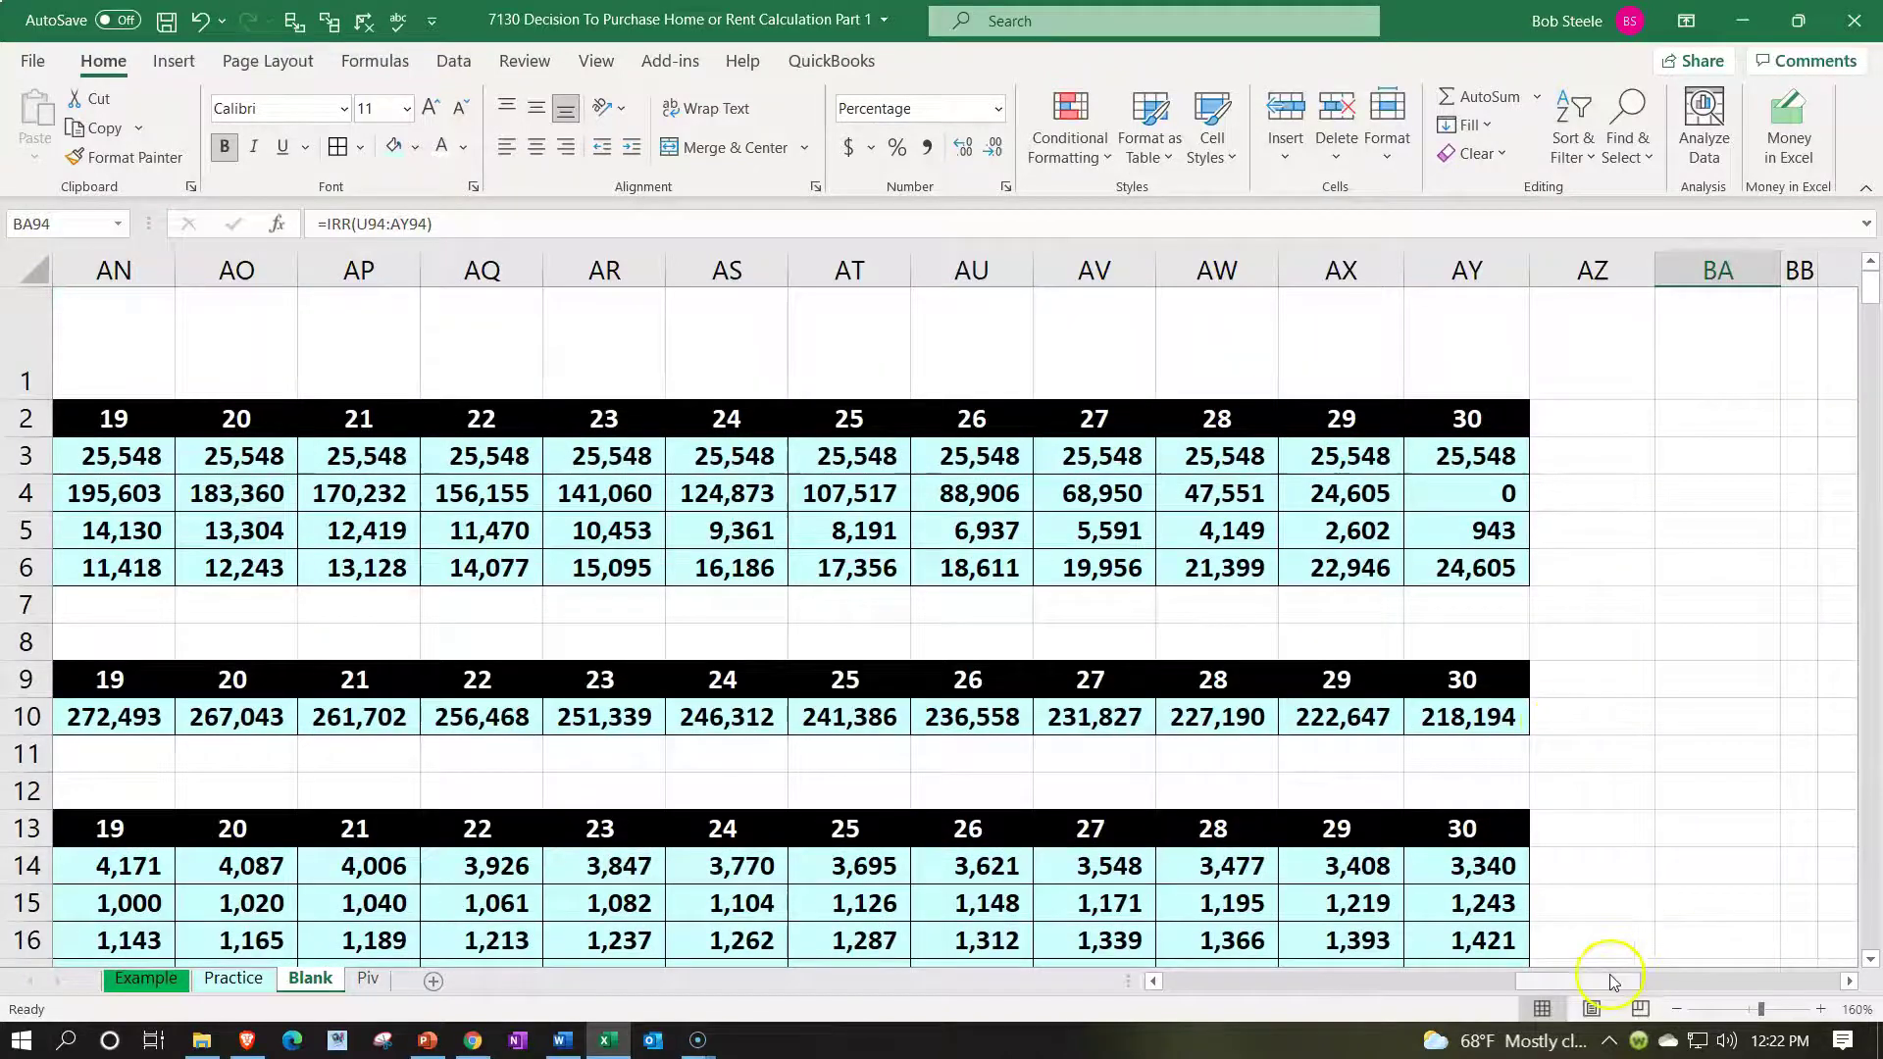
pyautogui.moveTo(1614, 981); pyautogui.dragTo(1261, 981)
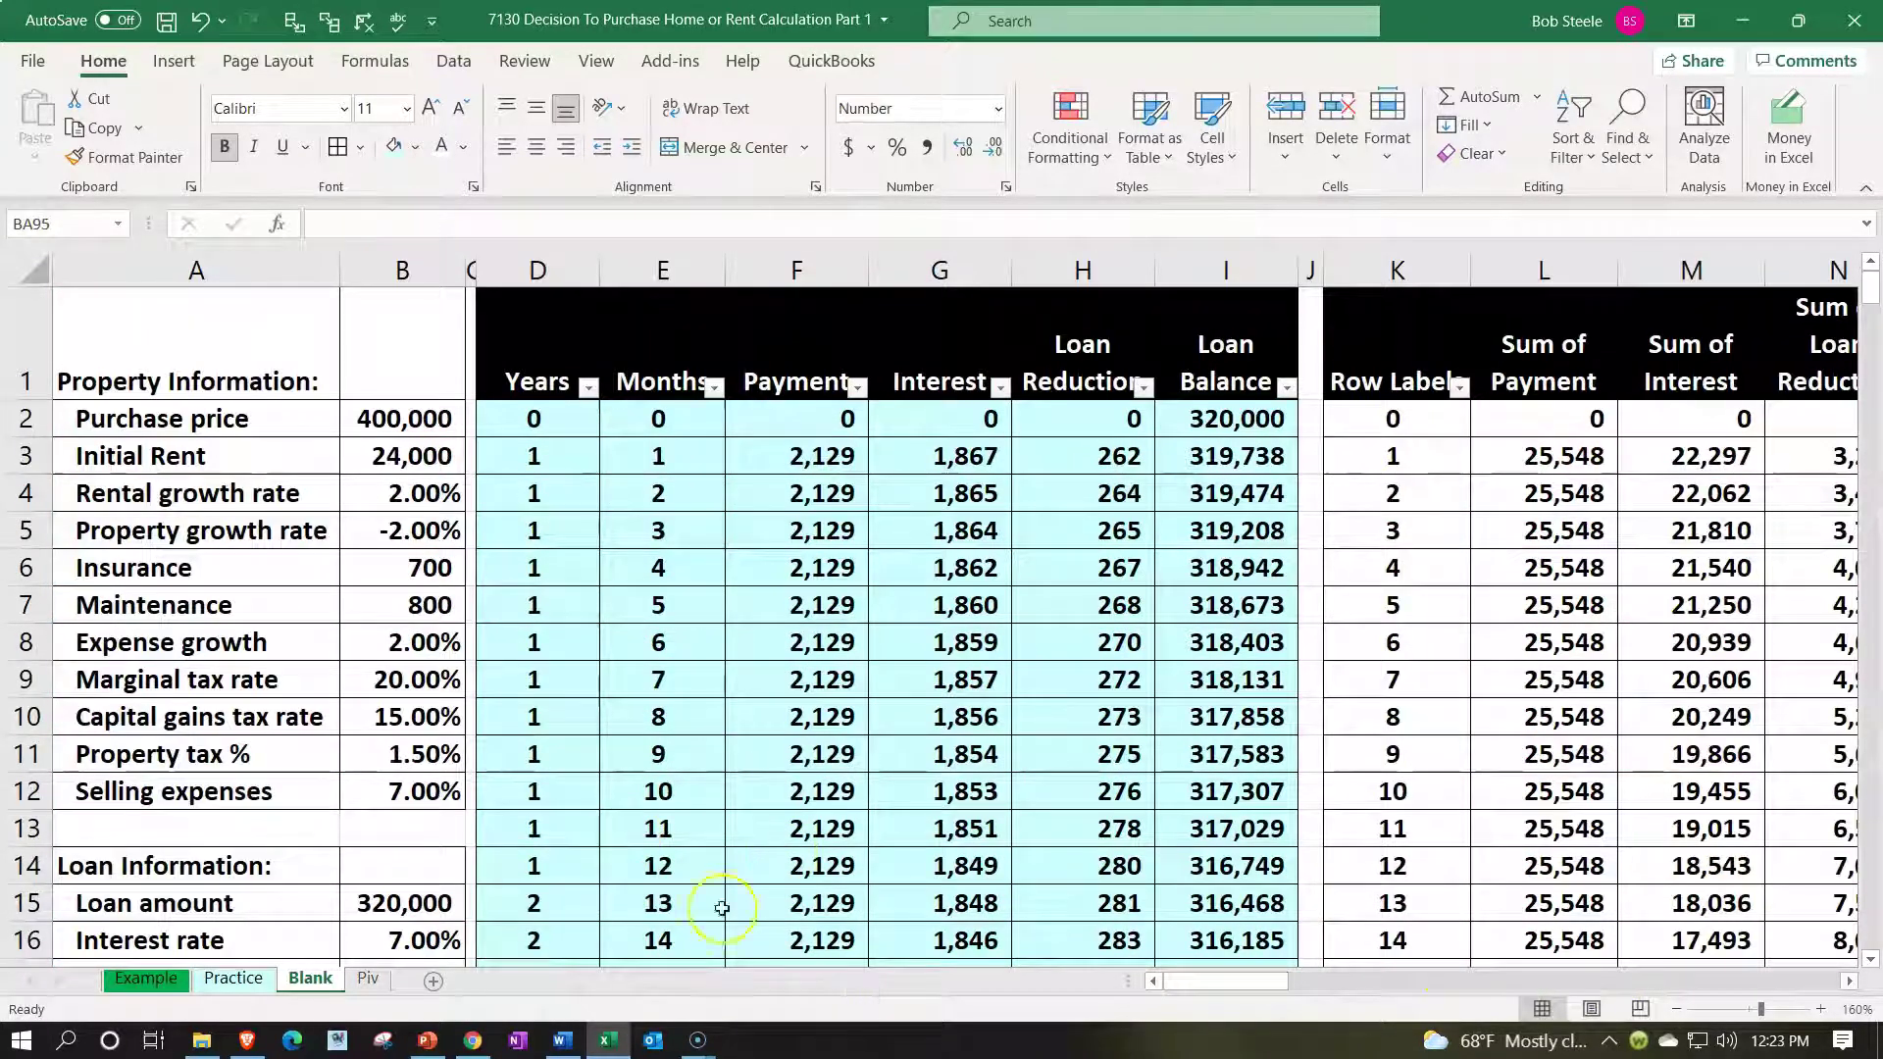
pyautogui.click(589, 675)
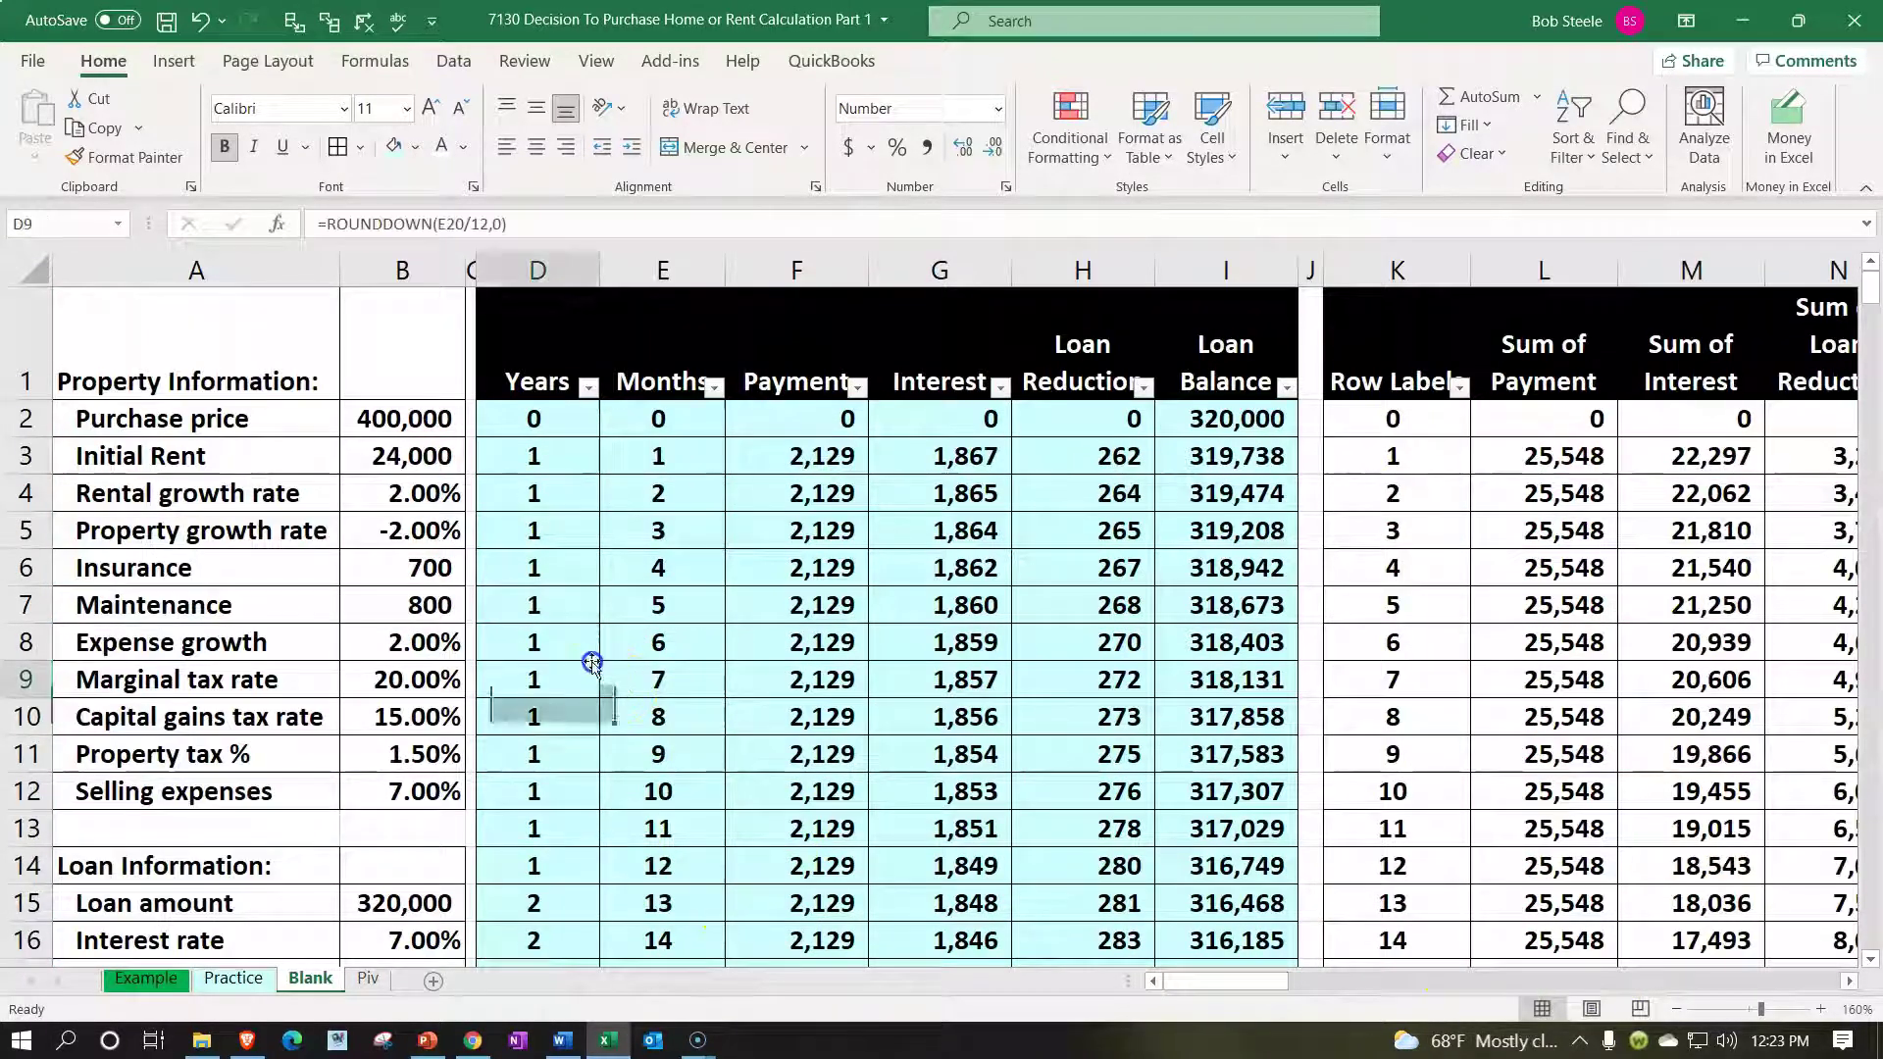
pyautogui.click(399, 536)
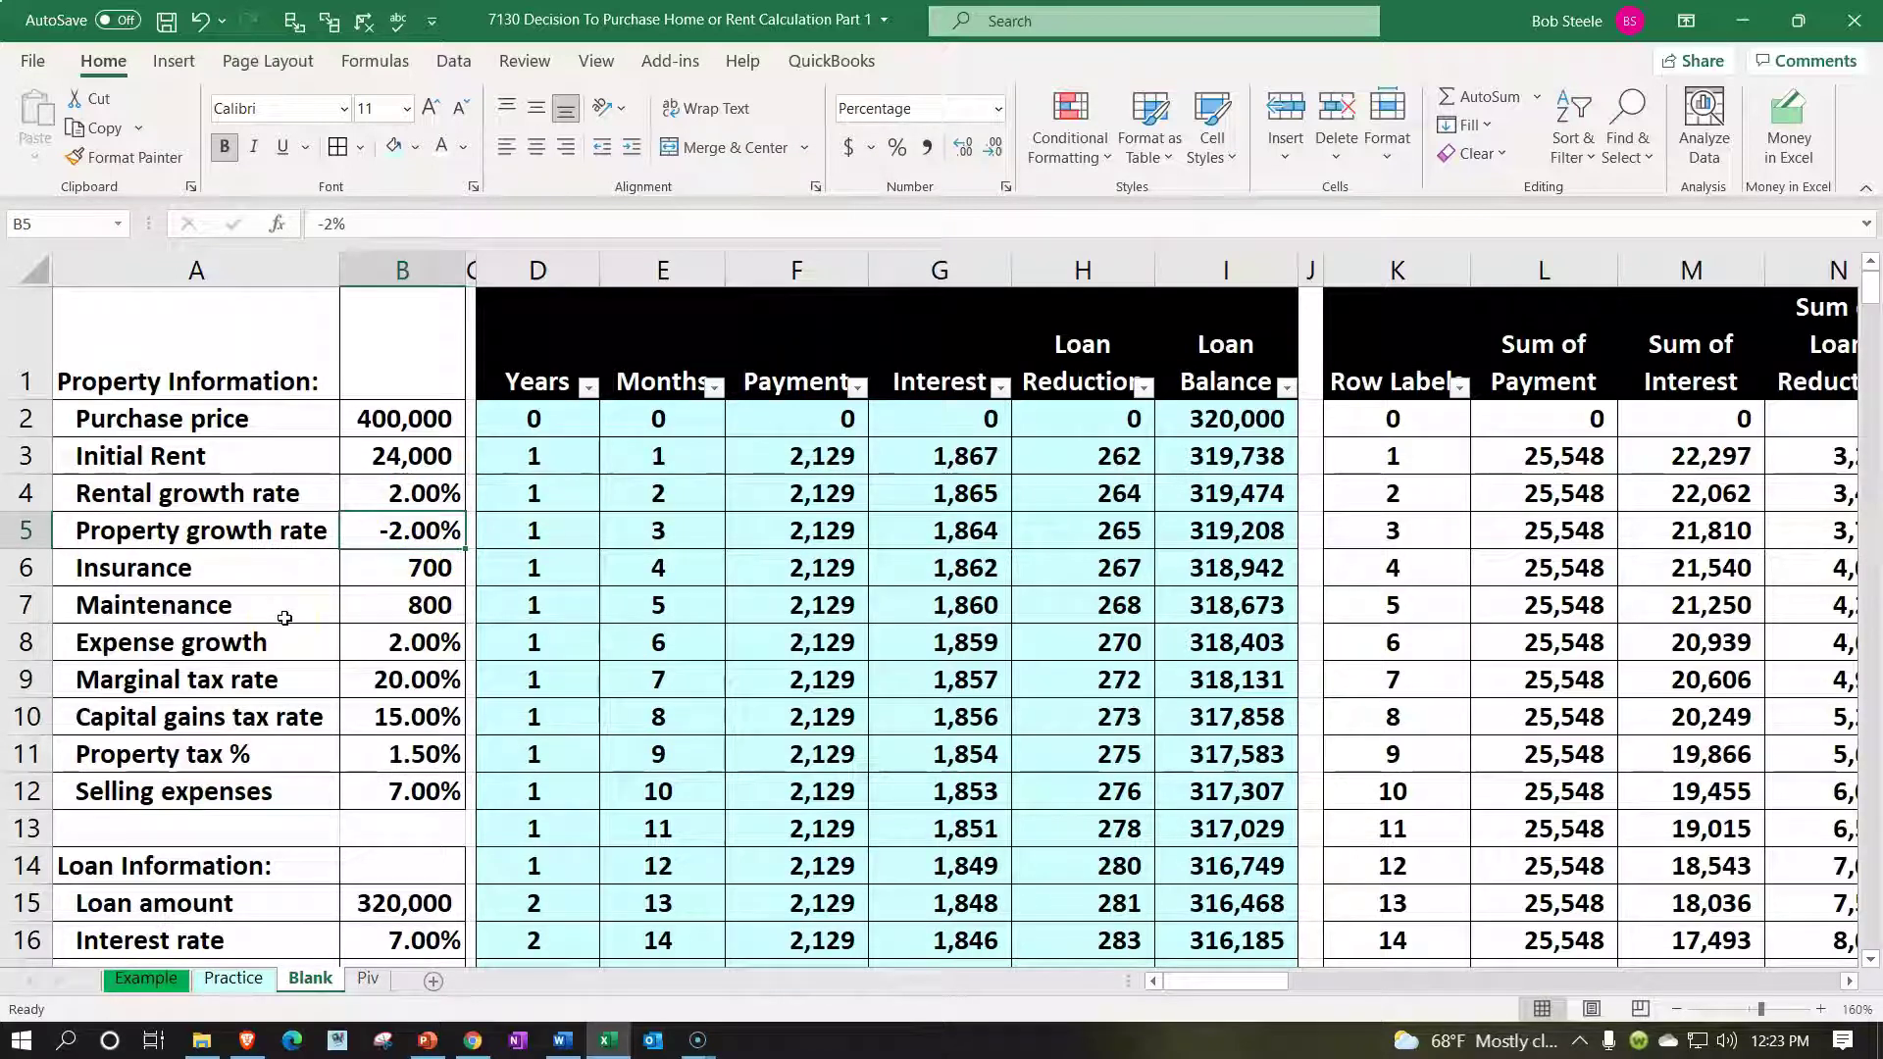
pyautogui.write('5')
pyautogui.press('Return')
pyautogui.press('Up')
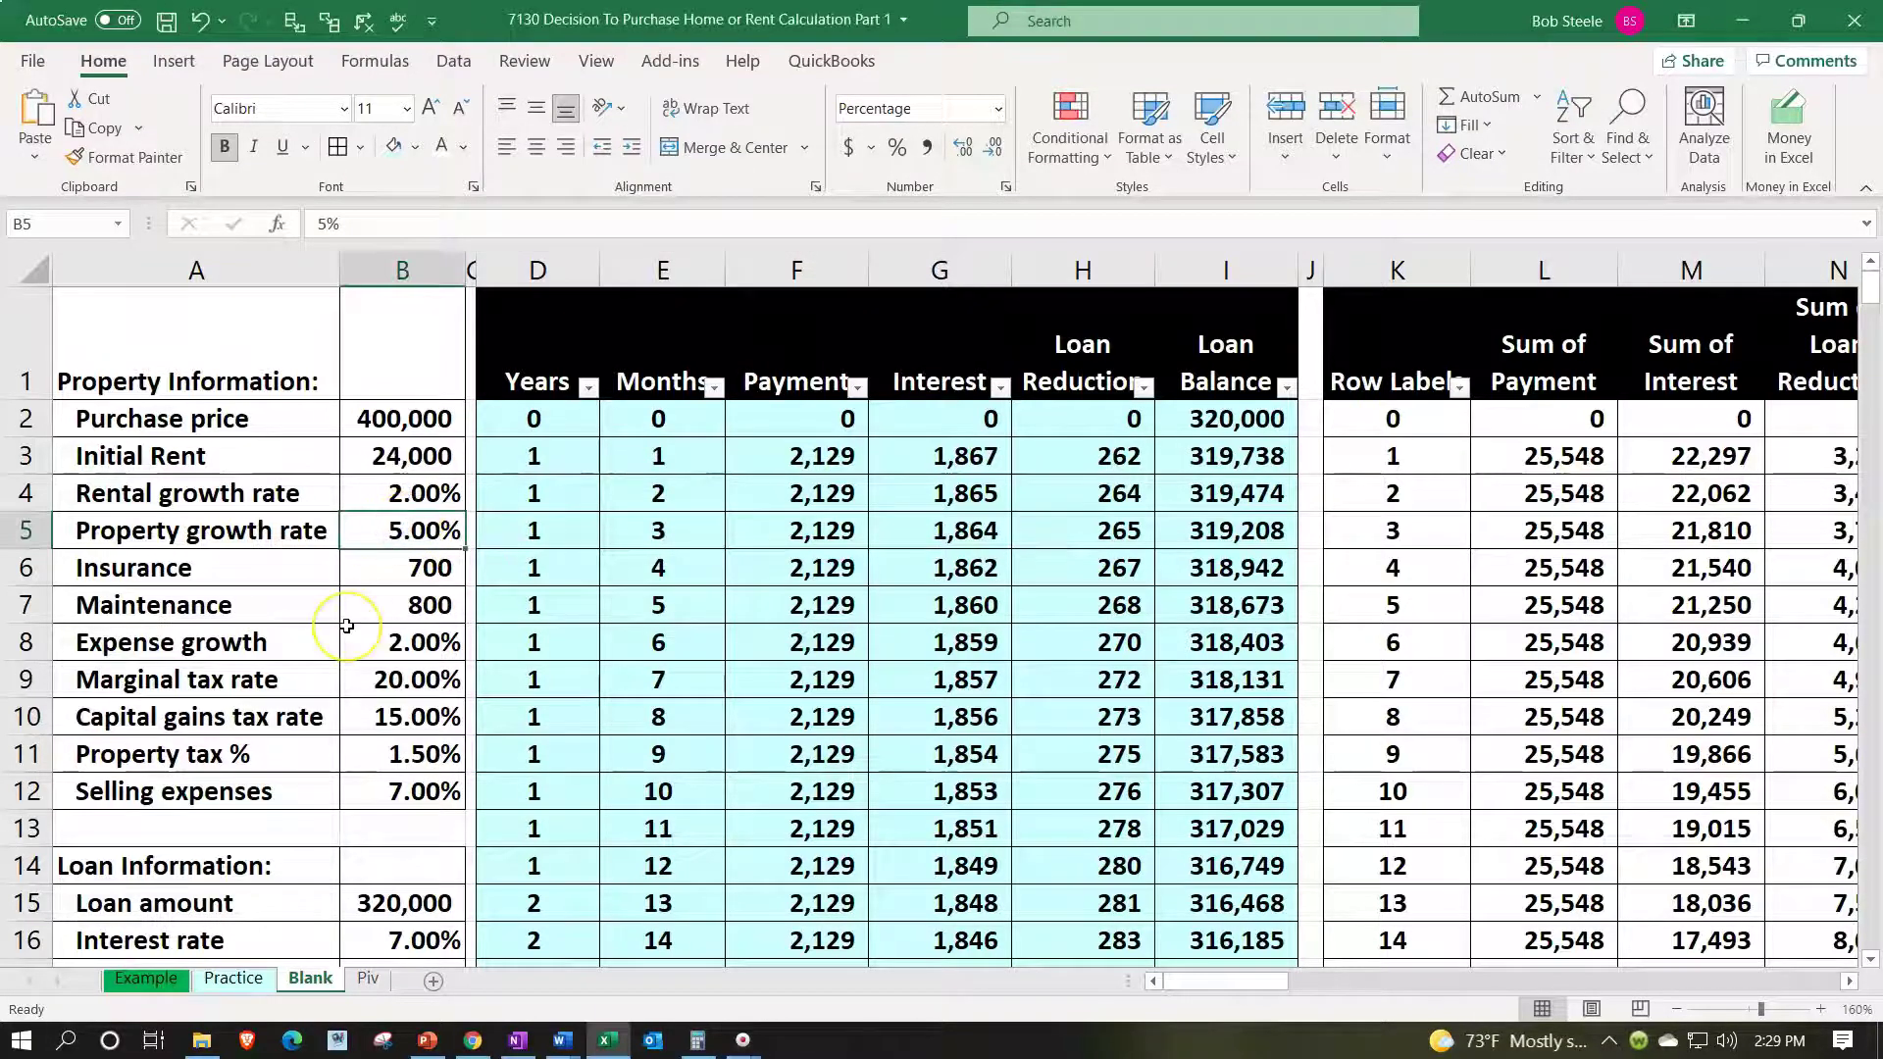
# - Review the loan amortization table and the PivotTable summarizing payments, interest, loan reduction and balance by year
pyautogui.press('Right')
pyautogui.press('Right')
pyautogui.press('Right')
pyautogui.press('Right')
pyautogui.press('Right')
pyautogui.press('Right')
pyautogui.press('Right')
pyautogui.press('Right')
pyautogui.press('Right')
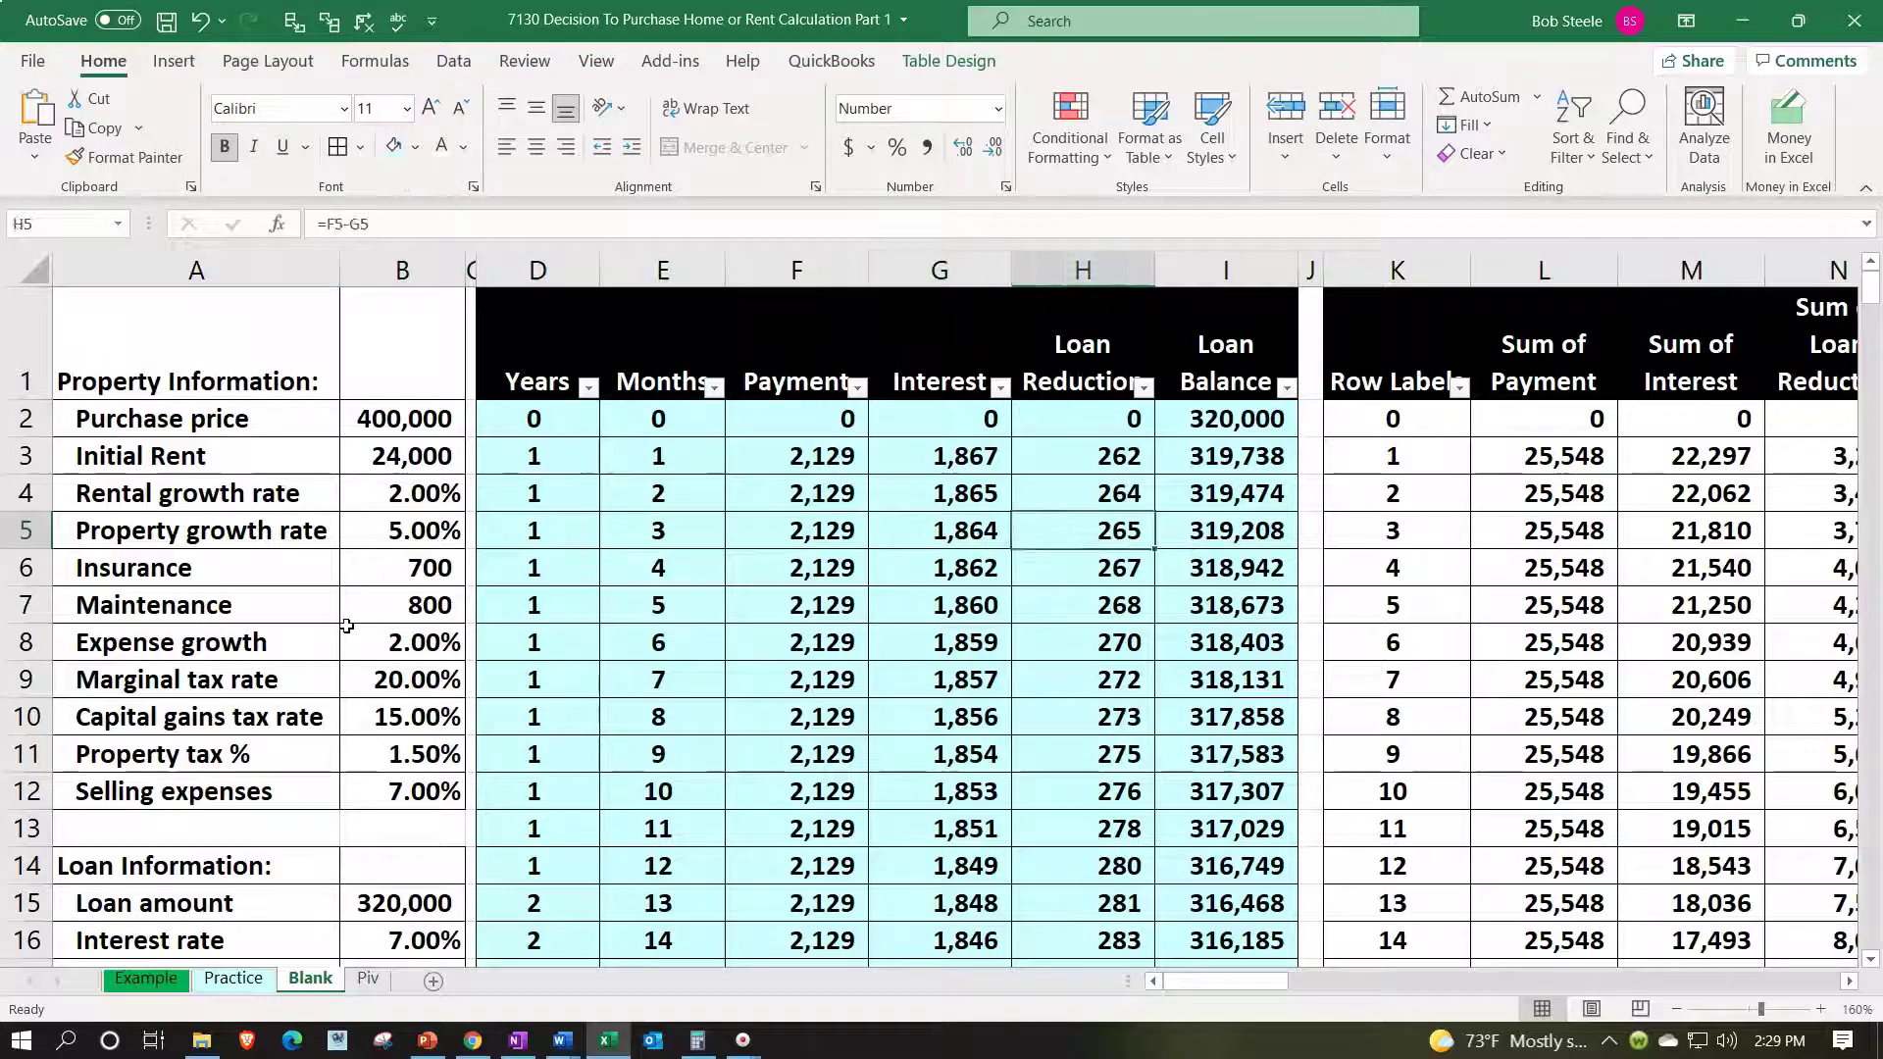
pyautogui.press('Right')
pyautogui.press('Right')
pyautogui.press('Right')
pyautogui.press('Right')
pyautogui.press('Right')
pyautogui.press('Right')
pyautogui.press('Right')
pyautogui.press('Right')
pyautogui.press('Right')
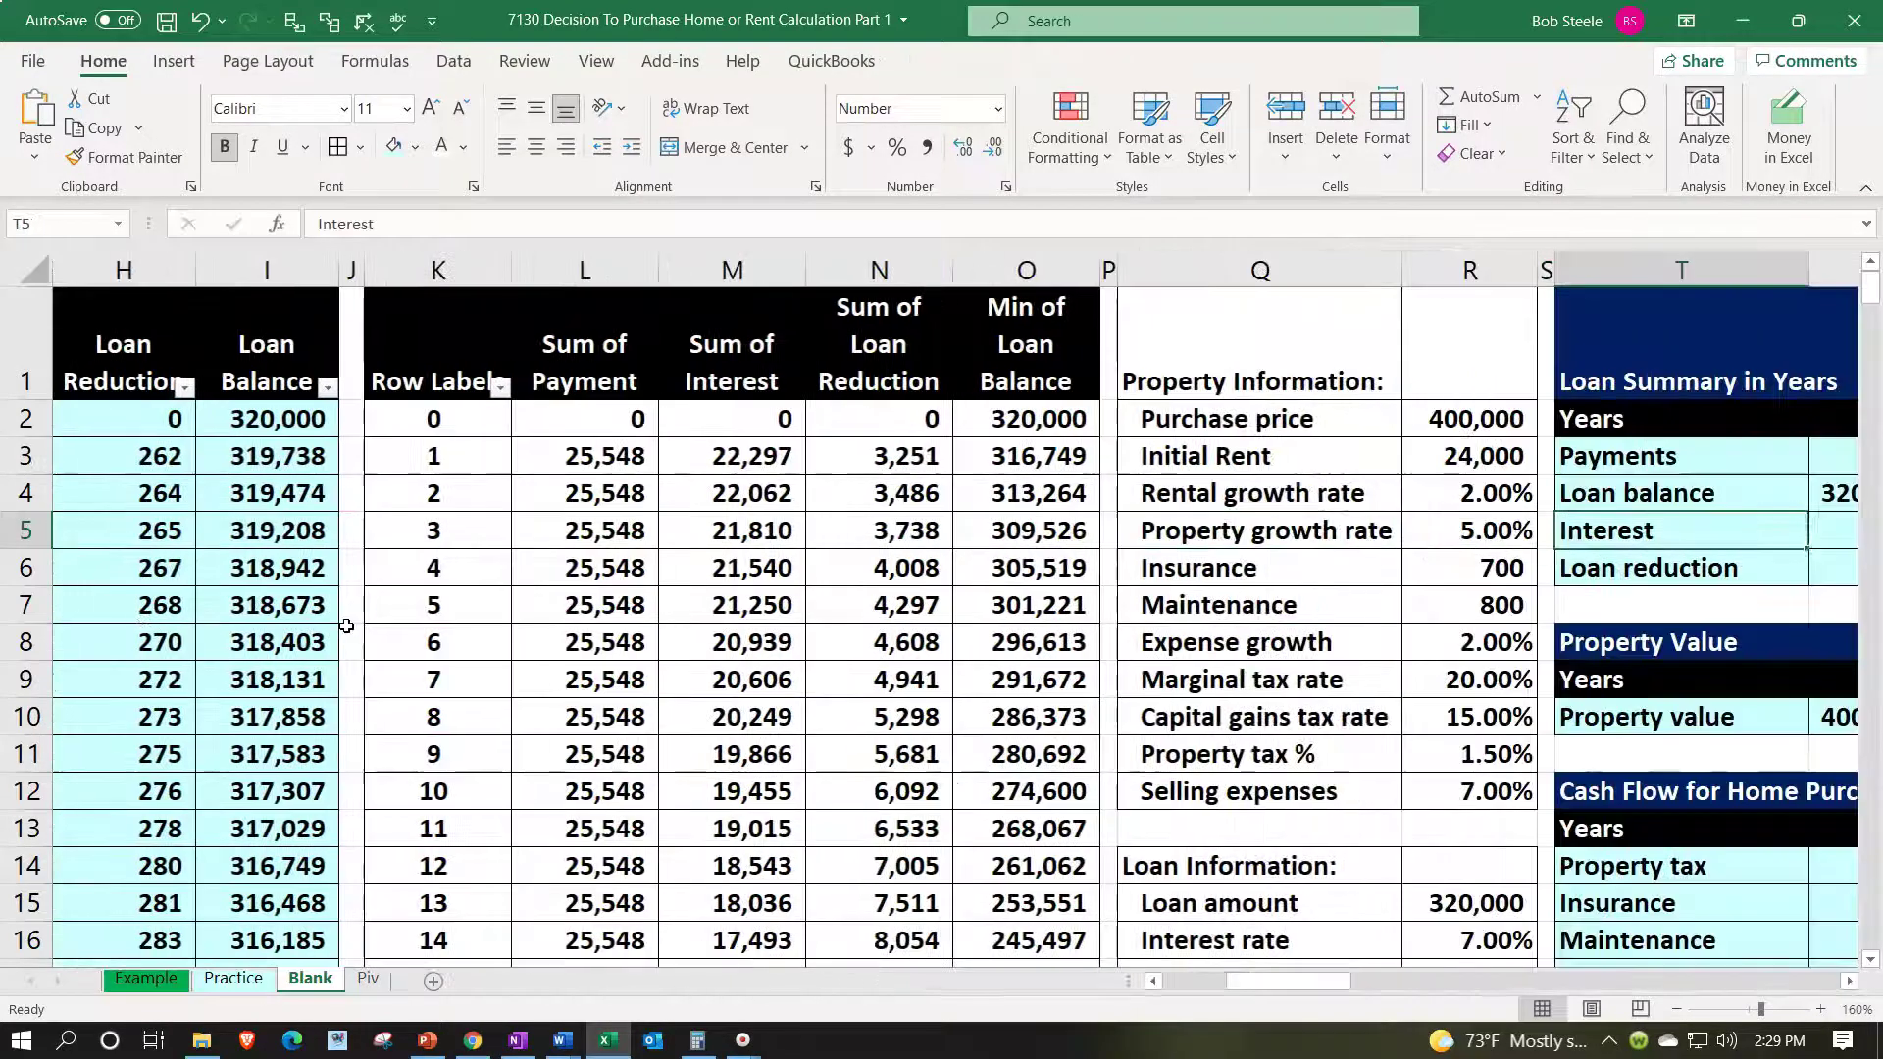
pyautogui.rightClick(574, 538)
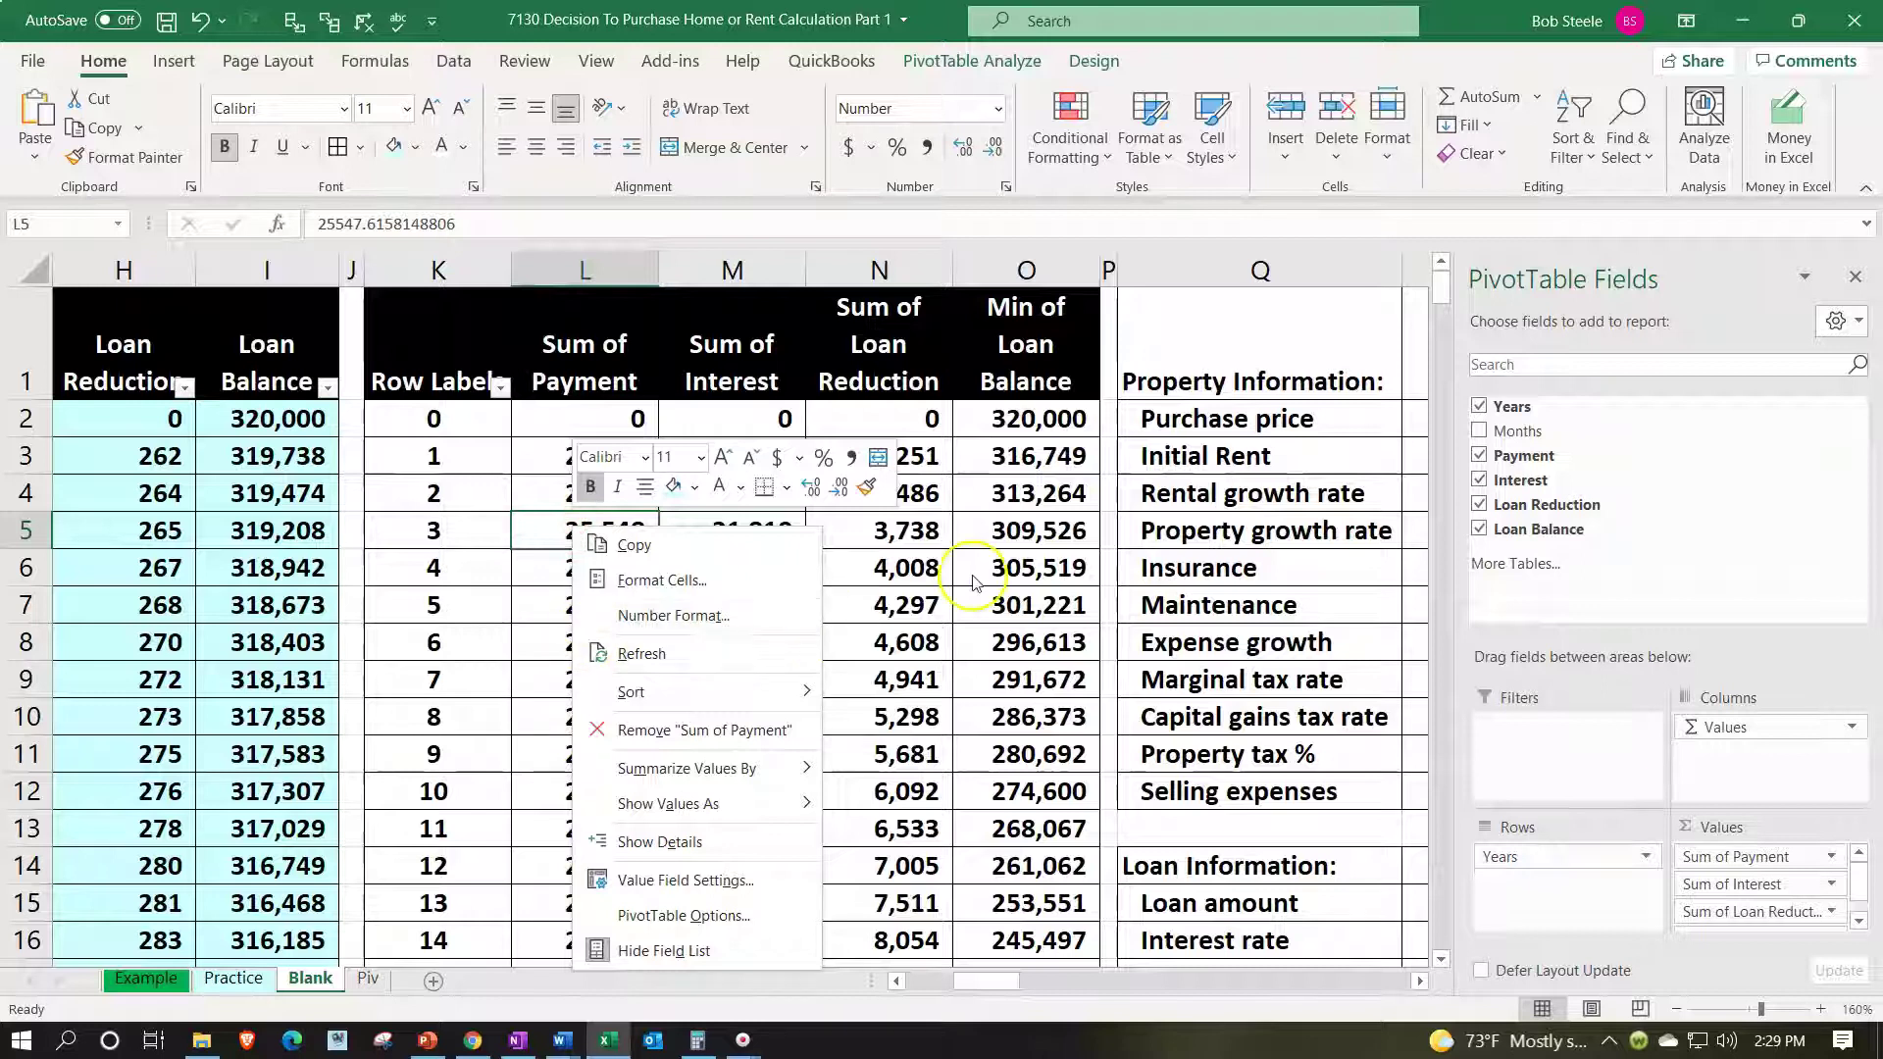
pyautogui.click(996, 542)
pyautogui.click(995, 543)
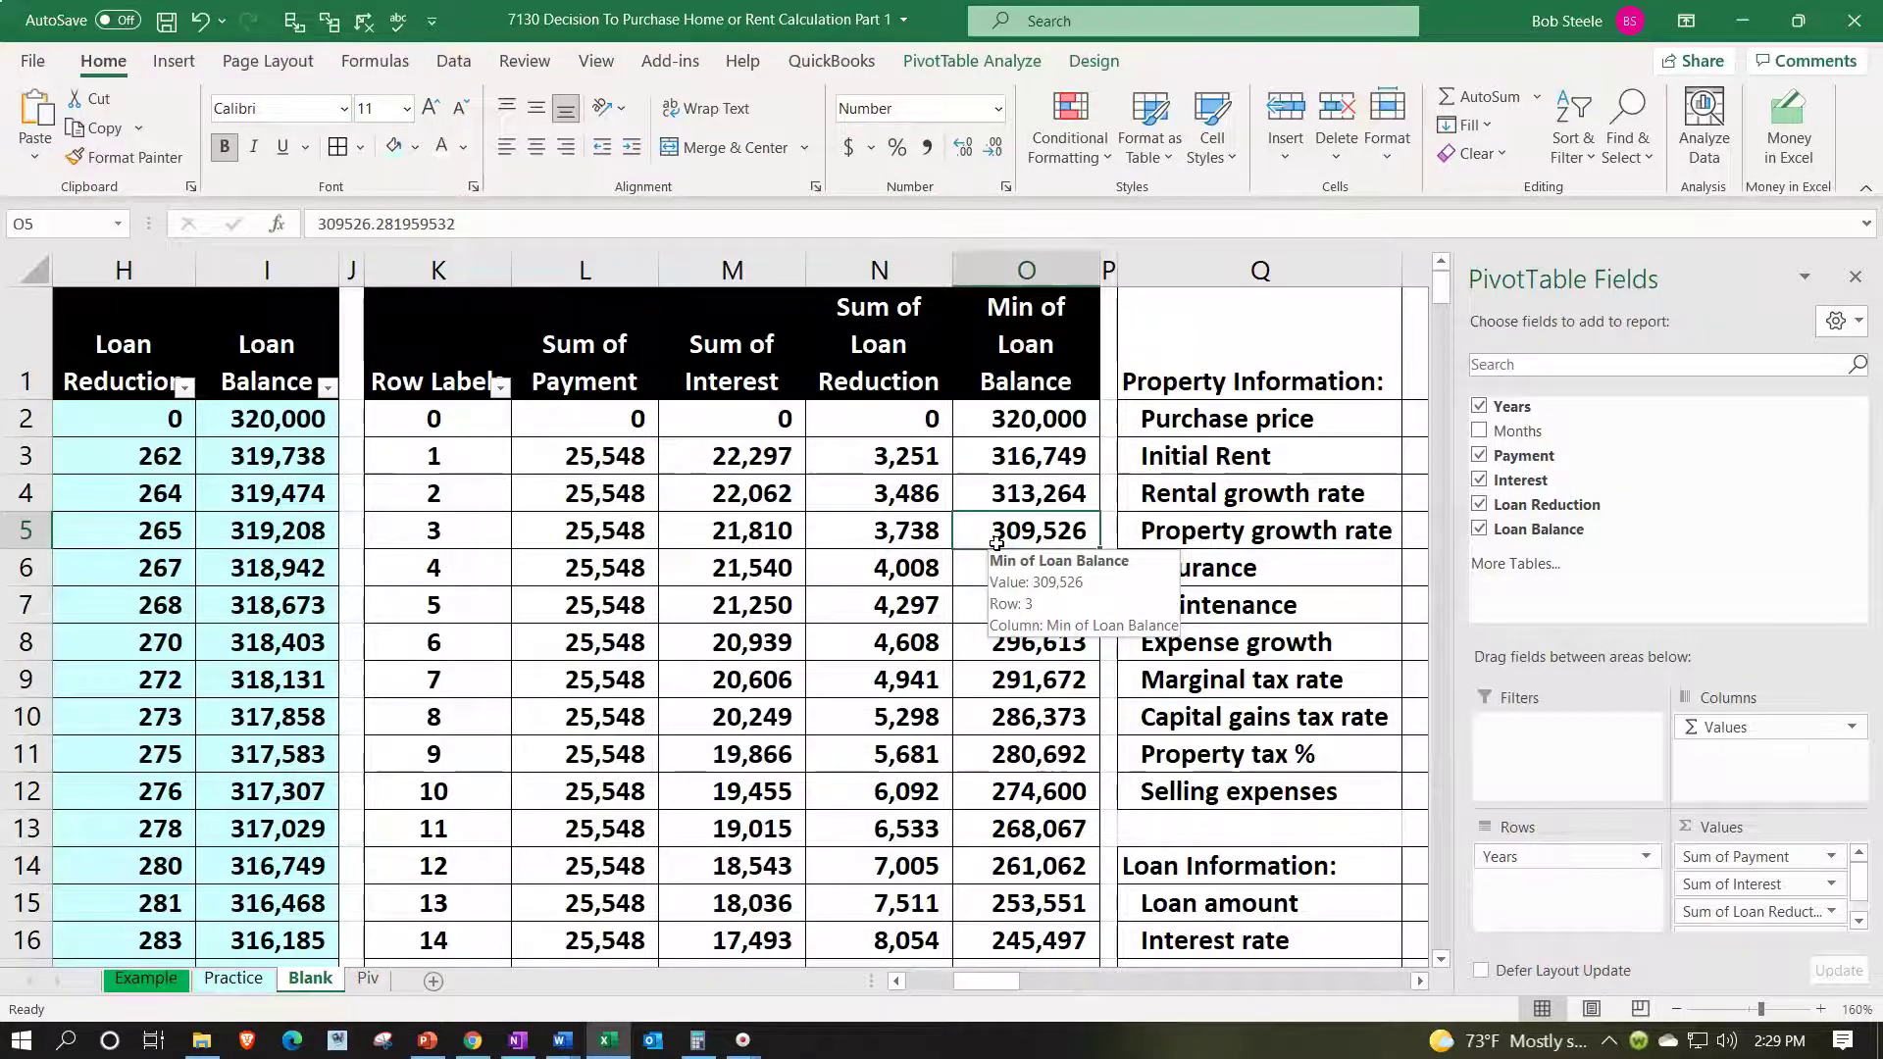
# - Go to the Loan Summary and Property Value tables beside the property inputs and examine years 0 through 4
pyautogui.press('Right')
pyautogui.press('Right')
pyautogui.press('Right')
pyautogui.press('Right')
pyautogui.press('Right')
pyautogui.press('Right')
pyautogui.press('Right')
pyautogui.press('Right')
pyautogui.press('Right')
pyautogui.press('Right')
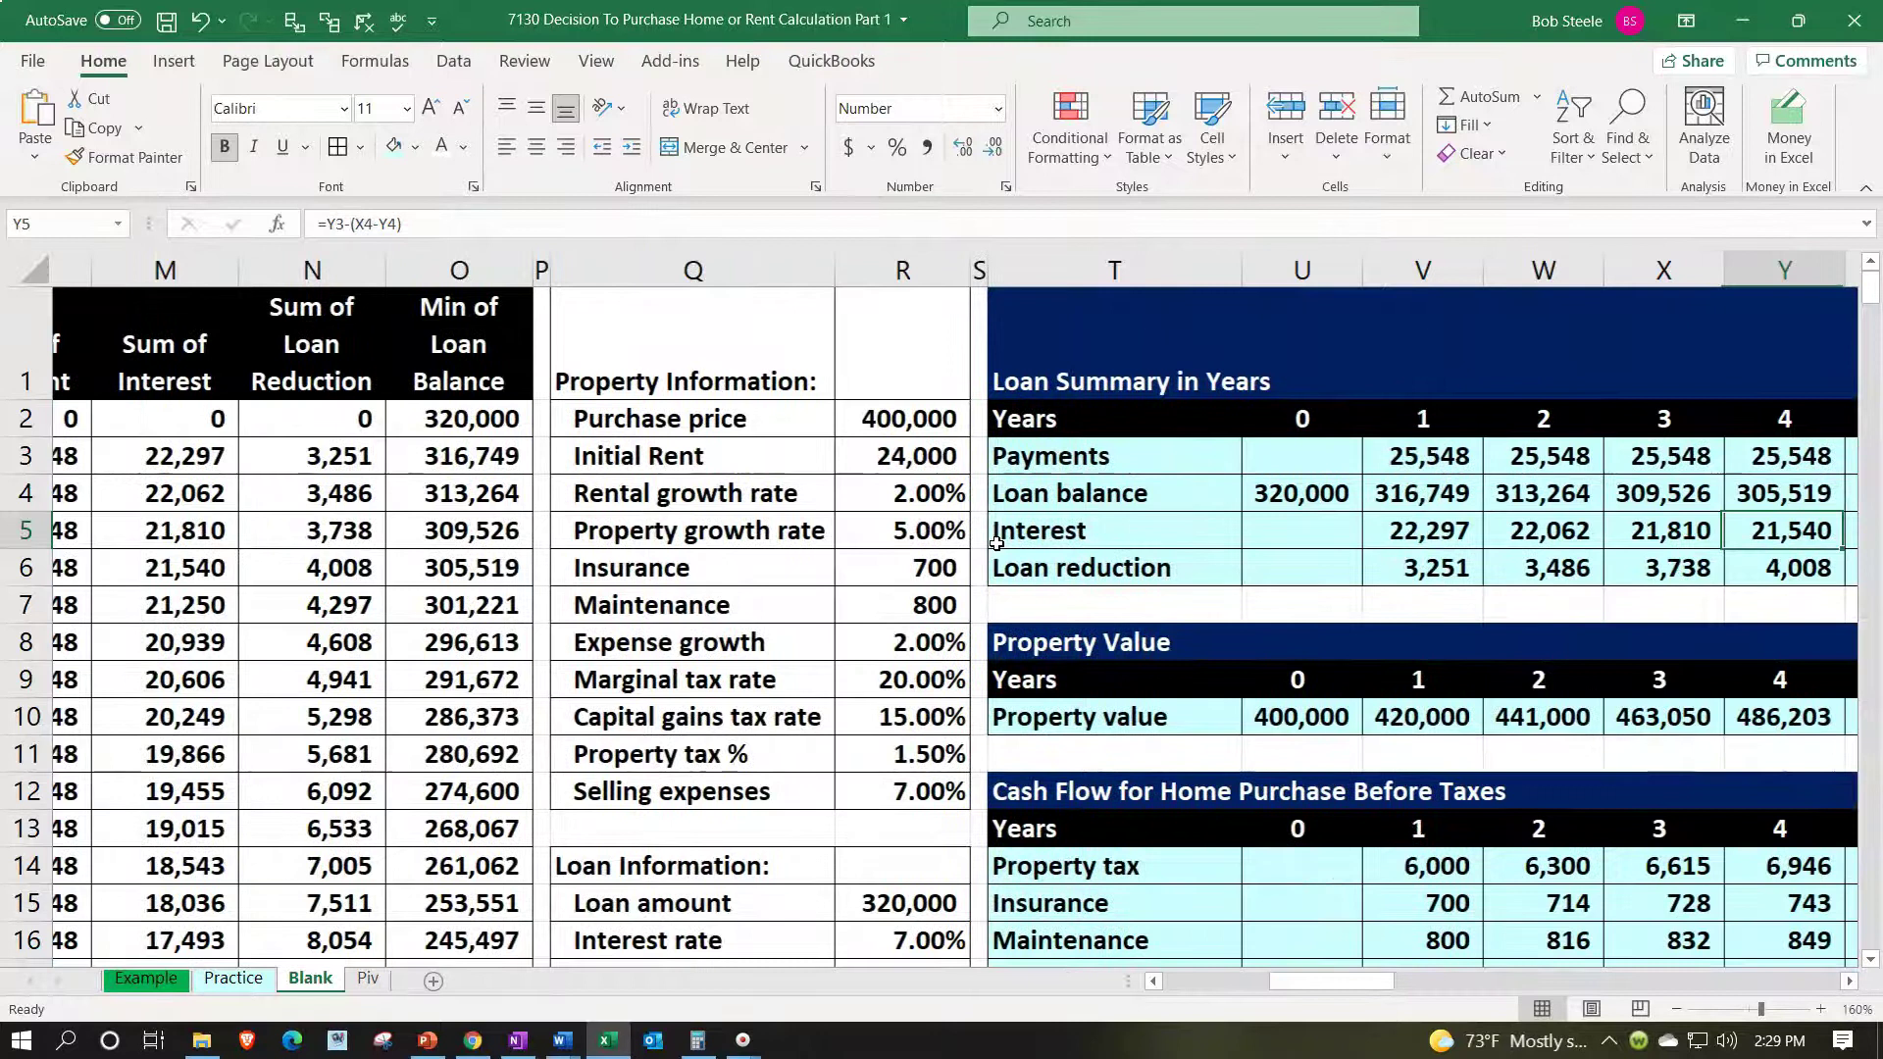
# - Examine the Interest row of the Loan Summary table through year 8
pyautogui.press('Right')
pyautogui.press('Right')
pyautogui.press('Right')
pyautogui.press('Right')
pyautogui.click(997, 543)
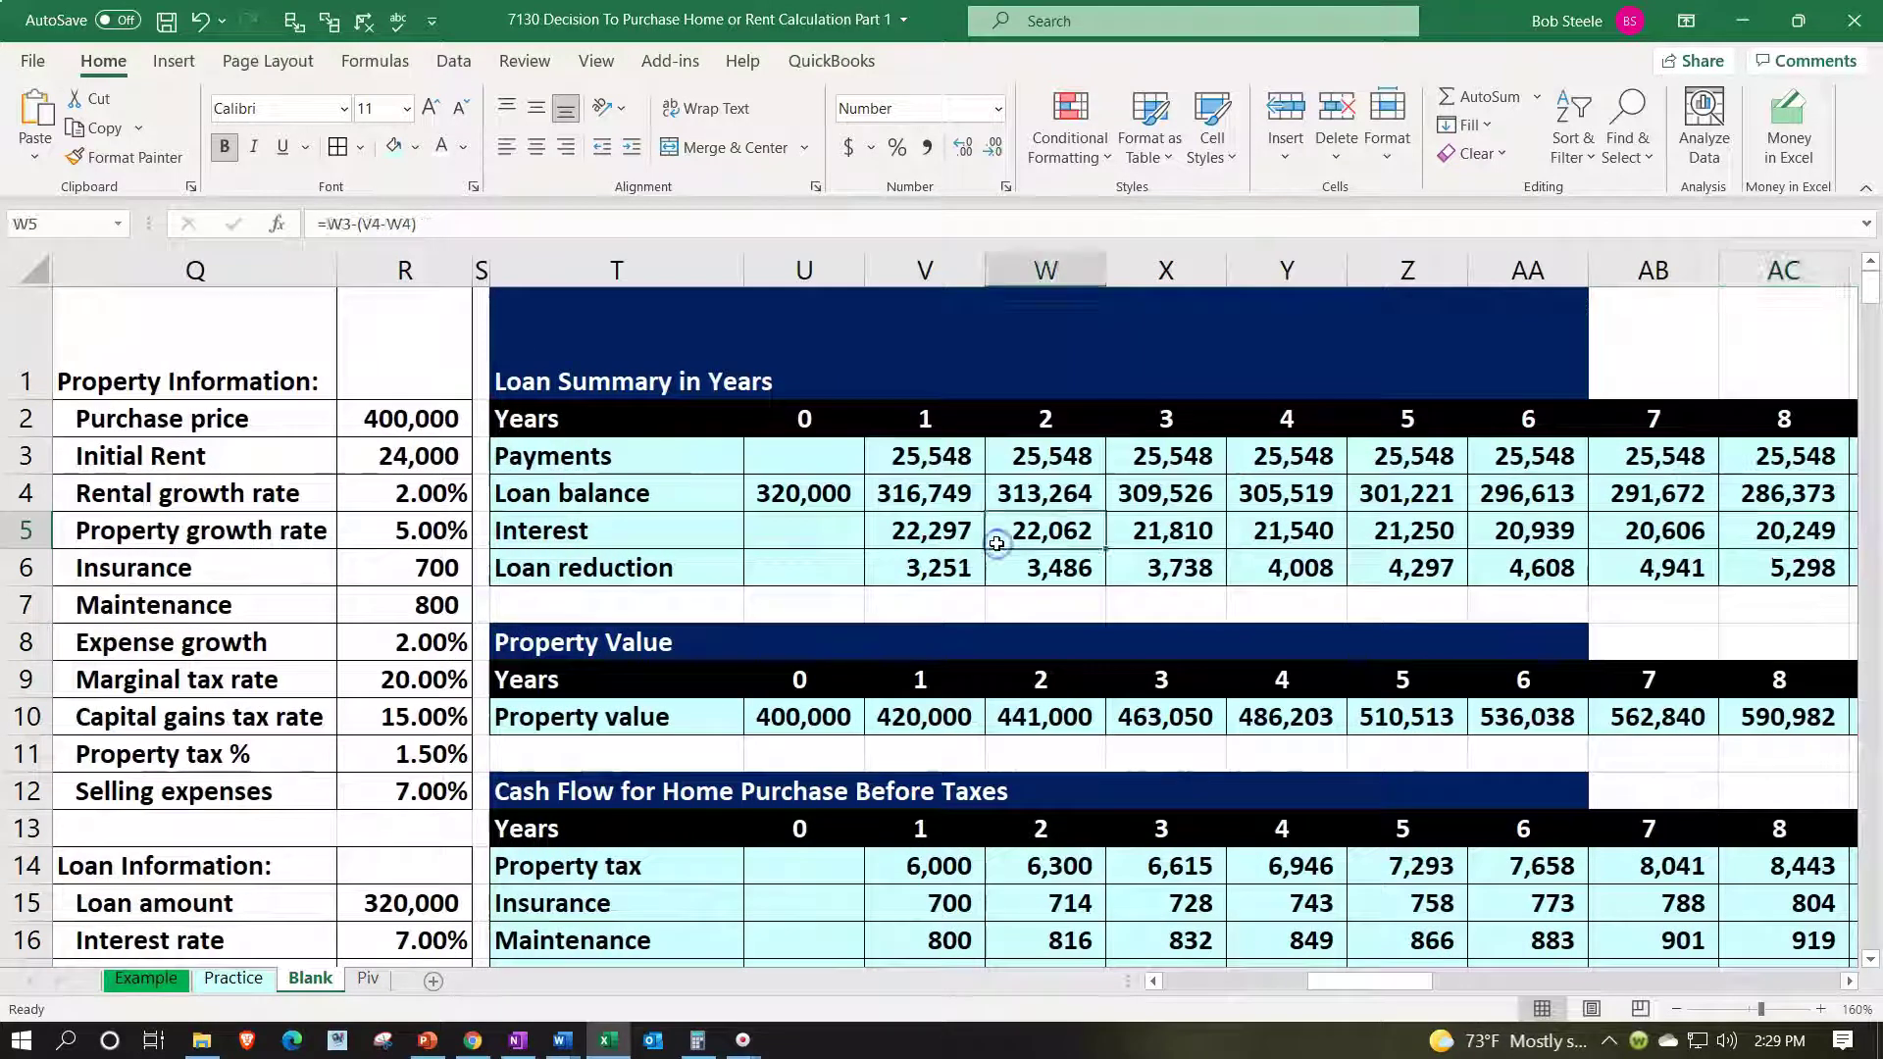
# - Follow the Property Value row from year 0 through year 30
pyautogui.scroll(-2, 997, 543)
pyautogui.click(829, 534)
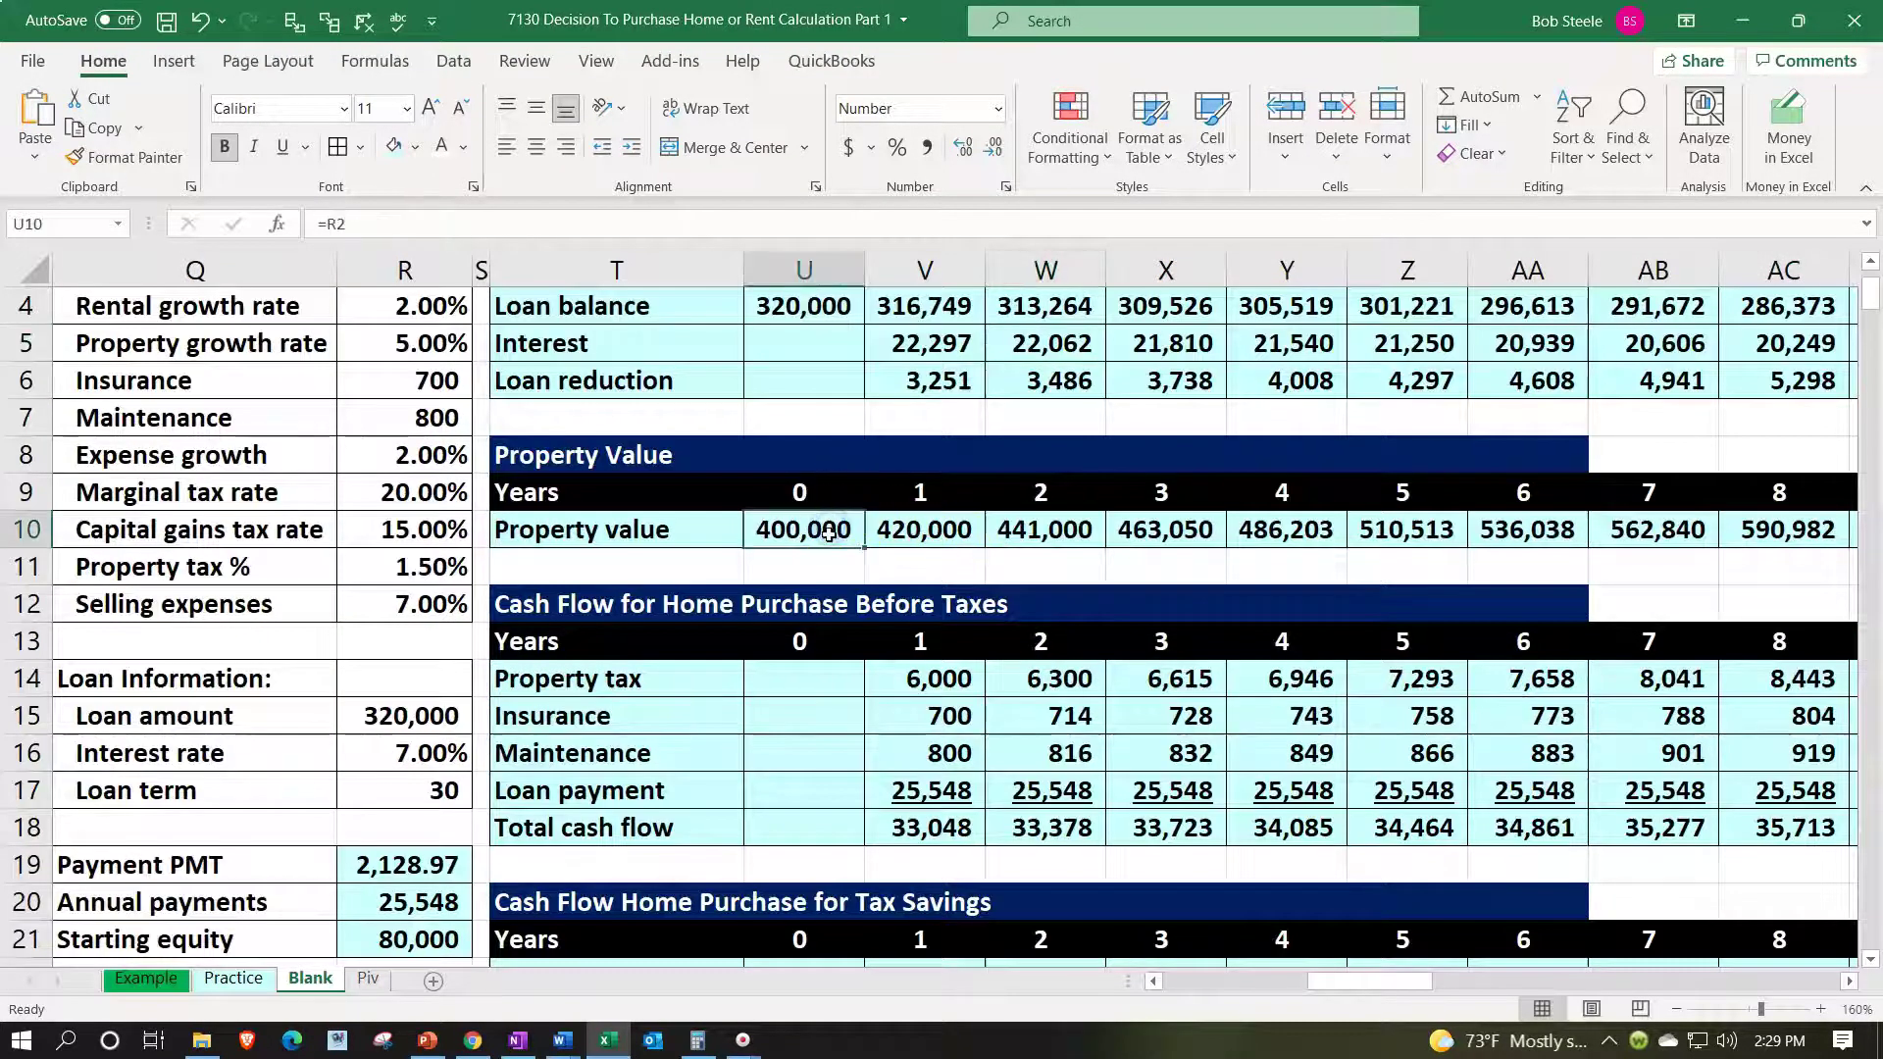
pyautogui.press('Right')
pyautogui.press('Right')
pyautogui.press('Right')
pyautogui.press('Right')
pyautogui.press('Right')
pyautogui.press('Right')
pyautogui.press('Right')
pyautogui.press('Right')
pyautogui.press('Right')
pyautogui.press('Right')
pyautogui.press('Right')
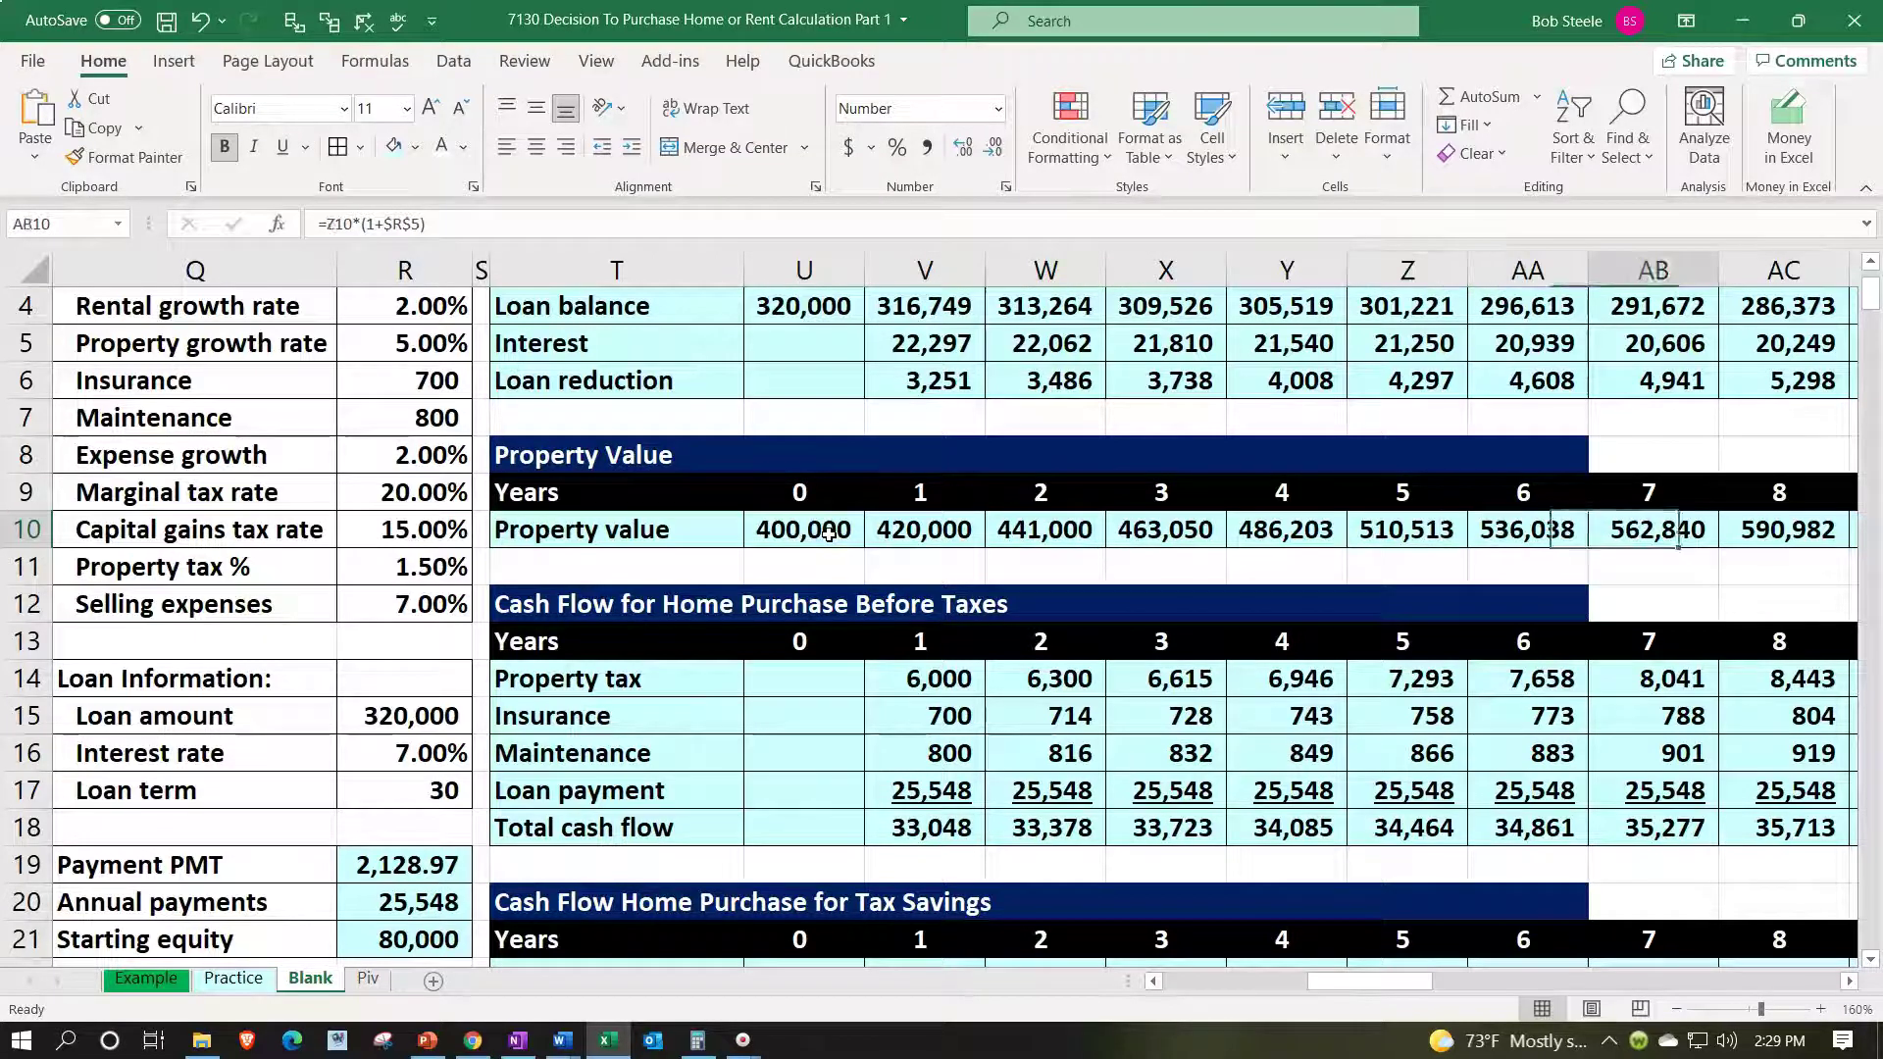
pyautogui.press('Right')
pyautogui.press('Right')
pyautogui.press('Right')
pyautogui.press('Right')
pyautogui.press('Right')
pyautogui.press('Right')
pyautogui.press('Right')
pyautogui.press('Right')
pyautogui.press('Right')
pyautogui.press('Right')
pyautogui.press('Right')
pyautogui.press('Right')
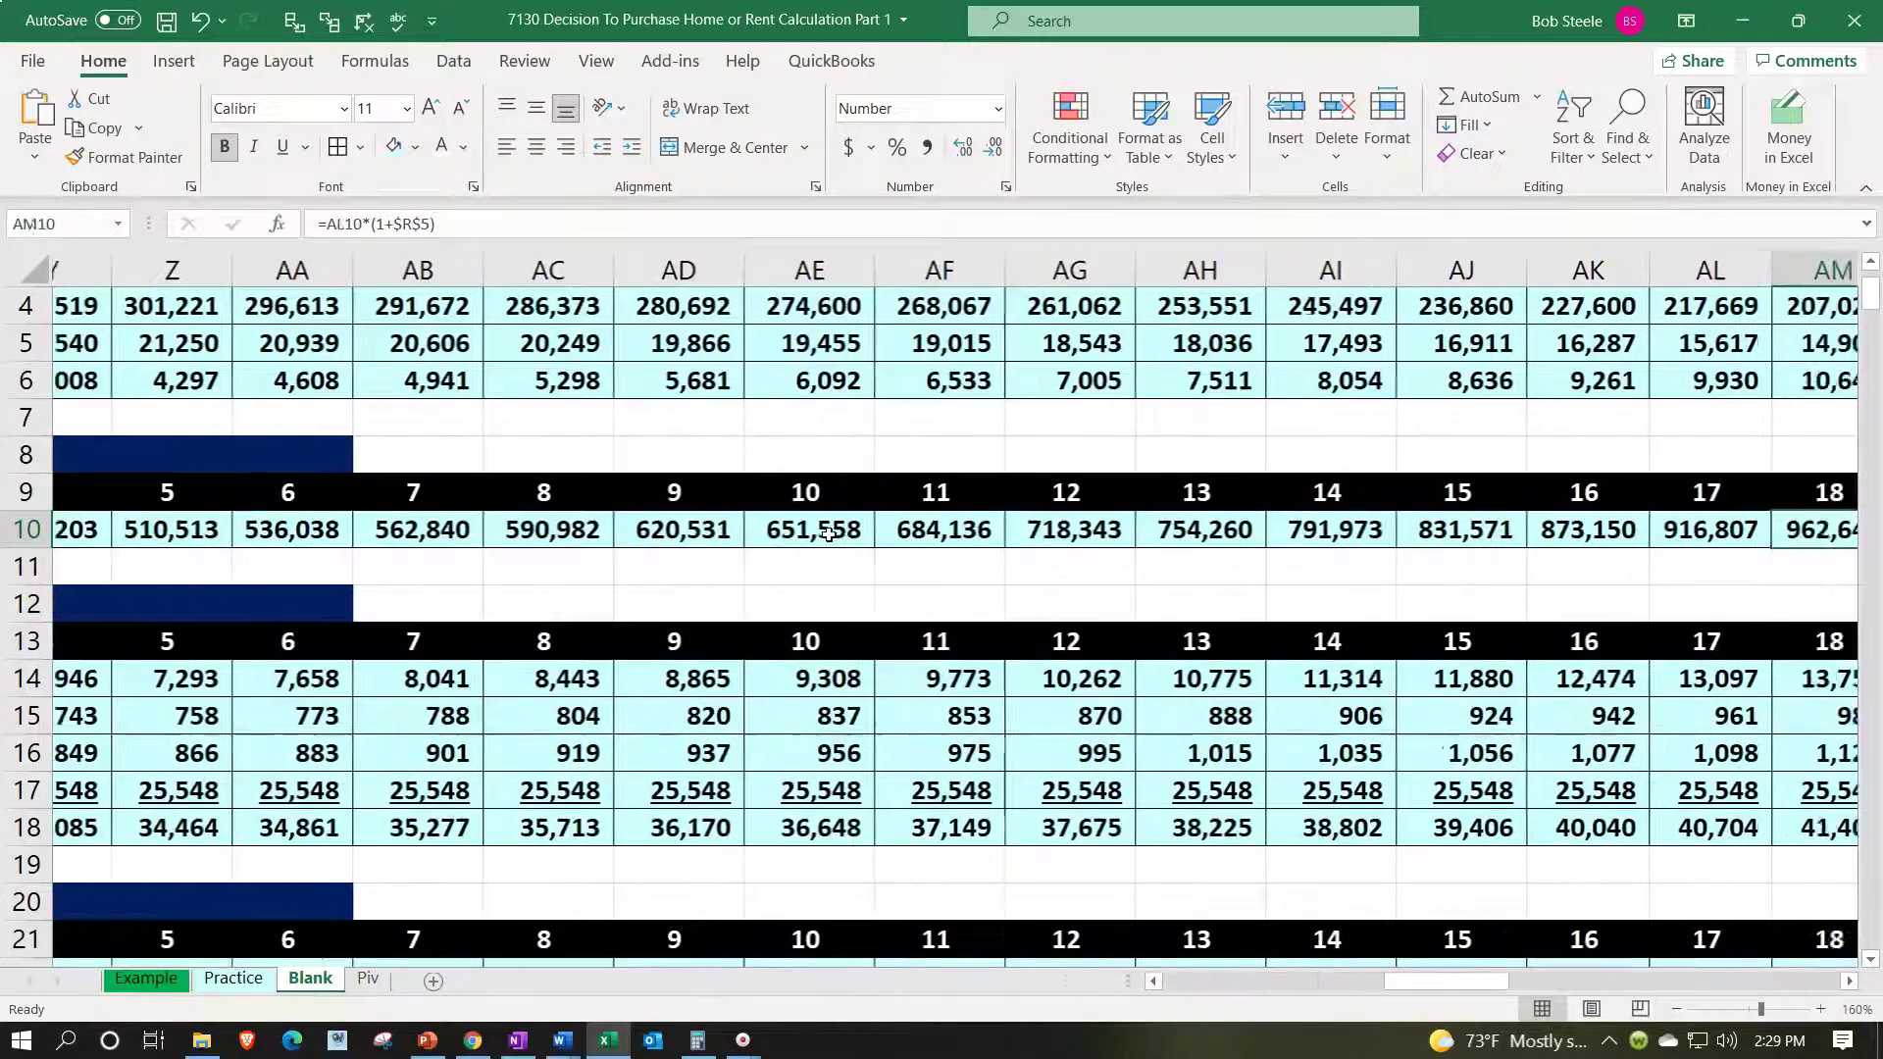
pyautogui.press('Right')
pyautogui.press('Right')
pyautogui.press('Right')
pyautogui.press('Right')
pyautogui.press('Right')
pyautogui.press('Right')
pyautogui.press('Right')
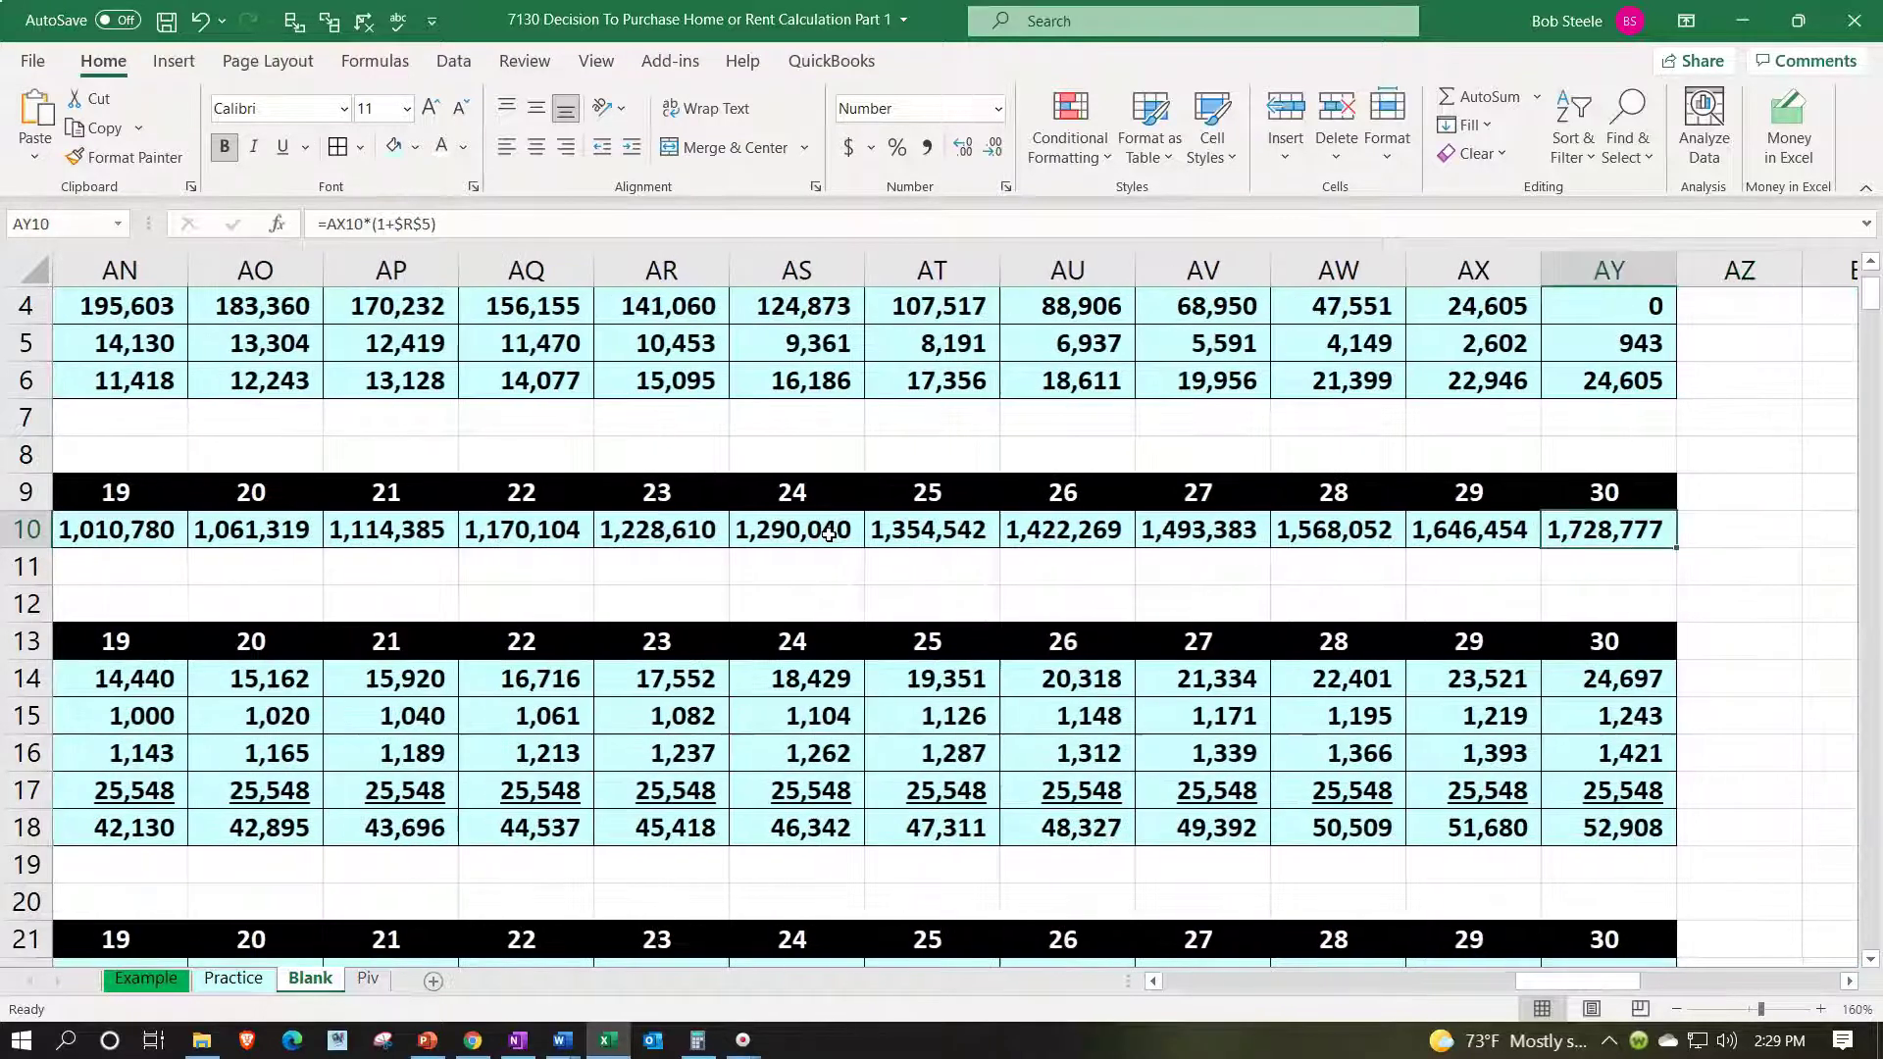
# - Return along the Property Value row from year 30 to the first years beside the property inputs
pyautogui.press('Left')
pyautogui.press('Left')
pyautogui.press('Left')
pyautogui.press('Left')
pyautogui.press('Left')
pyautogui.press('Left')
pyautogui.press('Left')
pyautogui.press('Left')
pyautogui.press('Left')
pyautogui.press('Left')
pyautogui.press('Left')
pyautogui.press('Left')
pyautogui.press('Left')
pyautogui.press('Left')
pyautogui.press('Left')
pyautogui.press('Left')
pyautogui.press('Left')
pyautogui.press('Left')
pyautogui.press('Left')
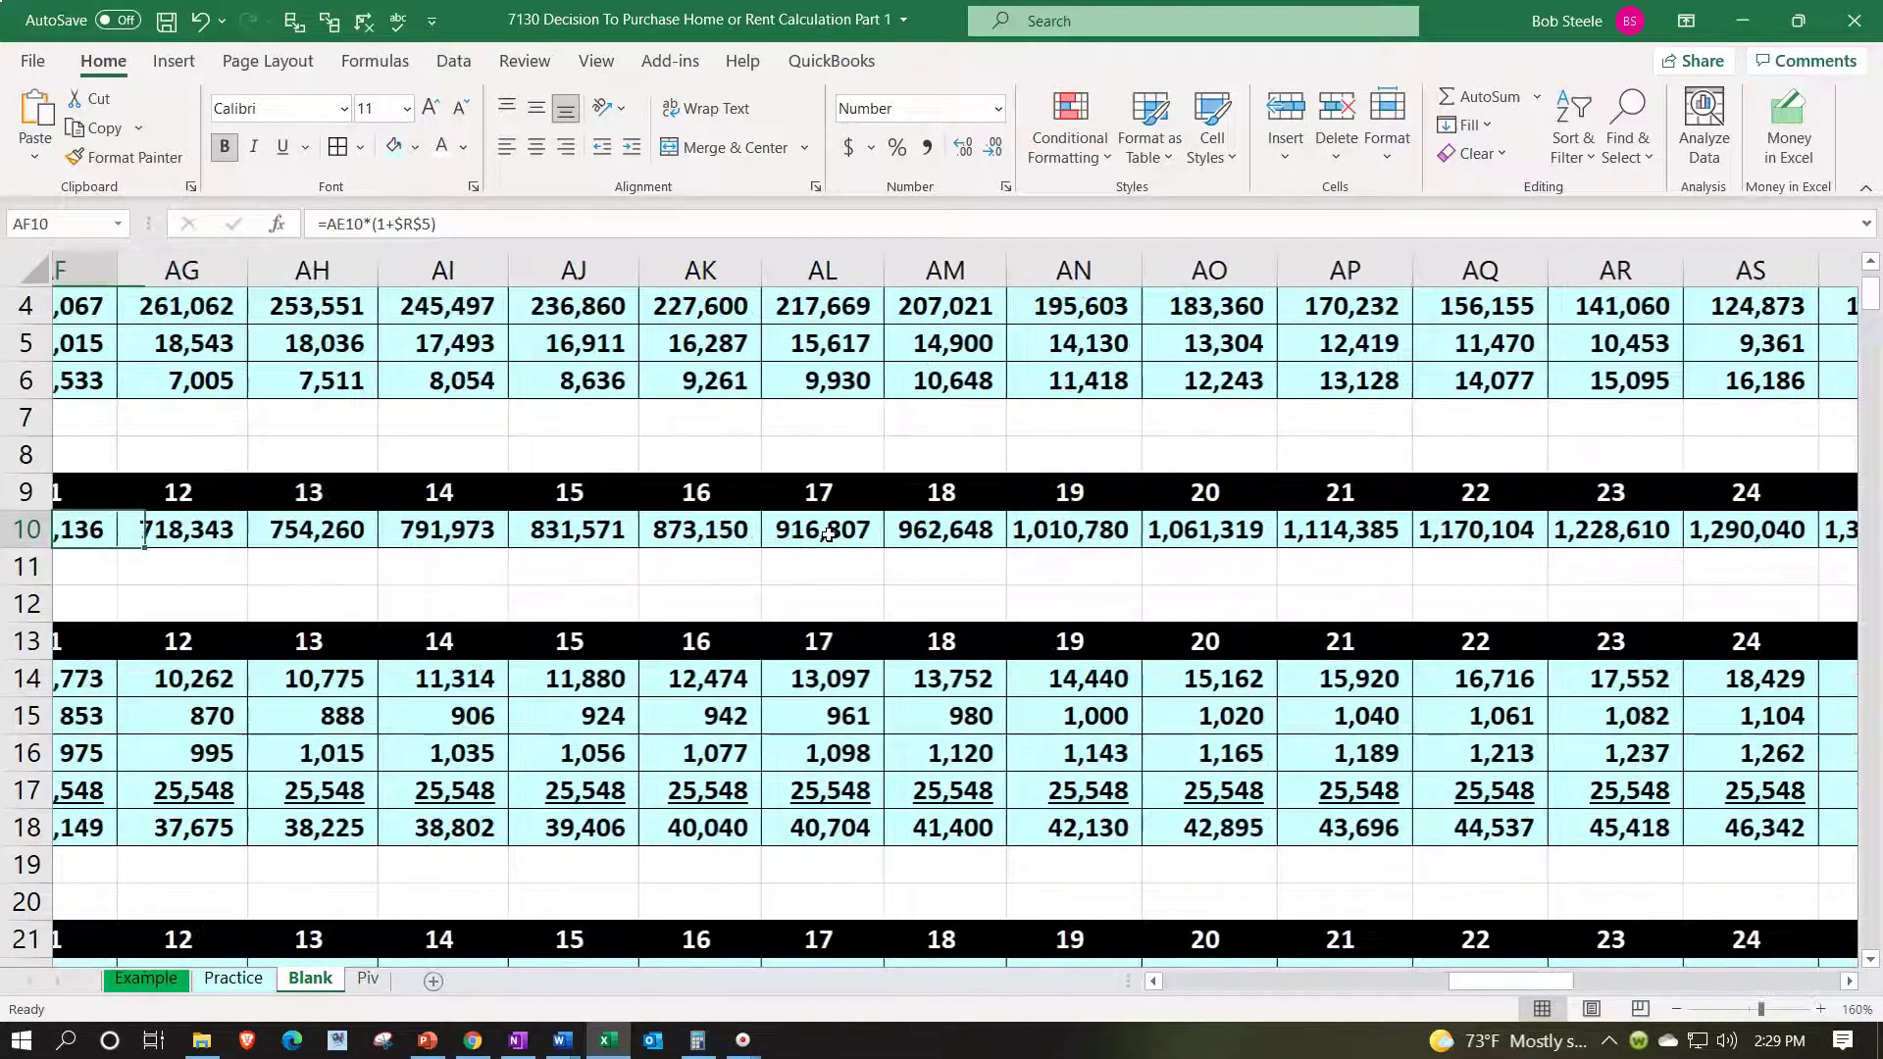
pyautogui.press('Left')
pyautogui.press('Left')
pyautogui.press('Left')
pyautogui.press('Left')
pyautogui.press('Left')
pyautogui.press('Left')
pyautogui.press('Left')
pyautogui.press('Left')
pyautogui.press('Left')
pyautogui.press('Left')
pyautogui.press('Left')
pyautogui.press('Left')
pyautogui.press('Left')
pyautogui.press('Left')
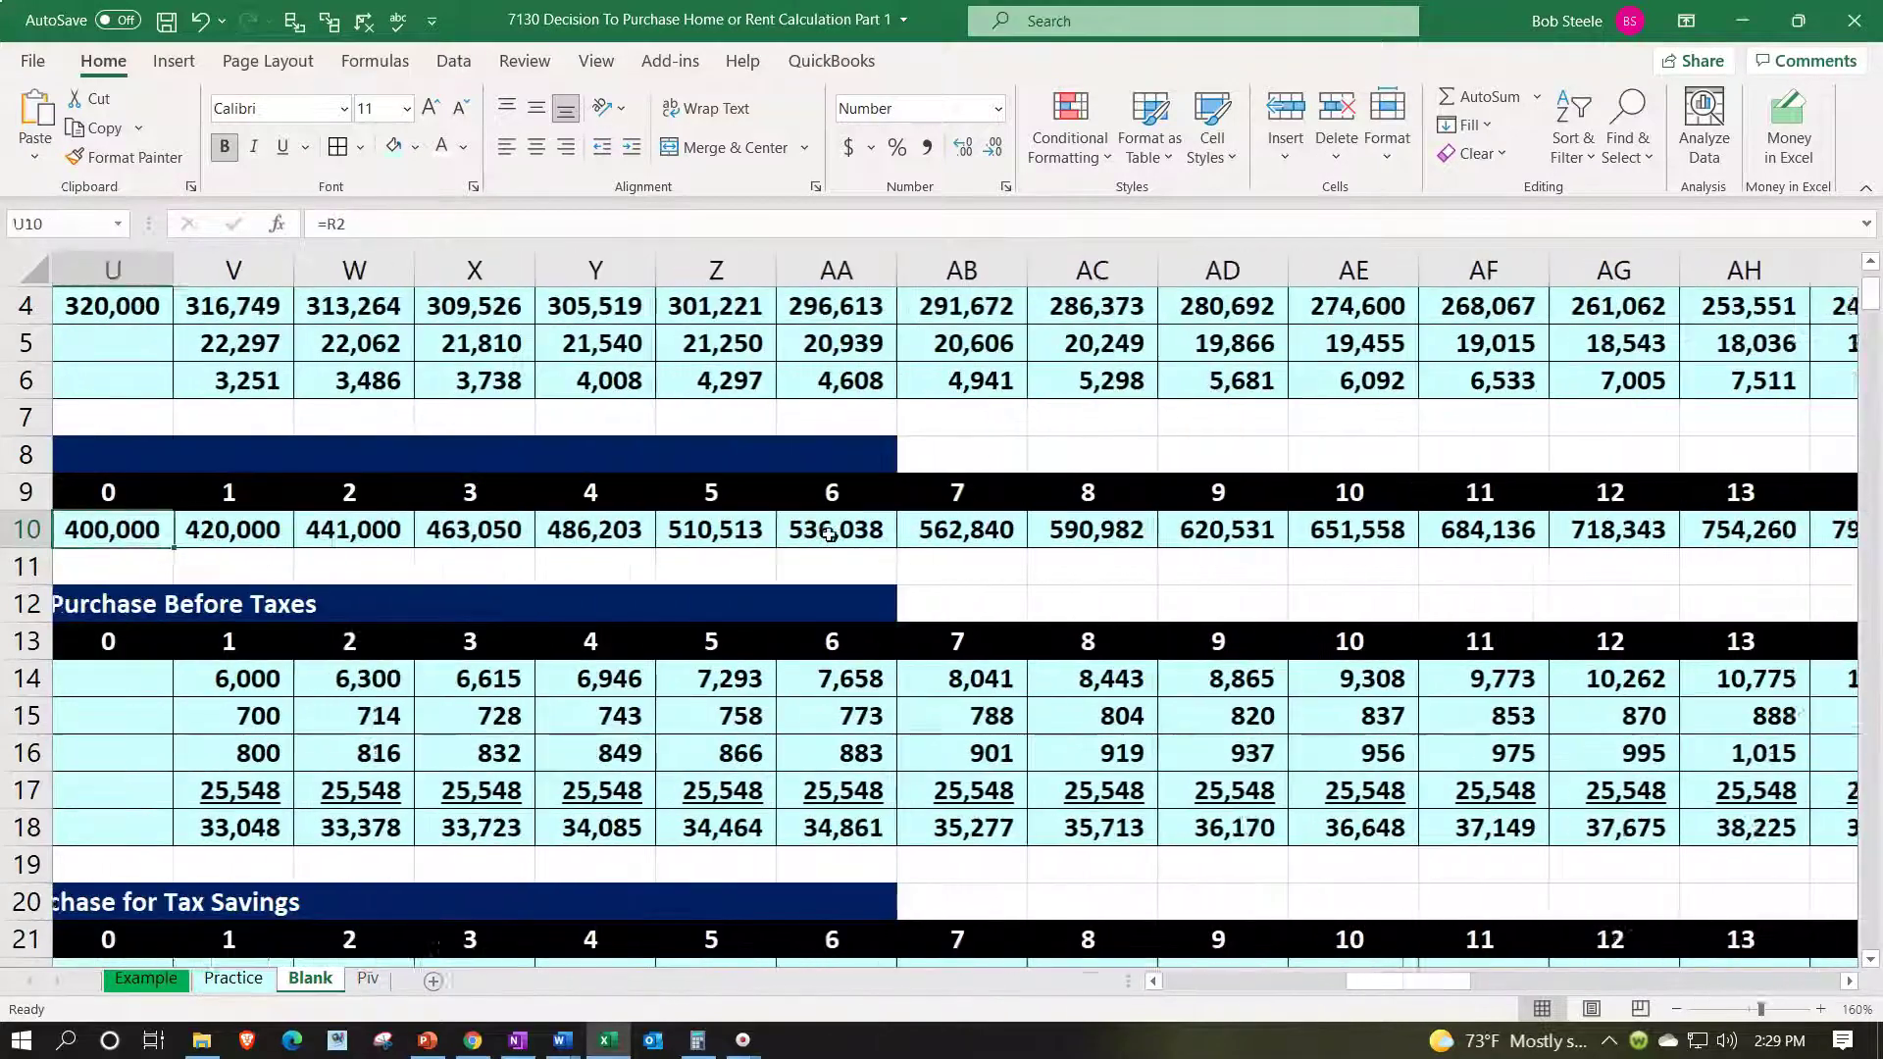
pyautogui.press('Right')
pyautogui.press('Right')
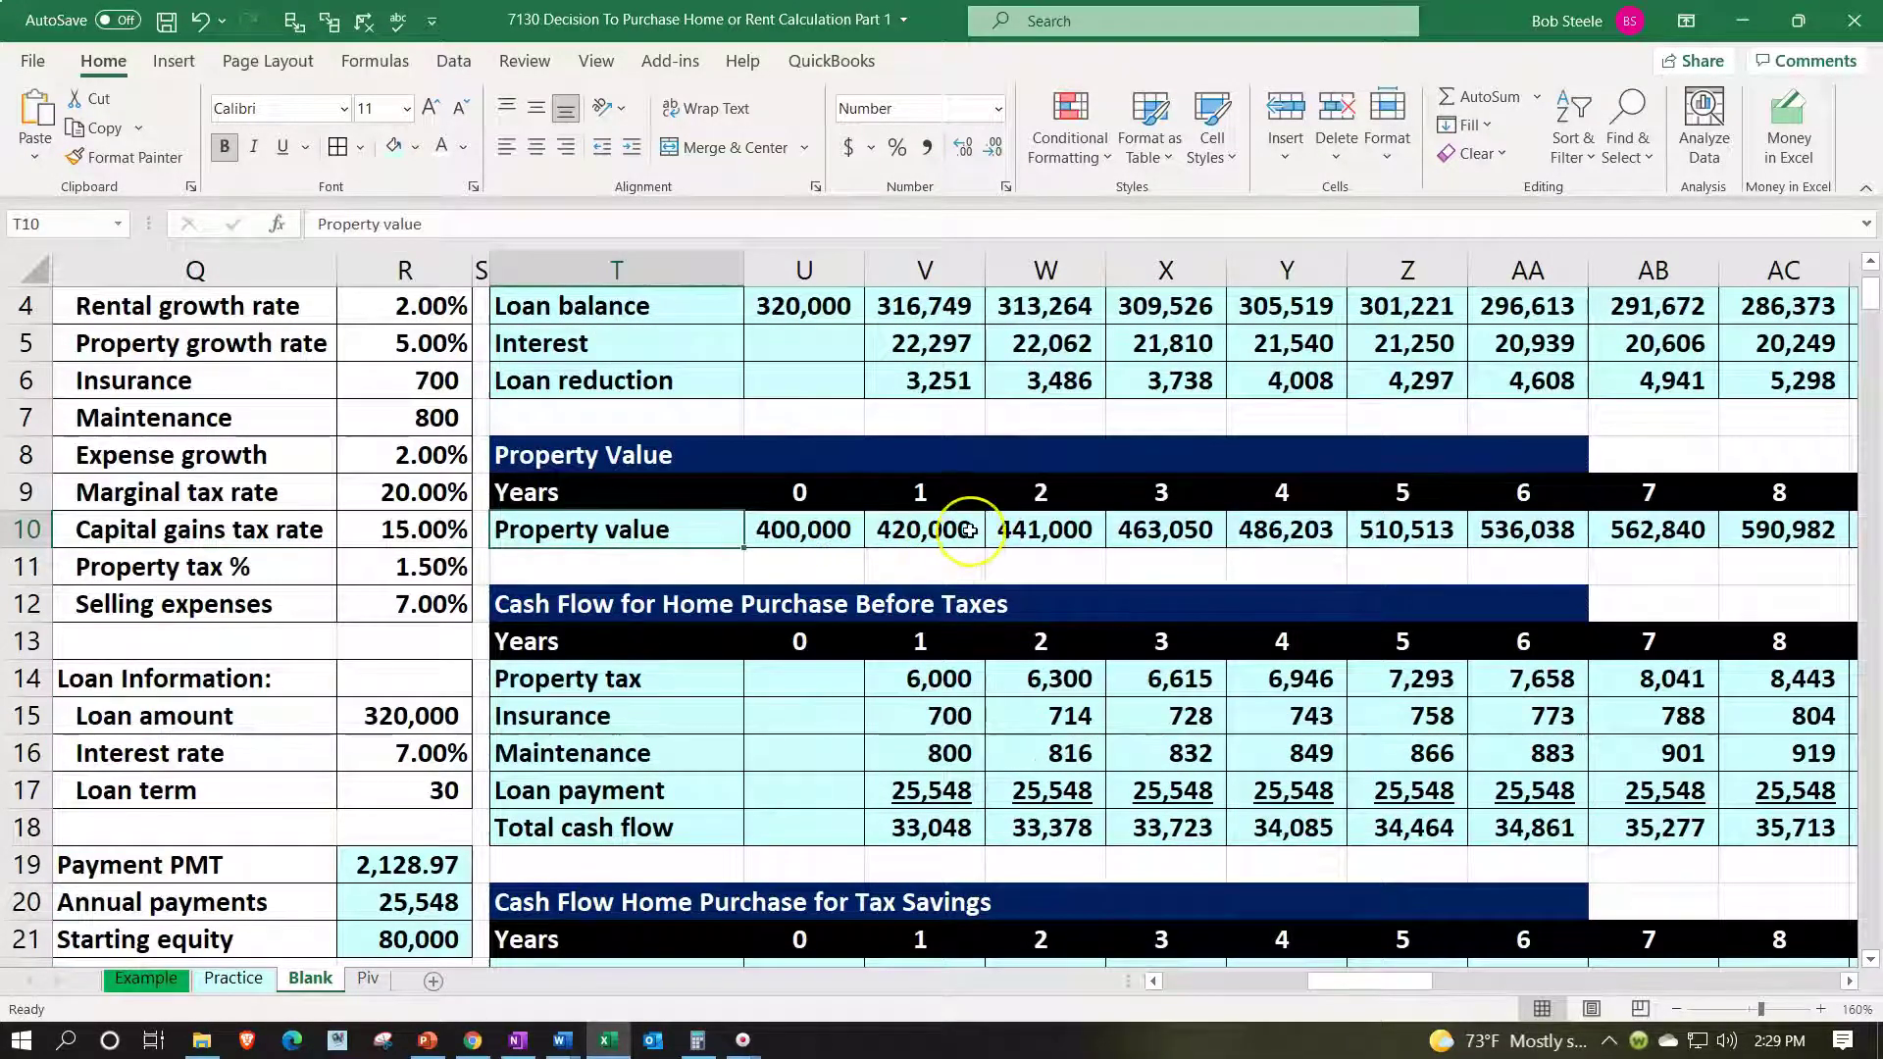
# - Review the property tax, insurance, maintenance, loan payment and total formulas in the Cash Flow for Home Purchase Before Taxes table
pyautogui.scroll(-1, 969, 530)
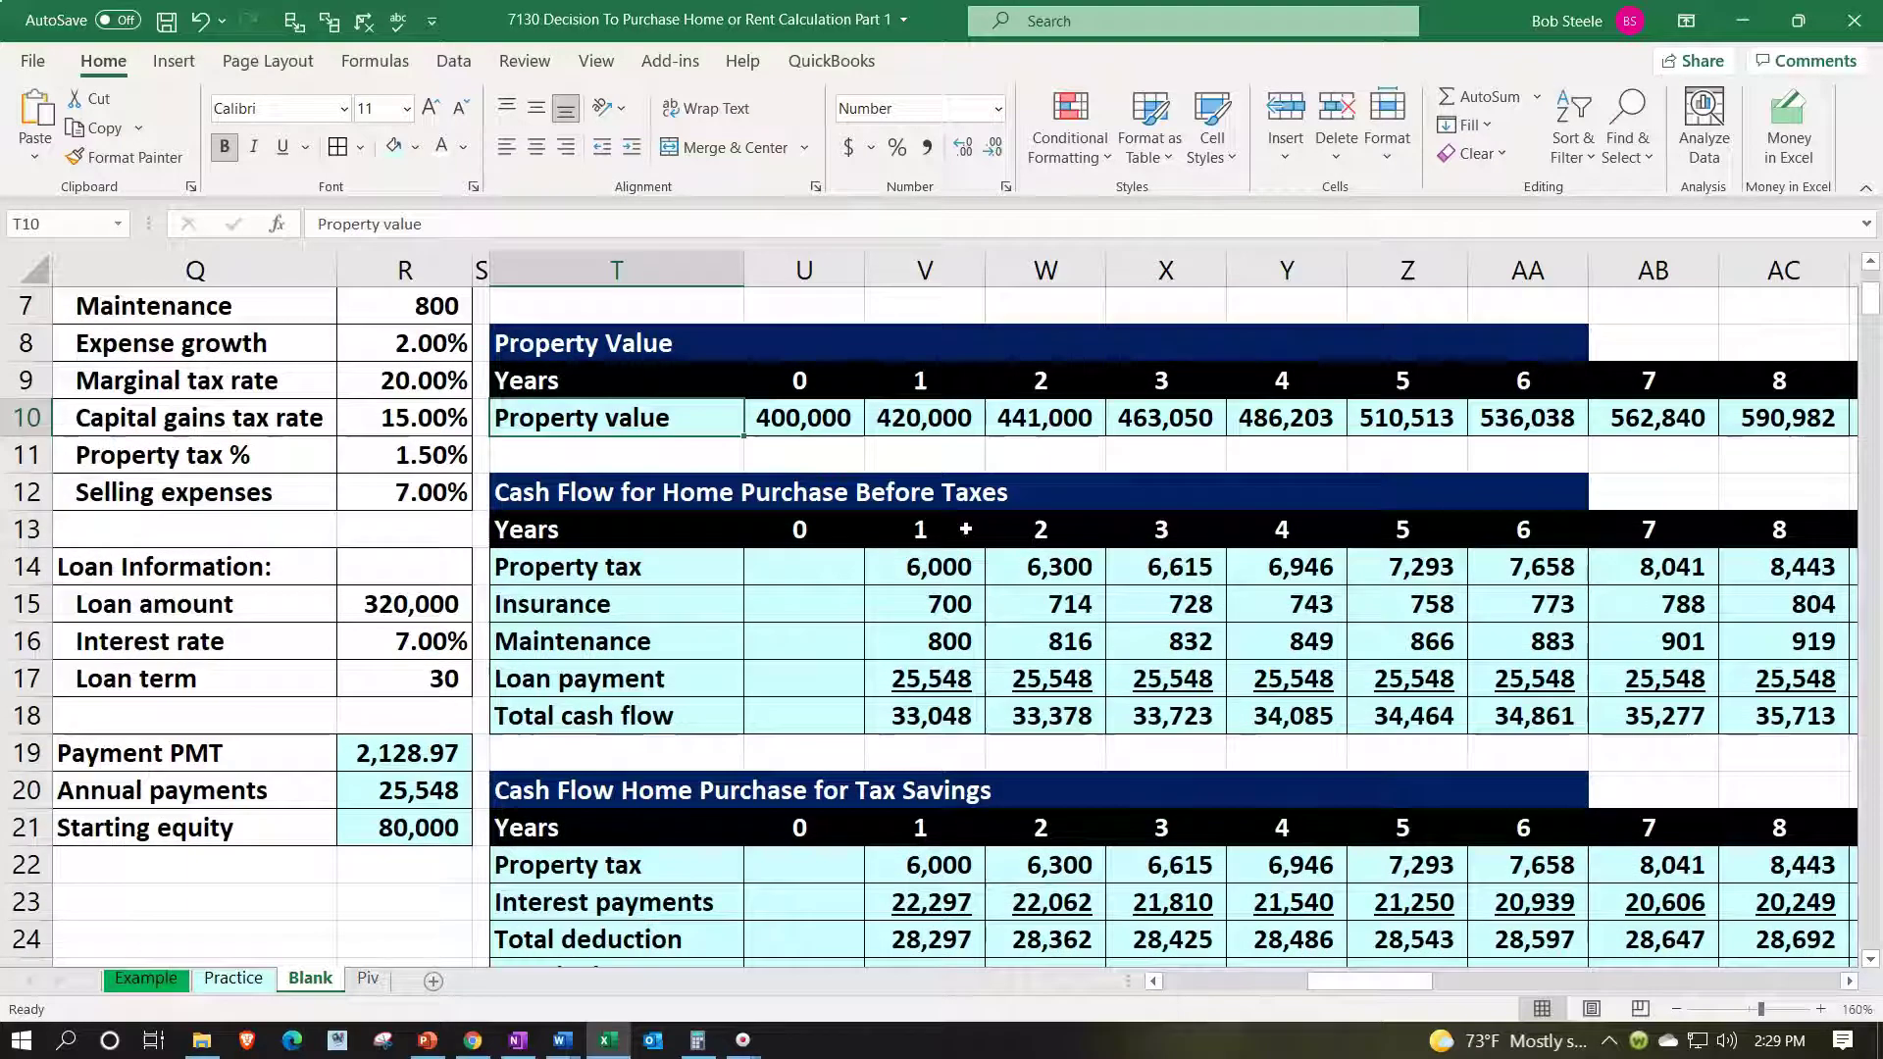
pyautogui.click(837, 502)
pyautogui.scroll(-1, 837, 502)
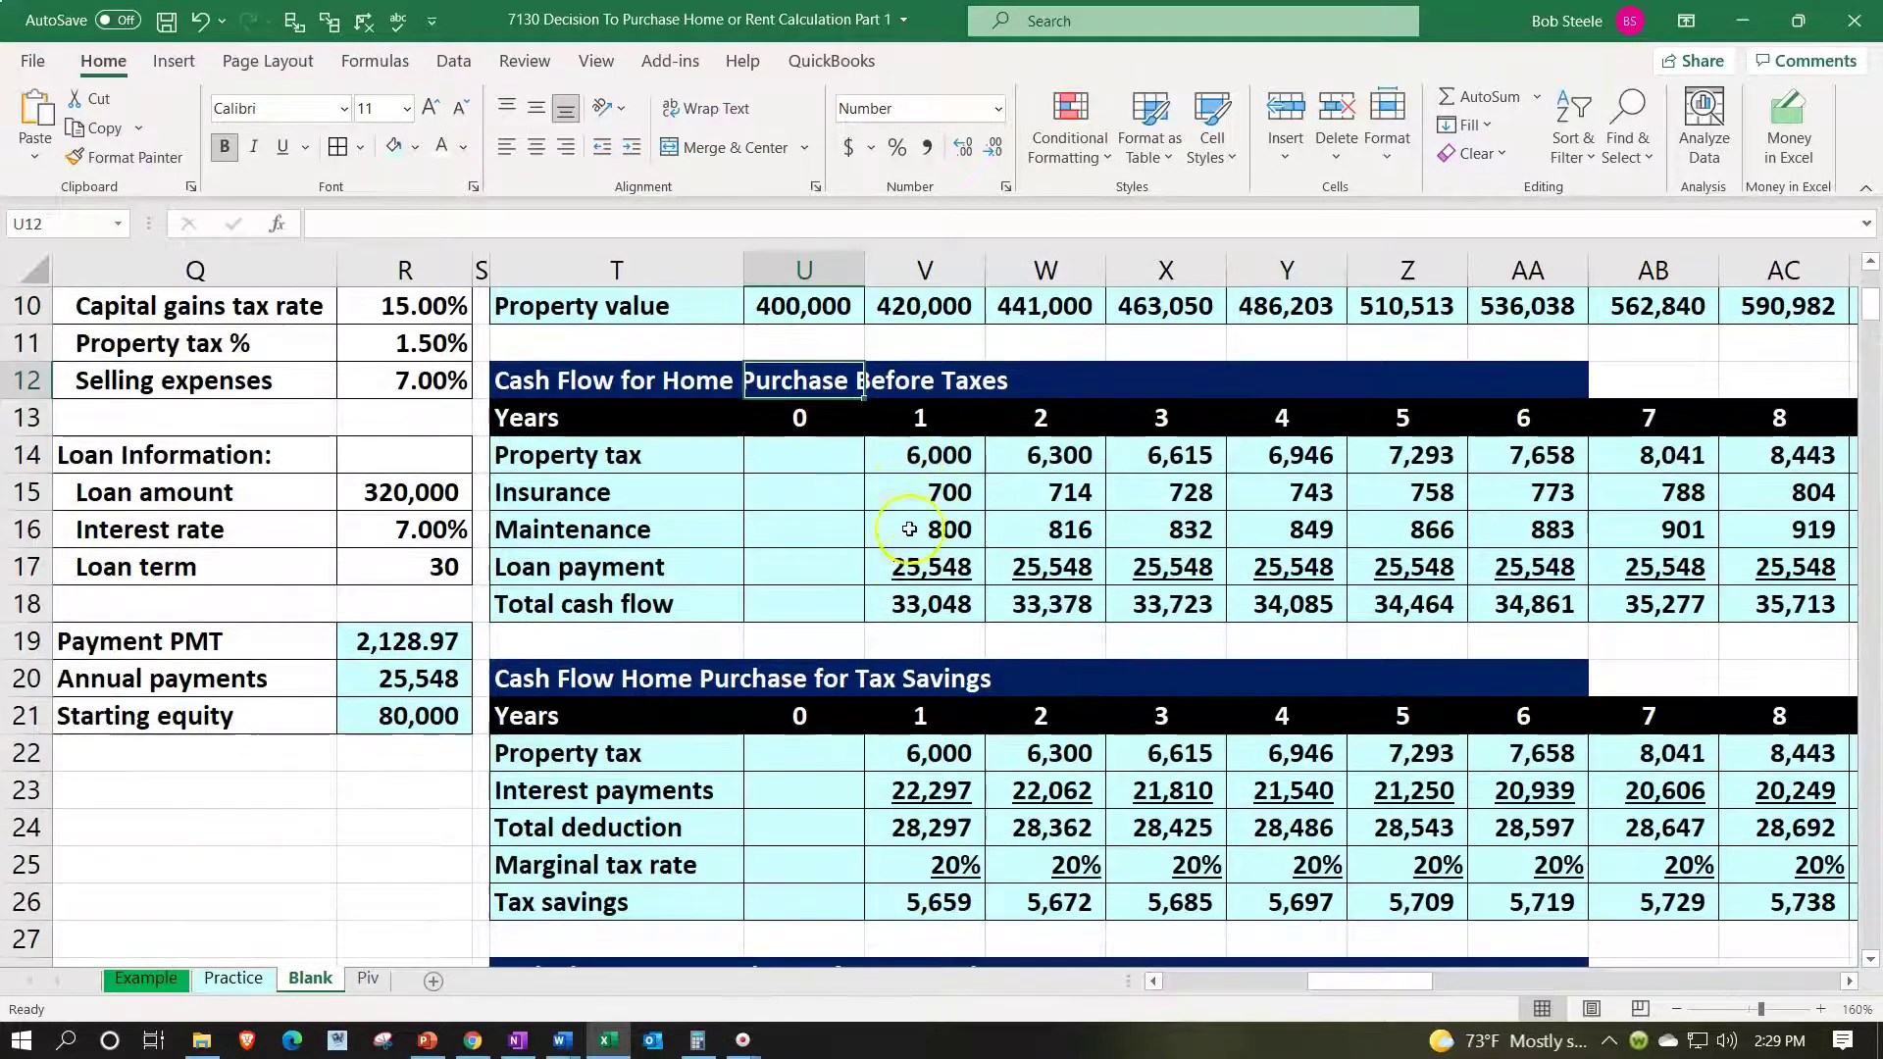
pyautogui.click(913, 459)
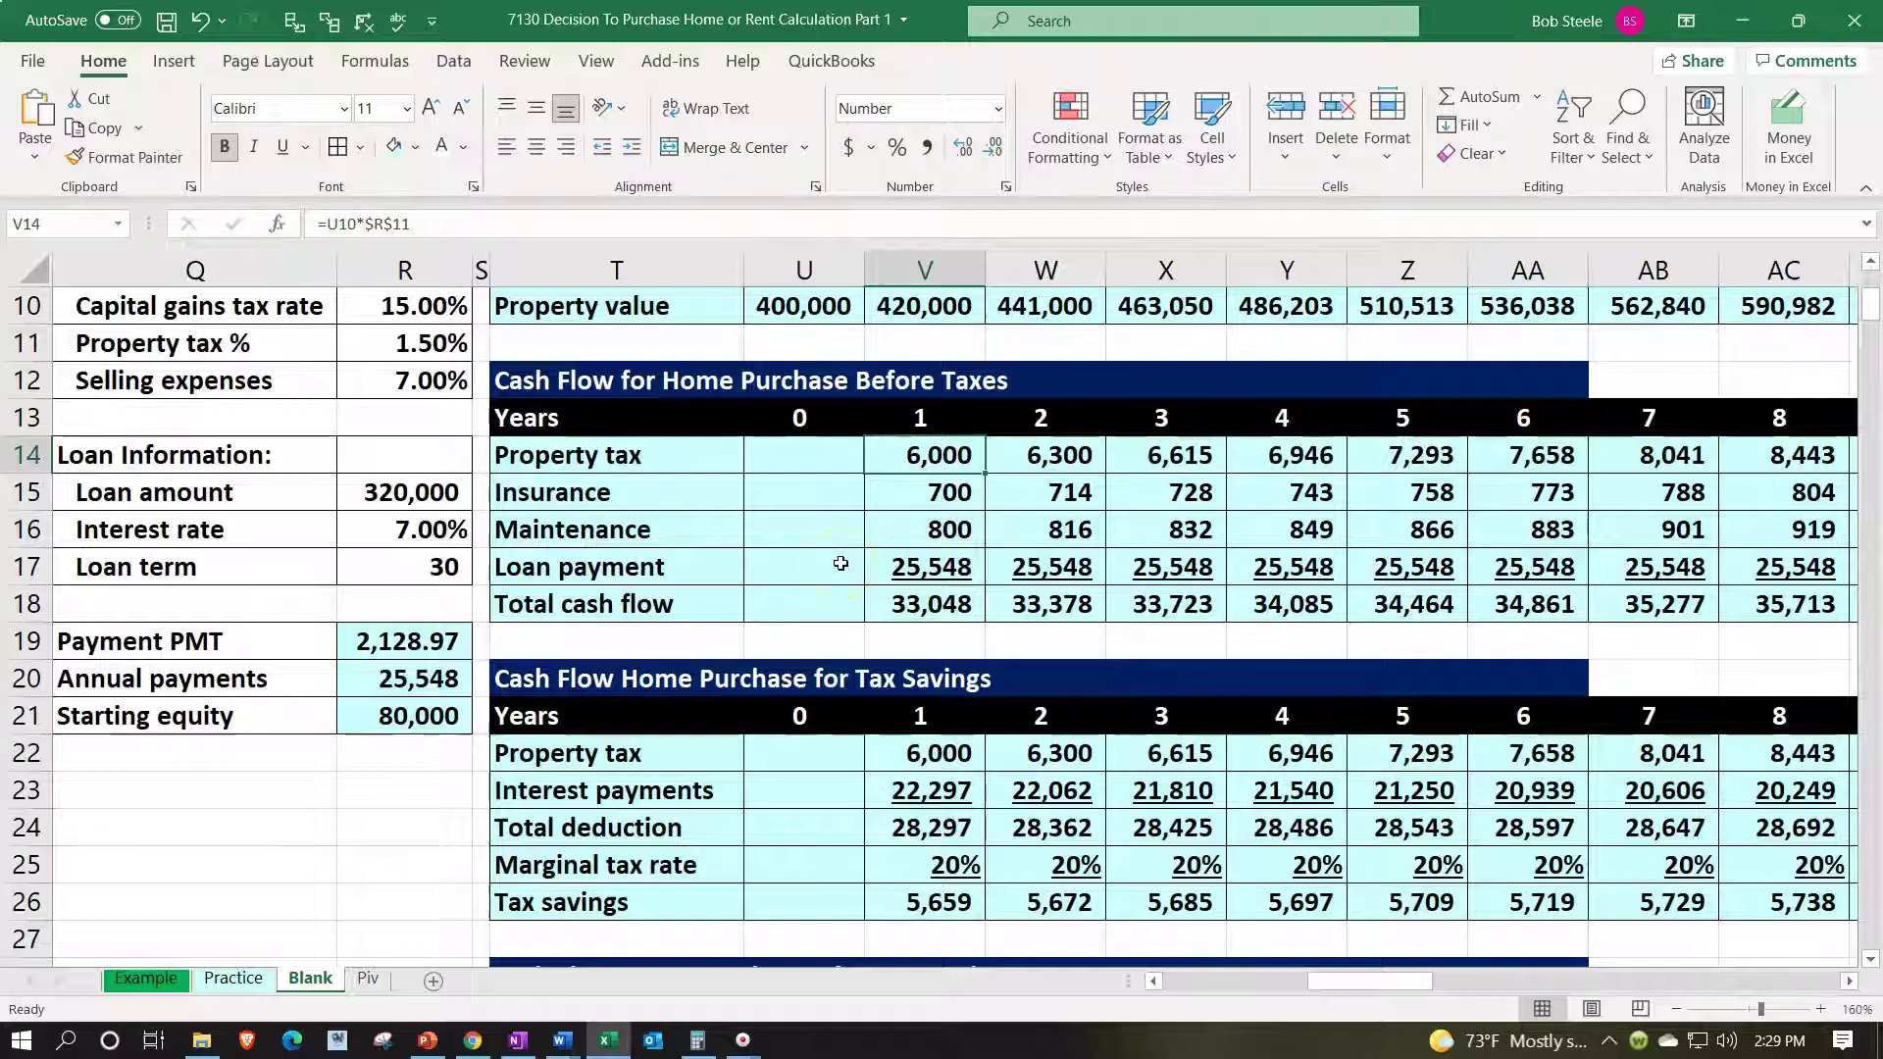
pyautogui.press('Right')
pyautogui.press('Right')
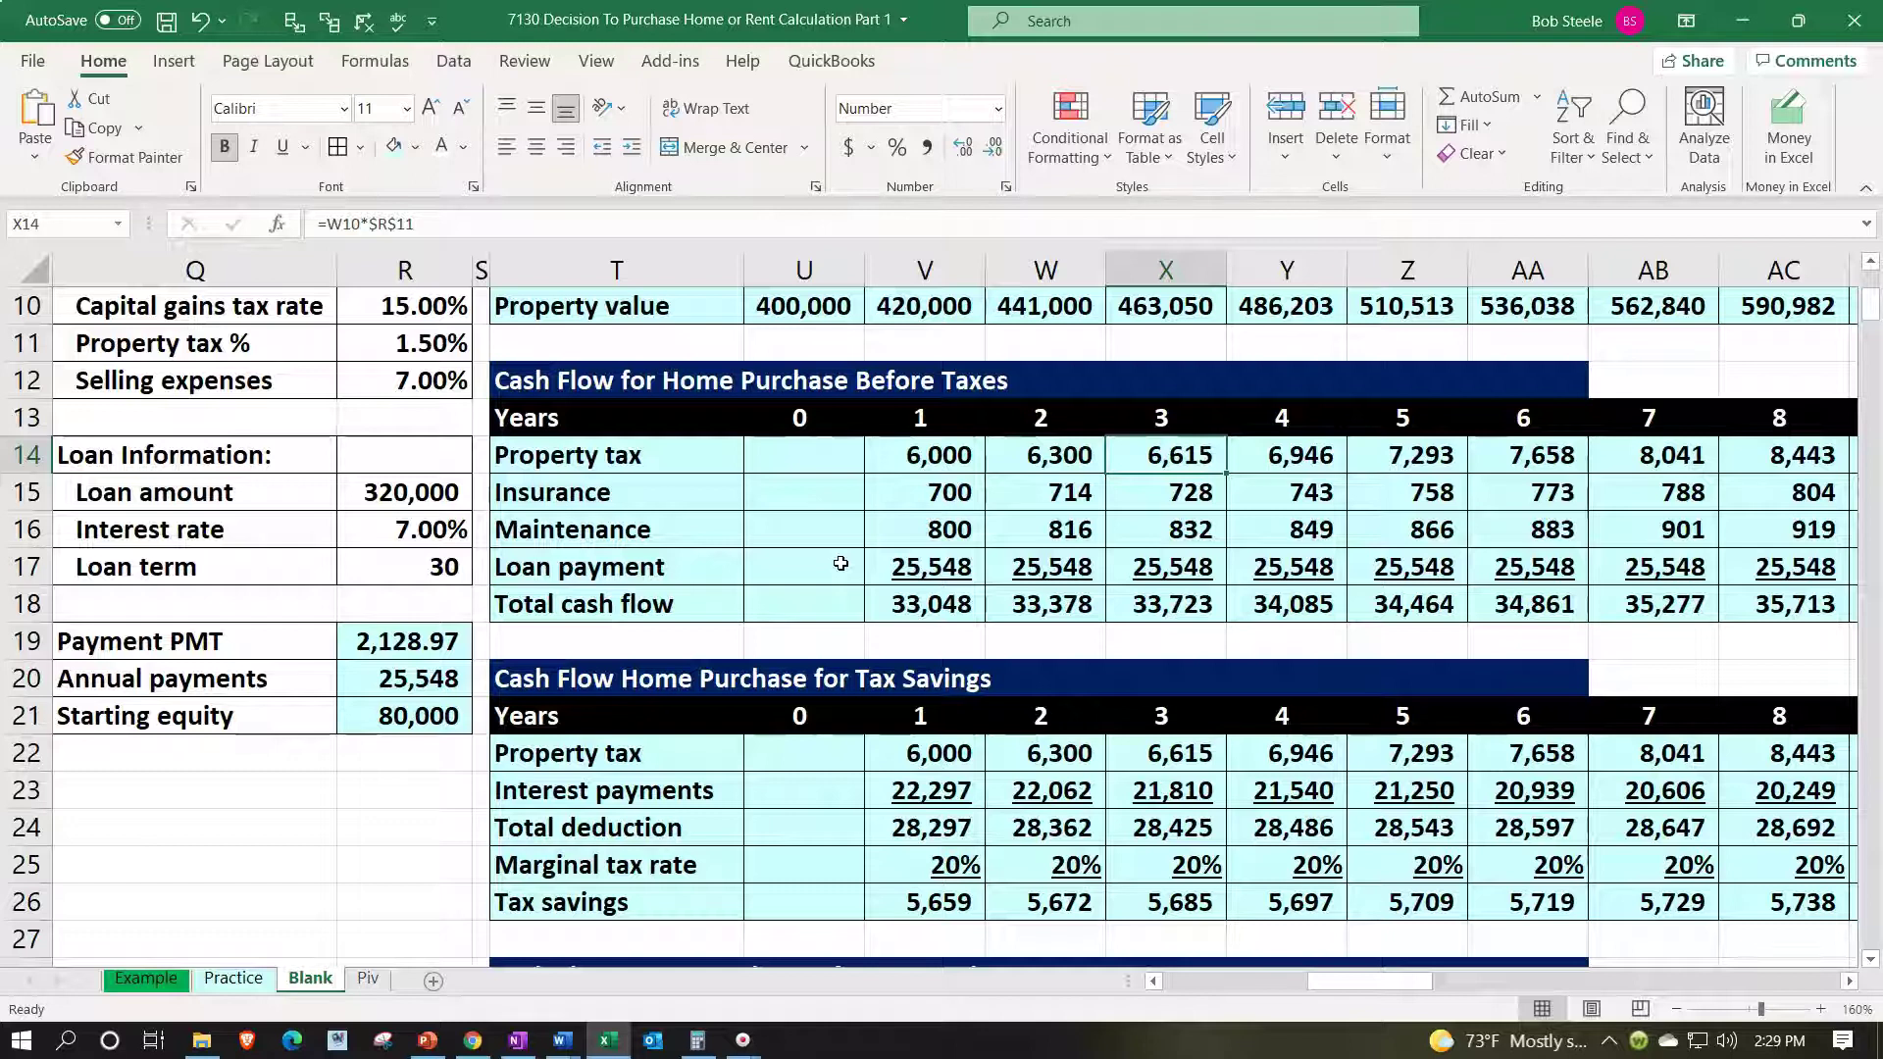
pyautogui.press('Left')
pyautogui.press('Down')
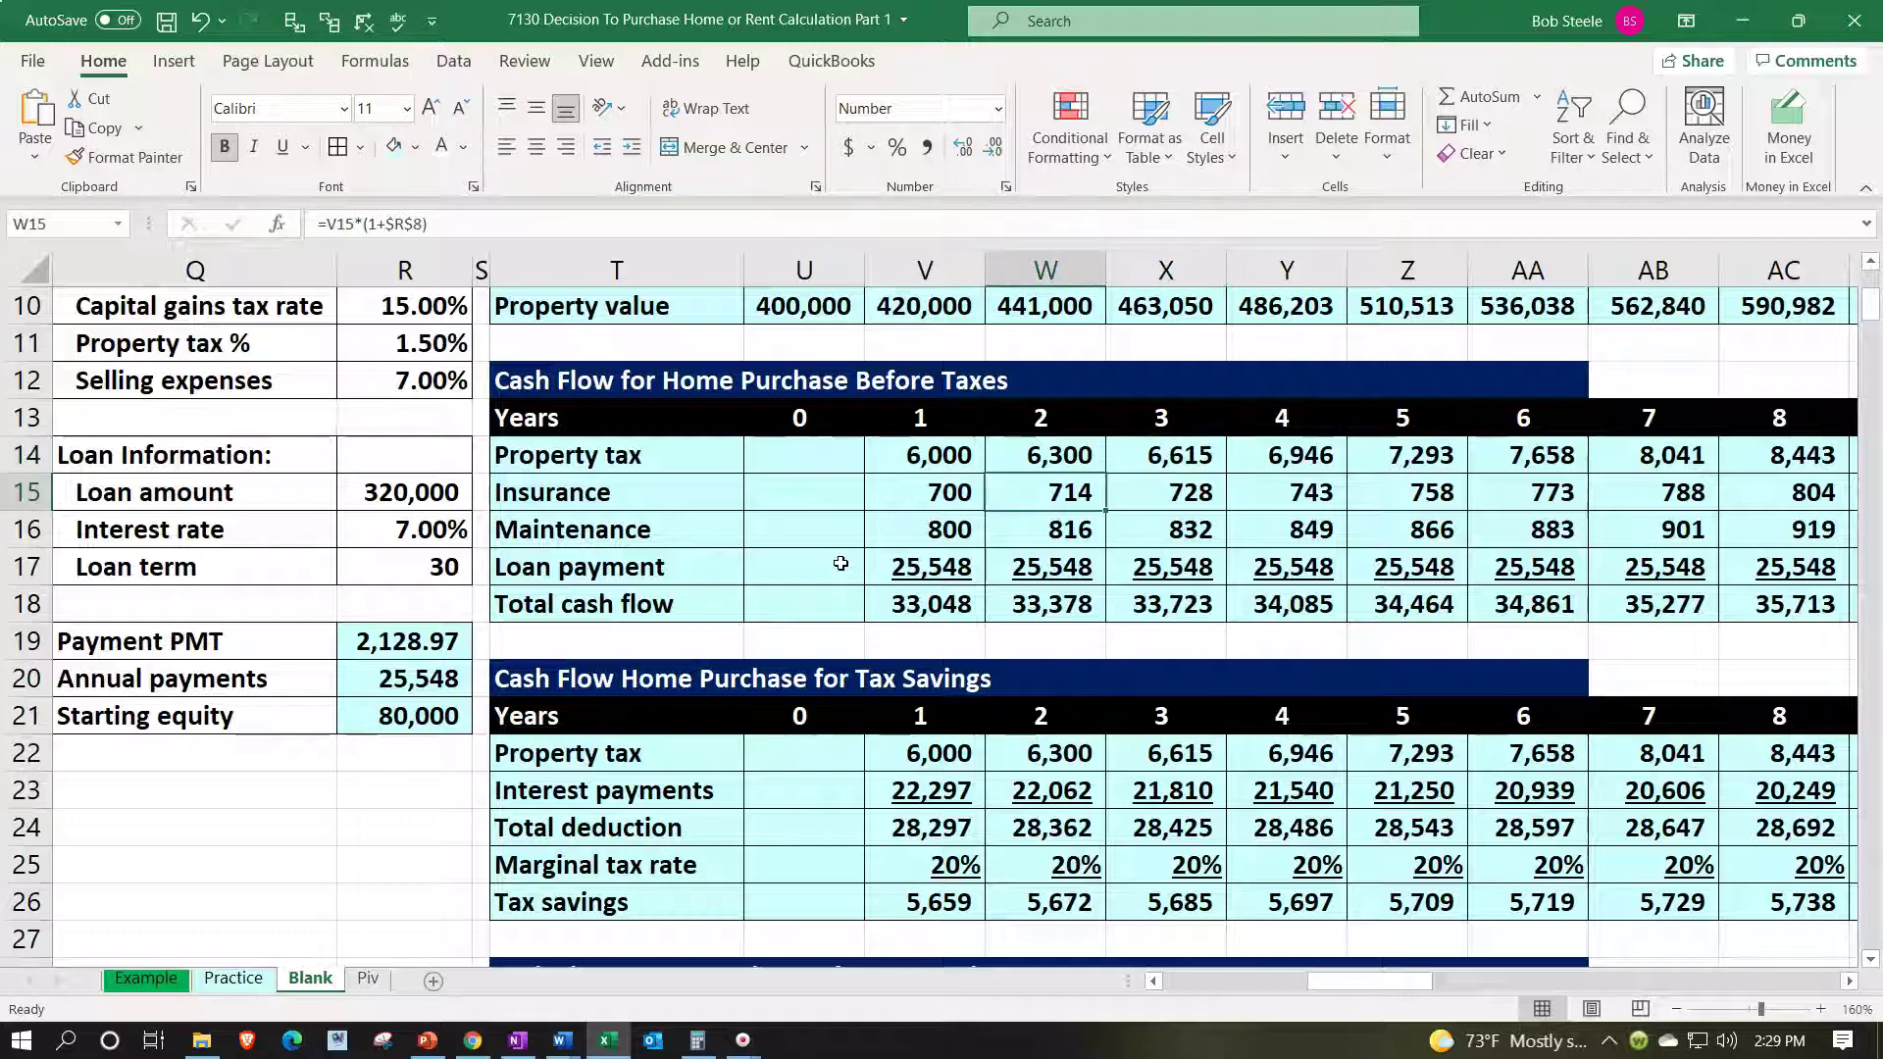
pyautogui.press('Left')
pyautogui.press('Down')
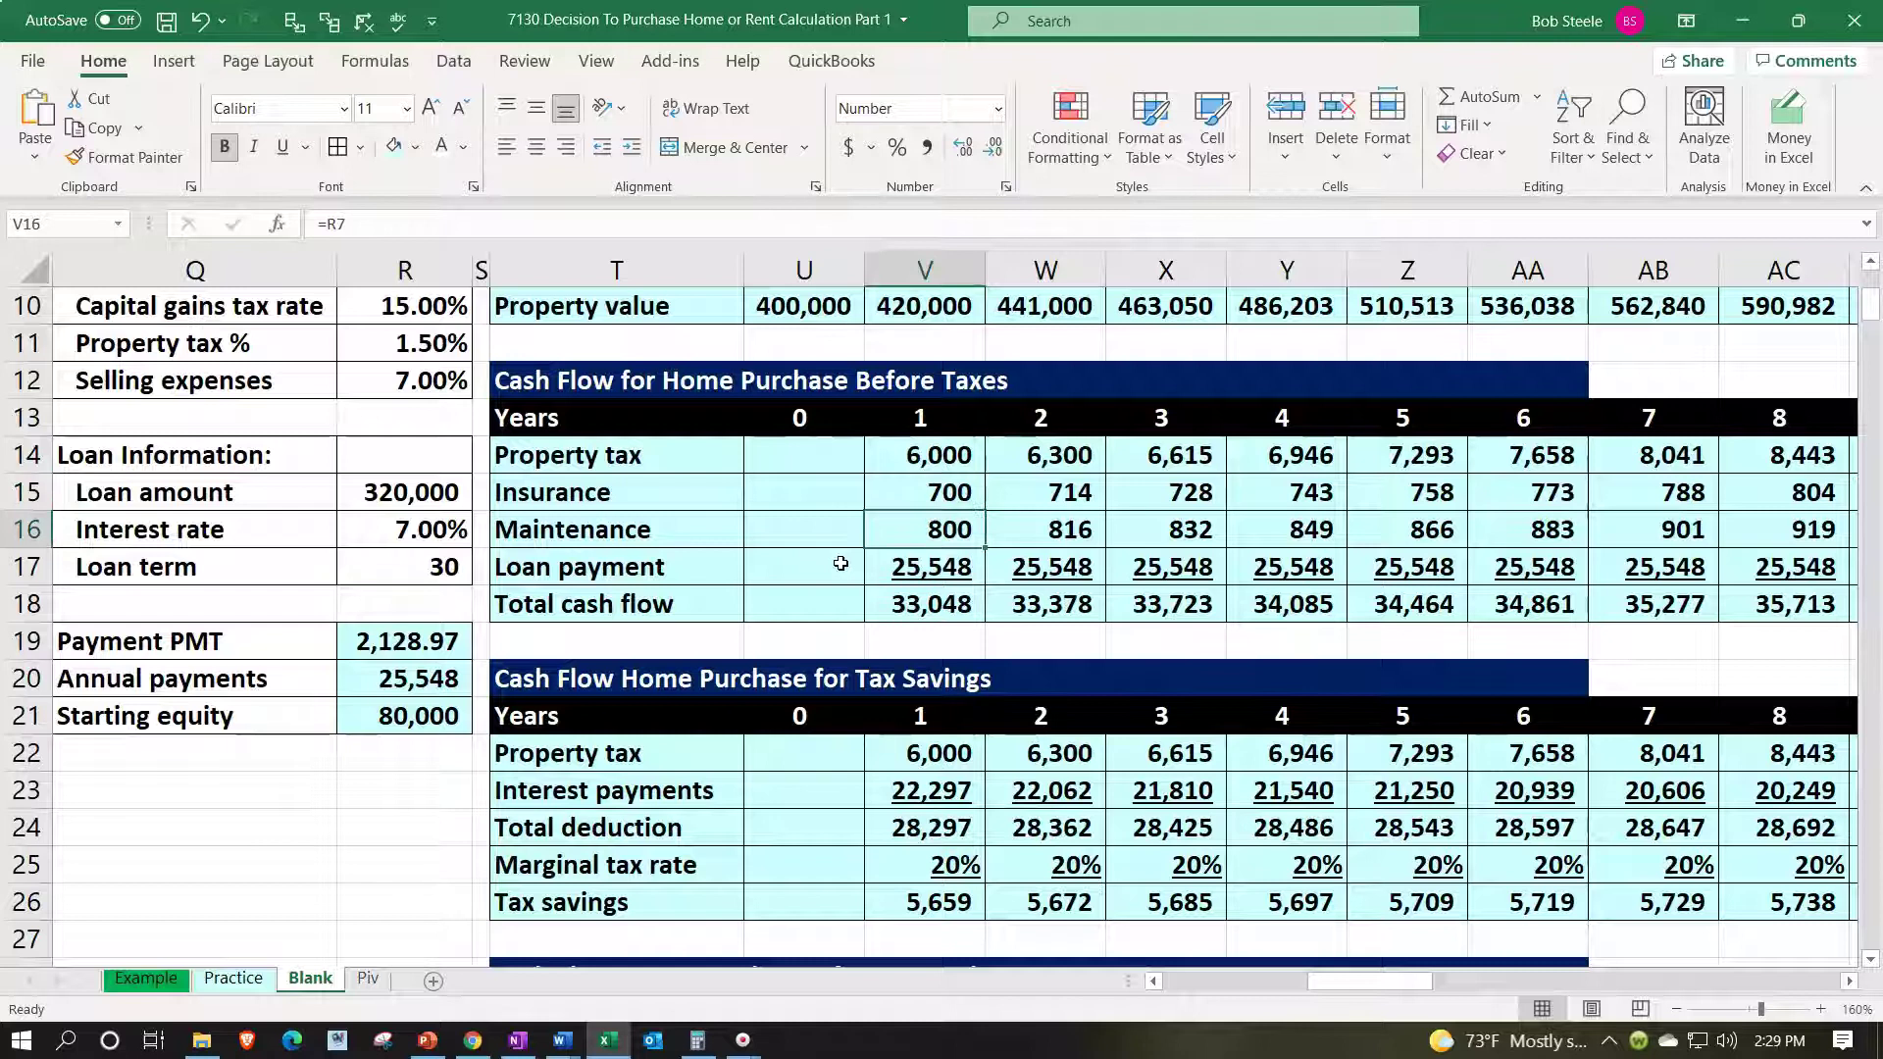
pyautogui.press('Down')
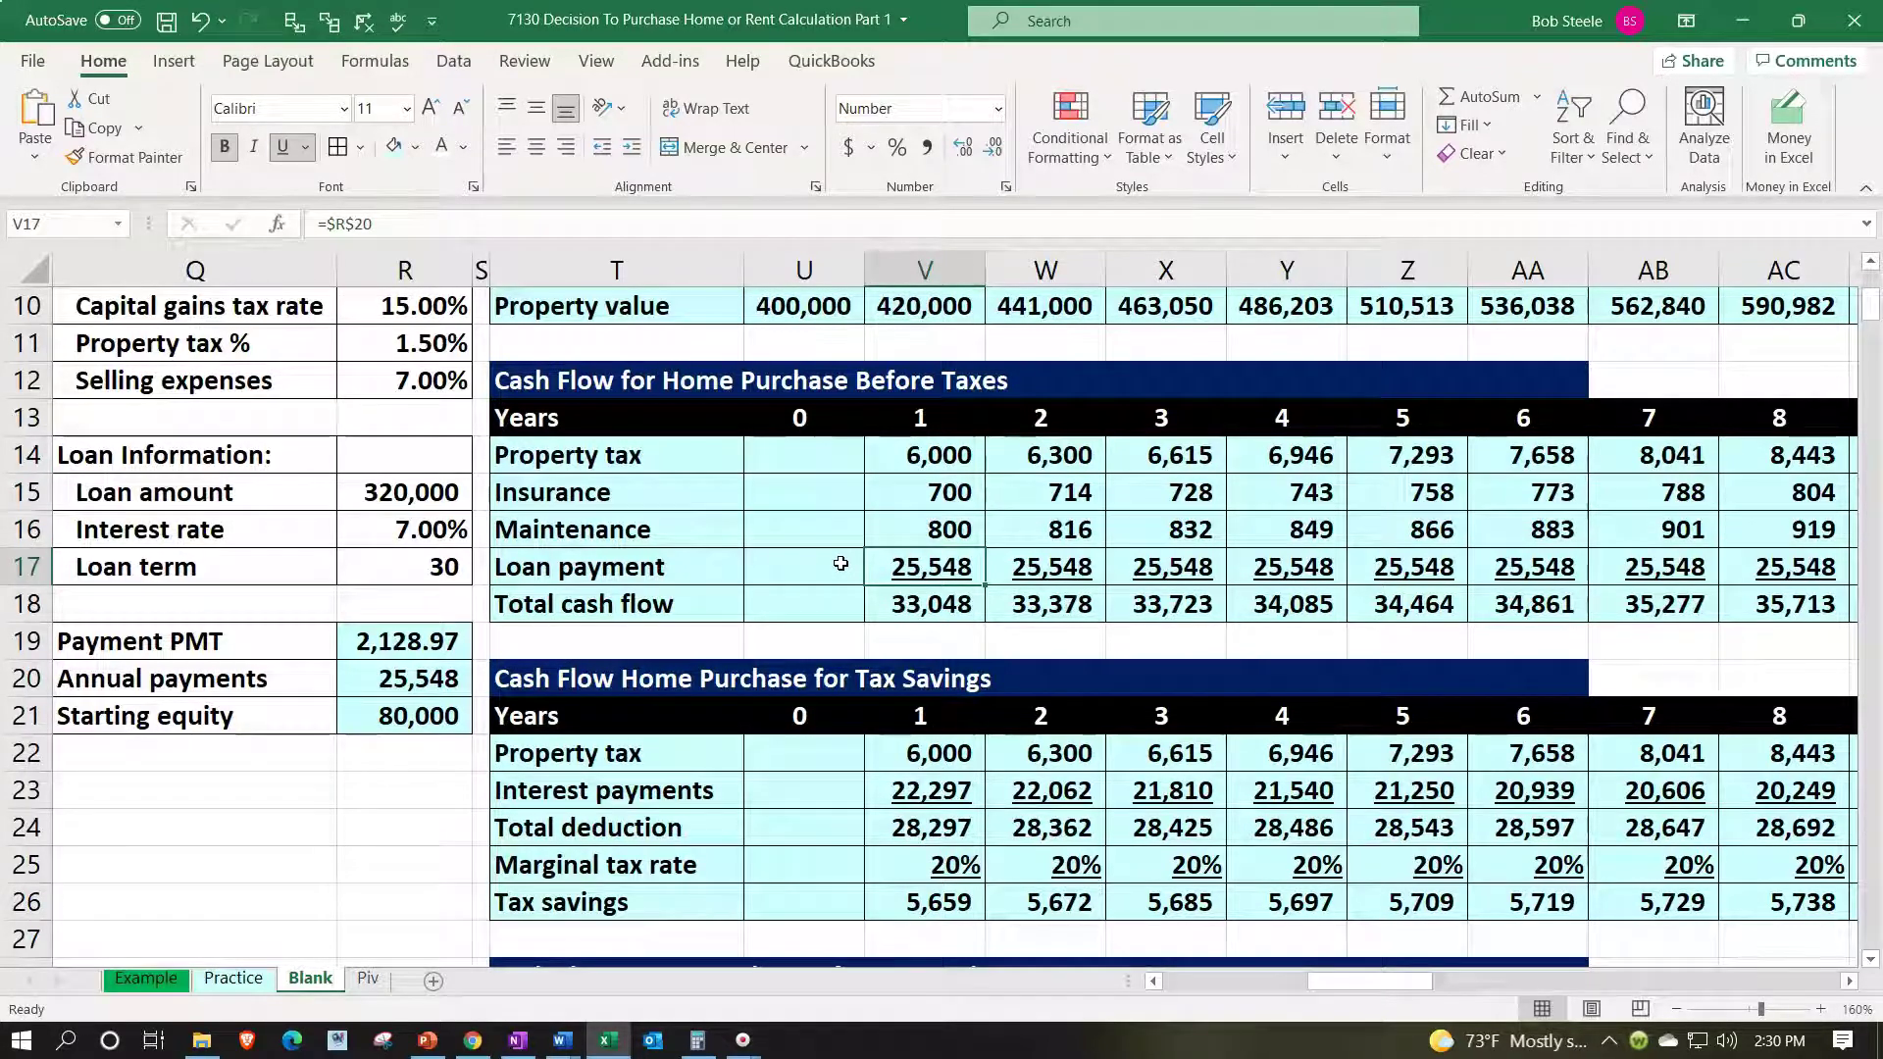
pyautogui.press('Right')
pyautogui.press('Right')
pyautogui.press('Down')
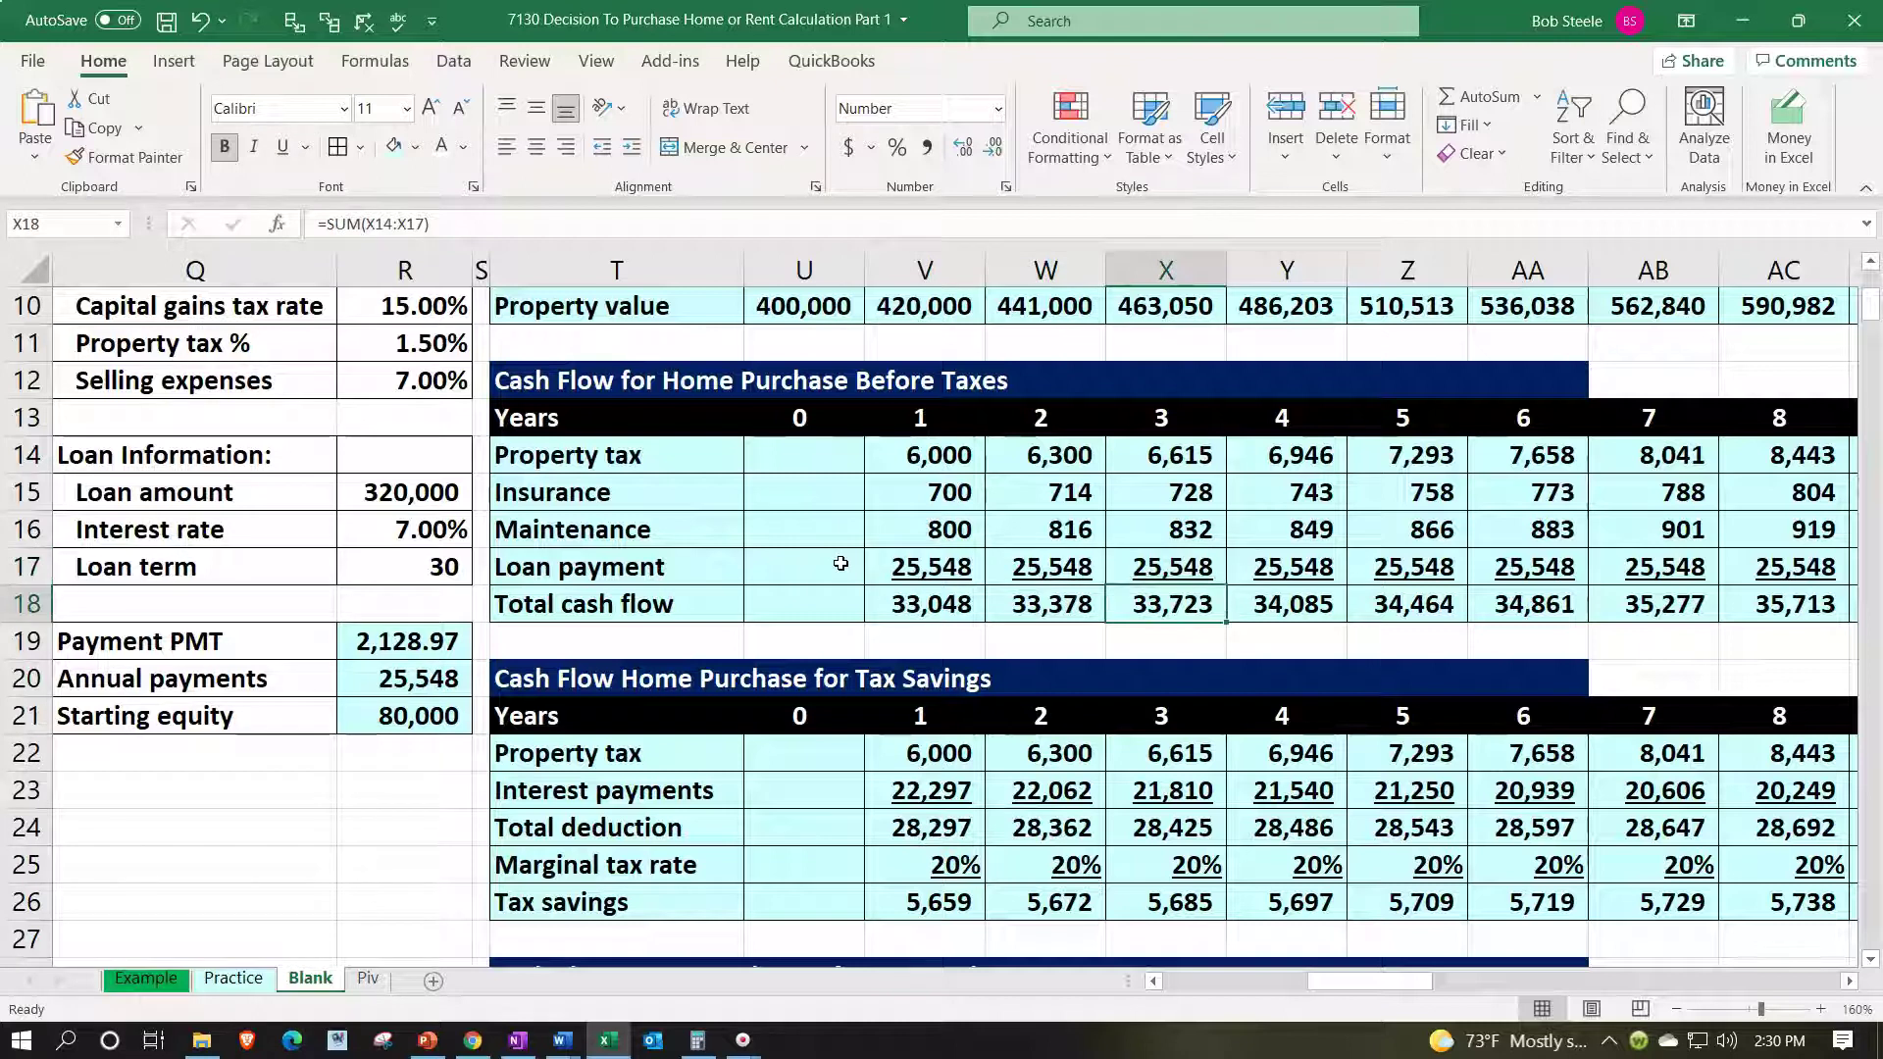
# - Check the capped property tax formula in the Tax Savings table from year 1 through year 15
pyautogui.press('Down')
pyautogui.press('Down')
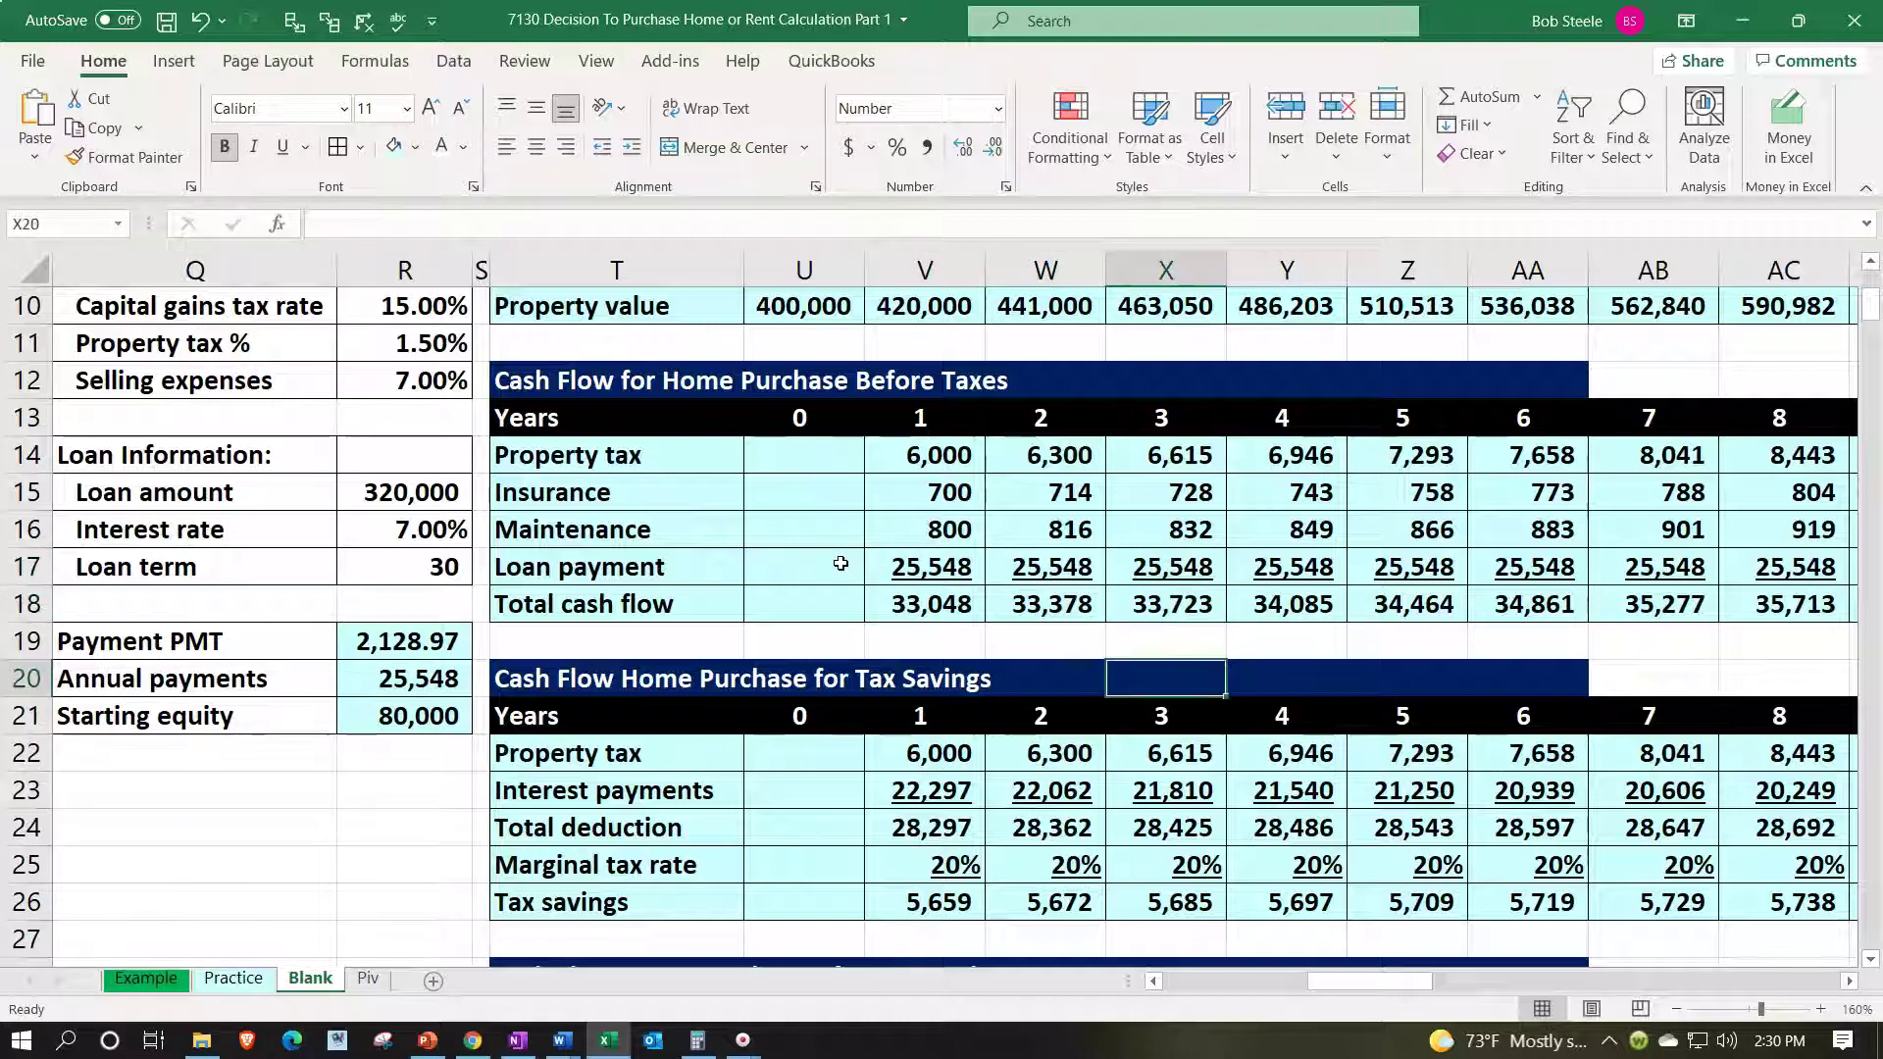
pyautogui.press('Down')
pyautogui.press('Down')
pyautogui.press('Left')
pyautogui.press('Left')
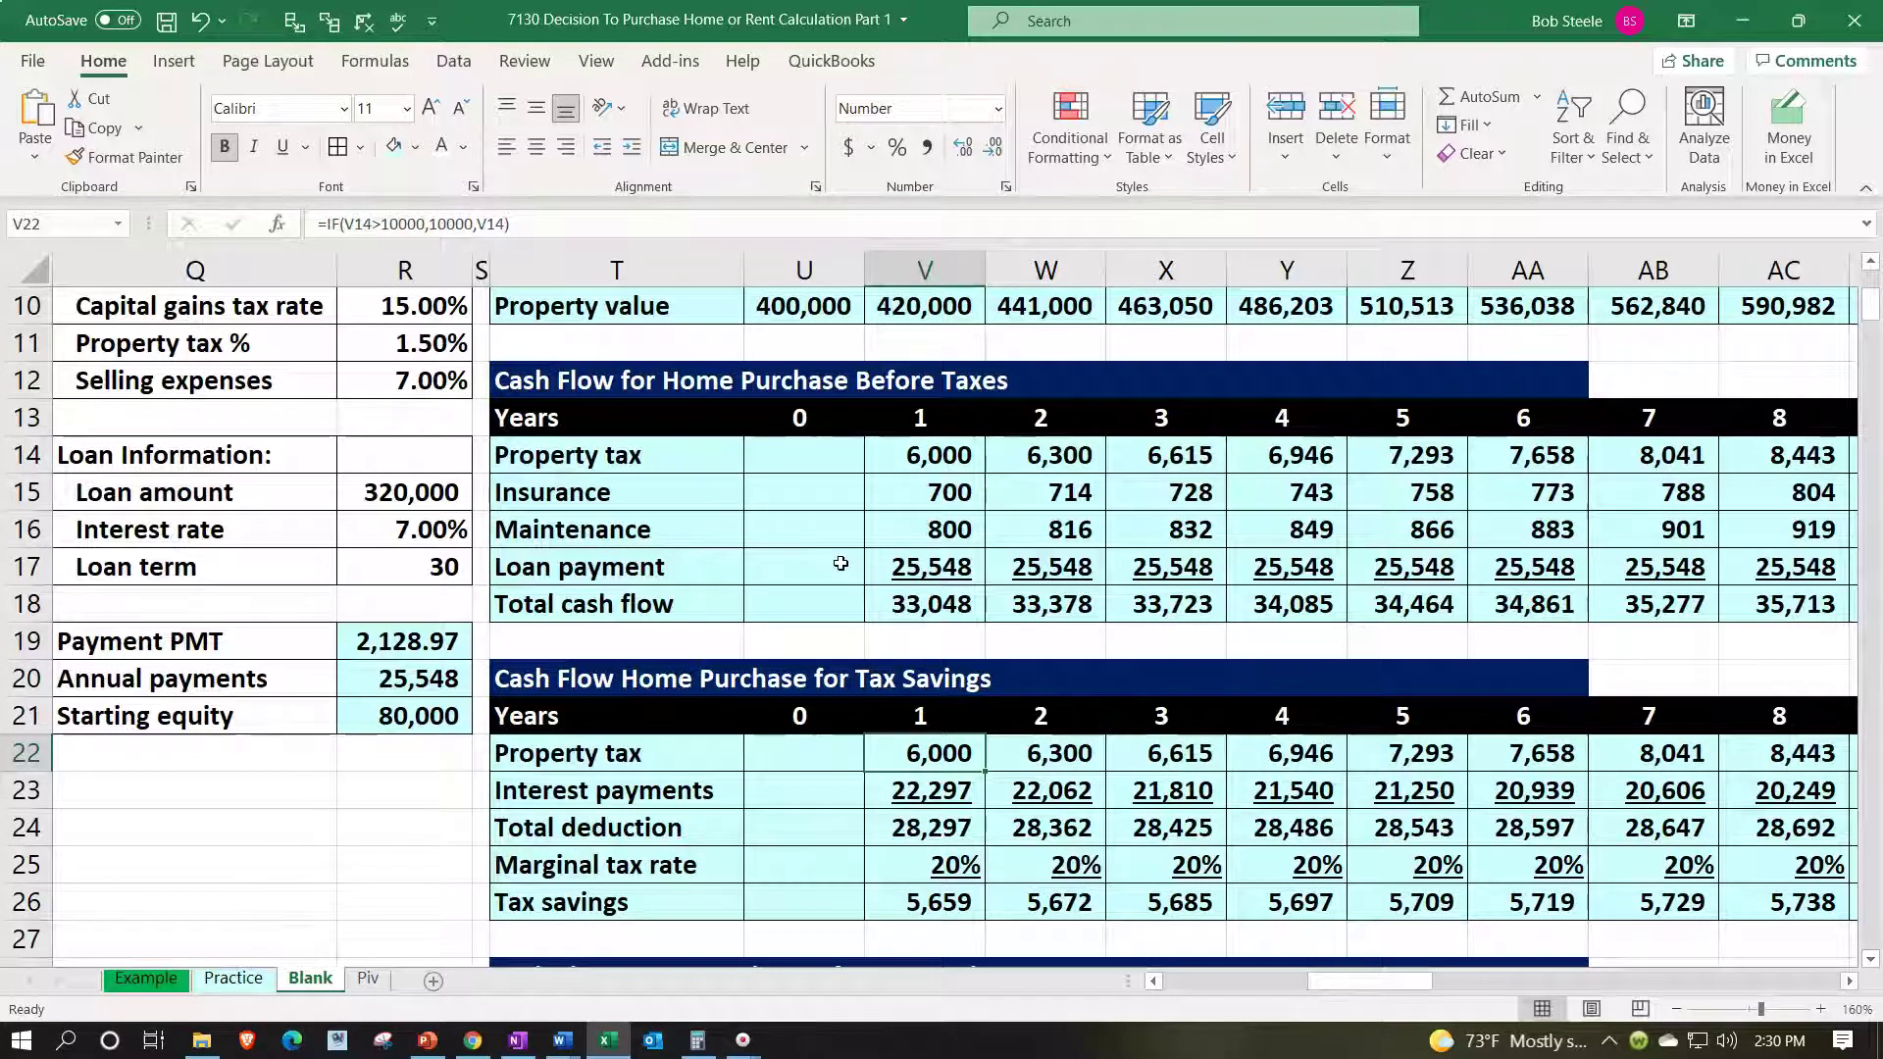
pyautogui.press('Right')
pyautogui.press('Right')
pyautogui.press('Right')
pyautogui.press('Right')
pyautogui.press('Right')
pyautogui.press('Right')
pyautogui.press('Right')
pyautogui.press('Right')
pyautogui.press('Right')
pyautogui.press('Right')
pyautogui.press('Right')
pyautogui.press('Right')
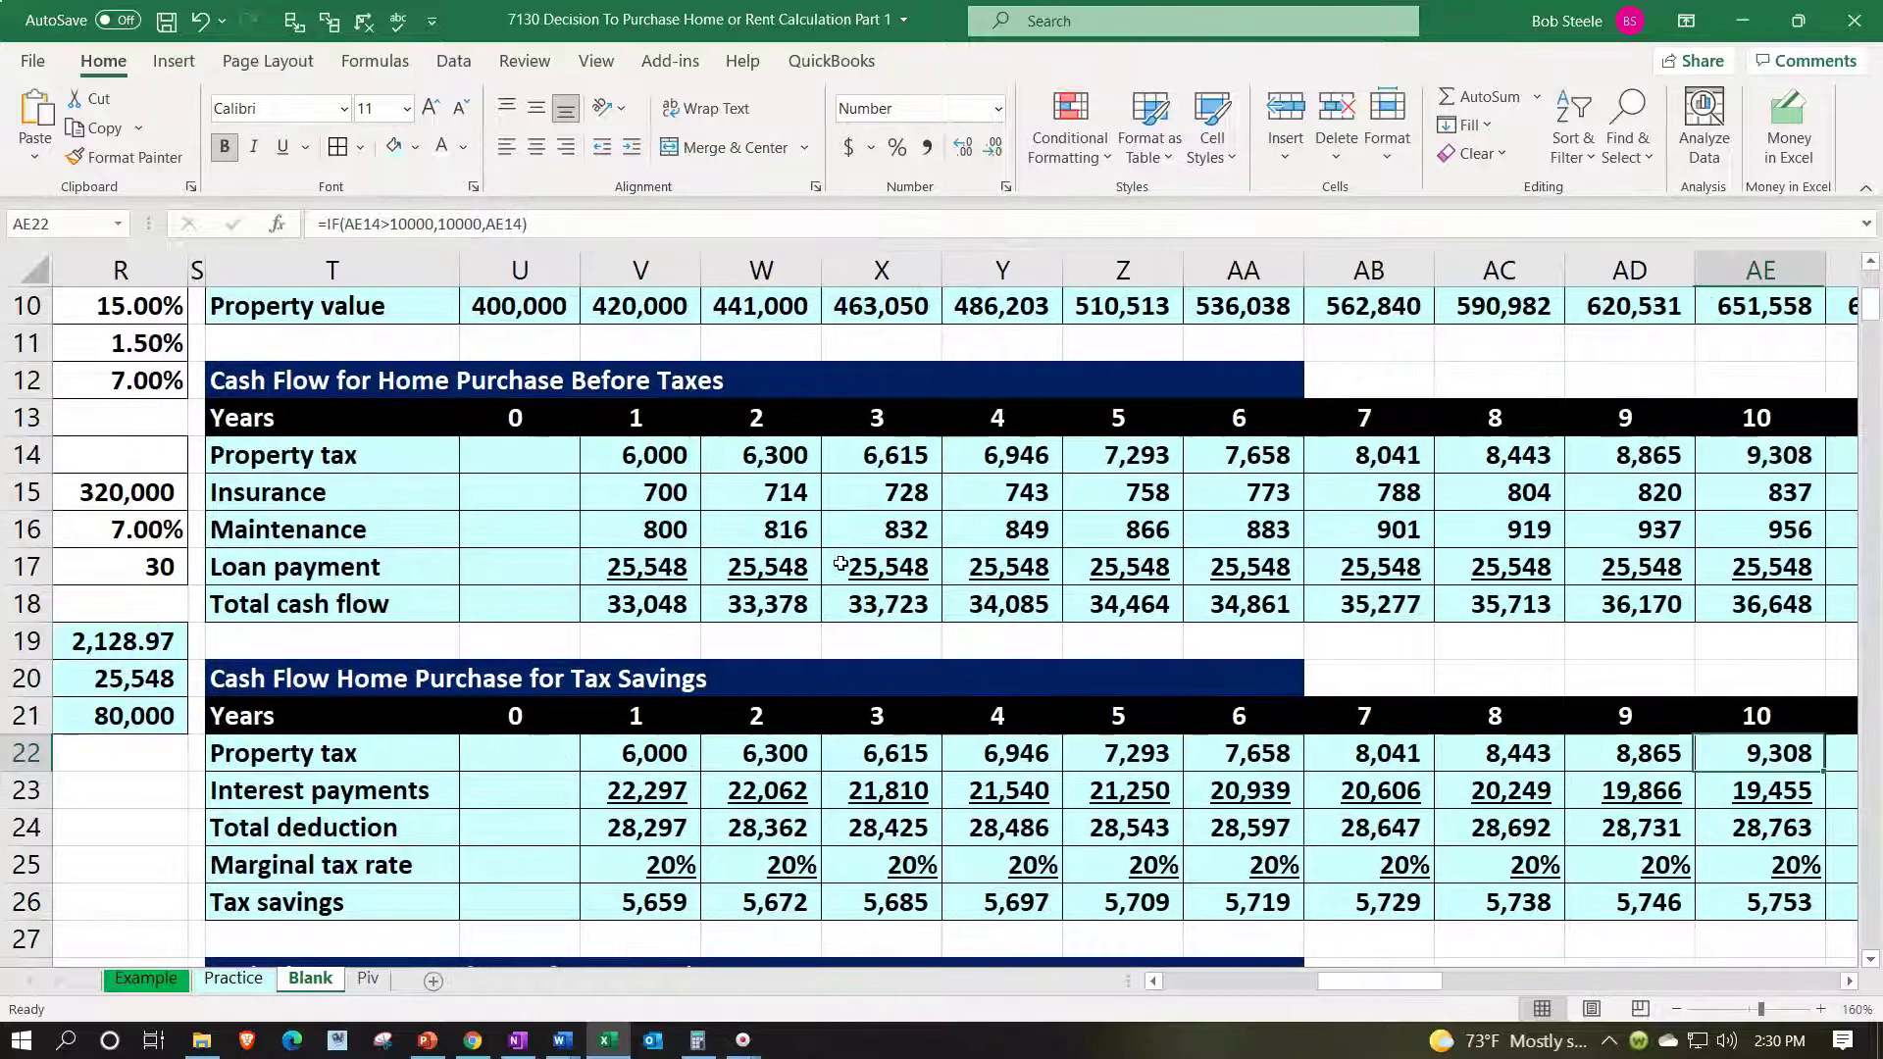
pyautogui.press('Right')
pyautogui.press('Right')
pyautogui.press('Left')
pyautogui.press('Left')
pyautogui.press('Left')
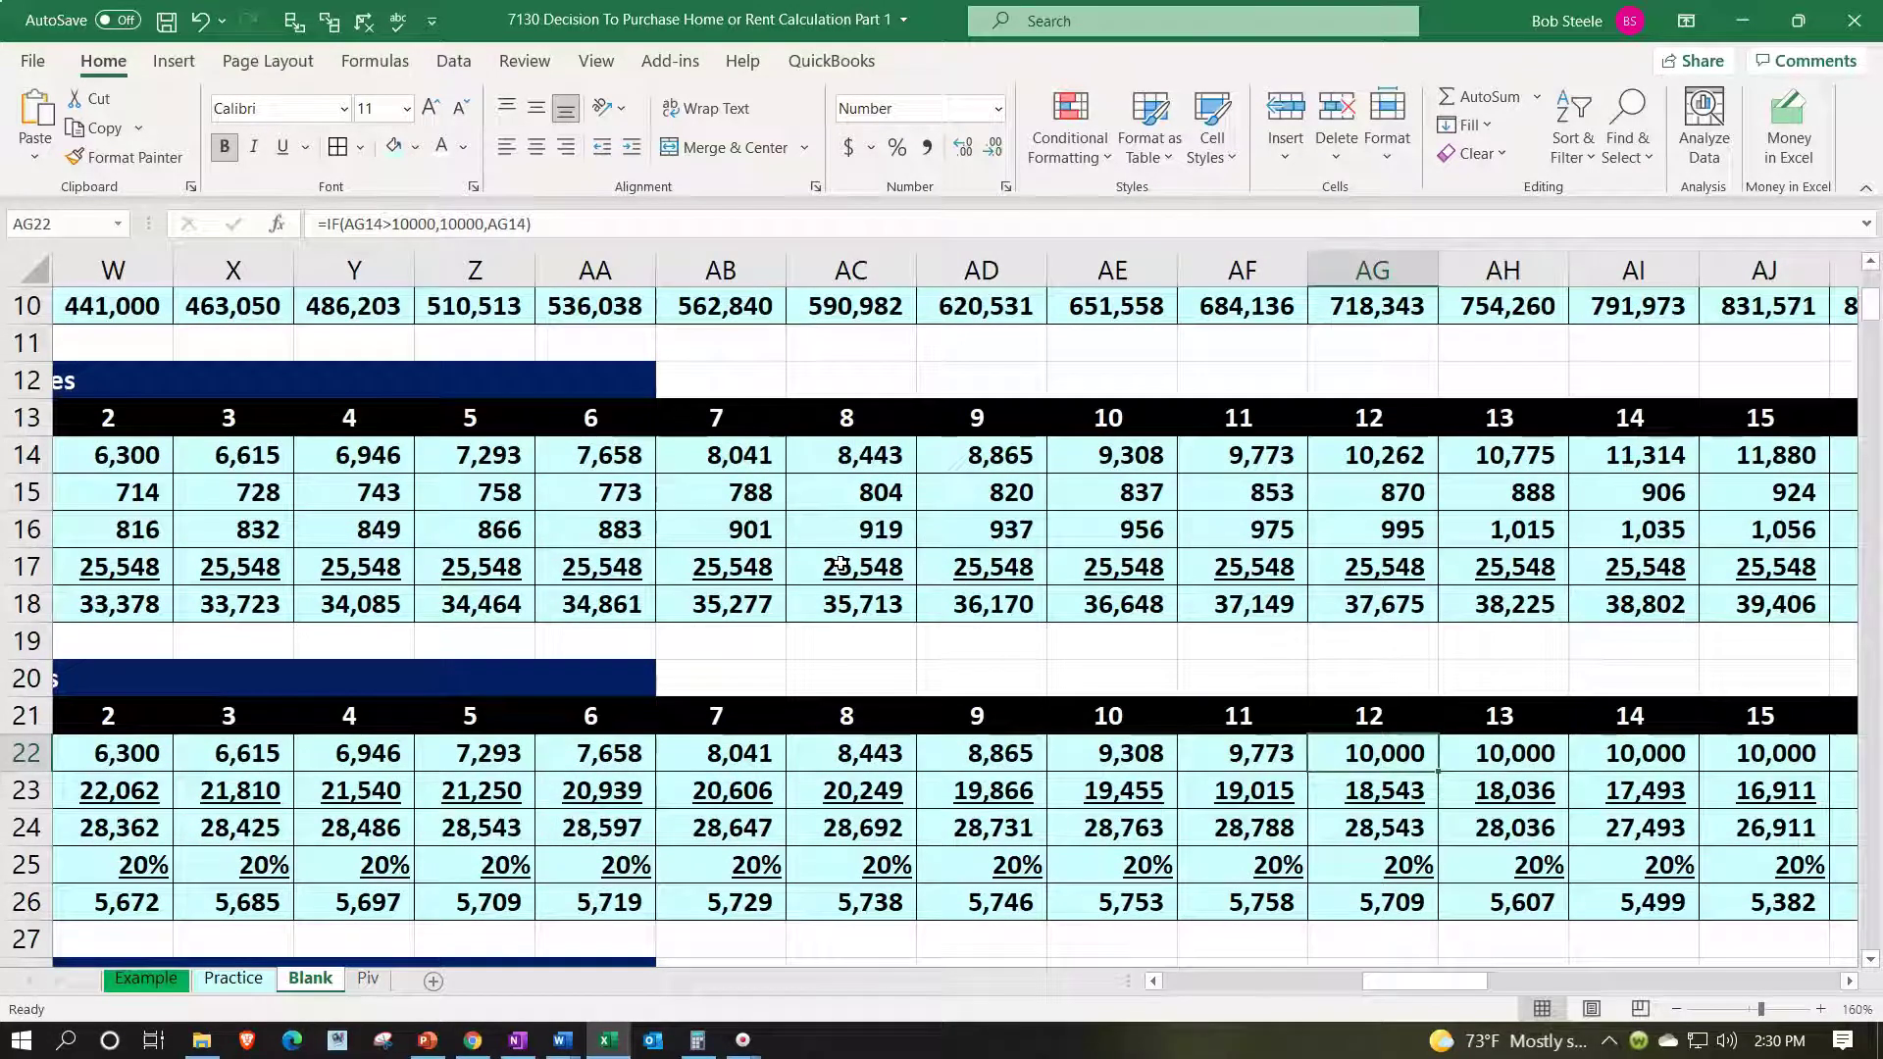
pyautogui.press('Right')
pyautogui.press('Right')
pyautogui.press('Right')
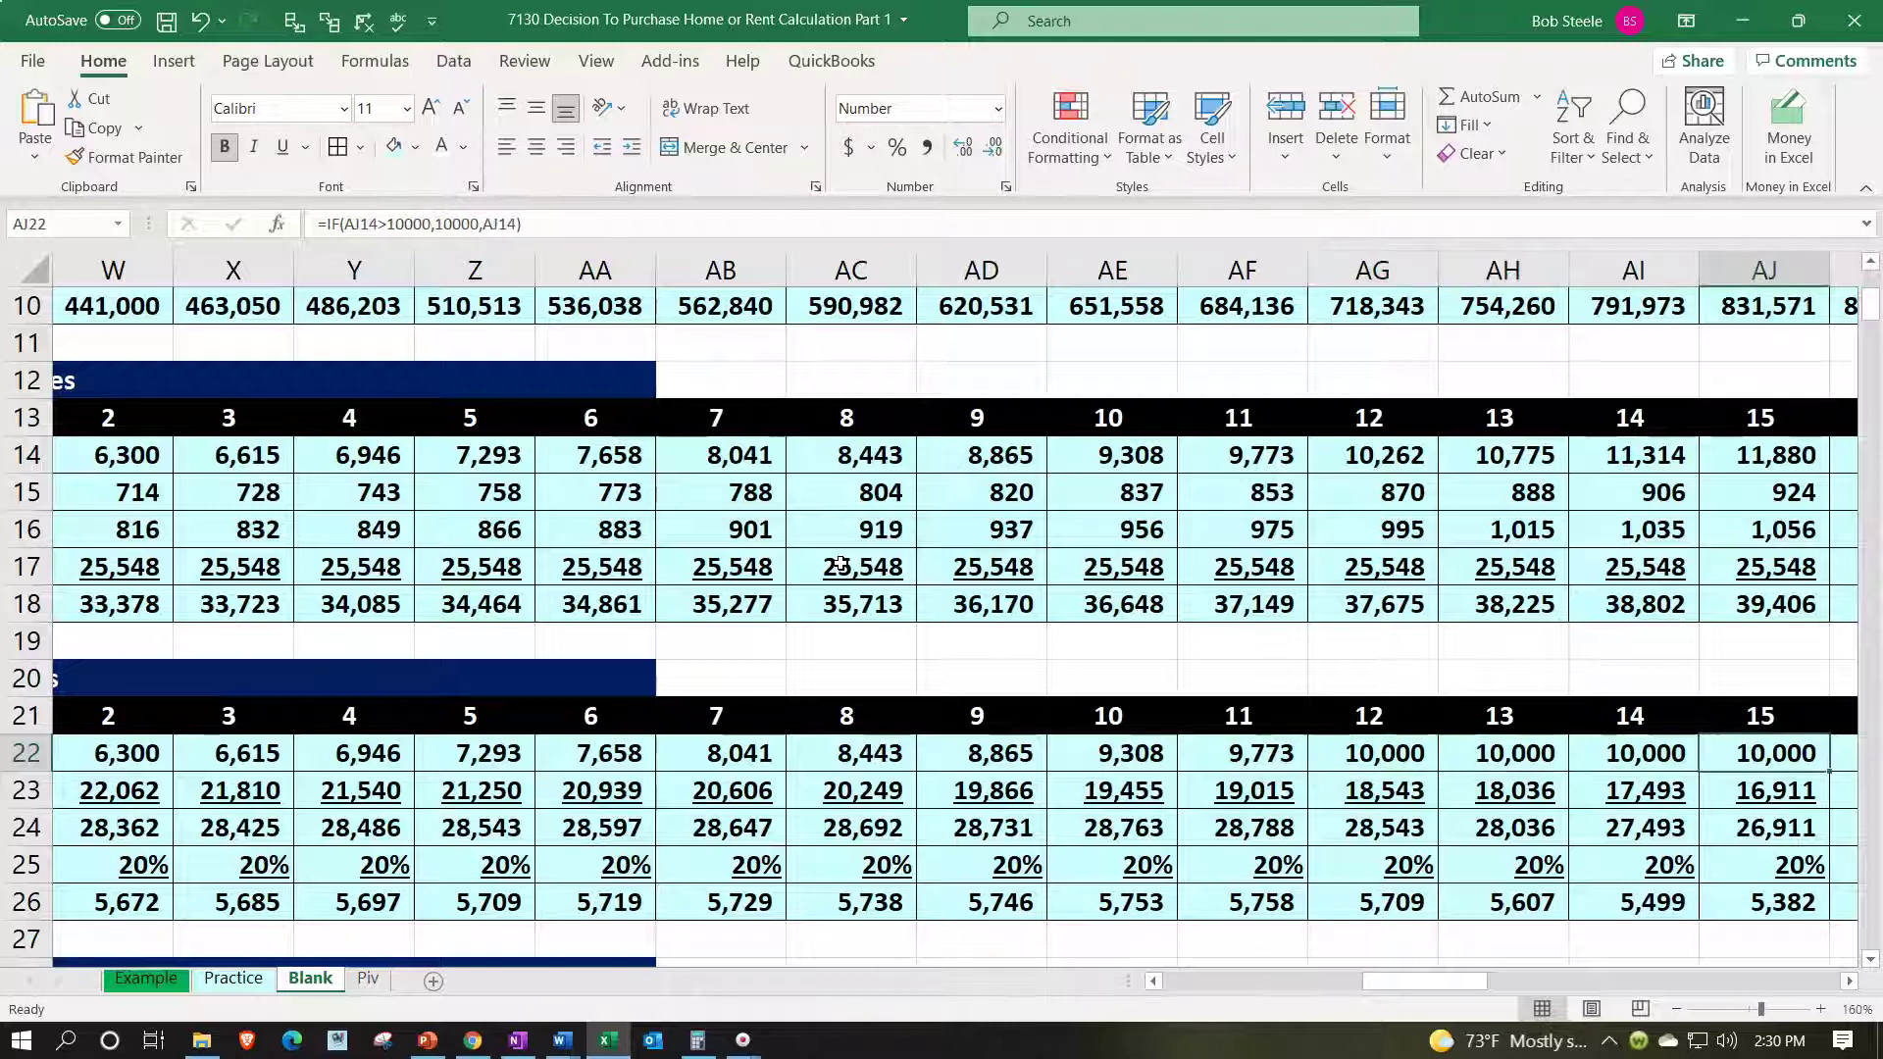
# - Go back along the Tax Savings property tax row from year 15 to the start of the table
pyautogui.press('Left')
pyautogui.press('Left')
pyautogui.press('Left')
pyautogui.press('Left')
pyautogui.press('Left')
pyautogui.press('Left')
pyautogui.press('Left')
pyautogui.press('Left')
pyautogui.press('Left')
pyautogui.press('Left')
pyautogui.press('Left')
pyautogui.press('Left')
pyautogui.press('Left')
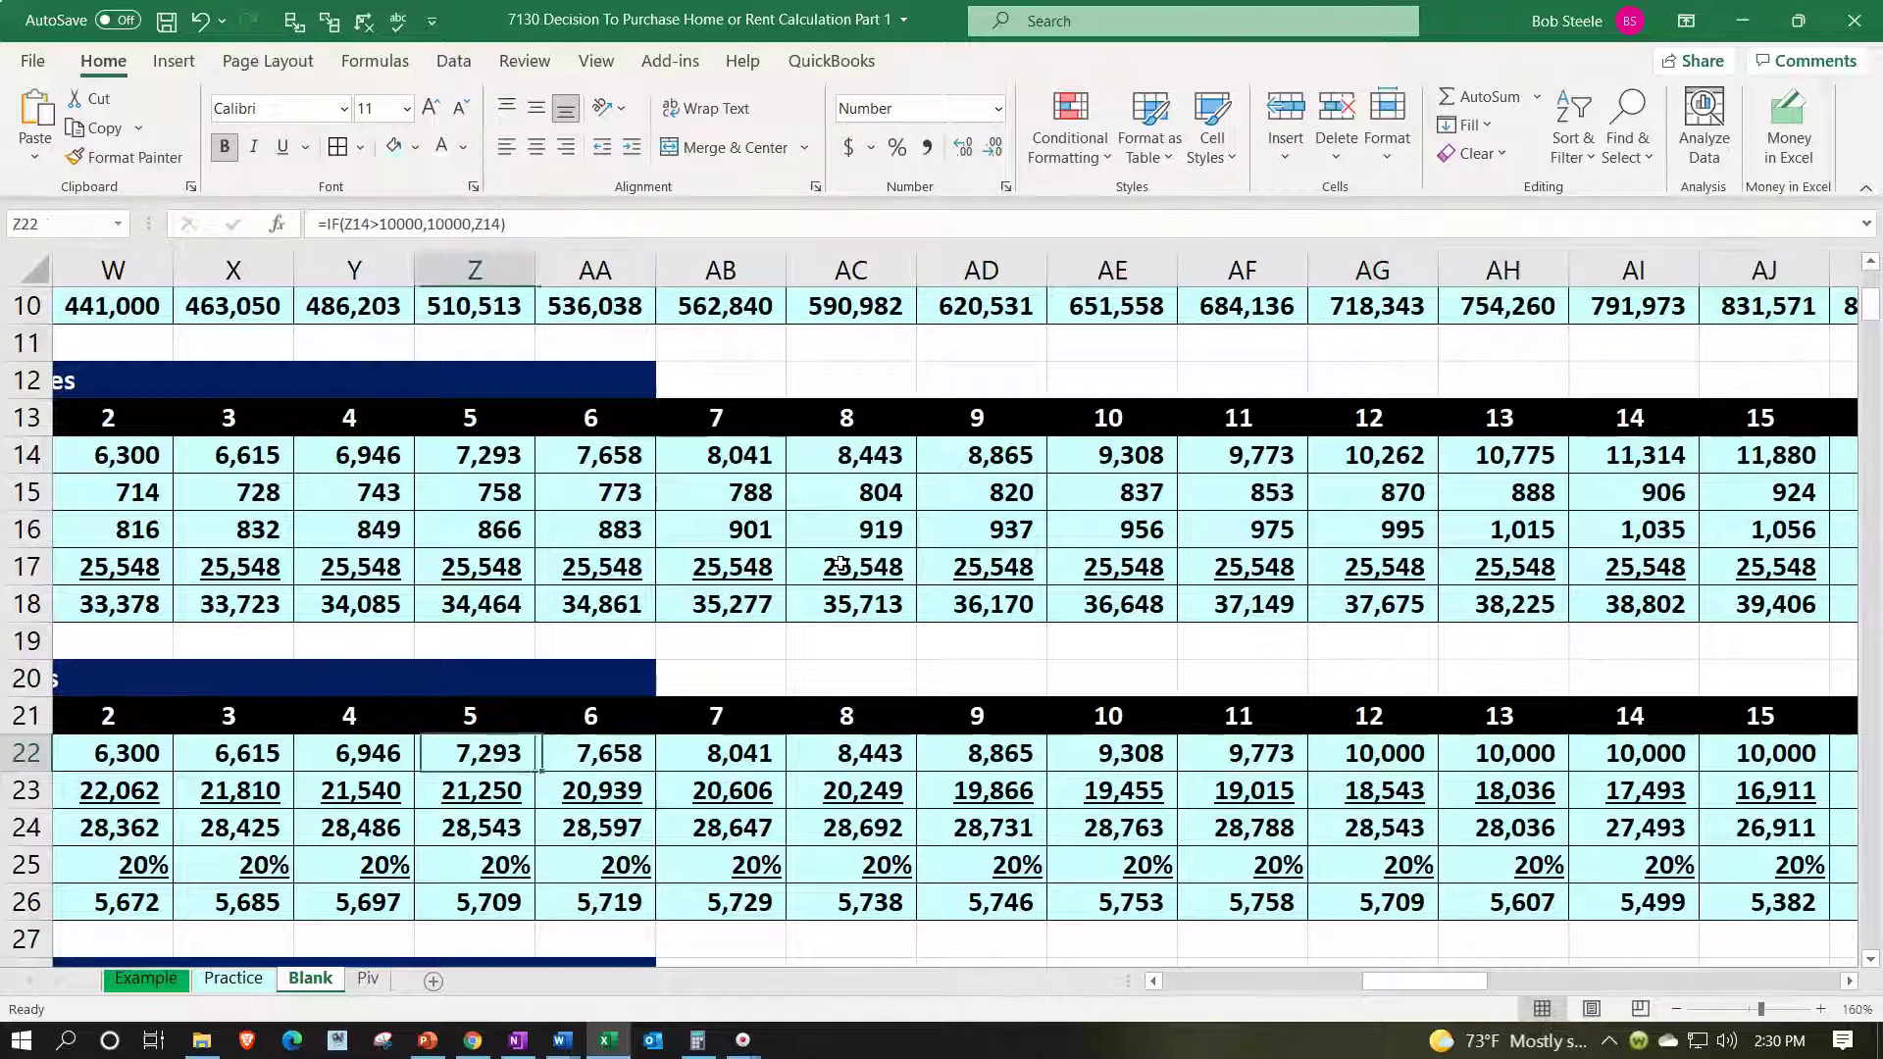
pyautogui.press('Left')
pyautogui.press('Left')
pyautogui.press('Left')
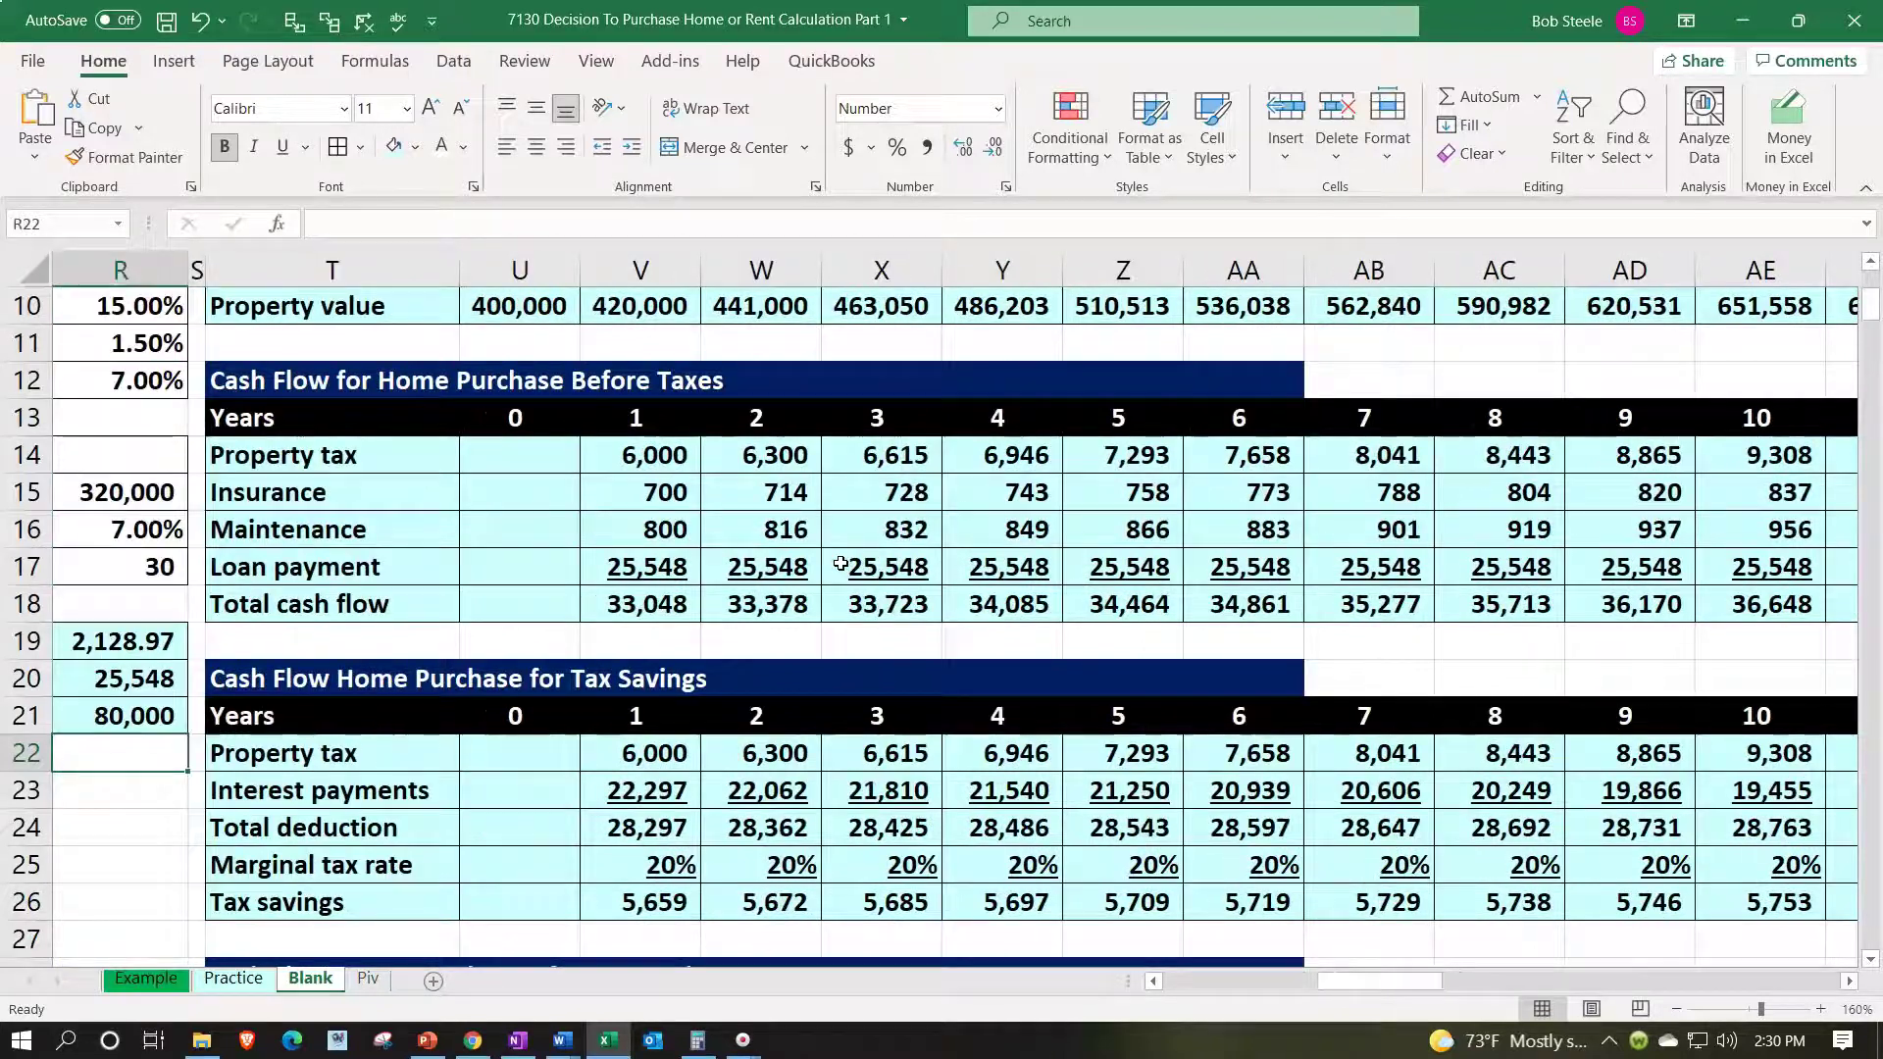
# - Look over the rest of the Tax Savings table and the Cash flow after tax row of the home purchase
pyautogui.press('Down')
pyautogui.press('Down')
pyautogui.press('Down')
pyautogui.press('Down')
pyautogui.press('Down')
pyautogui.press('Down')
pyautogui.press('Down')
pyautogui.press('Down')
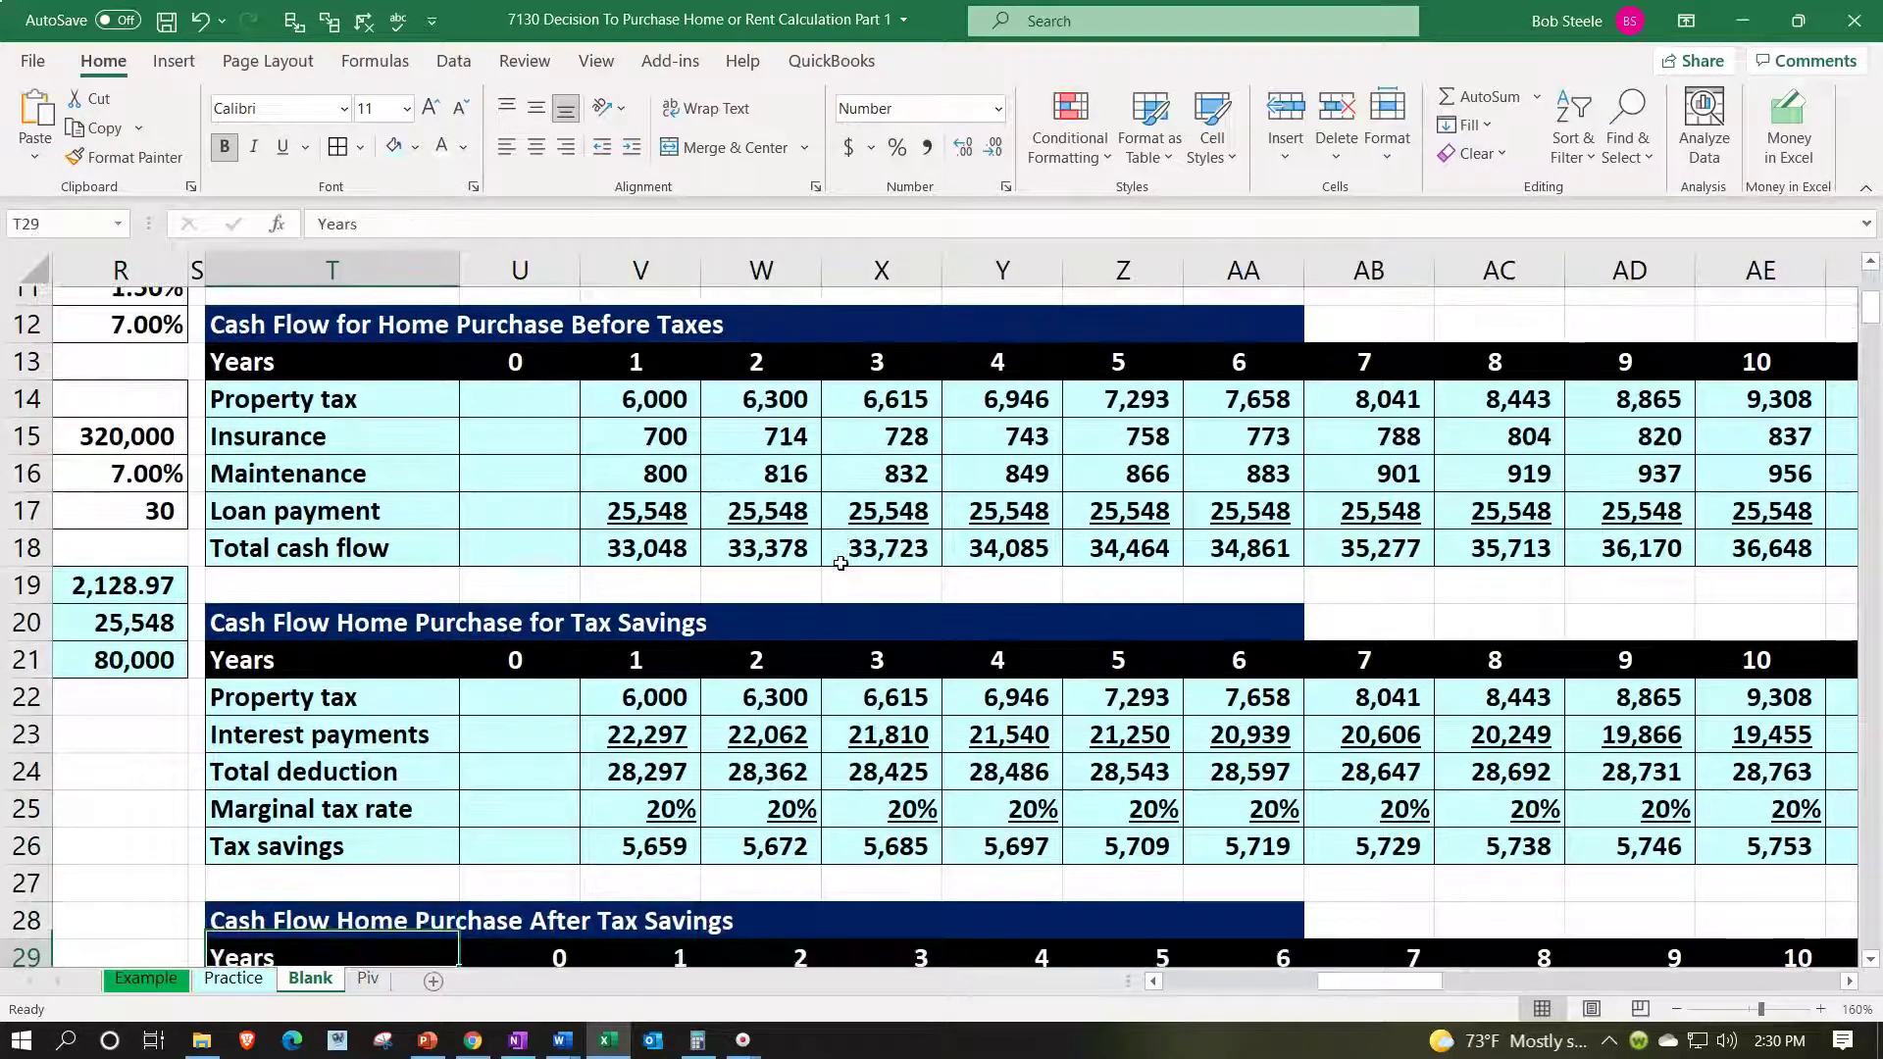
pyautogui.press('Down')
pyautogui.press('Down')
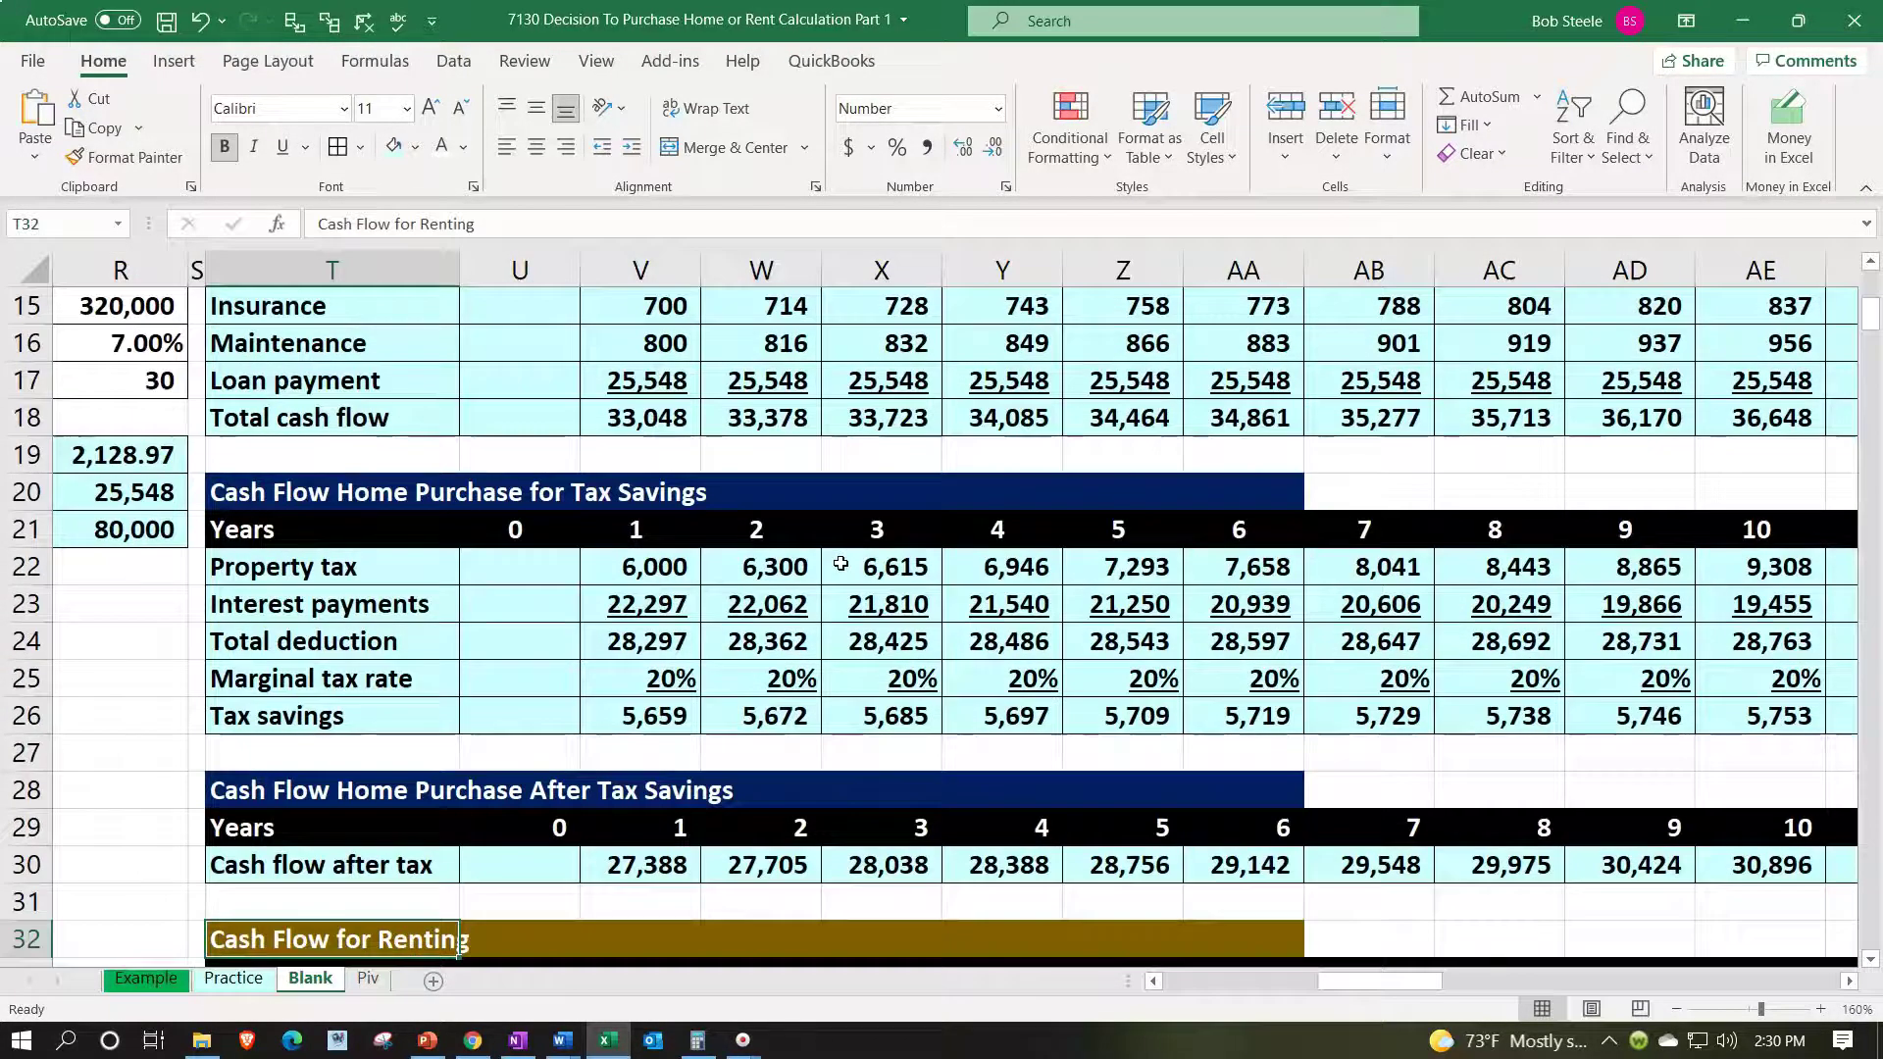
pyautogui.scroll(-1, 841, 564)
pyautogui.press('Up')
pyautogui.press('Up')
pyautogui.press('Right')
pyautogui.press('Right')
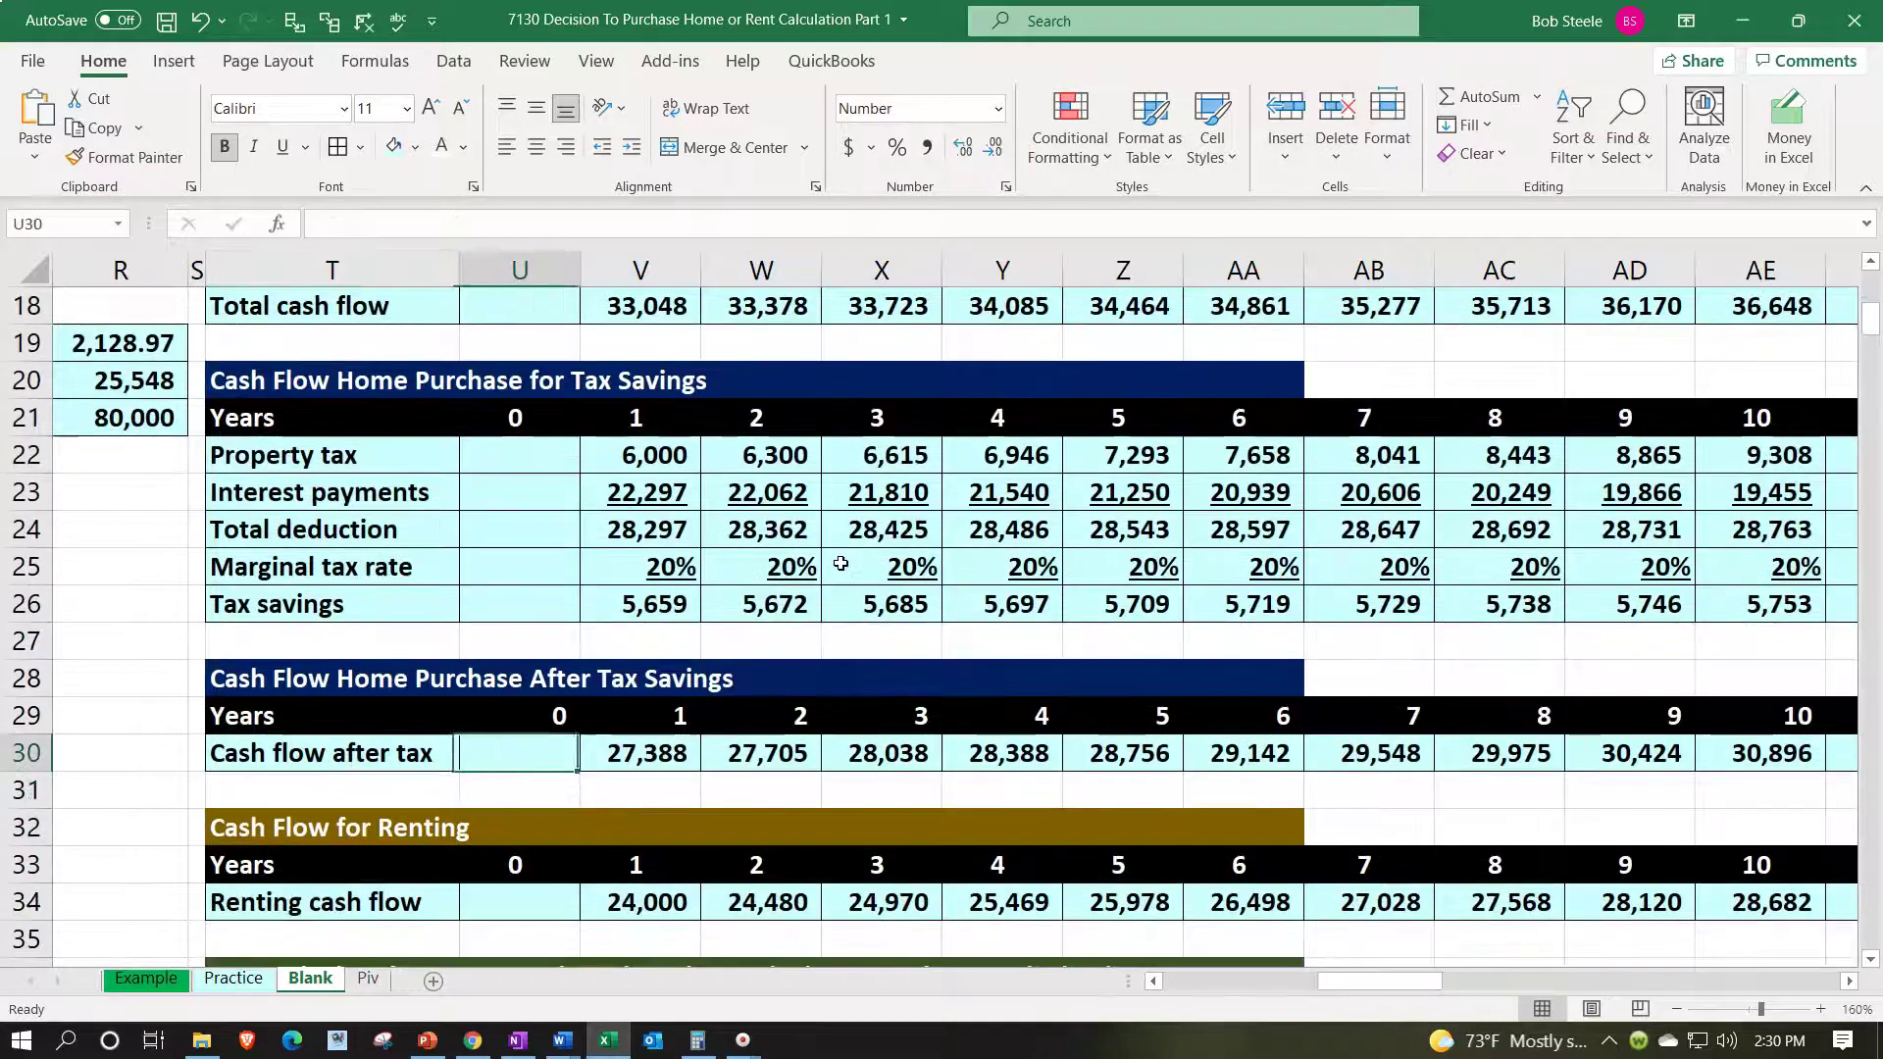
# - Compare the renting cash flow with the after-tax purchase cash flow and inspect the year 1 net cash flow formula
pyautogui.press('Down')
pyautogui.press('Down')
pyautogui.press('Down')
pyautogui.press('Down')
pyautogui.press('Down')
pyautogui.press('Down')
pyautogui.press('Down')
pyautogui.press('Down')
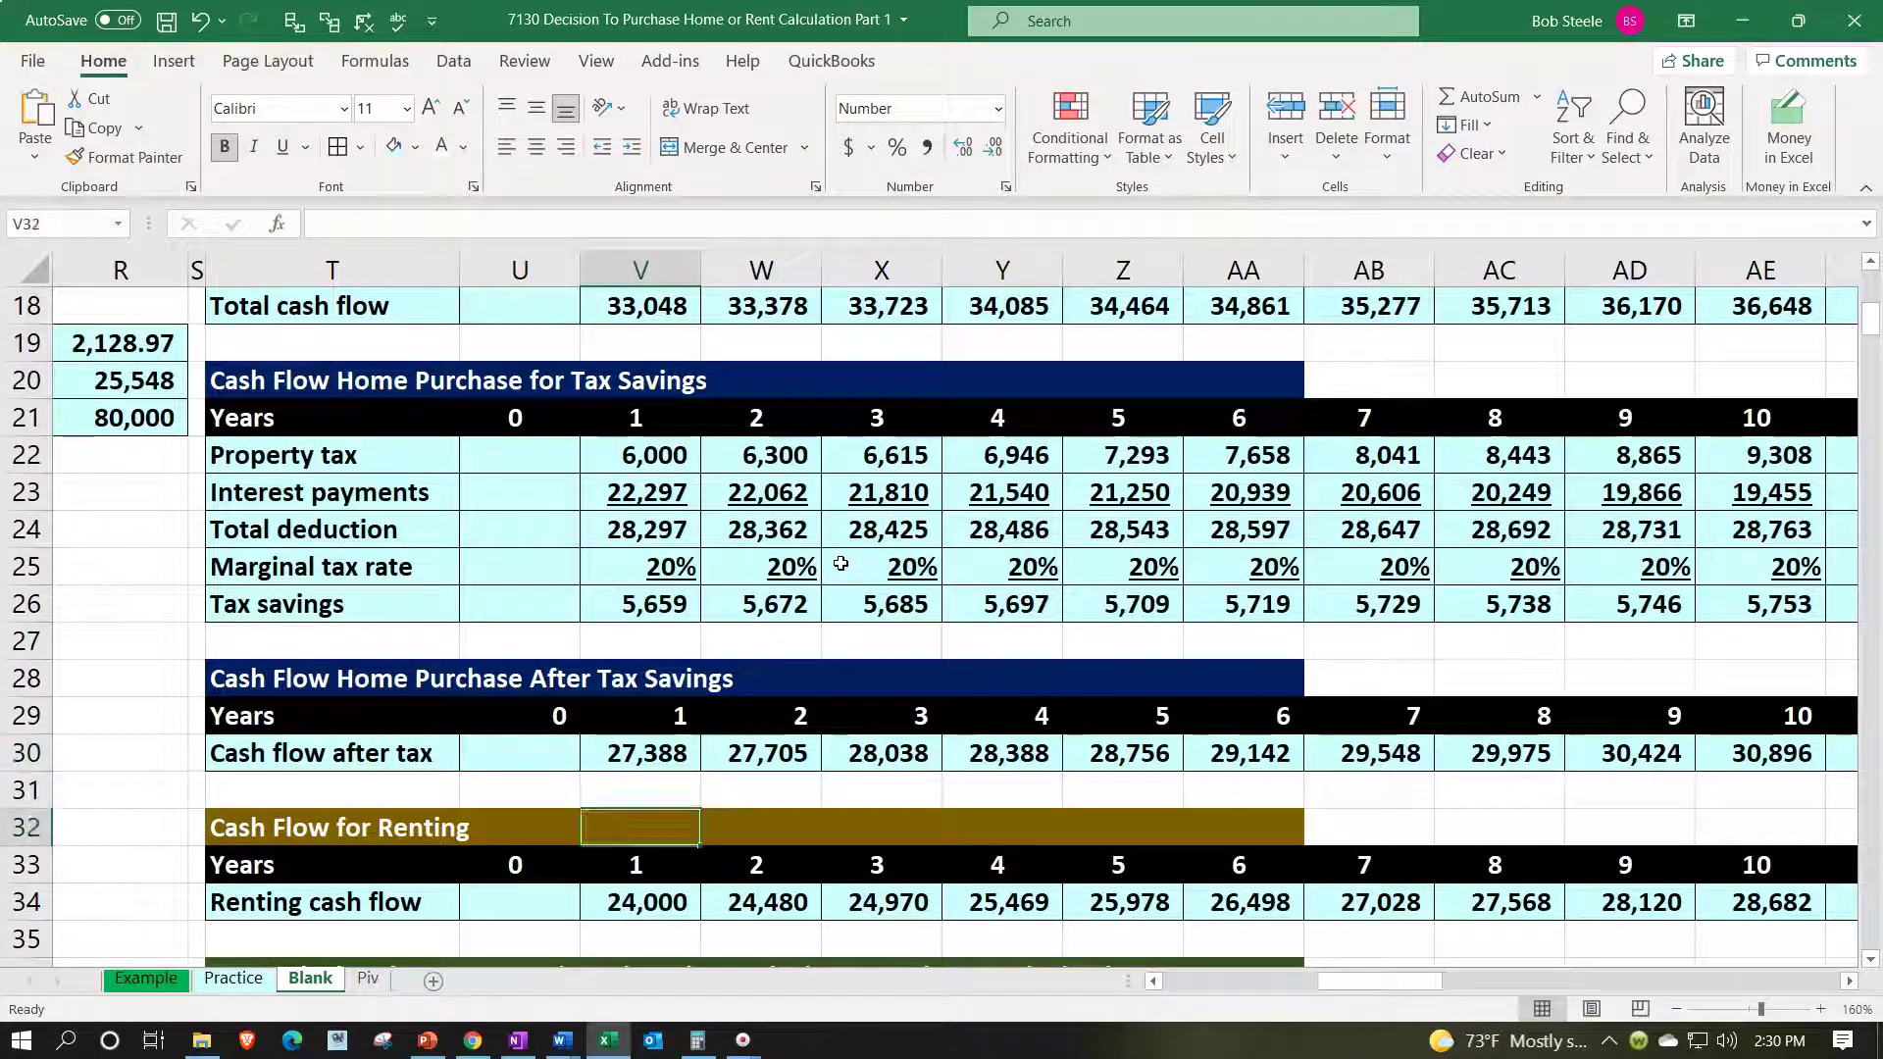
pyautogui.scroll(-1, 841, 562)
pyautogui.press('Up')
pyautogui.press('Up')
pyautogui.press('Up')
pyautogui.press('Down')
pyautogui.press('Down')
pyautogui.press('Down')
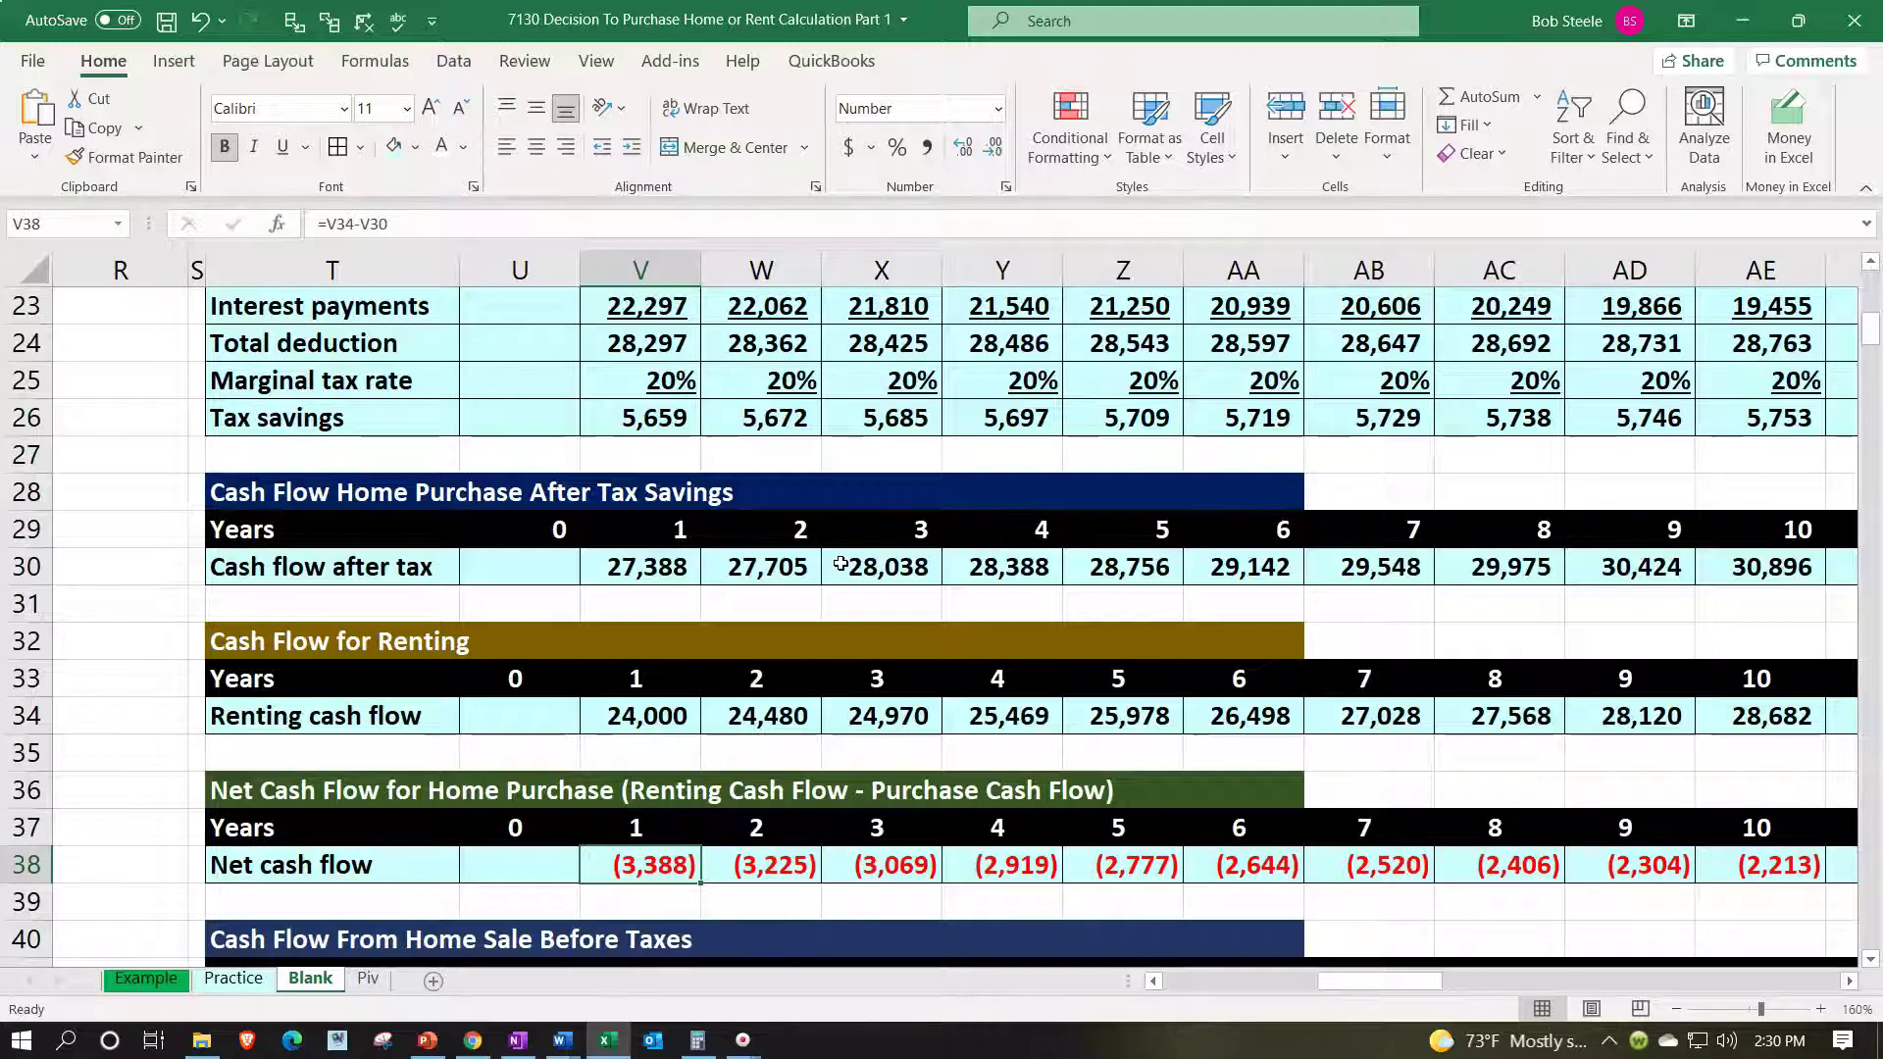
# - Follow the Net cash flow row of the home purchase from year 1 through year 30
pyautogui.press('Right')
pyautogui.press('Right')
pyautogui.press('Right')
pyautogui.press('Right')
pyautogui.press('Right')
pyautogui.press('Right')
pyautogui.press('Right')
pyautogui.press('Right')
pyautogui.press('Right')
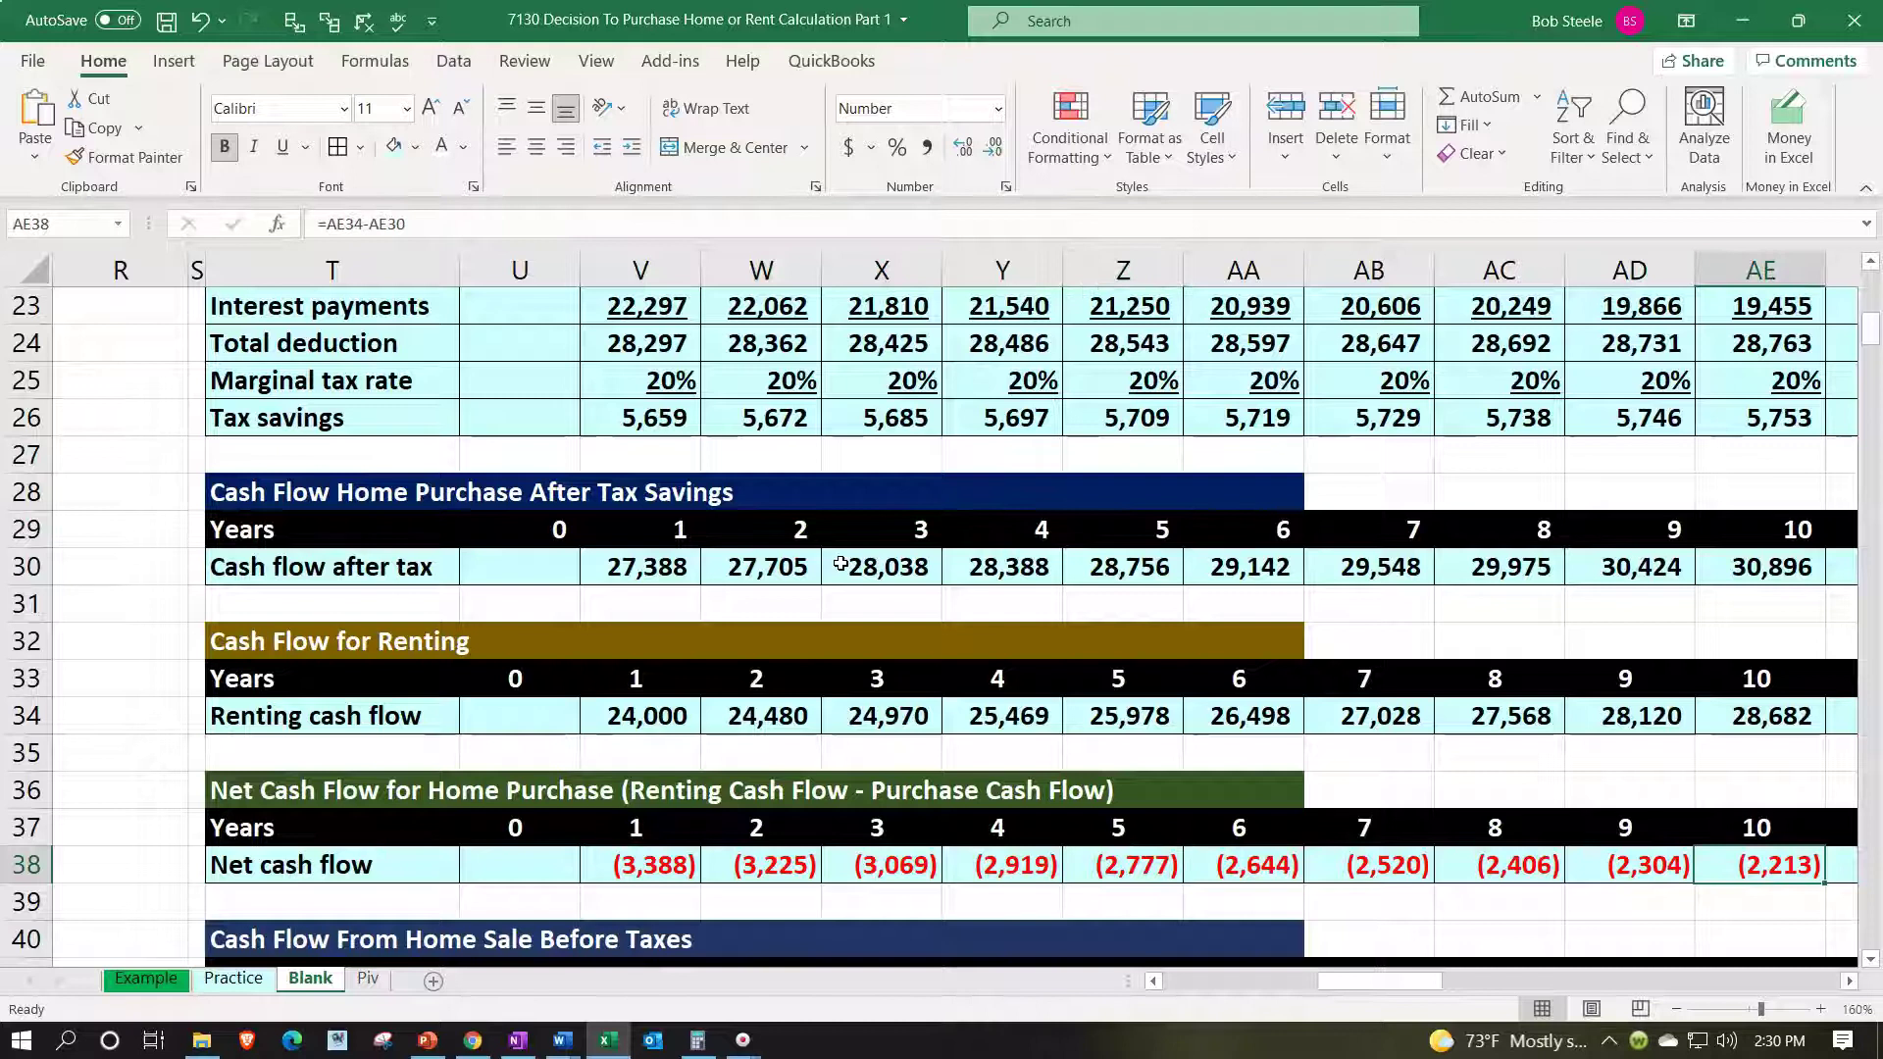
pyautogui.press('Right')
pyautogui.press('Right')
pyautogui.press('Right')
pyautogui.press('Right')
pyautogui.press('Right')
pyautogui.press('Right')
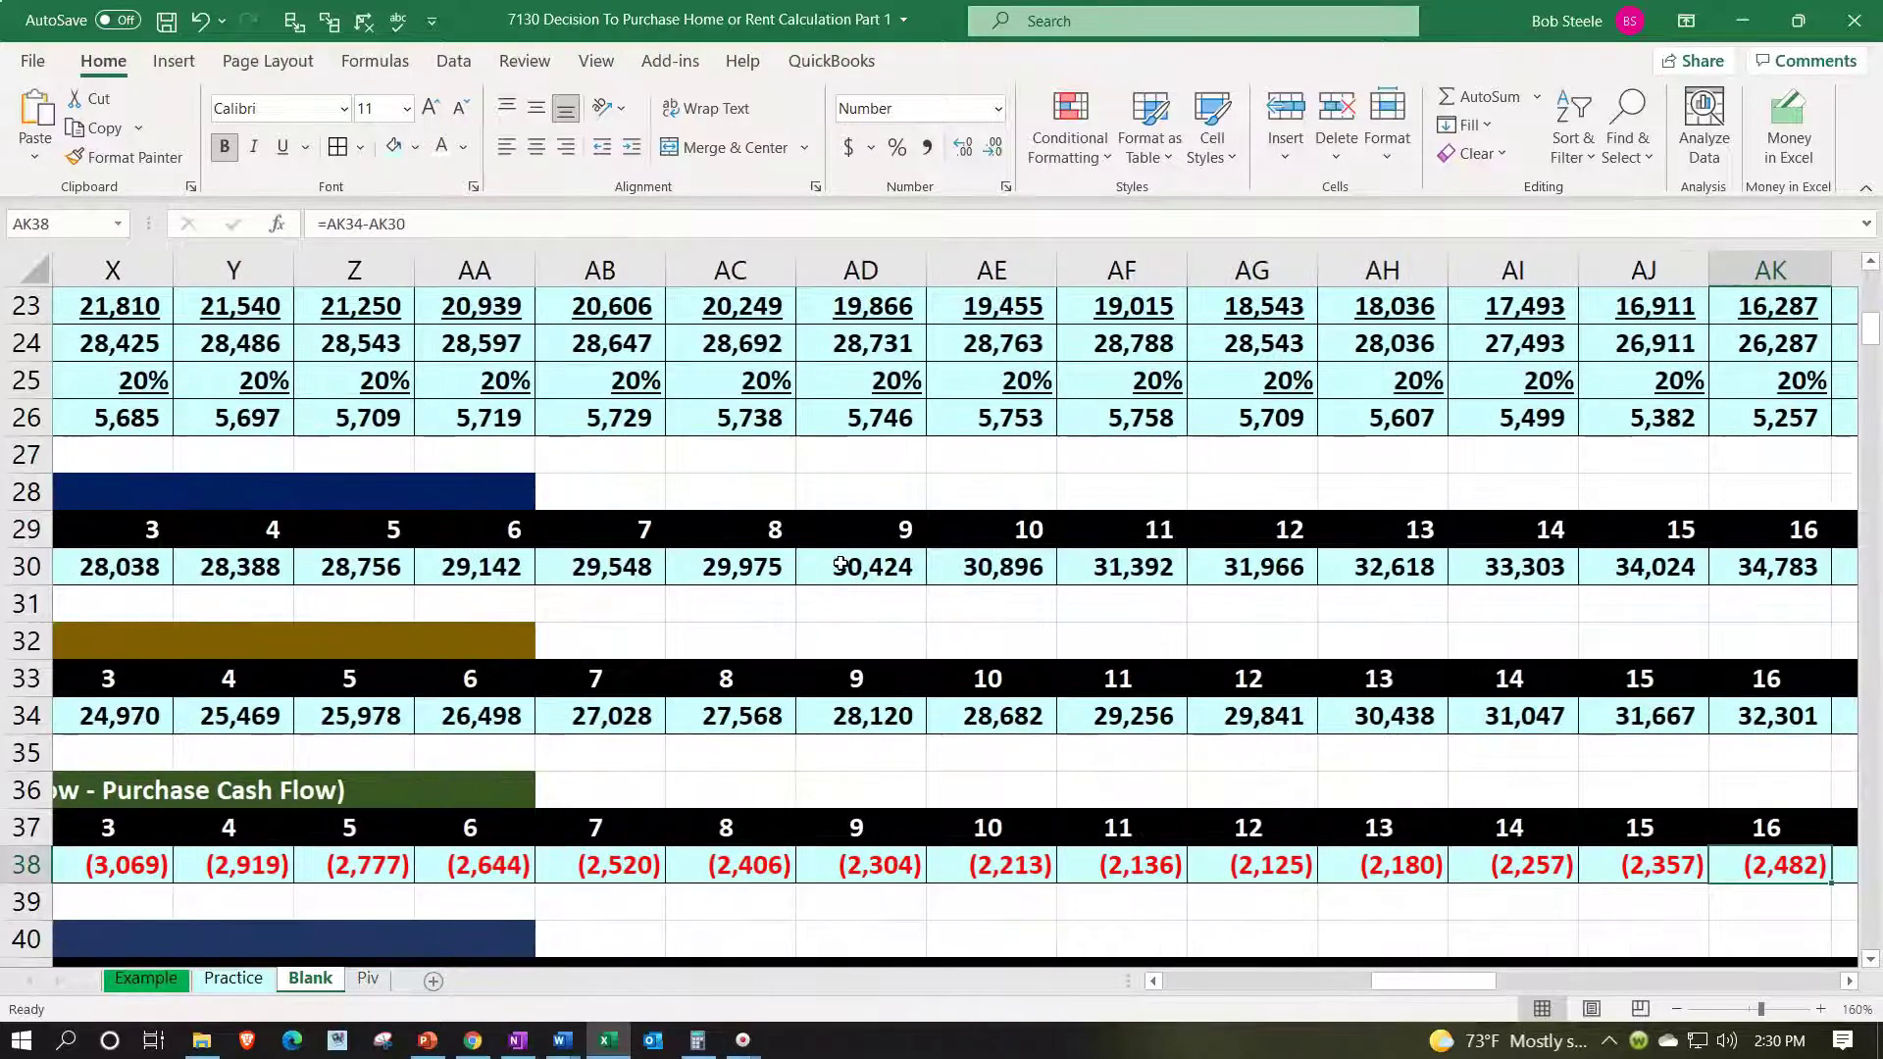
pyautogui.press('Left')
pyautogui.press('Left')
pyautogui.press('Left')
pyautogui.press('Right')
pyautogui.press('Right')
pyautogui.press('Right')
pyautogui.press('Right')
pyautogui.press('Right')
pyautogui.press('Right')
pyautogui.press('Right')
pyautogui.press('Right')
pyautogui.press('Right')
pyautogui.press('Right')
pyautogui.press('Right')
pyautogui.press('Right')
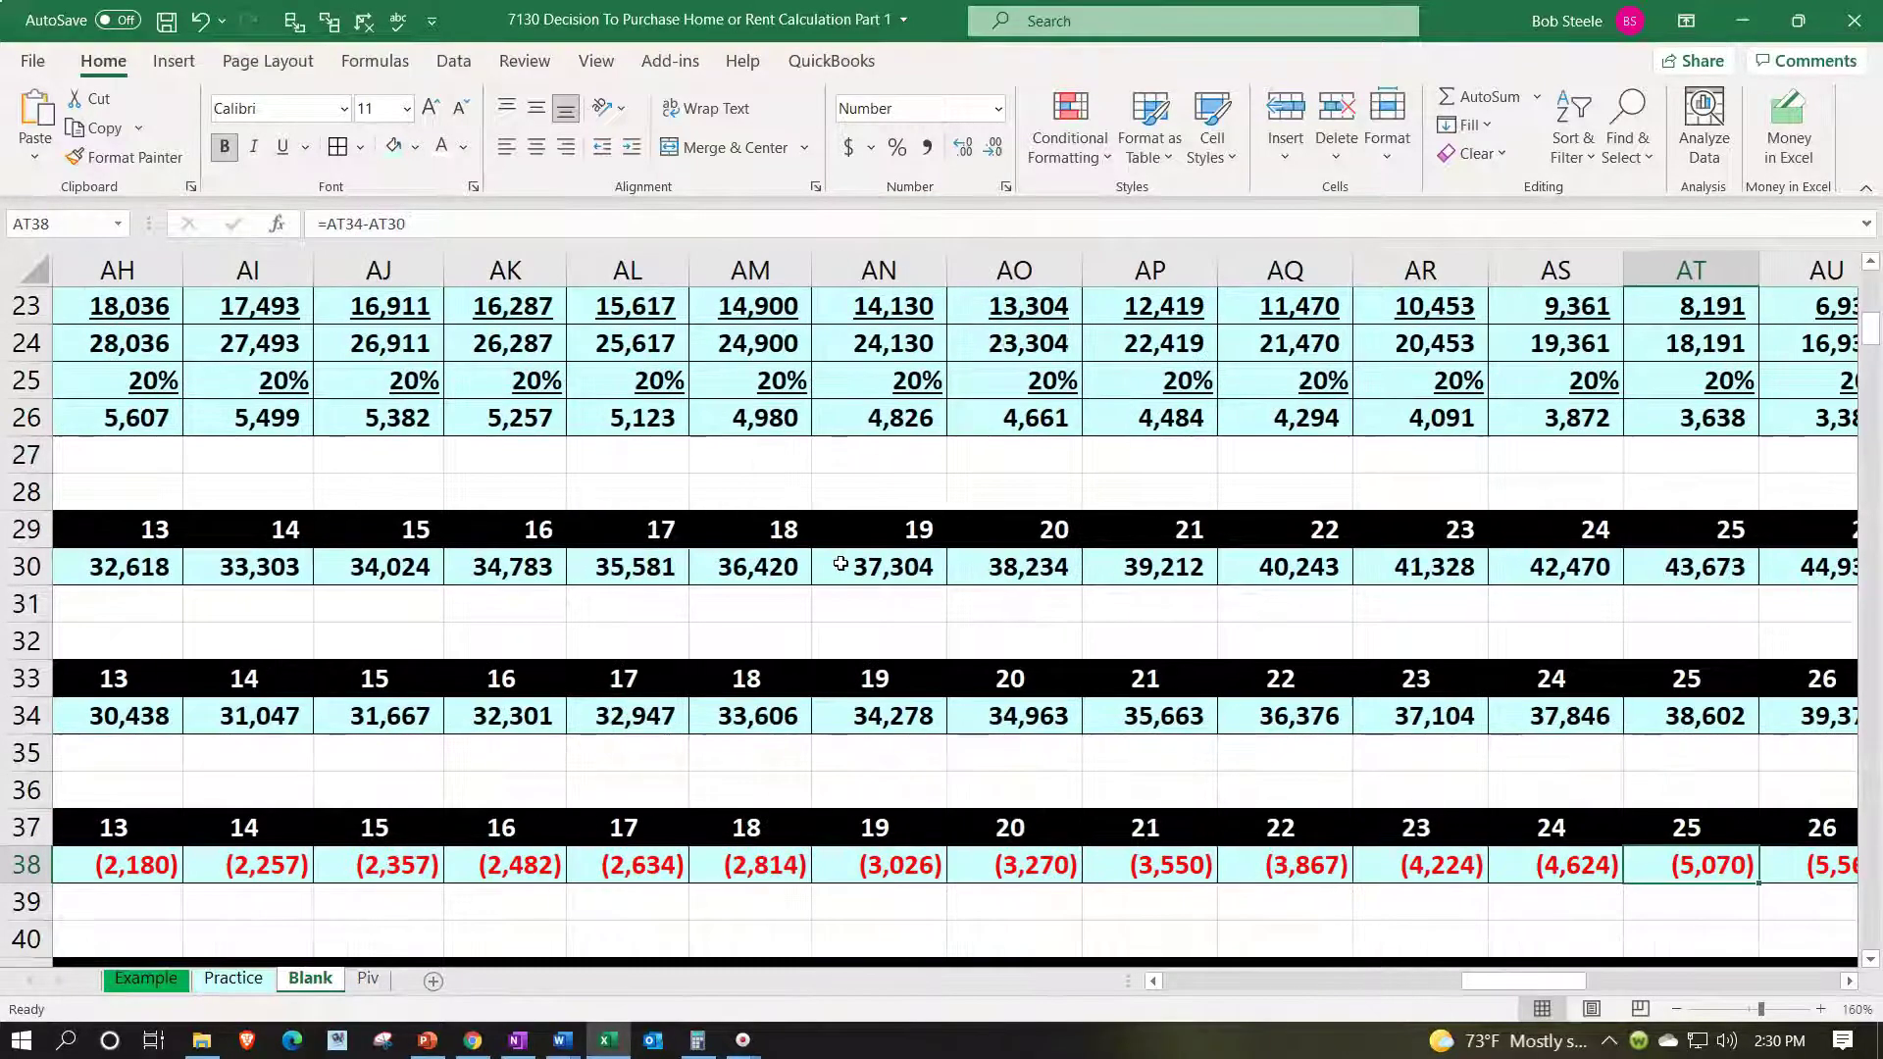
pyautogui.press('Right')
pyautogui.press('Right')
pyautogui.press('Right')
pyautogui.press('Right')
pyautogui.press('Right')
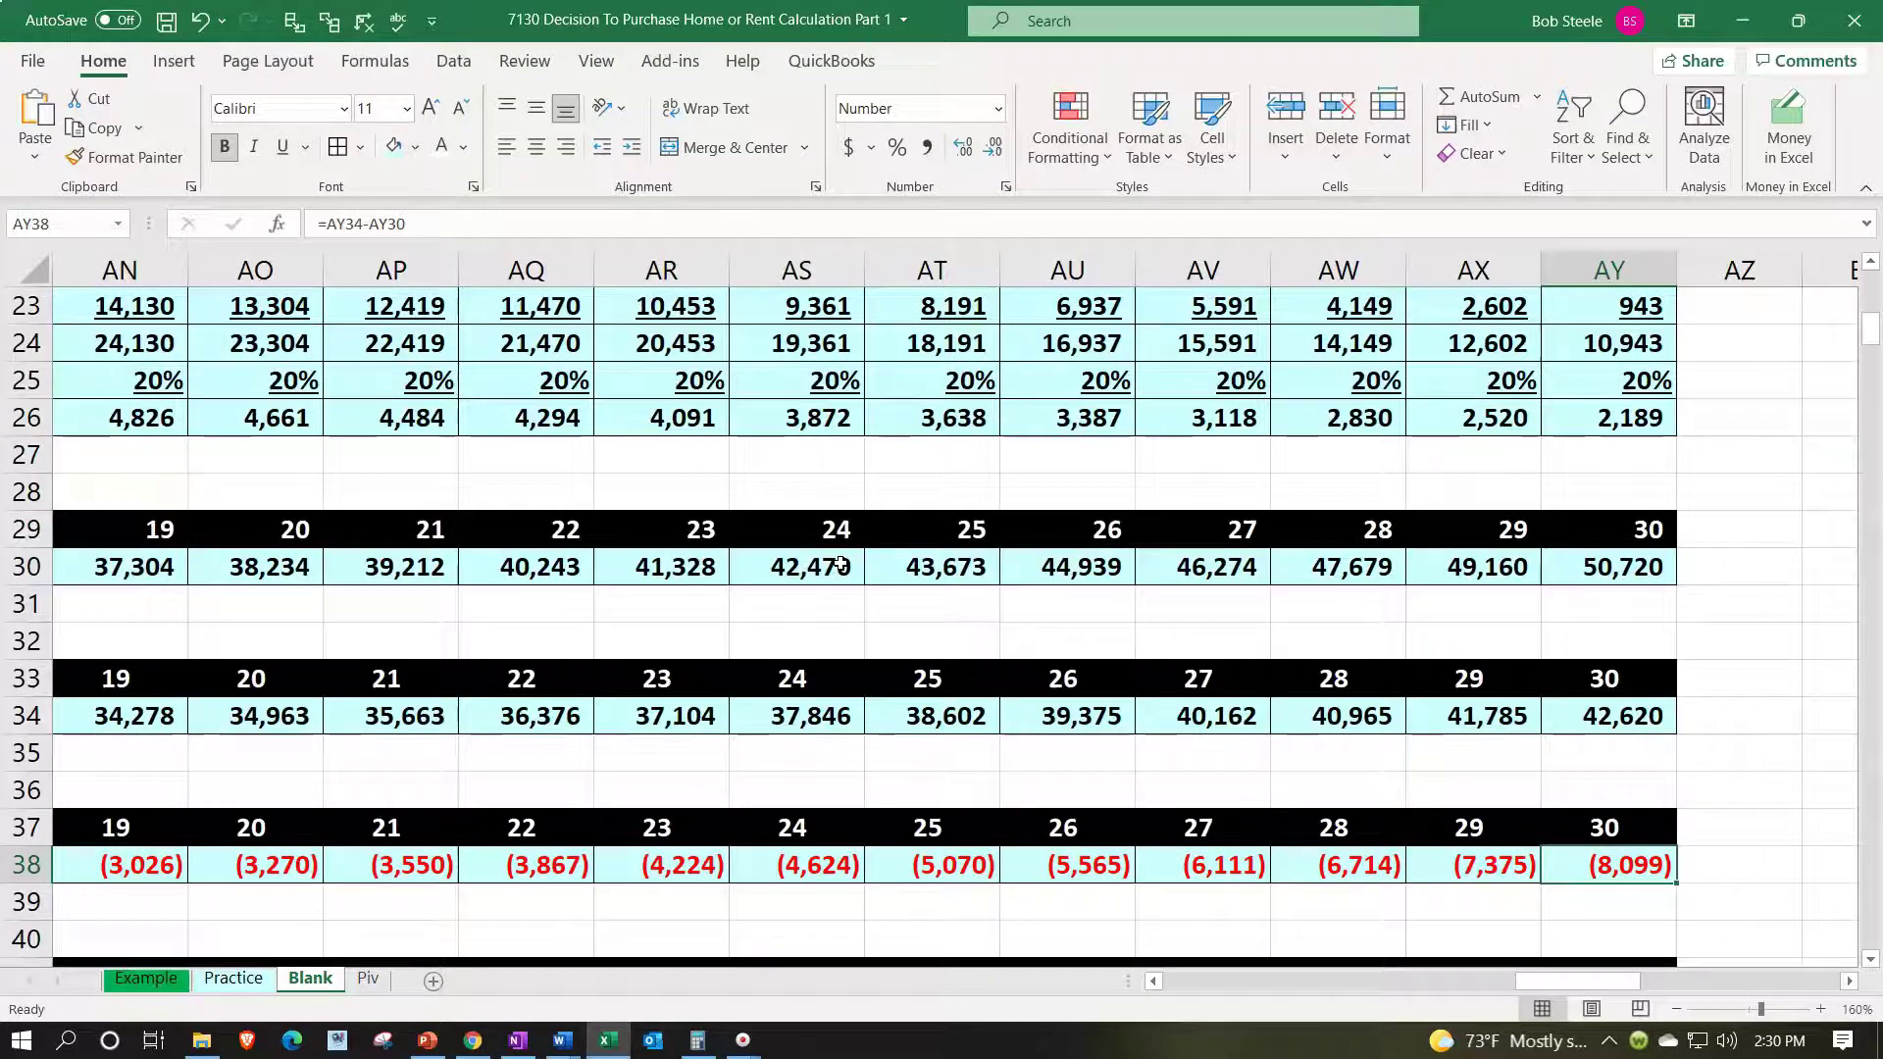
# - Go back along the Net cash flow row from year 30 to the start of the table
pyautogui.press('Left')
pyautogui.press('Left')
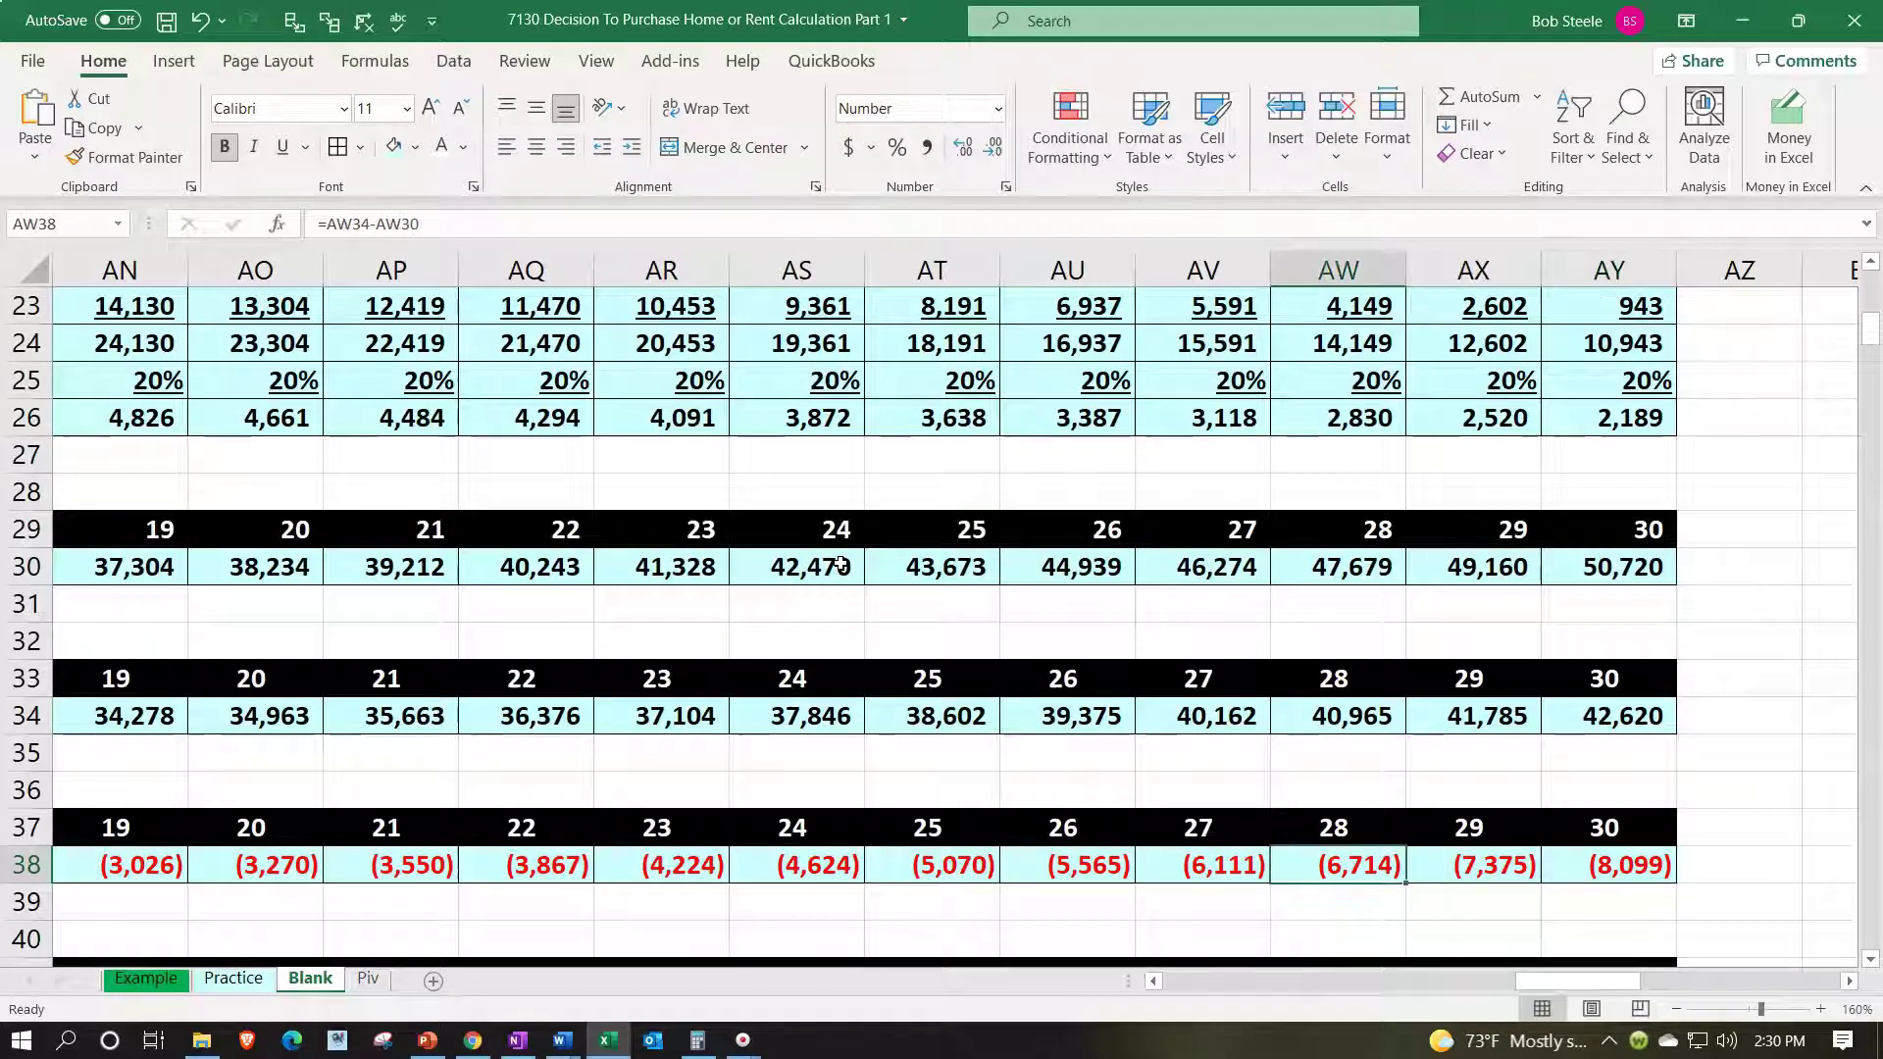
pyautogui.press('Left')
pyautogui.press('Left')
pyautogui.press('Left')
pyautogui.press('Left')
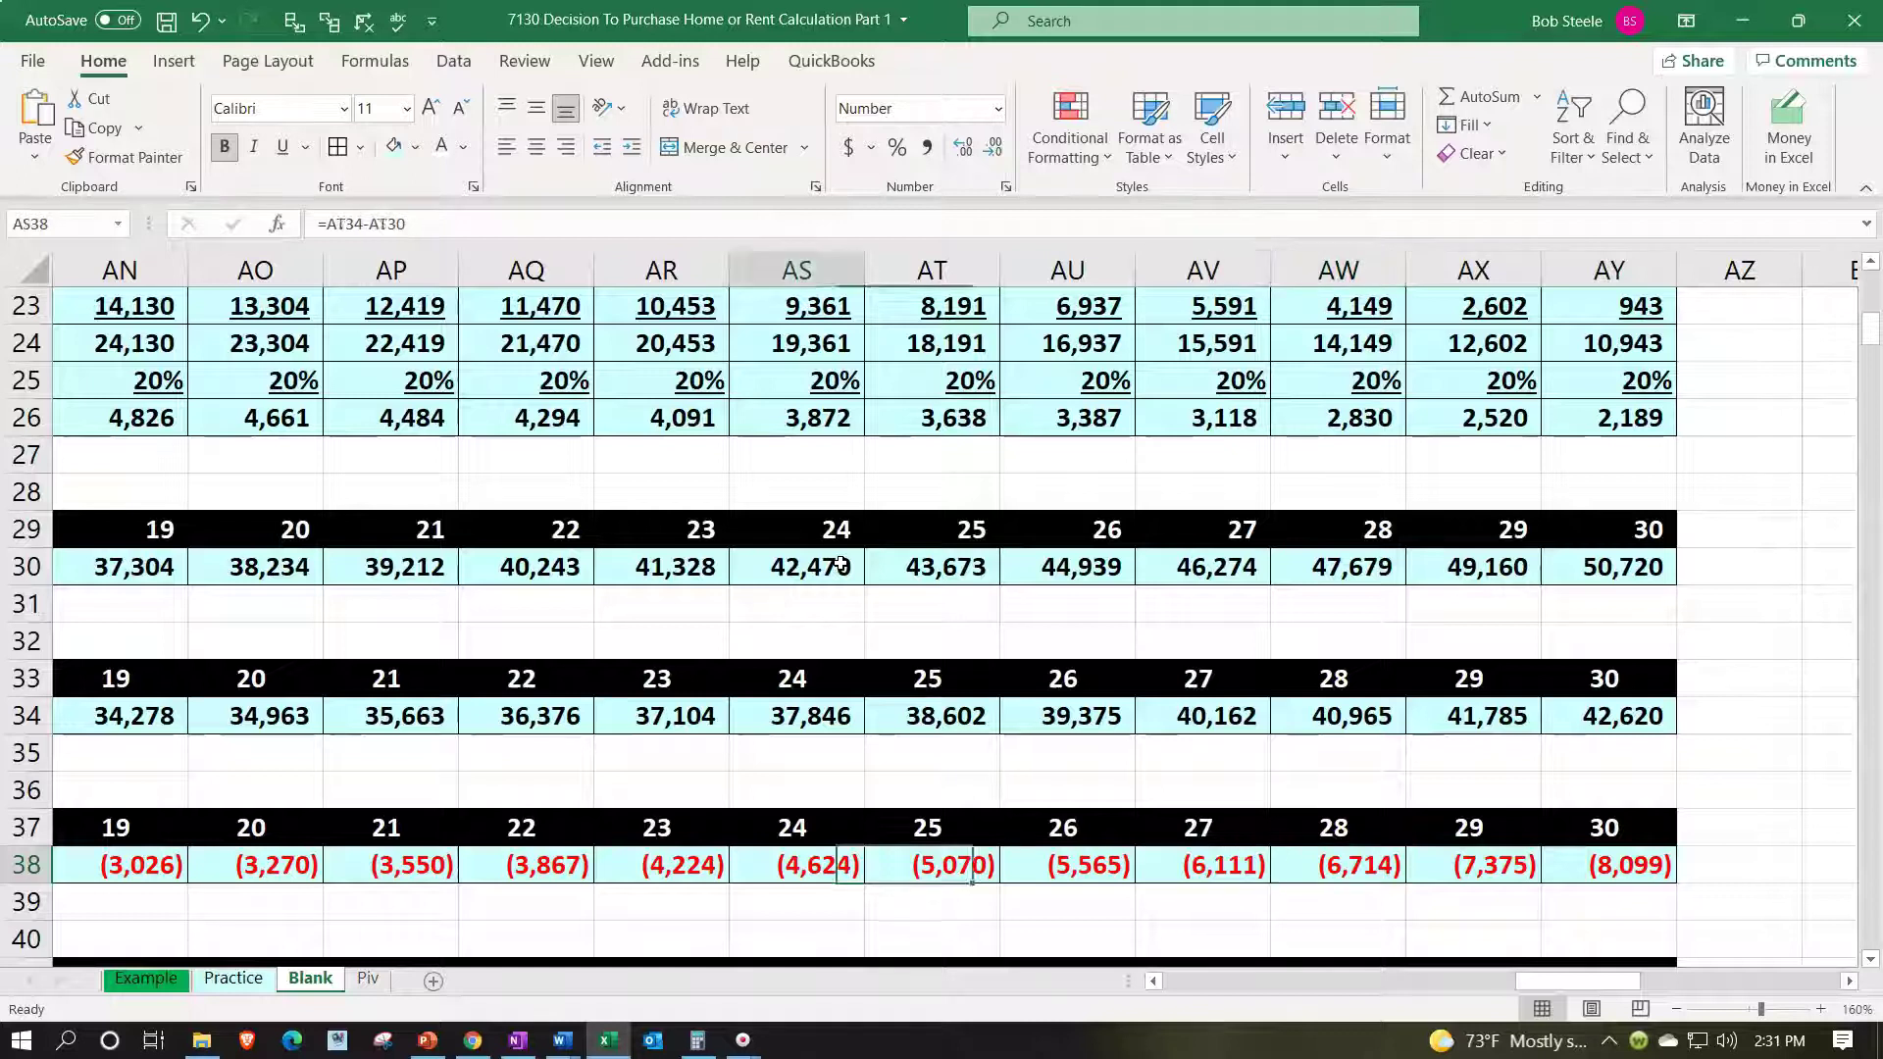
pyautogui.press('Left')
pyautogui.press('Left')
pyautogui.press('Left')
pyautogui.press('Left')
pyautogui.press('Left')
pyautogui.press('Left')
pyautogui.press('Left')
pyautogui.press('Left')
pyautogui.press('Left')
pyautogui.press('Left')
pyautogui.press('Left')
pyautogui.press('Left')
pyautogui.press('Left')
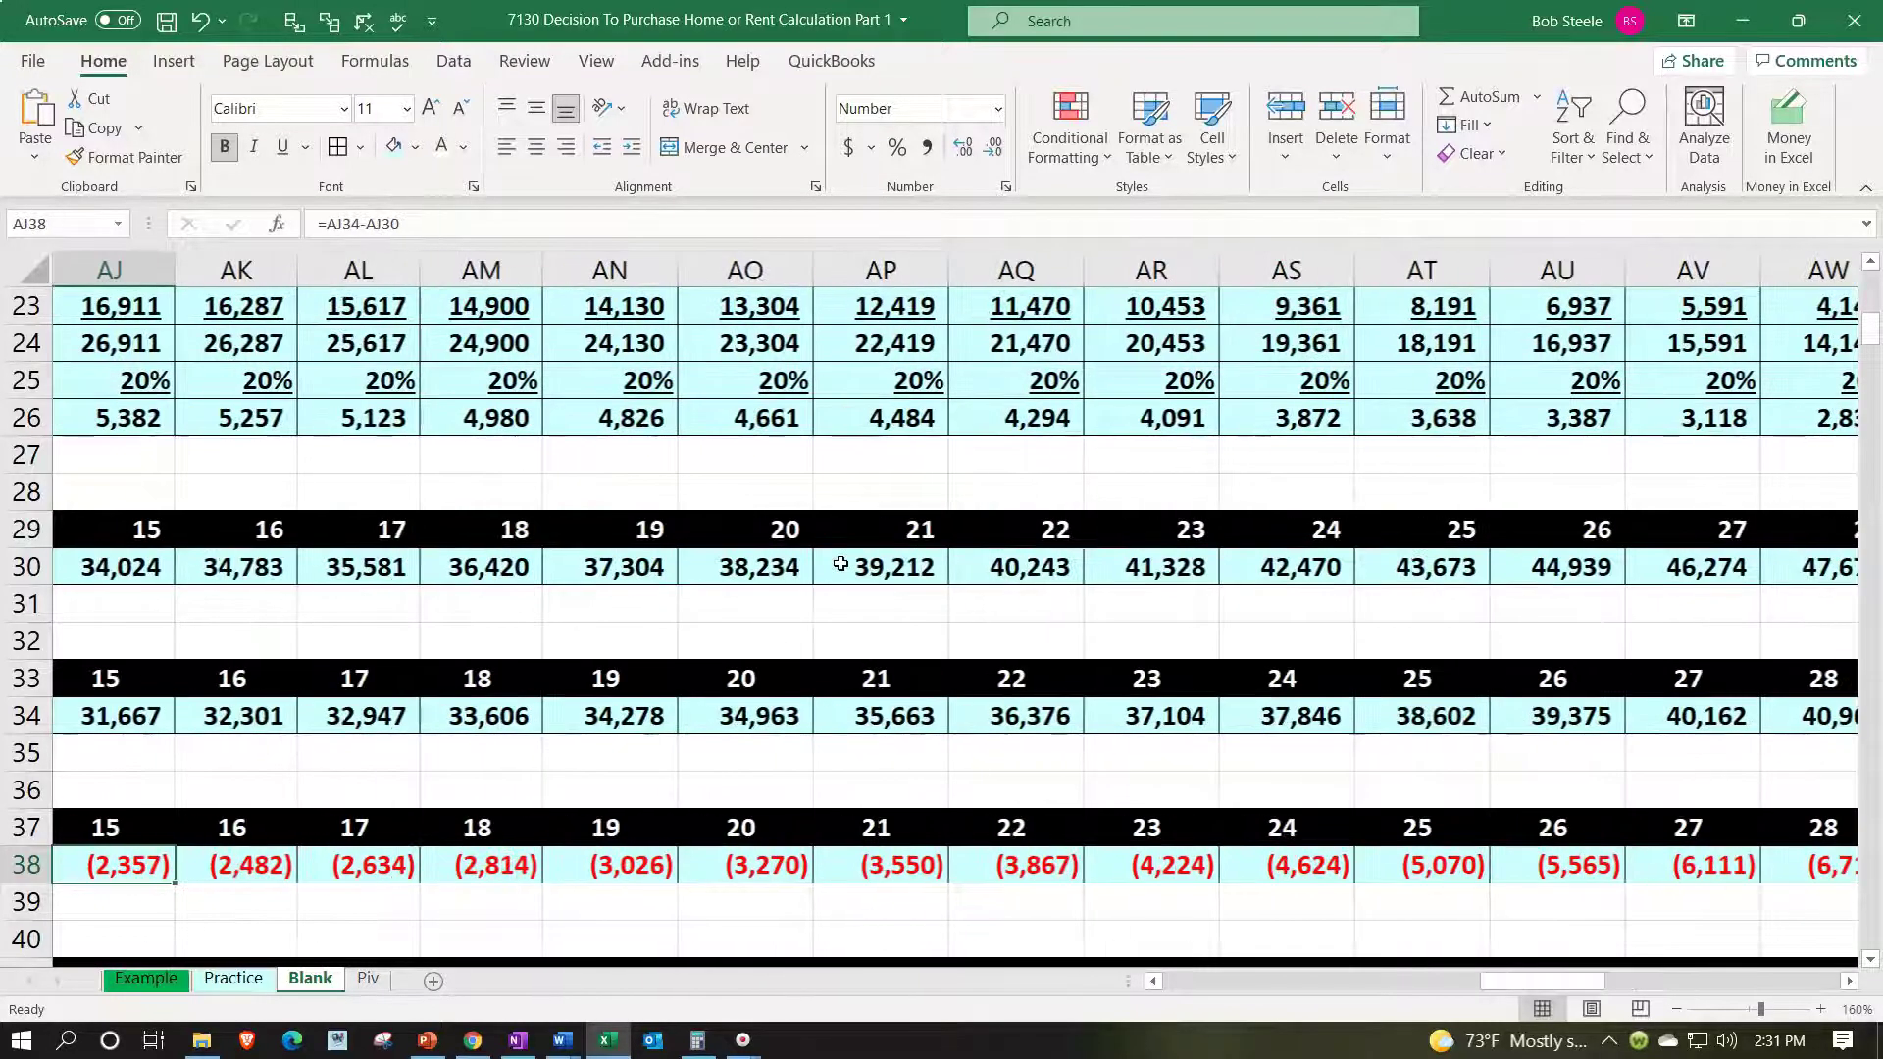
pyautogui.press('Left')
pyautogui.press('Left')
pyautogui.press('Left')
pyautogui.press('Left')
pyautogui.press('Left')
pyautogui.press('Left')
pyautogui.press('Left')
pyautogui.press('Left')
pyautogui.press('Left')
pyautogui.press('Left')
pyautogui.press('Left')
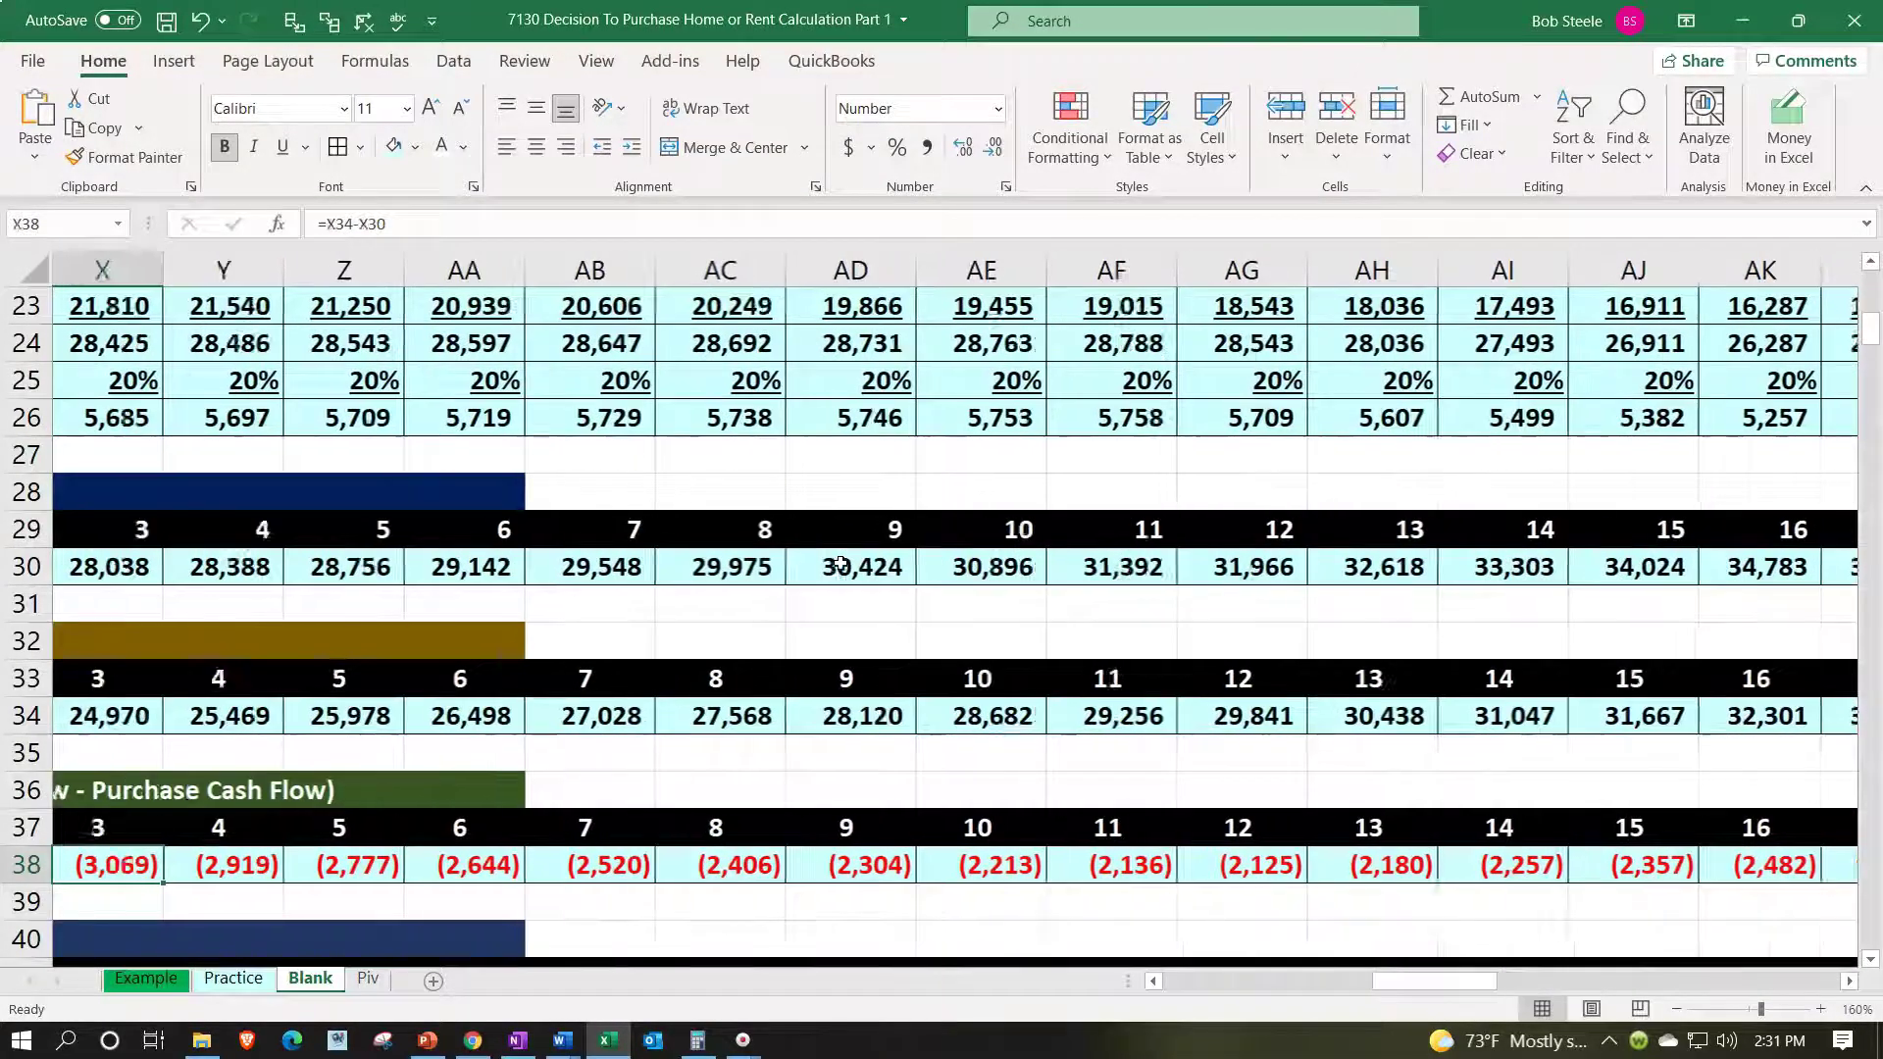
pyautogui.press('Left')
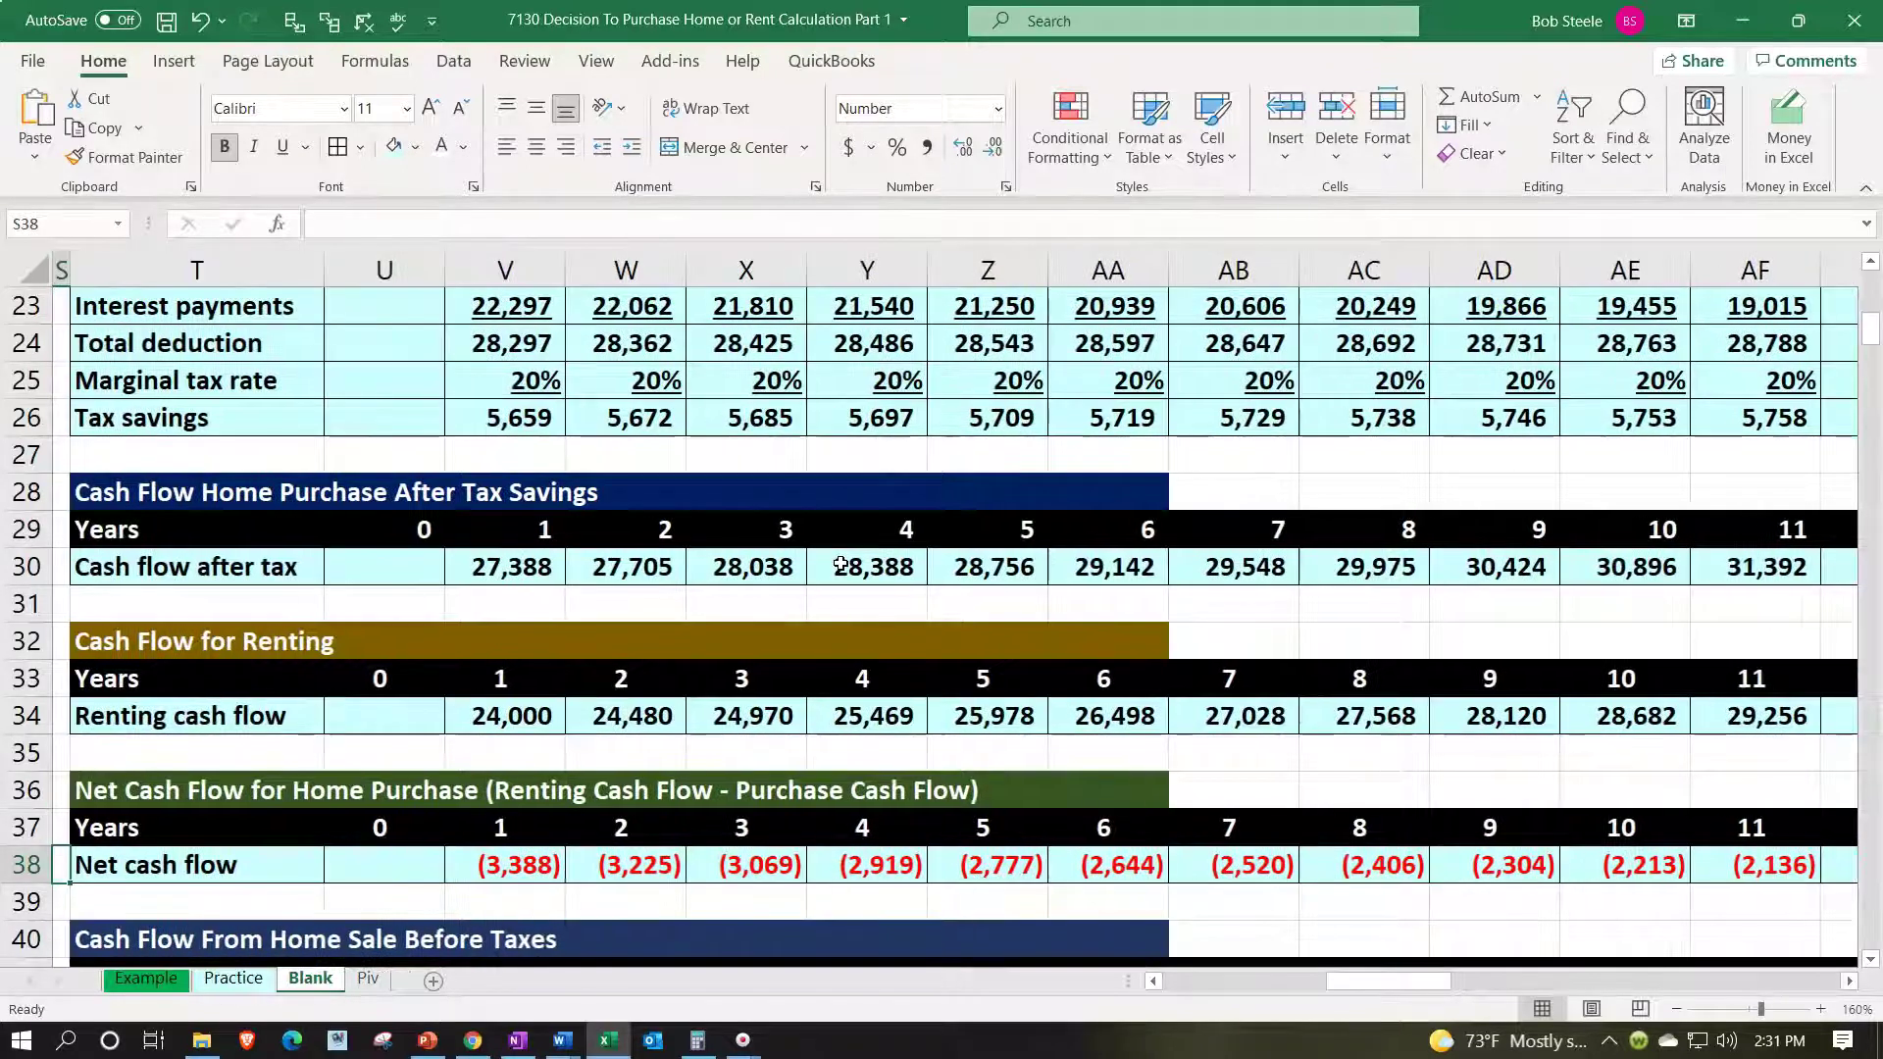
# - Look over the home sale tables below, covering cash flow before taxes and the gain or loss with its taxes
pyautogui.press('Down')
pyautogui.press('Down')
pyautogui.press('Down')
pyautogui.press('Down')
pyautogui.press('Down')
pyautogui.press('Down')
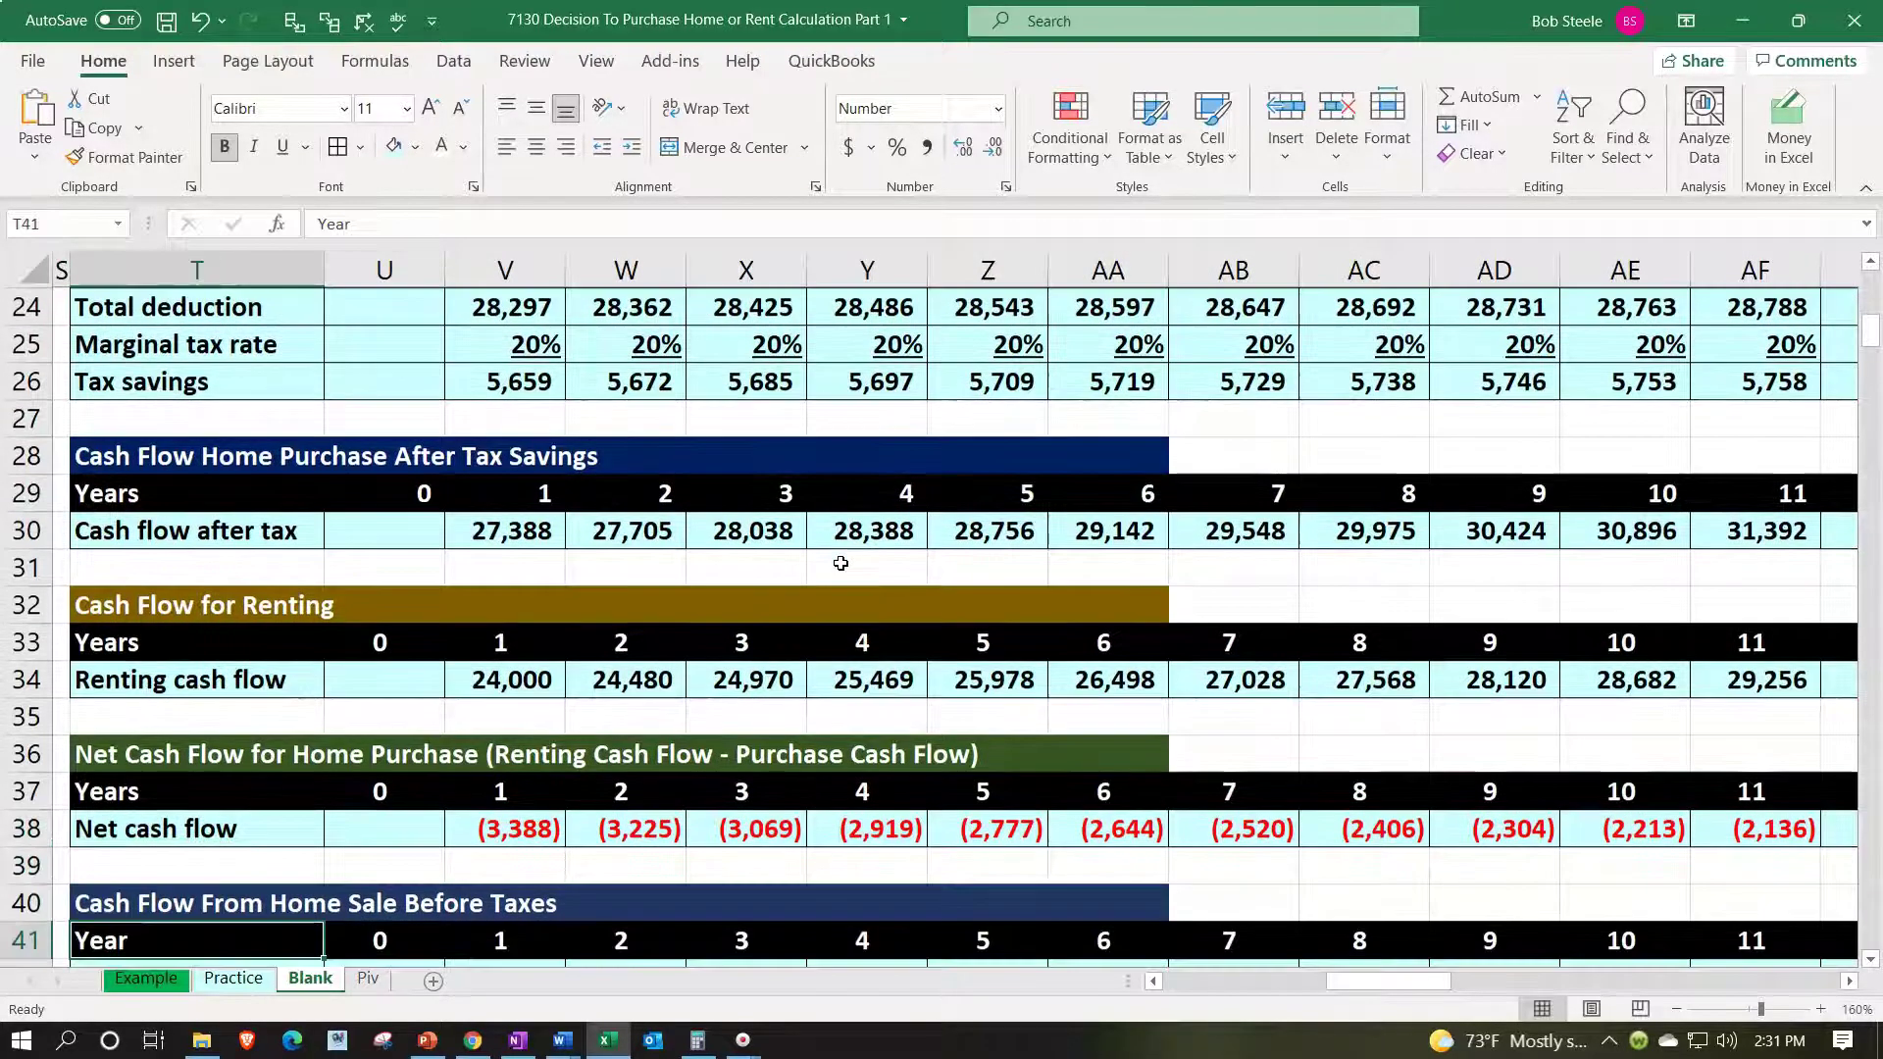
pyautogui.press('Down')
pyautogui.press('Down')
pyautogui.press('Down')
pyautogui.press('Down')
pyautogui.press('Down')
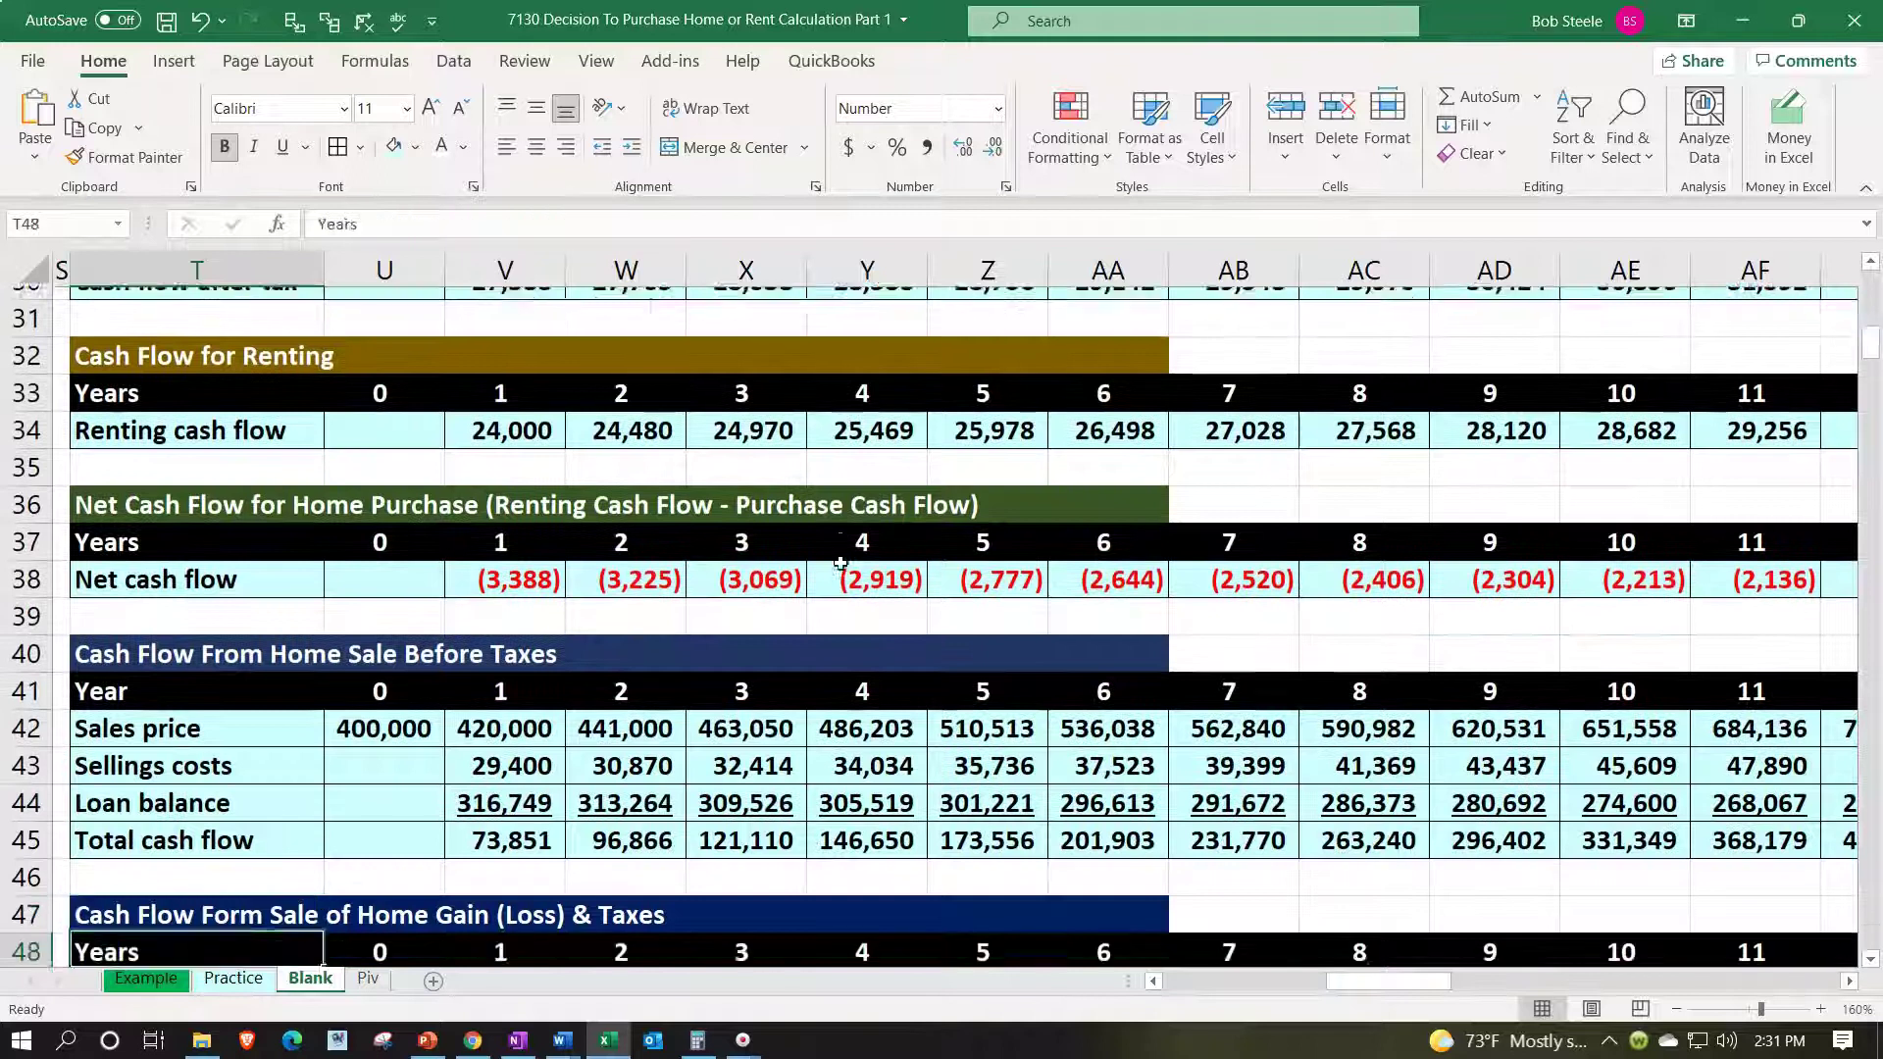
pyautogui.press('Down')
pyautogui.press('Down')
pyautogui.press('Down')
pyautogui.press('Down')
pyautogui.press('Down')
pyautogui.press('Down')
# - Return to the Cash Flow From Home Sale Before Taxes table and inspect its year 1 Total cash flow formula
pyautogui.press('Up')
pyautogui.press('Up')
pyautogui.press('Up')
pyautogui.press('Up')
pyautogui.press('Up')
pyautogui.press('Up')
pyautogui.press('Up')
pyautogui.press('Up')
pyautogui.press('Up')
pyautogui.press('Up')
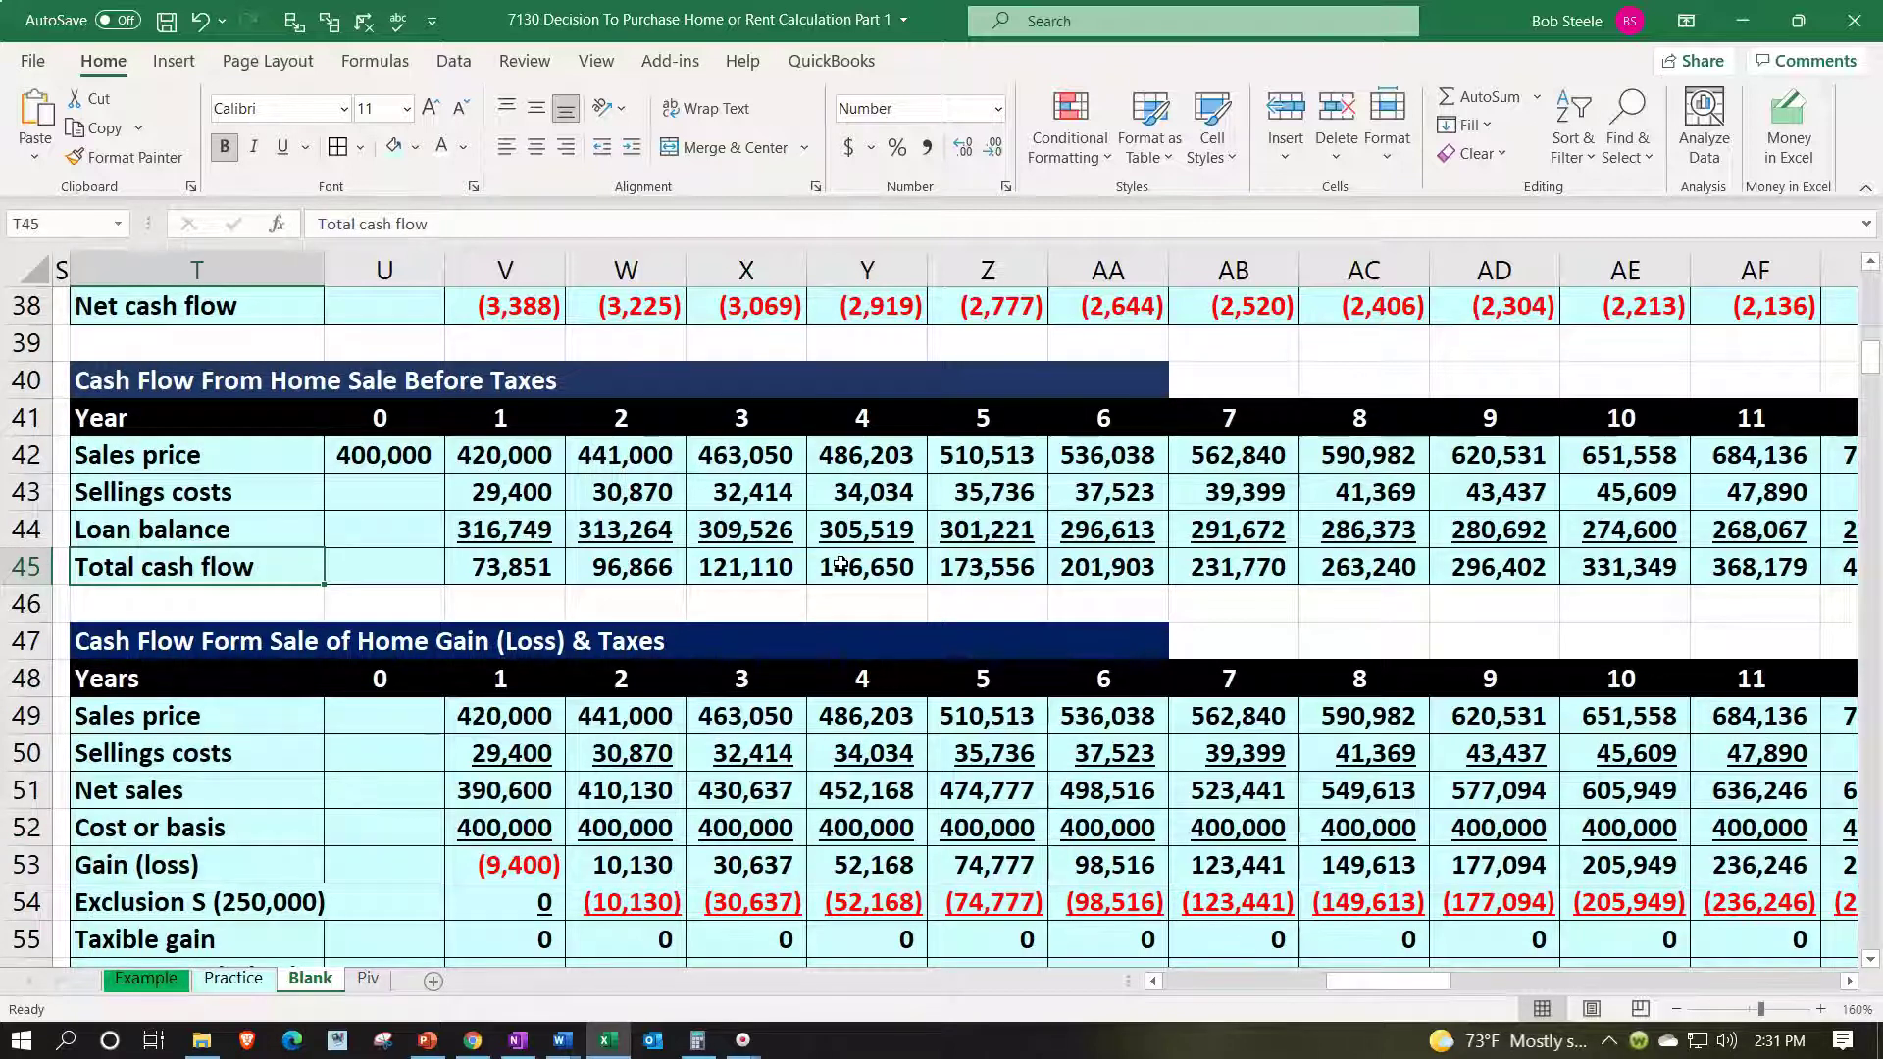
pyautogui.press('Up')
pyautogui.press('Up')
pyautogui.press('Up')
pyautogui.press('Down')
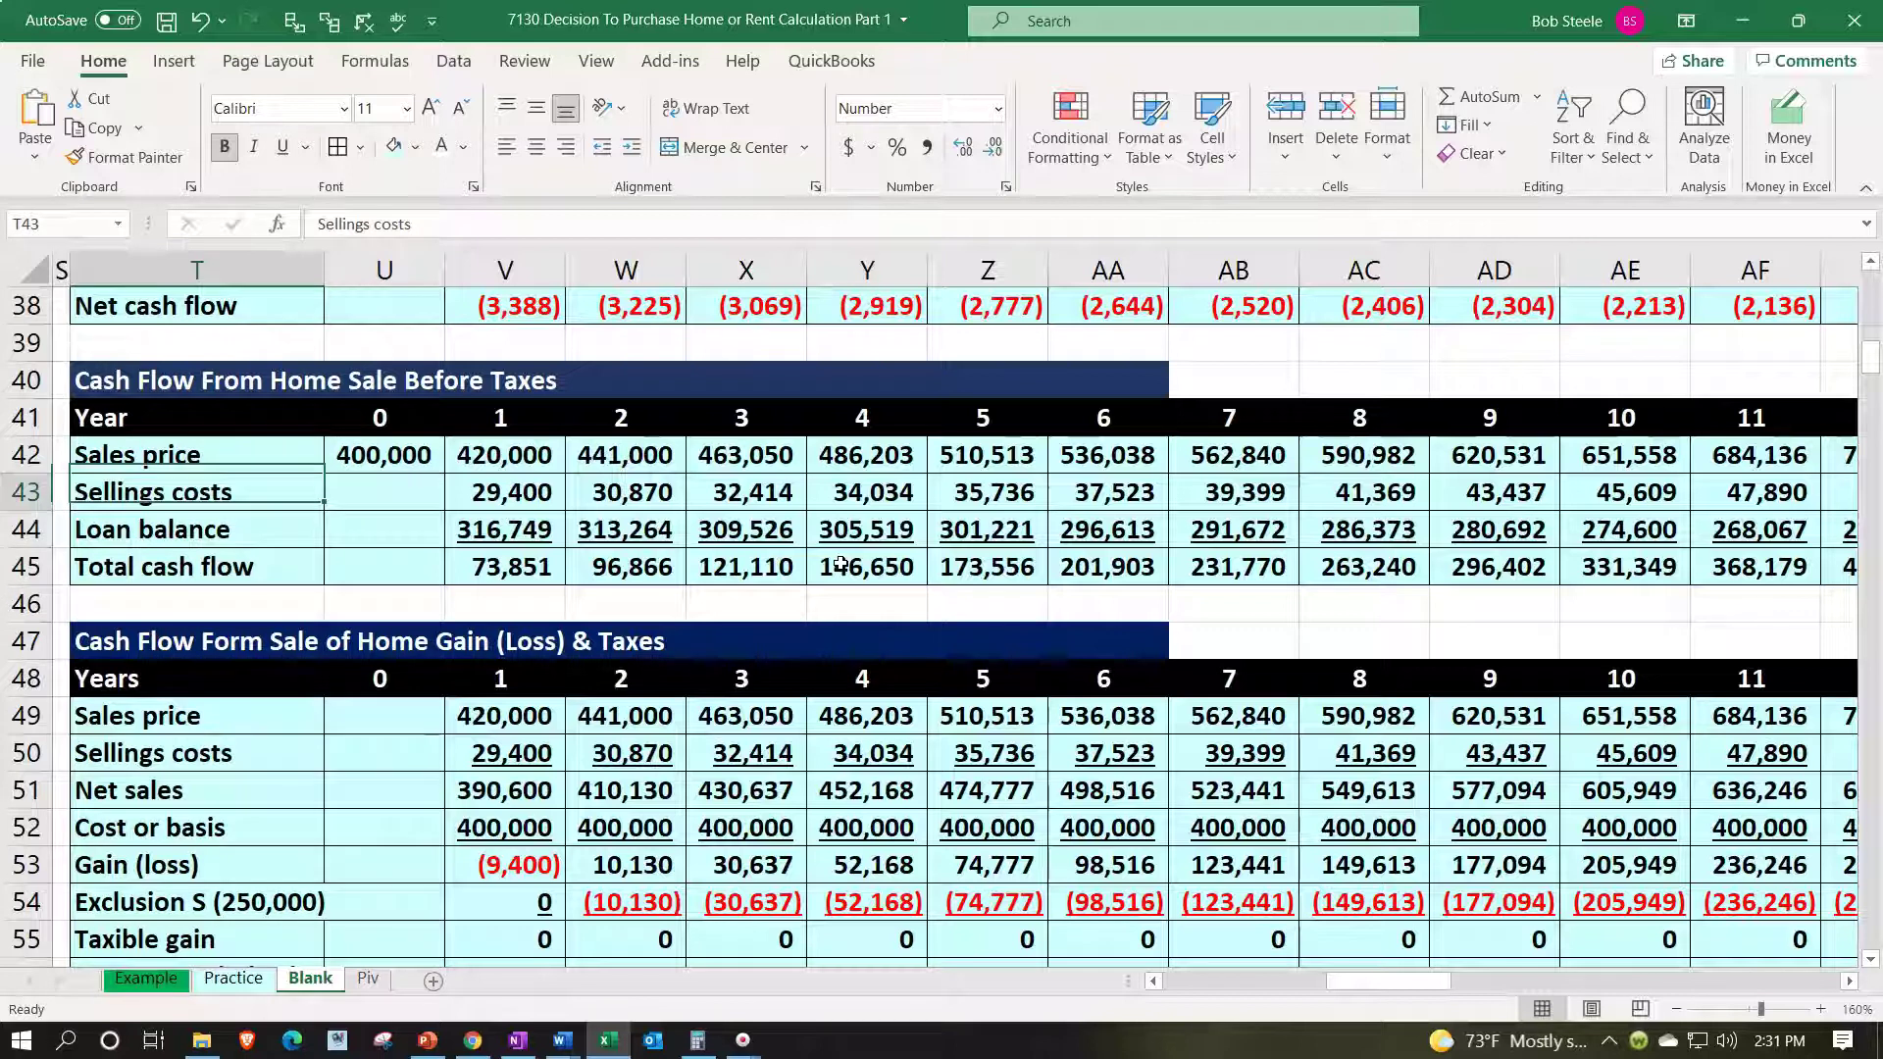
pyautogui.press('Right')
pyautogui.press('Down')
pyautogui.press('Down')
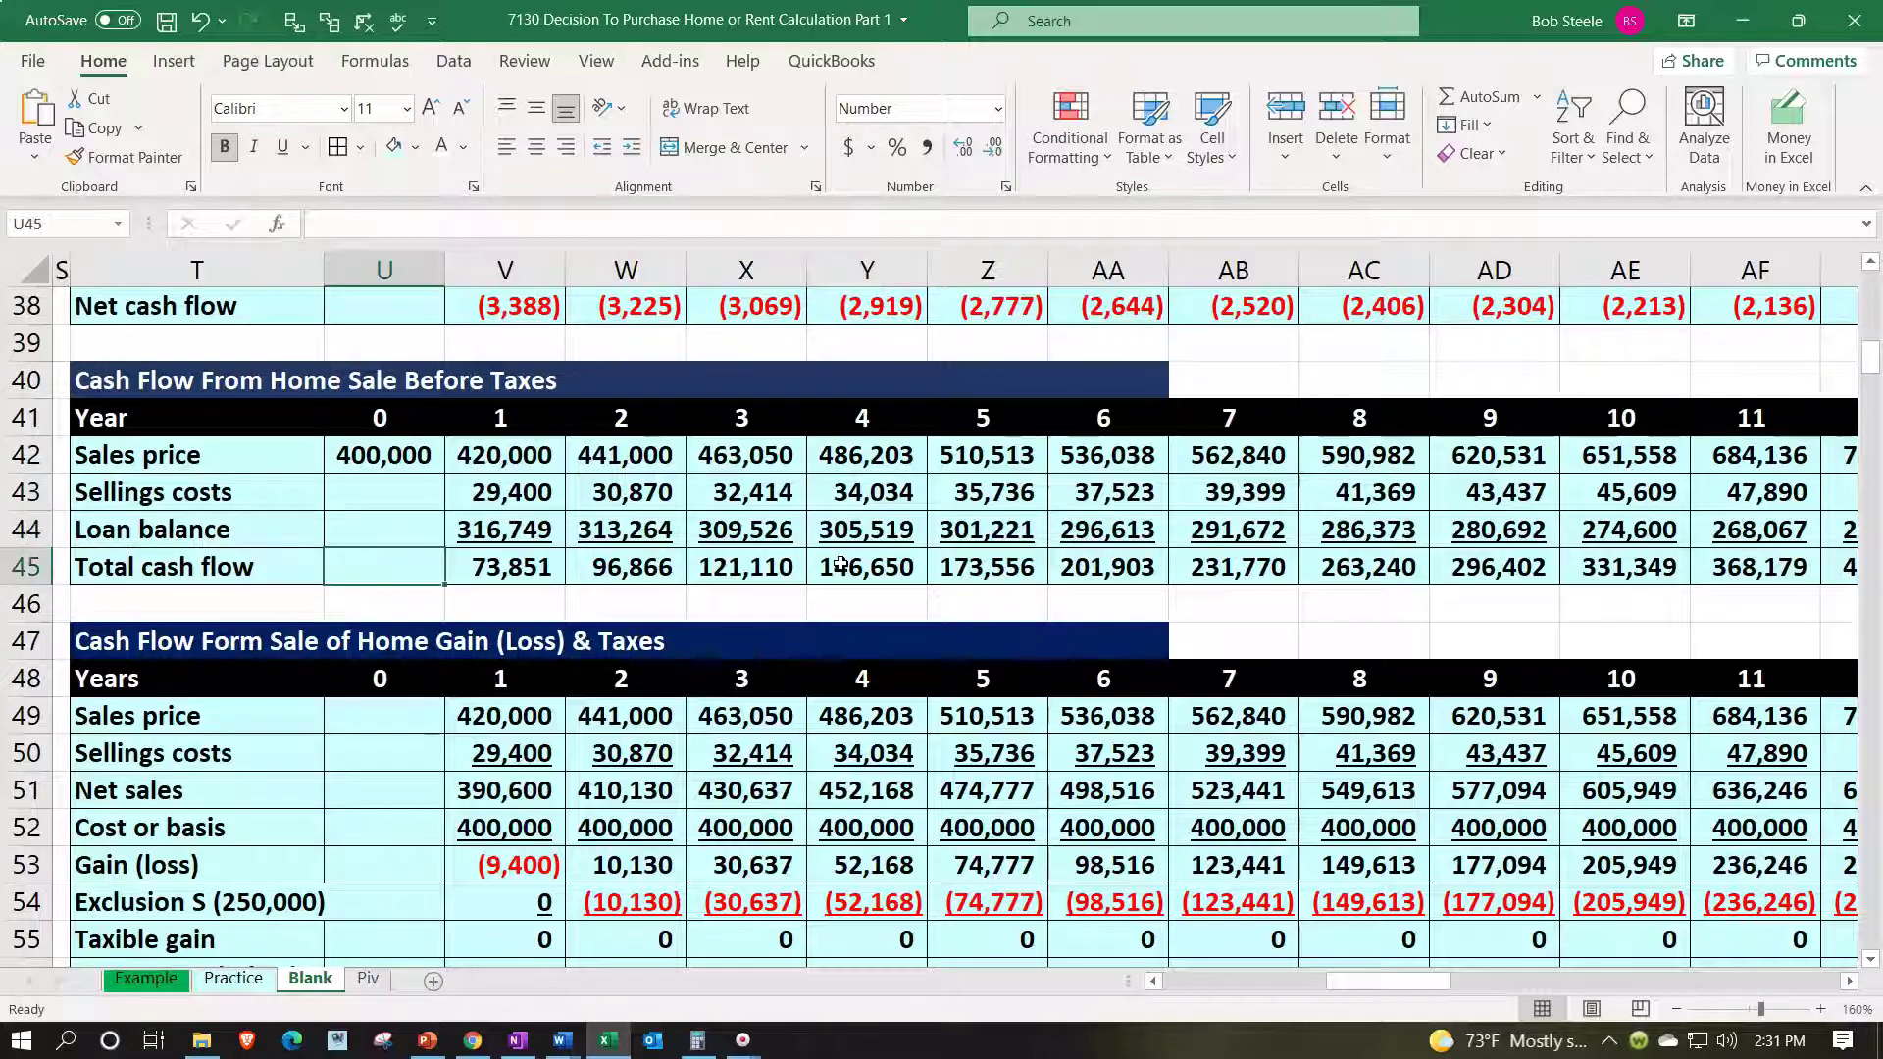
pyautogui.press('Right')
pyautogui.press('Up')
pyautogui.press('Down')
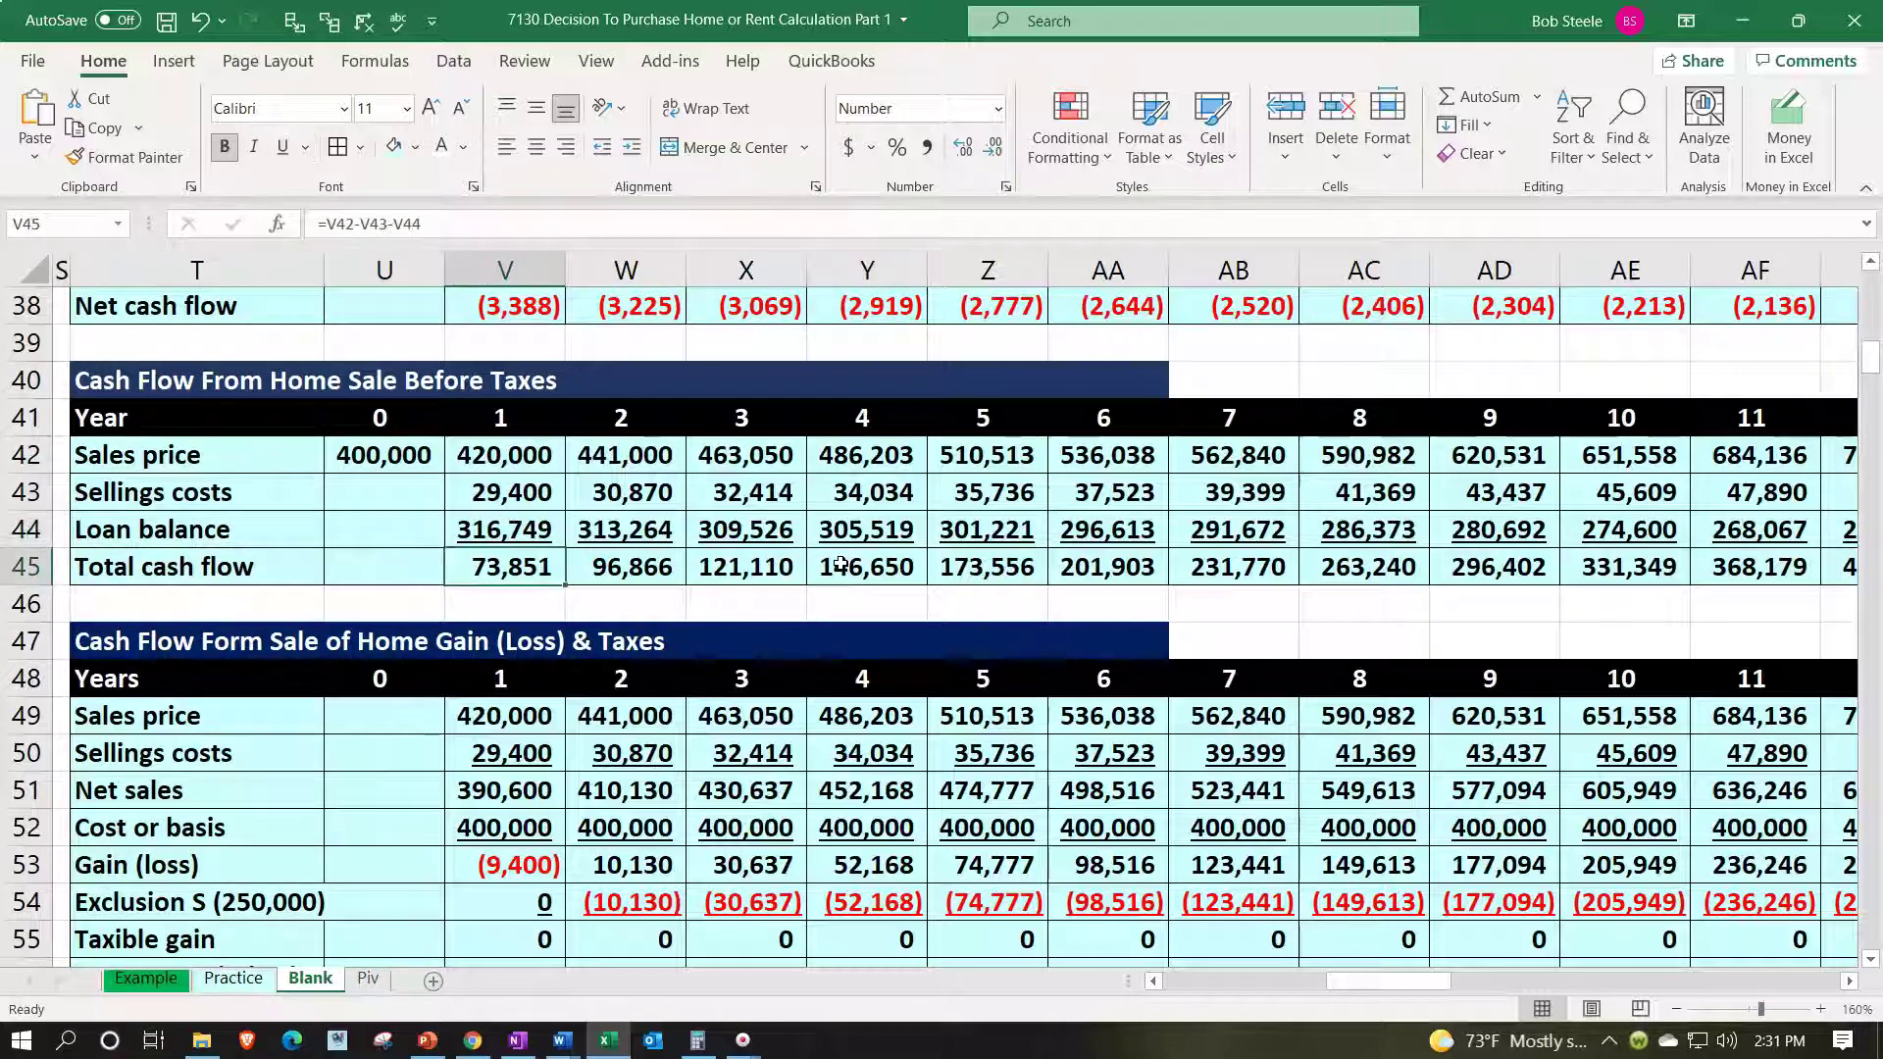
# - Follow the before-tax home sale's Total cash flow row from year 1 through year 30
pyautogui.press('Right')
pyautogui.press('Right')
pyautogui.press('Right')
pyautogui.press('Right')
pyautogui.press('Right')
pyautogui.press('Right')
pyautogui.press('Right')
pyautogui.press('Right')
pyautogui.press('Right')
pyautogui.press('Right')
pyautogui.press('Right')
pyautogui.press('Right')
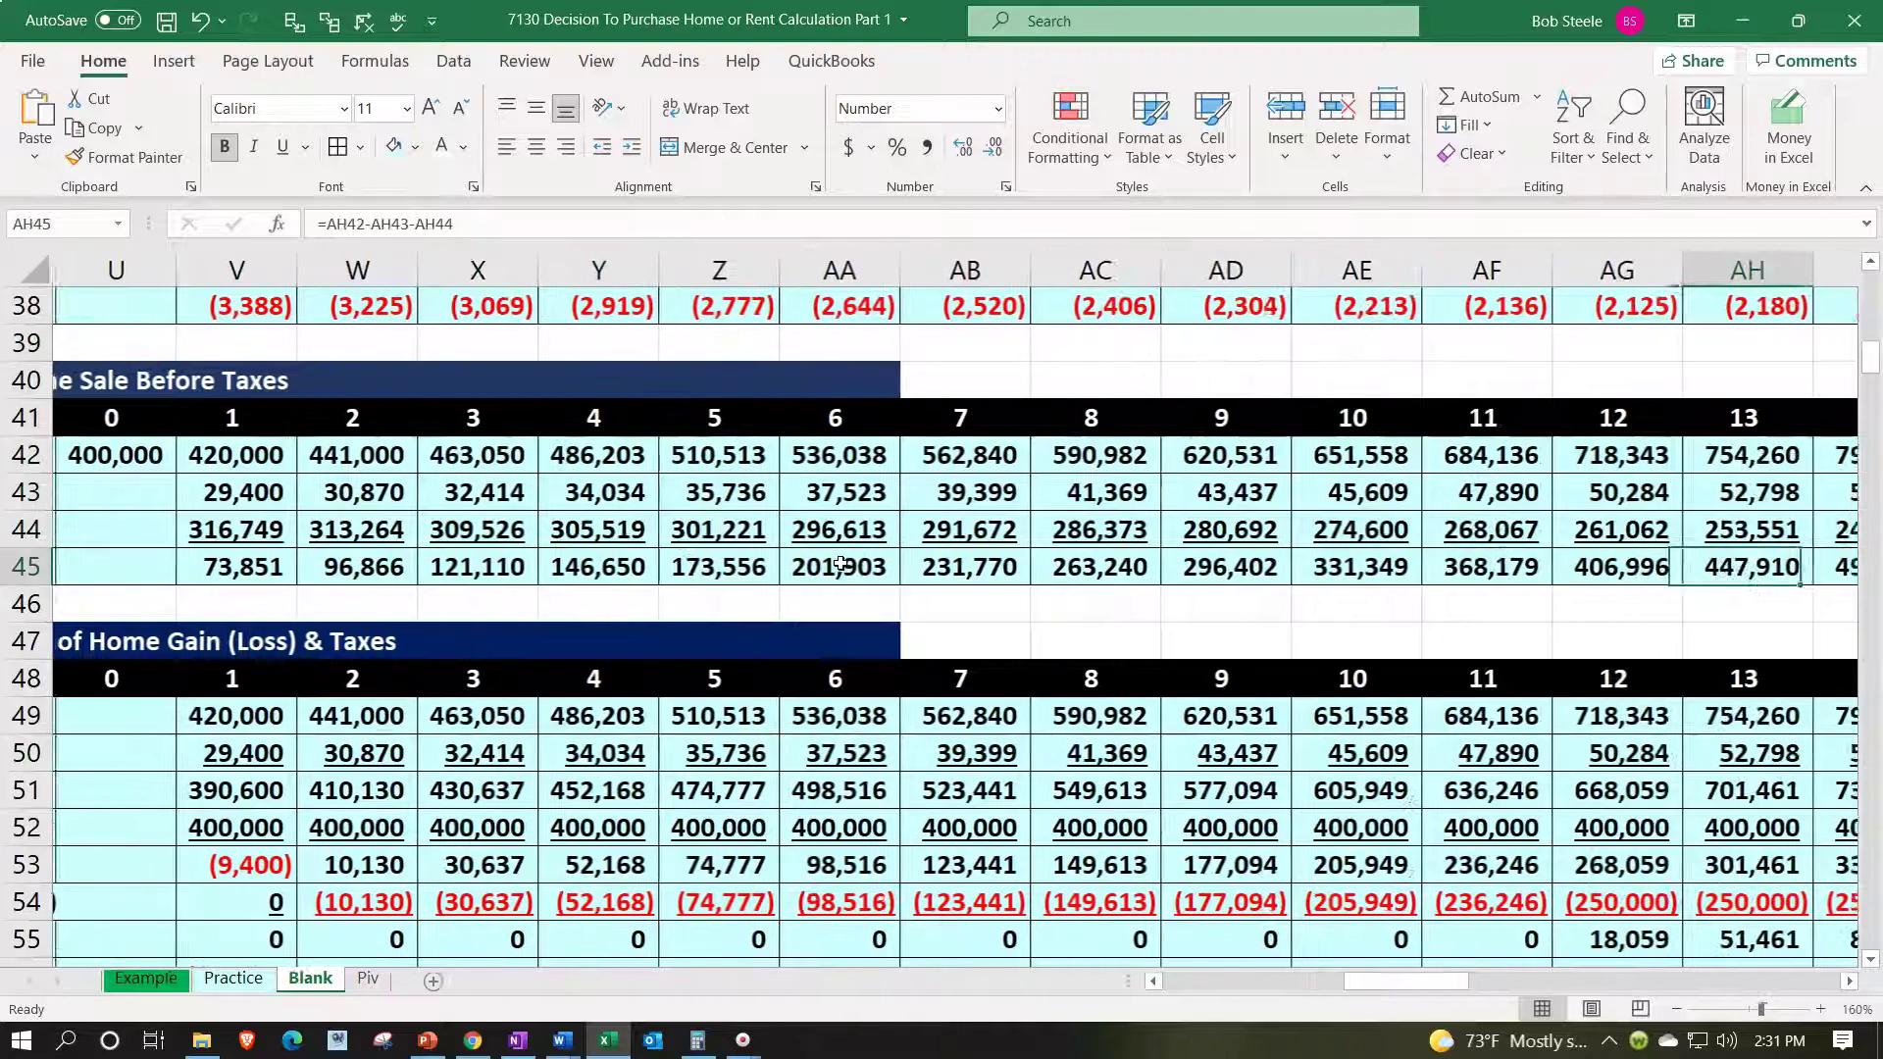
pyautogui.press('Right')
pyautogui.press('Right')
pyautogui.press('Right')
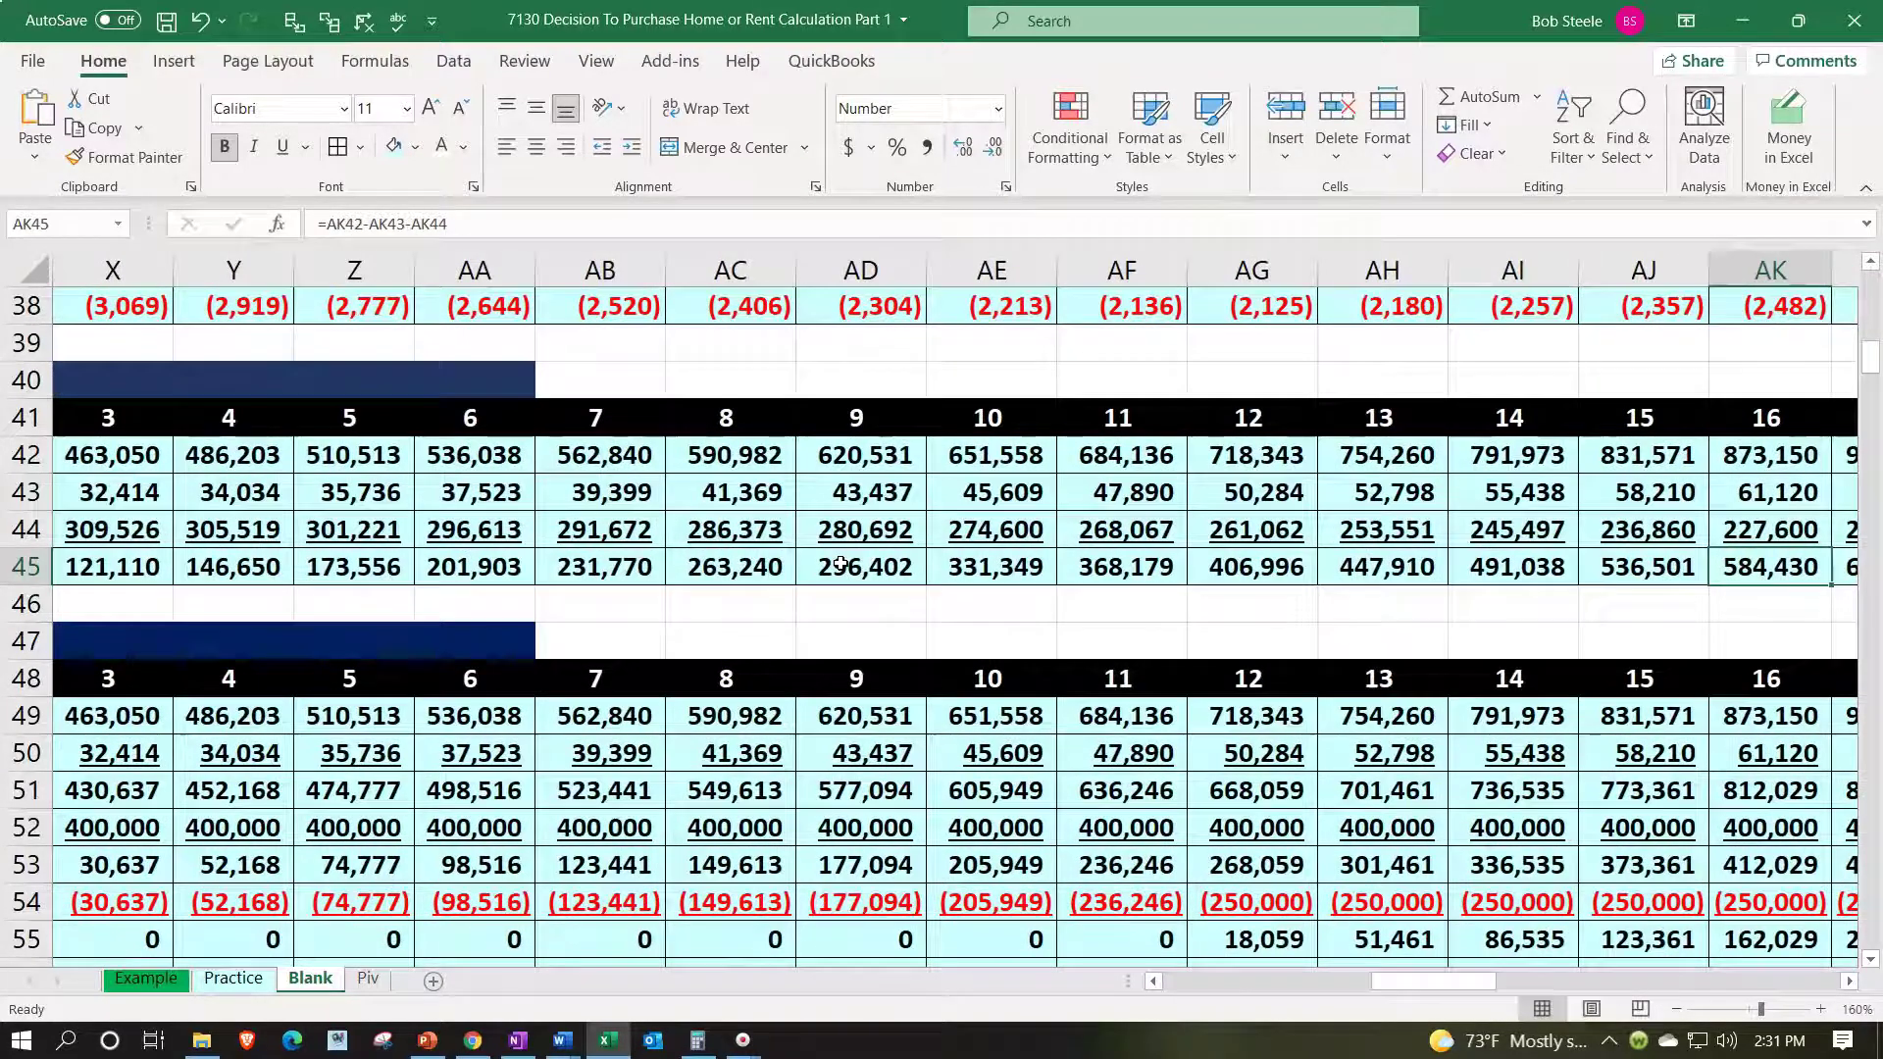
pyautogui.press('Right')
pyautogui.press('Right')
pyautogui.press('Right')
pyautogui.press('Right')
pyautogui.press('Right')
pyautogui.press('Right')
pyautogui.press('Right')
pyautogui.press('Right')
pyautogui.press('Right')
pyautogui.press('Right')
pyautogui.press('Right')
pyautogui.press('Right')
pyautogui.press('Right')
pyautogui.press('Right')
pyautogui.press('Right')
pyautogui.press('Right')
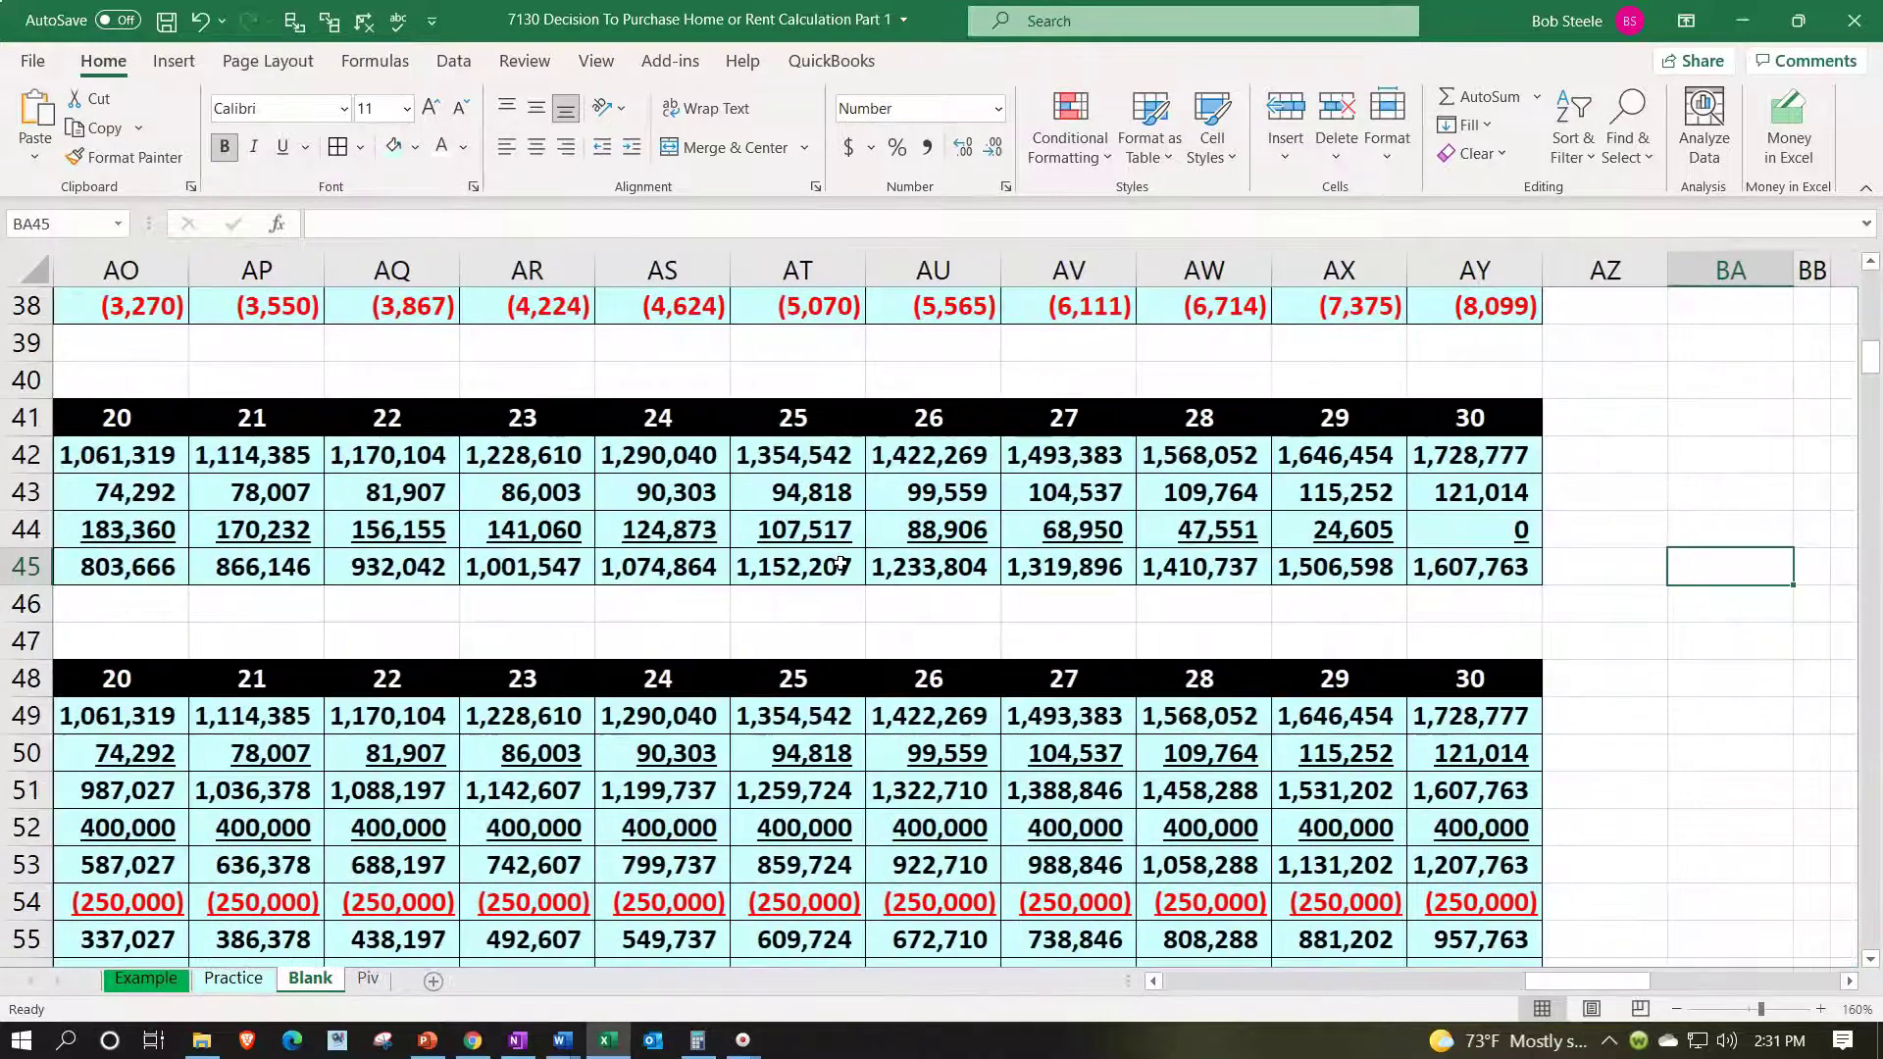
# - Go back along the before-tax home sale's Total cash flow row from year 30 to its row label
pyautogui.press('Left')
pyautogui.press('Left')
pyautogui.press('Left')
pyautogui.press('Left')
pyautogui.press('Left')
pyautogui.press('Left')
pyautogui.press('Left')
pyautogui.press('Left')
pyautogui.press('Left')
pyautogui.press('Left')
pyautogui.press('Left')
pyautogui.press('Left')
pyautogui.press('Left')
pyautogui.press('Left')
pyautogui.press('Left')
pyautogui.press('Left')
pyautogui.press('Left')
pyautogui.press('Left')
pyautogui.press('Left')
pyautogui.press('Left')
pyautogui.press('Left')
pyautogui.press('Left')
pyautogui.press('Left')
pyautogui.press('Left')
pyautogui.press('Left')
pyautogui.press('Left')
pyautogui.press('Left')
pyautogui.press('Left')
pyautogui.press('Left')
pyautogui.press('Left')
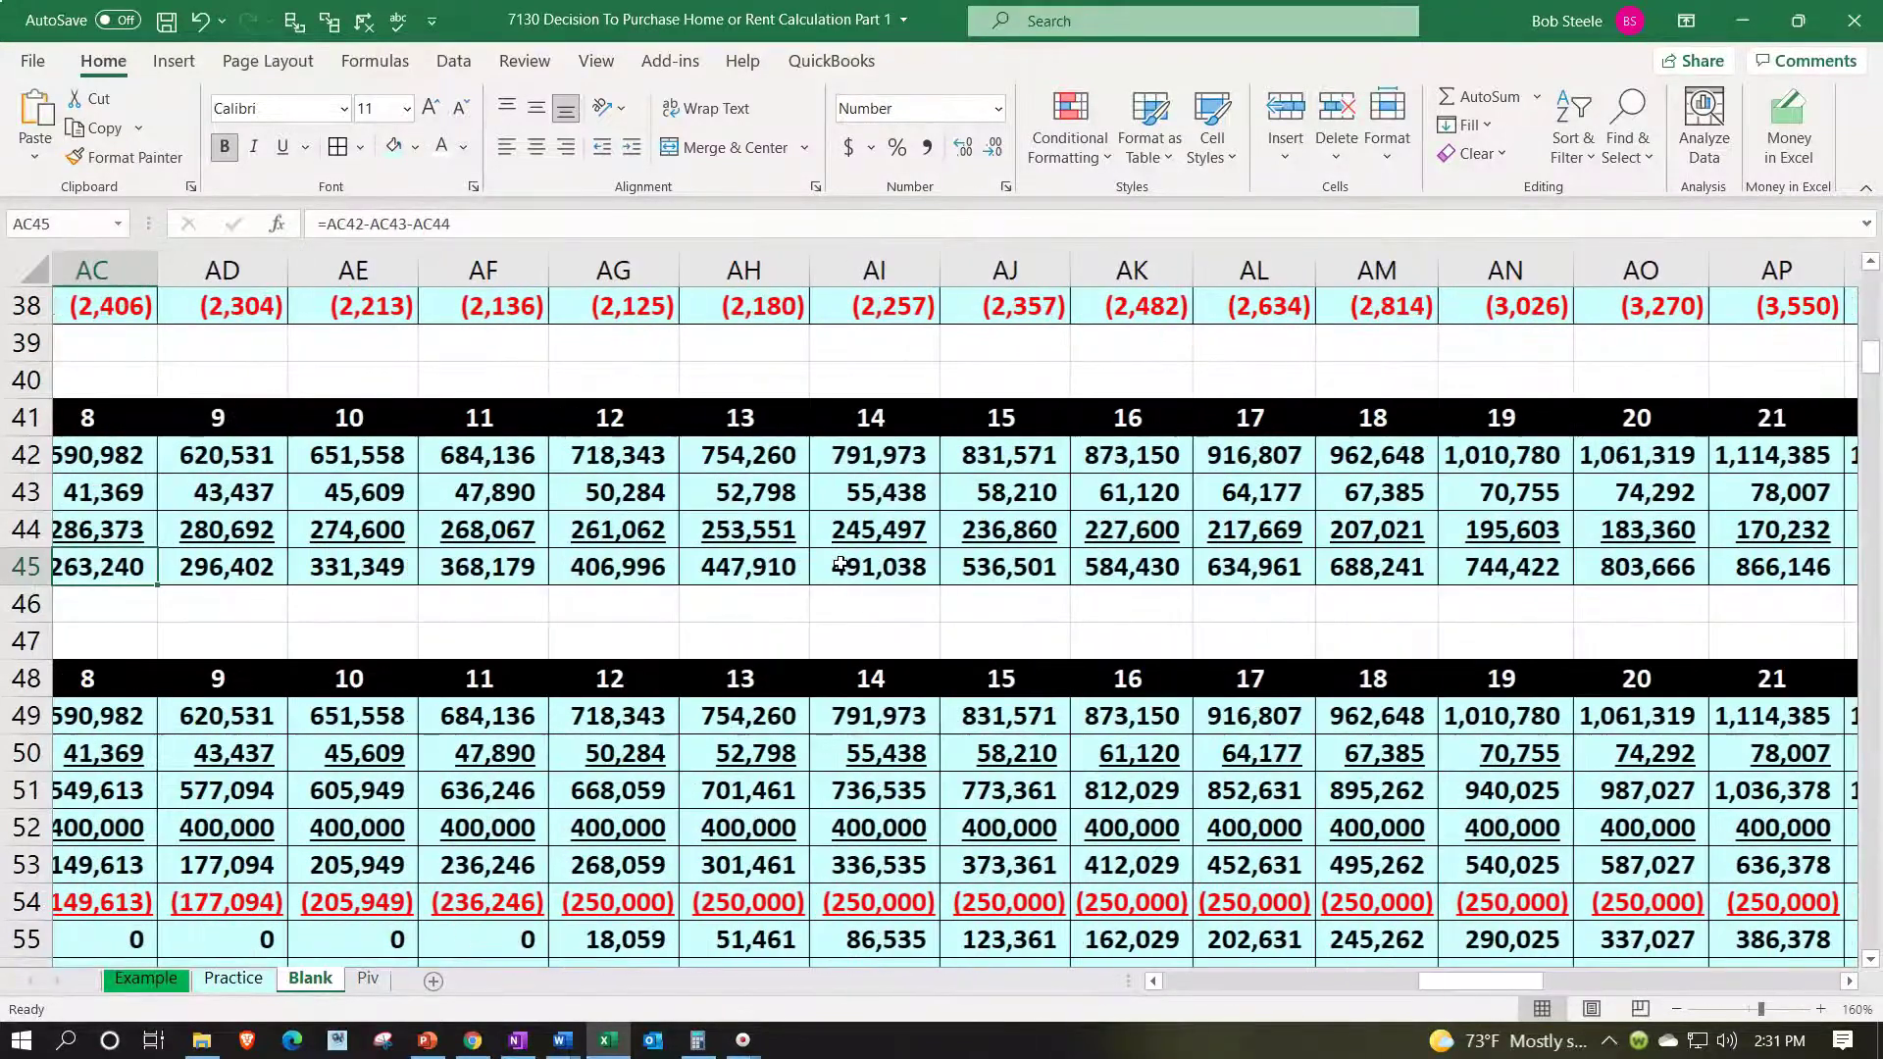
pyautogui.press('Left')
pyautogui.press('Left')
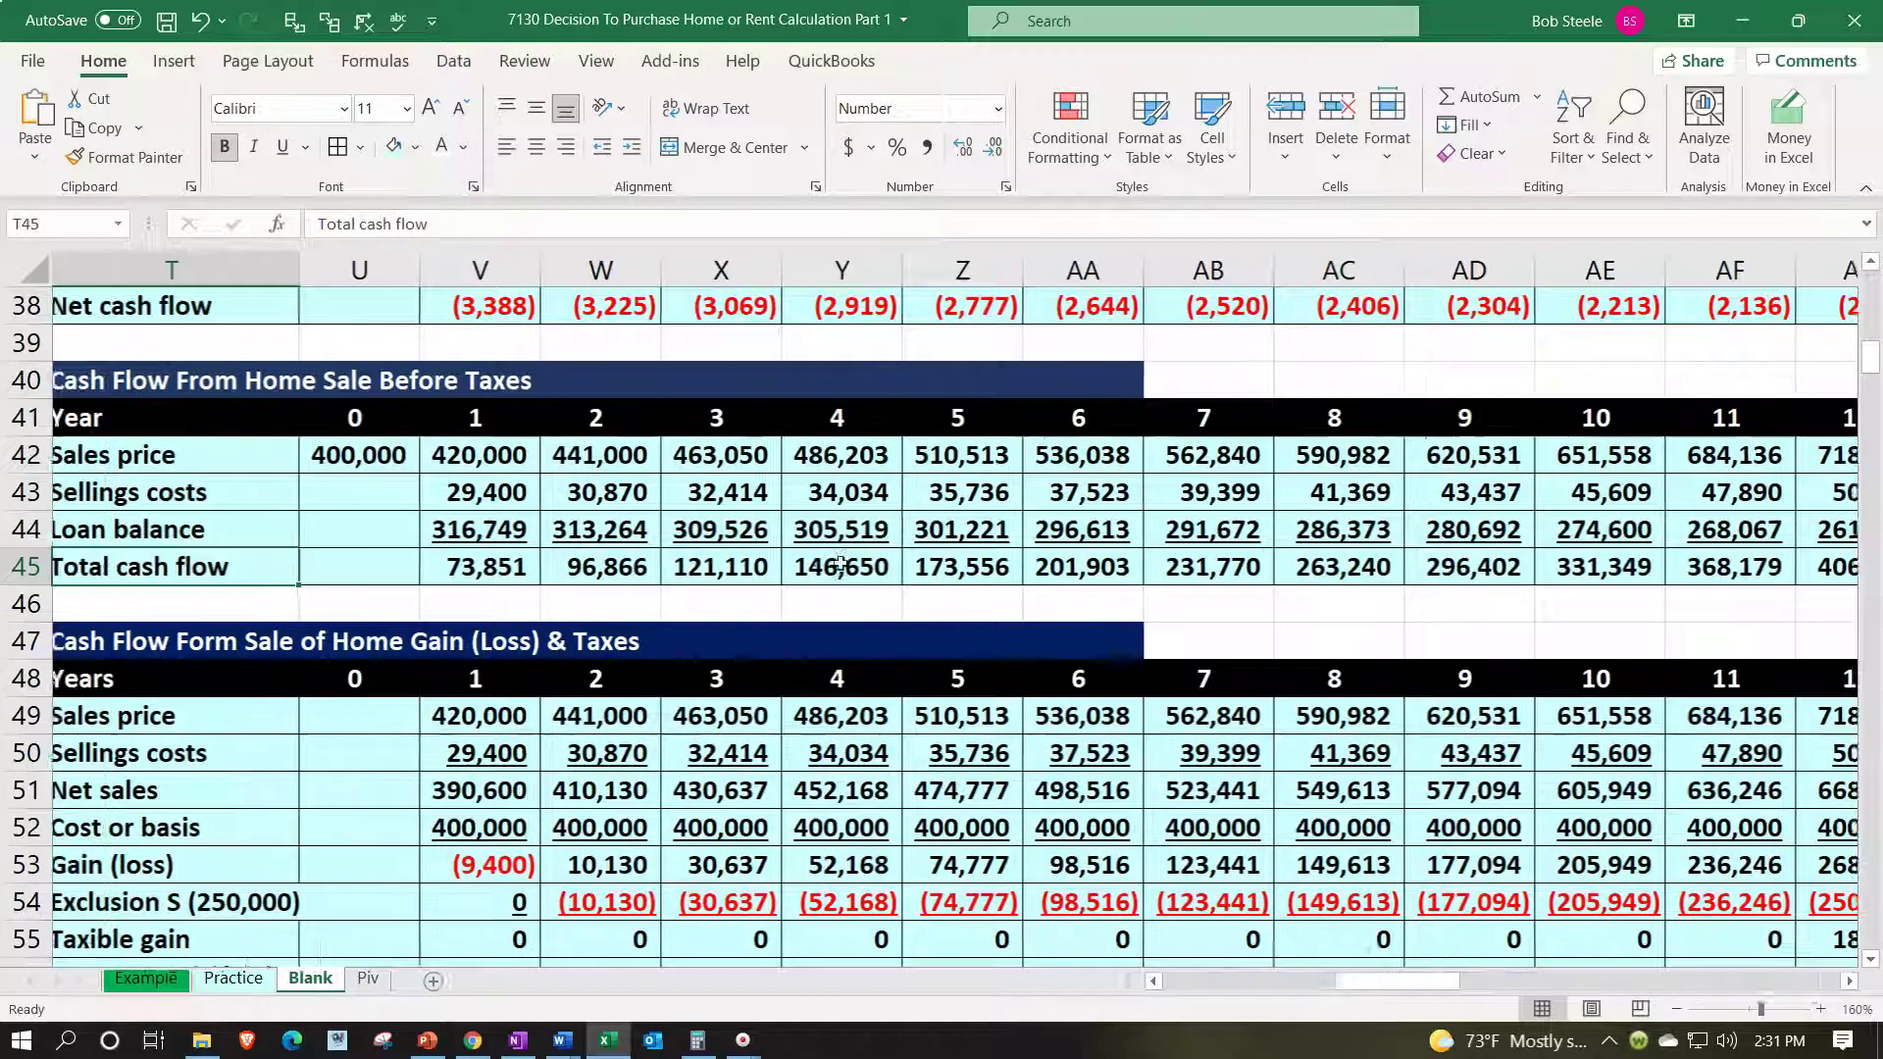
# - Move down to the Cash Flow Form Sale of Home Gain (Loss) & Taxes table and locate its Exclusion S (250,000) row
pyautogui.press('Down')
pyautogui.press('Down')
pyautogui.press('Down')
pyautogui.press('Down')
pyautogui.press('Down')
pyautogui.press('Down')
pyautogui.press('Down')
pyautogui.press('Down')
pyautogui.press('Down')
pyautogui.press('Down')
pyautogui.press('Down')
pyautogui.scroll(-2, 841, 562)
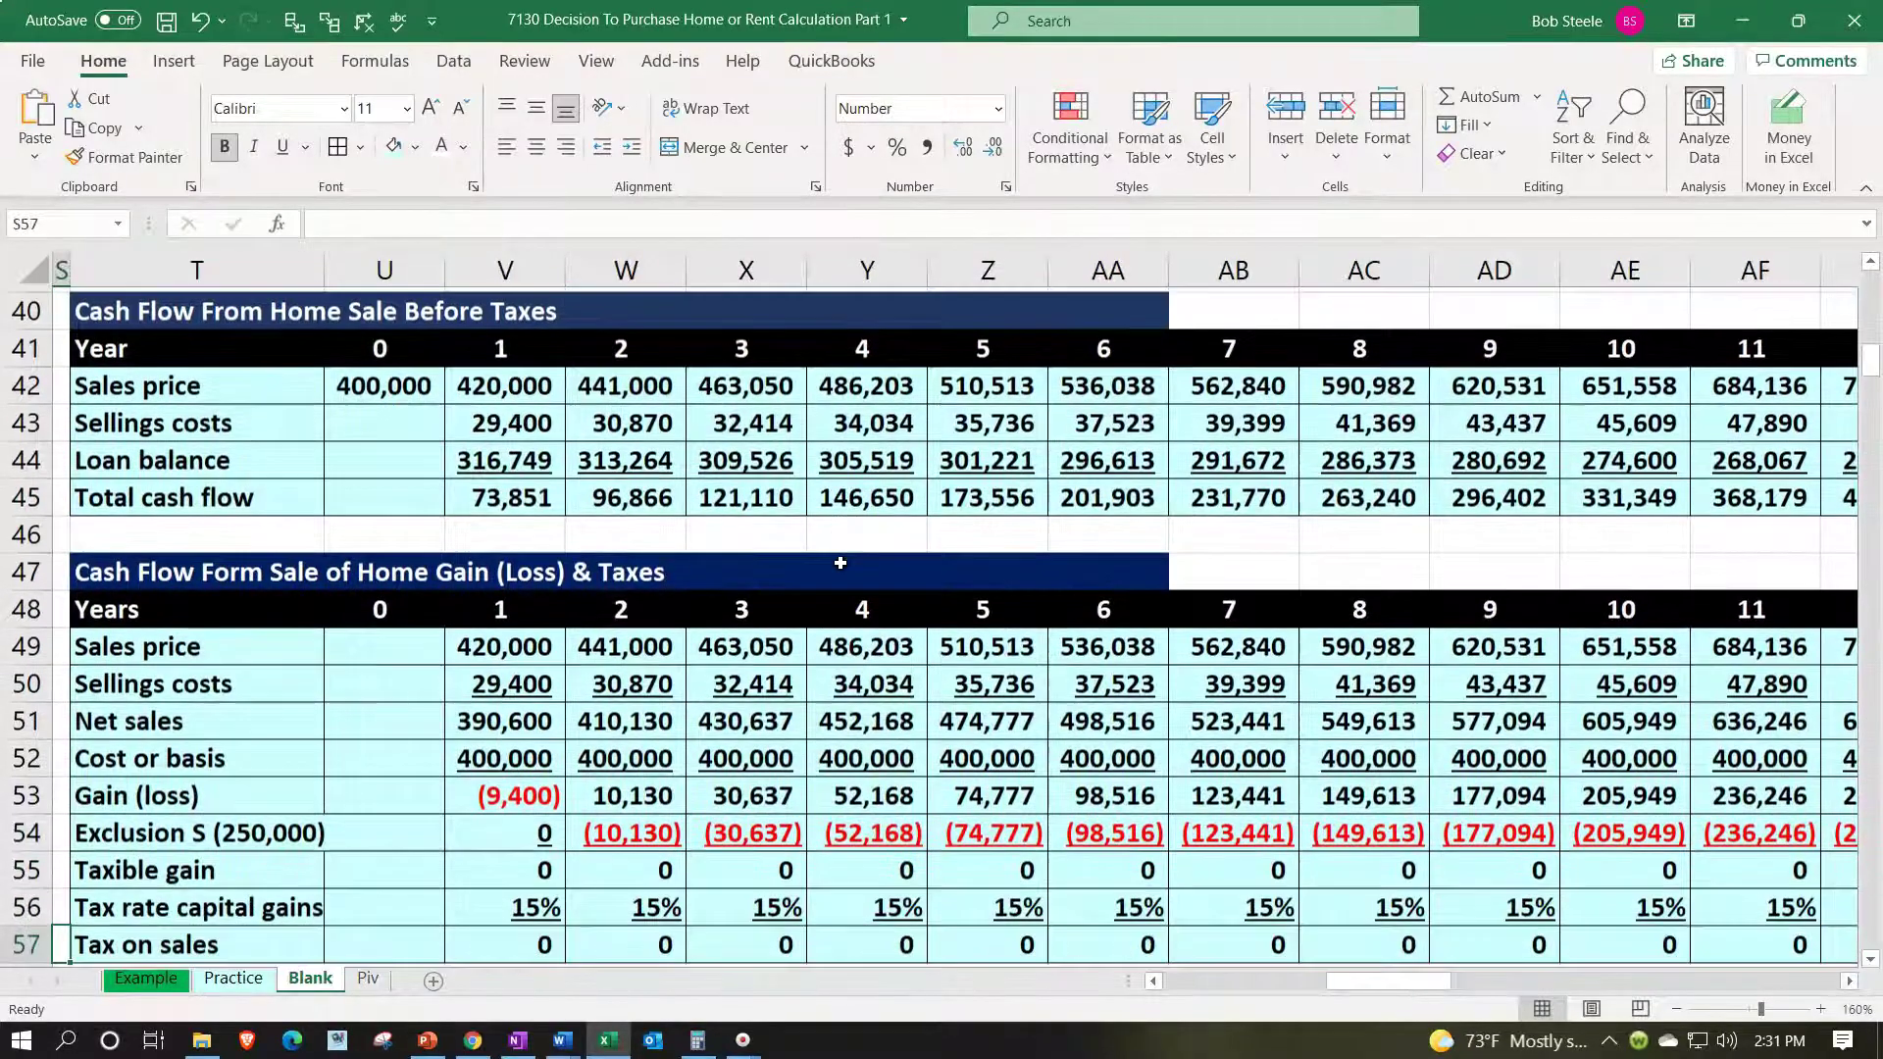
pyautogui.press('Up')
pyautogui.press('Up')
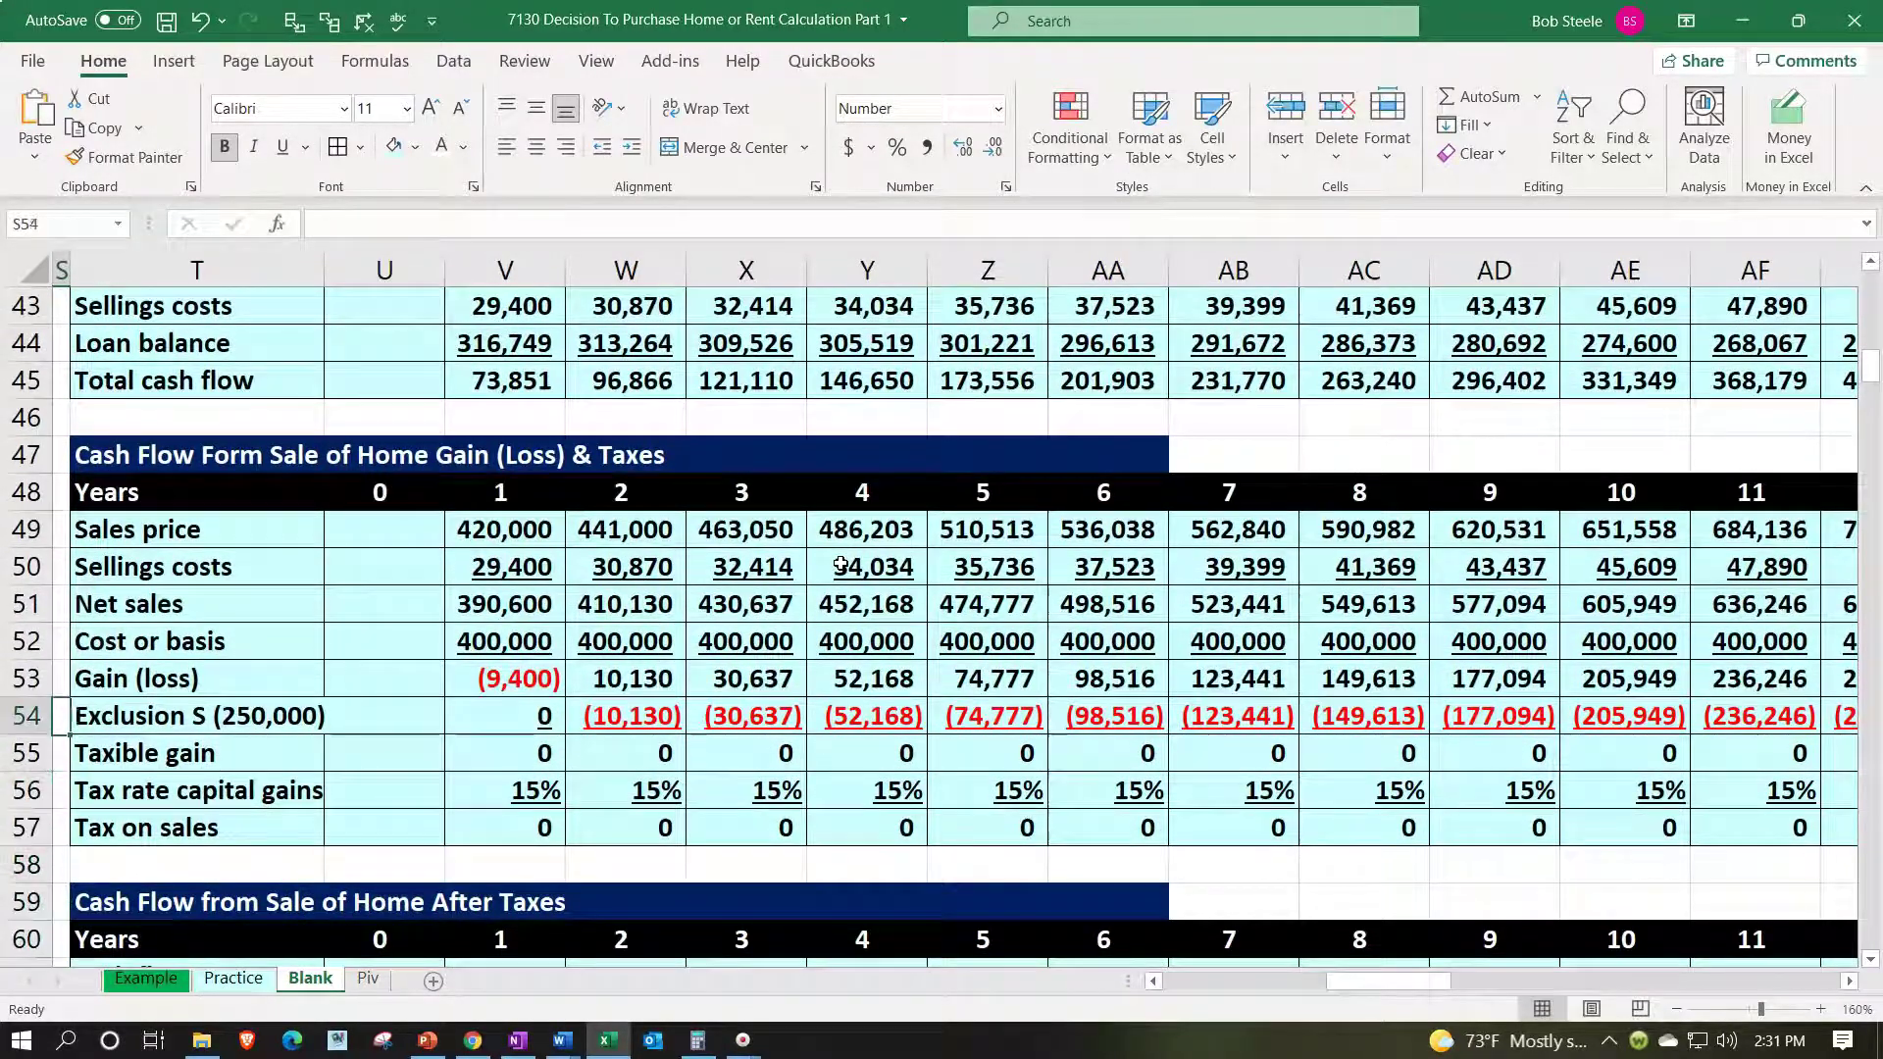
pyautogui.press('Right')
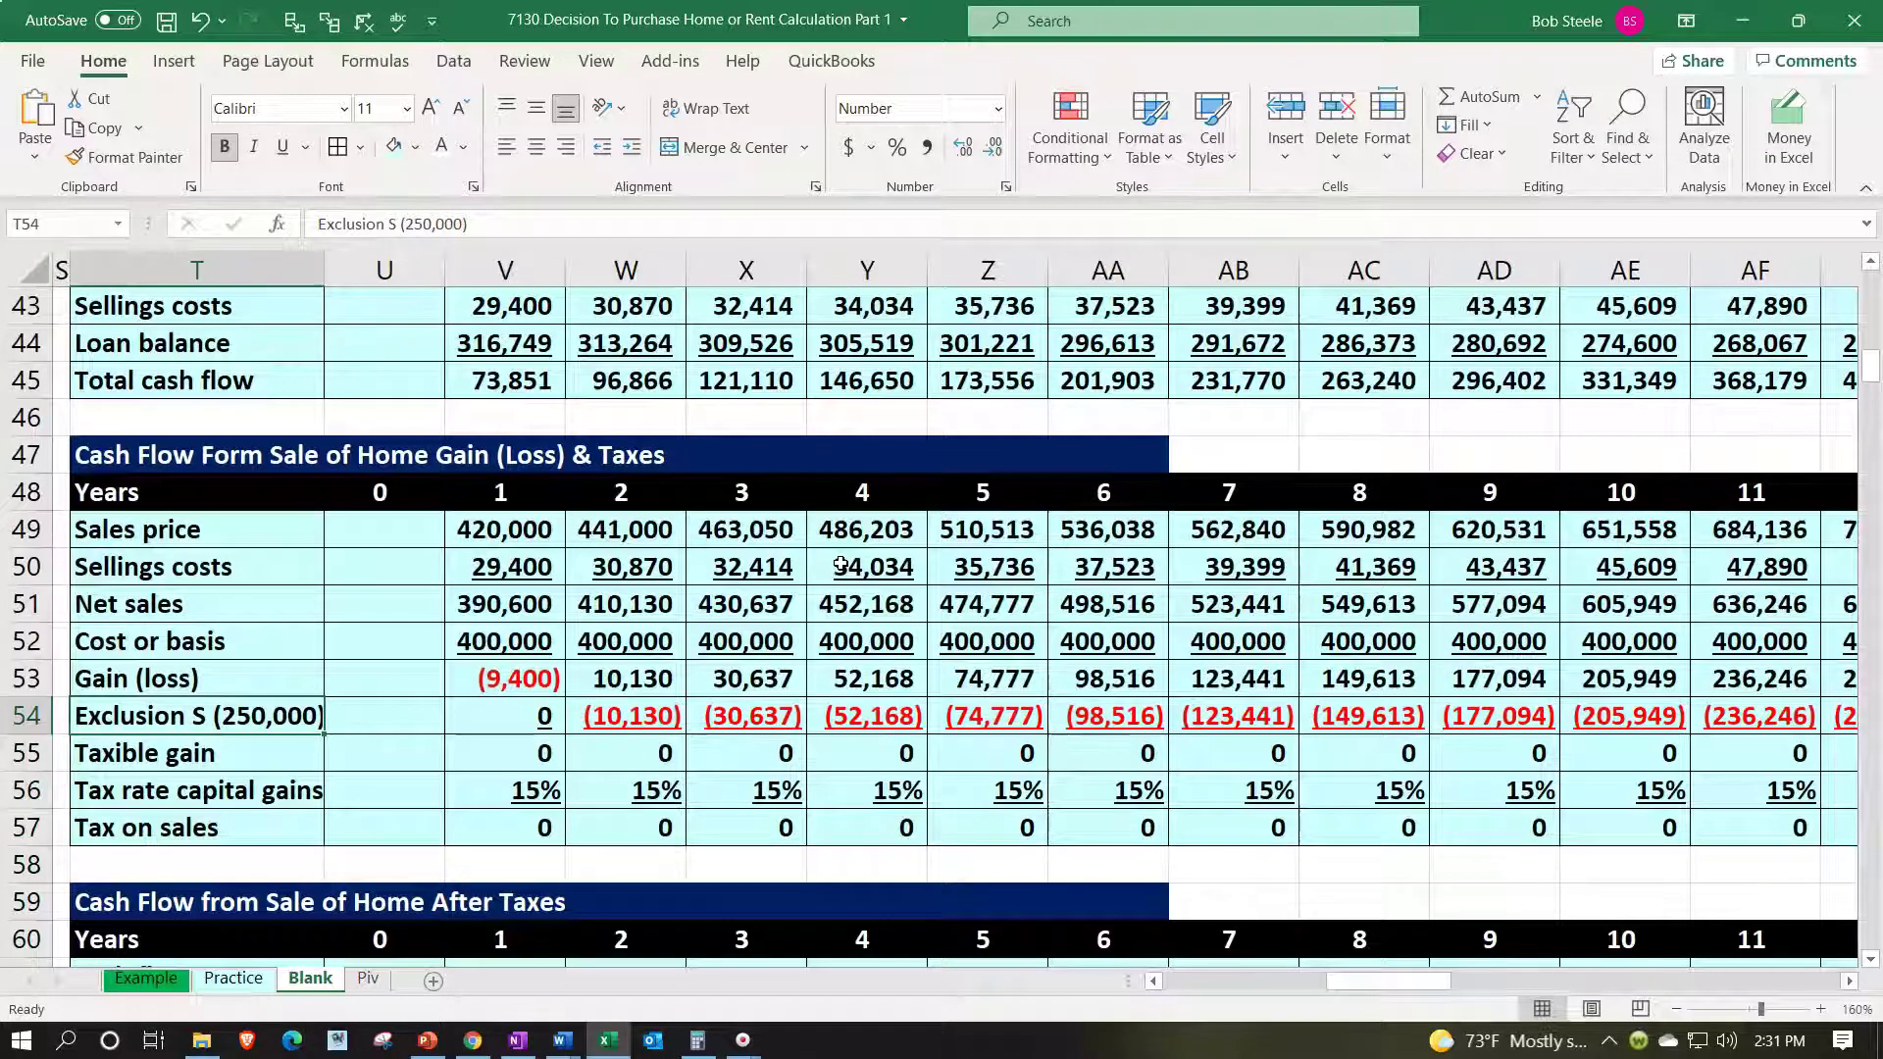
pyautogui.press('Right')
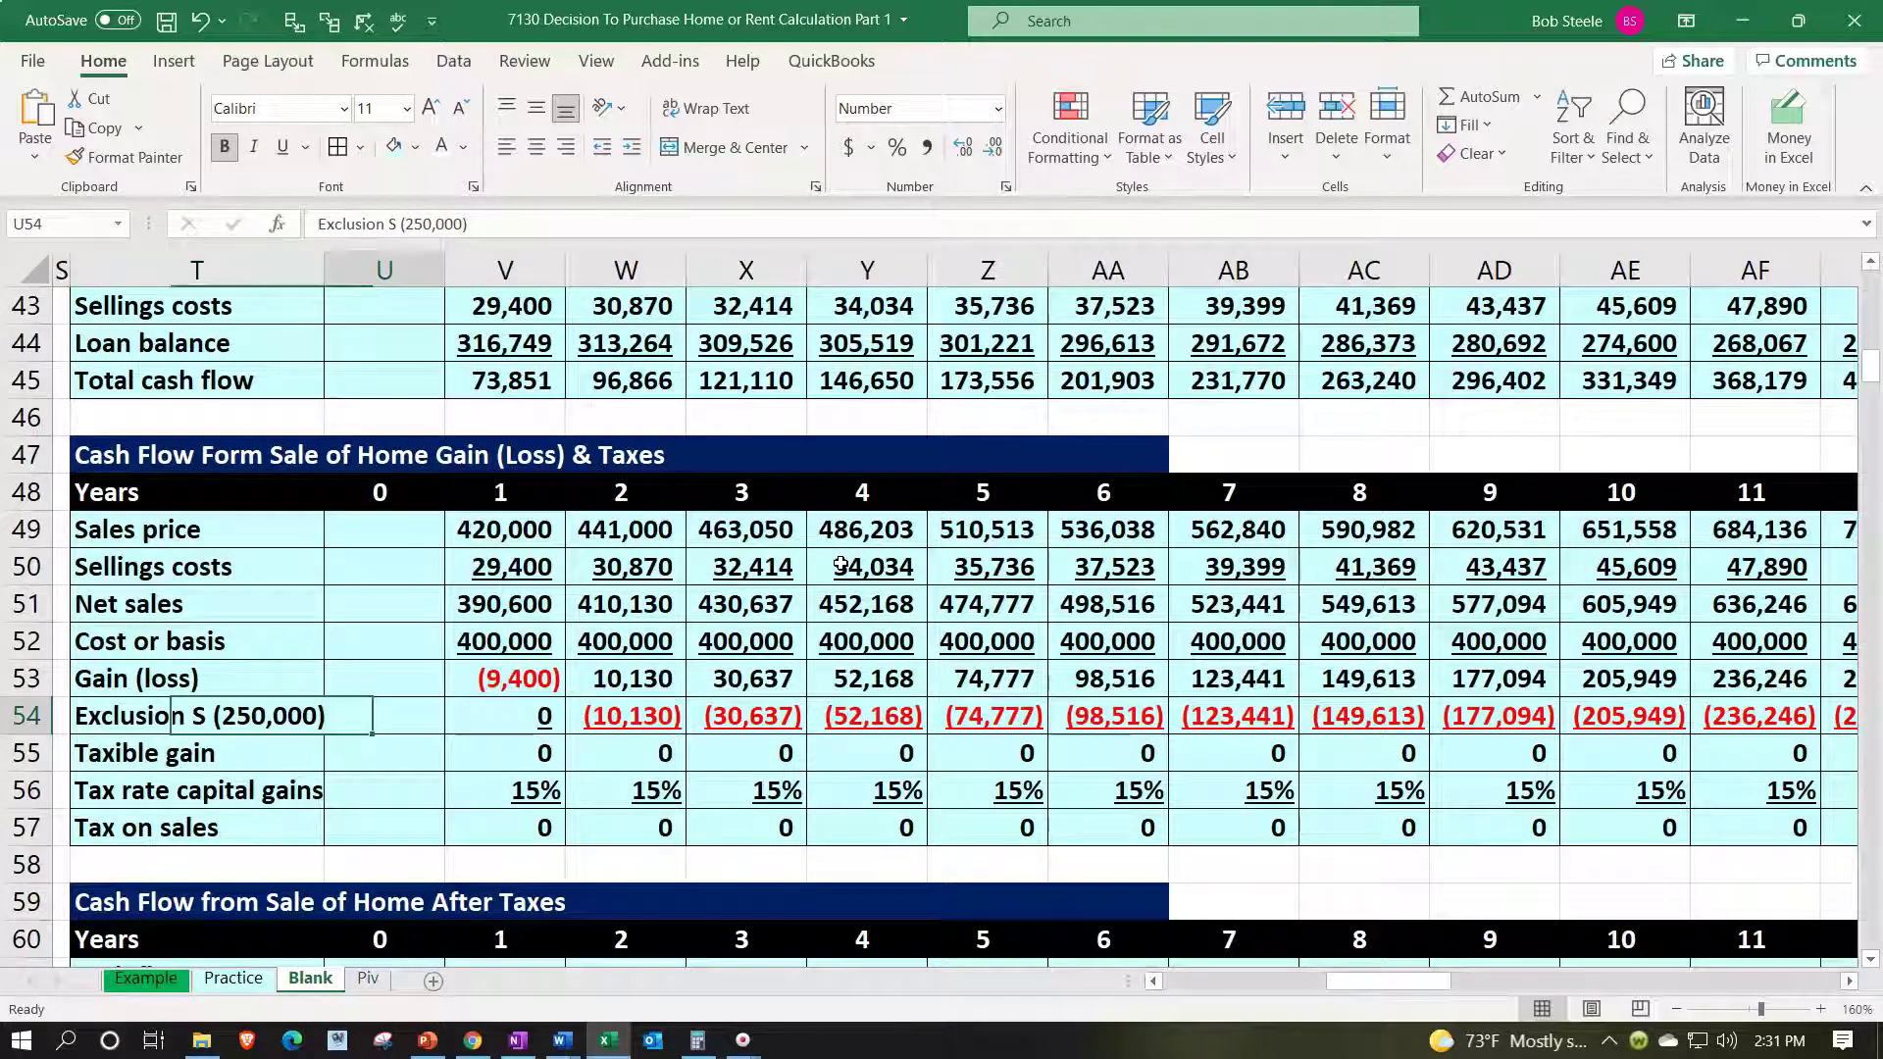
# - Follow the Exclusion row across the years to examine where the gain reaches the 250,000 limit
pyautogui.press('Right')
pyautogui.press('Right')
pyautogui.press('Right')
pyautogui.press('Right')
pyautogui.press('Right')
pyautogui.press('Right')
pyautogui.press('Right')
pyautogui.press('Right')
pyautogui.press('Right')
pyautogui.press('Right')
pyautogui.press('Right')
pyautogui.press('Right')
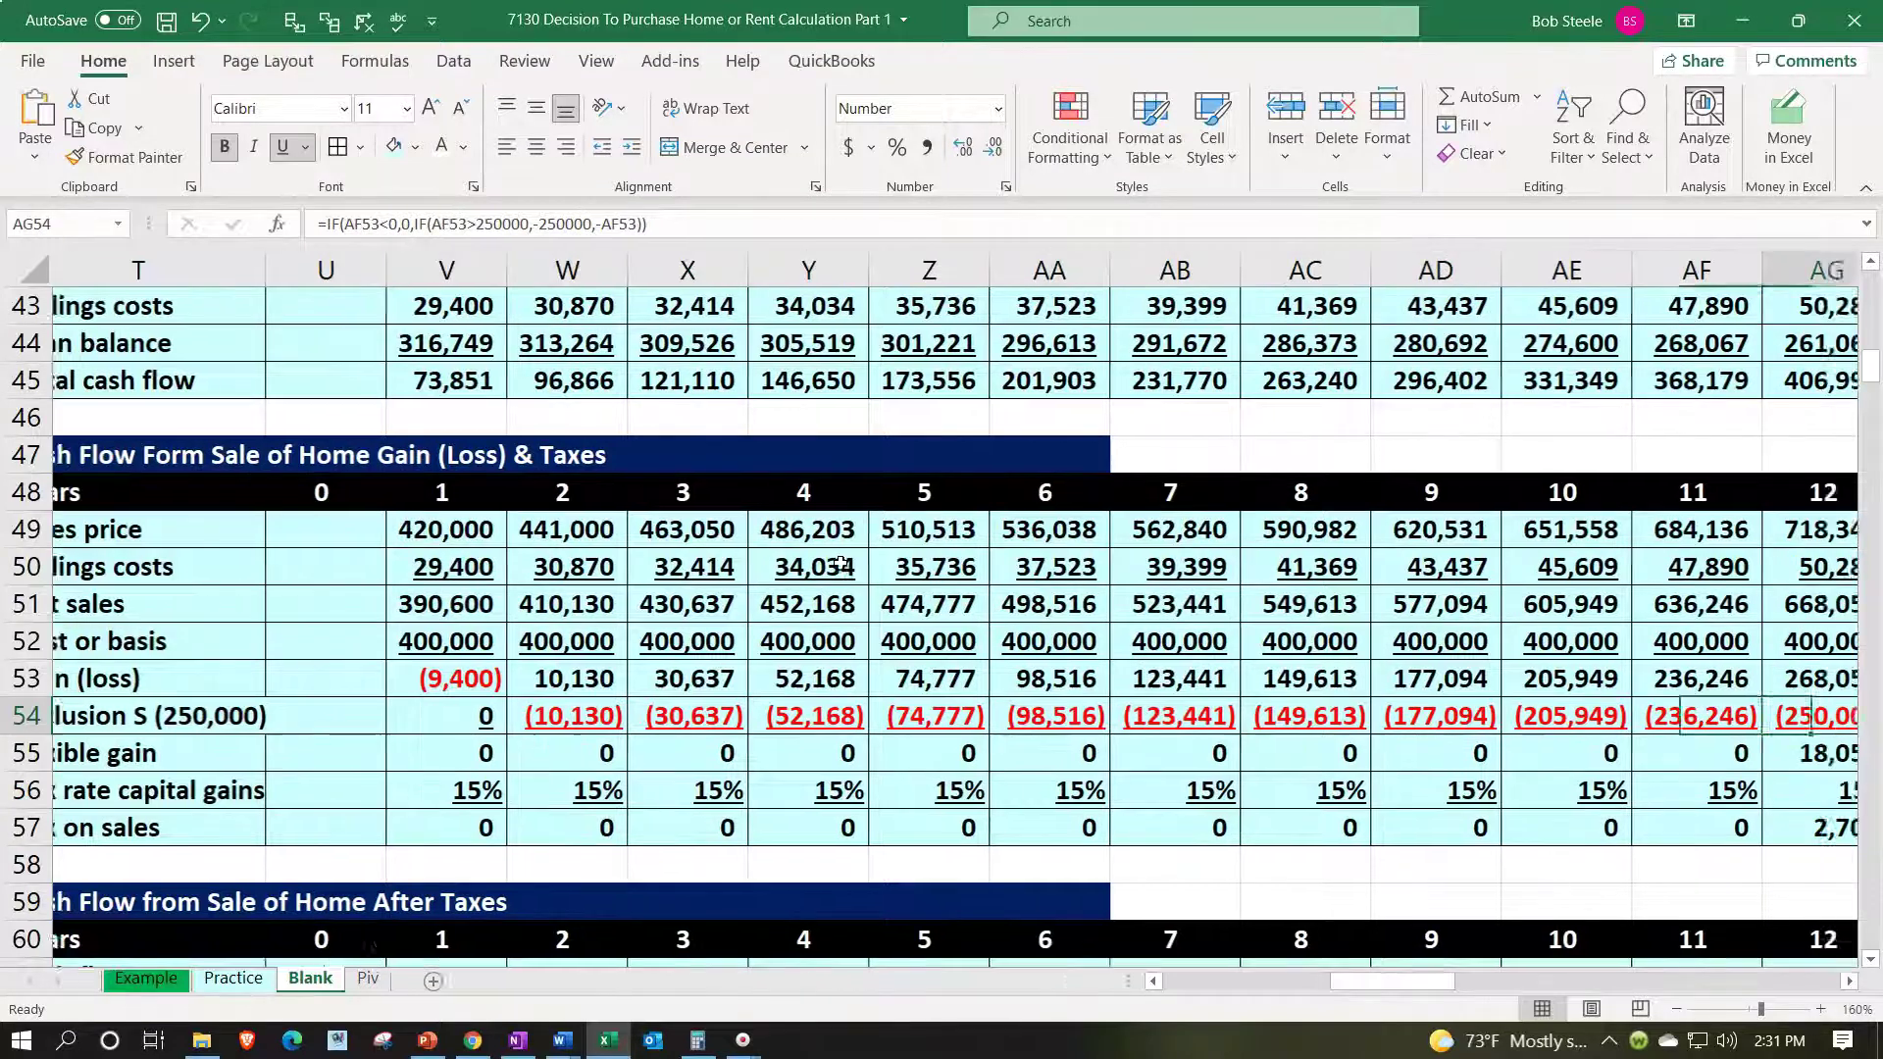
pyautogui.press('Right')
pyautogui.press('Right')
pyautogui.press('Right')
pyautogui.press('Right')
pyautogui.press('Left')
pyautogui.press('Left')
pyautogui.press('Left')
pyautogui.press('Left')
# - Examine year 12's gain, exclusion, taxable gain, capital gains rate and Tax on sales formula
pyautogui.press('Down')
pyautogui.press('Down')
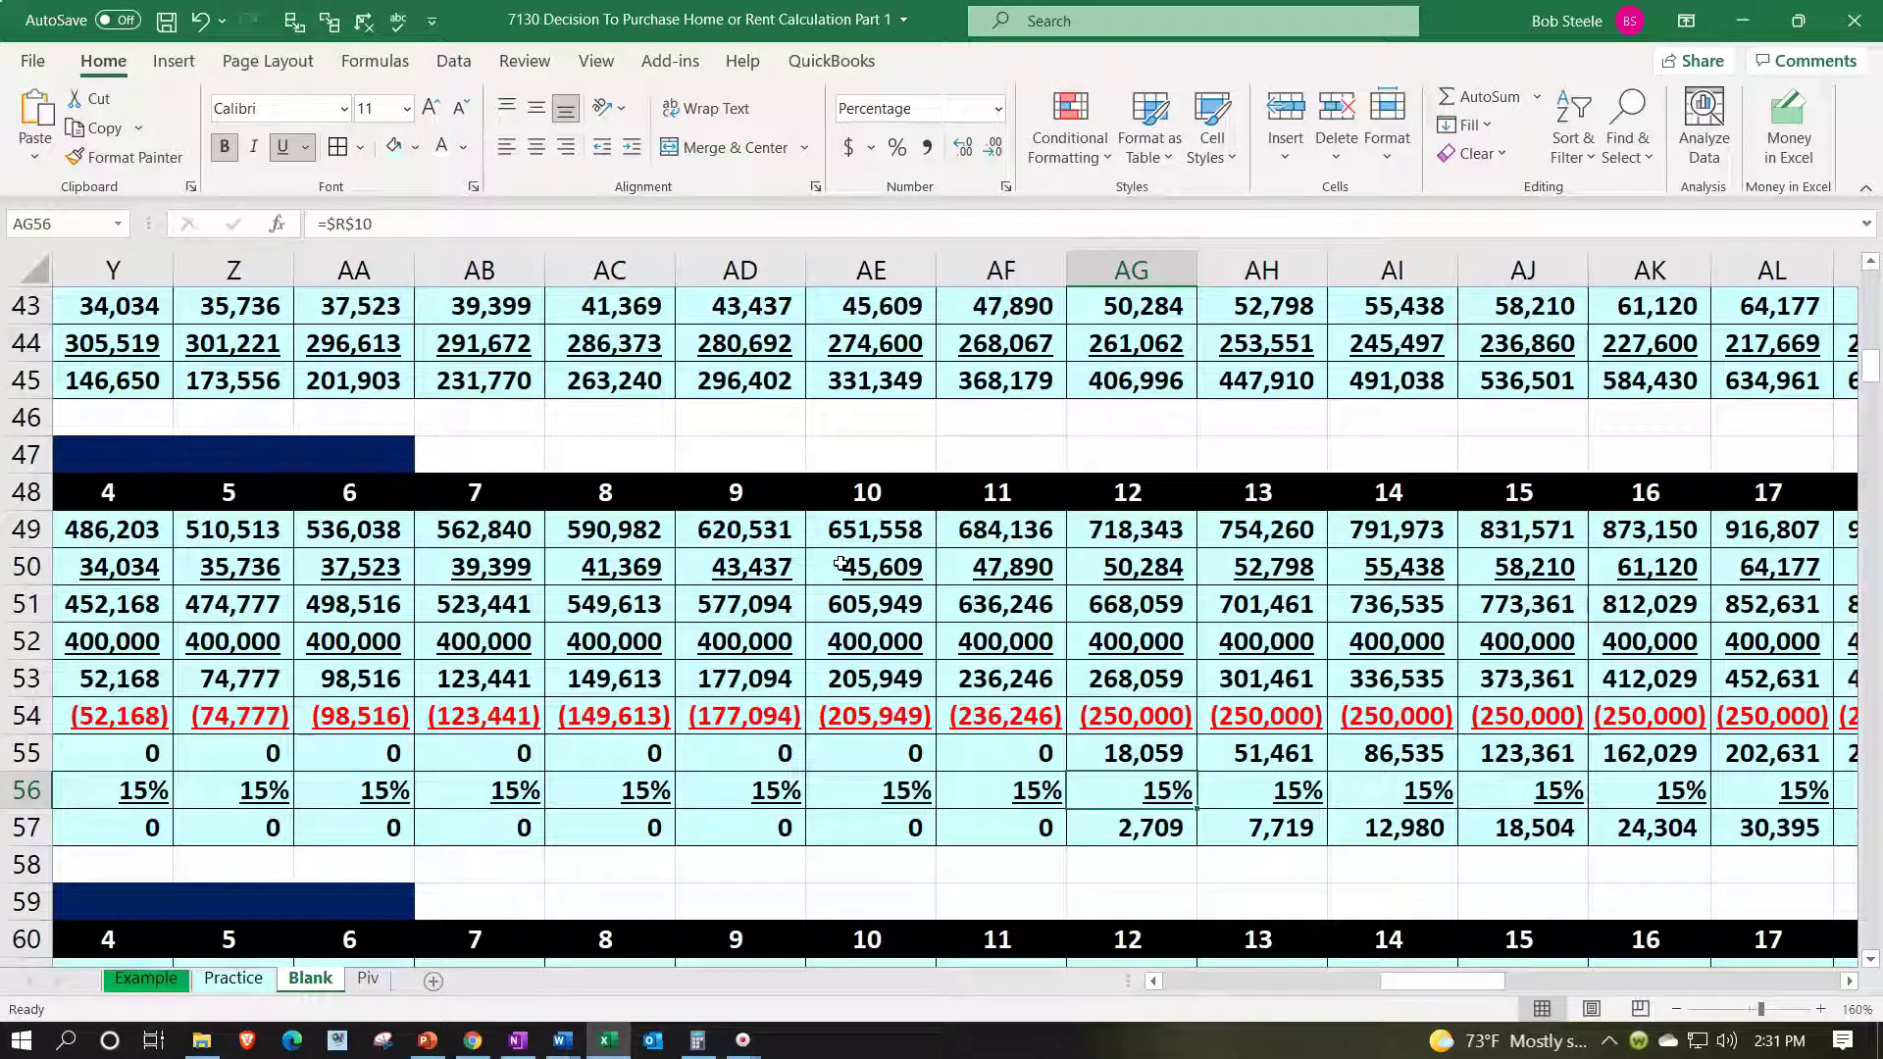
pyautogui.press('Up')
pyautogui.press('Up')
pyautogui.press('Up')
pyautogui.press('Down')
pyautogui.press('Down')
pyautogui.press('Down')
pyautogui.press('Down')
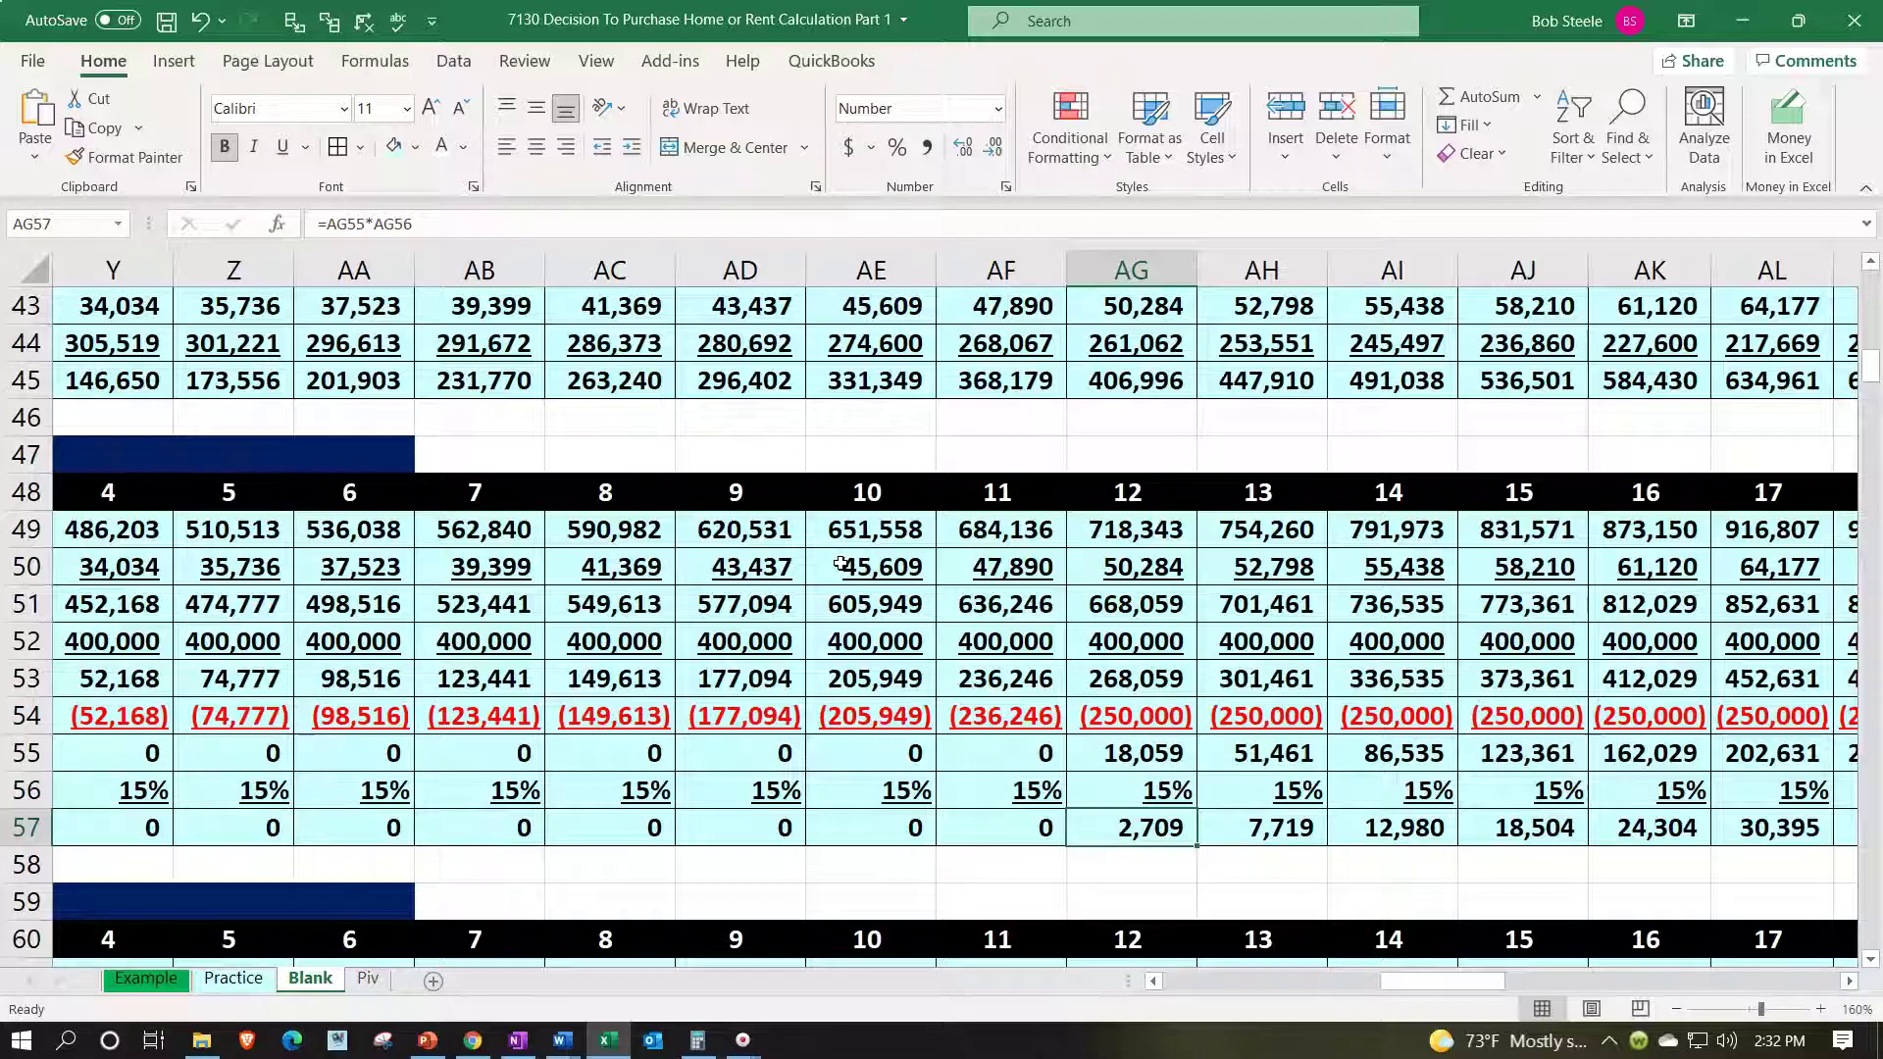
# - Follow the Tax on sales row from year 12 to the end of the table at year 30
pyautogui.press('Right')
pyautogui.press('Right')
pyautogui.press('Right')
pyautogui.press('Right')
pyautogui.press('Right')
pyautogui.press('Right')
pyautogui.press('Right')
pyautogui.press('Right')
pyautogui.press('Right')
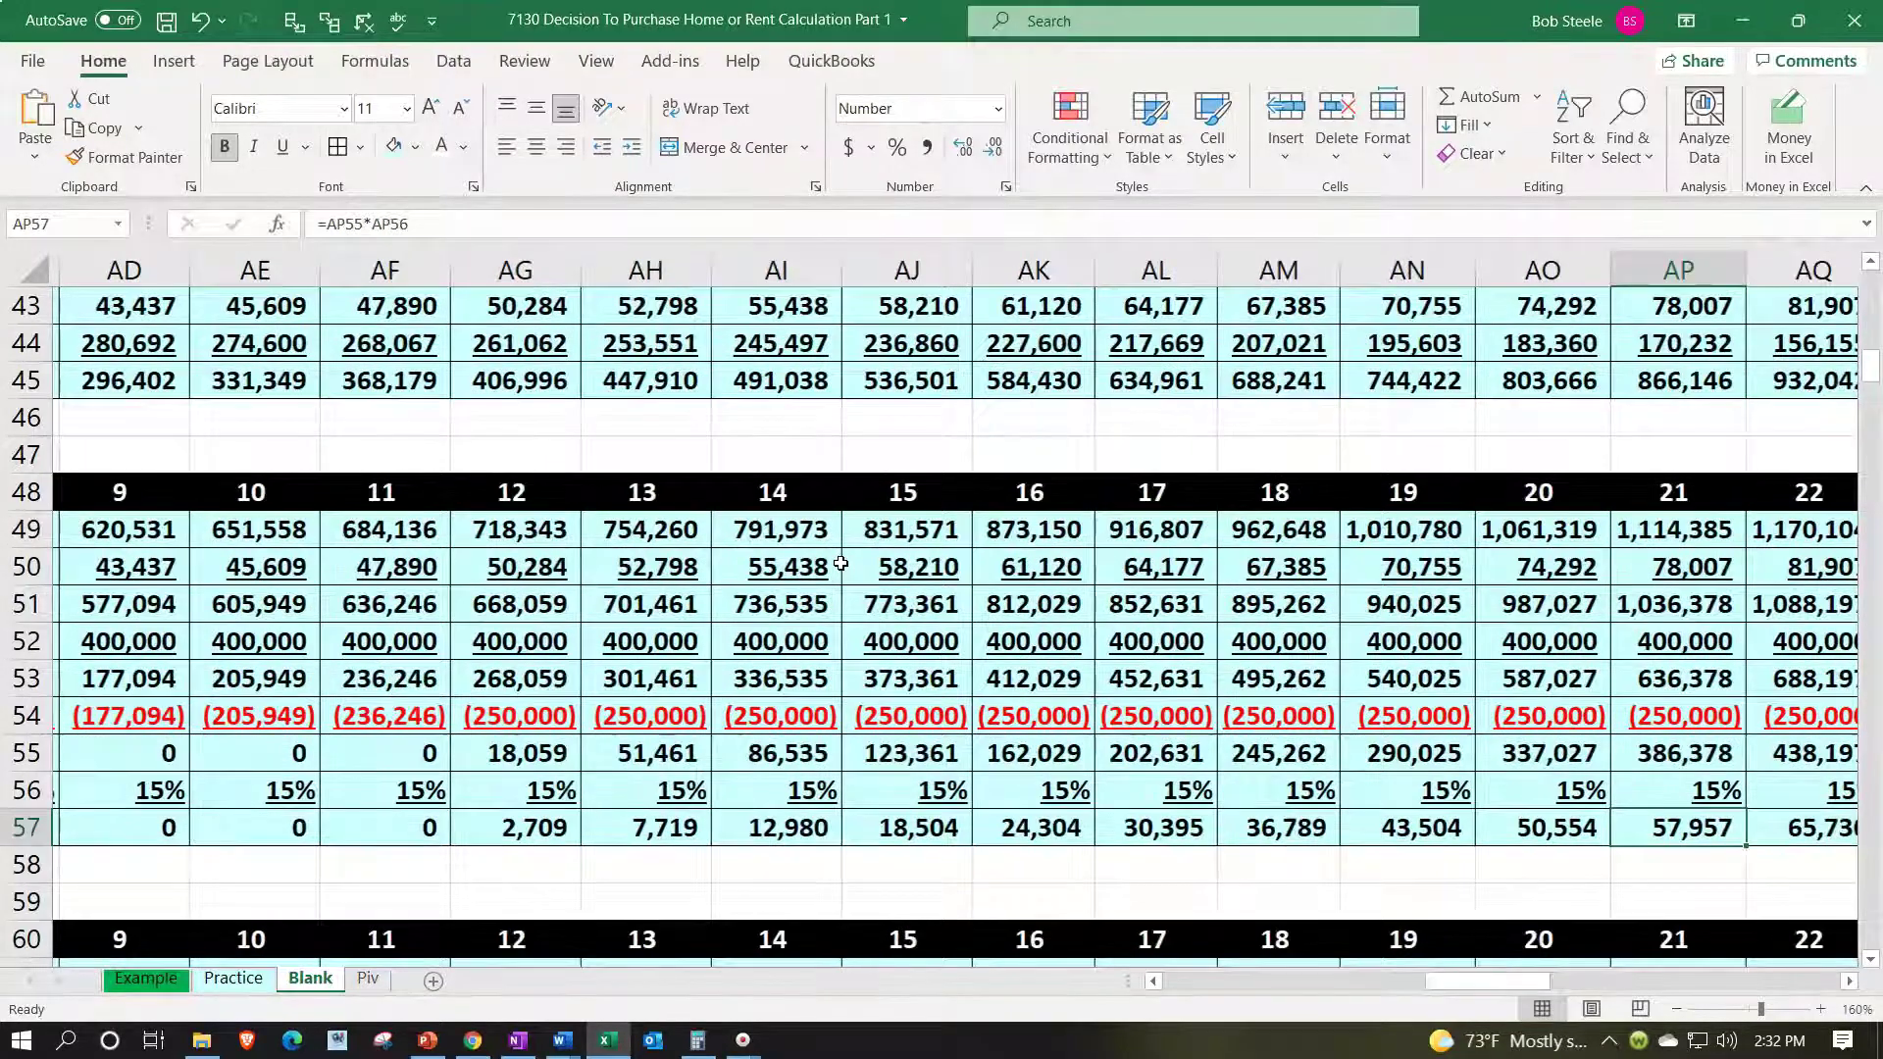
pyautogui.press('Right')
pyautogui.press('Right')
pyautogui.press('Right')
pyautogui.press('Right')
pyautogui.press('Right')
pyautogui.press('Right')
pyautogui.press('Right')
pyautogui.press('Right')
pyautogui.press('Right')
pyautogui.press('Right')
pyautogui.press('Right')
# - Go back along the Tax on sales row from the end of the table to its row label
pyautogui.press('Left')
pyautogui.press('Left')
pyautogui.press('Left')
pyautogui.press('Left')
pyautogui.press('Left')
pyautogui.press('Left')
pyautogui.press('Left')
pyautogui.press('Left')
pyautogui.press('Left')
pyautogui.press('Left')
pyautogui.press('Left')
pyautogui.press('Left')
pyautogui.press('Left')
pyautogui.press('Left')
pyautogui.press('Left')
pyautogui.press('Left')
pyautogui.press('Left')
pyautogui.press('Left')
pyautogui.press('Left')
pyautogui.press('Left')
pyautogui.press('Left')
pyautogui.press('Left')
pyautogui.press('Left')
pyautogui.press('Left')
pyautogui.press('Left')
pyautogui.press('Left')
pyautogui.press('Left')
pyautogui.press('Left')
pyautogui.press('Left')
pyautogui.press('Left')
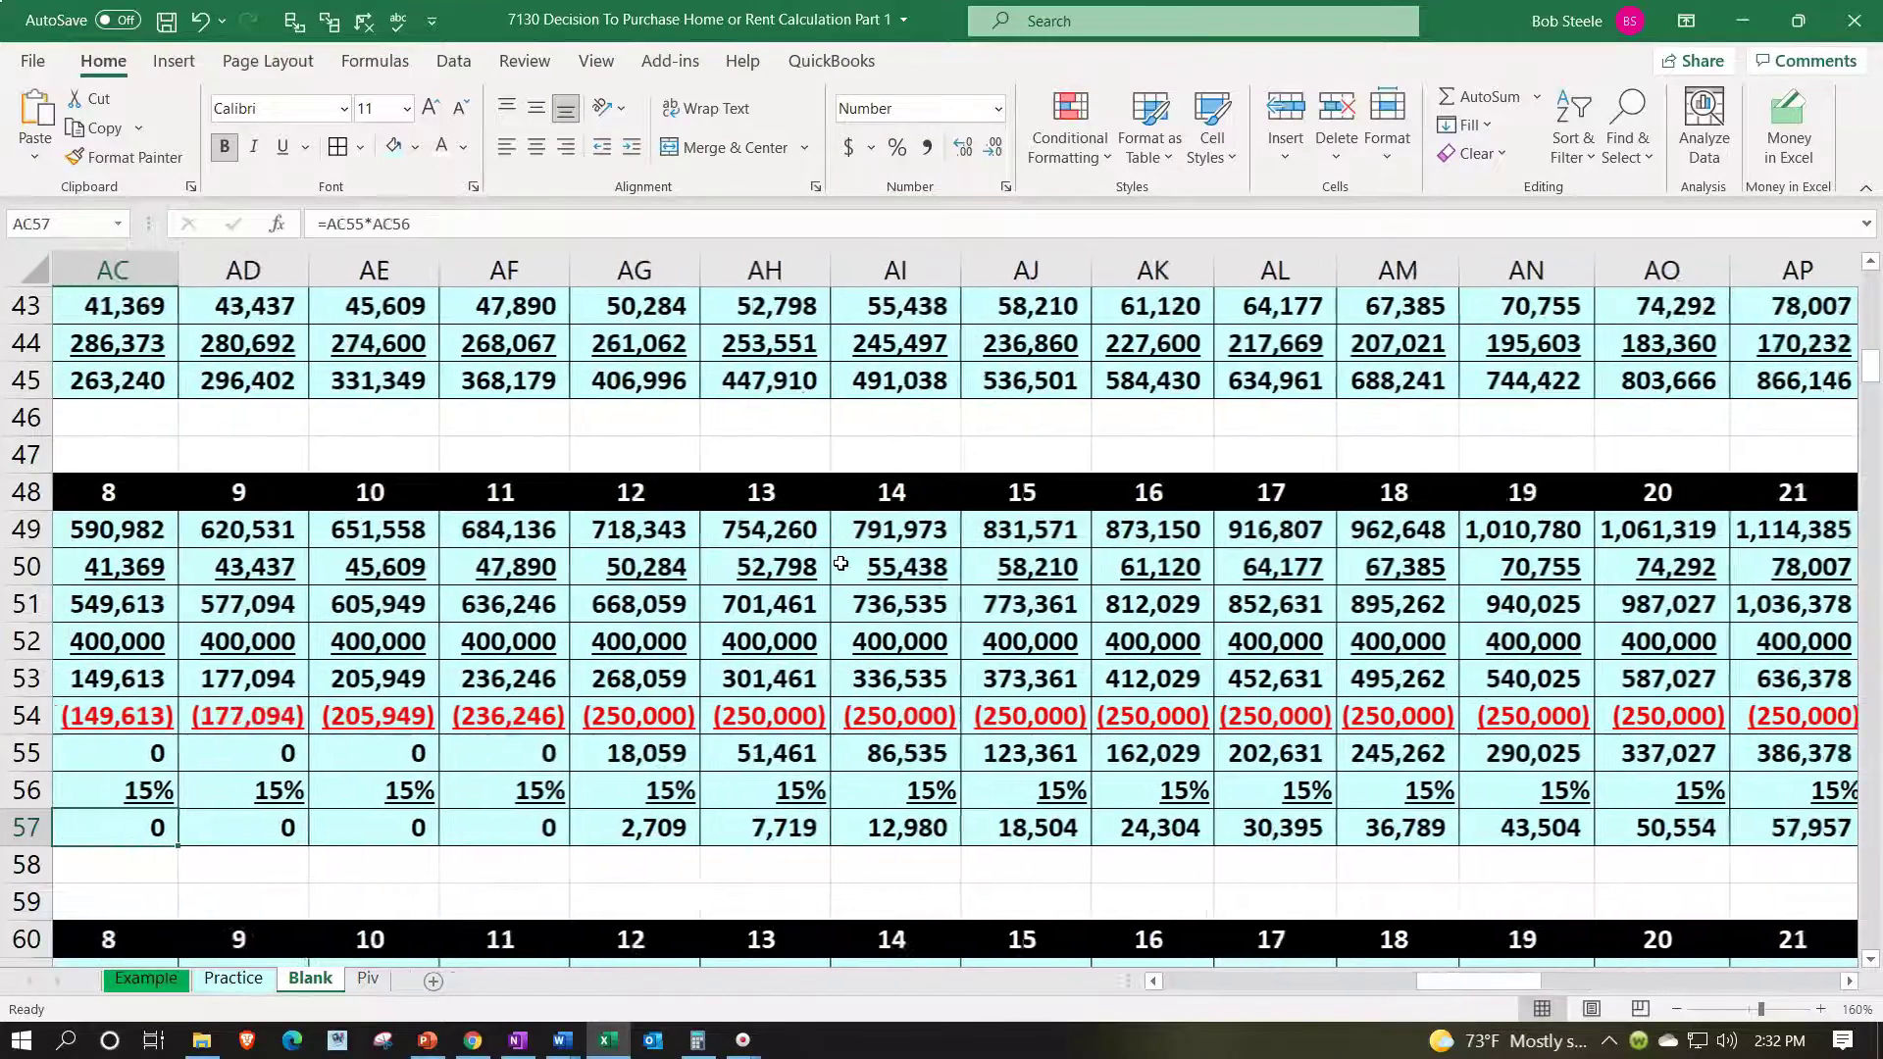
pyautogui.press('Left')
pyautogui.press('Left')
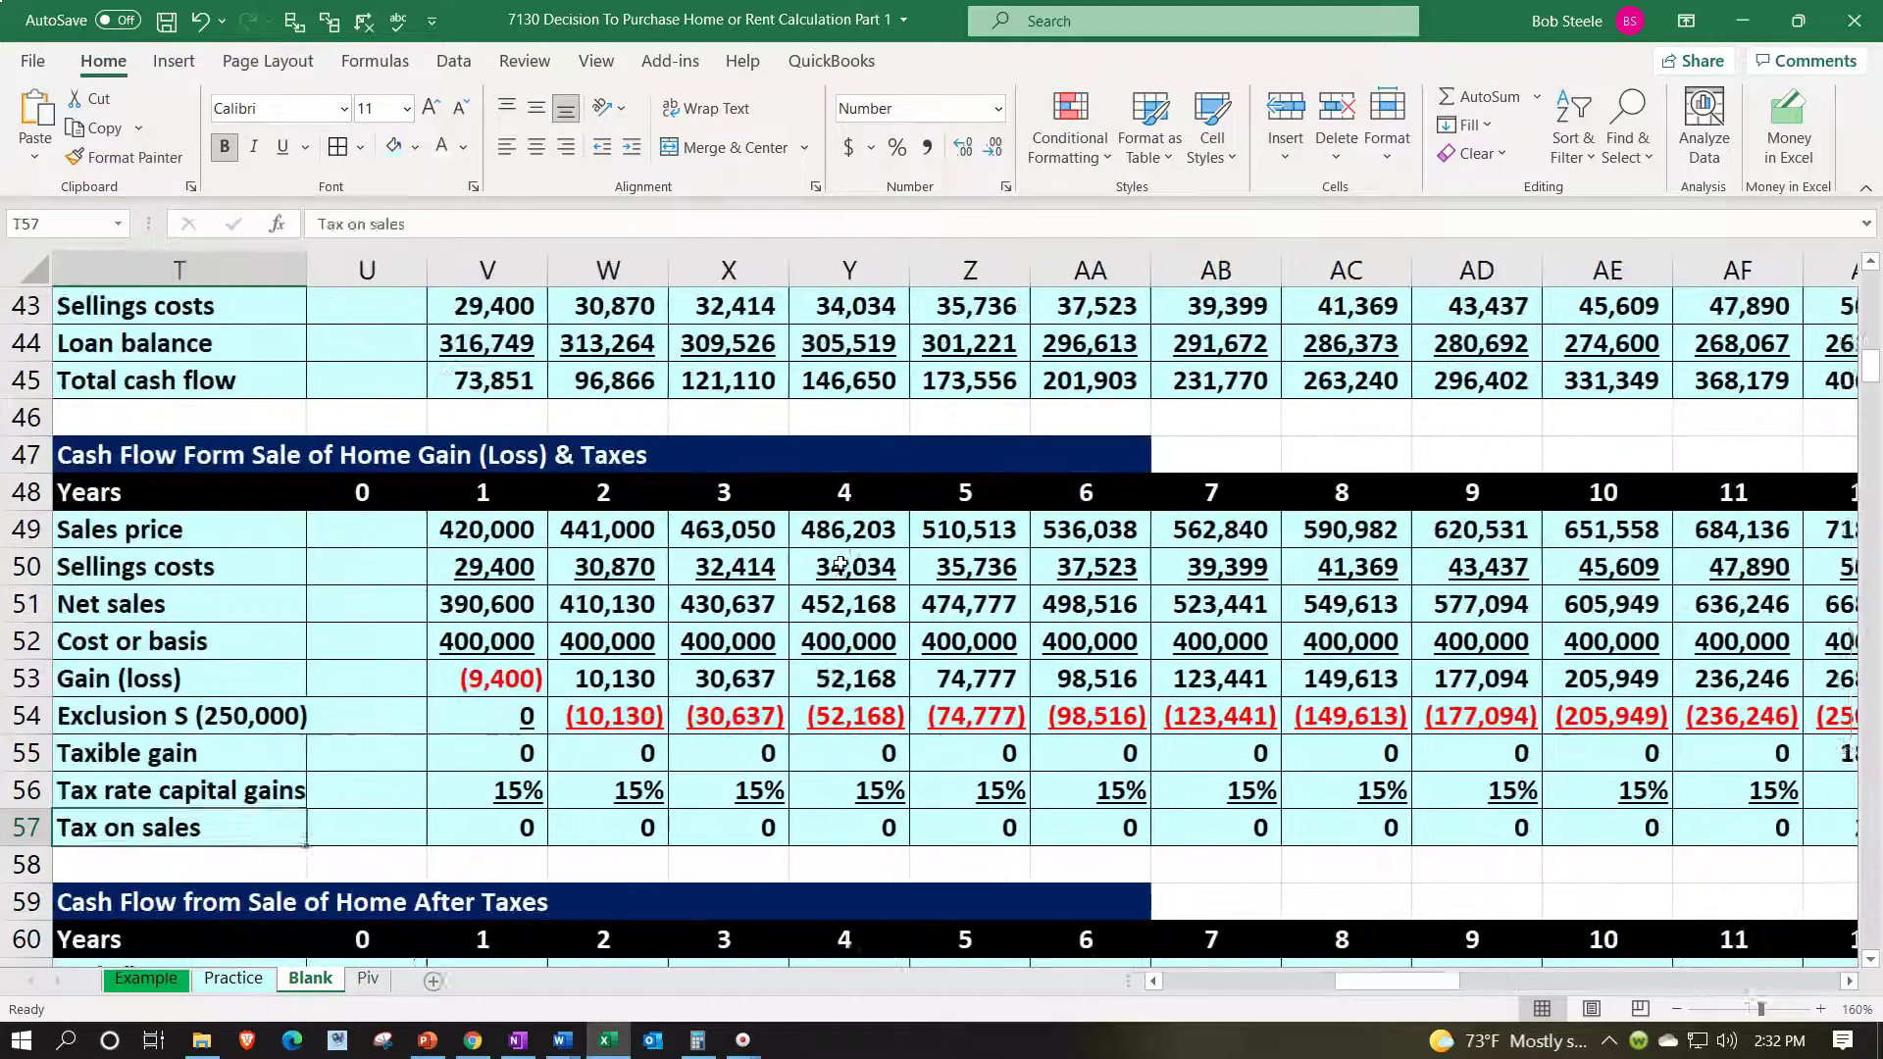
# - Move down to the Cash Flow from Sale of Home After Taxes table and follow its Cash flow row through year 18
pyautogui.press('Down')
pyautogui.press('Down')
pyautogui.press('Down')
pyautogui.press('Down')
pyautogui.press('Down')
pyautogui.press('Down')
pyautogui.press('Up')
pyautogui.press('Right')
pyautogui.press('Right')
pyautogui.press('Right')
pyautogui.press('Right')
pyautogui.press('Right')
pyautogui.press('Right')
pyautogui.press('Right')
pyautogui.press('Right')
pyautogui.press('Right')
pyautogui.press('Right')
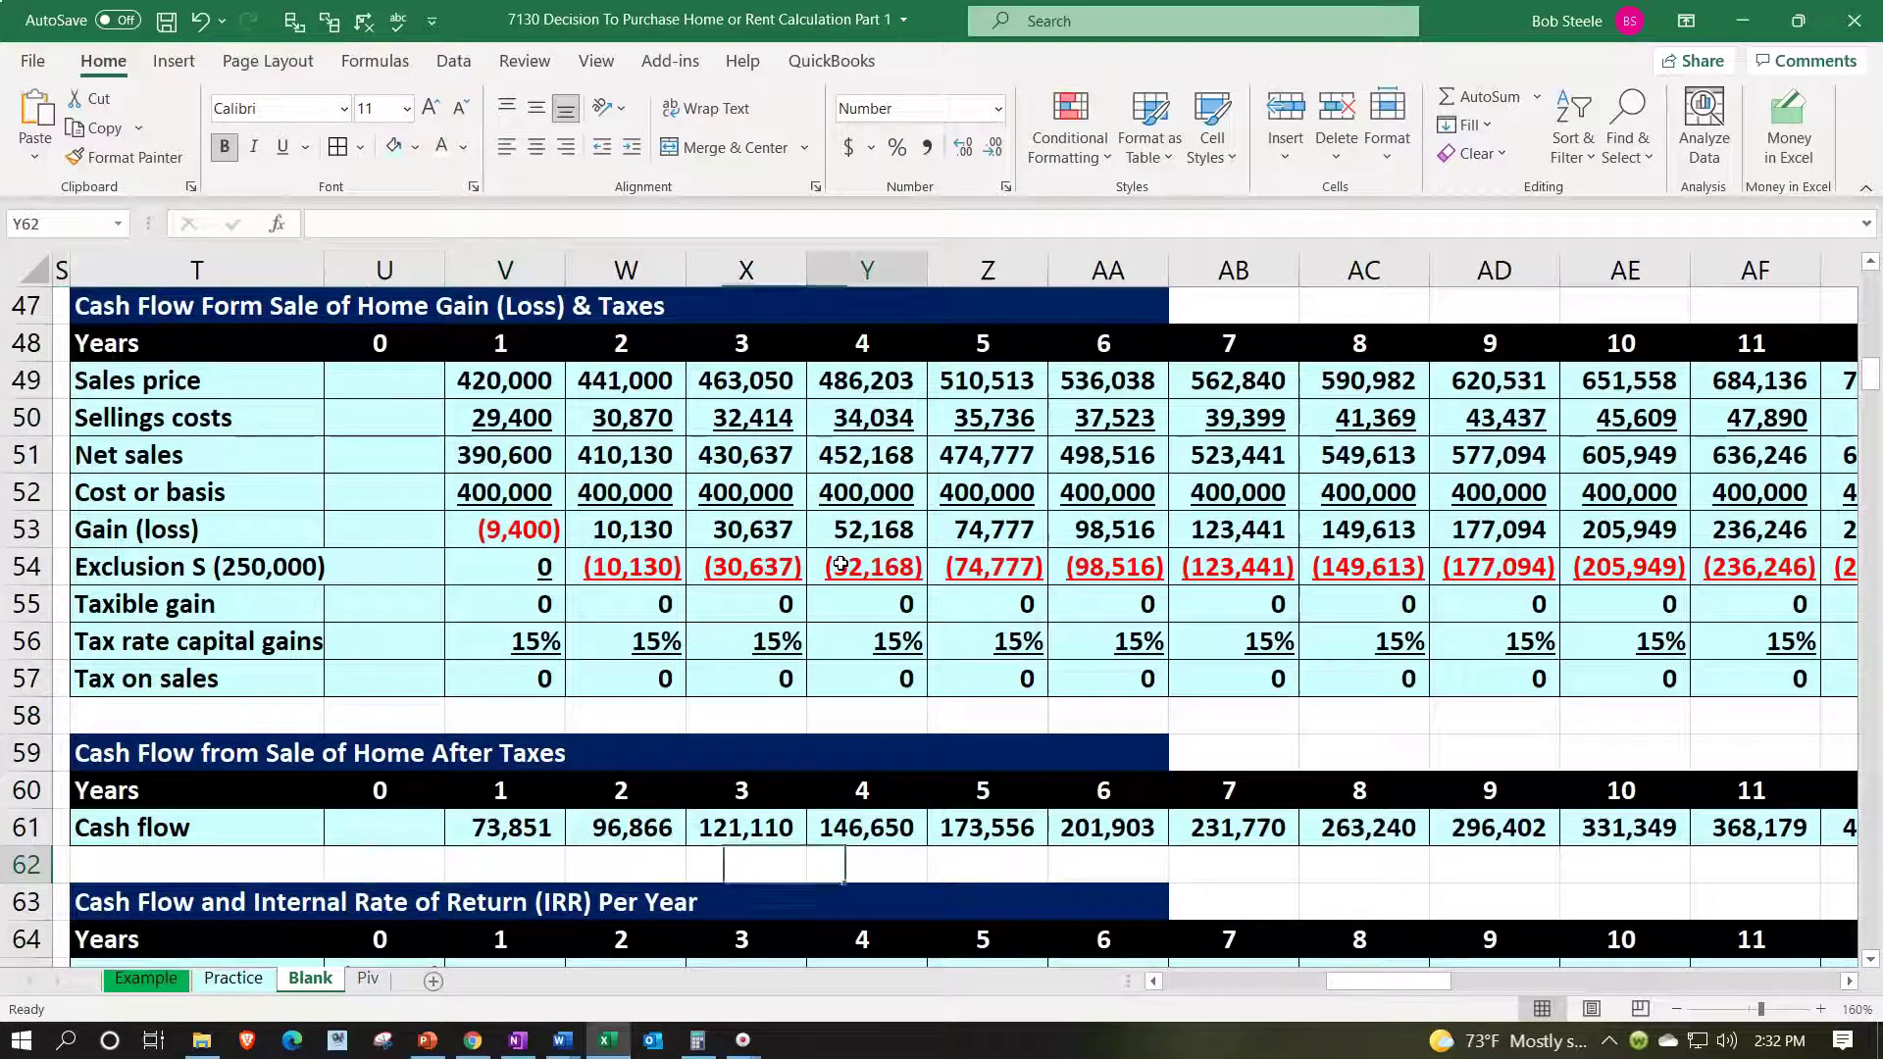
pyautogui.press('Right')
pyautogui.press('Right')
pyautogui.press('Right')
pyautogui.press('Right')
pyautogui.press('Right')
pyautogui.press('Right')
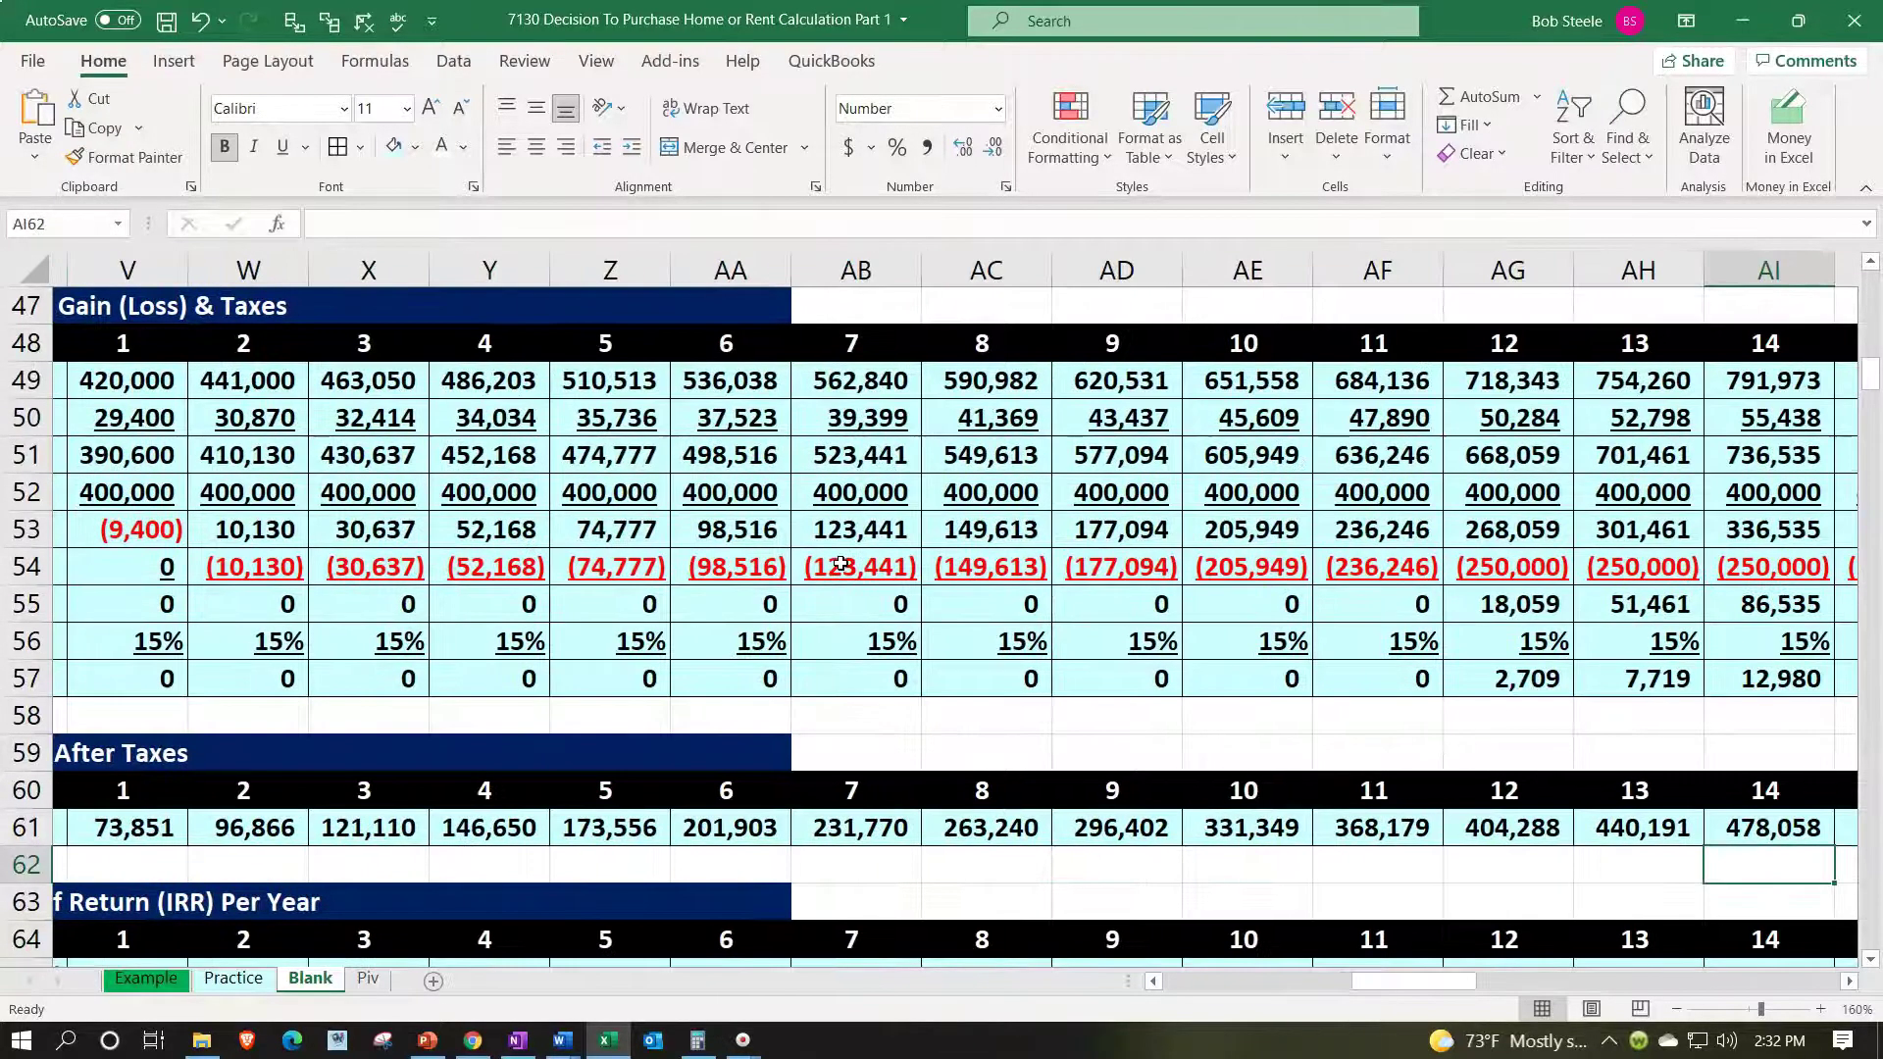
pyautogui.press('Right')
pyautogui.press('Right')
pyautogui.press('Right')
pyautogui.press('Right')
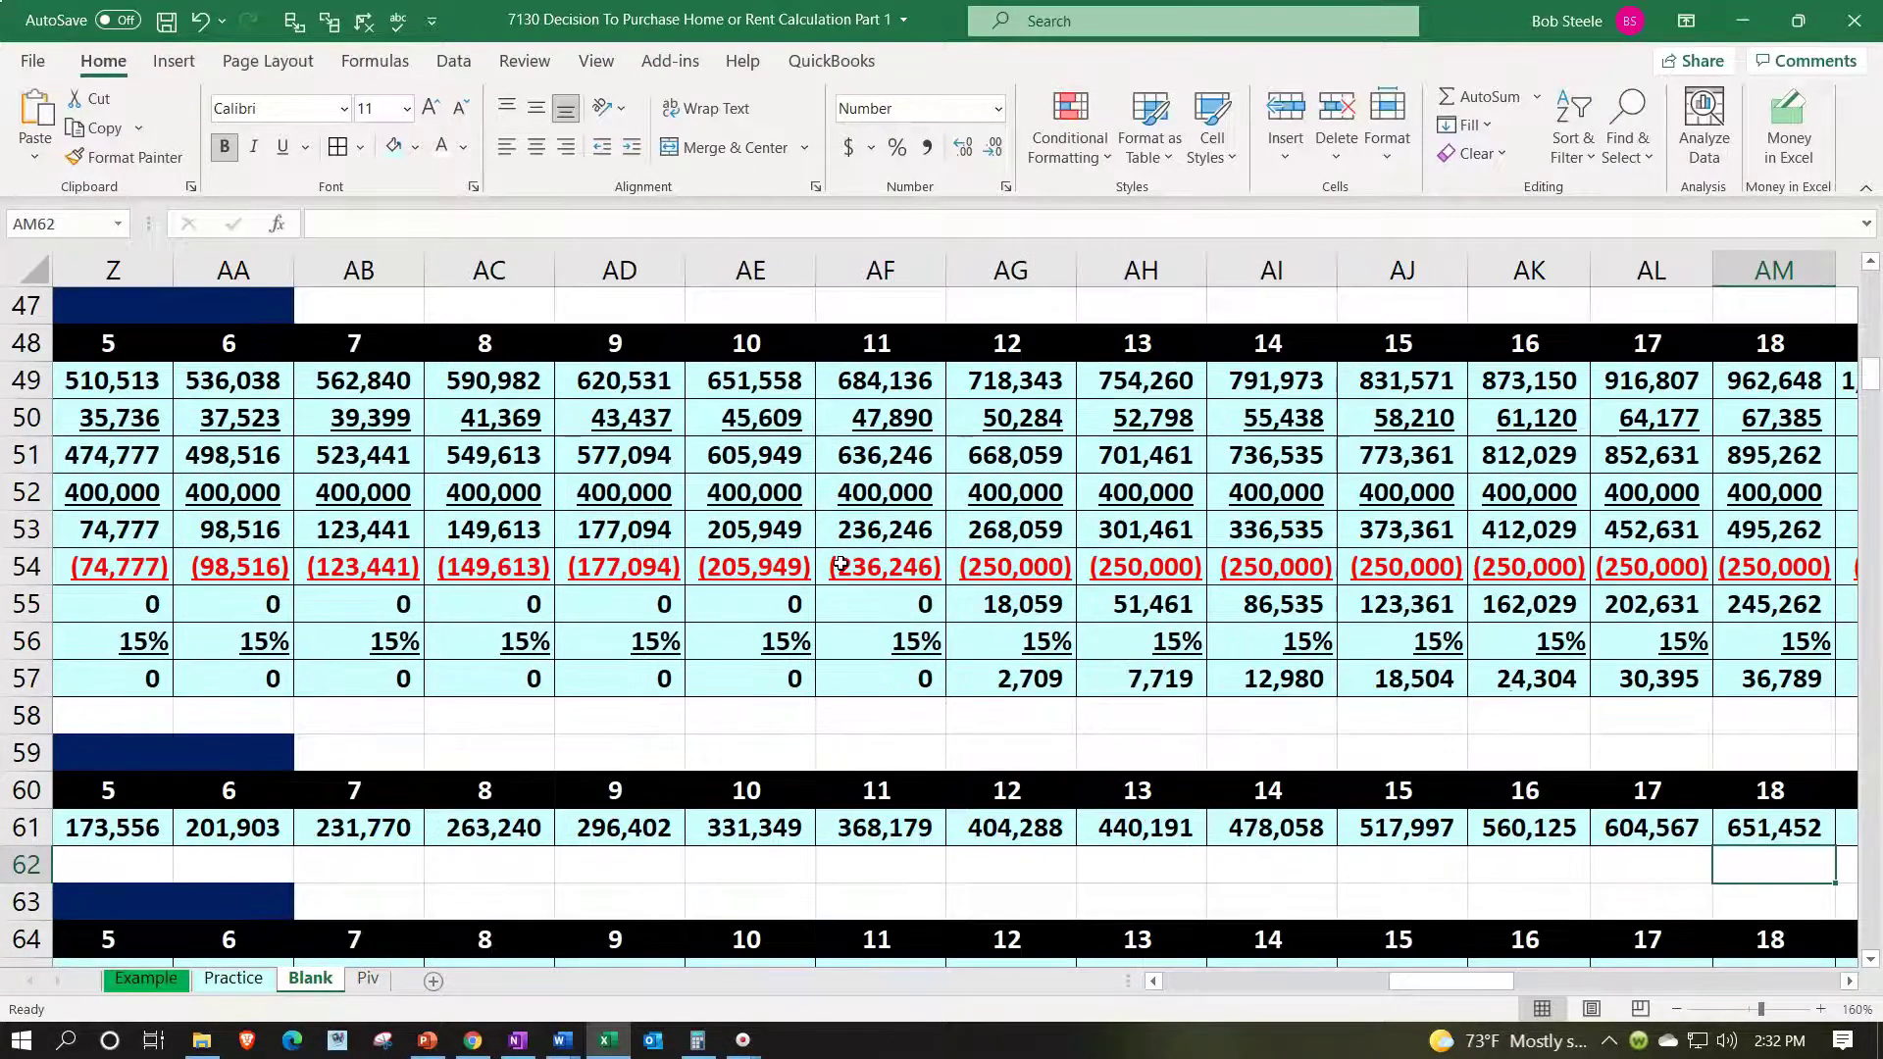
# - Inspect the year 14 after-tax Cash flow formula and the before-tax Total cash flow cell it draws on
pyautogui.doubleClick(1310, 840)
pyautogui.scroll(2, 1305, 833)
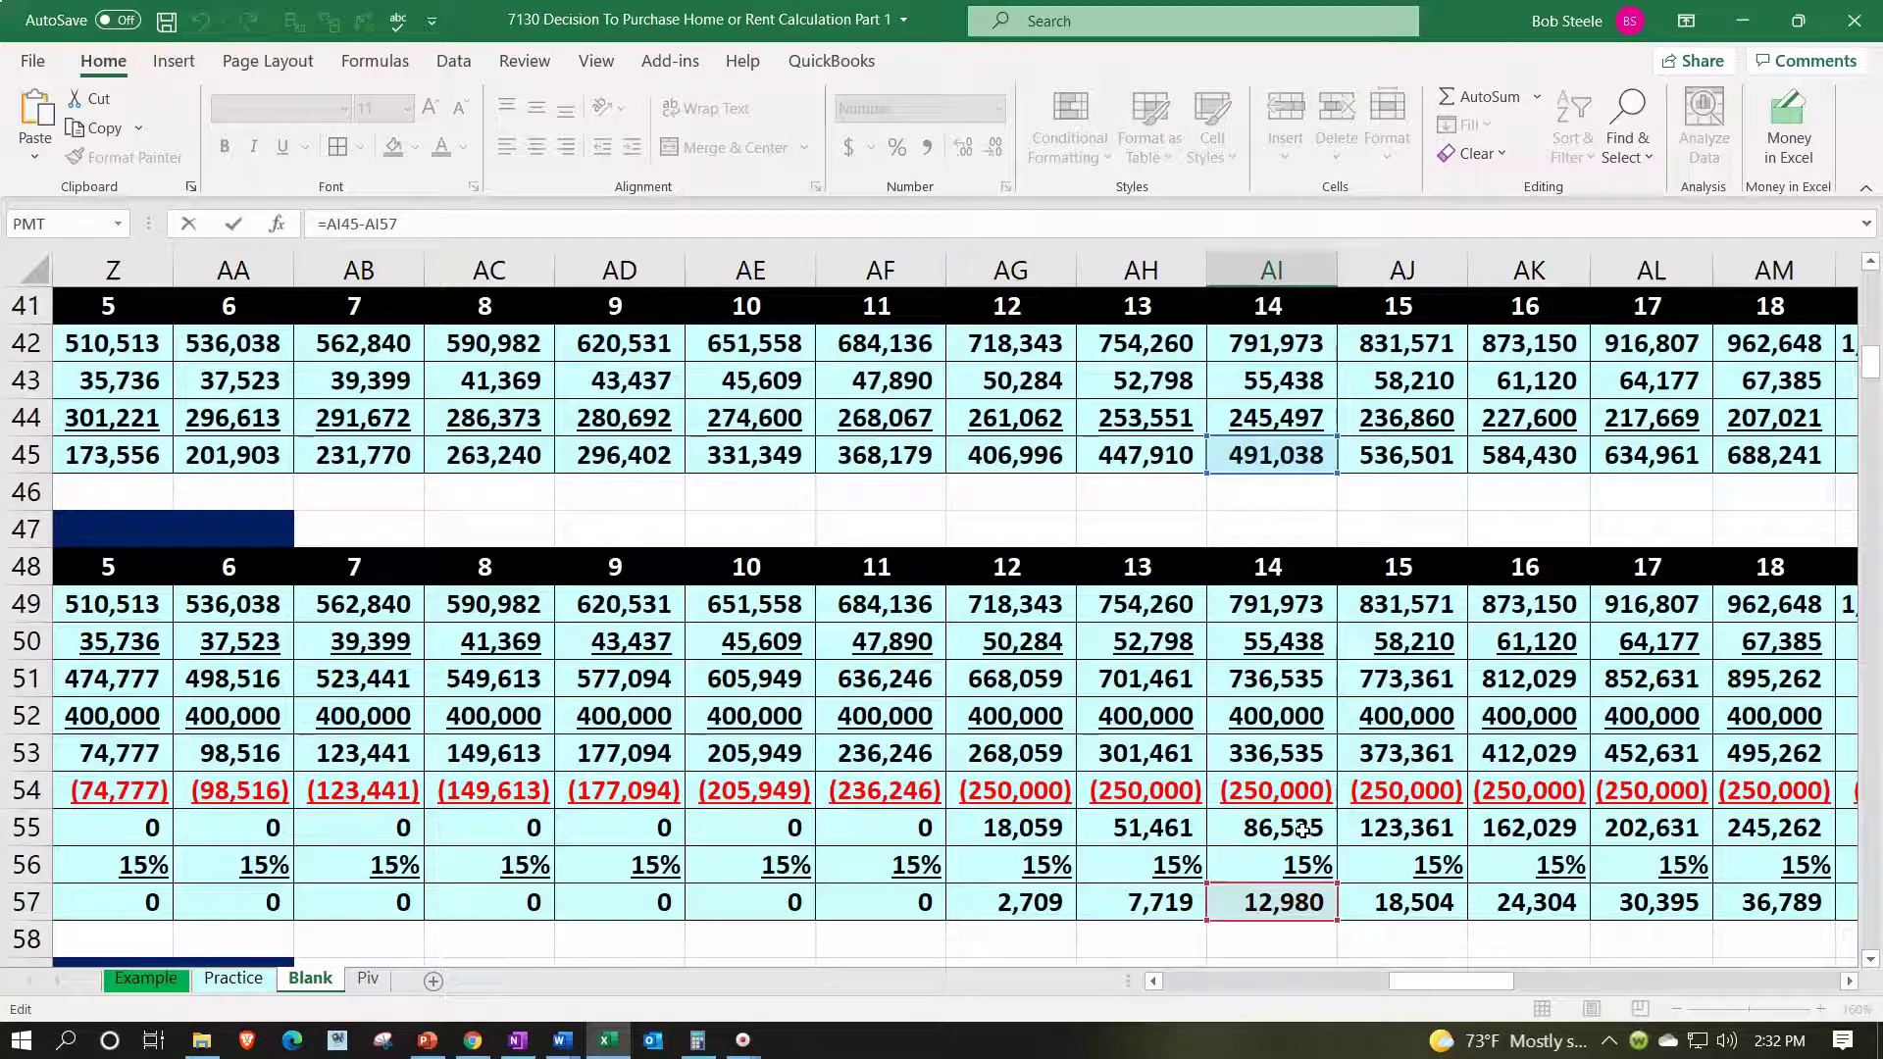
pyautogui.press('Return')
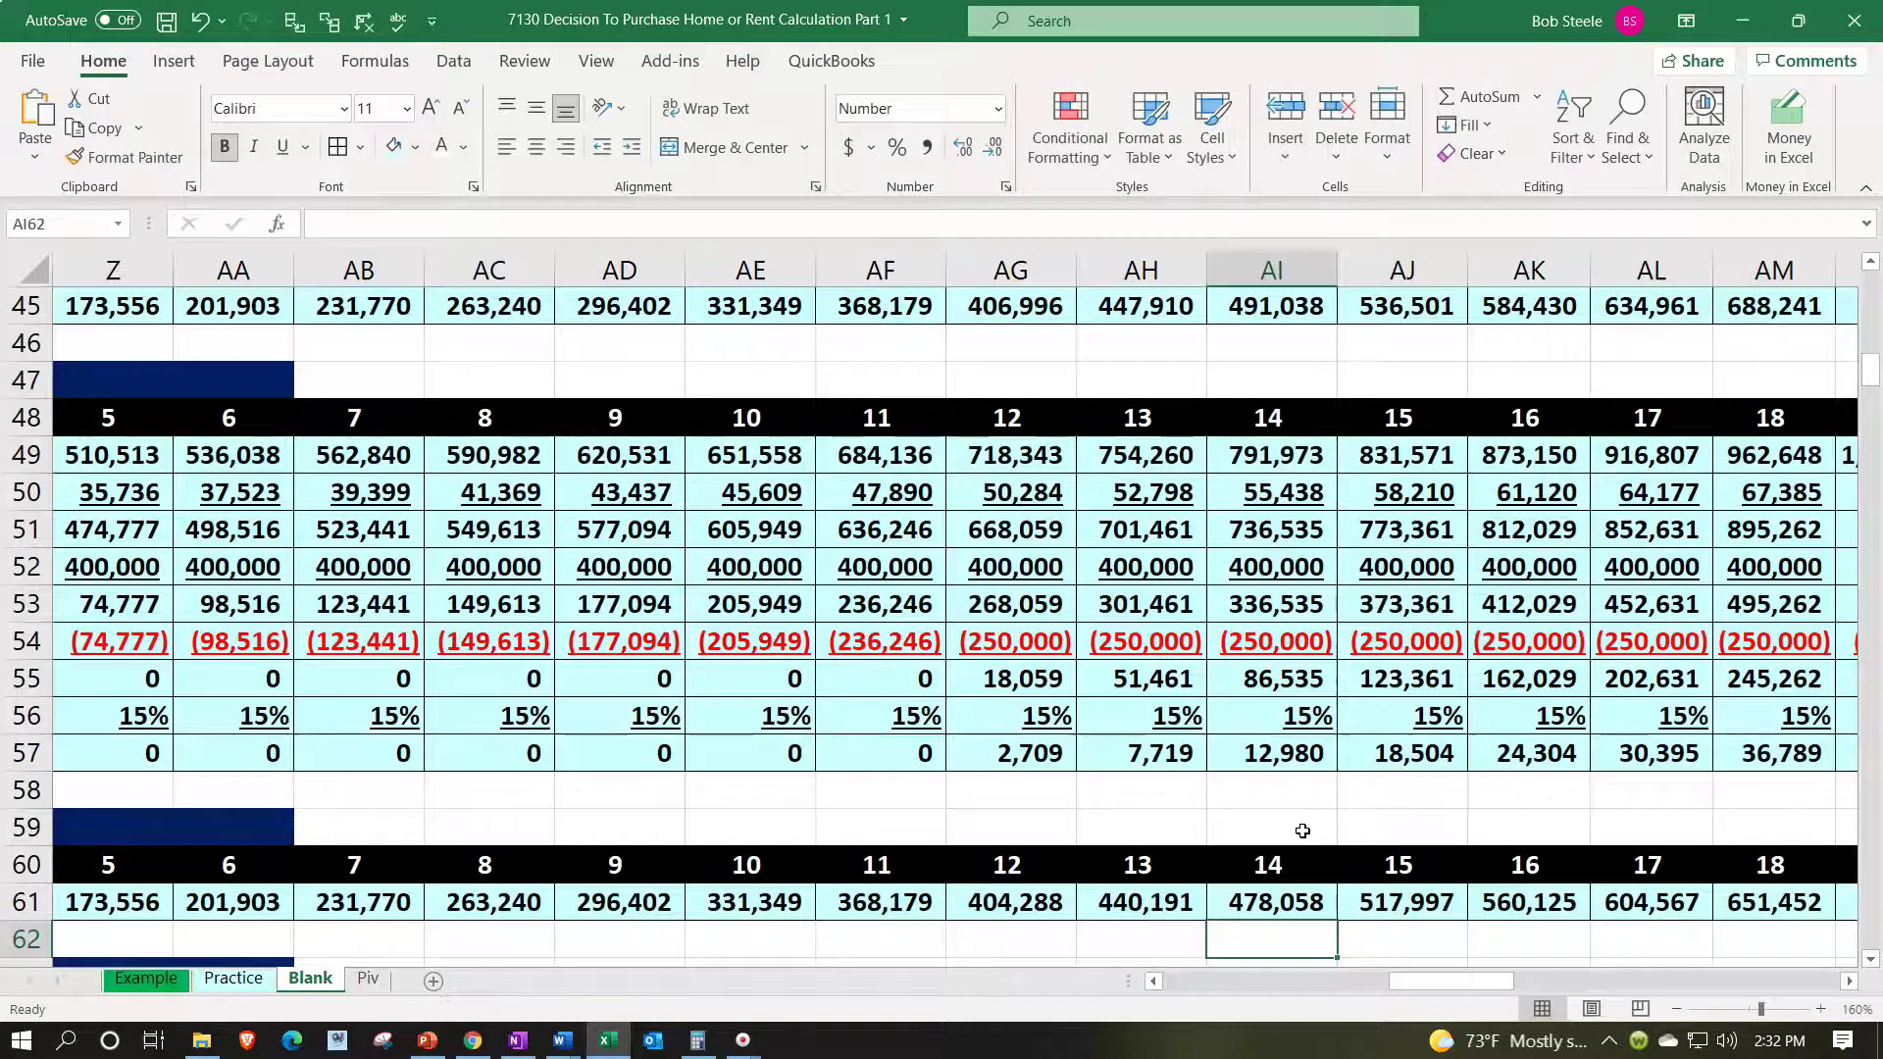
pyautogui.click(1265, 308)
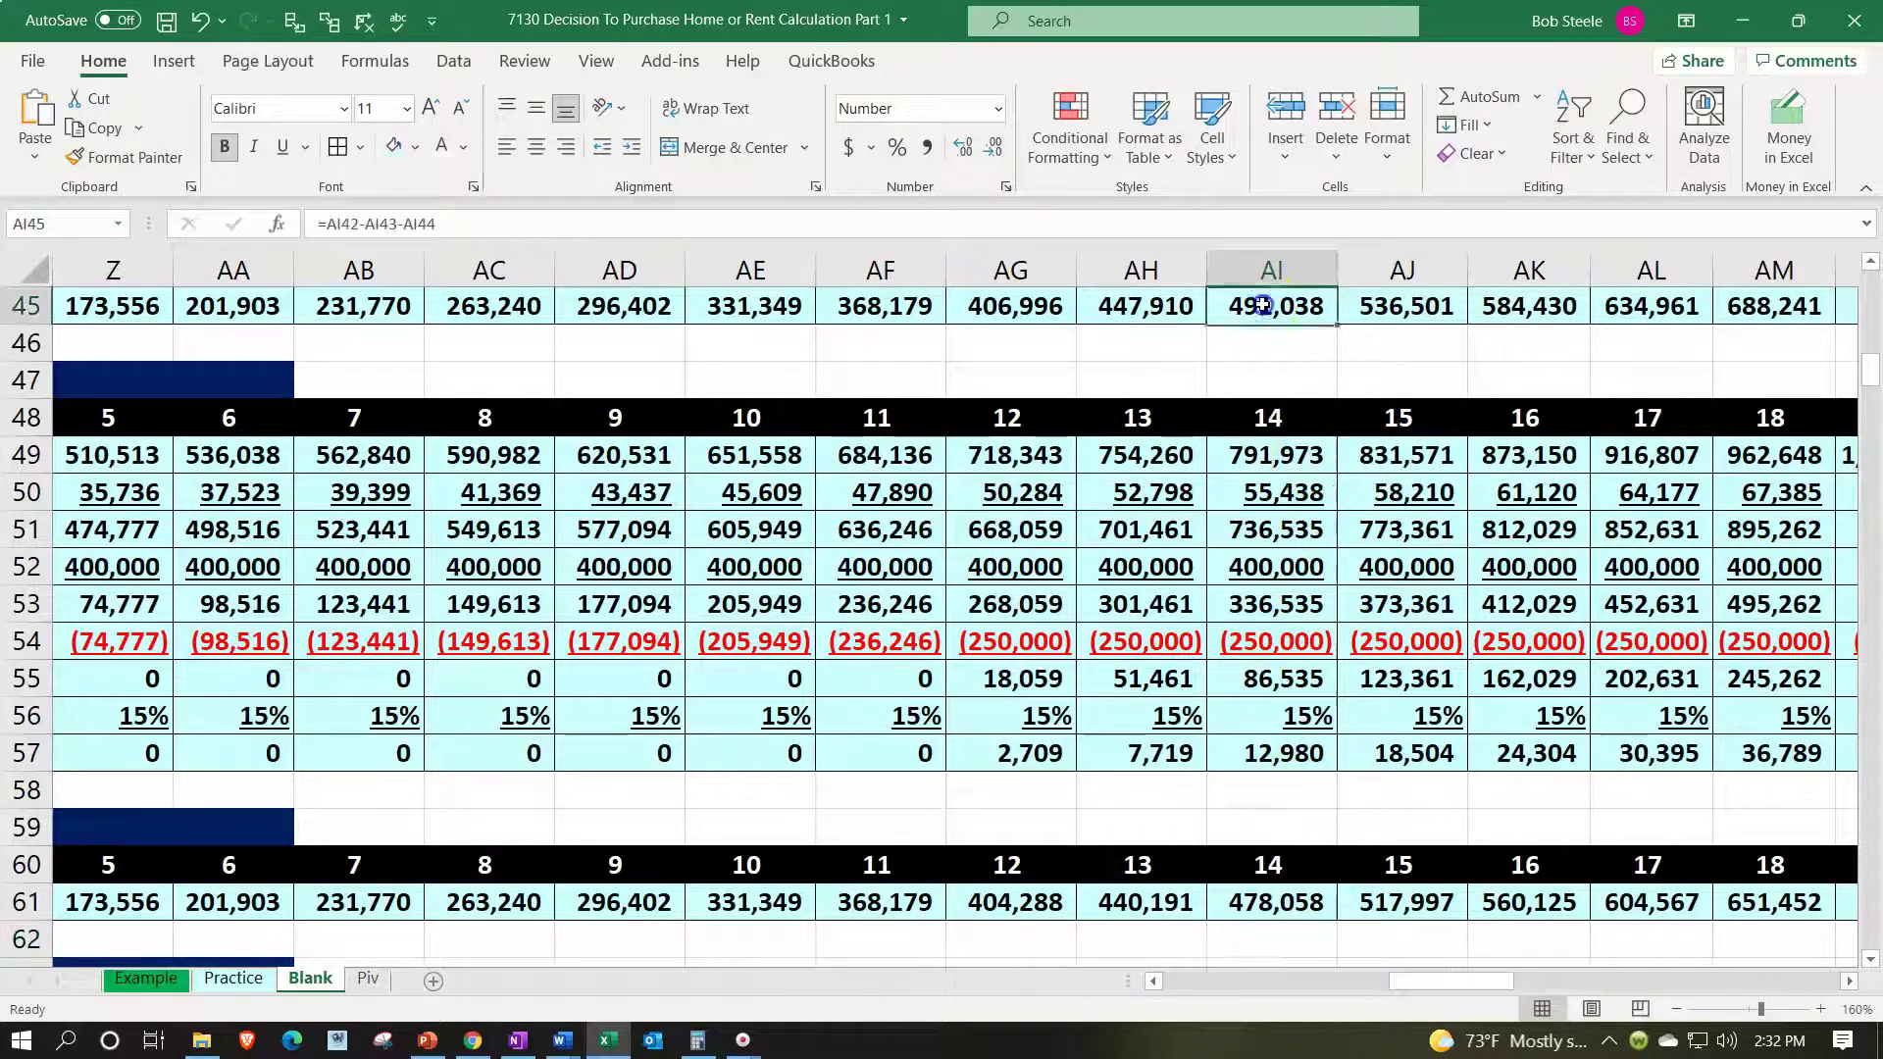
# - Go back along the after-tax Cash flow row from year 14 past its row label
pyautogui.click(1258, 764)
pyautogui.press('Down')
pyautogui.press('Down')
pyautogui.press('Down')
pyautogui.press('Down')
pyautogui.press('Left')
pyautogui.press('Left')
pyautogui.press('Left')
pyautogui.press('Left')
pyautogui.press('Left')
pyautogui.press('Left')
pyautogui.press('Left')
pyautogui.press('Left')
pyautogui.press('Left')
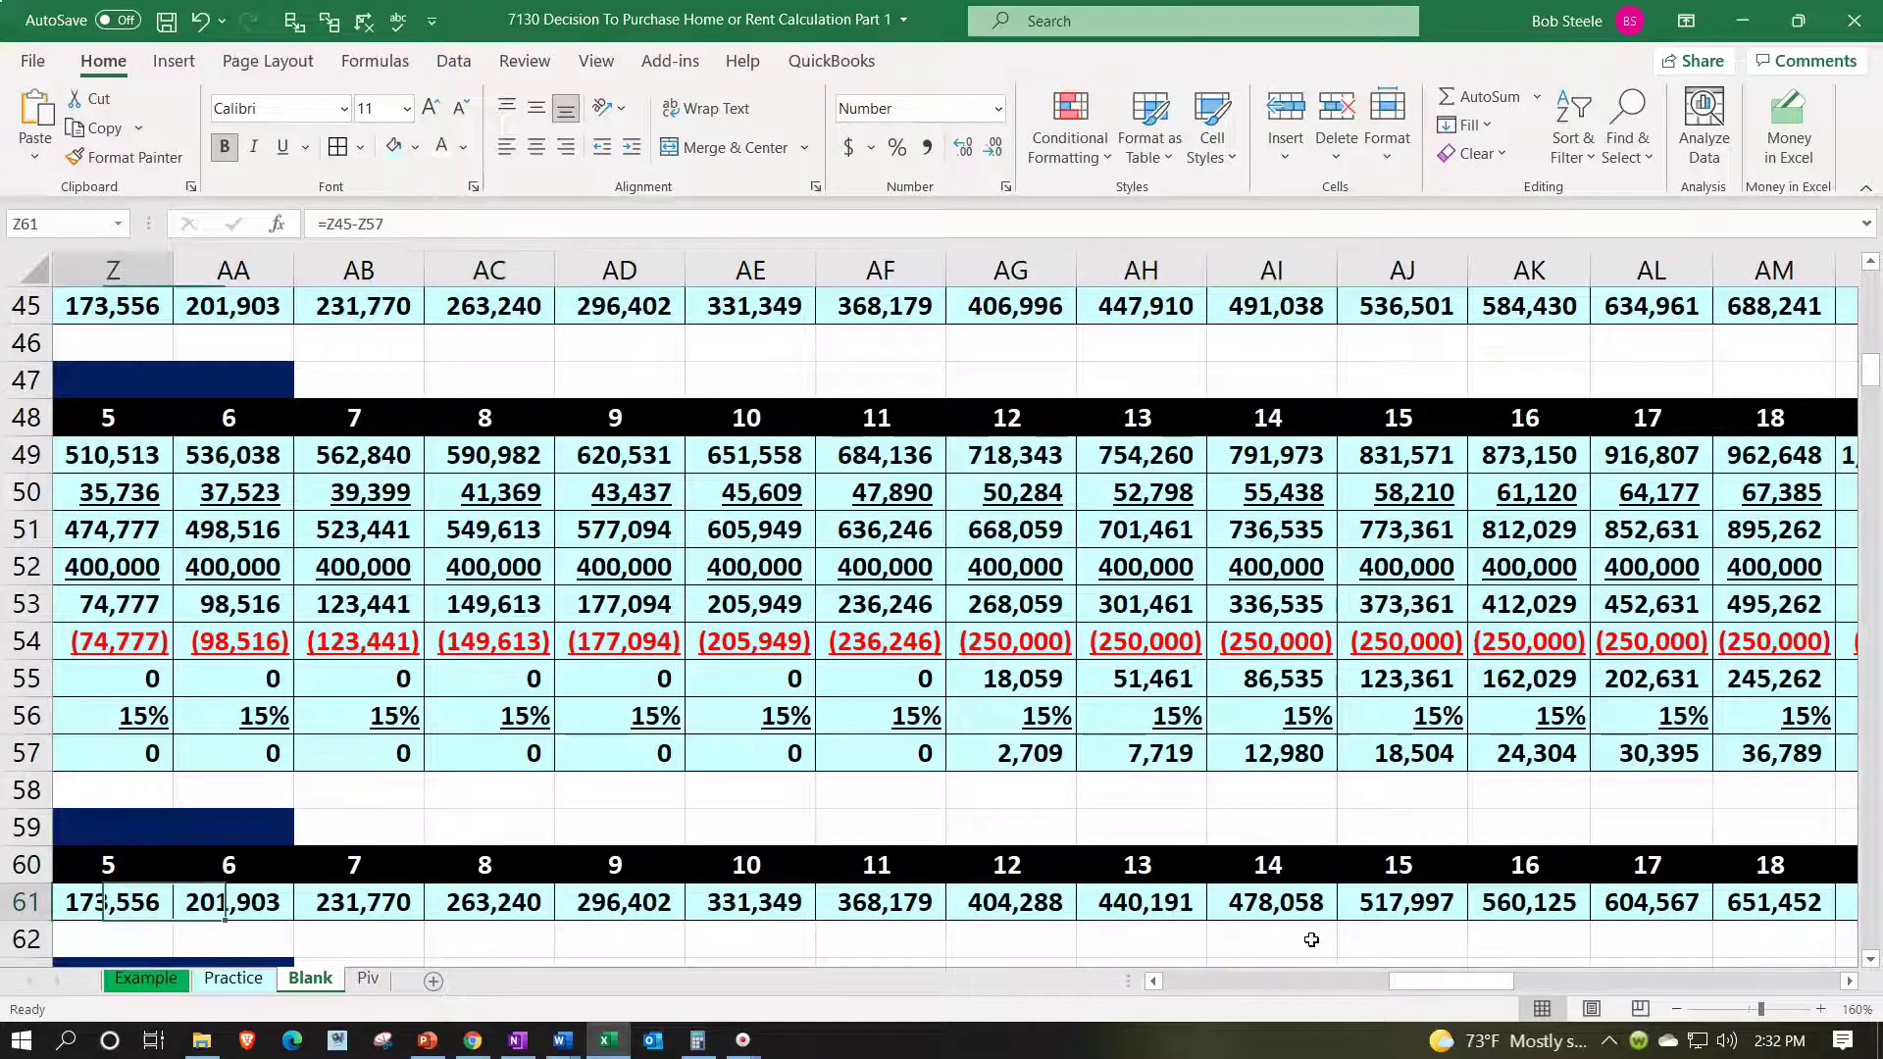
pyautogui.press('Left')
pyautogui.press('Left')
pyautogui.press('Left')
pyautogui.press('Left')
pyautogui.press('Left')
pyautogui.press('Left')
pyautogui.press('Left')
pyautogui.press('Left')
pyautogui.press('Left')
# - Move down to the Cash Flow and Internal Rate of Return table and follow the highlighted year 15 row to its sale-year cash flow
pyautogui.scroll(-2, 1311, 939)
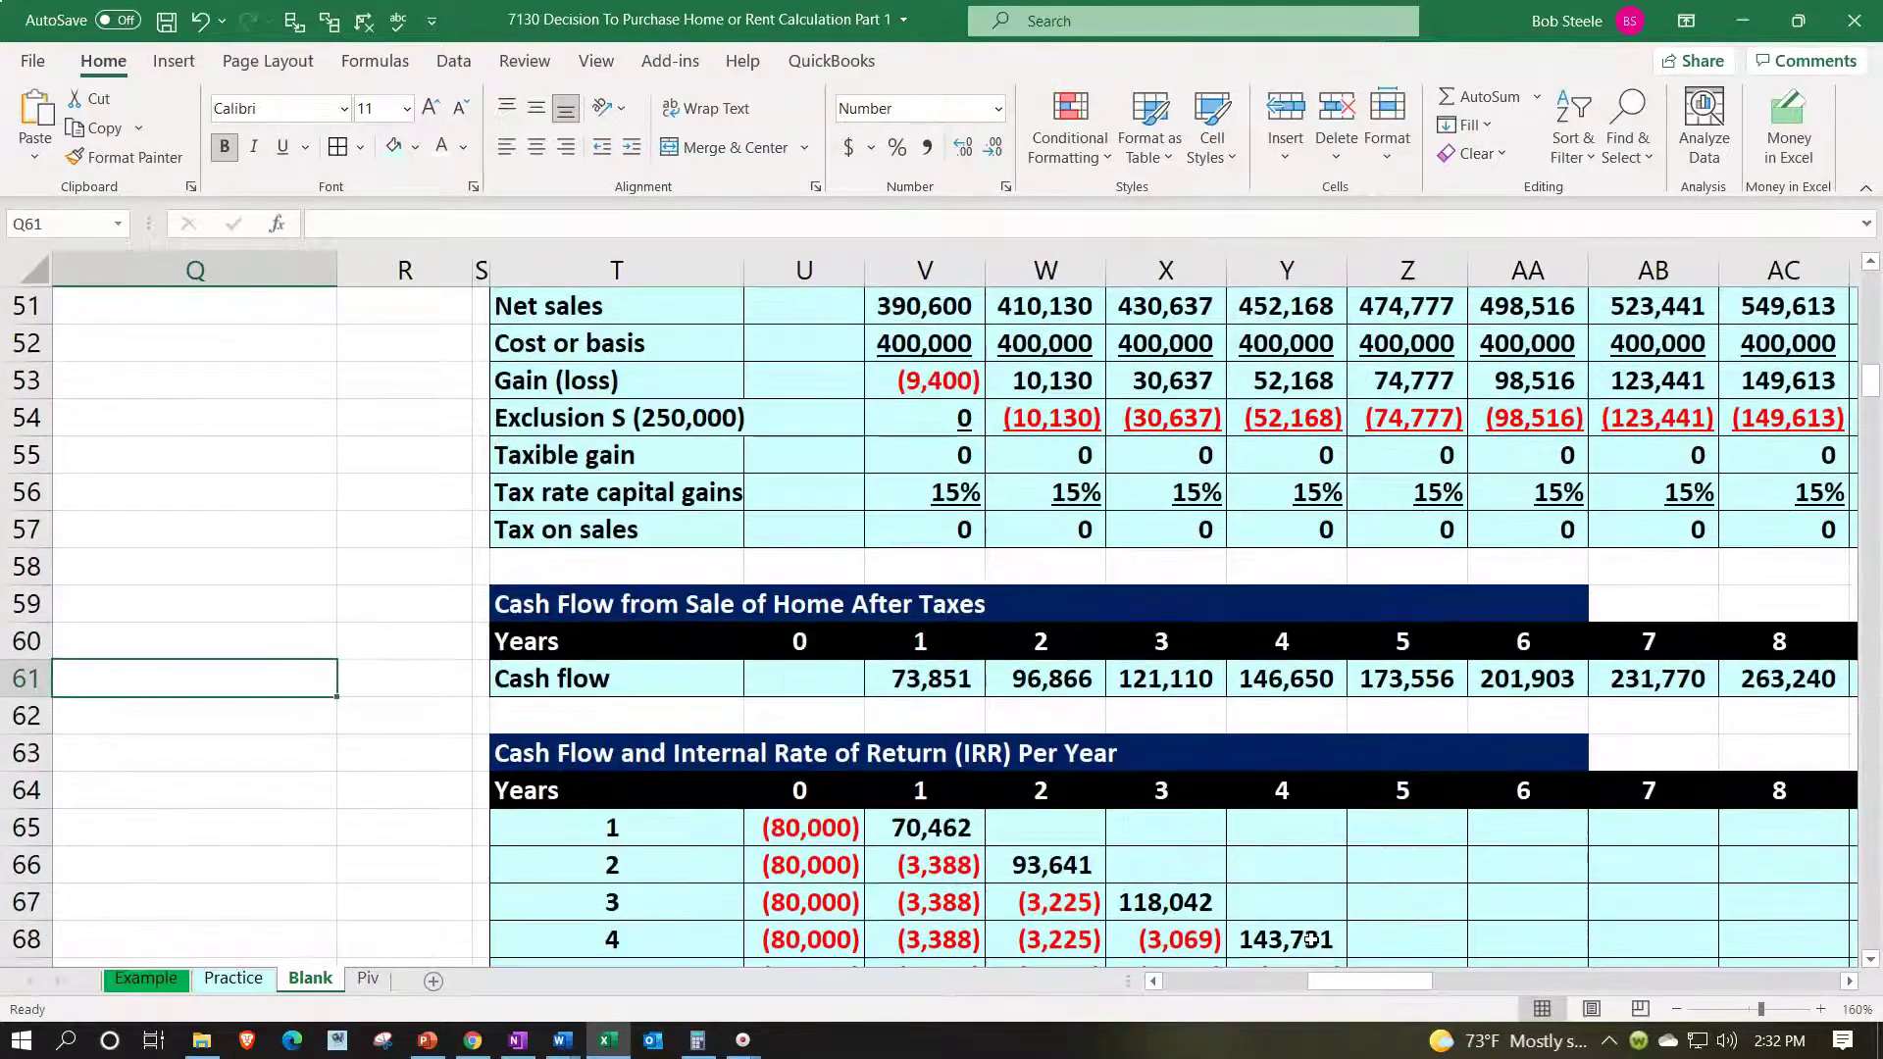
pyautogui.scroll(-5, 1312, 939)
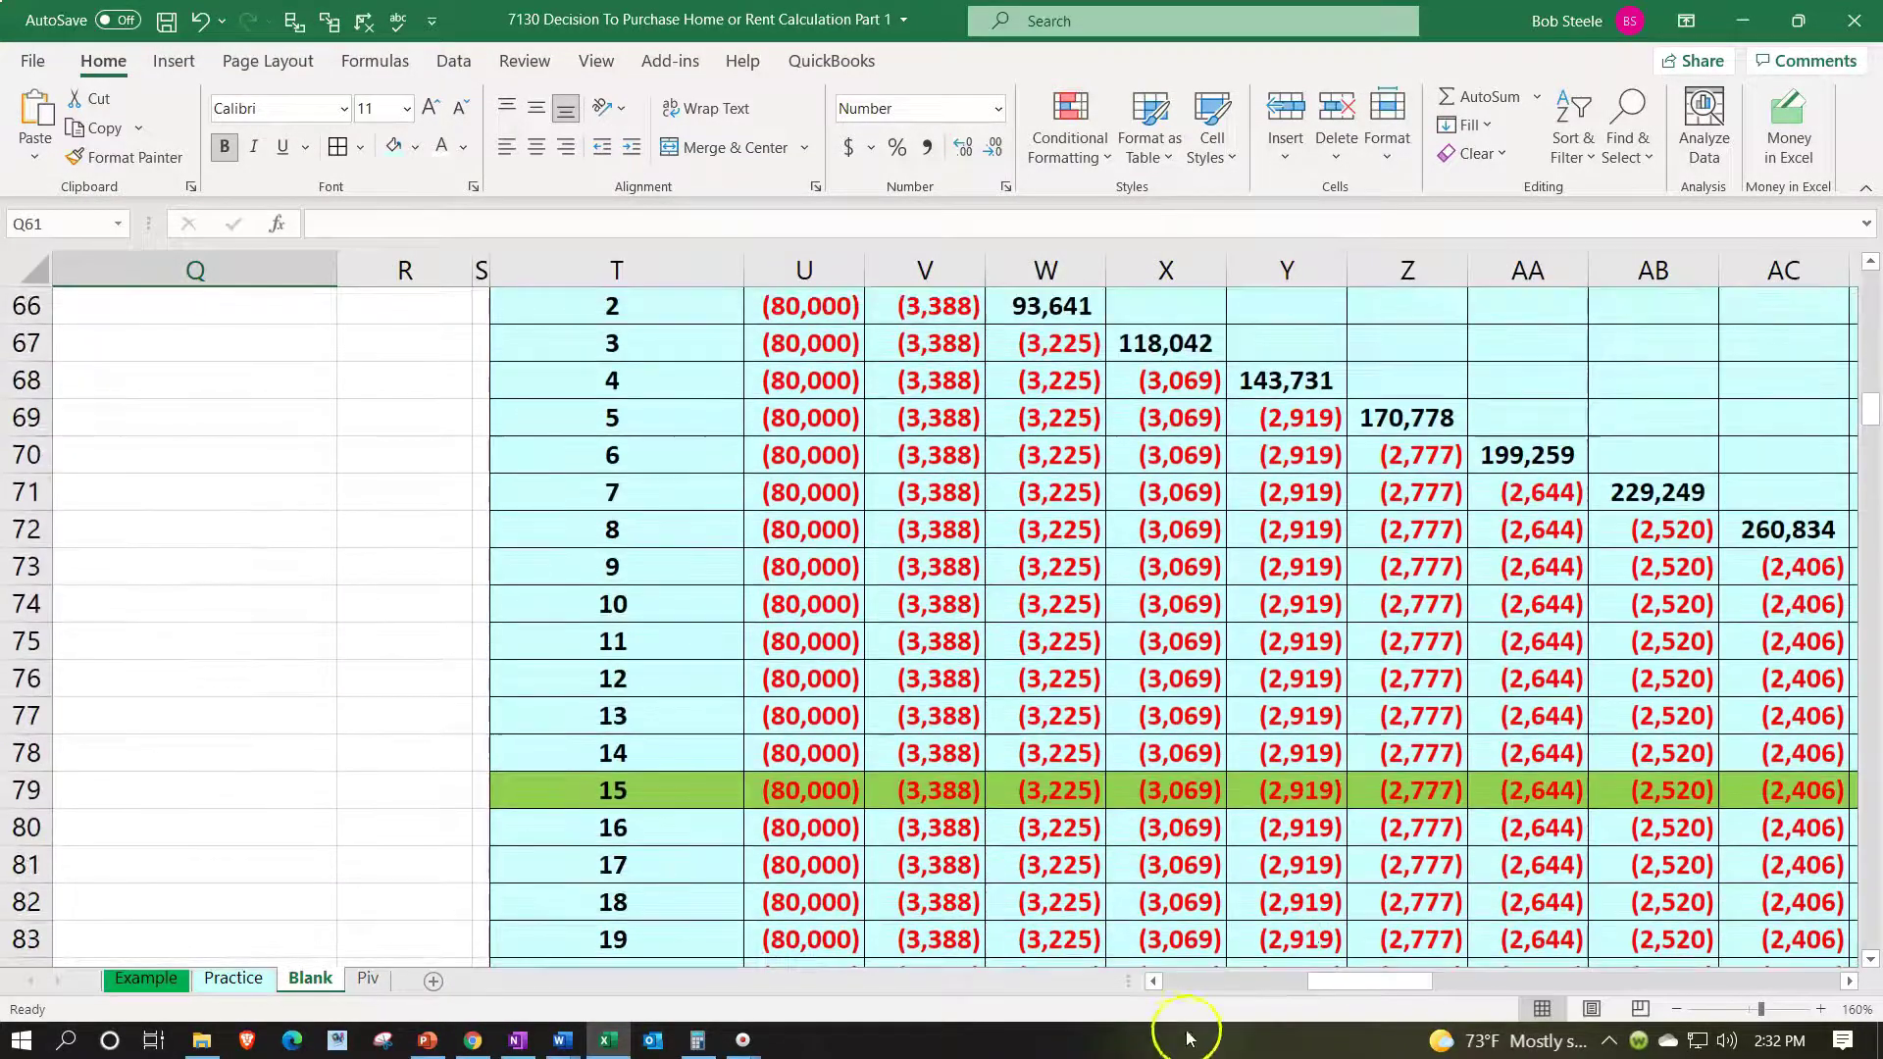
pyautogui.scroll(-1, 1079, 971)
pyautogui.click(802, 679)
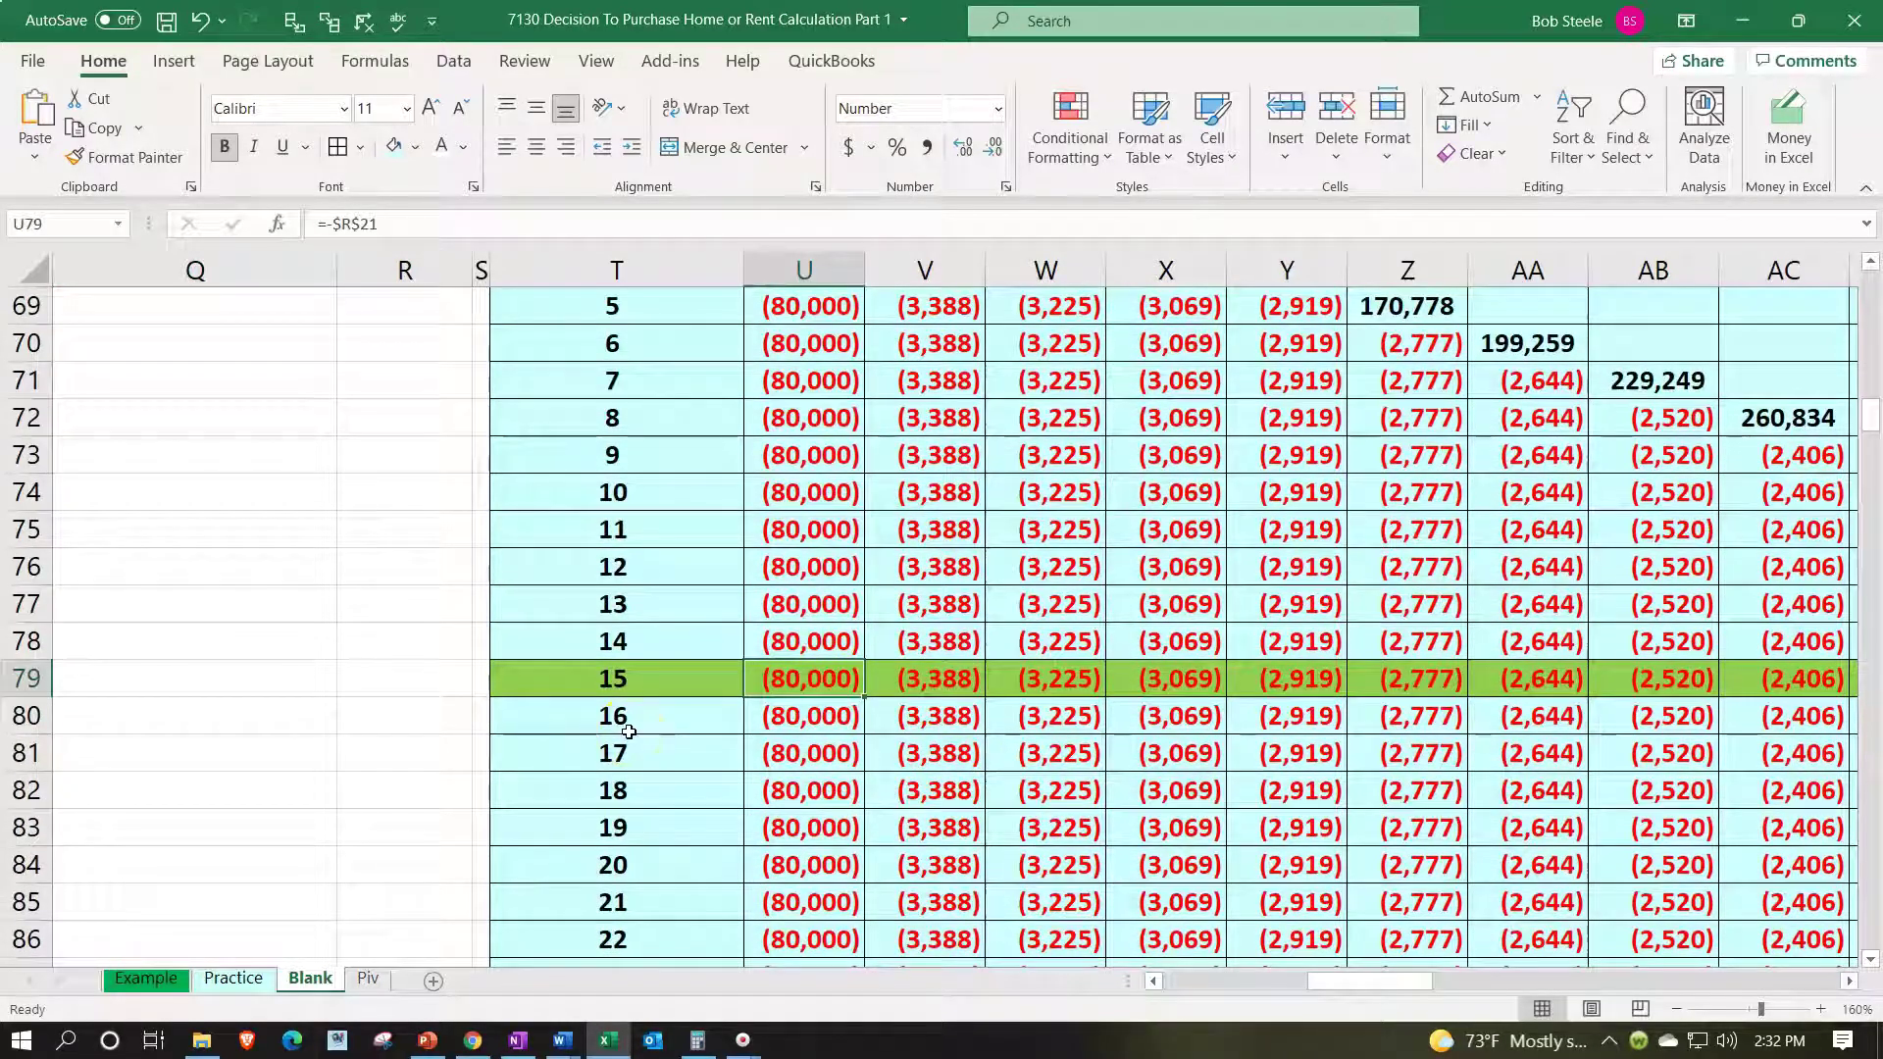
pyautogui.press('Right')
pyautogui.press('Right')
pyautogui.press('Right')
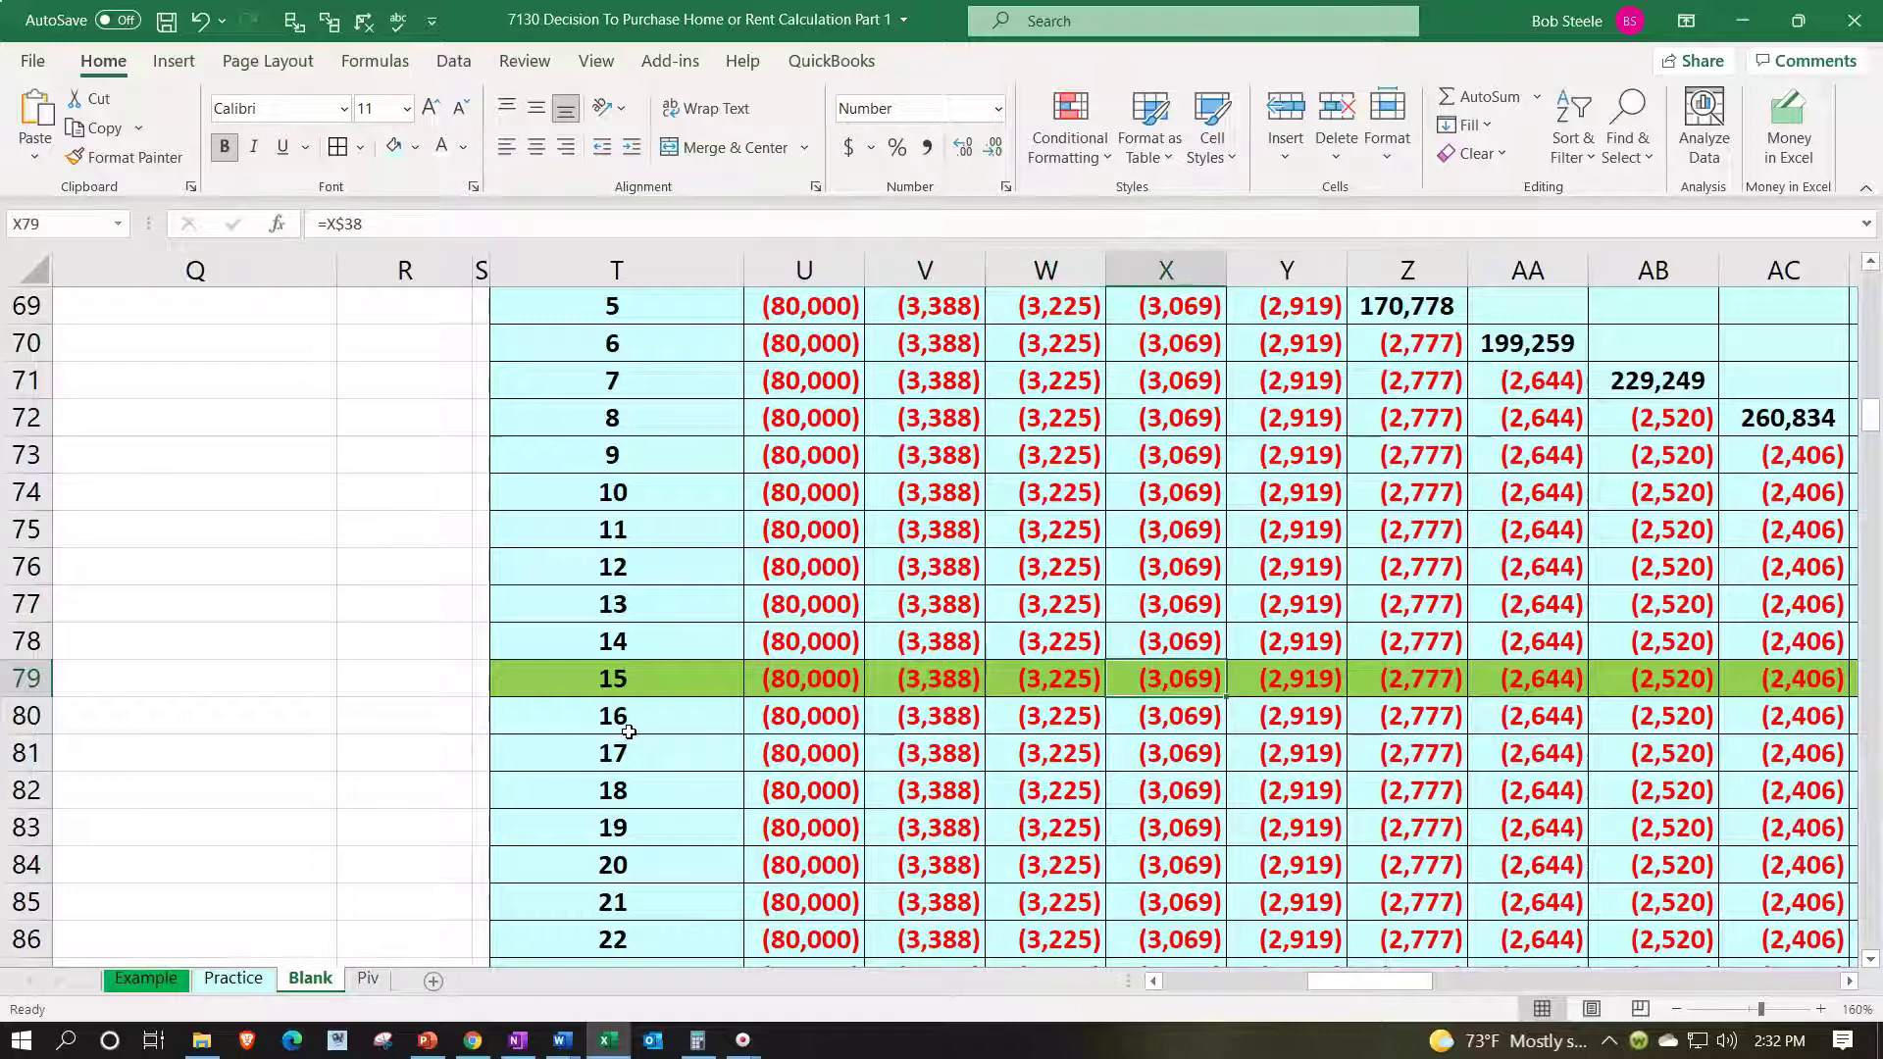
pyautogui.press('Right')
pyautogui.press('Right')
pyautogui.press('Right')
pyautogui.press('Right')
pyautogui.press('Right')
pyautogui.press('Right')
pyautogui.press('Right')
pyautogui.press('Right')
pyautogui.press('Right')
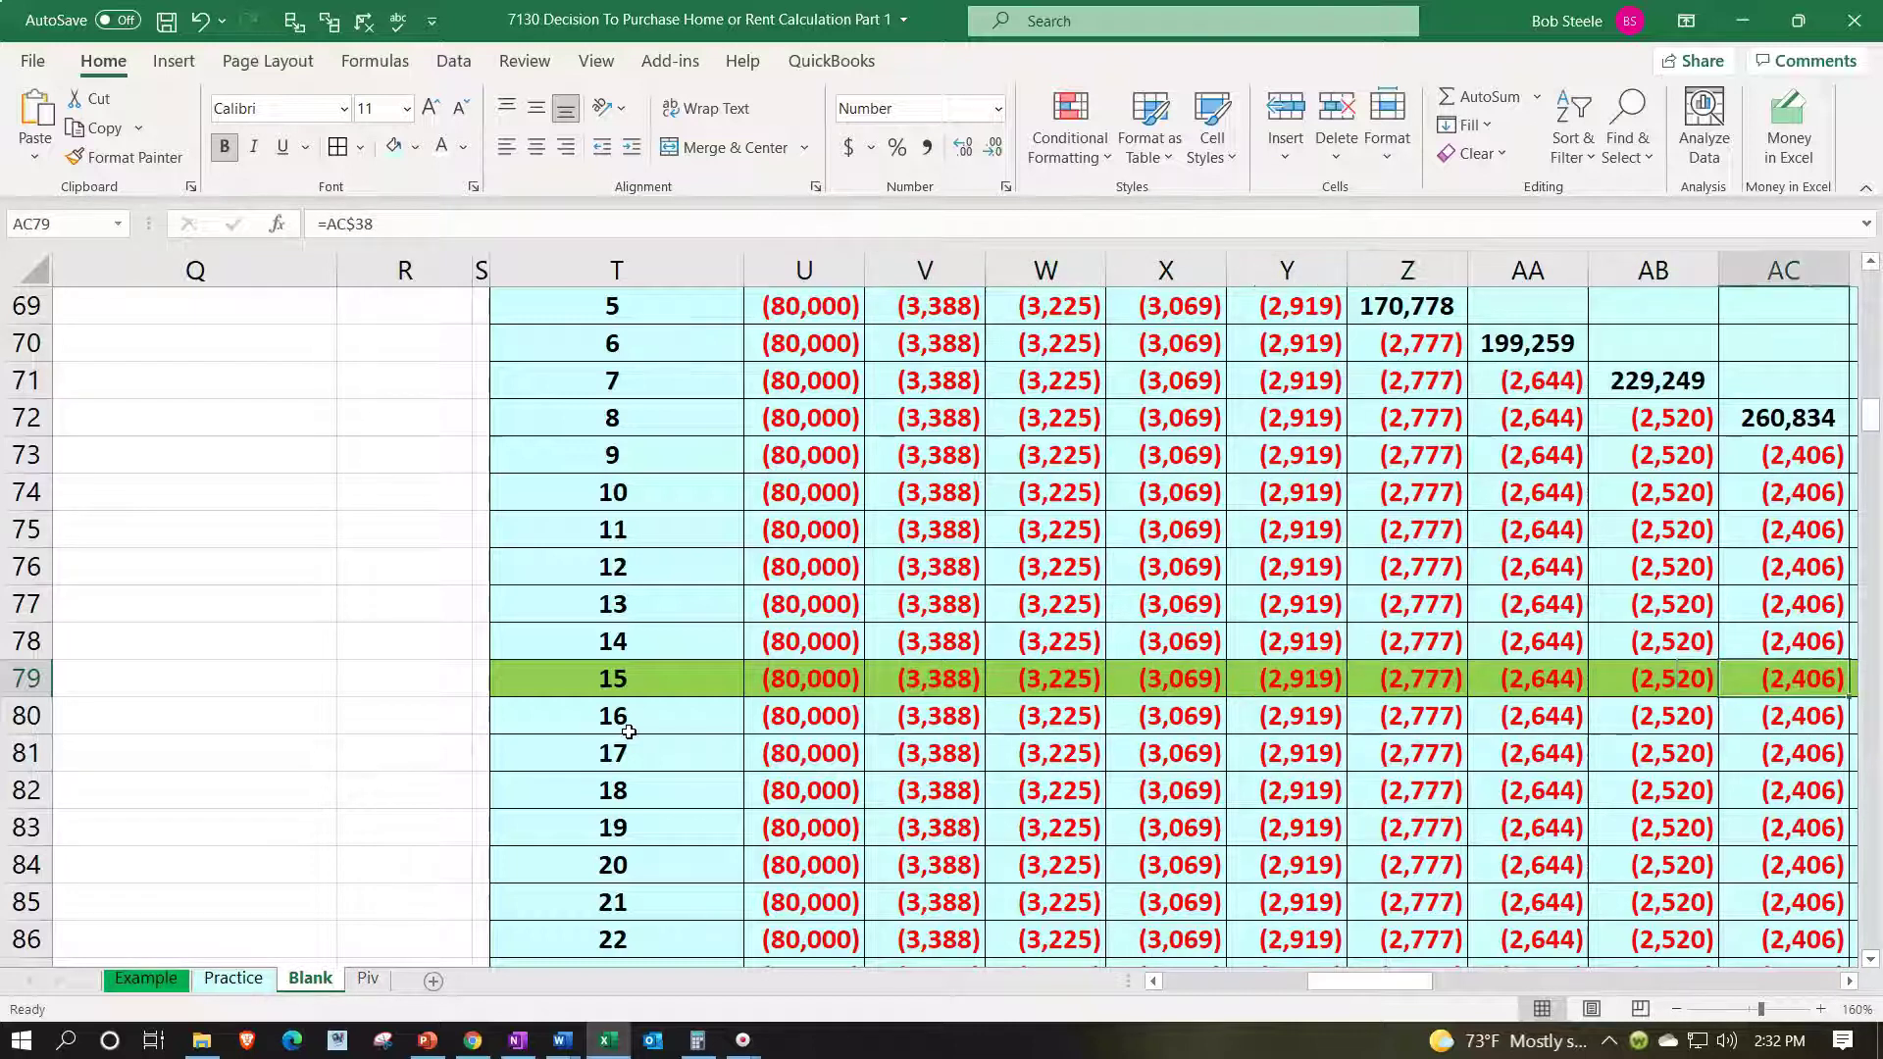
pyautogui.press('Right')
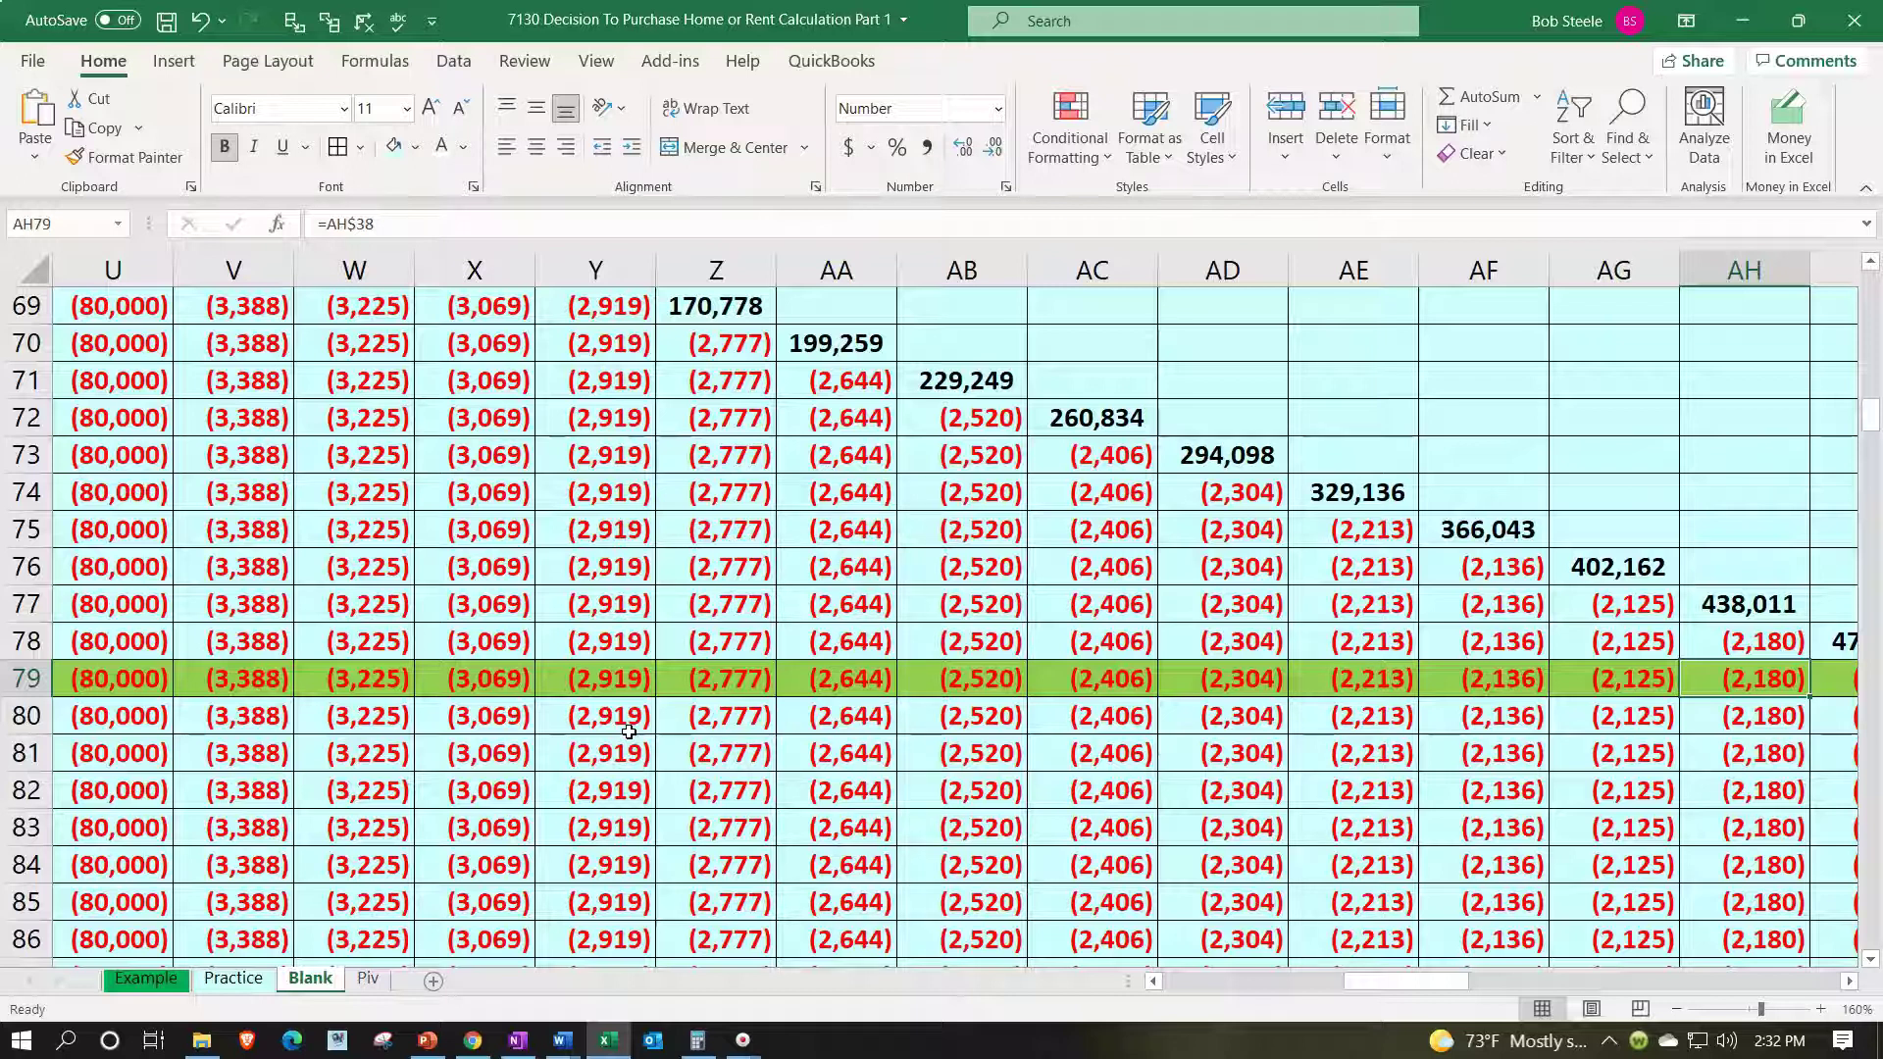
pyautogui.press('Right')
pyautogui.press('Right')
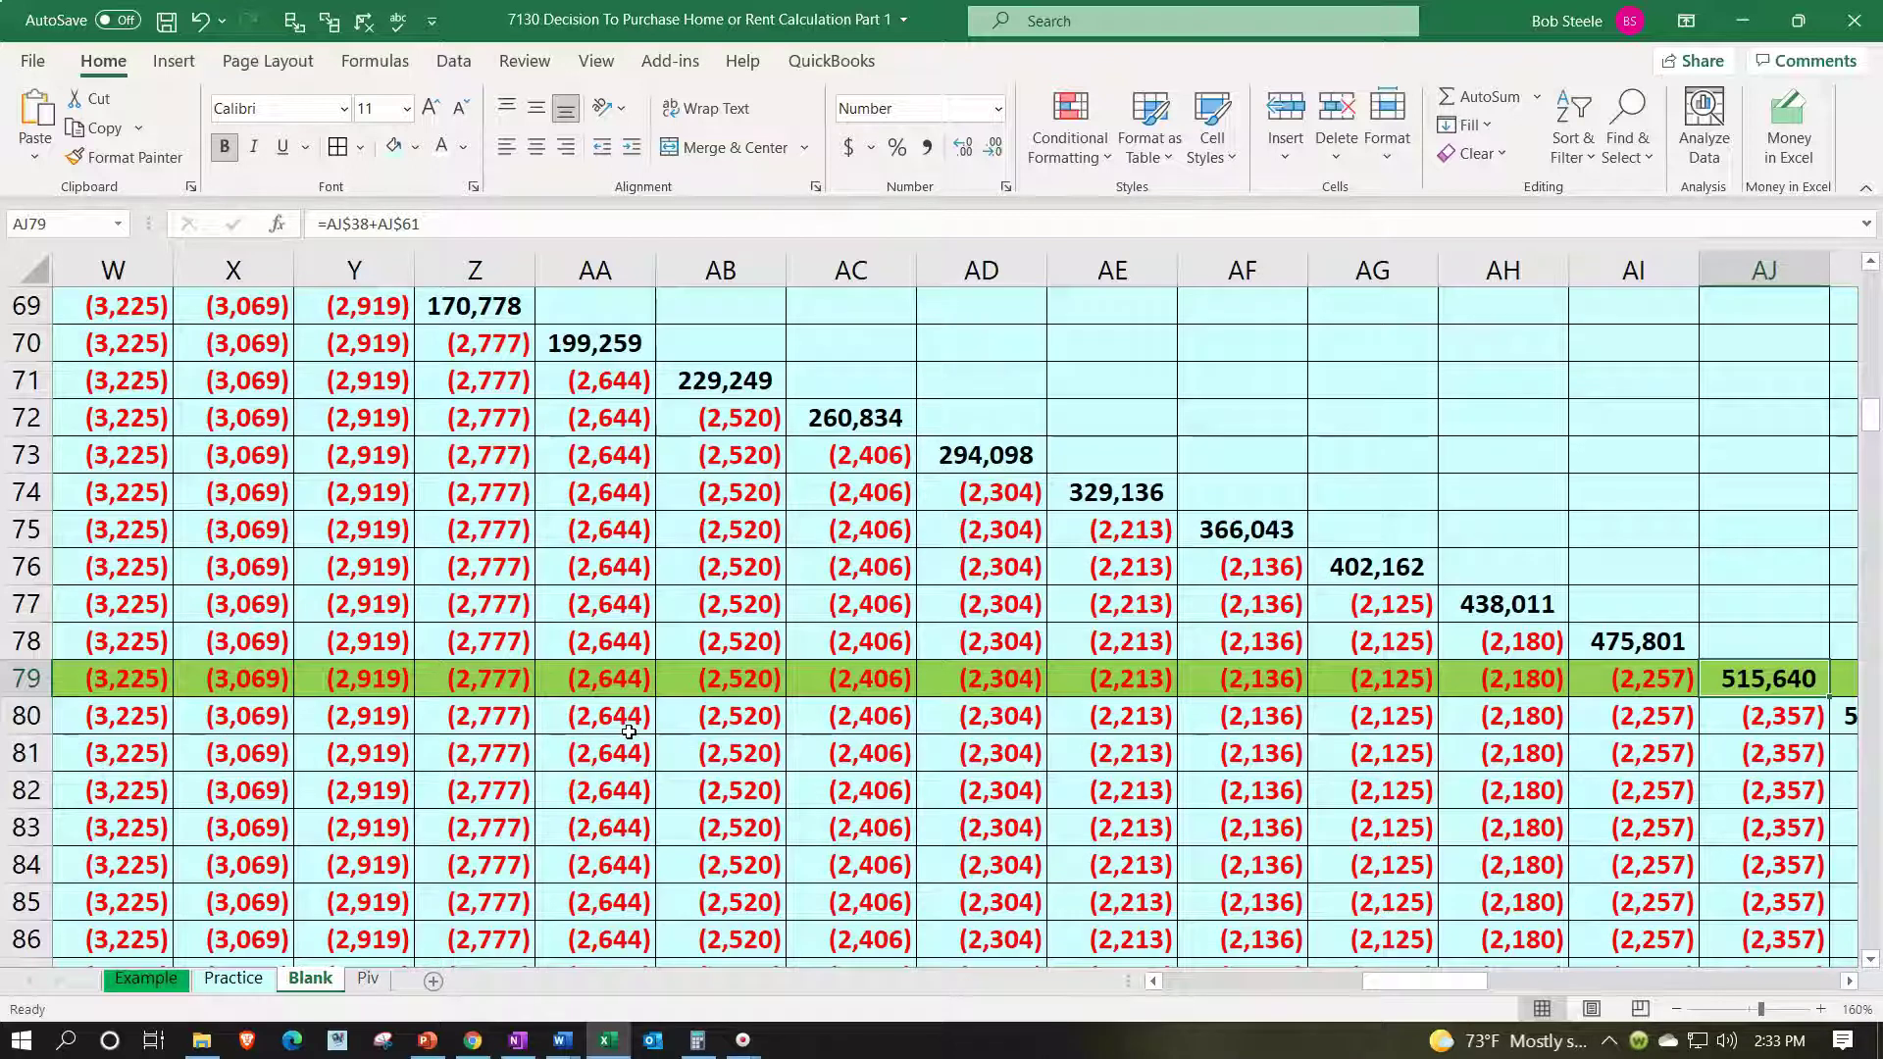
# - Continue along the highlighted year 15 row from the sale-year cash flow to its IRR formula
pyautogui.hscroll(3, 629, 731)
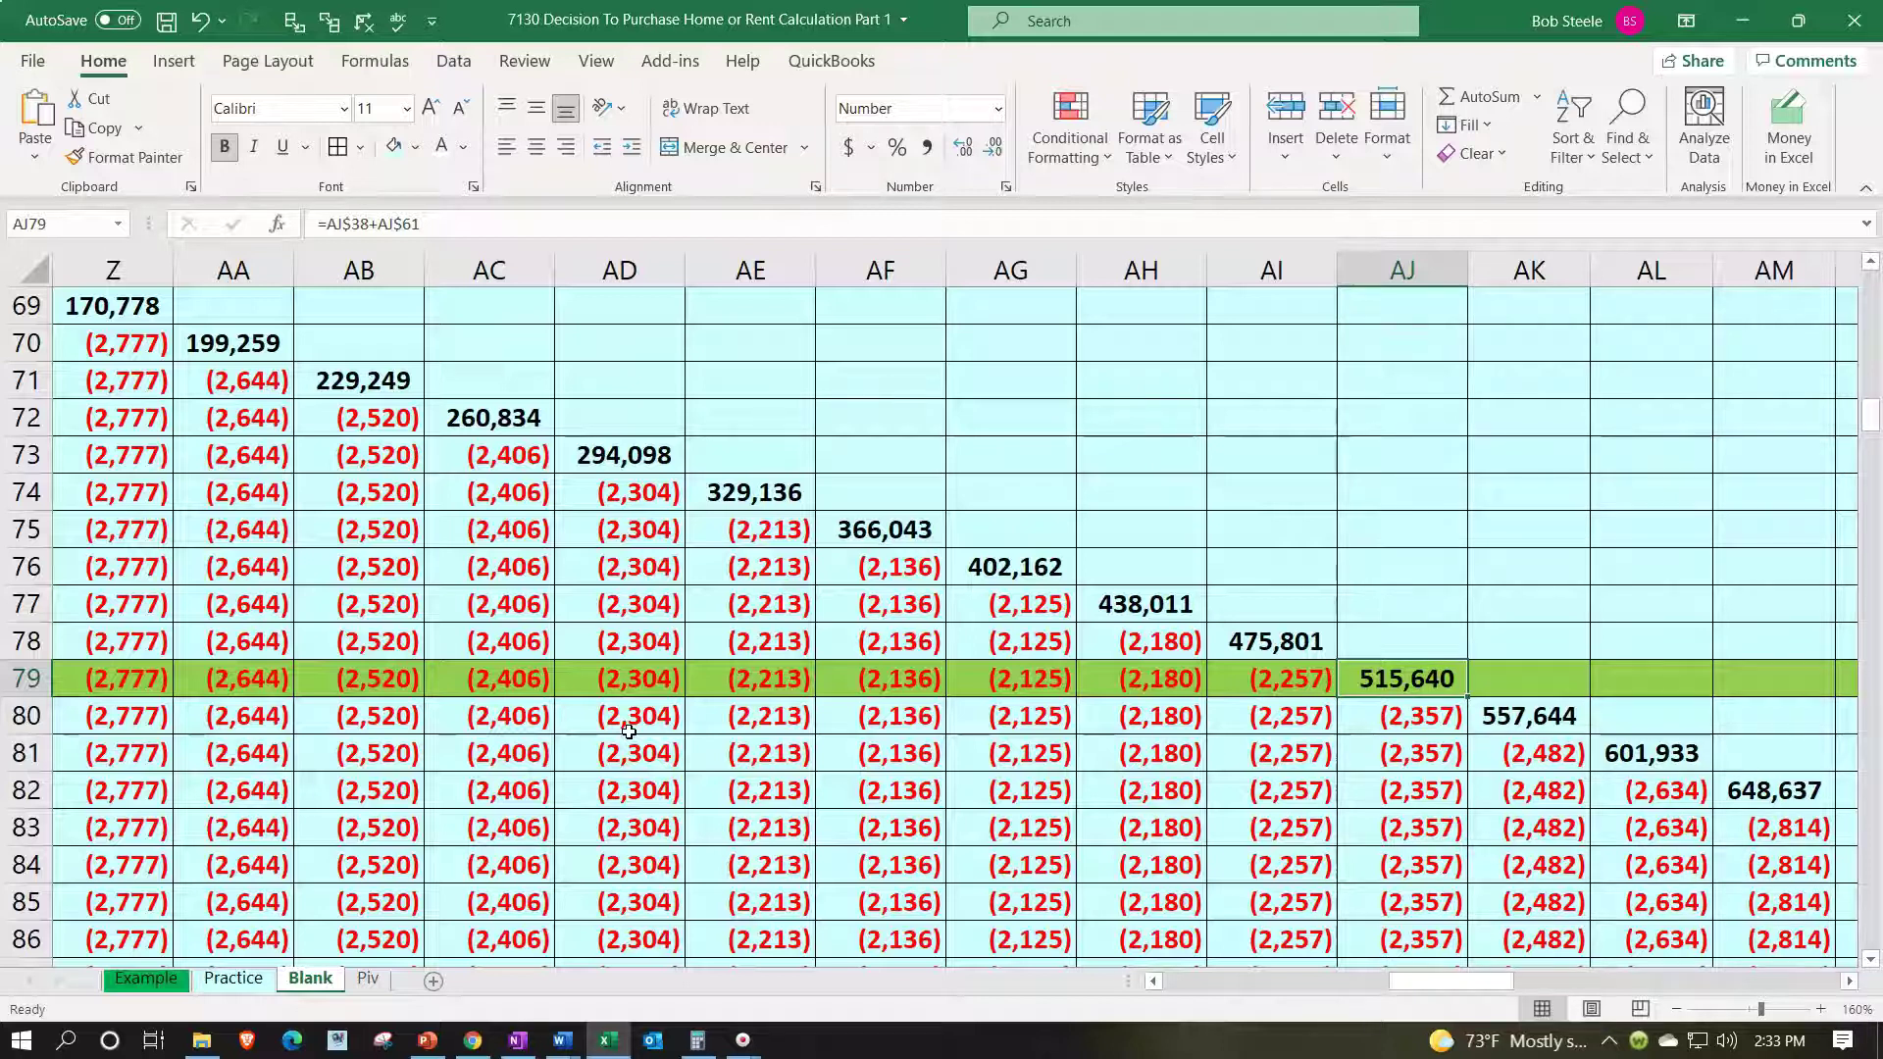
pyautogui.press('Right')
pyautogui.press('Right')
pyautogui.press('Right')
pyautogui.press('Right')
pyautogui.press('Right')
pyautogui.press('Right')
pyautogui.press('Right')
pyautogui.press('Right')
pyautogui.press('Right')
pyautogui.press('Right')
pyautogui.press('Right')
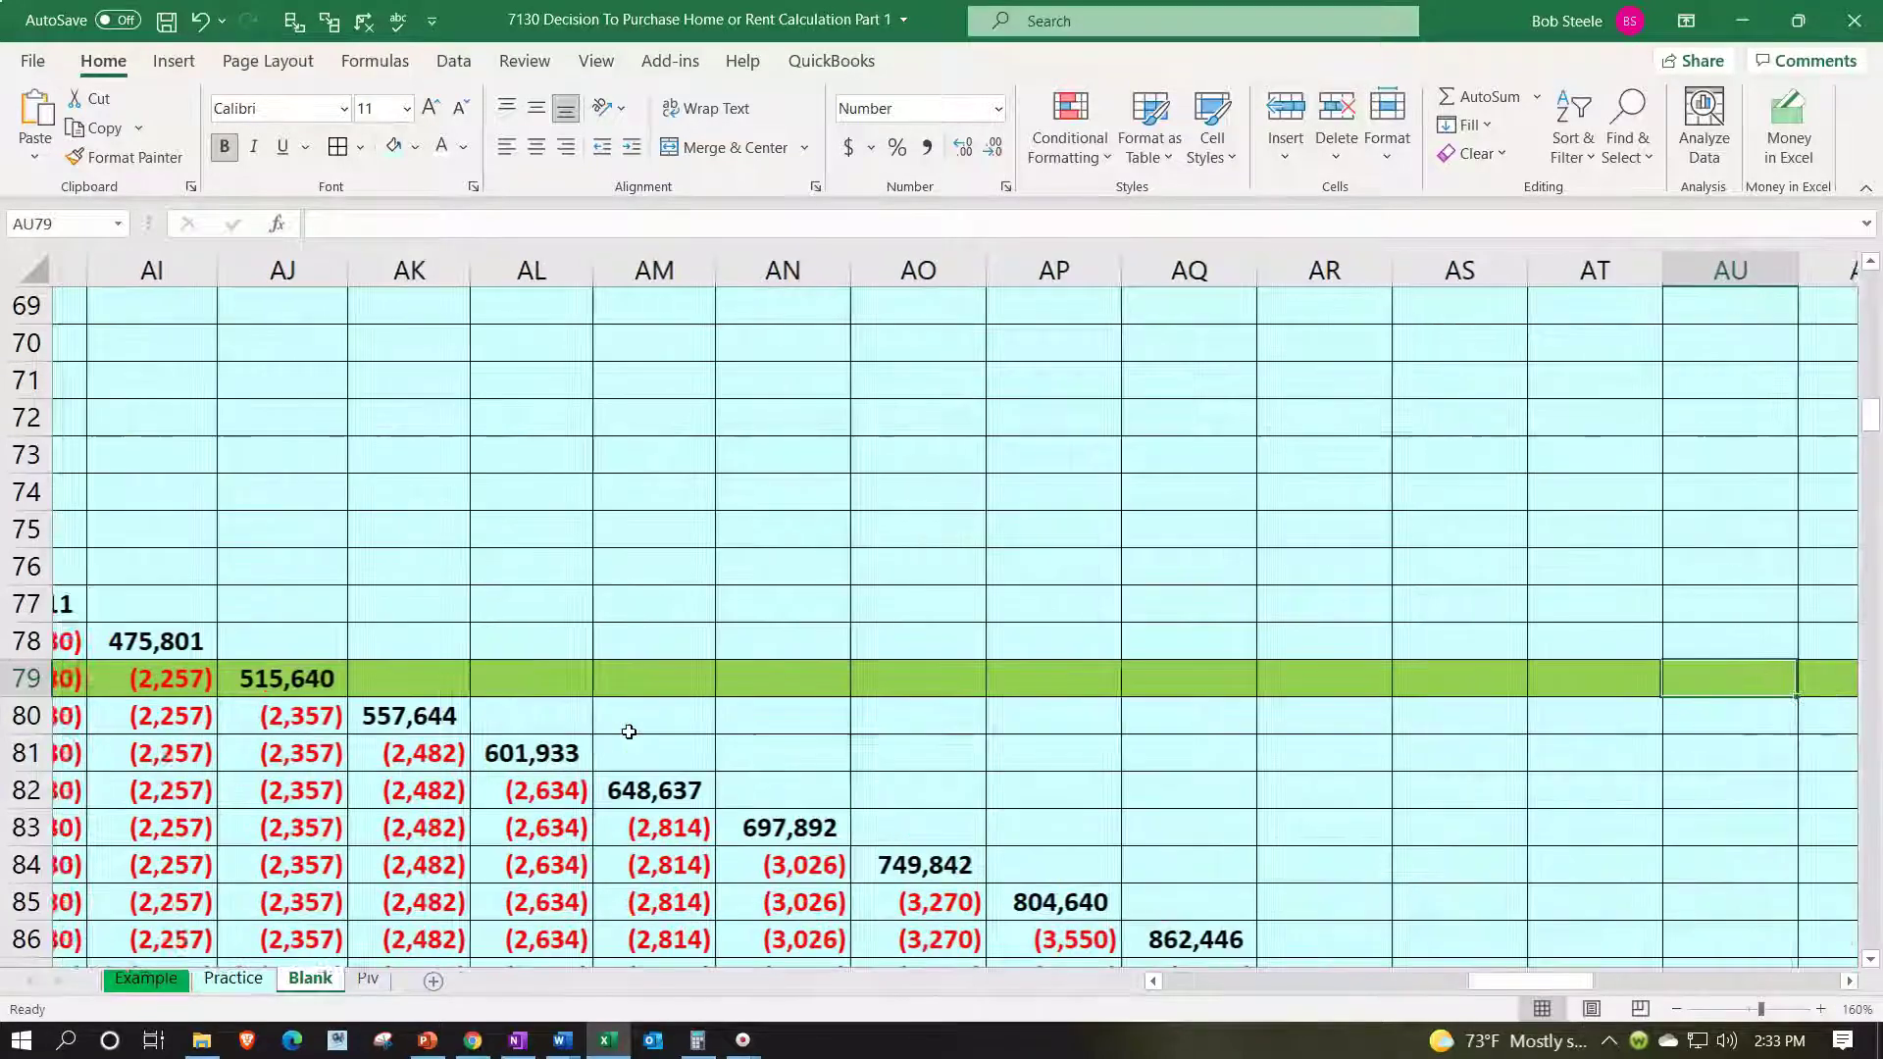
pyautogui.press('Right')
pyautogui.press('Right')
pyautogui.press('Right')
pyautogui.press('Right')
pyautogui.press('Right')
pyautogui.press('Right')
pyautogui.press('Right')
pyautogui.press('Right')
pyautogui.press('Left')
pyautogui.press('Left')
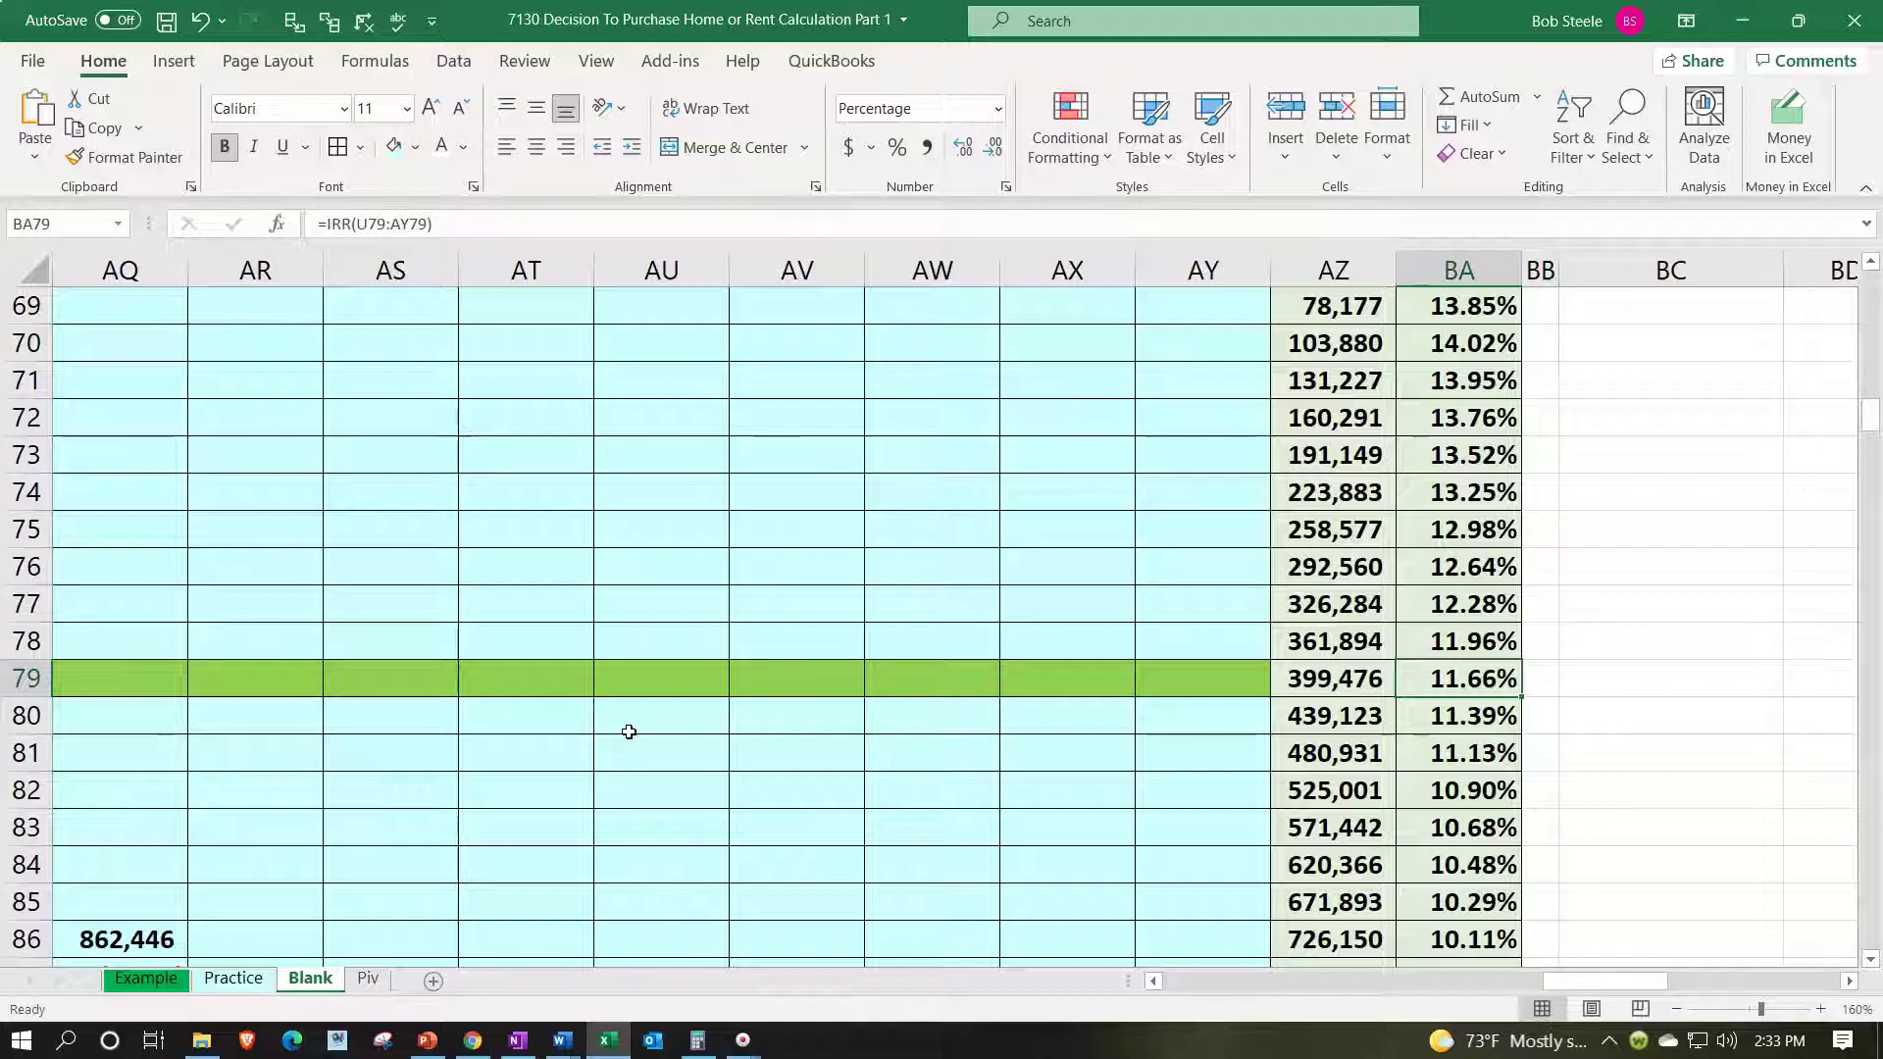
# - Inspect the year 15 Total formula and review the Total and IRR columns across all sale years
pyautogui.click(1286, 679)
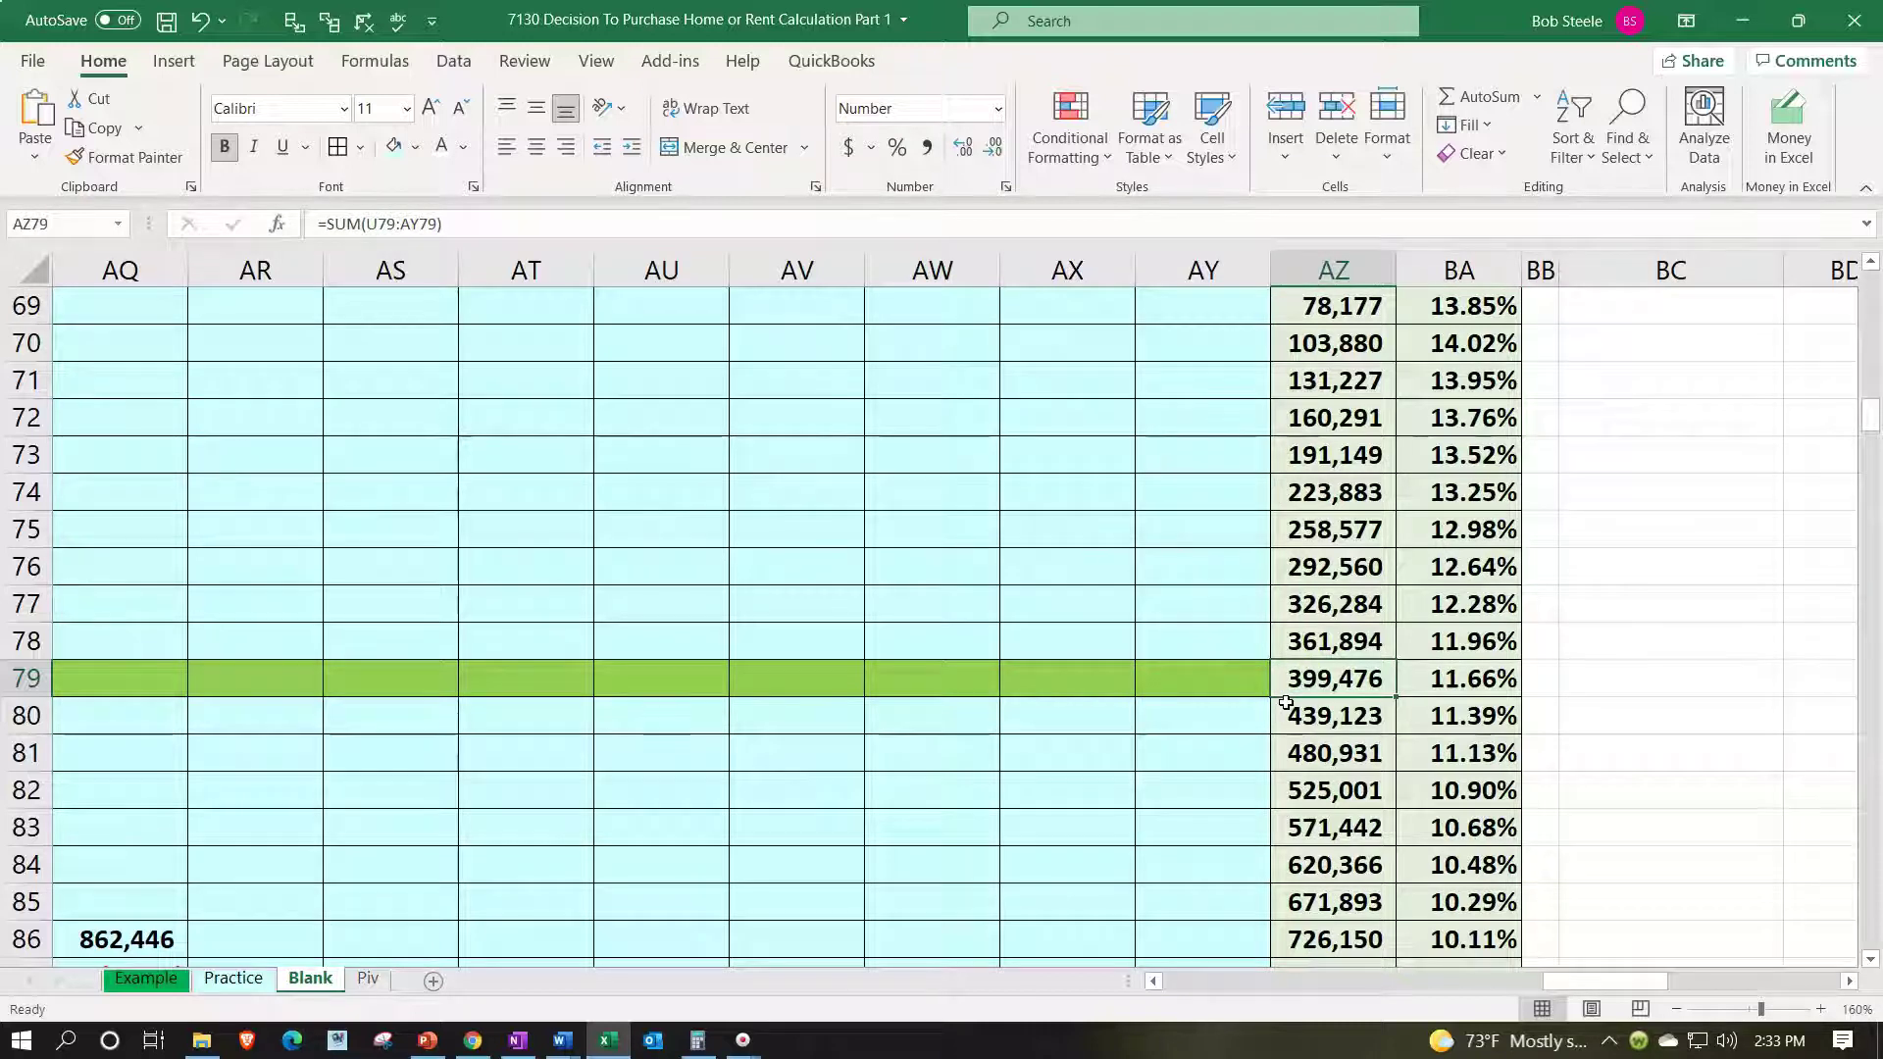
pyautogui.scroll(2, 1286, 702)
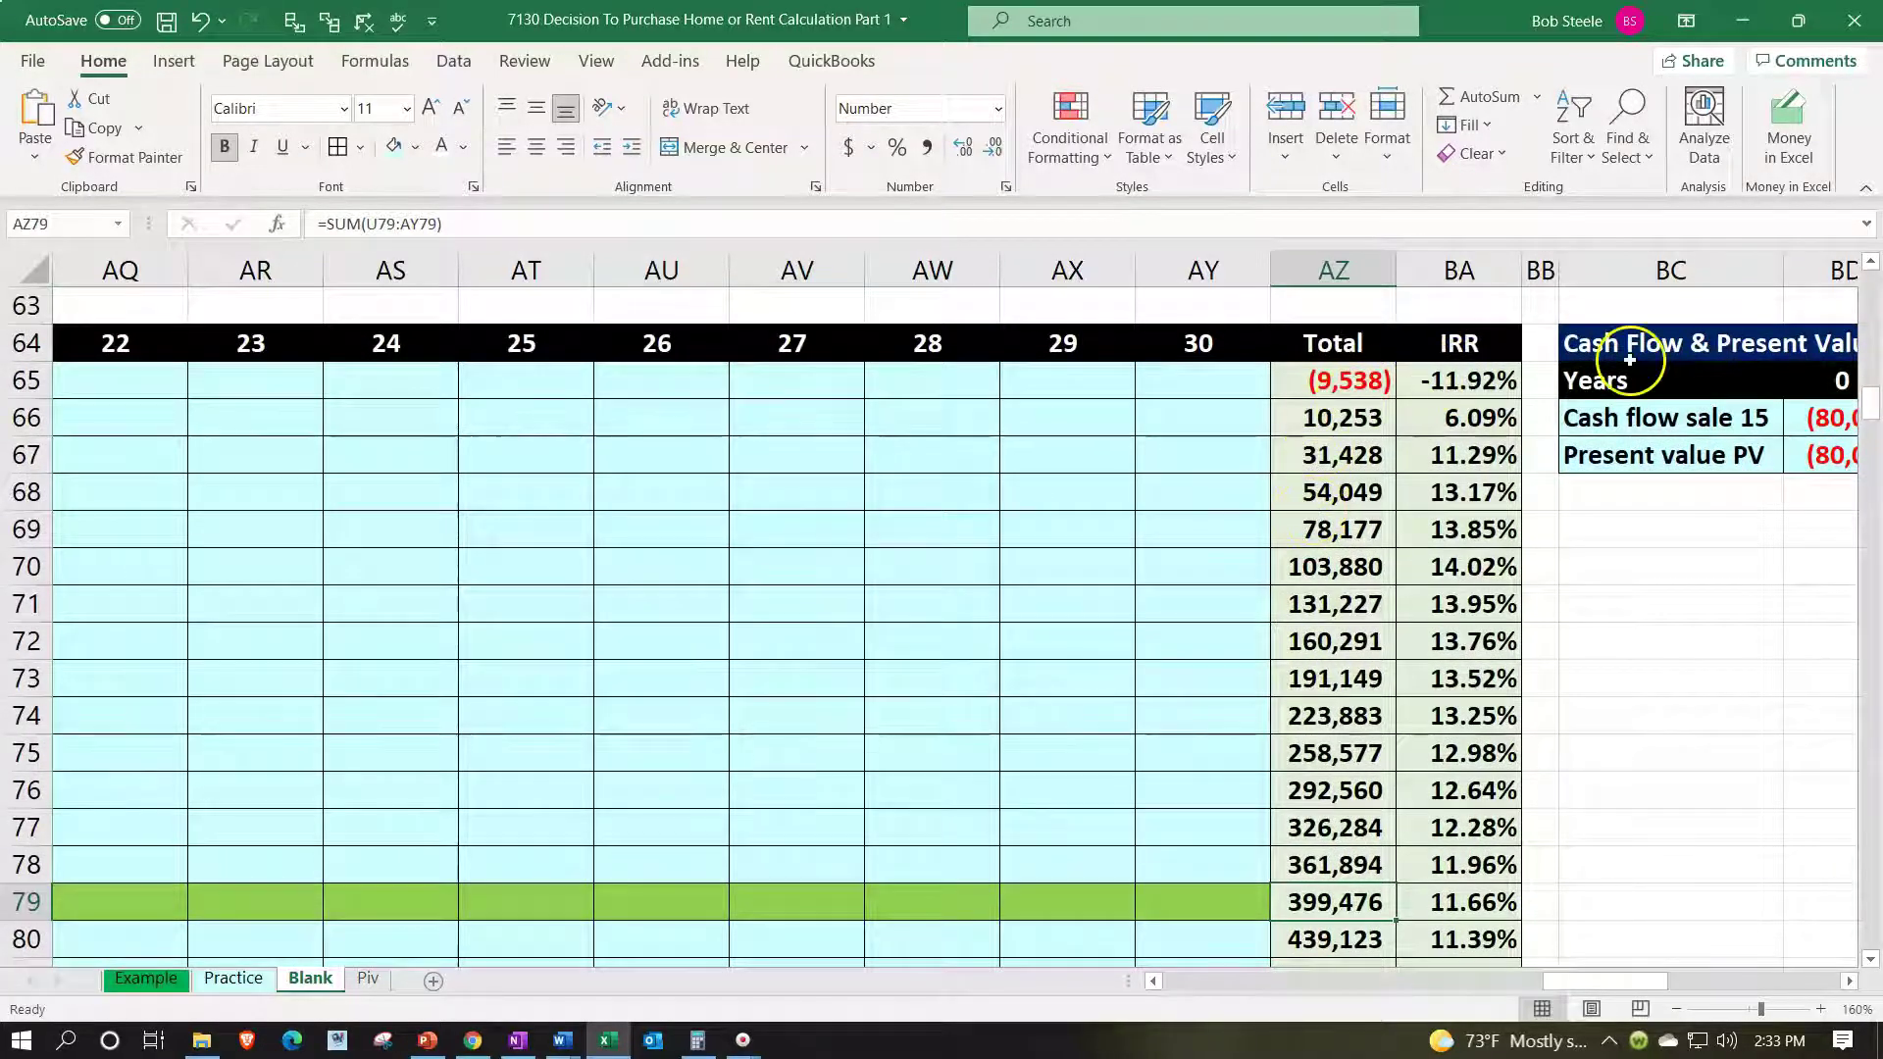
pyautogui.scroll(-2, 1394, 703)
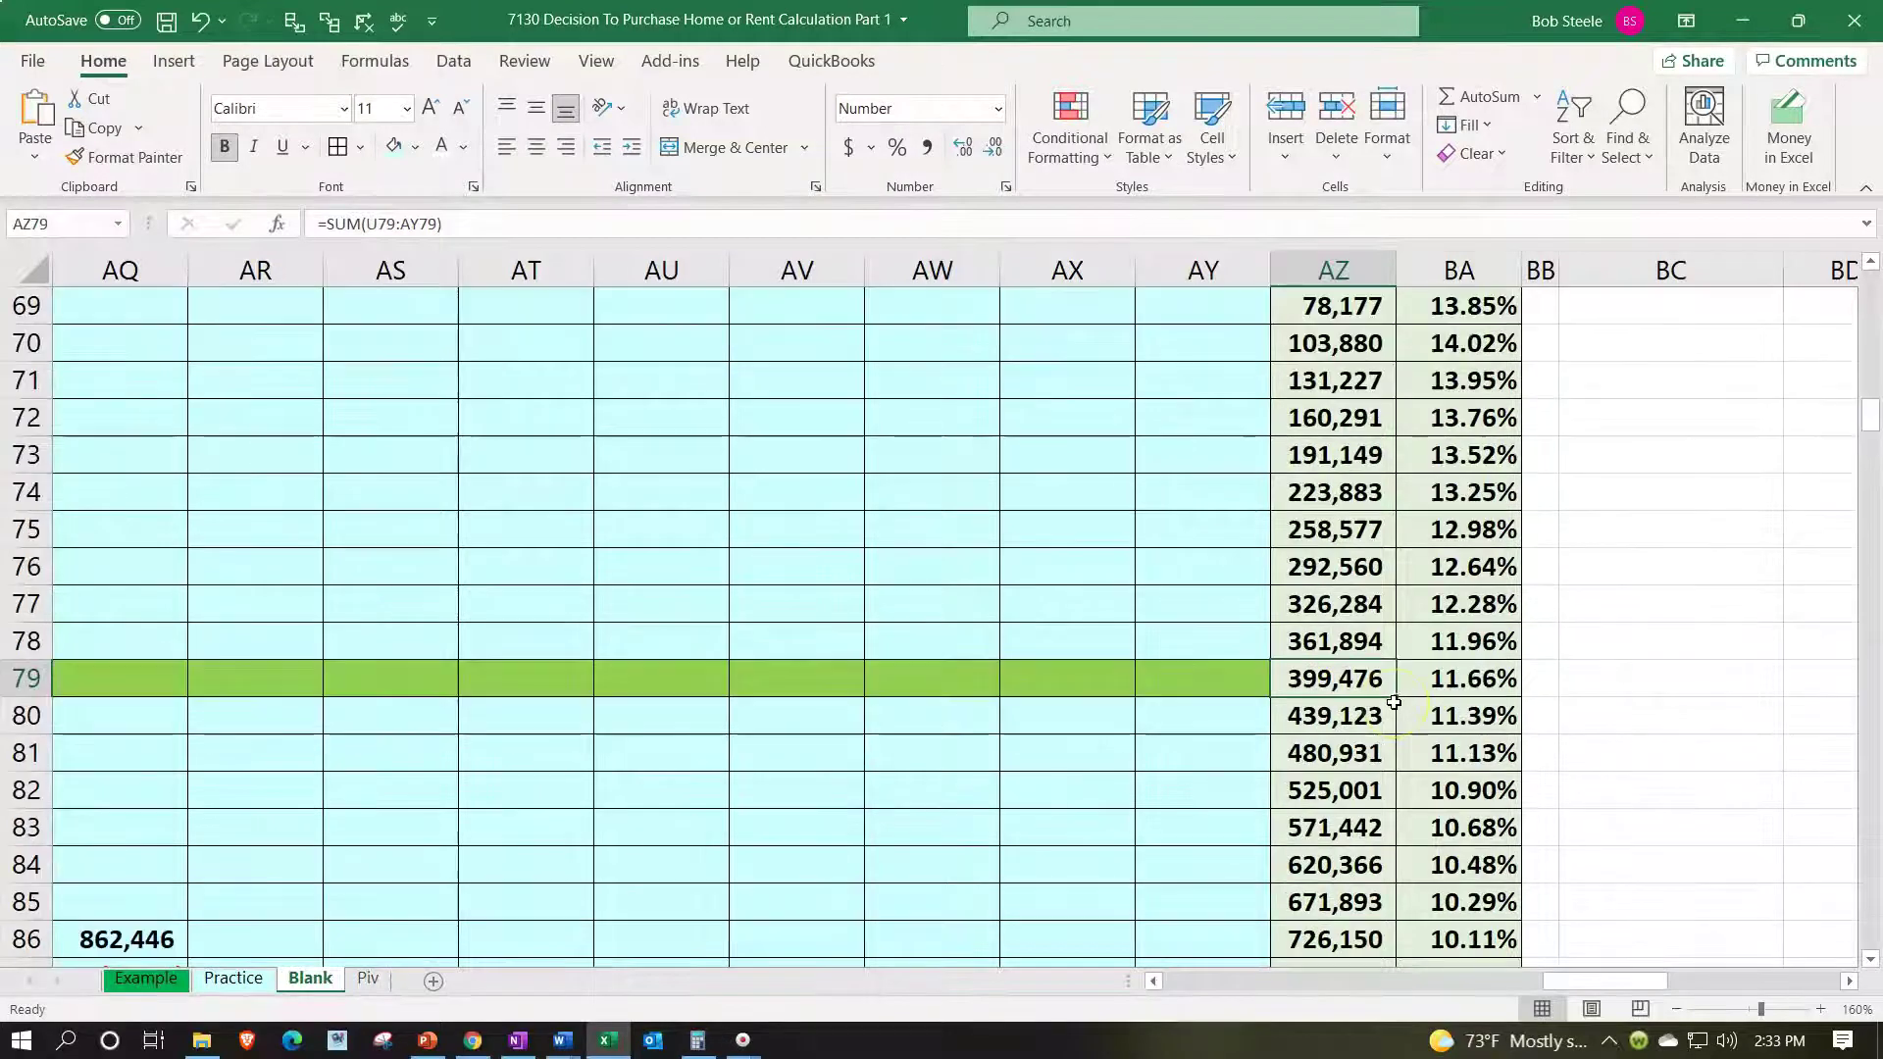
pyautogui.scroll(-4, 1393, 702)
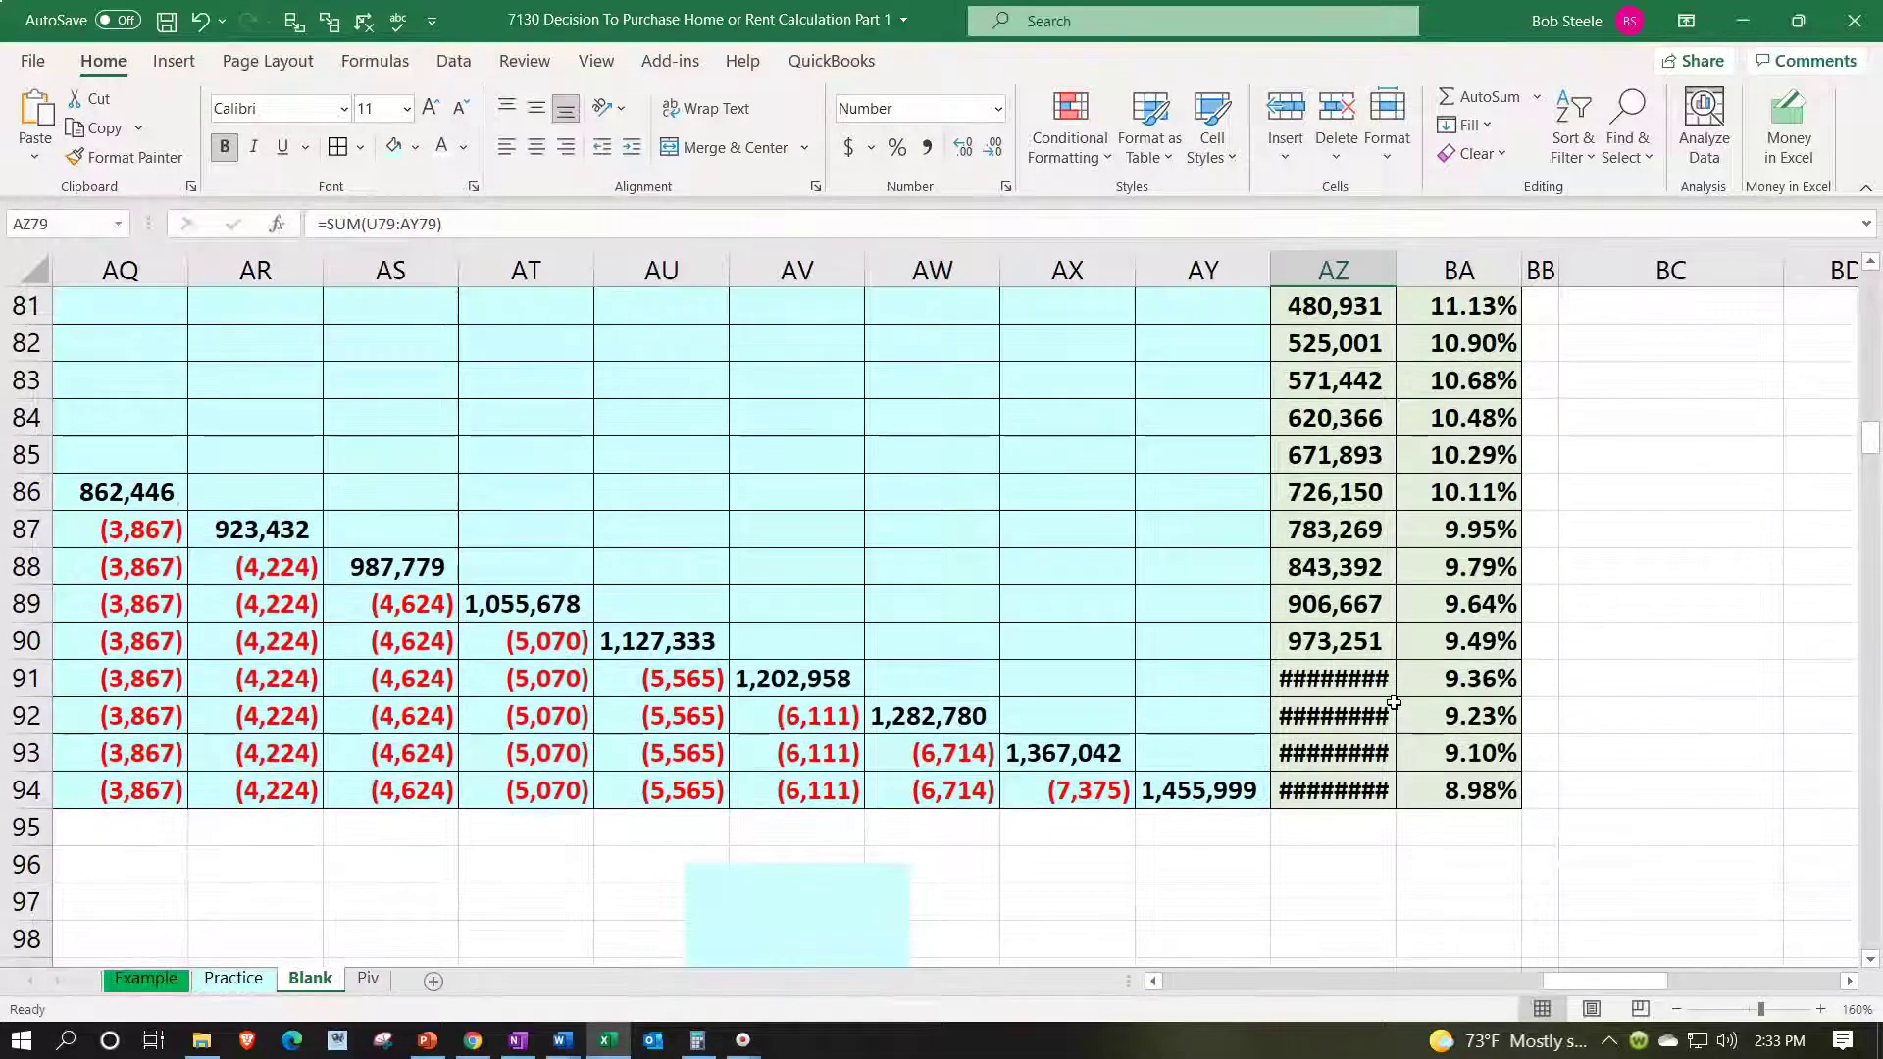
pyautogui.scroll(6, 1394, 702)
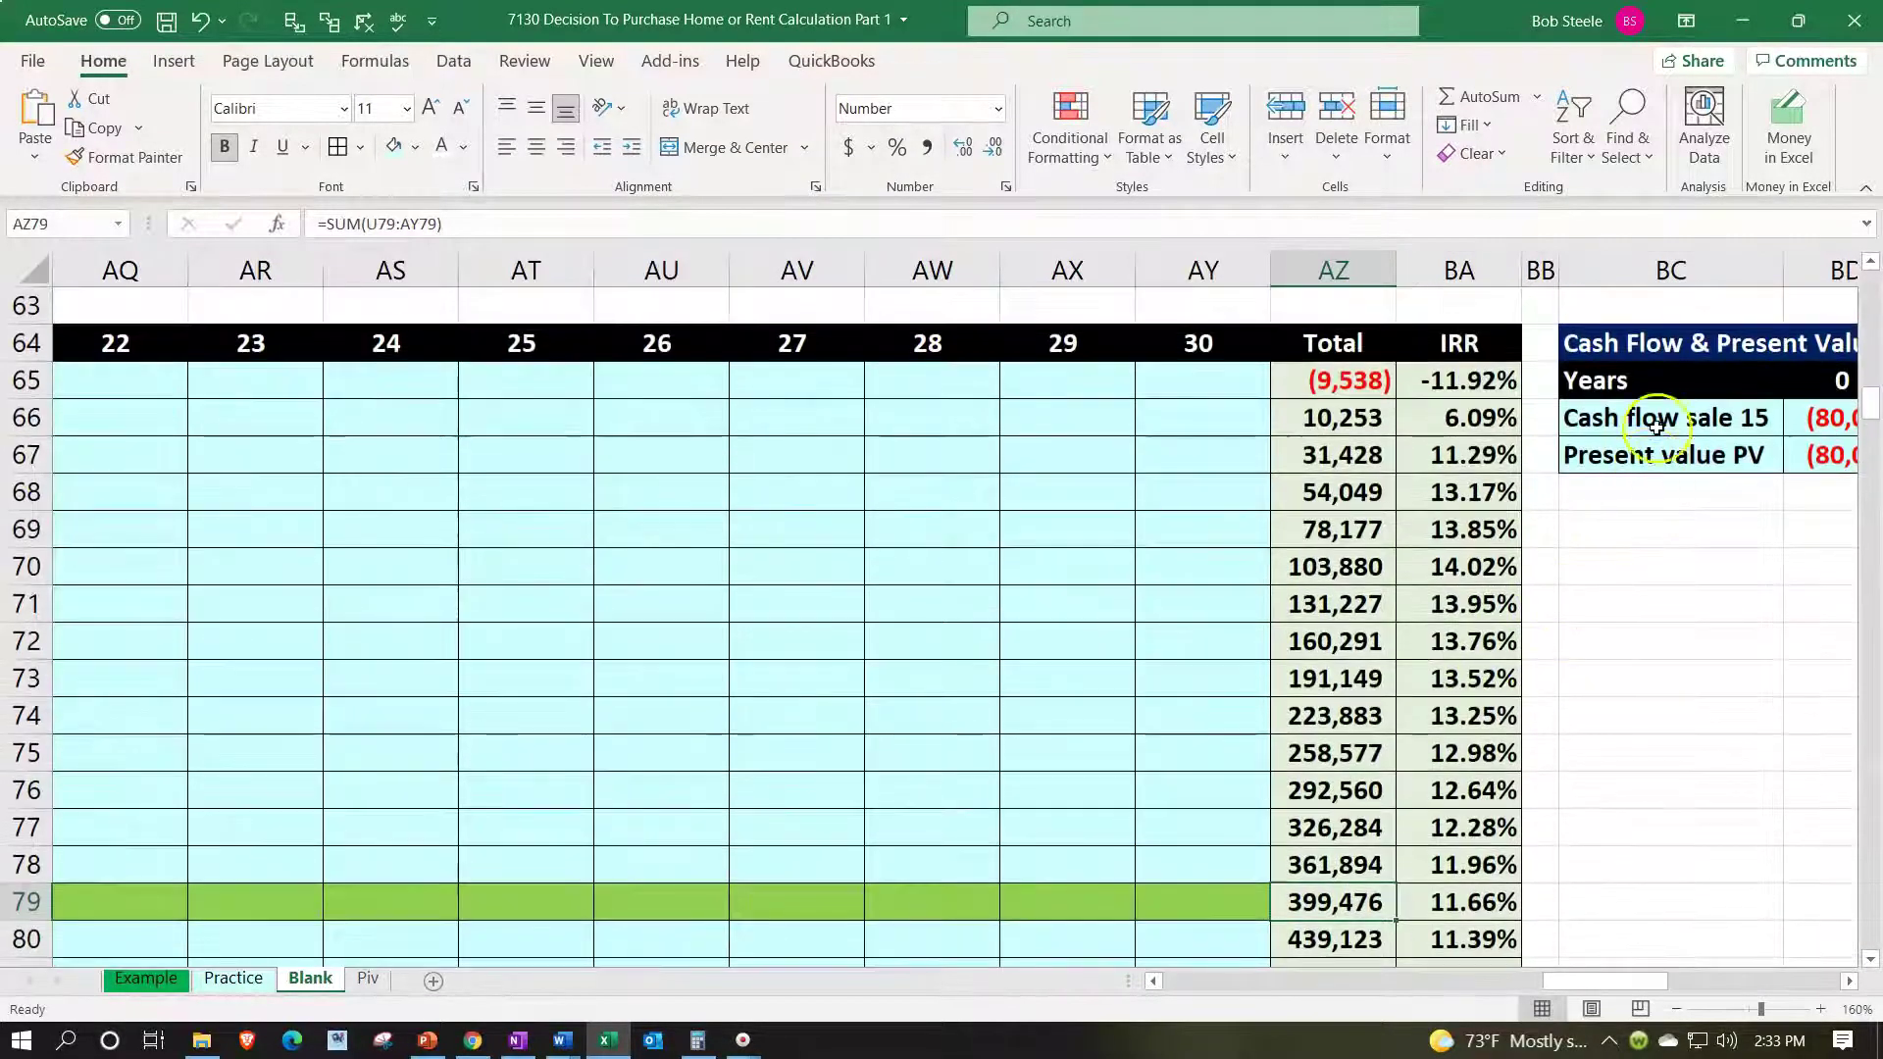
# - Follow the Cash flow sale 15 row of the present value table through its Total and IRR to the discount rate cell
pyautogui.click(1655, 423)
pyautogui.press('Right')
pyautogui.press('Right')
pyautogui.press('Right')
pyautogui.press('Right')
pyautogui.press('Right')
pyautogui.press('Right')
pyautogui.press('Right')
pyautogui.press('Right')
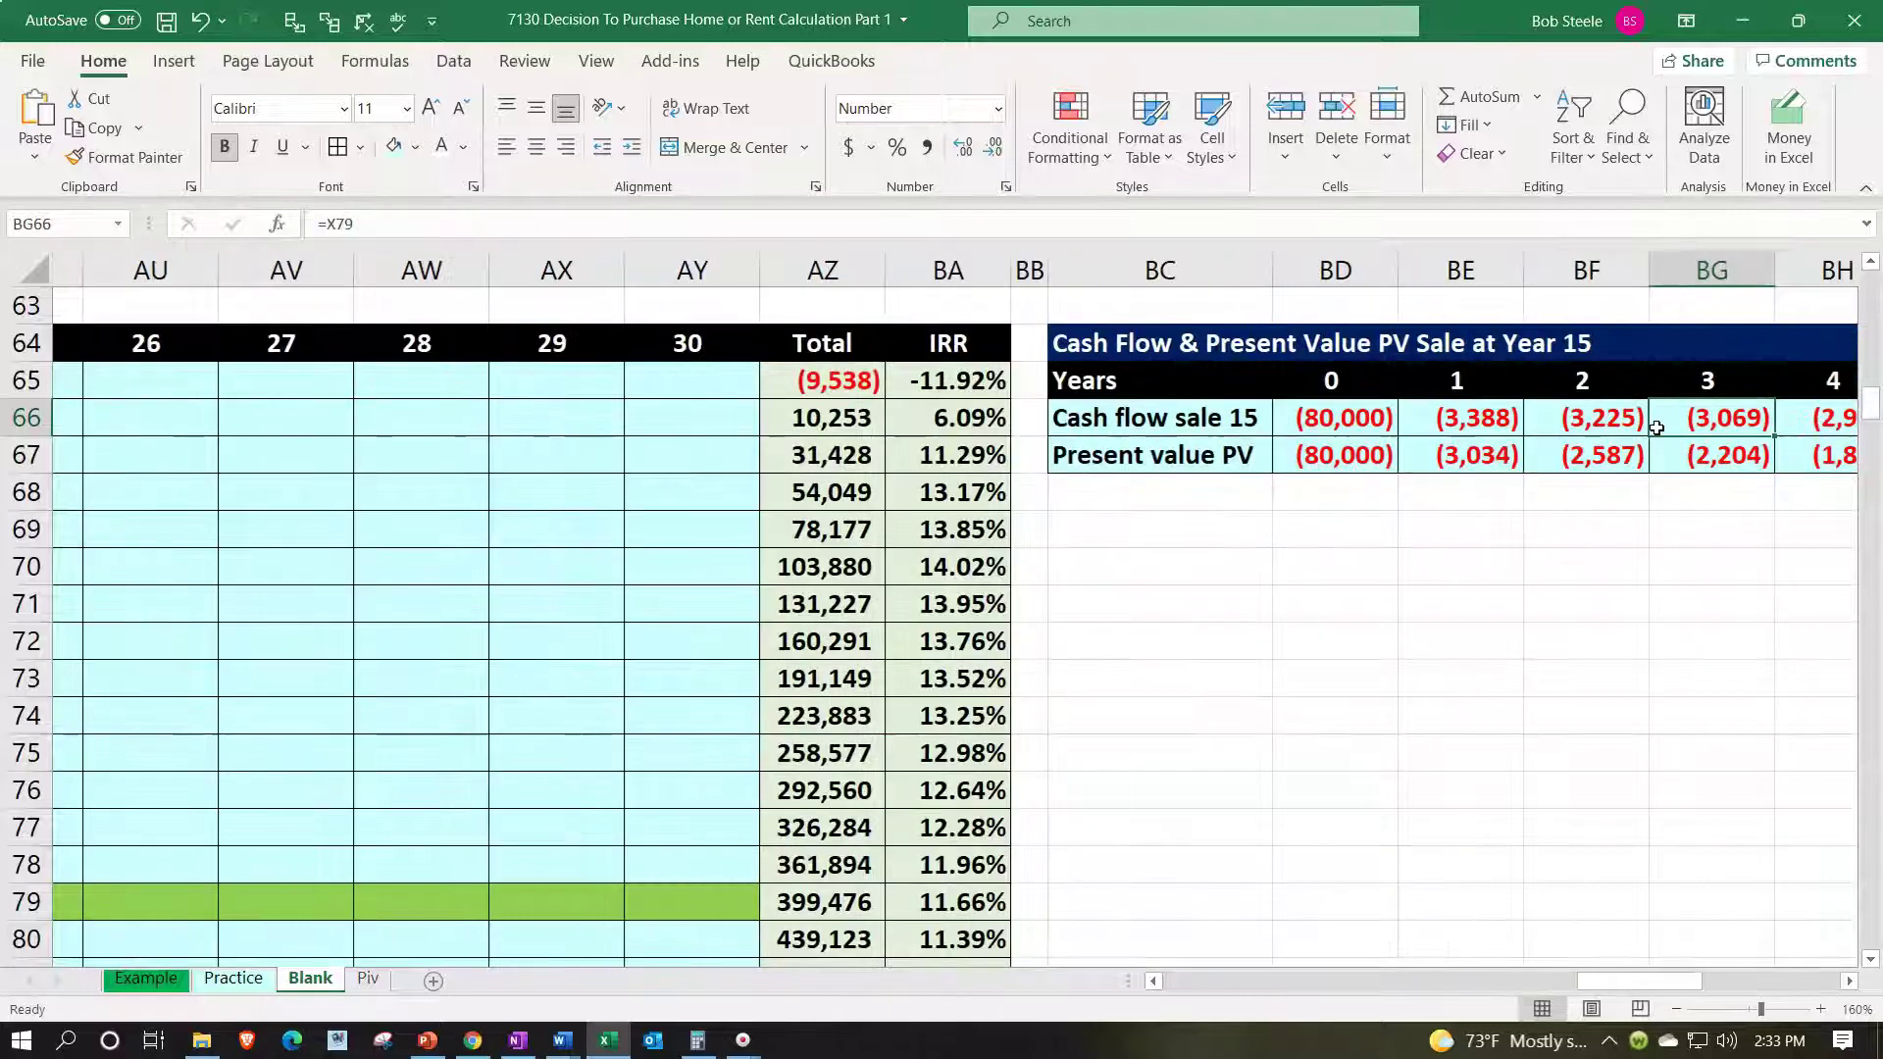
pyautogui.press('Right')
pyautogui.press('Right')
pyautogui.press('Right')
pyautogui.press('Right')
pyautogui.press('Right')
pyautogui.press('Right')
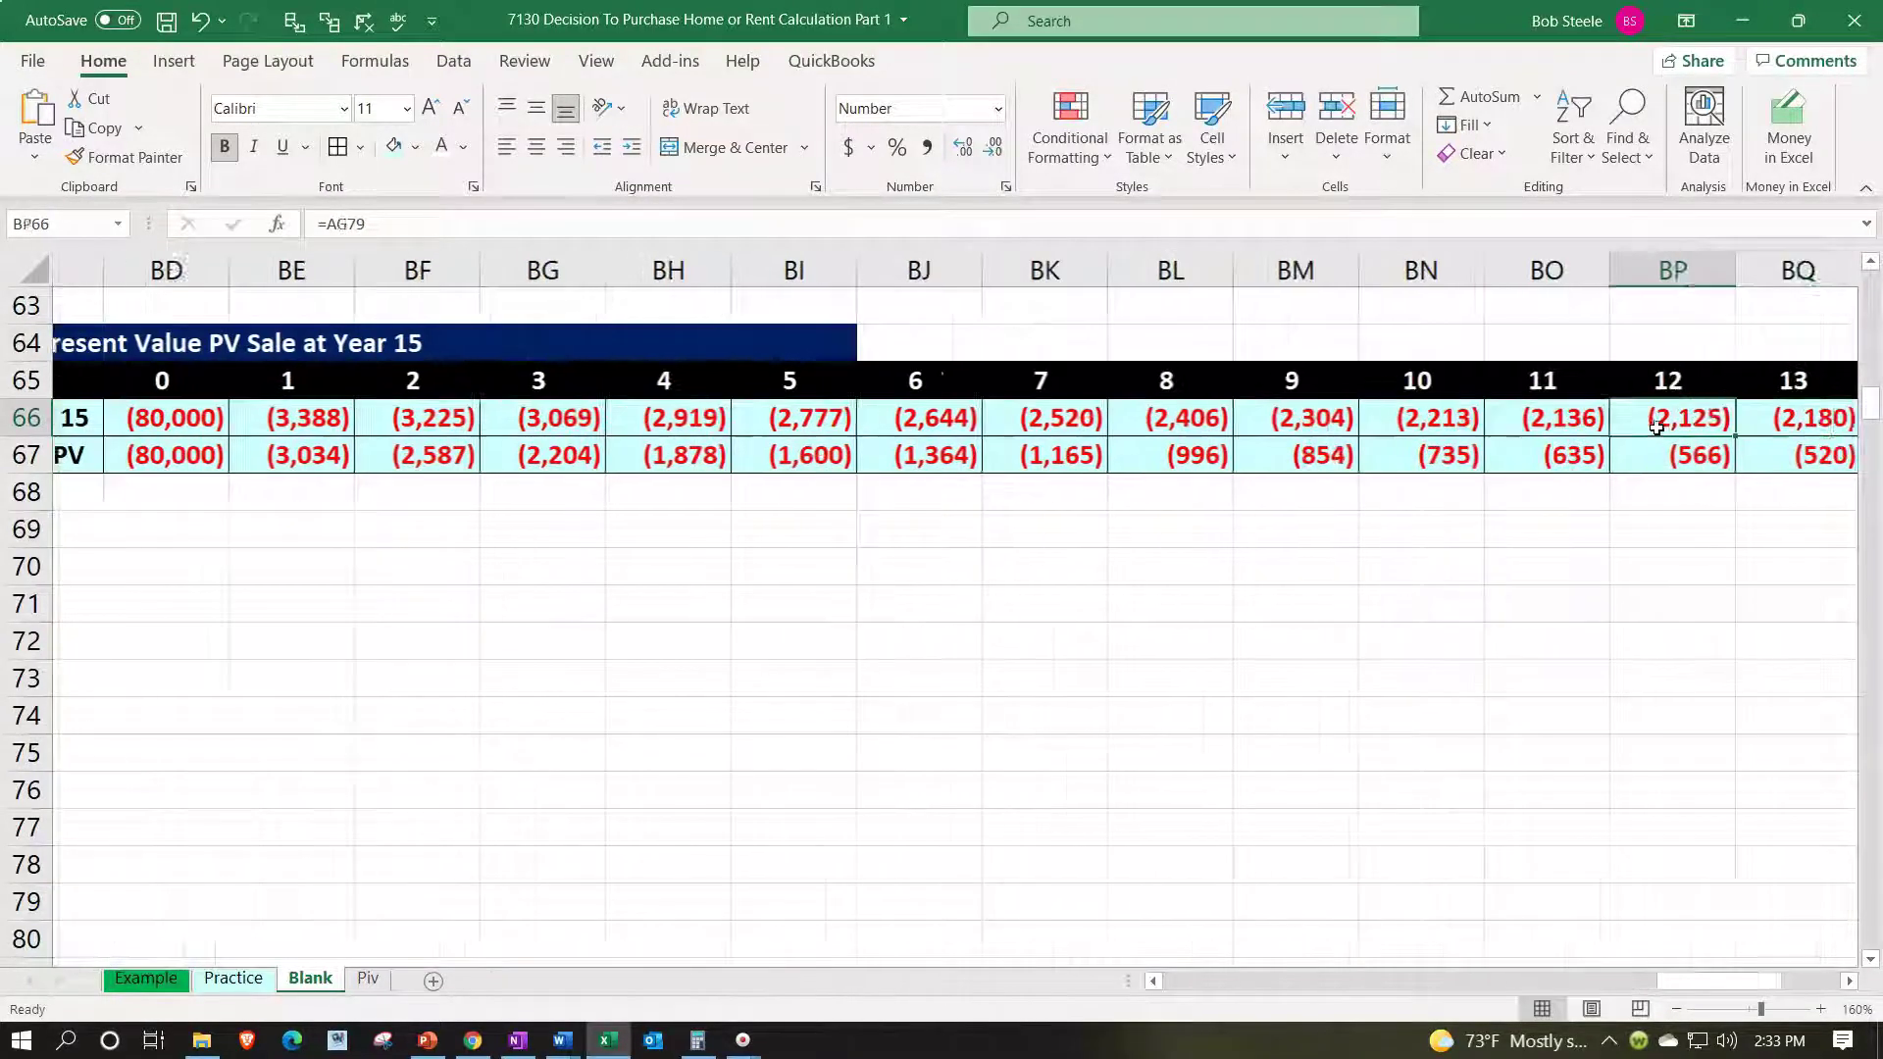
pyautogui.press('Right')
pyautogui.press('Right')
pyautogui.press('Right')
pyautogui.press('Right')
pyautogui.press('Right')
pyautogui.press('Right')
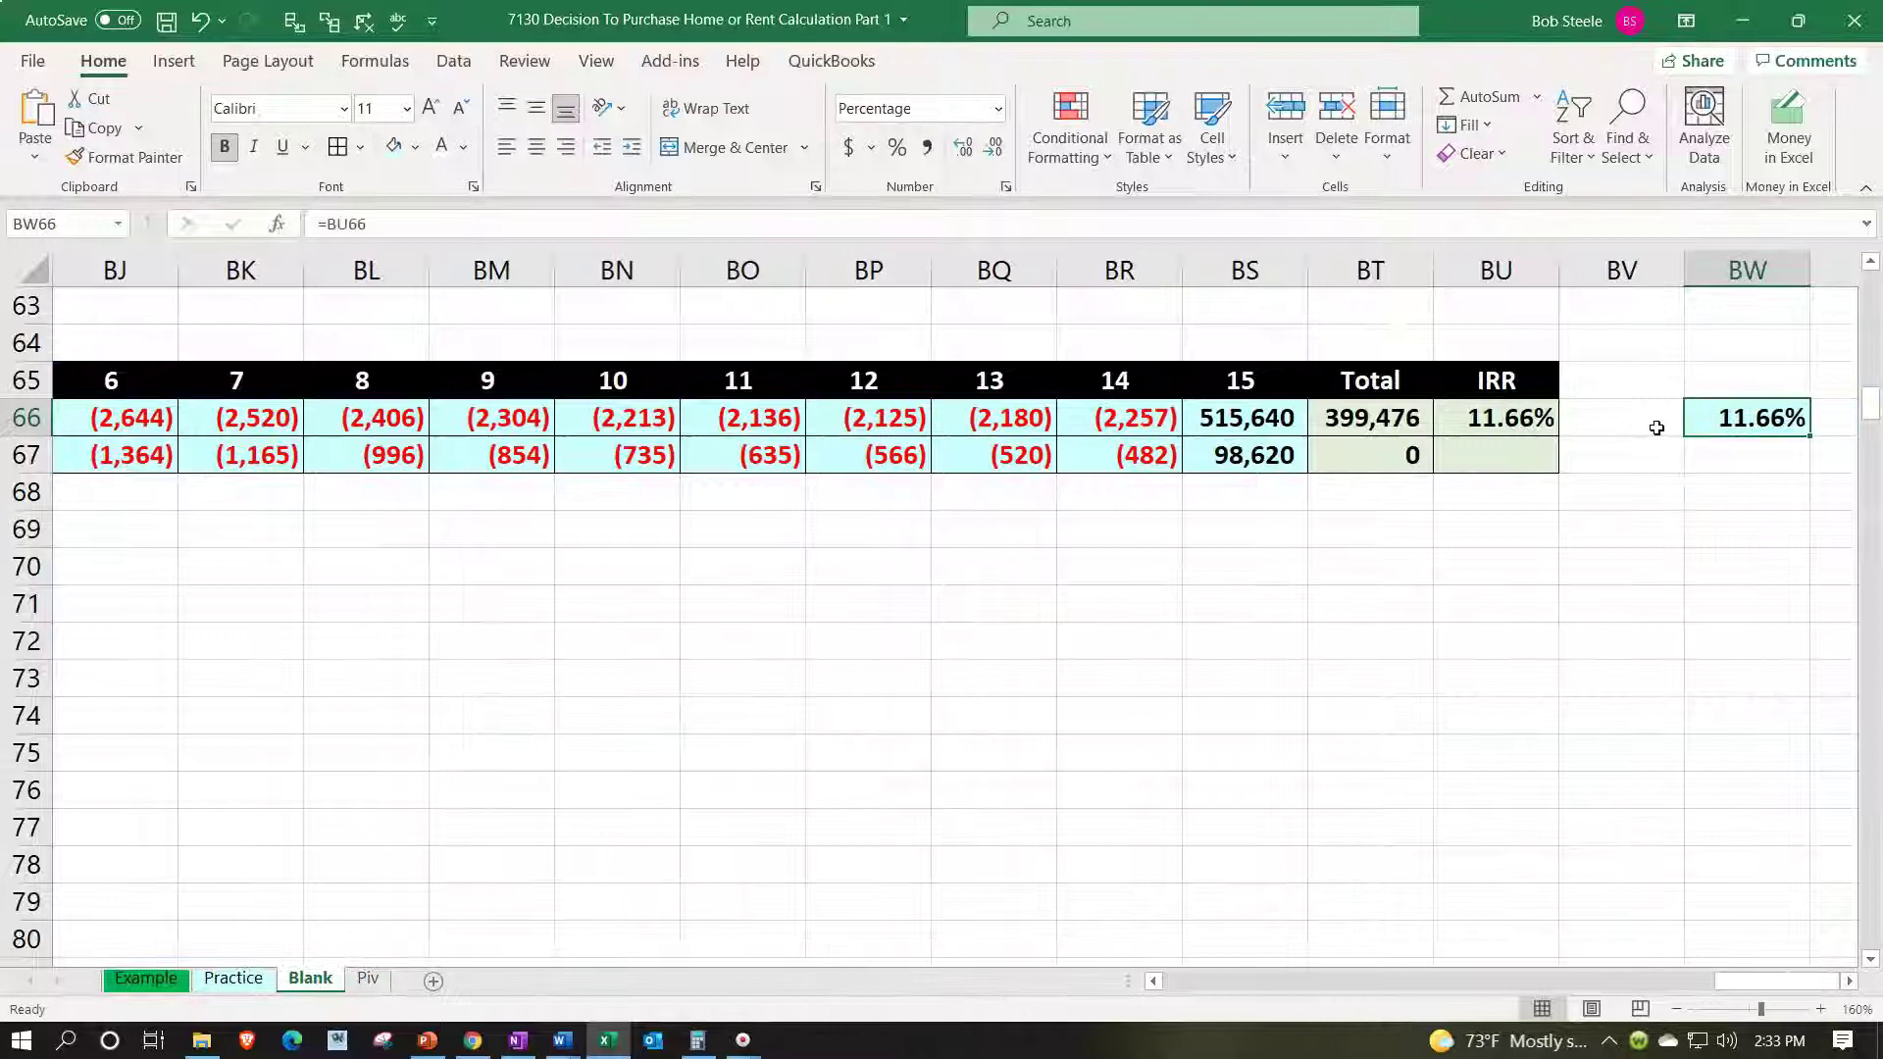
# - Inspect the Total formula in the Present value PV row
pyautogui.press('Left')
pyautogui.press('Left')
pyautogui.press('Down')
pyautogui.press('Left')
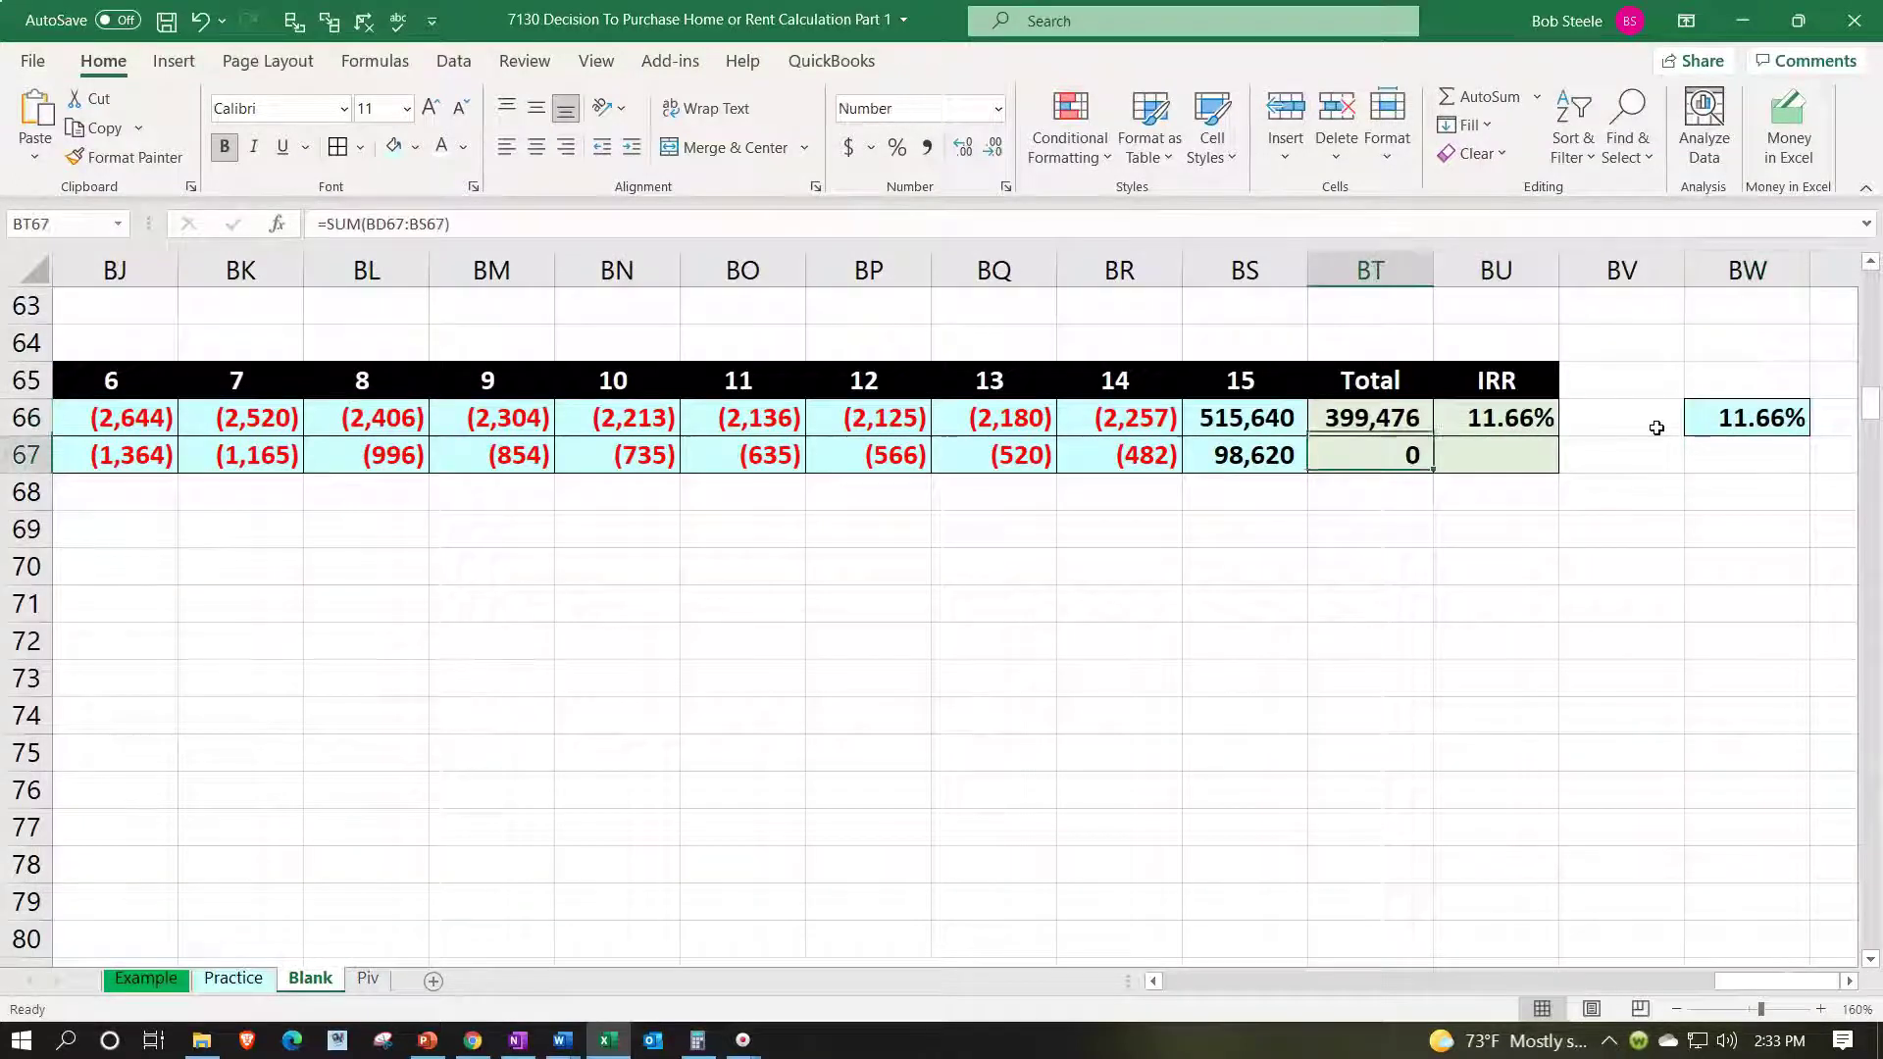
# - Set the discount rate in cell BW66 beside the present value table to 2%
pyautogui.press('Right')
pyautogui.press('Right')
pyautogui.press('Right')
pyautogui.press('Up')
pyautogui.write('2')
pyautogui.press('Return')
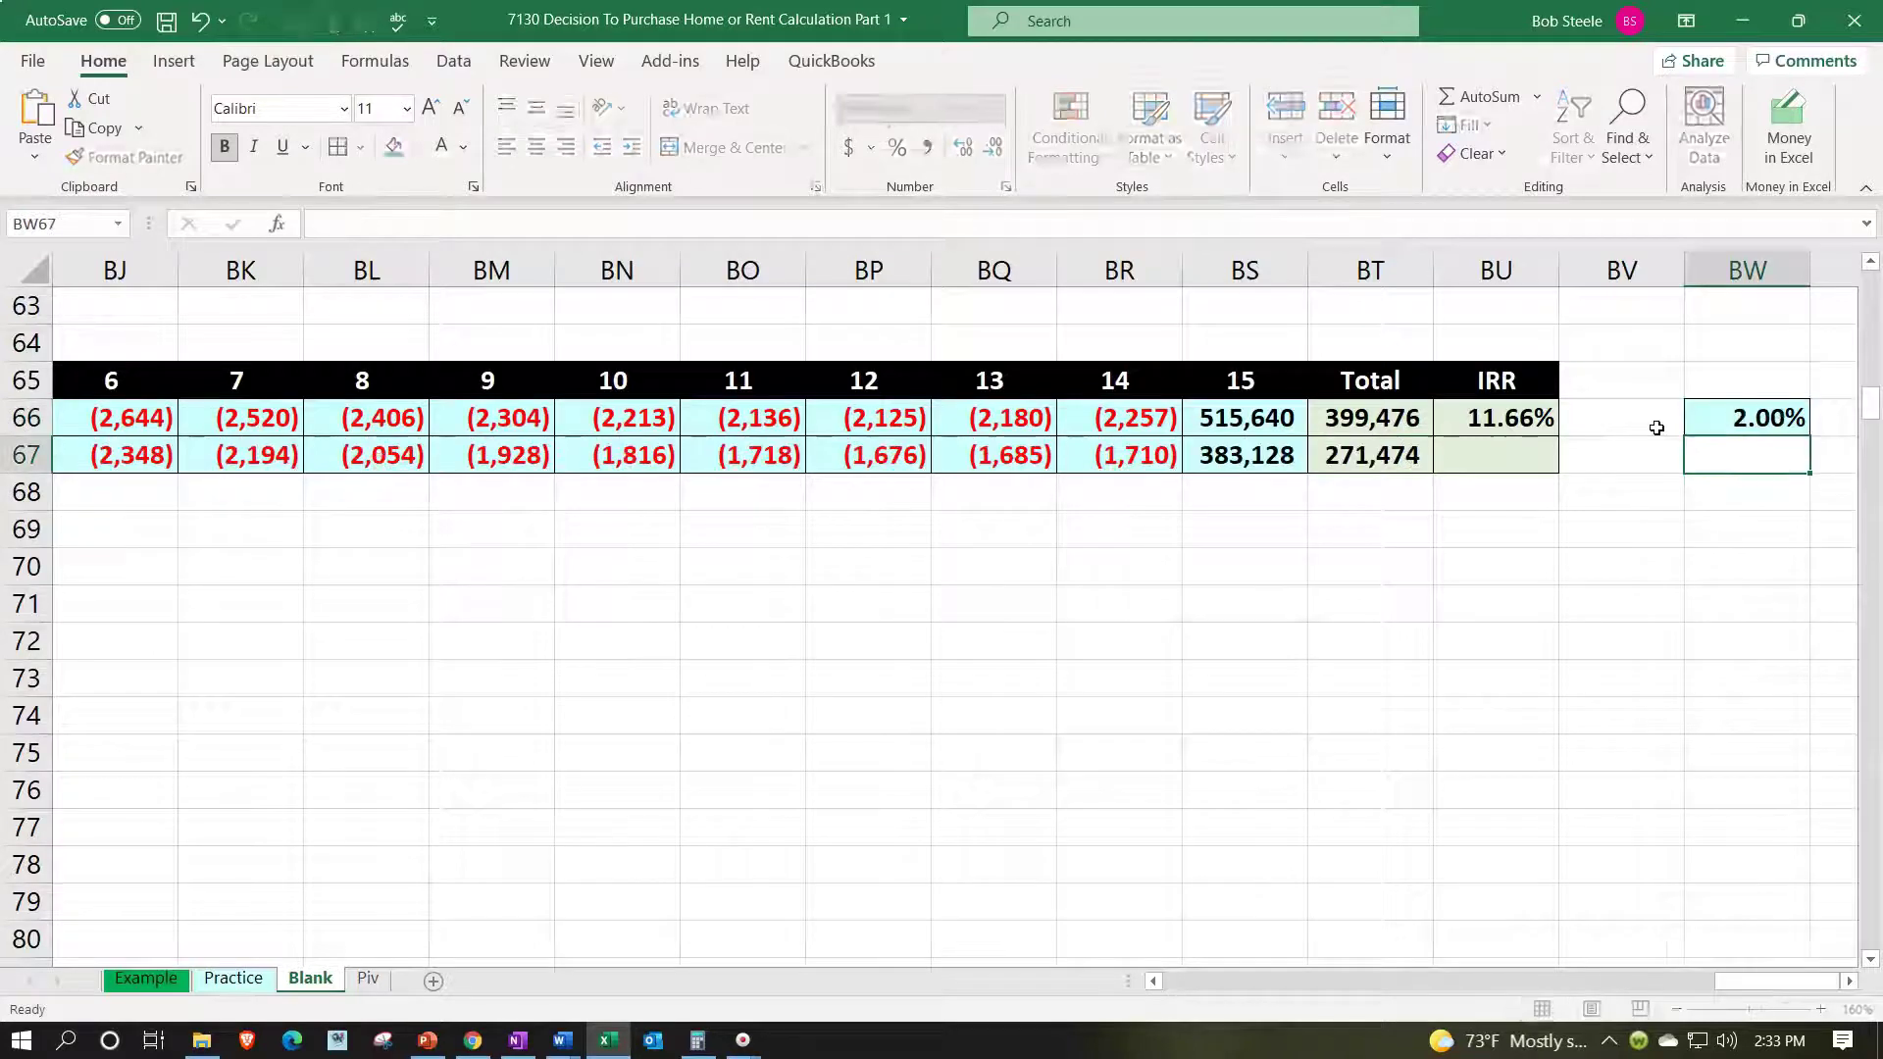
# - Inspect the year 14 cash flow, the year 15 present value formula and the Present value PV total
pyautogui.press('Left')
pyautogui.press('Left')
pyautogui.press('Left')
pyautogui.press('Left')
pyautogui.press('Left')
pyautogui.press('Up')
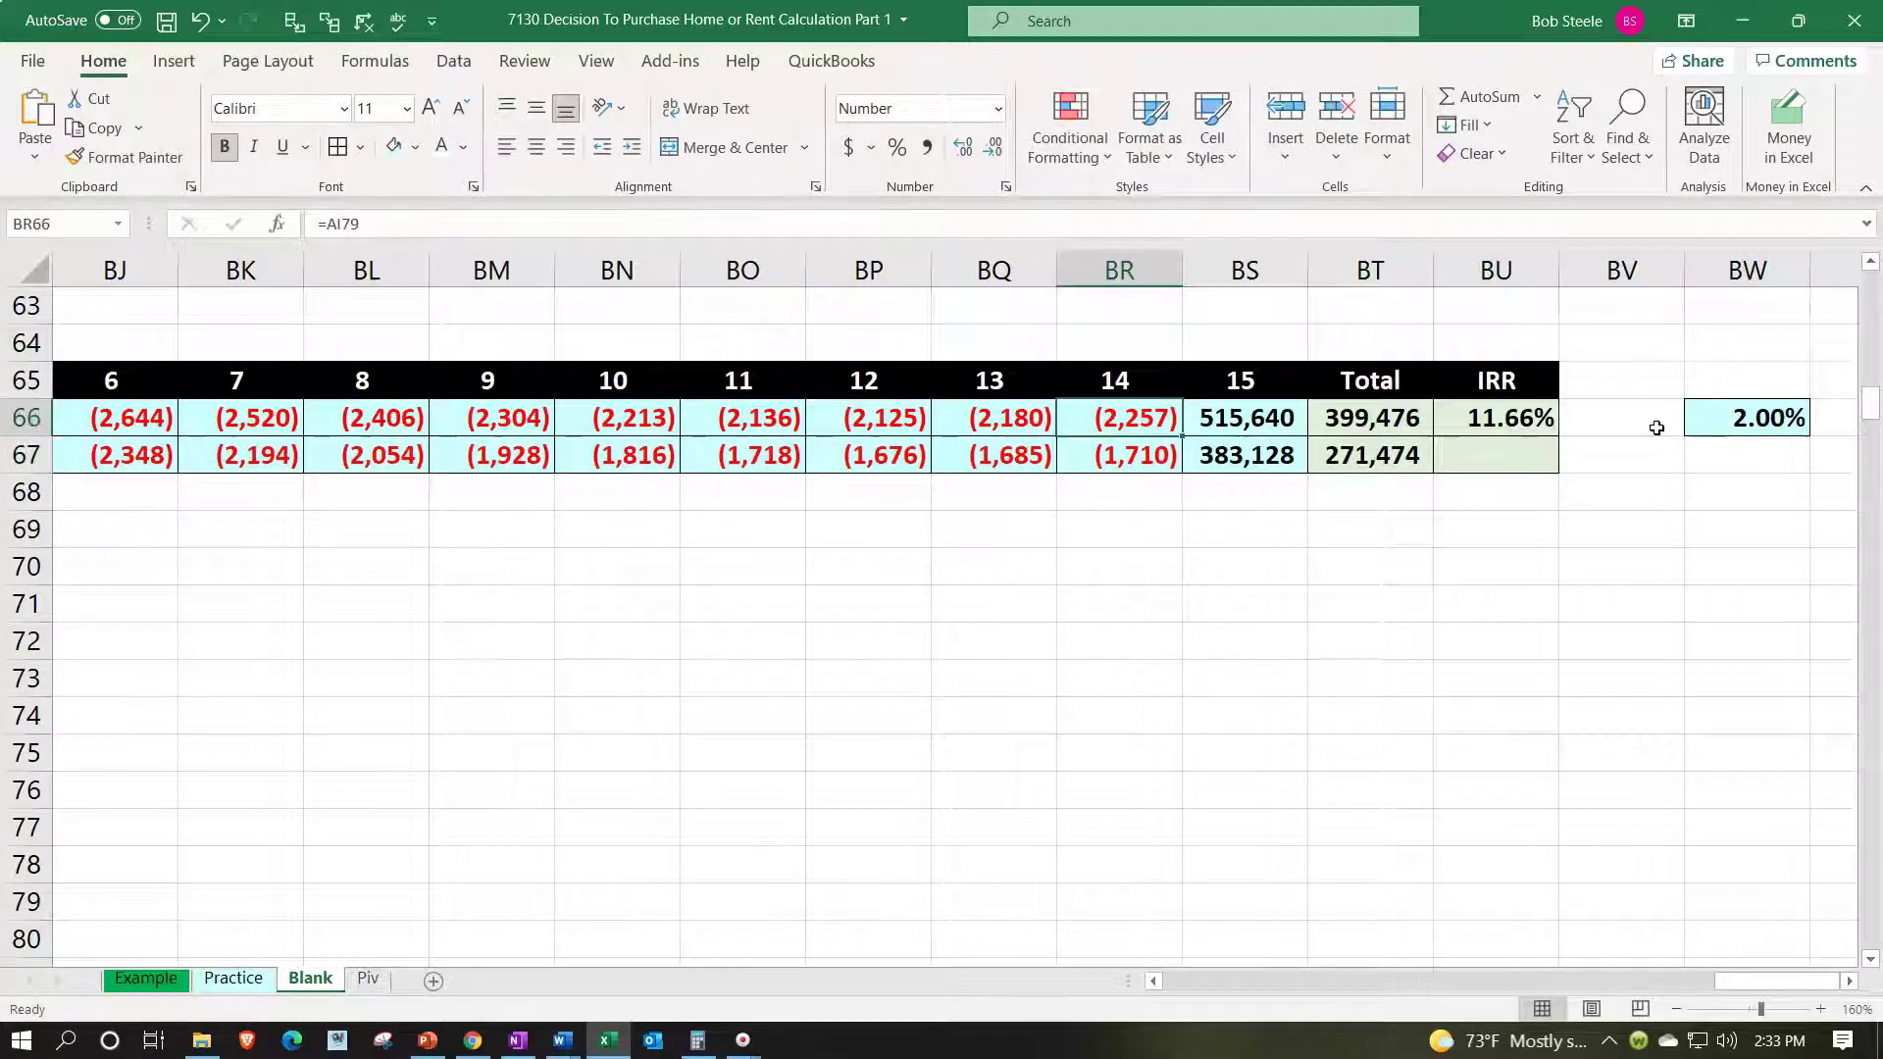
pyautogui.press('Down')
pyautogui.press('Right')
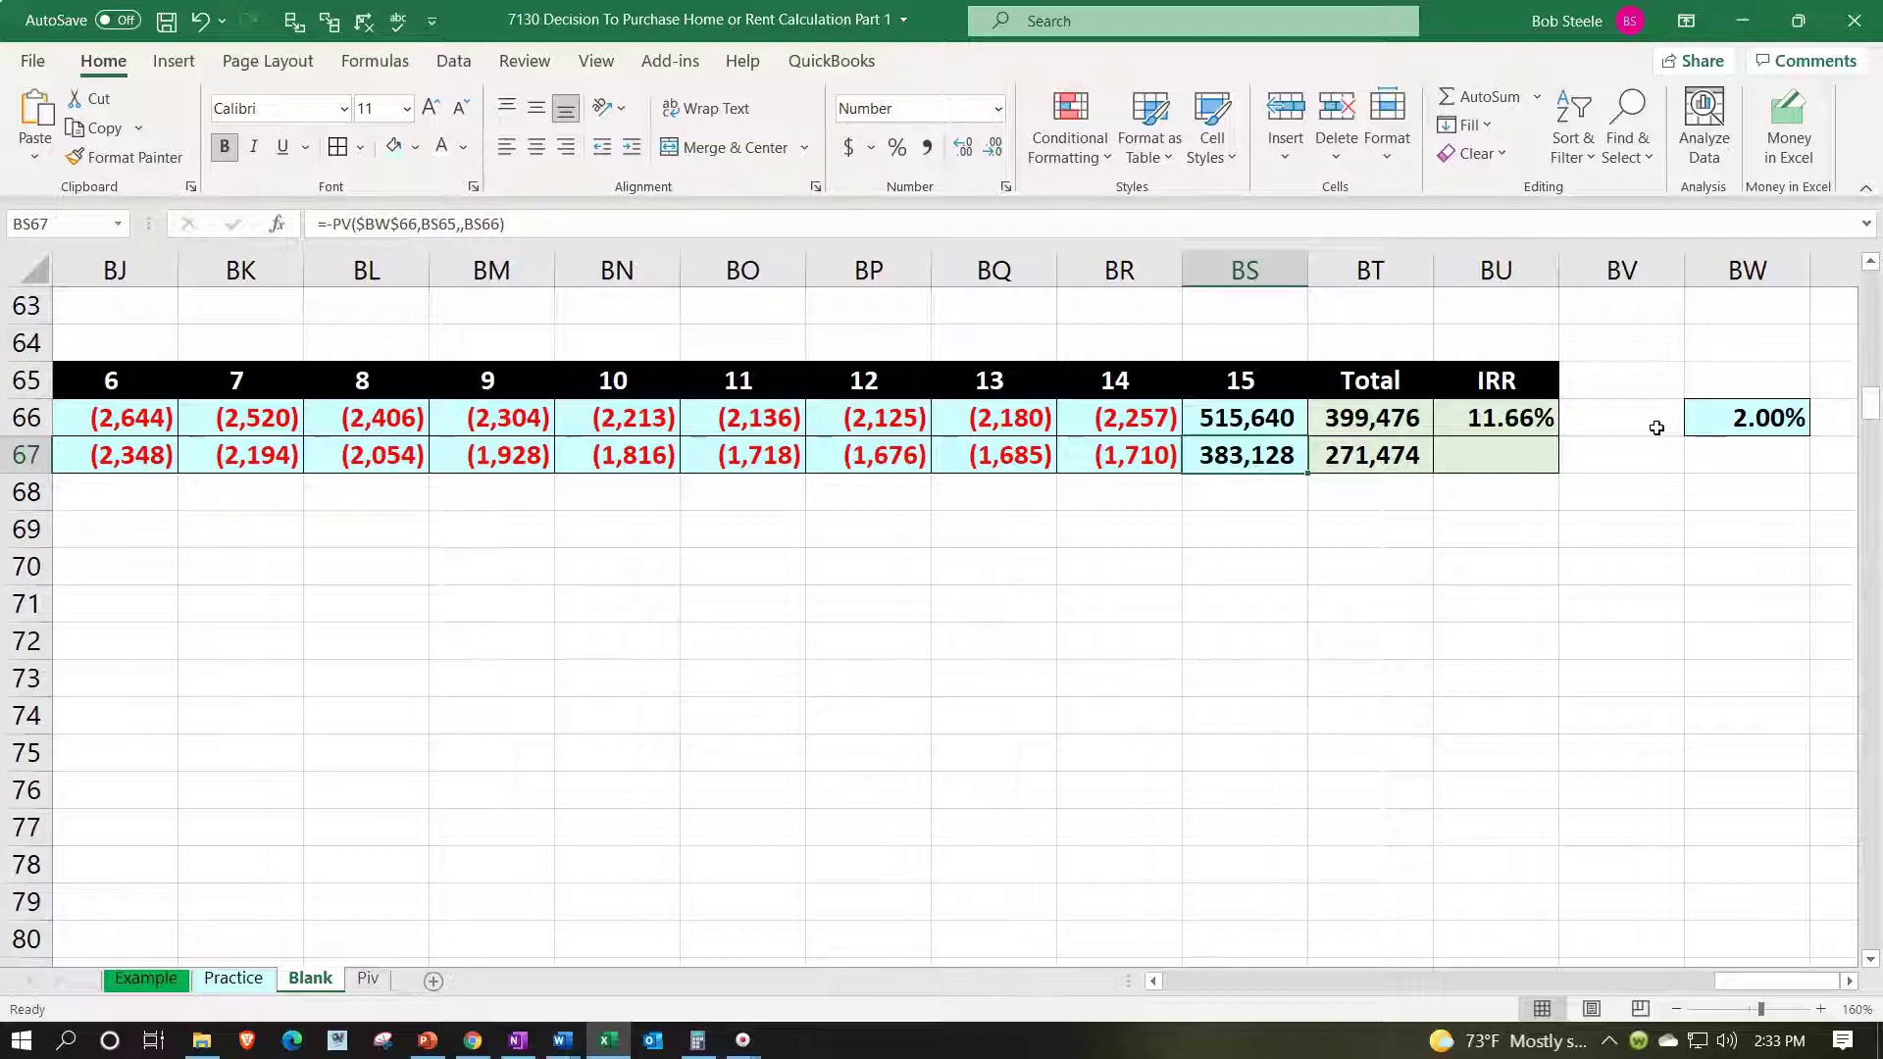
pyautogui.press('Right')
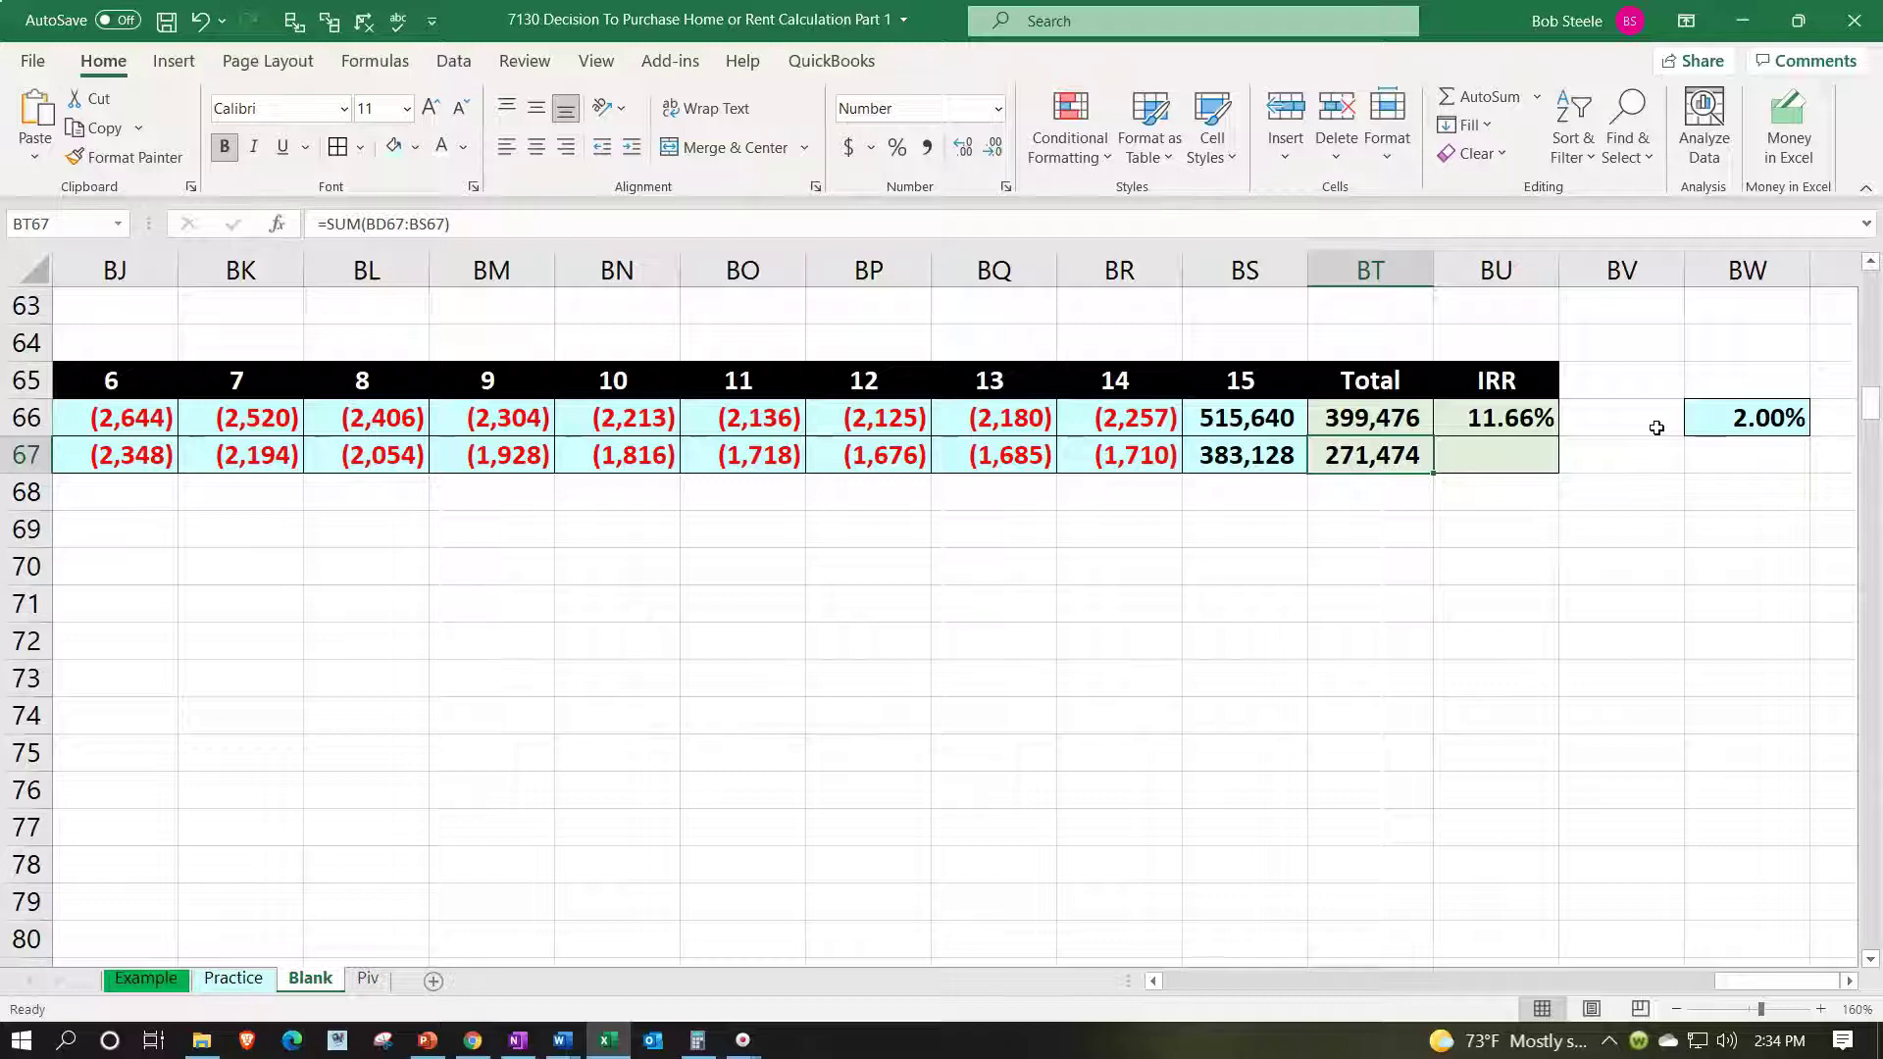
# - Check the discount rate cell and go back along the Present value PV row to year 0
pyautogui.click(1707, 425)
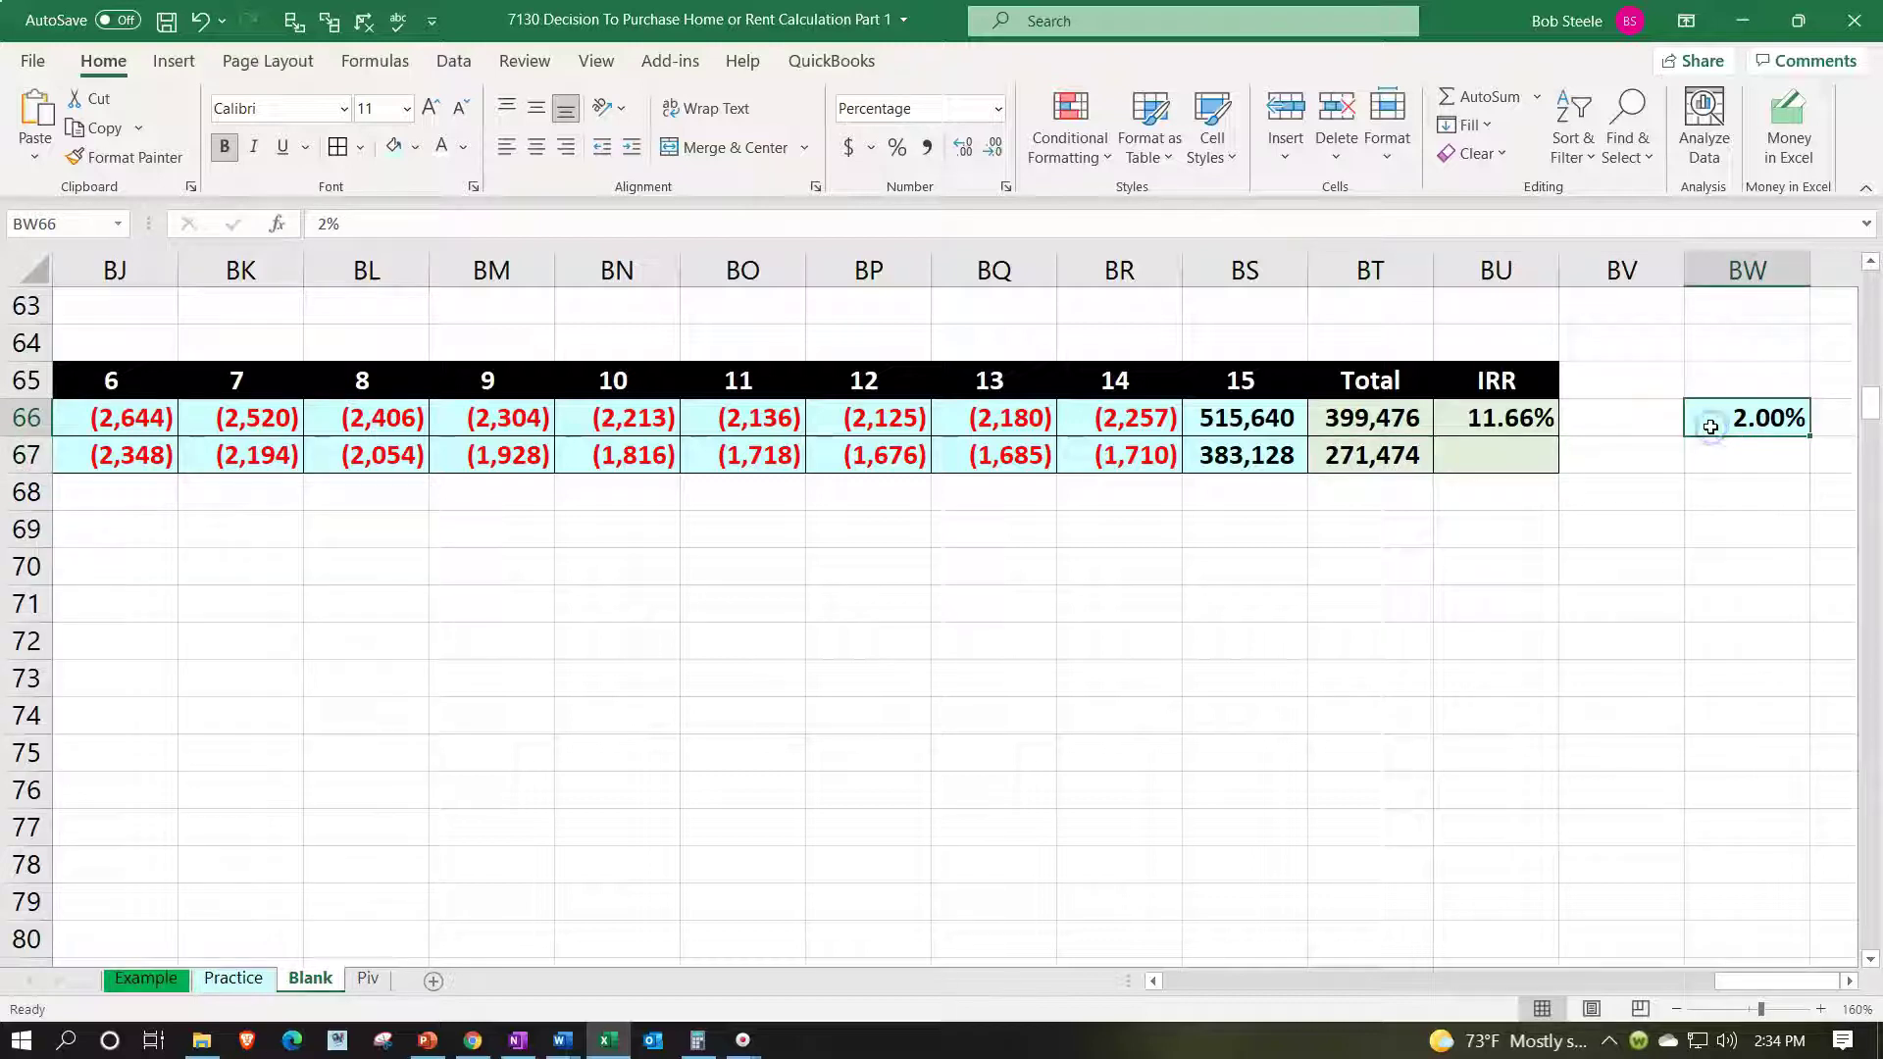
pyautogui.press('Down')
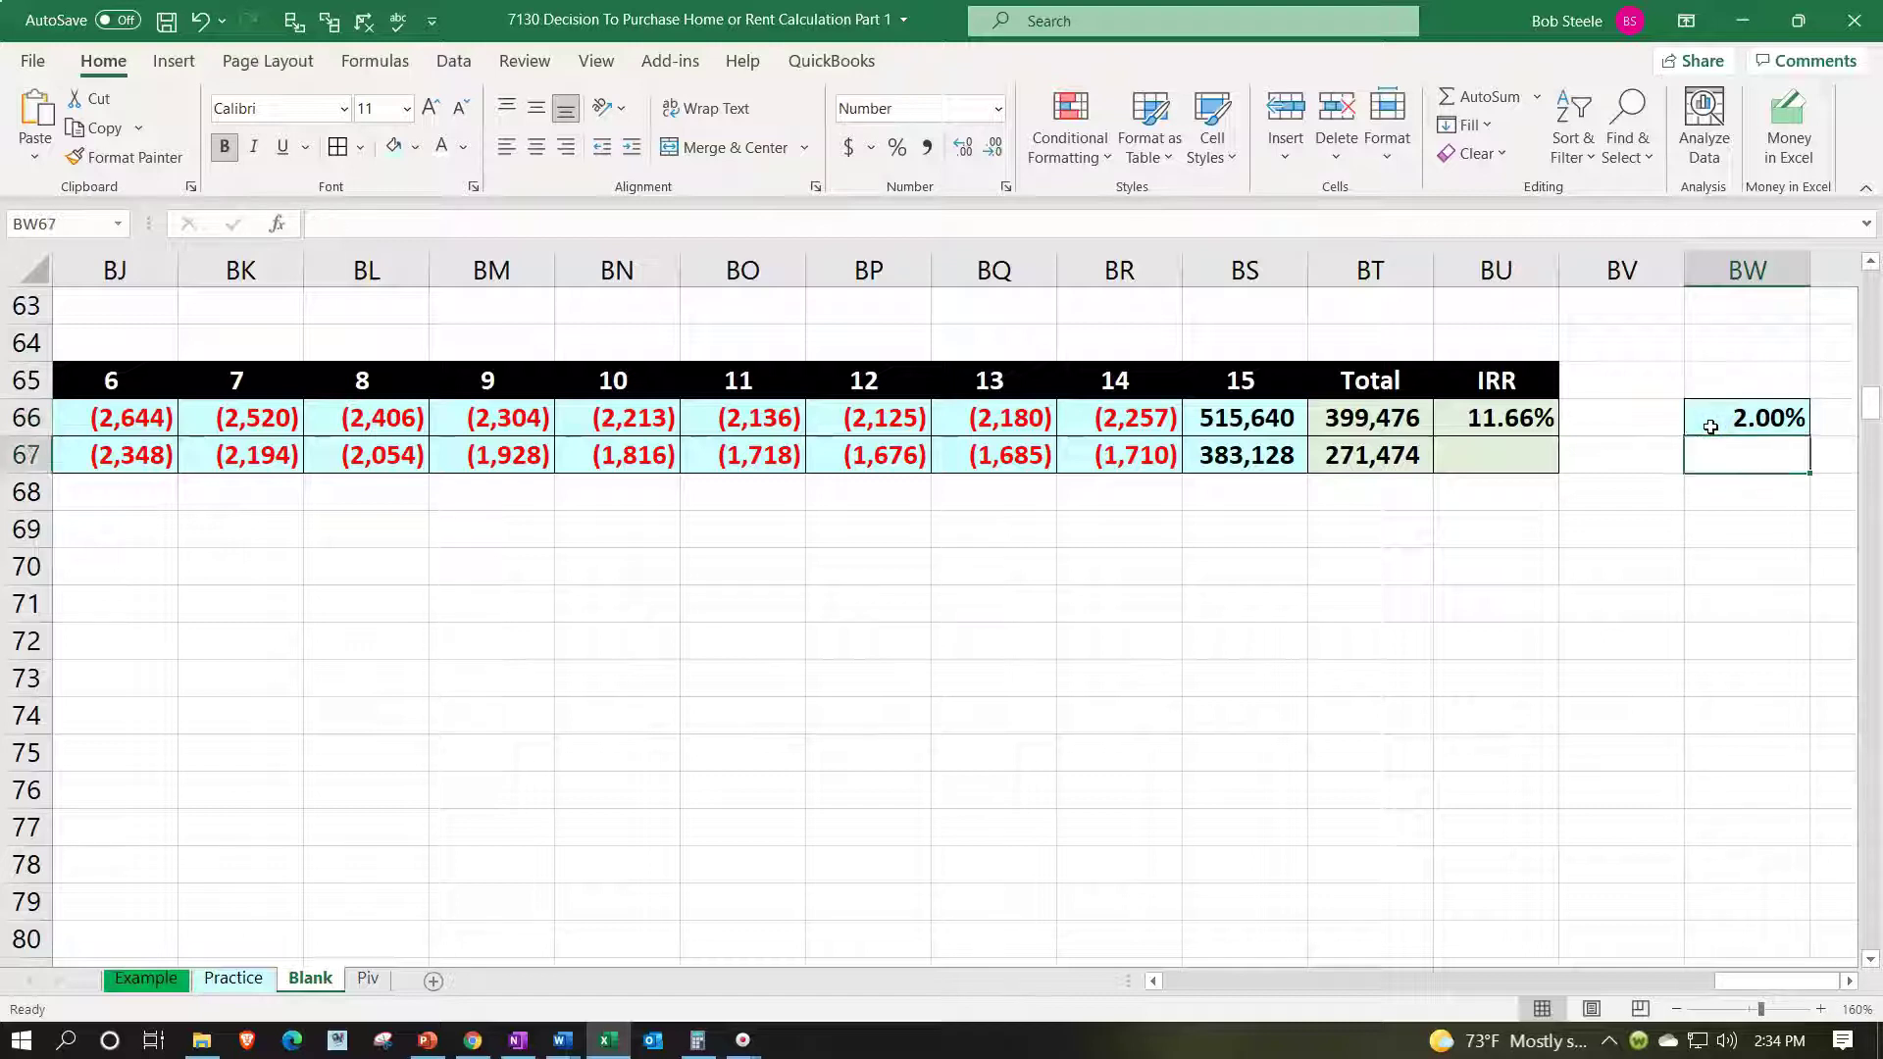
pyautogui.press('Left')
pyautogui.press('Down')
pyautogui.press('Left')
pyautogui.press('Up')
pyautogui.press('Left')
pyautogui.press('Left')
pyautogui.press('Left')
pyautogui.press('Left')
pyautogui.press('Left')
pyautogui.press('Left')
pyautogui.press('Left')
pyautogui.press('Left')
pyautogui.press('Left')
pyautogui.press('Left')
pyautogui.press('Left')
pyautogui.press('Left')
pyautogui.press('Left')
pyautogui.press('Left')
pyautogui.press('Left')
pyautogui.press('Left')
pyautogui.press('Left')
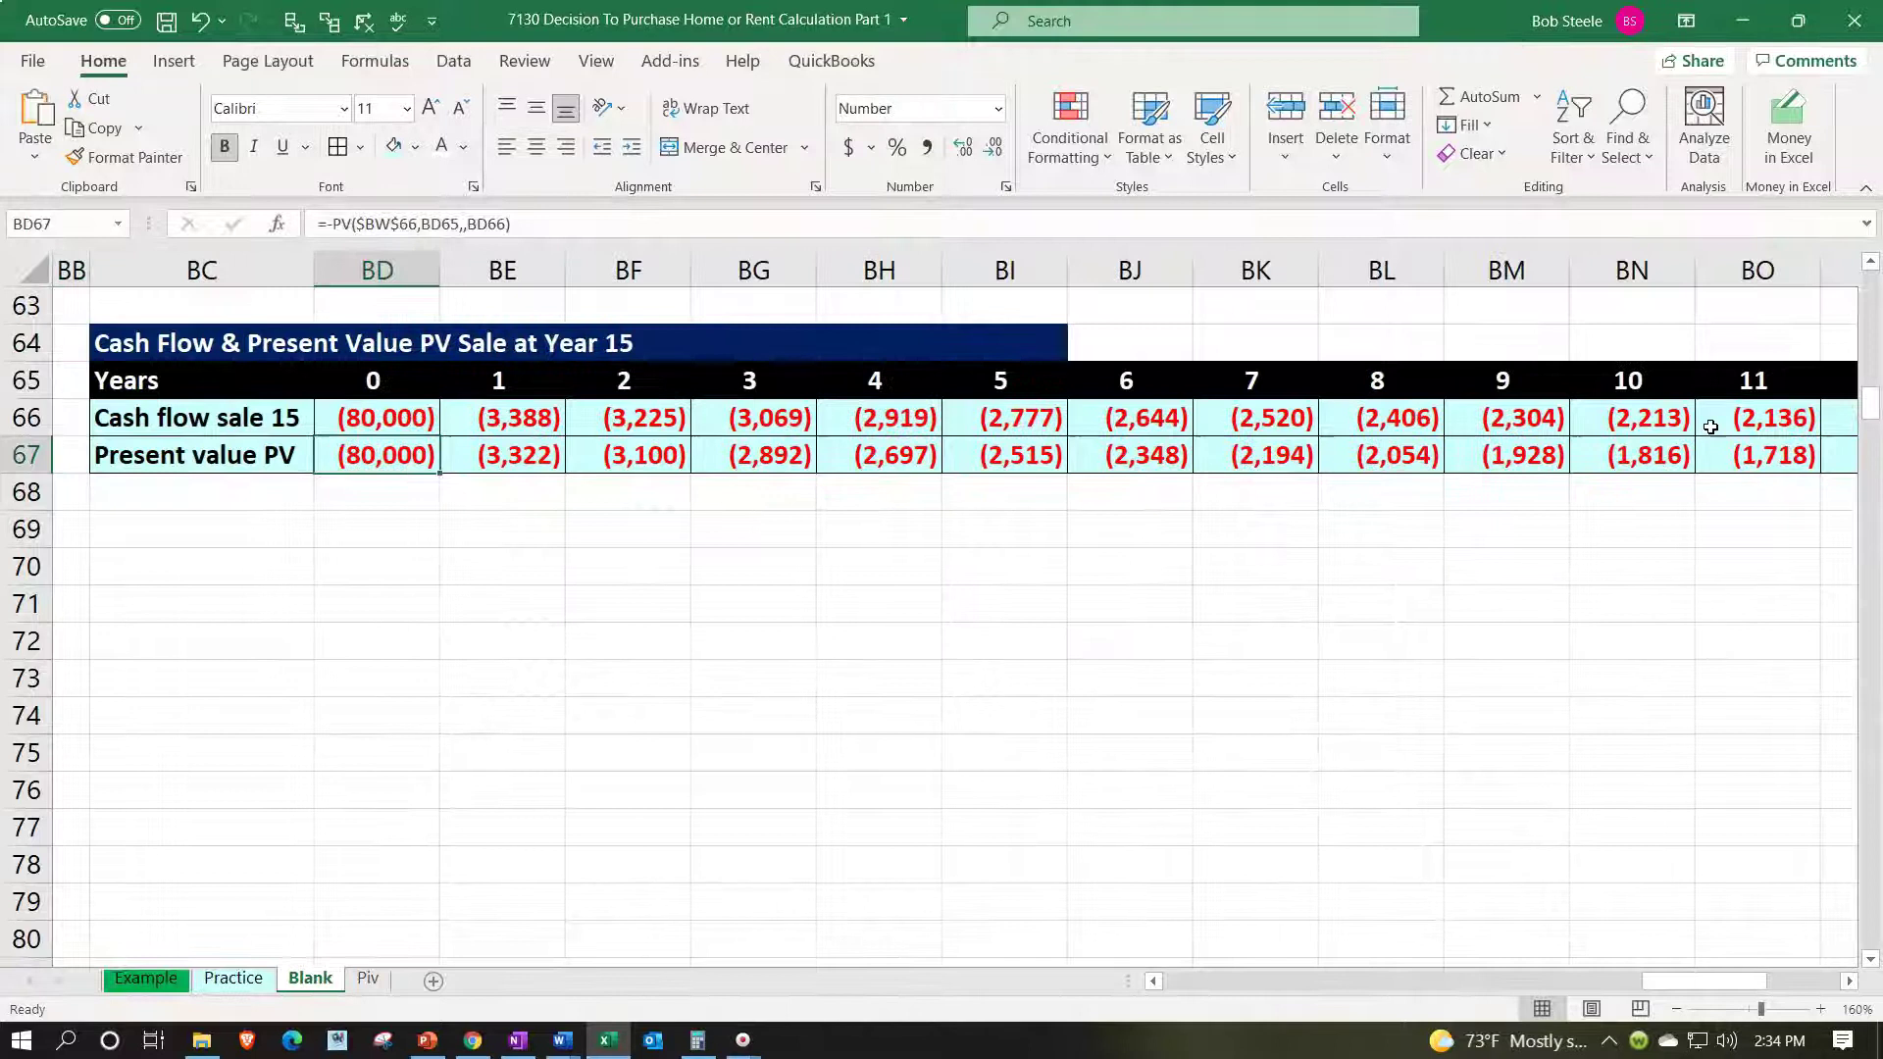
# - Follow the Present value PV row forward from year 0 past its Total column
pyautogui.press('Right')
pyautogui.press('Right')
pyautogui.press('Right')
pyautogui.press('Right')
pyautogui.press('Right')
pyautogui.press('Right')
pyautogui.press('Right')
pyautogui.press('Right')
pyautogui.press('Right')
pyautogui.press('Right')
pyautogui.press('Right')
pyautogui.press('Right')
pyautogui.press('Right')
pyautogui.press('Right')
pyautogui.press('Right')
pyautogui.press('Right')
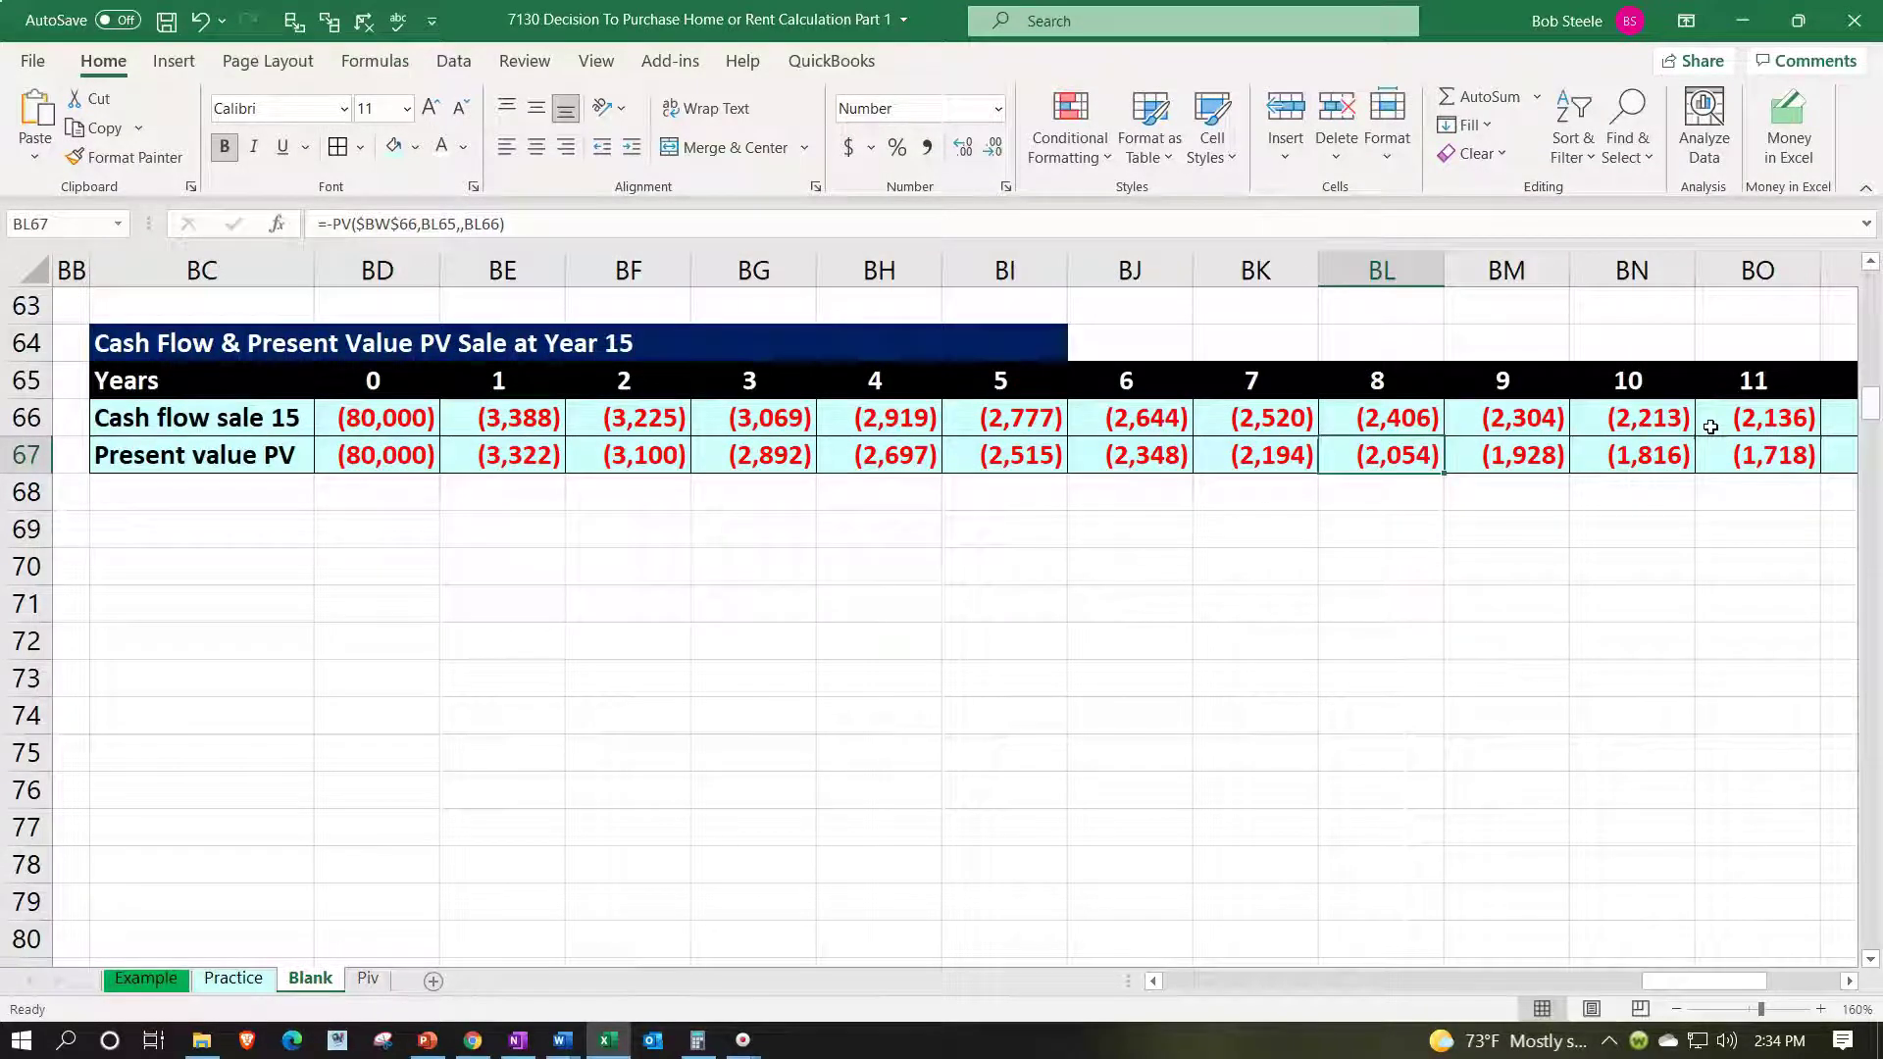
pyautogui.press('Right')
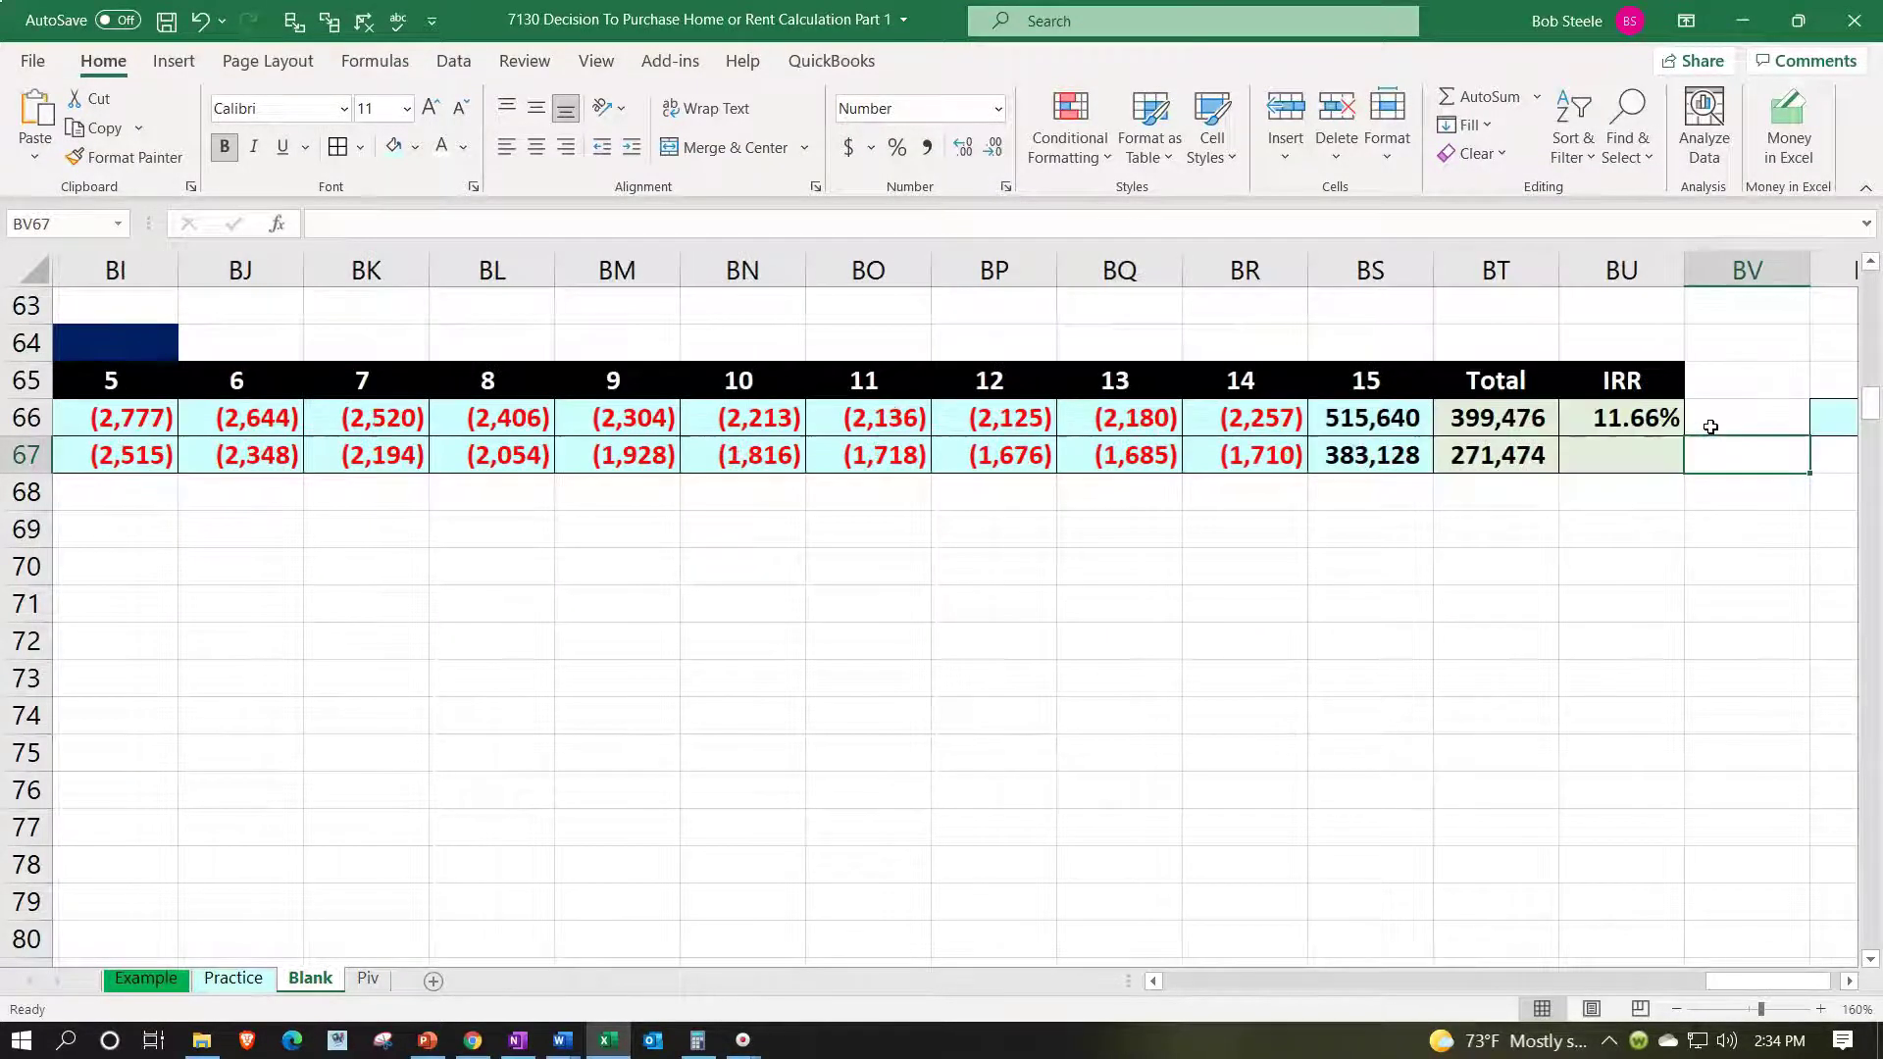
# - Compare the year 15 cash flow with the Present value PV total and return to the discount rate cell
pyautogui.press('Left')
pyautogui.press('Left')
pyautogui.press('Up')
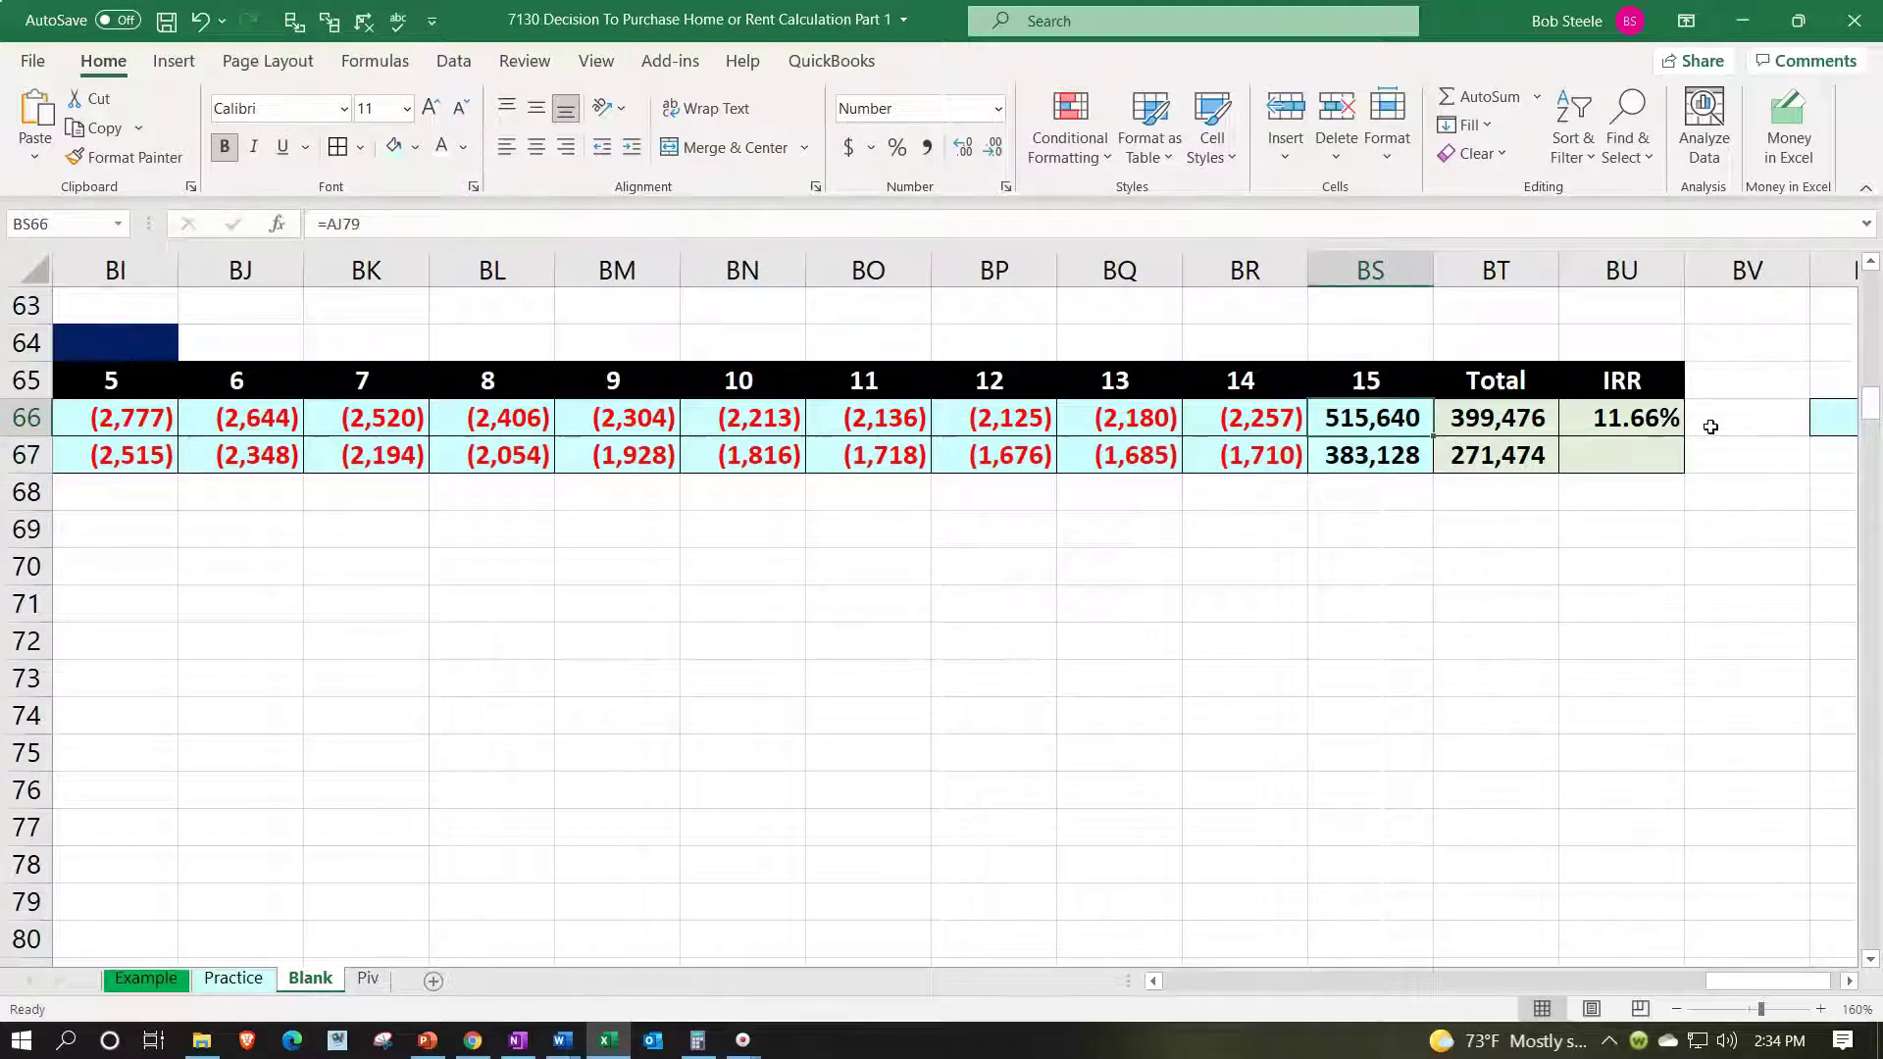
pyautogui.press('Down')
pyautogui.press('Right')
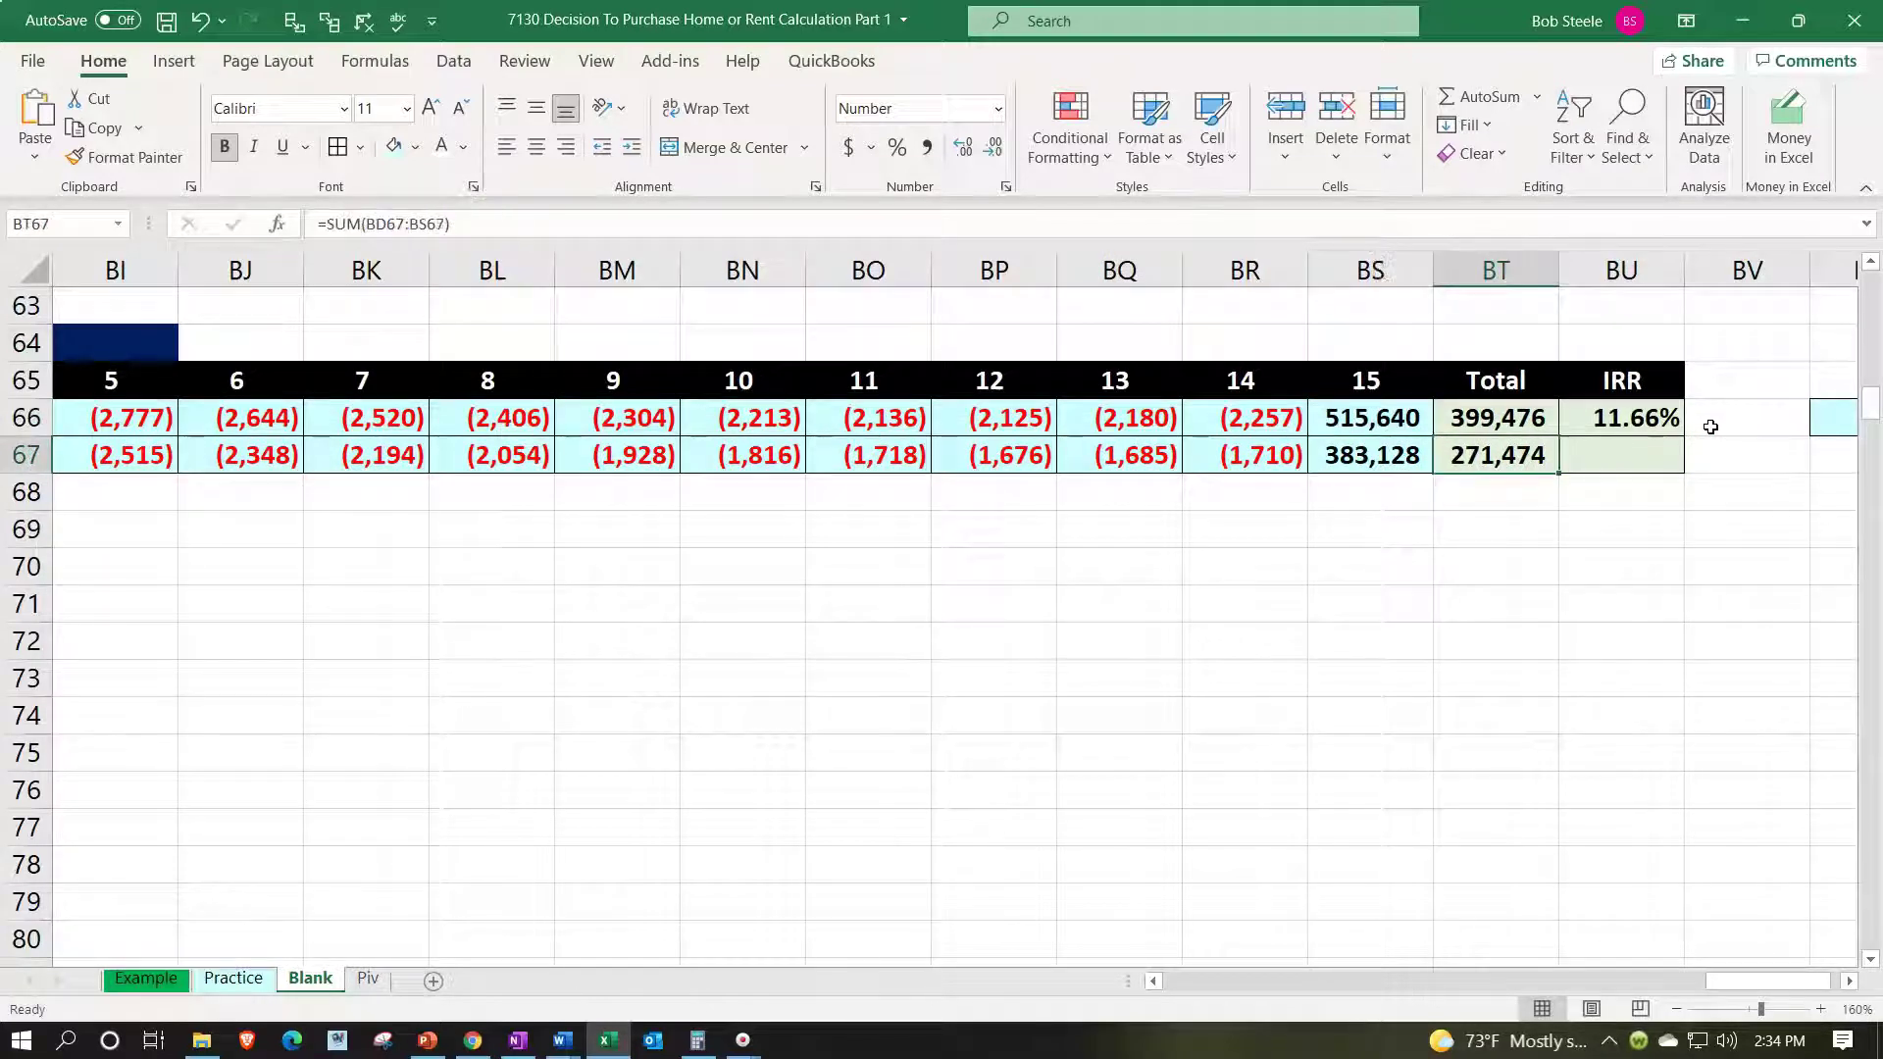
pyautogui.press('Right')
pyautogui.press('Right')
pyautogui.press('Right')
pyautogui.press('Right')
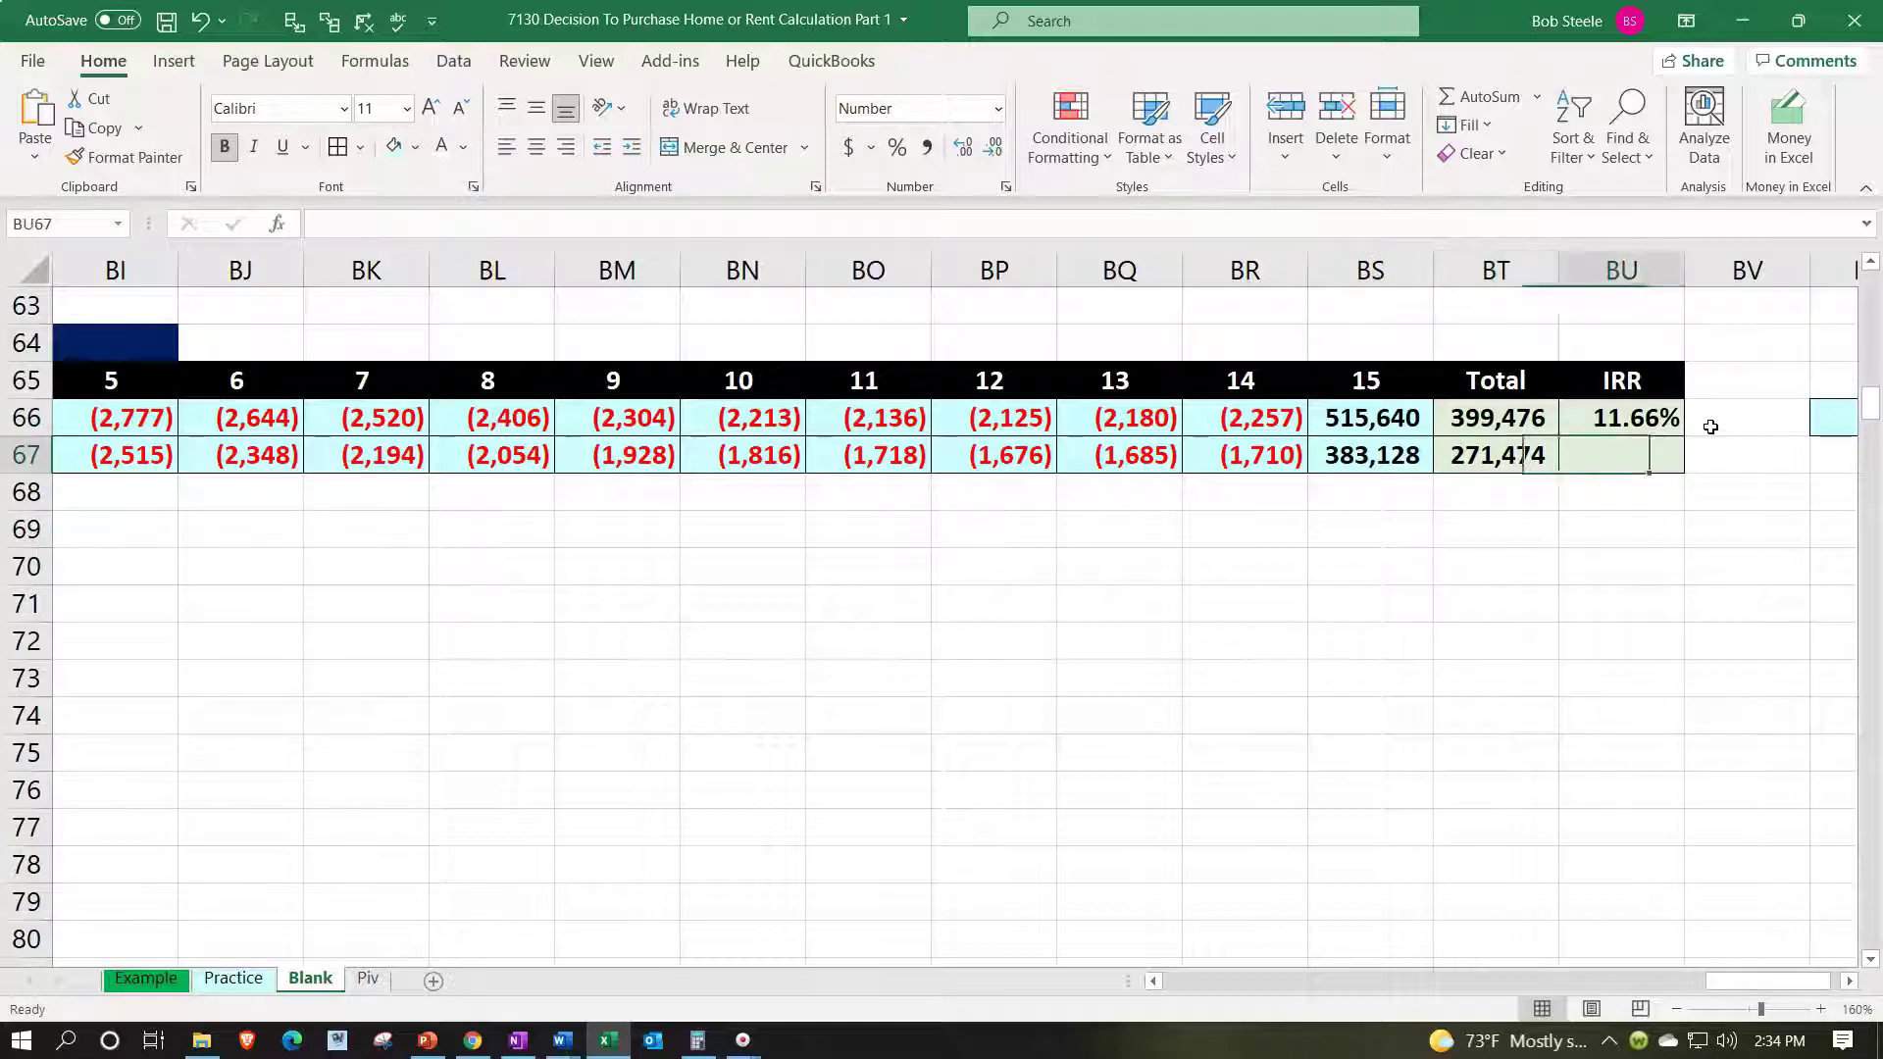
pyautogui.press('Up')
pyautogui.press('Left')
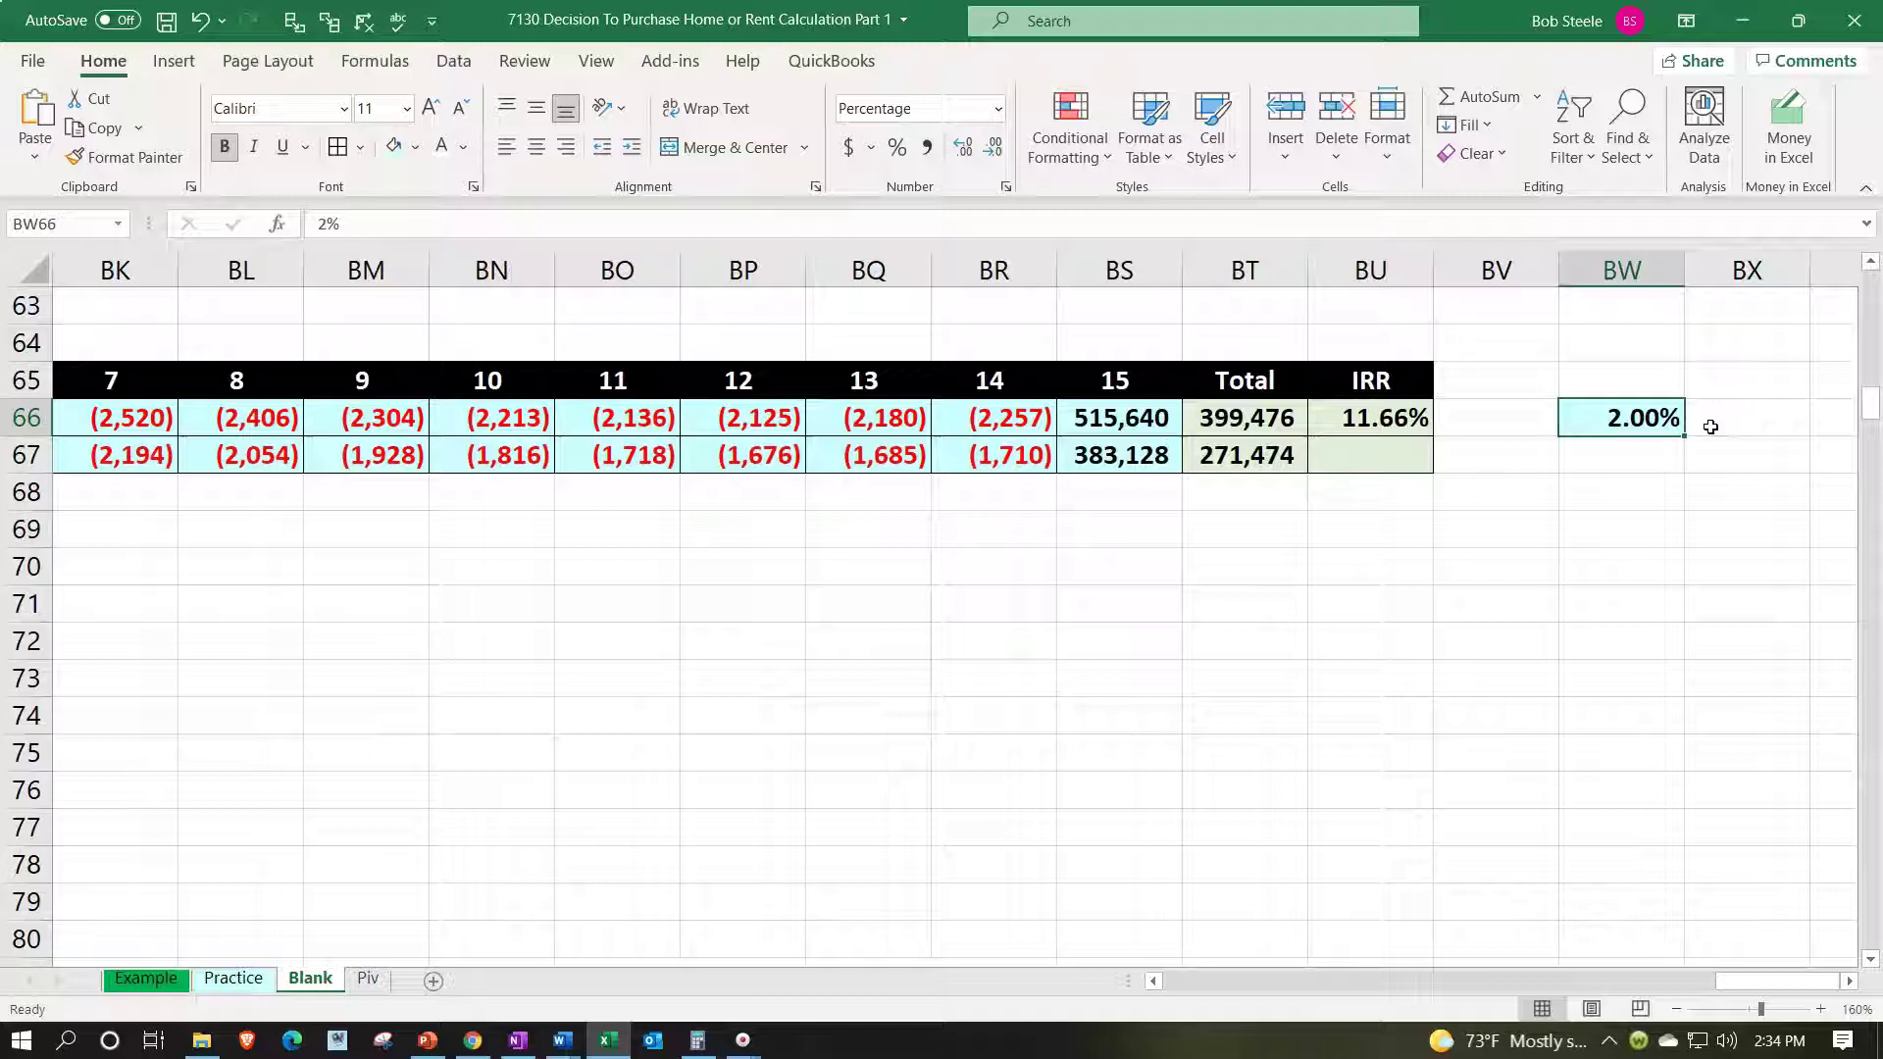
# - Link the discount rate in BW66 to the IRR in BU66 and check the Present value PV total
pyautogui.write('=')
pyautogui.press('Left')
pyautogui.press('Left')
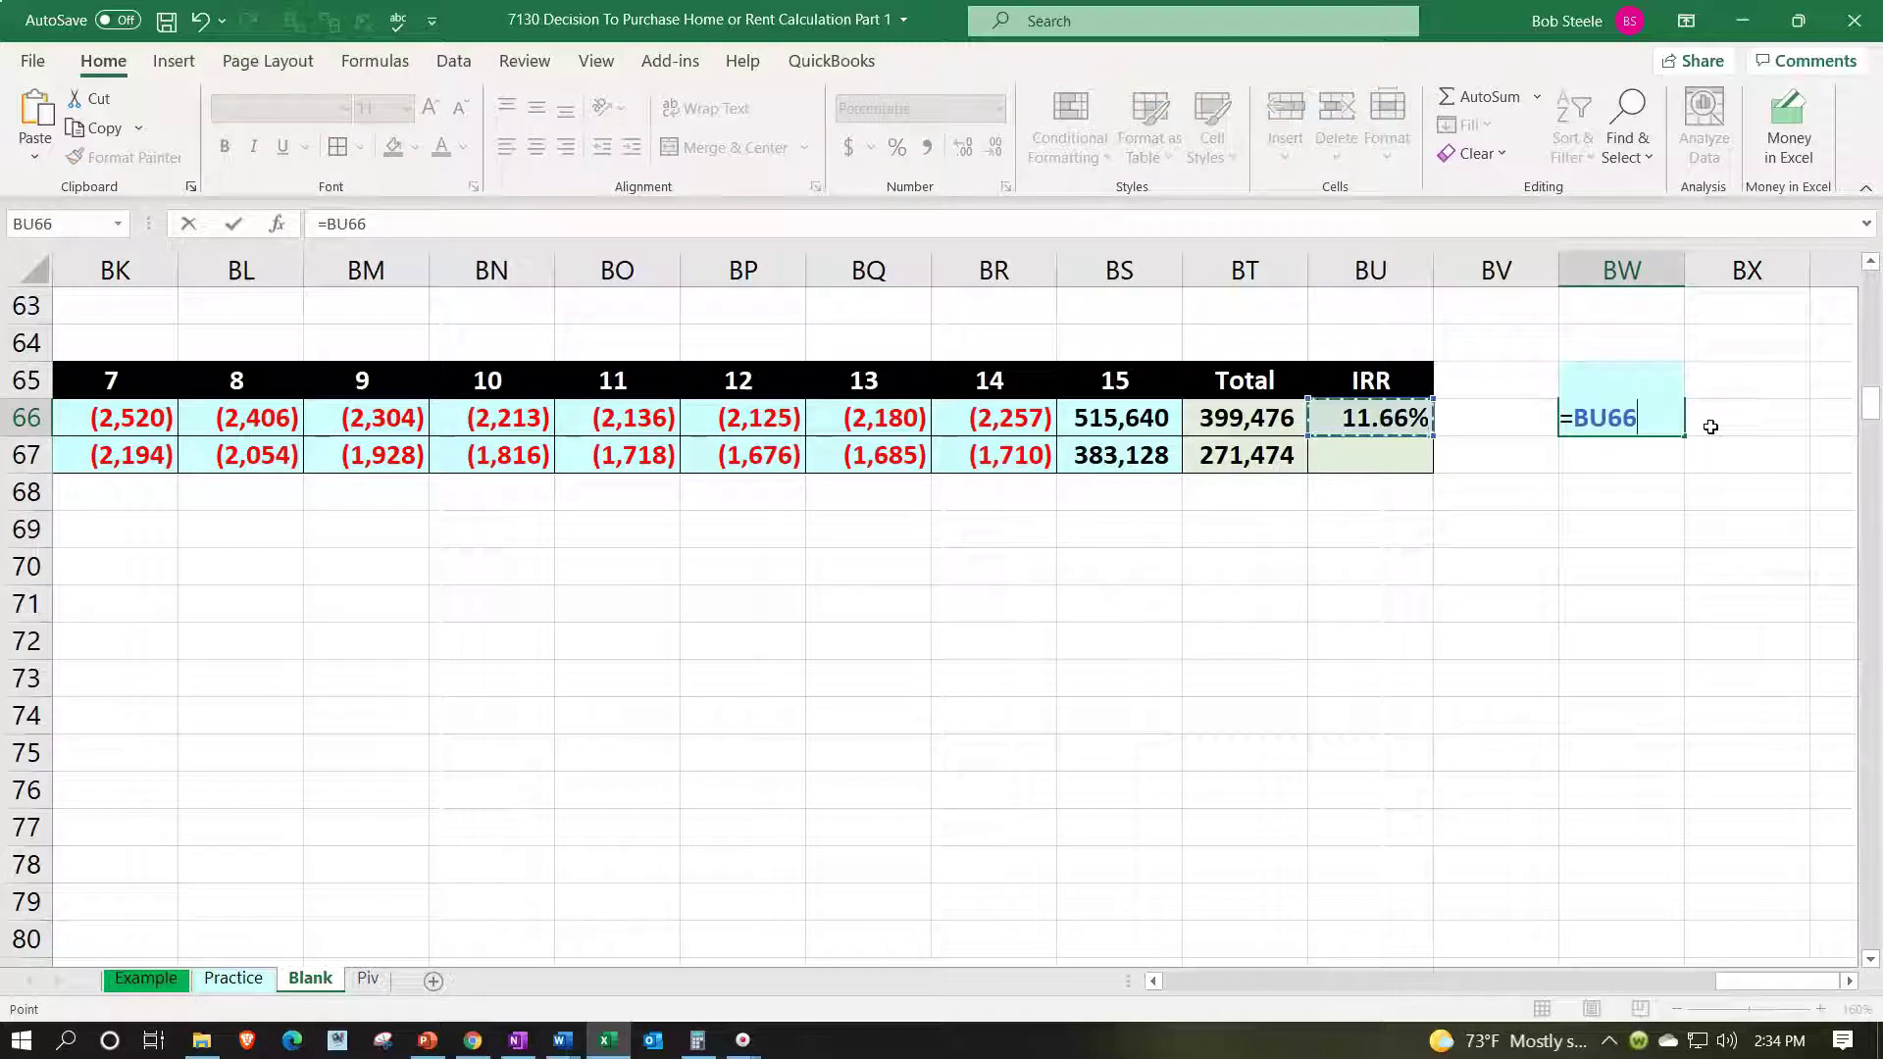
pyautogui.press('Return')
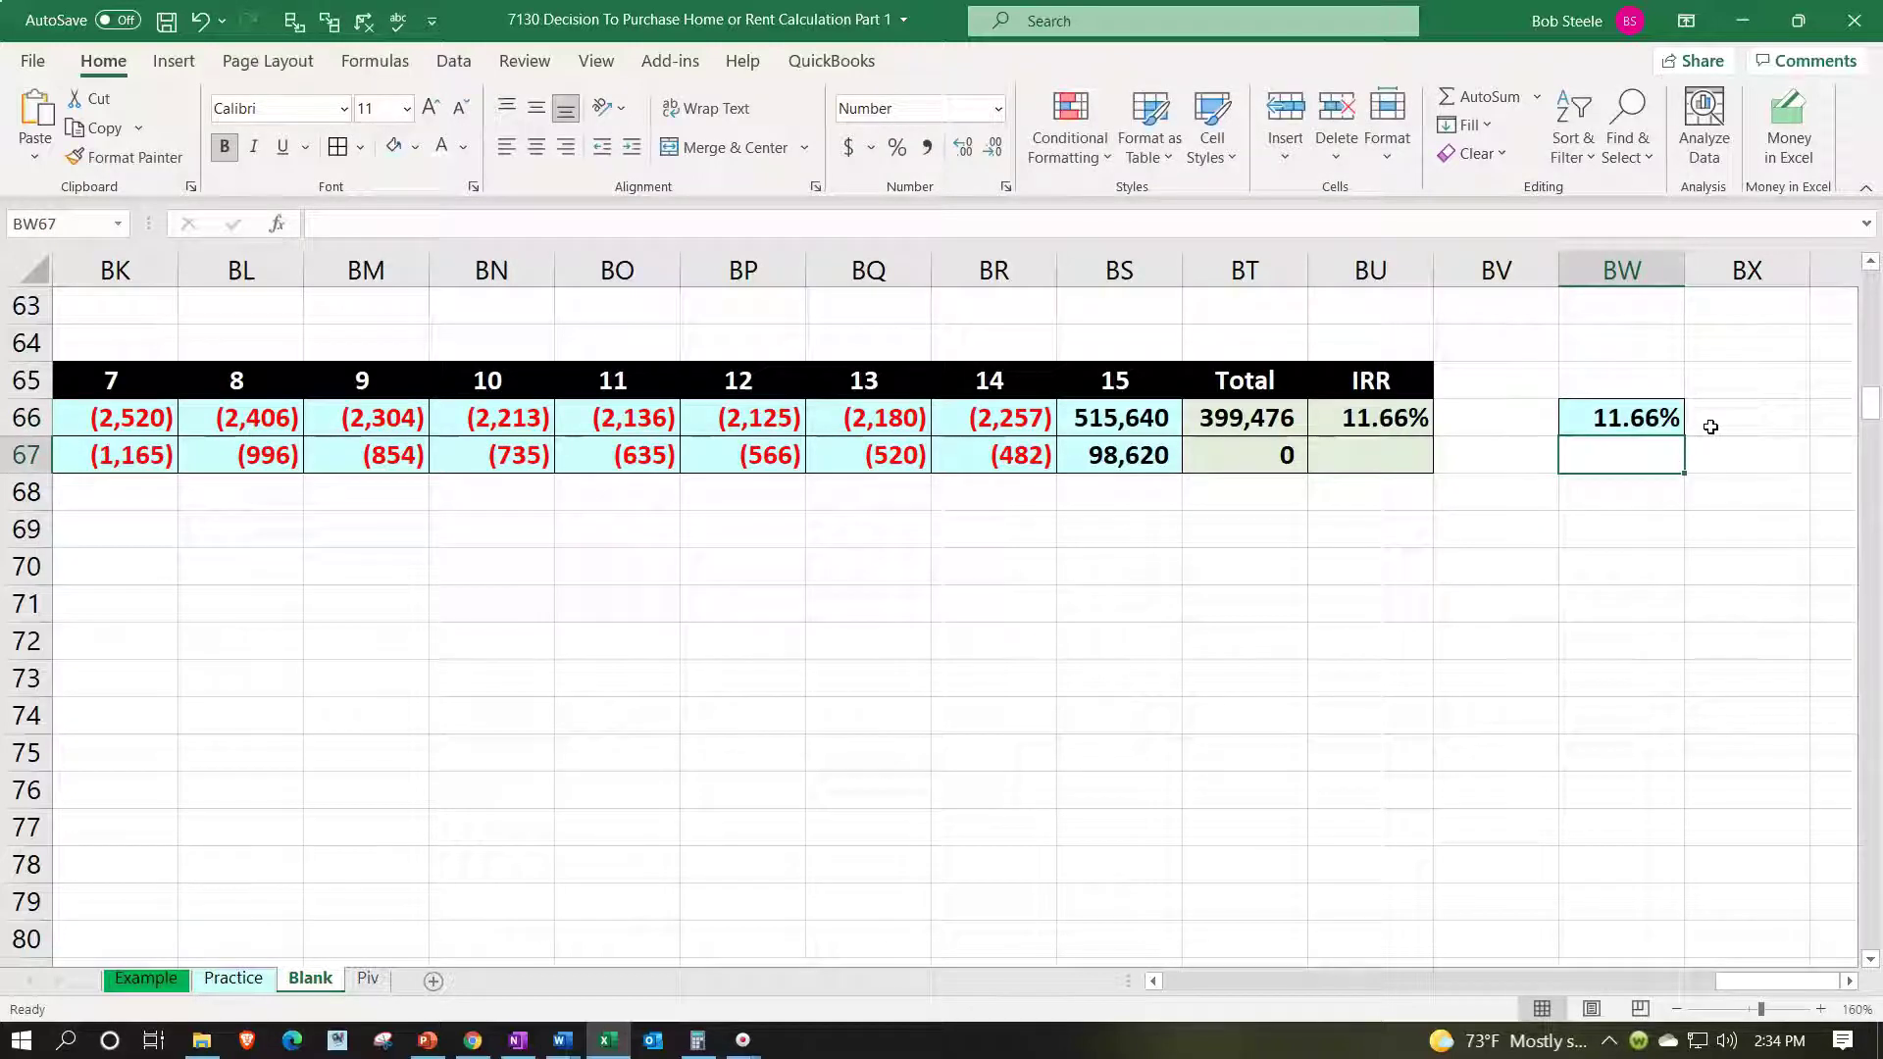
pyautogui.press('Left')
pyautogui.press('Left')
pyautogui.press('Left')
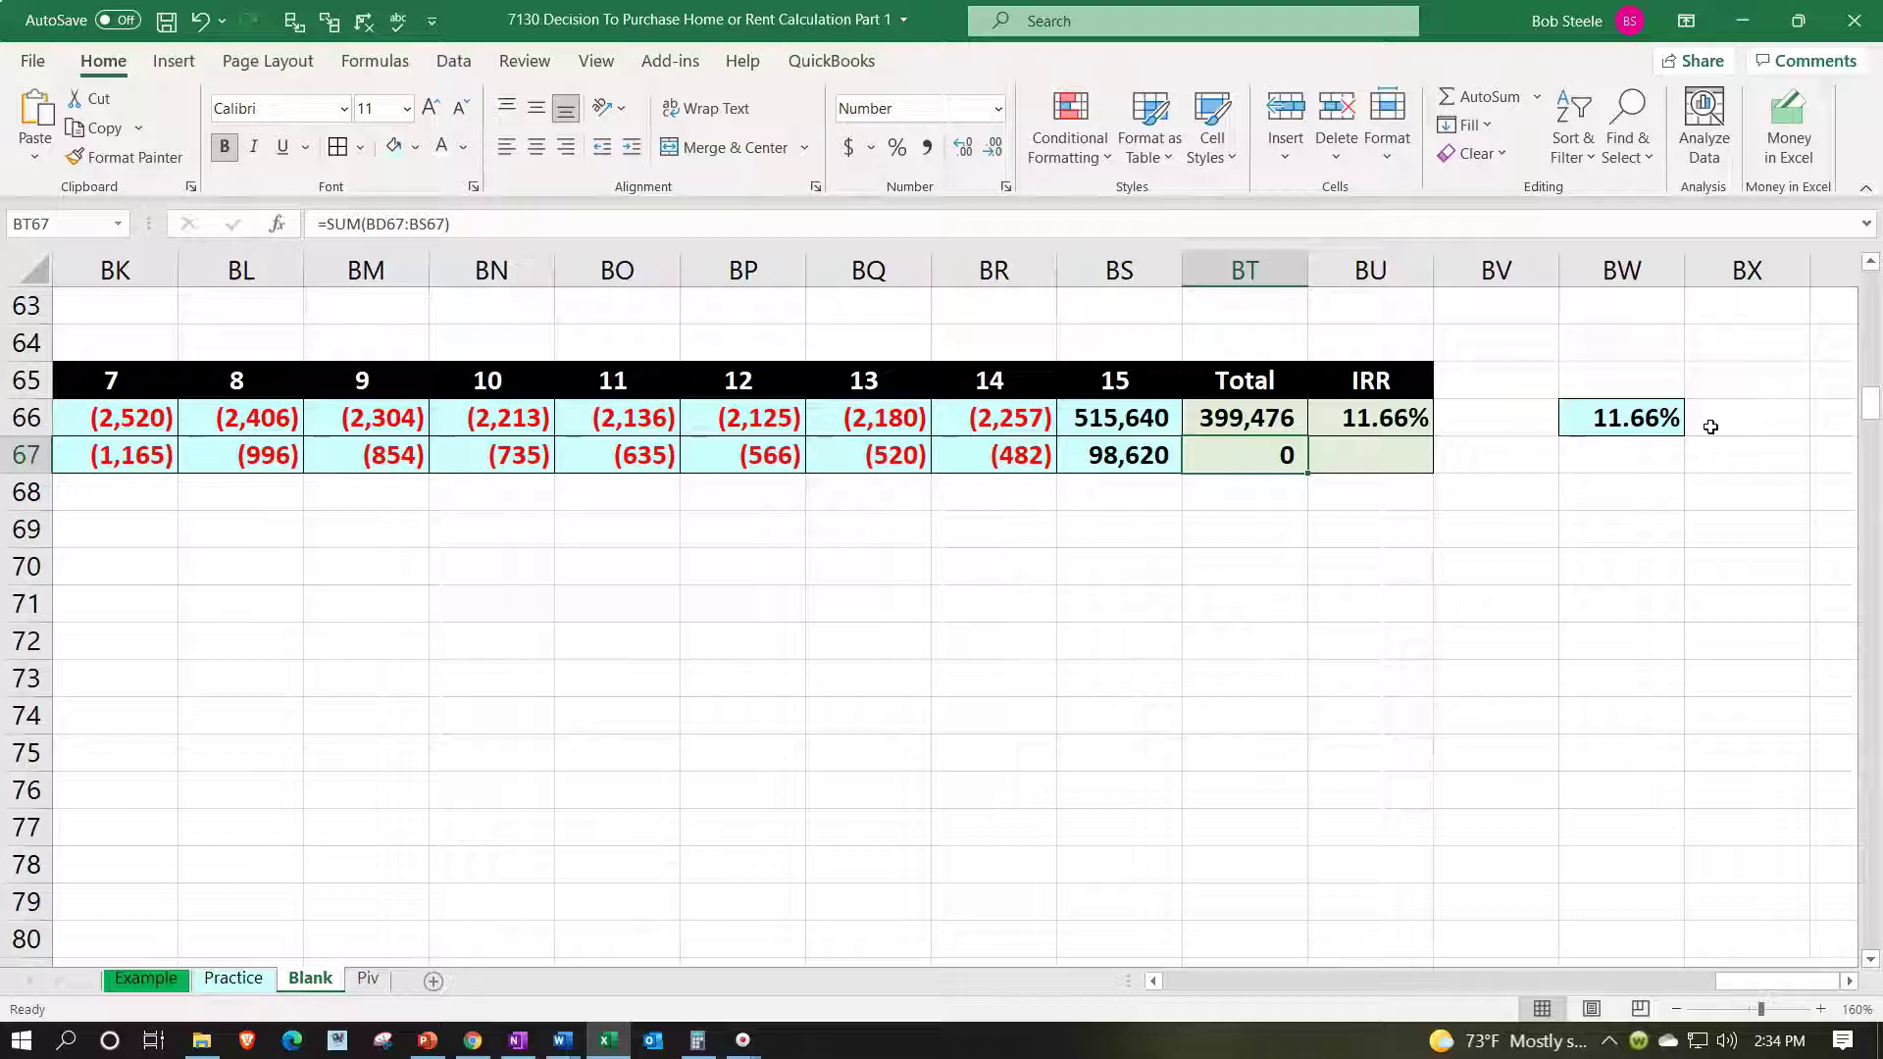
# - Review the Present value PV row from its Total back through year 0 to the row label
pyautogui.press('Left')
pyautogui.press('Left')
pyautogui.press('Left')
pyautogui.press('Left')
pyautogui.press('Left')
pyautogui.press('Left')
pyautogui.press('Left')
pyautogui.press('Left')
pyautogui.press('Left')
pyautogui.press('Left')
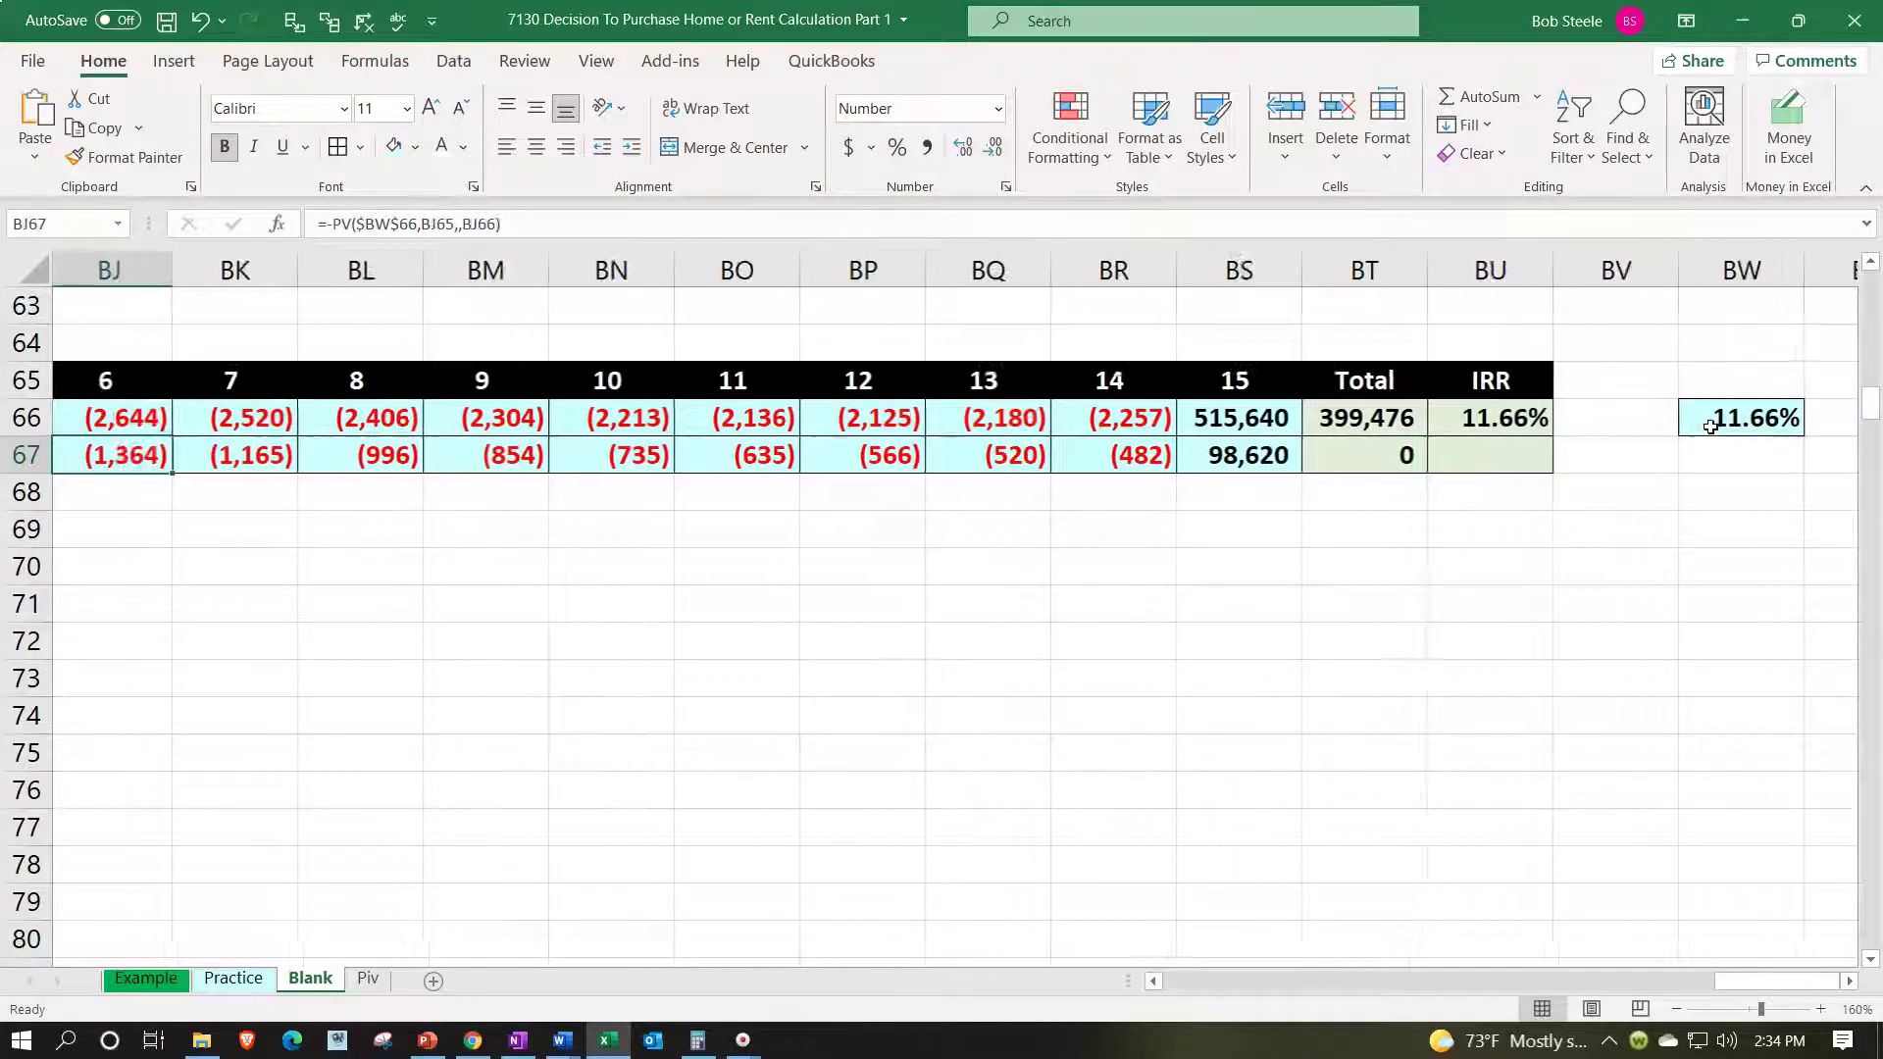
pyautogui.press('Left')
pyautogui.press('Left')
pyautogui.press('Left')
pyautogui.press('Left')
pyautogui.press('Left')
pyautogui.press('Left')
pyautogui.press('Left')
# - Go back along the year 3 row of the Cash Flow and Internal Rate of Return (IRR) Per Year table, past its Years column
pyautogui.press('Left')
pyautogui.press('Left')
pyautogui.press('Left')
pyautogui.press('Left')
pyautogui.press('Left')
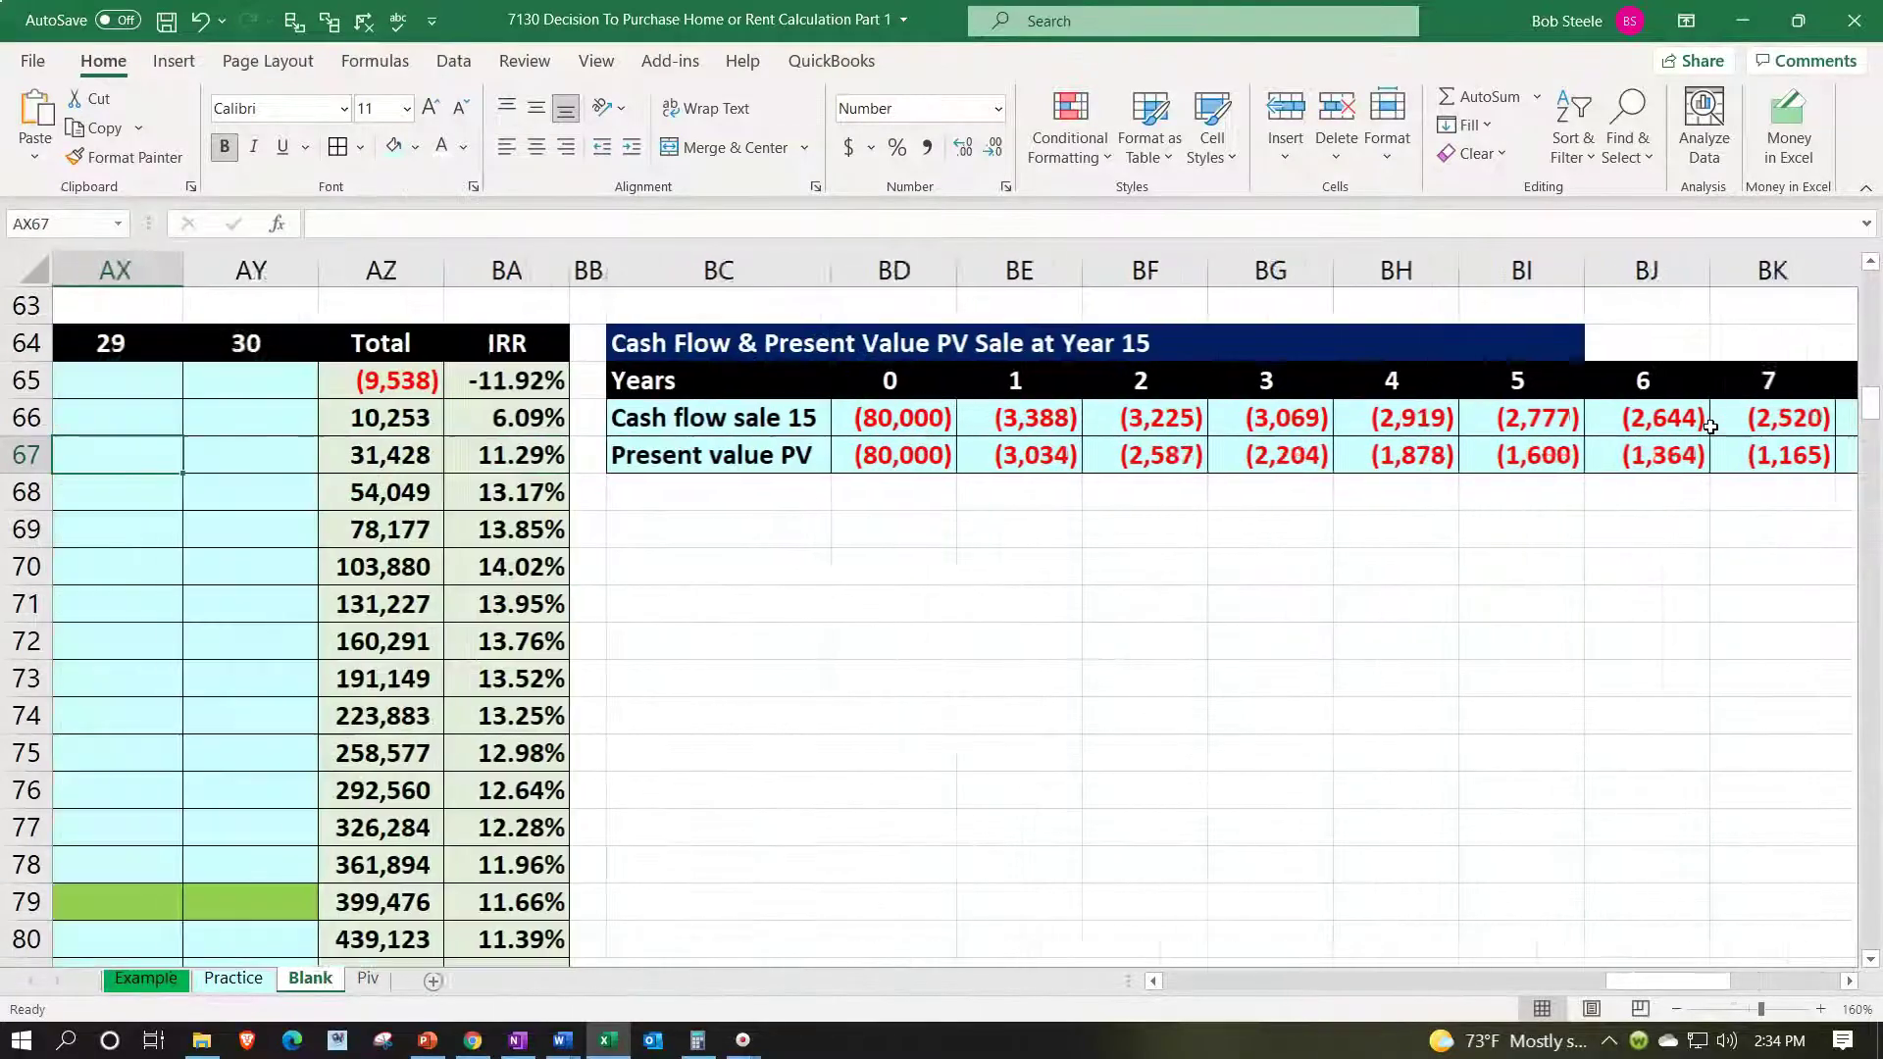
pyautogui.press('Left')
pyautogui.press('Left')
pyautogui.press('Left')
pyautogui.press('Left')
pyautogui.press('Left')
pyautogui.press('Left')
pyautogui.press('Left')
pyautogui.press('Left')
pyautogui.press('Left')
pyautogui.press('Left')
pyautogui.press('Left')
pyautogui.press('Left')
pyautogui.press('Left')
pyautogui.press('Left')
pyautogui.press('Left')
pyautogui.press('Left')
pyautogui.press('Left')
pyautogui.press('Left')
pyautogui.press('Left')
pyautogui.press('Left')
pyautogui.press('Left')
pyautogui.press('Left')
pyautogui.press('Left')
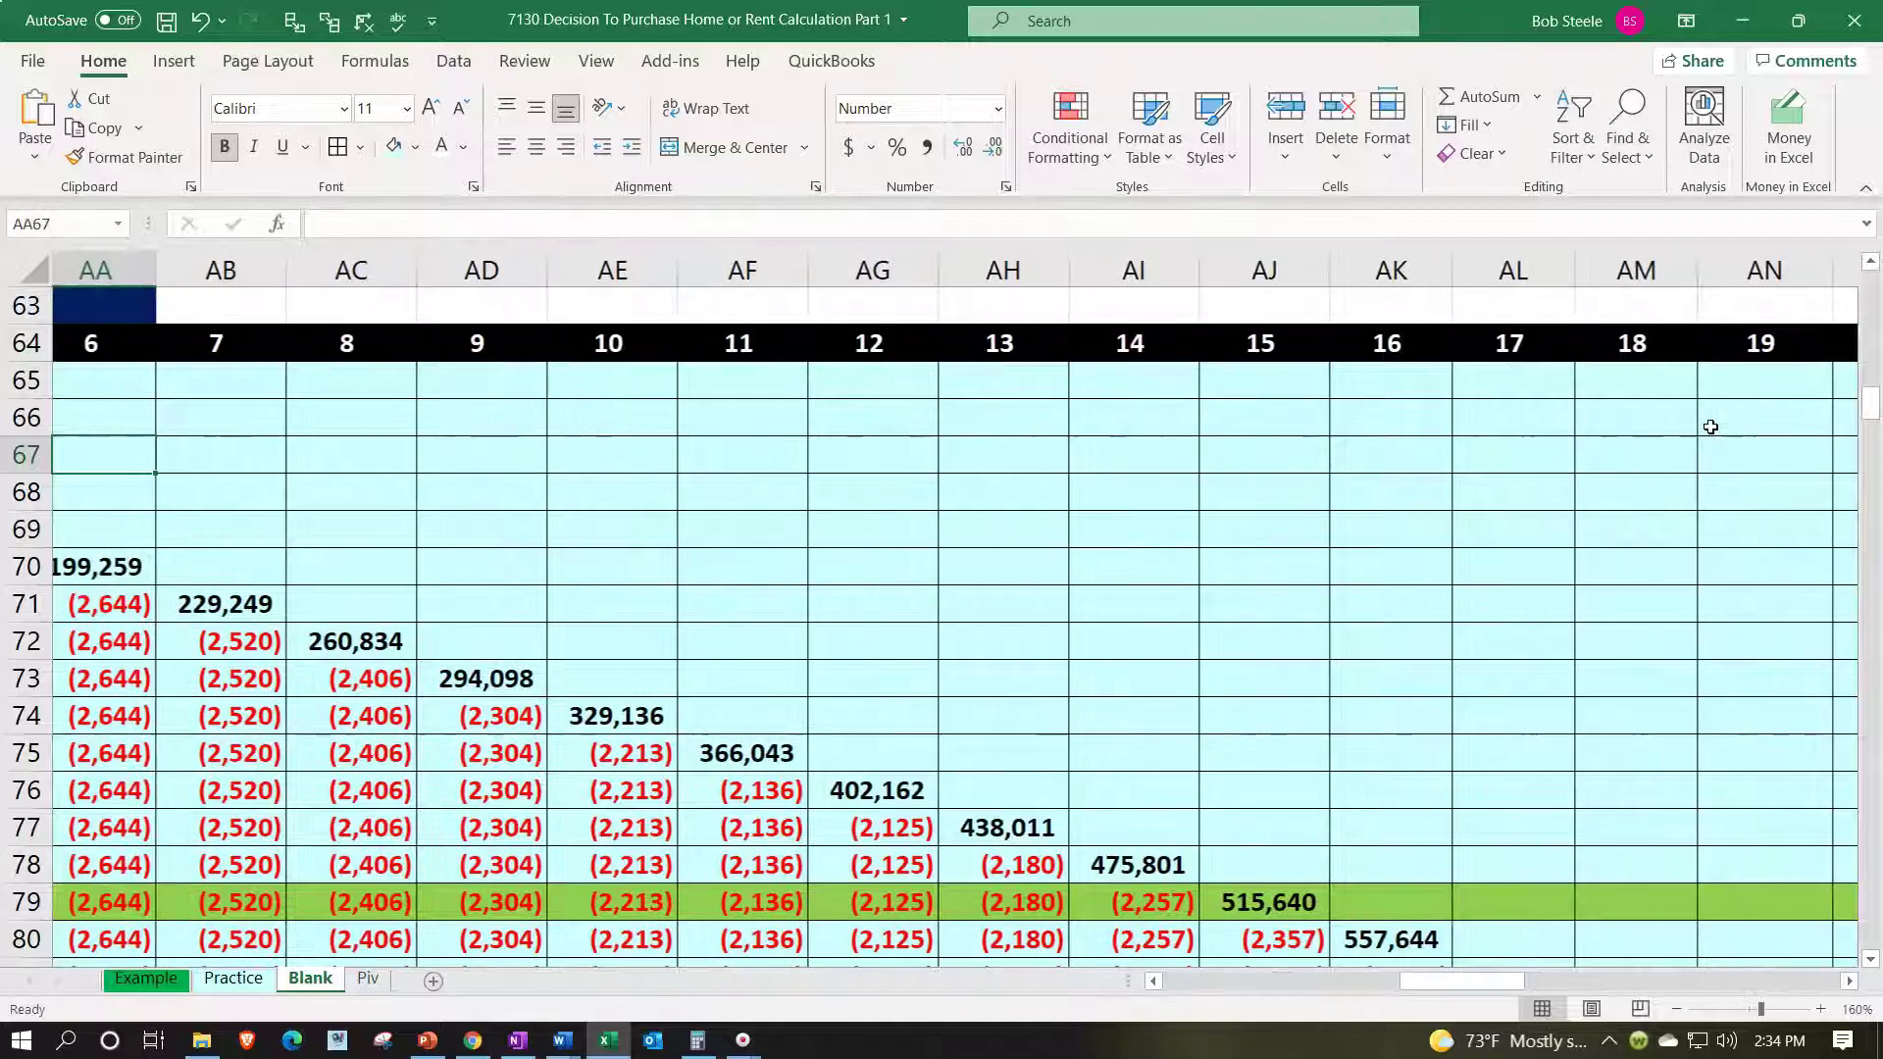
pyautogui.press('Left')
pyautogui.press('Left')
pyautogui.press('Left')
pyautogui.press('Left')
pyautogui.press('Left')
pyautogui.press('Left')
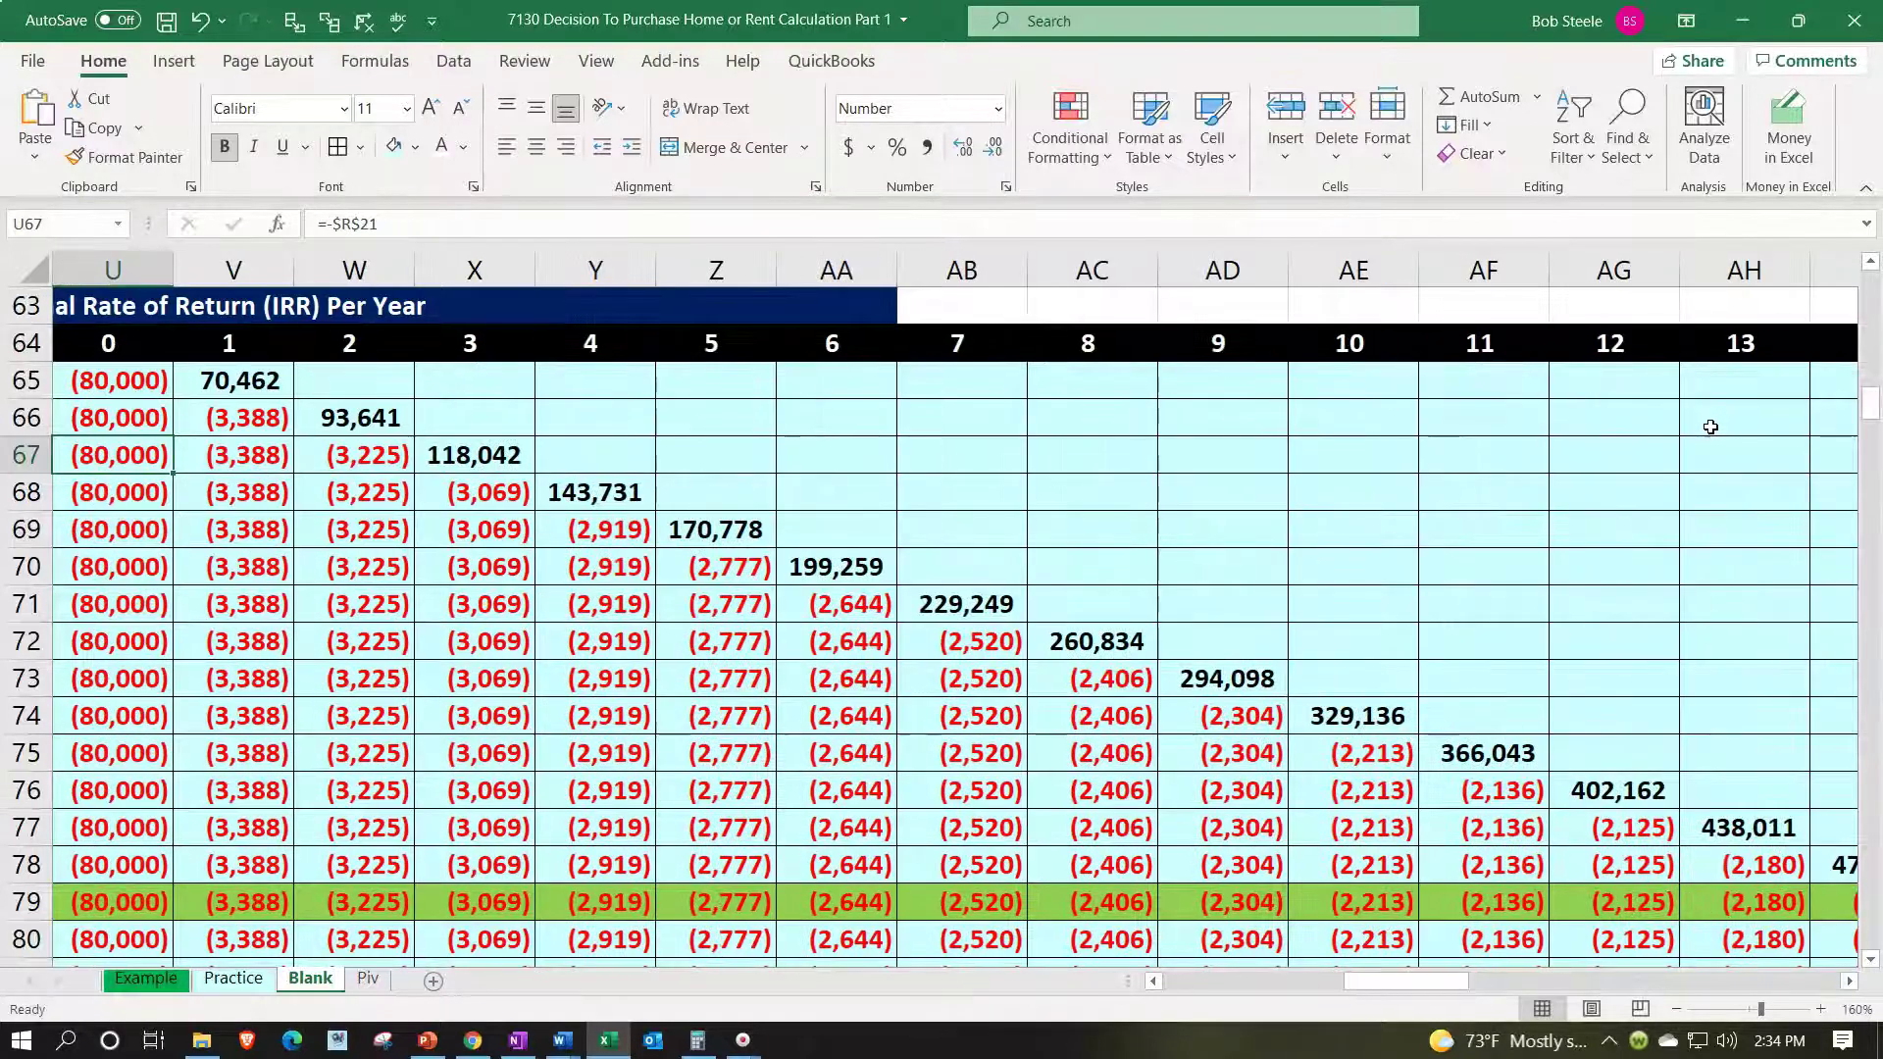
pyautogui.press('Left')
pyautogui.press('Left')
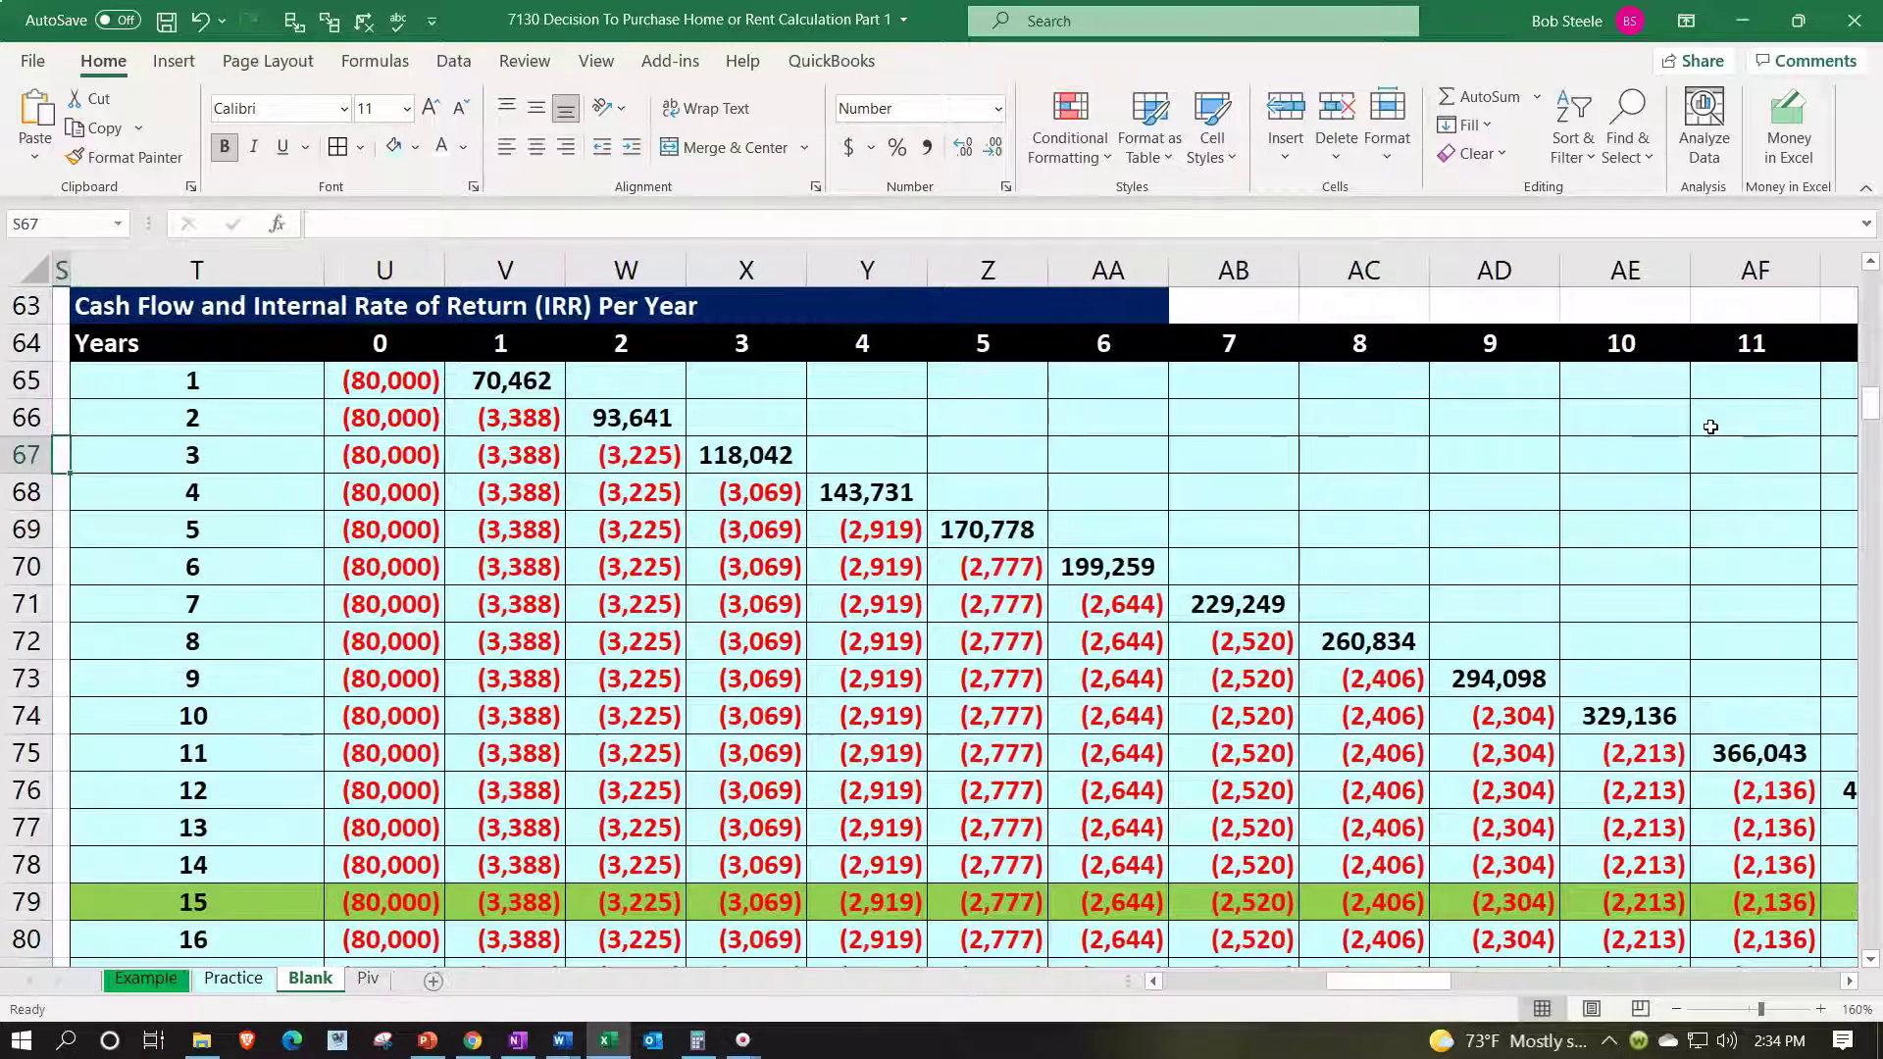